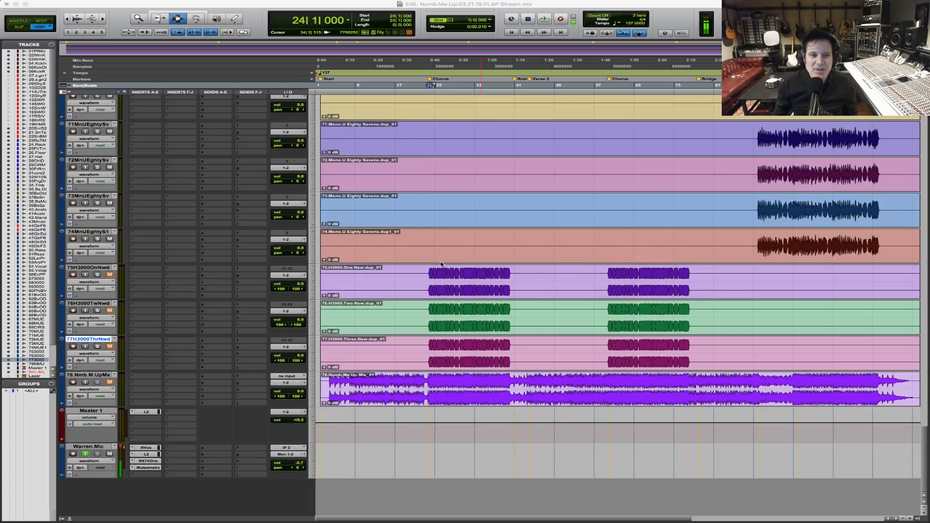
# Place the edit cursor at bar 4 on the reference mix track and review the tracks from the vocals up to the guitars.
pyautogui.click(430, 255)
pyautogui.click(329, 388)
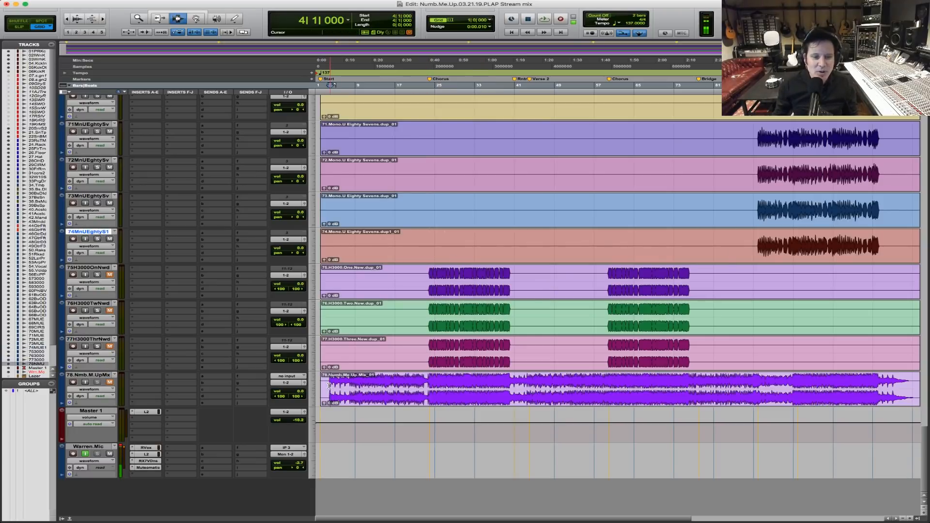
pyautogui.scroll(5, 329, 385)
pyautogui.scroll(20, 328, 385)
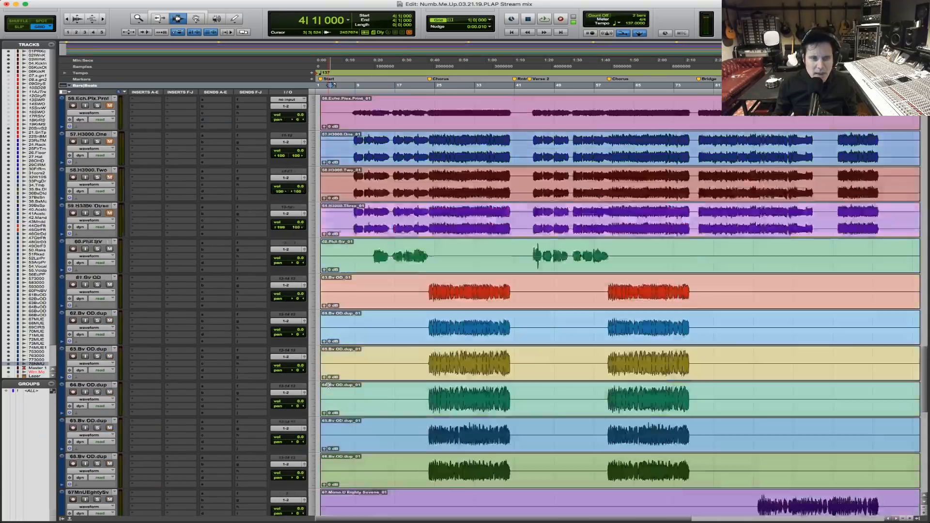
pyautogui.scroll(5, 329, 386)
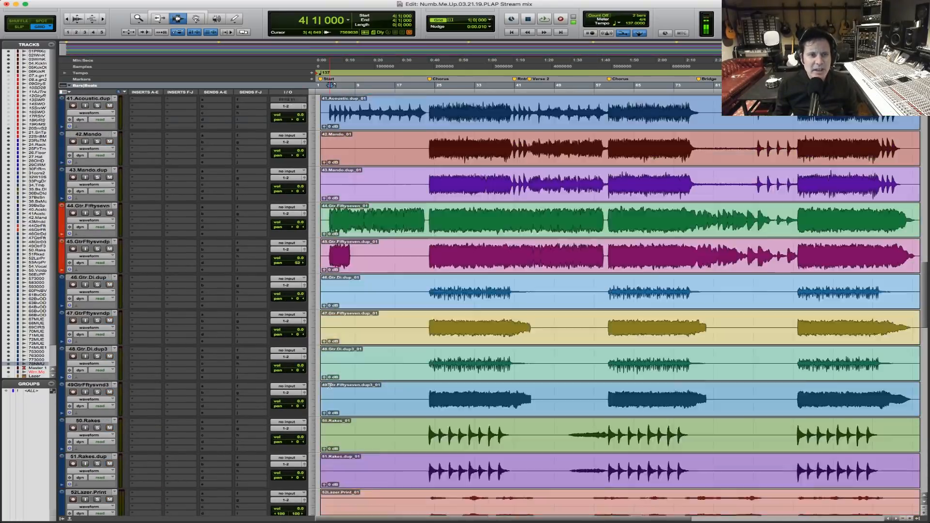
# Enlarge the song's opening and place the edit cursor on the 40.Acoustic track at bar 4.
pyautogui.press('F5')
pyautogui.moveTo(417, 115); pyautogui.dragTo(249, 111)
pyautogui.press('F7')
pyautogui.click(407, 114)
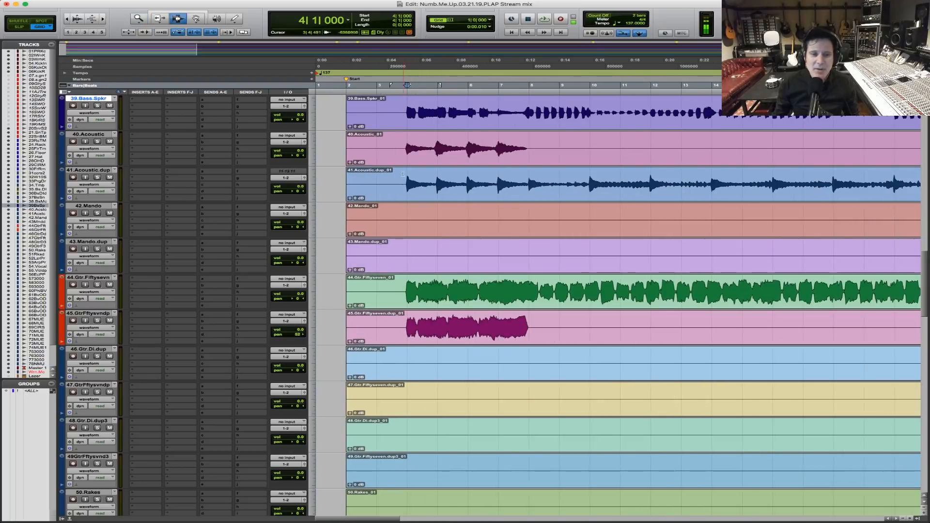
pyautogui.click(407, 177)
pyautogui.click(406, 153)
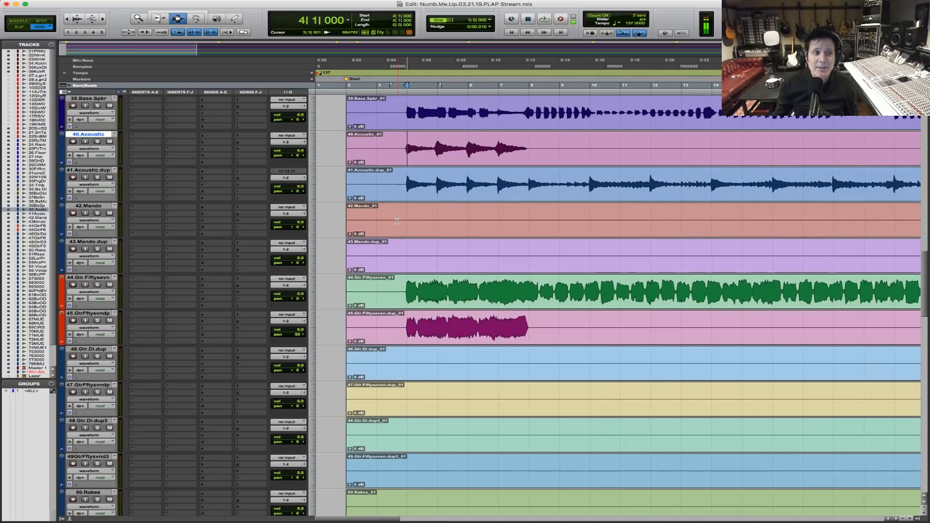
# Place the edit cursor at bar 3 on the 01.PR Kick track and show the full length of the session.
pyautogui.scroll(15, 417, 226)
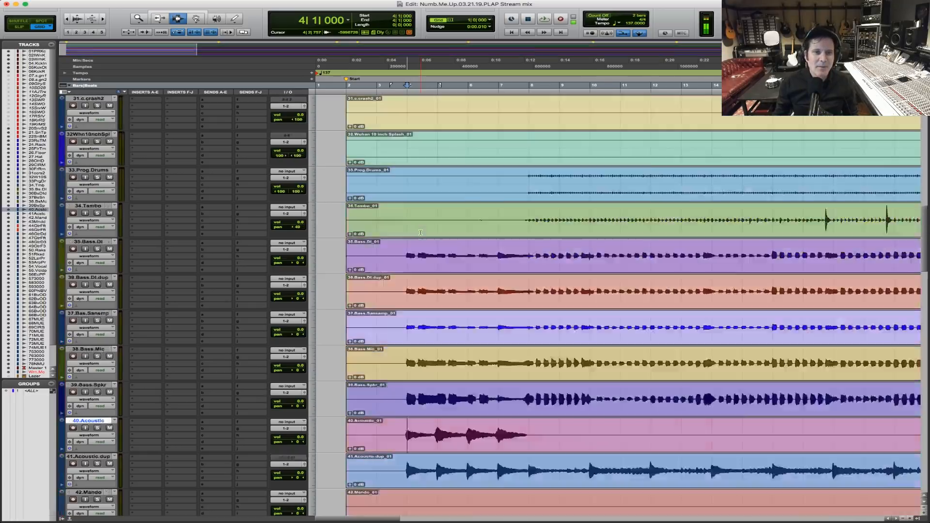
pyautogui.scroll(5, 420, 232)
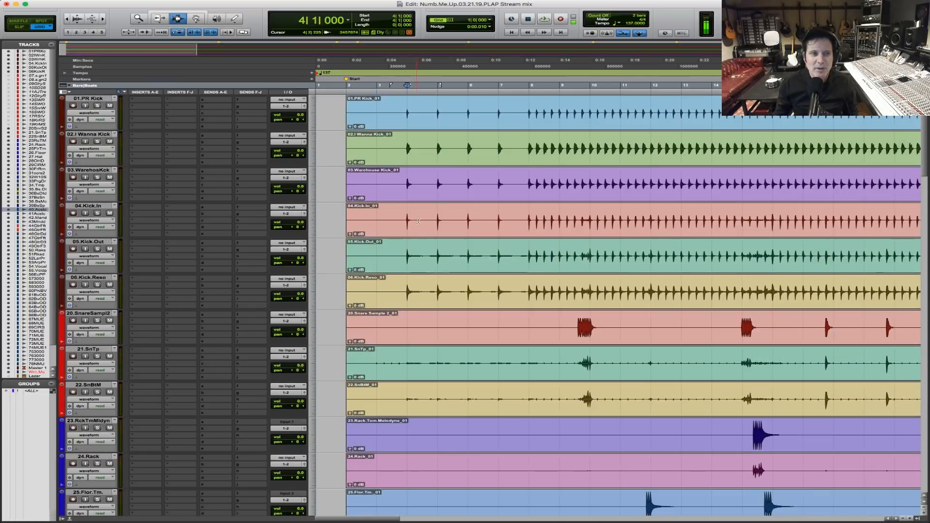
pyautogui.click(376, 113)
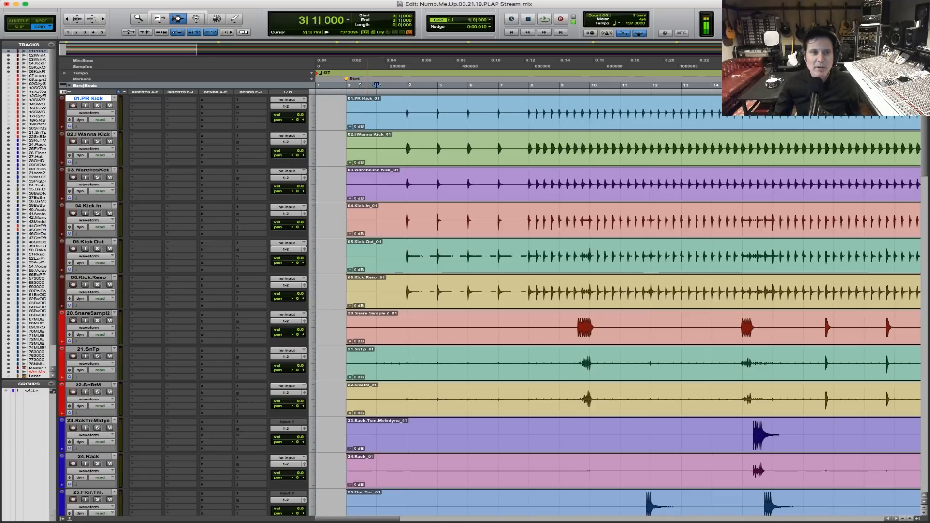
pyautogui.doubleClick(139, 21)
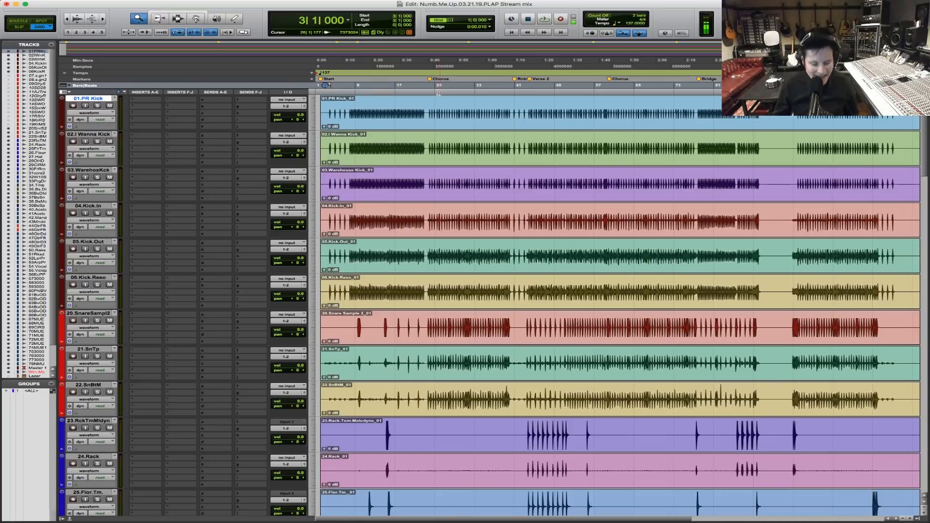
# In the Mix window, review the channels back to the first kick and show the tracks and groups lists, then return to the Edit window.
pyautogui.press('super+equal')
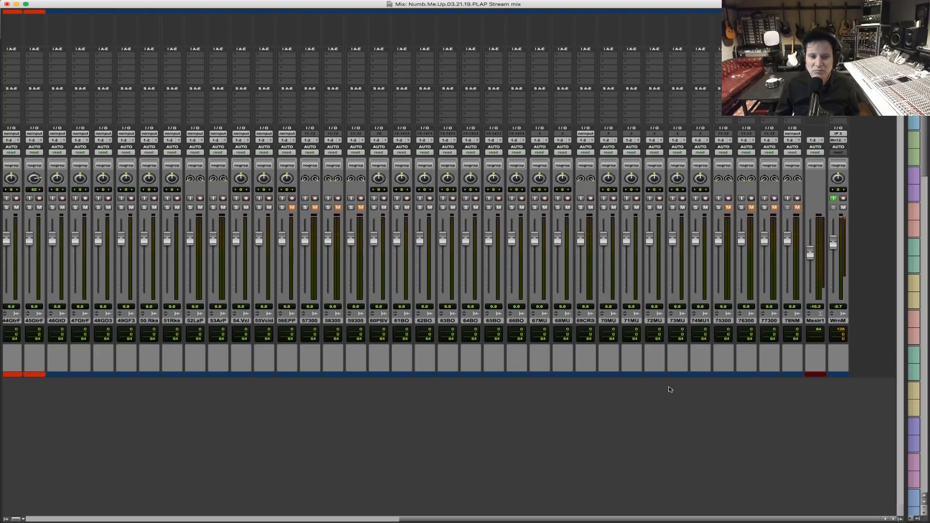
pyautogui.moveTo(681, 518); pyautogui.dragTo(236, 493)
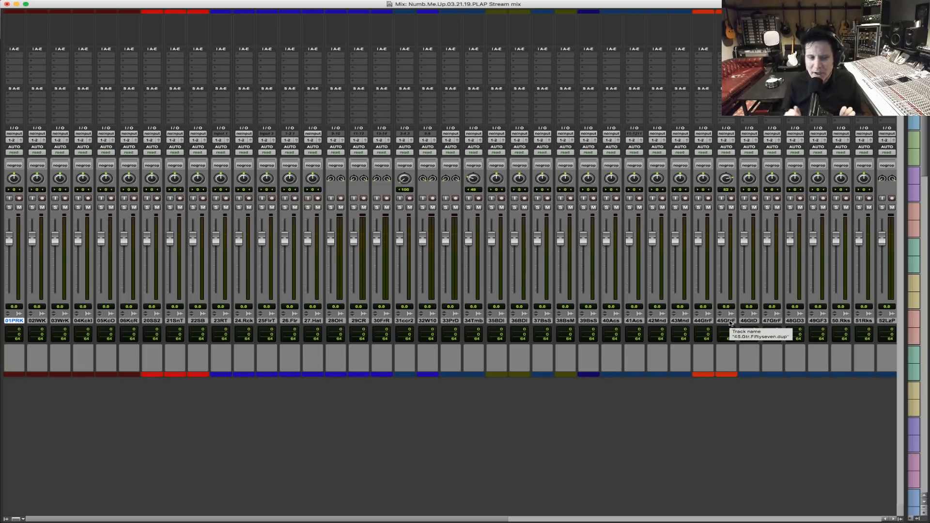
pyautogui.click(6, 519)
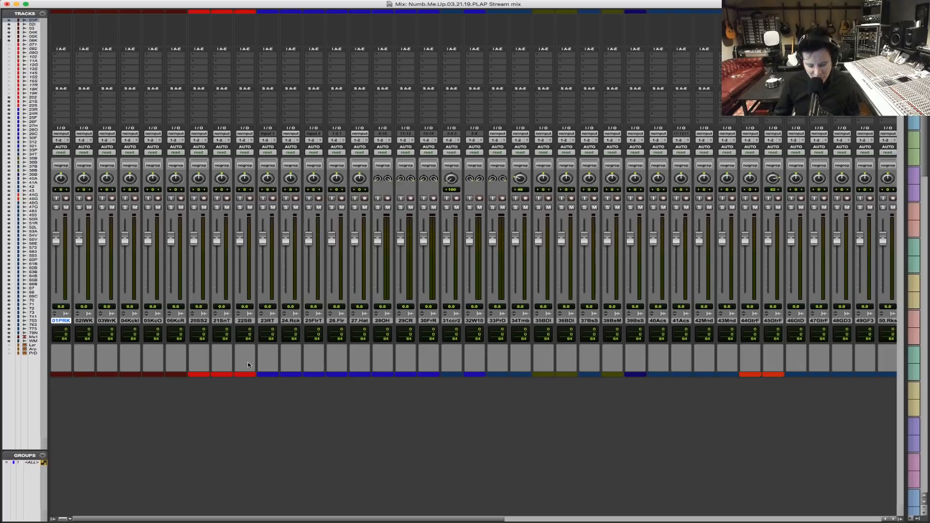
pyautogui.press('super+equal')
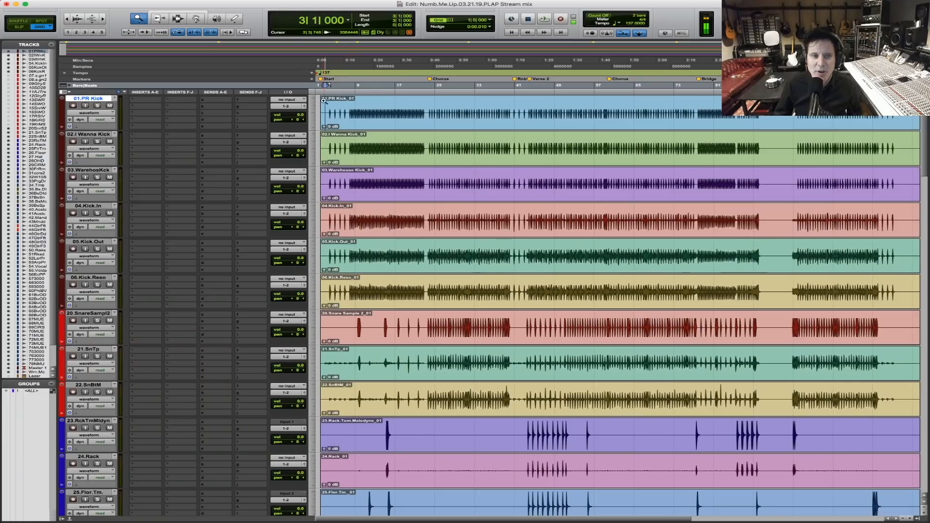
# Play the song from bar 3 and review the drum, percussion and bass tracks down to the acoustic guitars.
pyautogui.moveTo(453, 121); pyautogui.dragTo(316, 122)
pyautogui.press('F7')
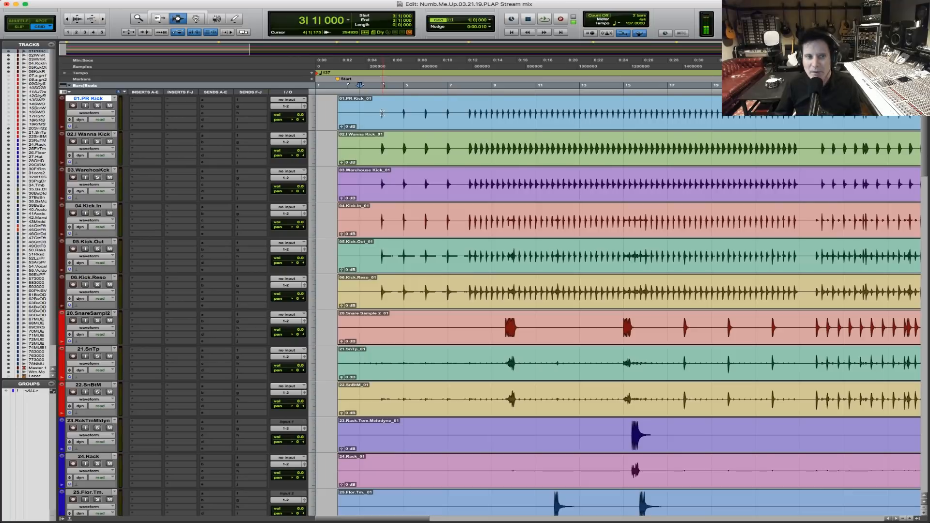
pyautogui.press('space')
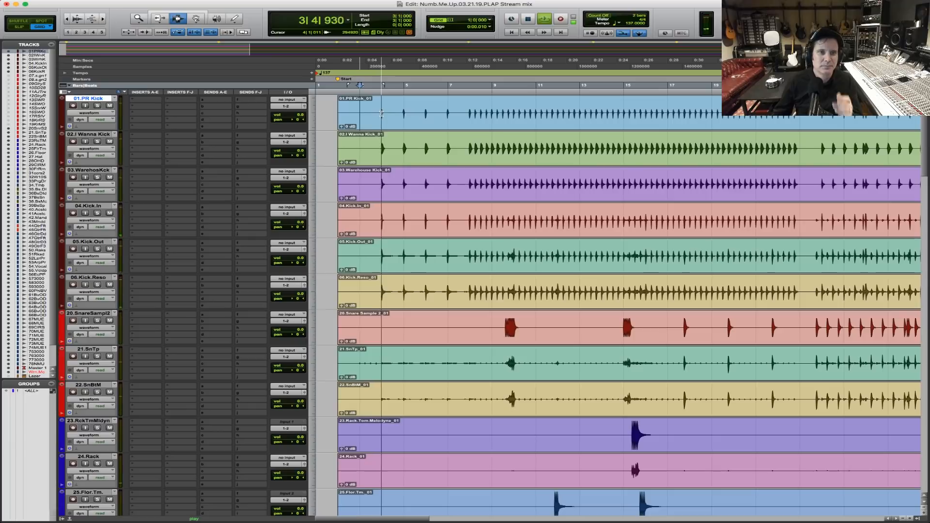
pyautogui.scroll(-10, 402, 252)
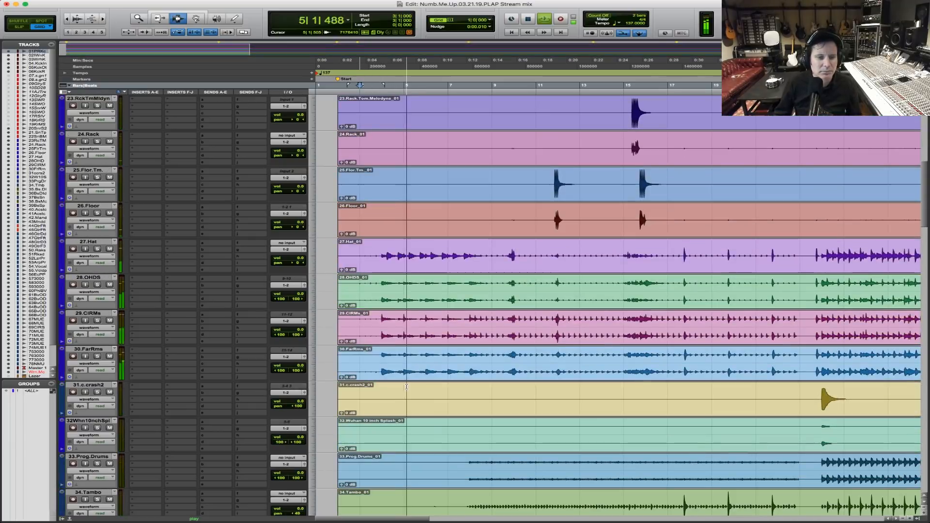
pyautogui.scroll(-3, 406, 387)
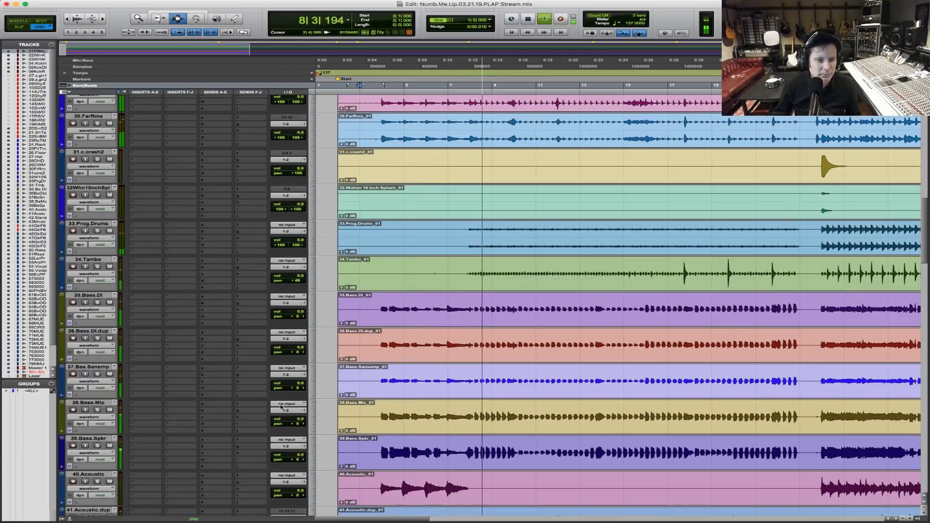
pyautogui.scroll(-3, 252, 368)
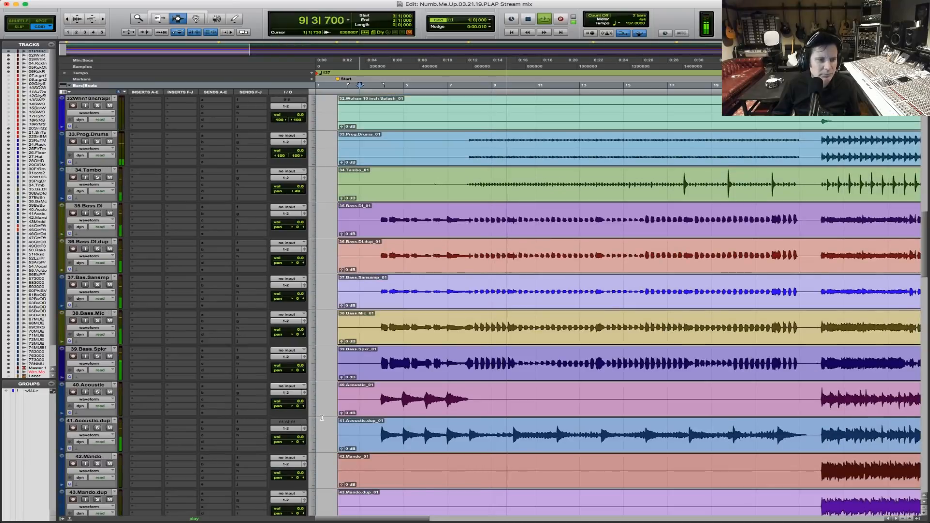
pyautogui.scroll(-2, 107, 361)
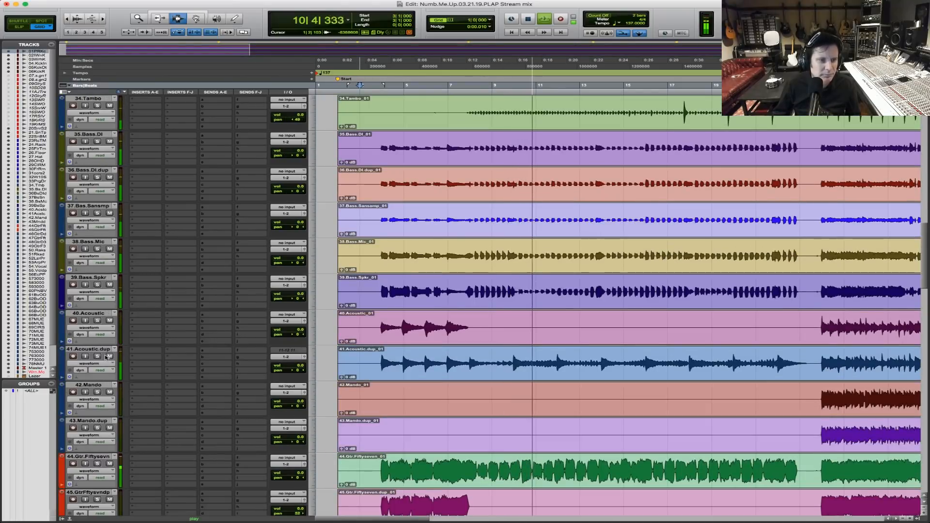
# Pan 41.Acoustic.dup to 35, and adjust the panning of 40.Acoustic and 44.Gtr.Fiftysevn during playback.
pyautogui.moveTo(295, 372); pyautogui.dragTo(287, 373)
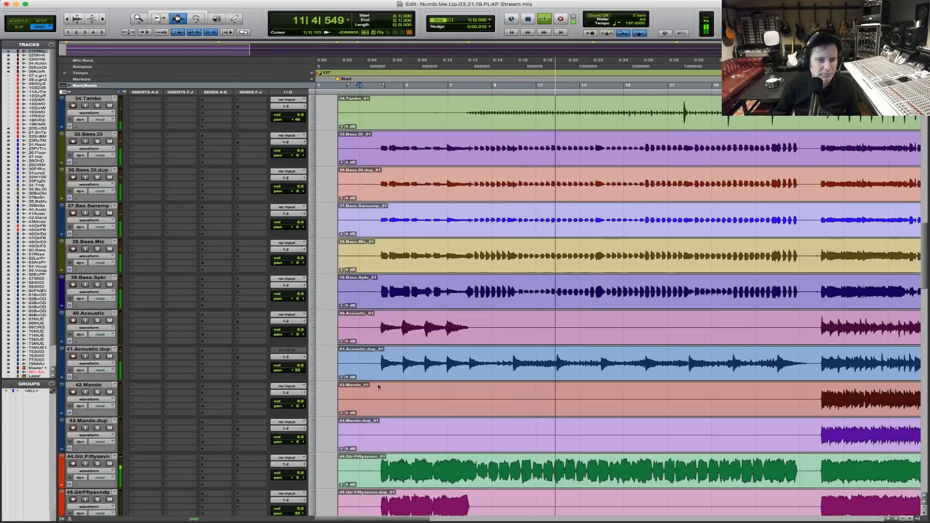
pyautogui.scroll(-1, 345, 292)
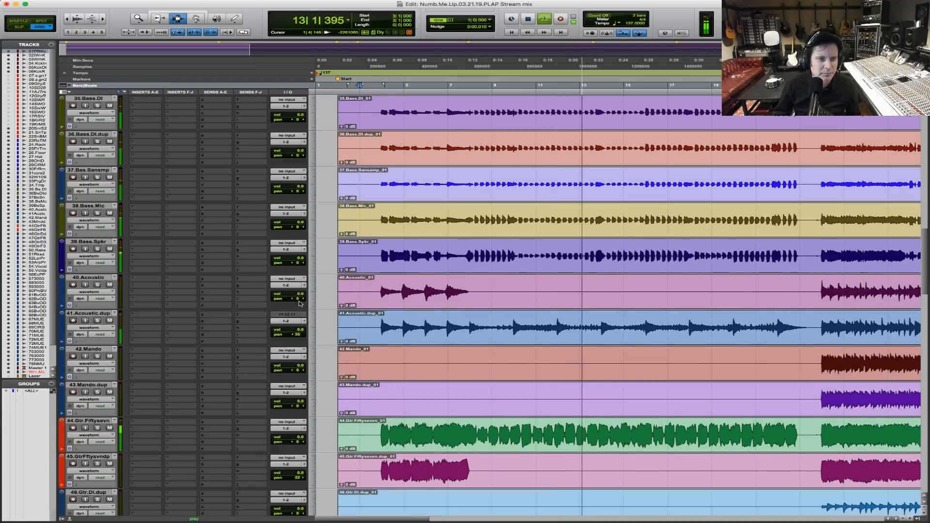
pyautogui.scroll(-3, 300, 266)
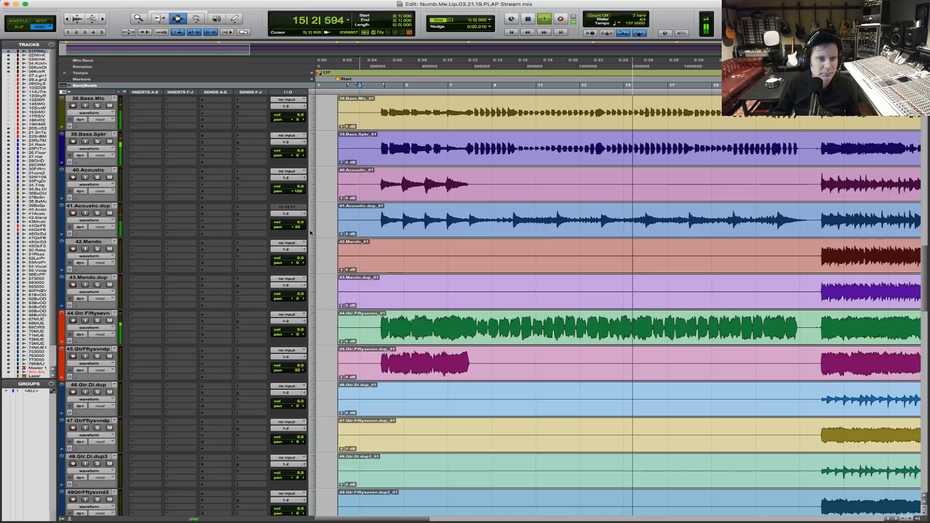
pyautogui.moveTo(298, 192); pyautogui.dragTo(300, 191)
pyautogui.moveTo(298, 333); pyautogui.dragTo(303, 335)
# Select the backing vocal tracks from 61.Bv OD and extend the selection down to 70.Mono.U Eighty Sevens.
pyautogui.scroll(-10, 404, 358)
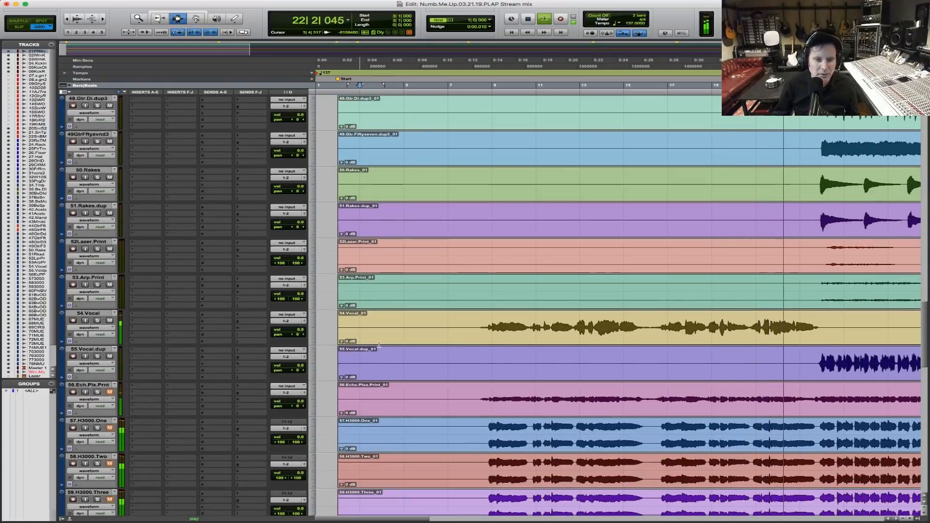
pyautogui.scroll(-5, 379, 345)
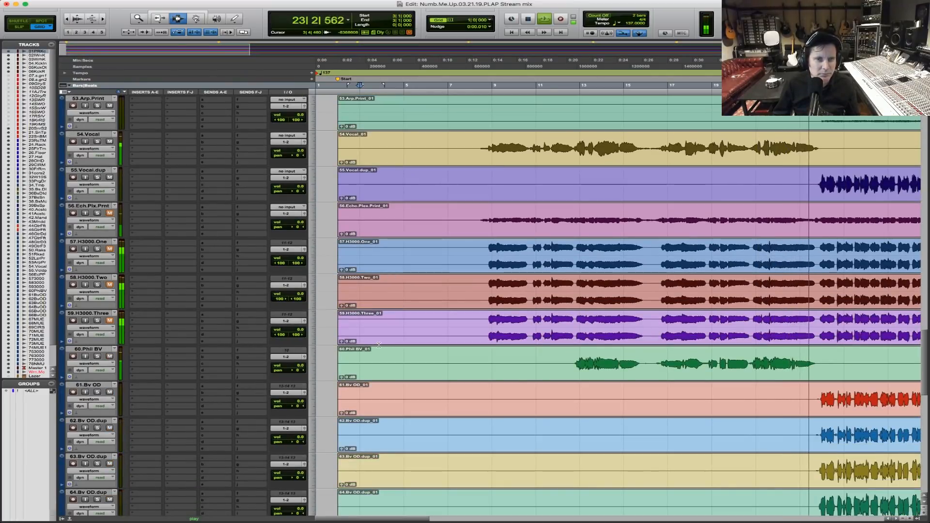
pyautogui.scroll(-4, 302, 393)
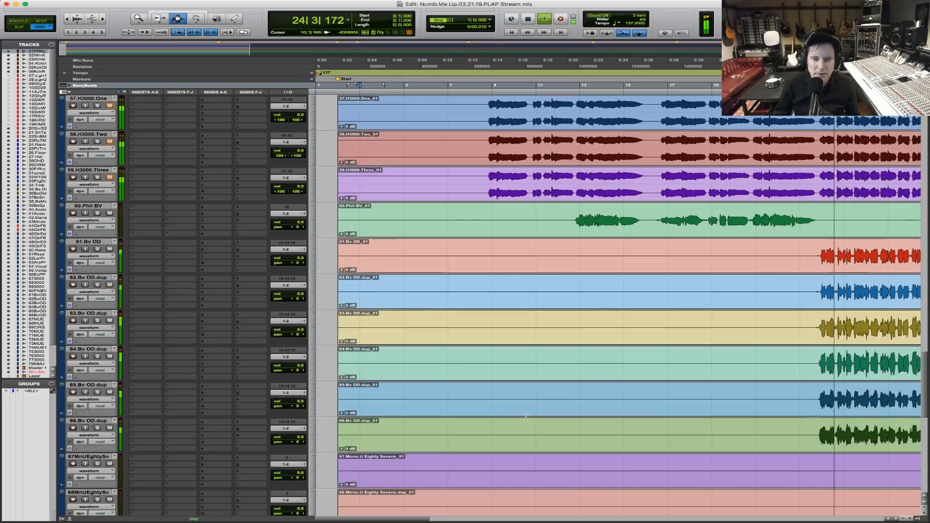
pyautogui.click(469, 256)
pyautogui.keyDown('shift'); pyautogui.click(463, 299); pyautogui.keyUp('shift')
pyautogui.keyDown('shift'); pyautogui.click(464, 330); pyautogui.keyUp('shift')
pyautogui.keyDown('shift'); pyautogui.click(466, 364); pyautogui.keyUp('shift')
pyautogui.keyDown('shift'); pyautogui.click(469, 400); pyautogui.keyUp('shift')
pyautogui.scroll(-3, 490, 424)
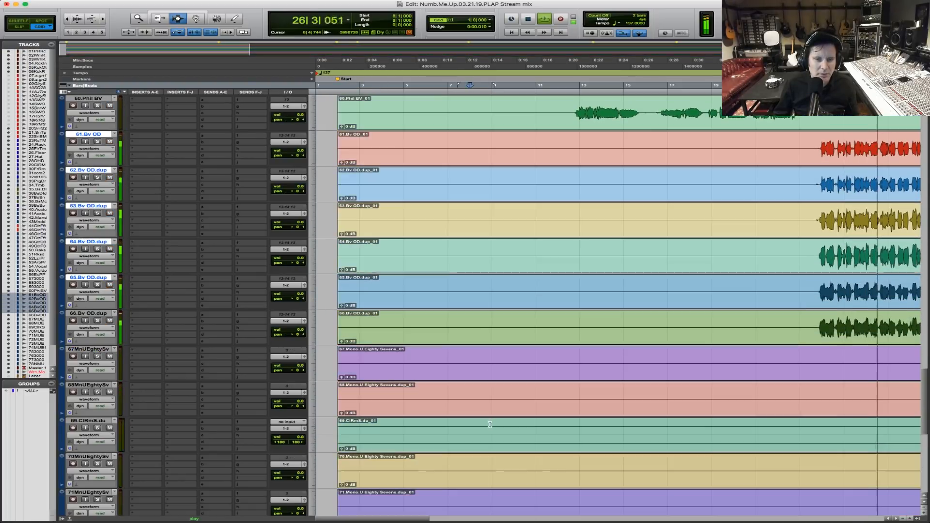
pyautogui.keyDown('shift'); pyautogui.click(469, 332); pyautogui.keyUp('shift')
pyautogui.keyDown('shift'); pyautogui.click(469, 370); pyautogui.keyUp('shift')
pyautogui.keyDown('shift'); pyautogui.click(469, 403); pyautogui.keyUp('shift')
pyautogui.scroll(-3, 469, 403)
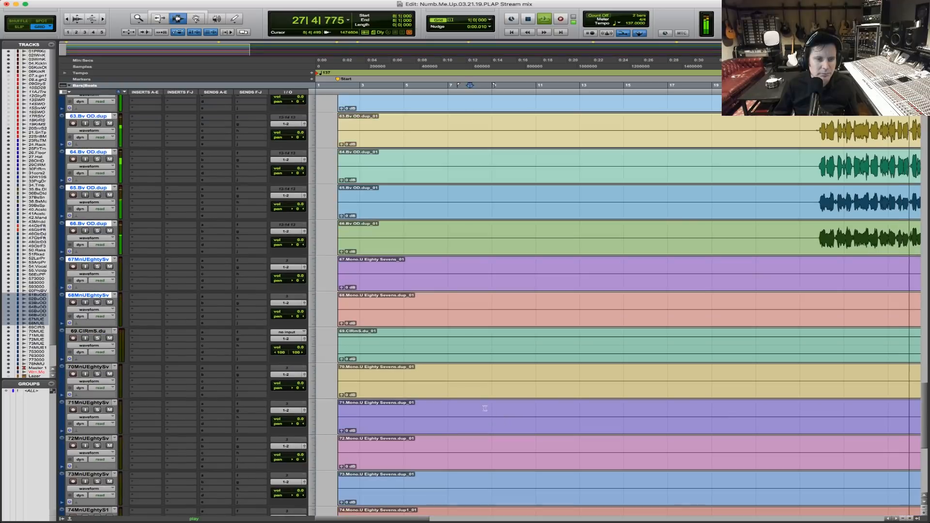
pyautogui.keyDown('shift'); pyautogui.click(475, 360); pyautogui.keyUp('shift')
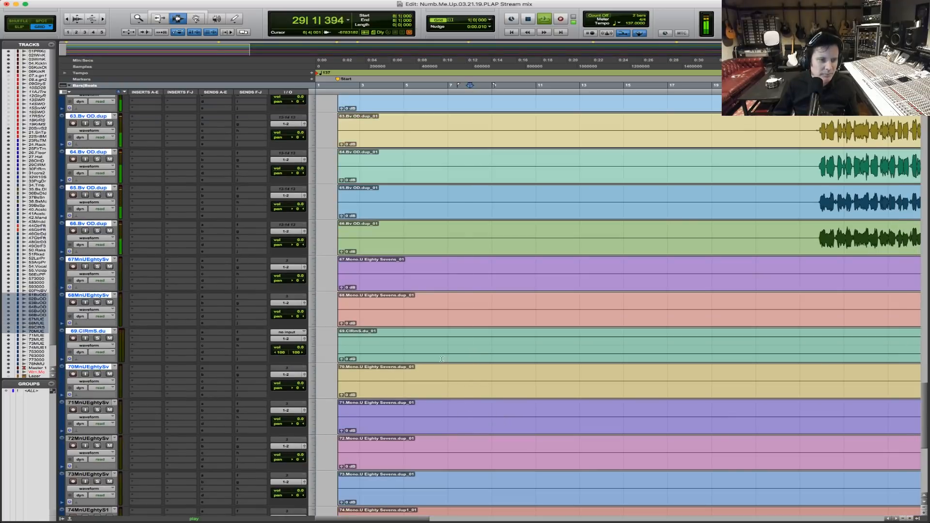
# Select the six Bv OD tracks, 61 to 66, and create a Mix/Edit group named Chorus BV from them.
pyautogui.press('r')
pyautogui.press('r')
pyautogui.press('r')
pyautogui.press('r')
pyautogui.click(380, 249)
pyautogui.scroll(3, 390, 162)
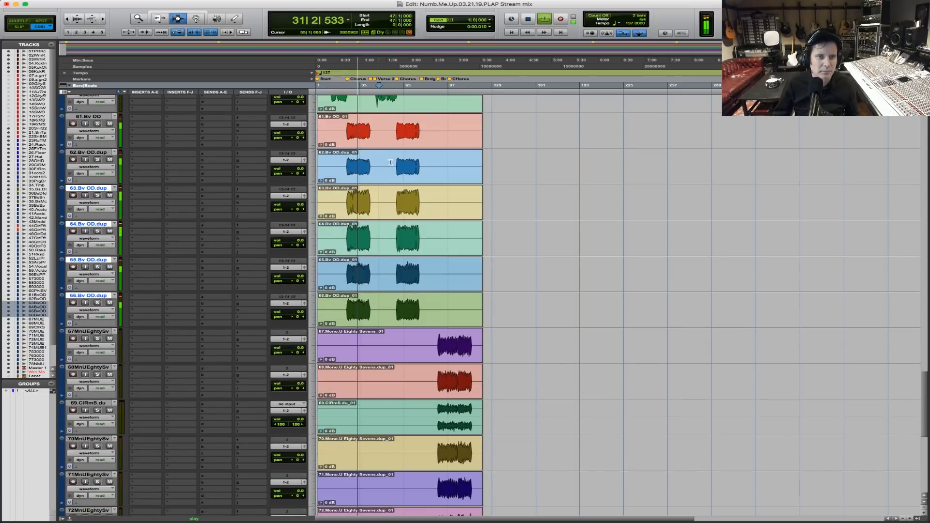
pyautogui.keyDown('shift'); pyautogui.click(92, 117); pyautogui.keyUp('shift')
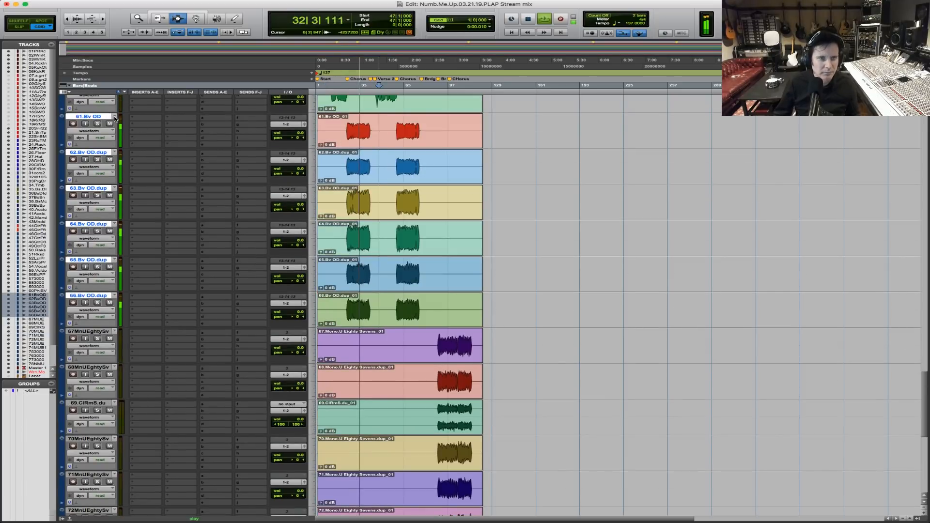
pyautogui.press('super+g')
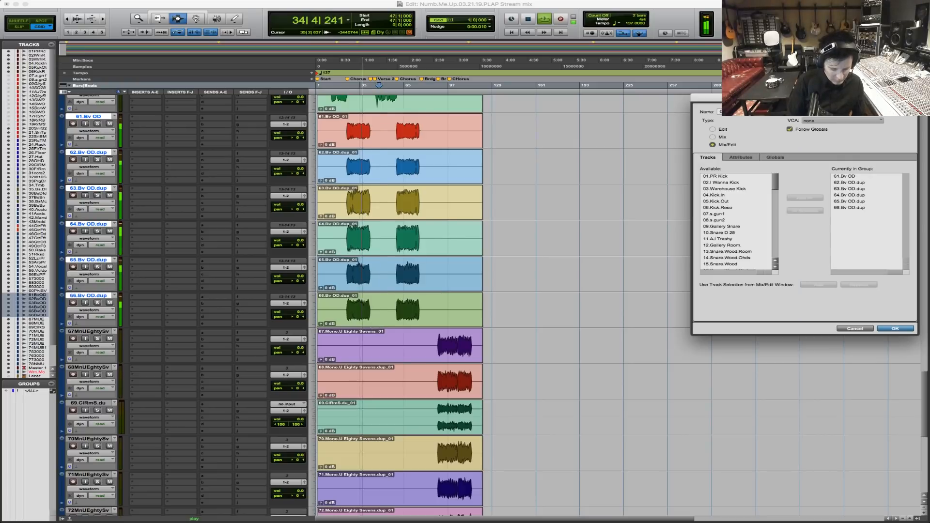
pyautogui.press('Return')
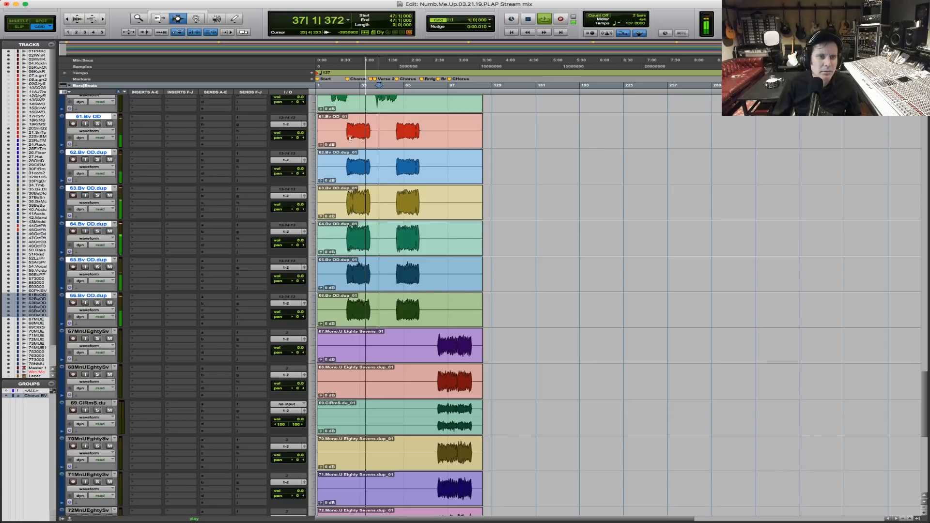
# Pan the six Bv OD tracks alternately hard left and hard right at 100, starting with 61.Bv OD on the left.
pyautogui.moveTo(288, 138); pyautogui.dragTo(256, 138)
pyautogui.moveTo(298, 175); pyautogui.dragTo(331, 175)
pyautogui.moveTo(299, 209); pyautogui.dragTo(228, 209)
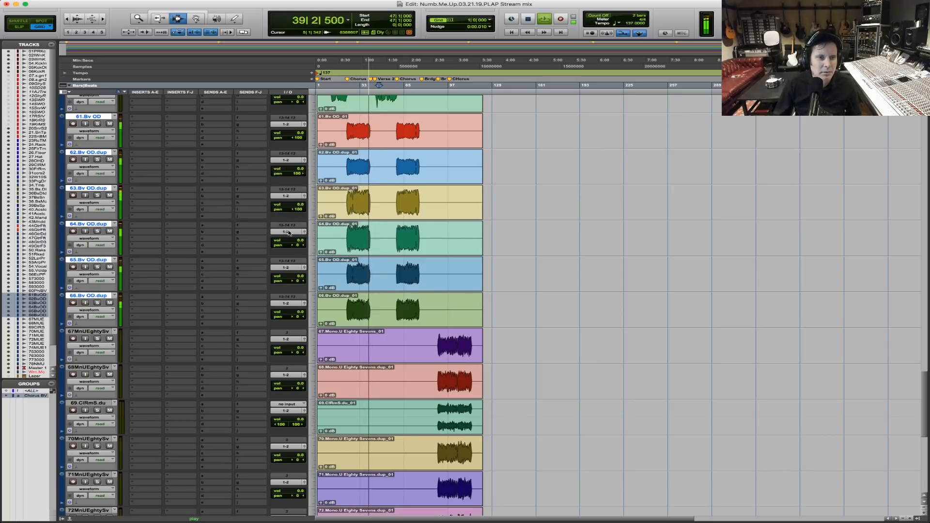
pyautogui.moveTo(297, 246); pyautogui.dragTo(334, 246)
pyautogui.press('space')
pyautogui.moveTo(297, 281); pyautogui.dragTo(247, 280)
pyautogui.moveTo(297, 318); pyautogui.dragTo(359, 318)
# Solo the Chorus BV group, play it from the chorus at bar 24 and lower its volume to about -7.9 dB.
pyautogui.press('F5')
pyautogui.moveTo(450, 310); pyautogui.dragTo(242, 268)
pyautogui.click(457, 135)
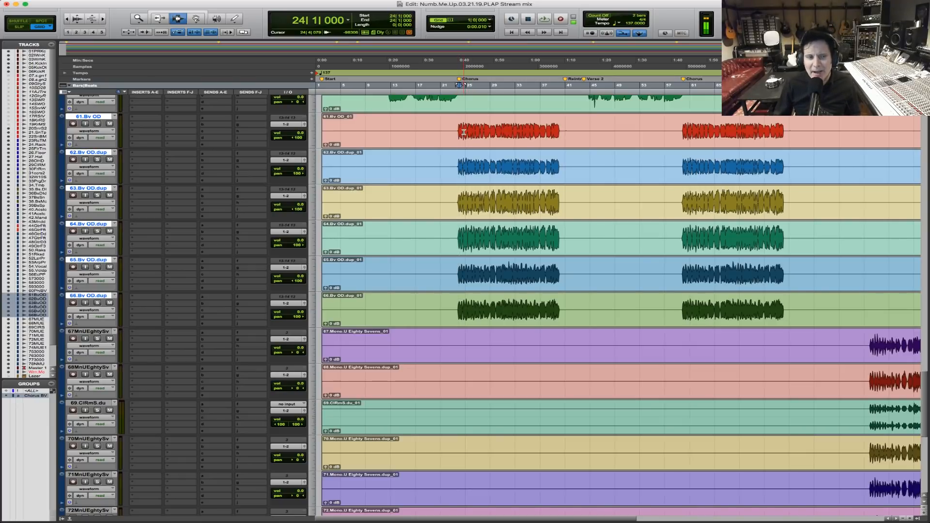
pyautogui.click(100, 123)
pyautogui.press('space')
pyautogui.moveTo(300, 132); pyautogui.dragTo(300, 141)
pyautogui.press('F5')
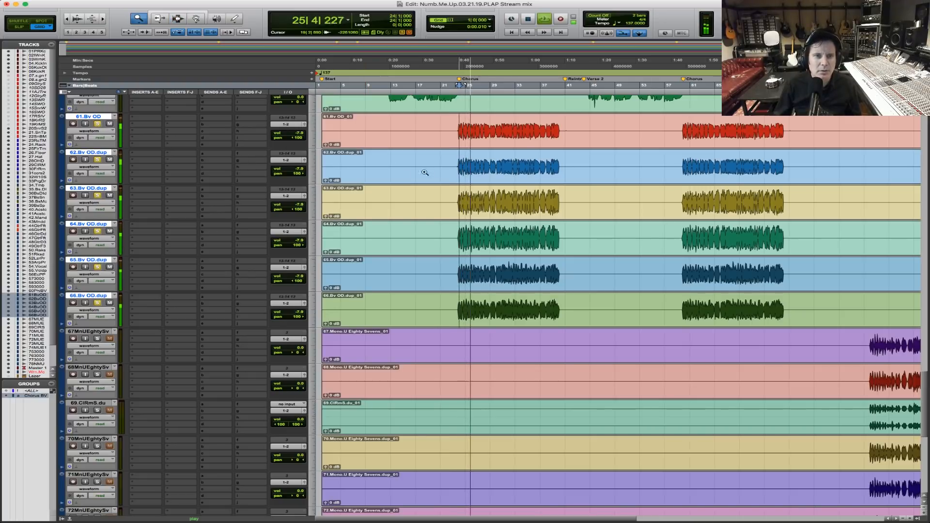
# Reset the Bv OD tracks to 0 dB and play the chorus from bar 24 with 61.Bv OD and 63.Bv OD.dup soloed.
pyautogui.click(407, 175)
pyautogui.press('space')
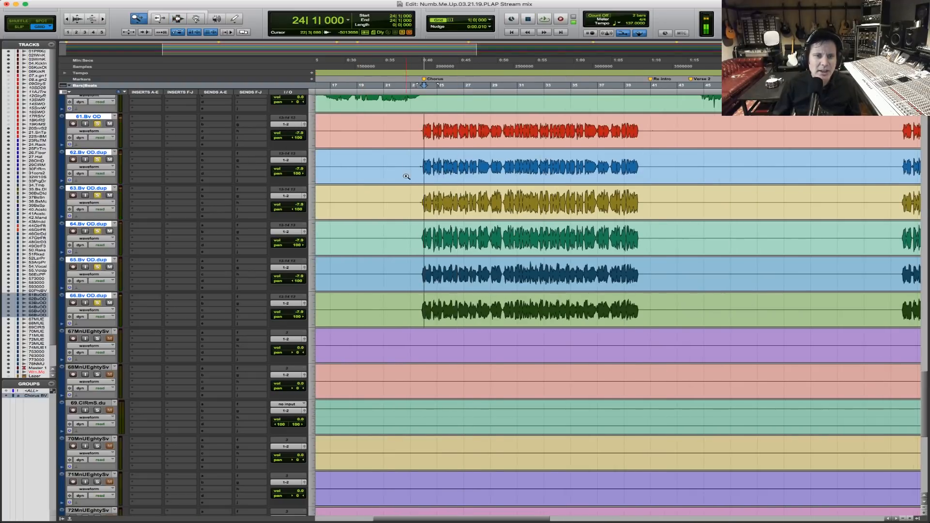
pyautogui.moveTo(406, 177); pyautogui.dragTo(746, 174)
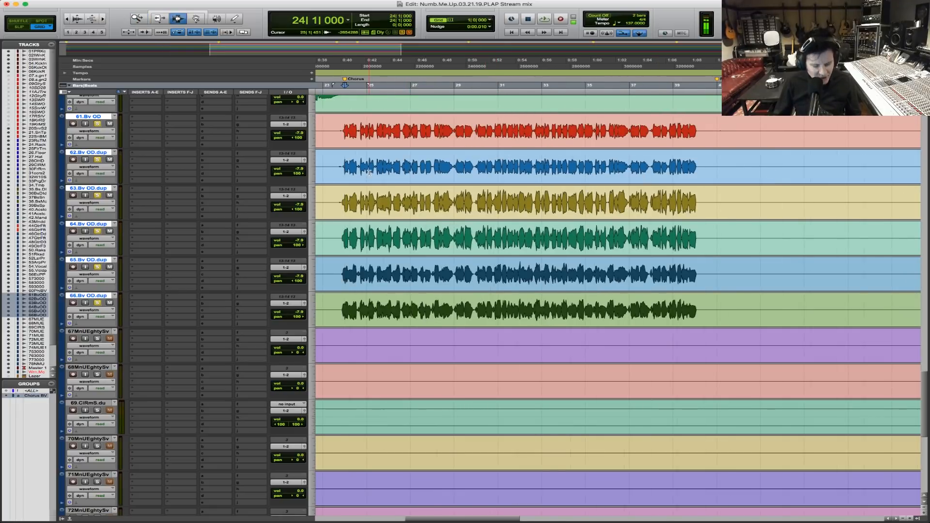
pyautogui.press('r')
pyautogui.press('r')
pyautogui.press('F5')
pyautogui.moveTo(408, 168); pyautogui.dragTo(646, 161)
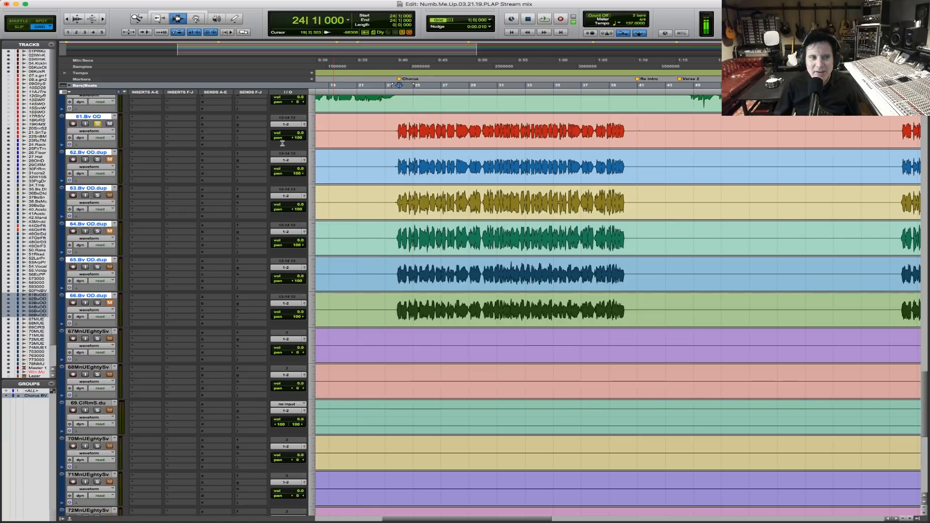
pyautogui.press('space')
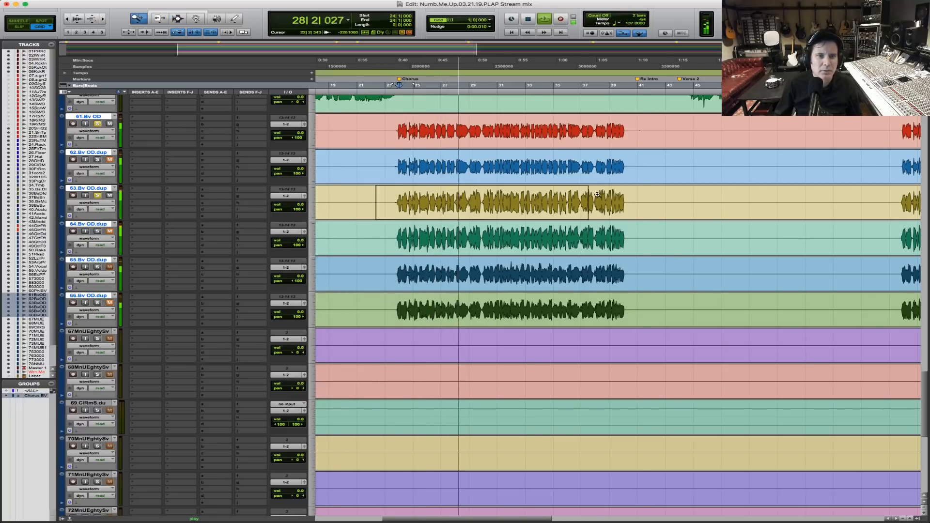
pyautogui.press('t')
pyautogui.press('t')
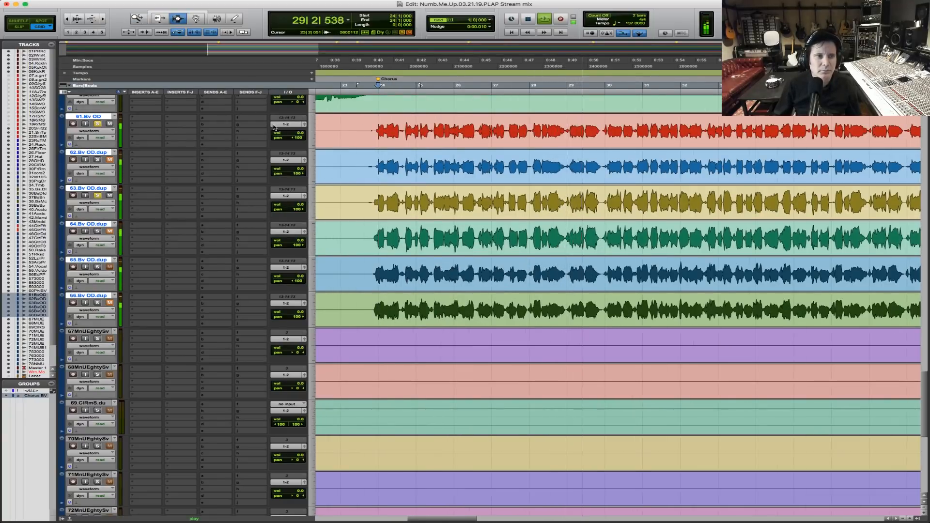
pyautogui.press('space')
# Raise 61.Bv OD to about +1.8 dB, and play the chorus with 65.Bv OD.dup also soloed and panned to centre.
pyautogui.click(297, 134)
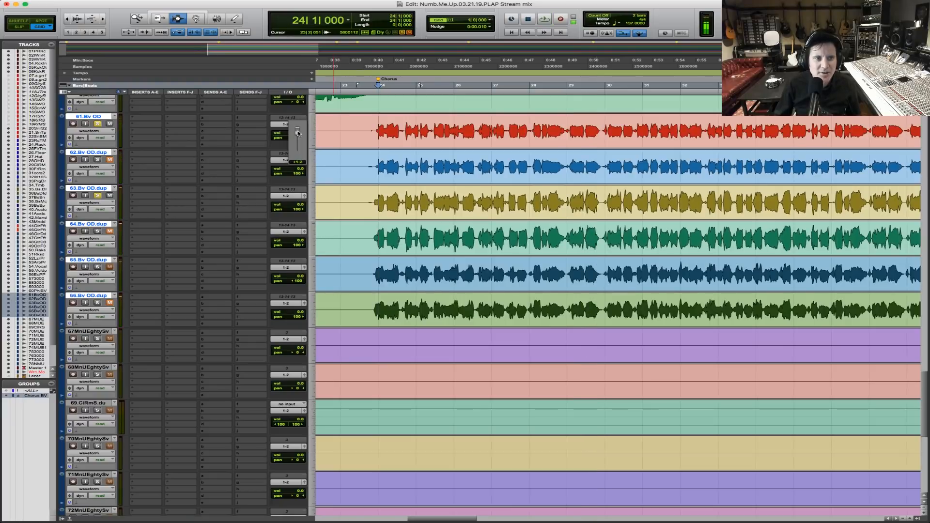
pyautogui.press('space')
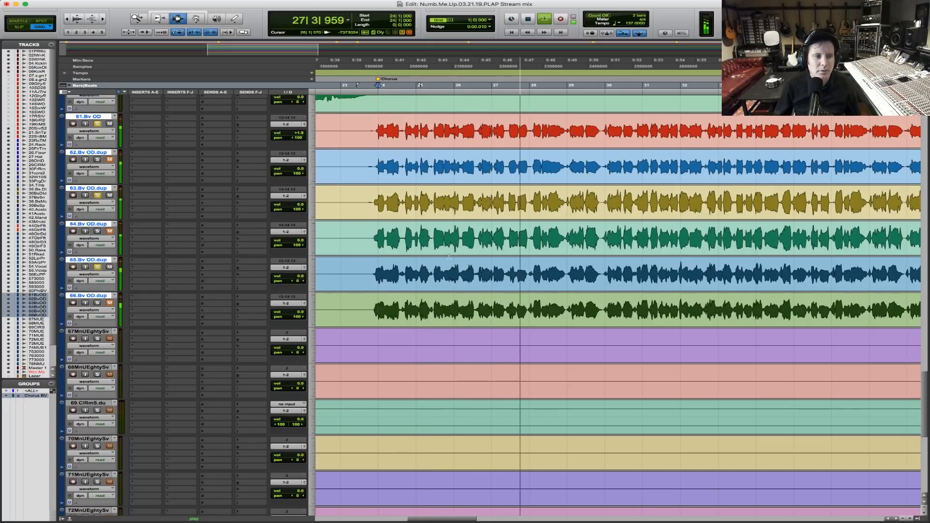
pyautogui.press('space')
# Solo 55.Vocal.dup and raise its volume during playback, toggling the solo of 65.Bv OD.dup to compare the vocal blend.
pyautogui.scroll(6, 386, 276)
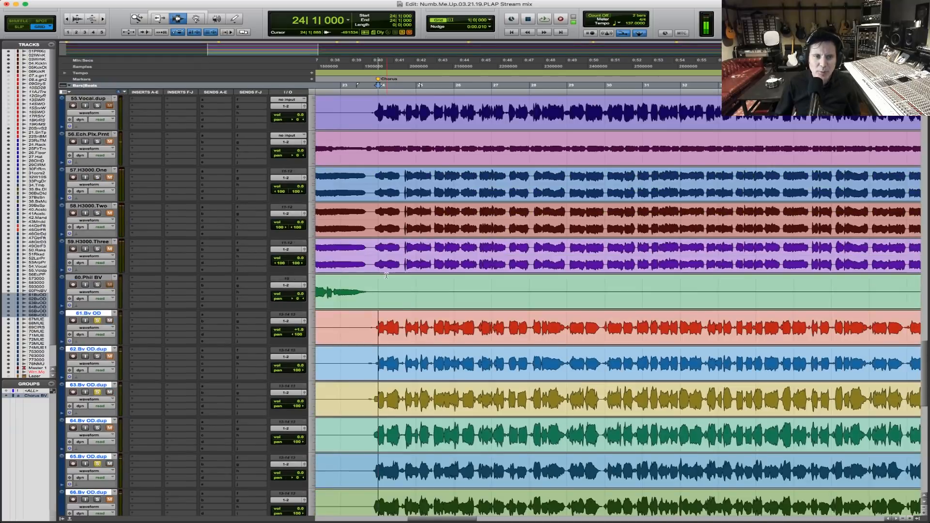
pyautogui.click(97, 105)
pyautogui.press('space')
pyautogui.click(292, 116)
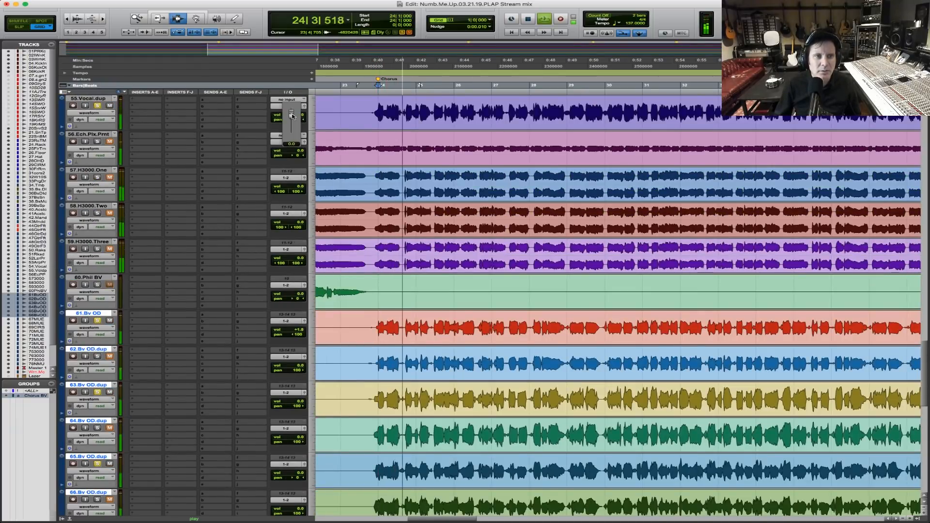
pyautogui.scroll(-5, 446, 226)
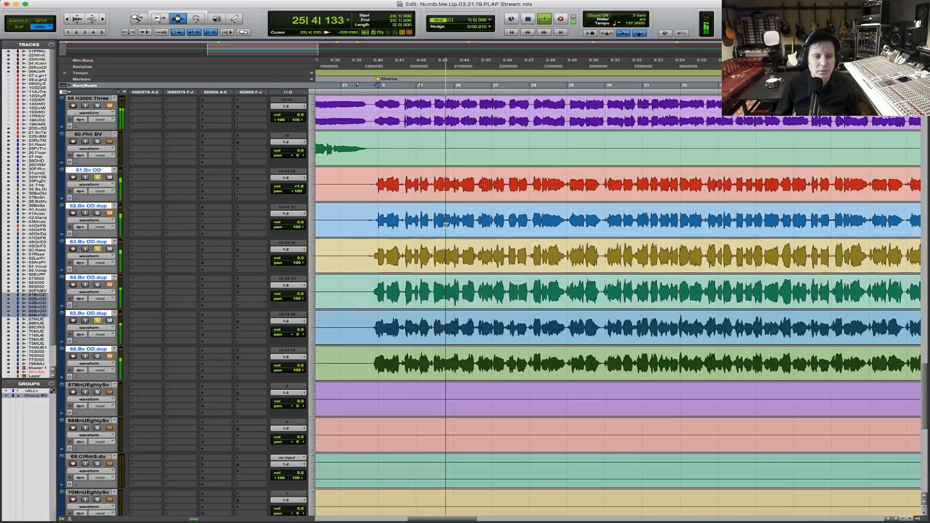
pyautogui.scroll(-2, 446, 226)
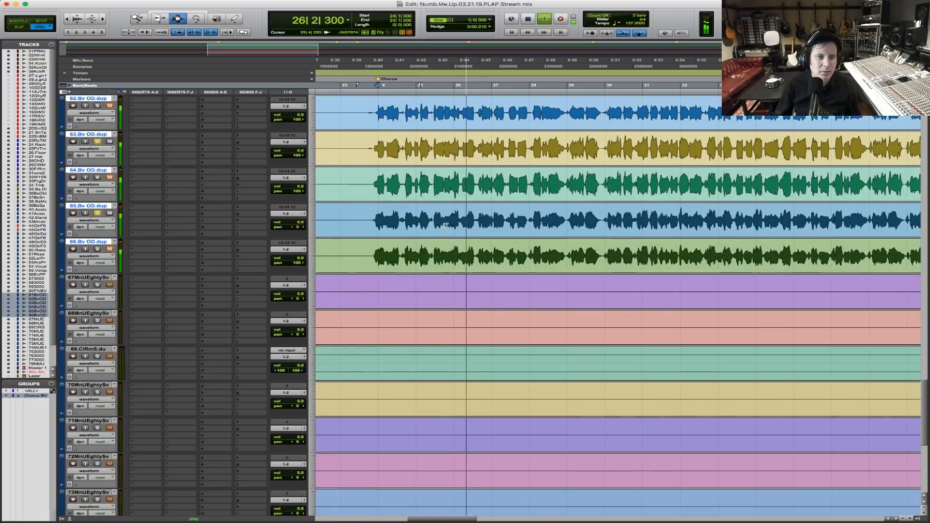
pyautogui.click(97, 214)
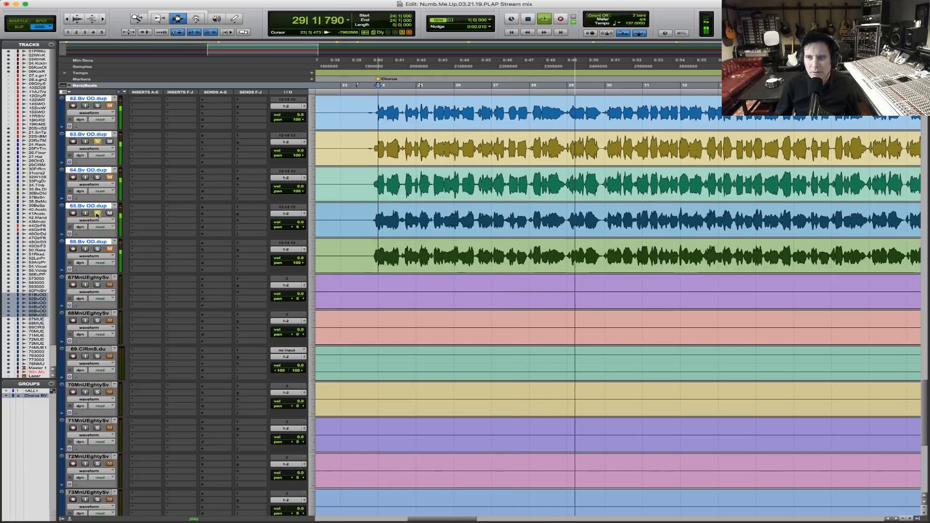
# In Slip mode, play from just before the chorus and lower the Chorus BV group's volume by about 2 dB.
pyautogui.press('space')
pyautogui.press('F3')
pyautogui.click(372, 219)
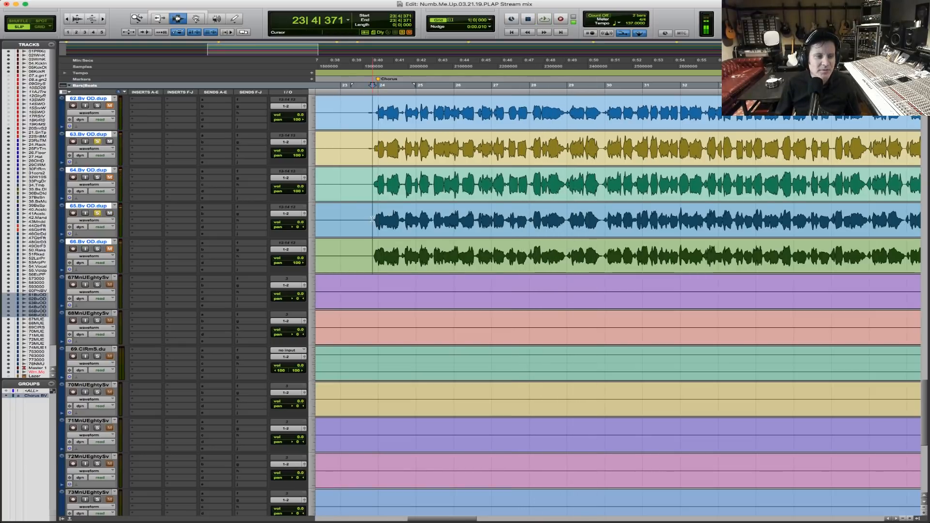
pyautogui.press('space')
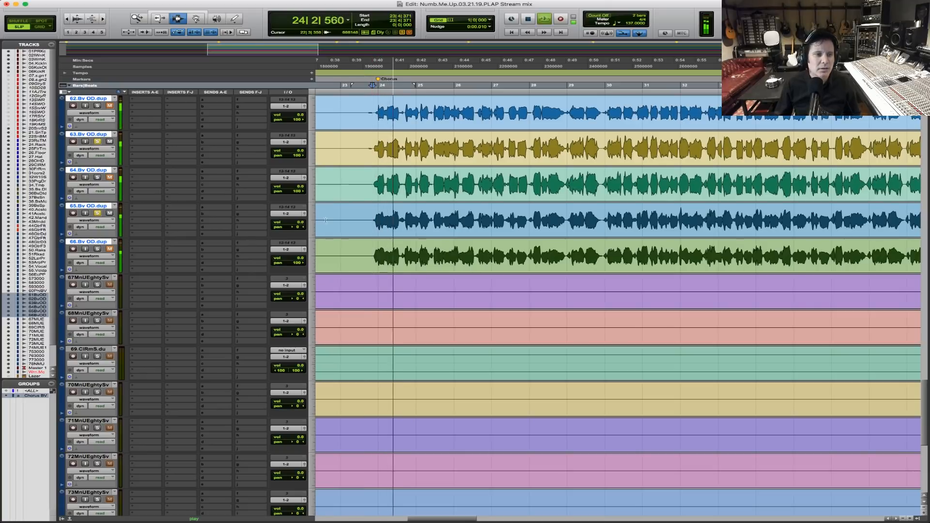
pyautogui.press('space')
pyautogui.click(294, 187)
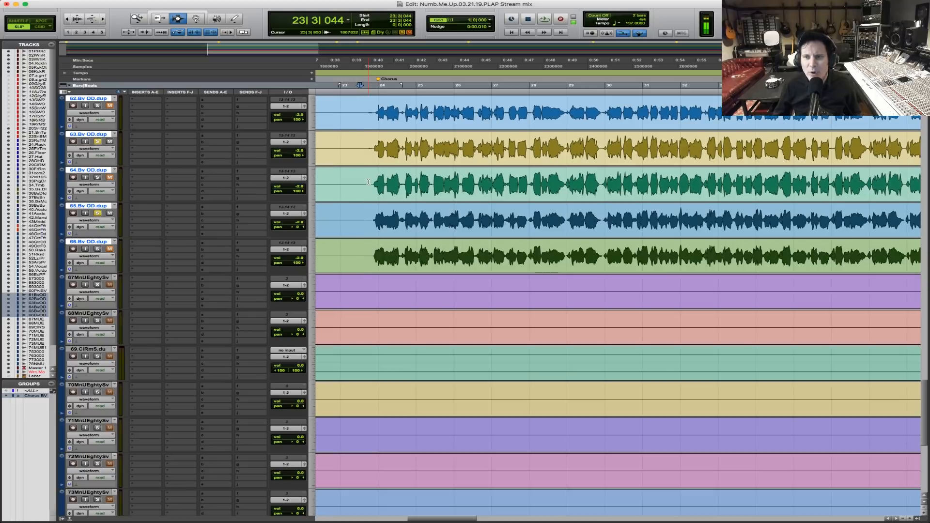
pyautogui.press('space')
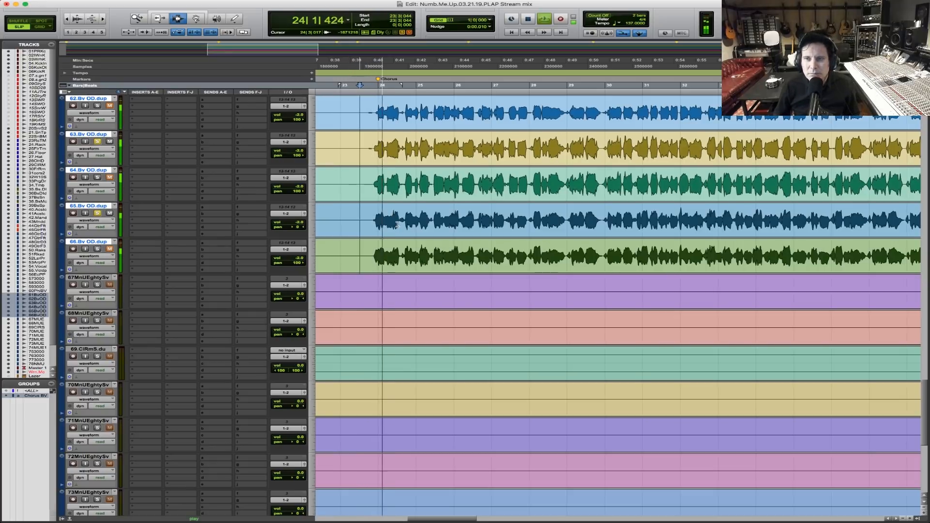
pyautogui.press('space')
# Clear the vocal solos, and pan 50.Rakes hard left and 51.Rakes.dup hard right at 100.
pyautogui.scroll(10, 416, 232)
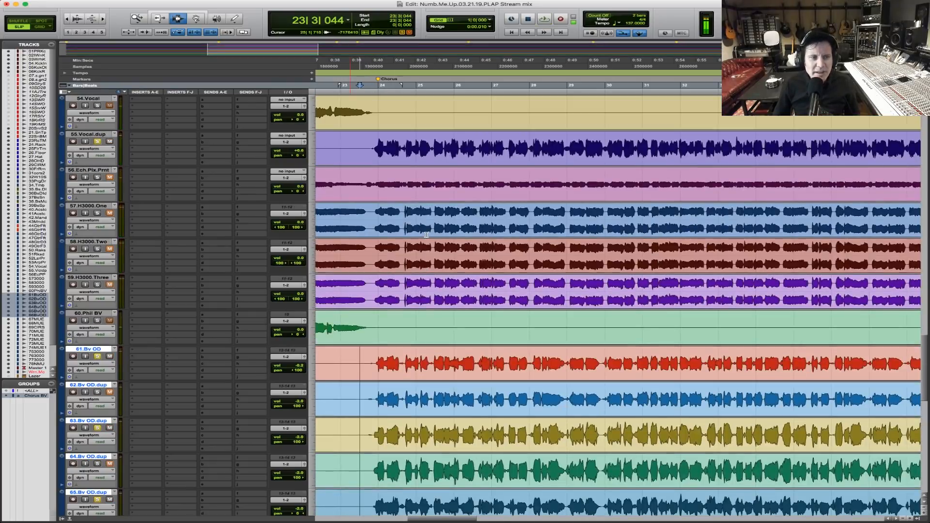
pyautogui.scroll(1, 426, 234)
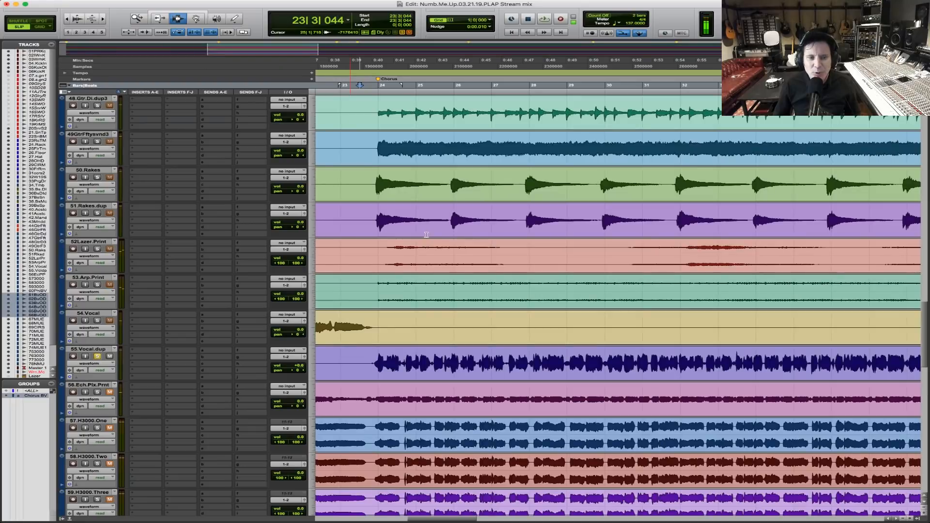
pyautogui.click(356, 366)
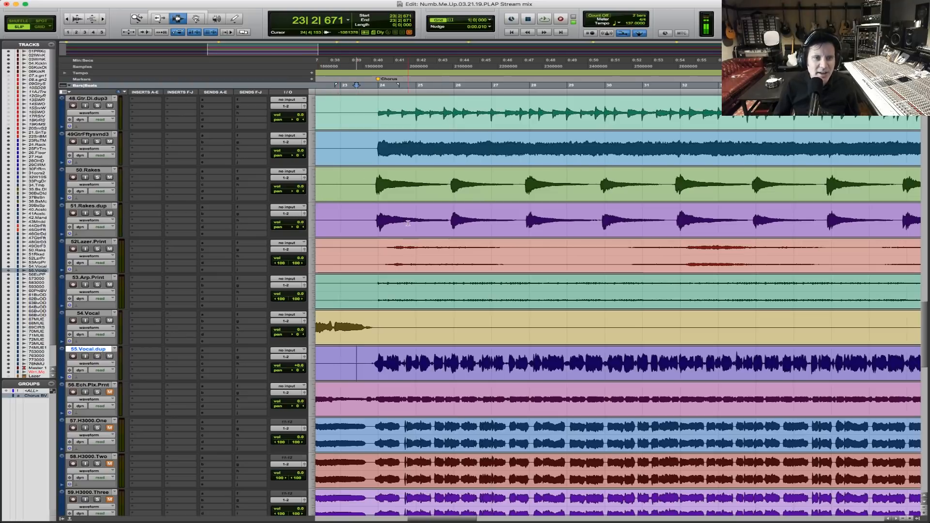
pyautogui.moveTo(293, 192); pyautogui.dragTo(216, 184)
pyautogui.moveTo(295, 230); pyautogui.dragTo(310, 227)
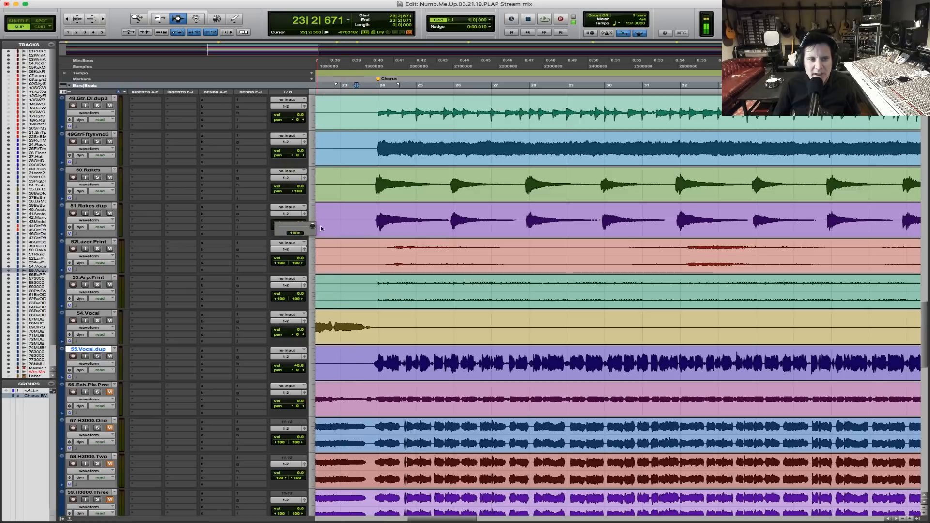
# Pan the doubled chorus guitars apart at 100, with 47.GtrFftysvndp hard left and 49GtrFftysvnd3 hard right.
pyautogui.scroll(4, 383, 271)
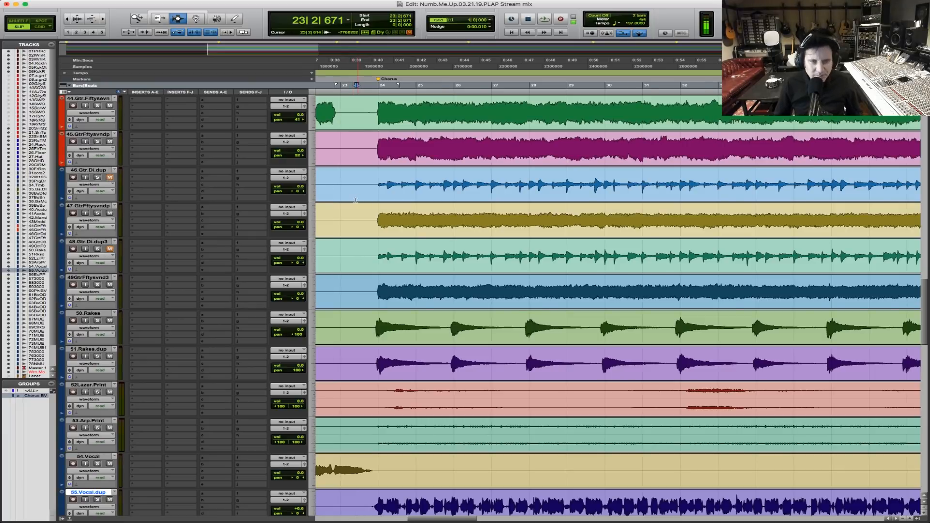
pyautogui.press('r')
pyautogui.press('r')
pyautogui.press('r')
pyautogui.press('r')
pyautogui.click(583, 196)
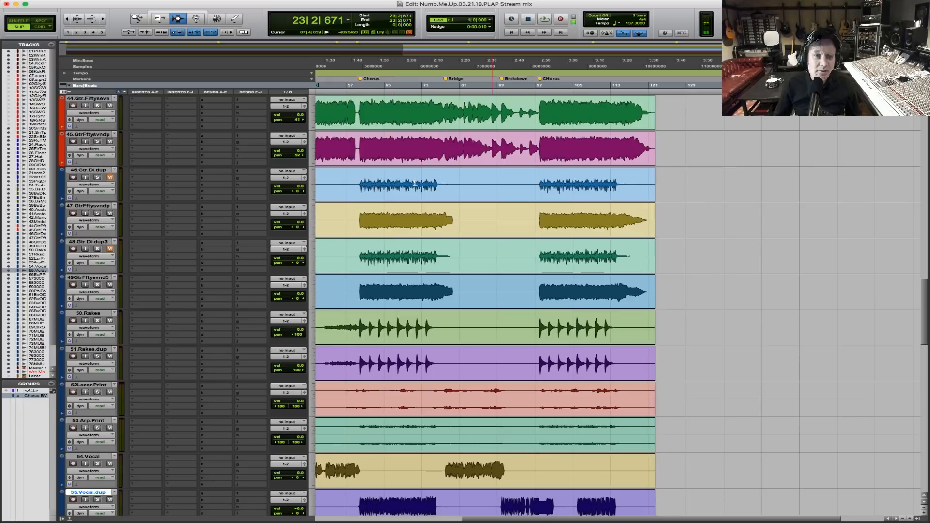
pyautogui.press('r')
pyautogui.press('r')
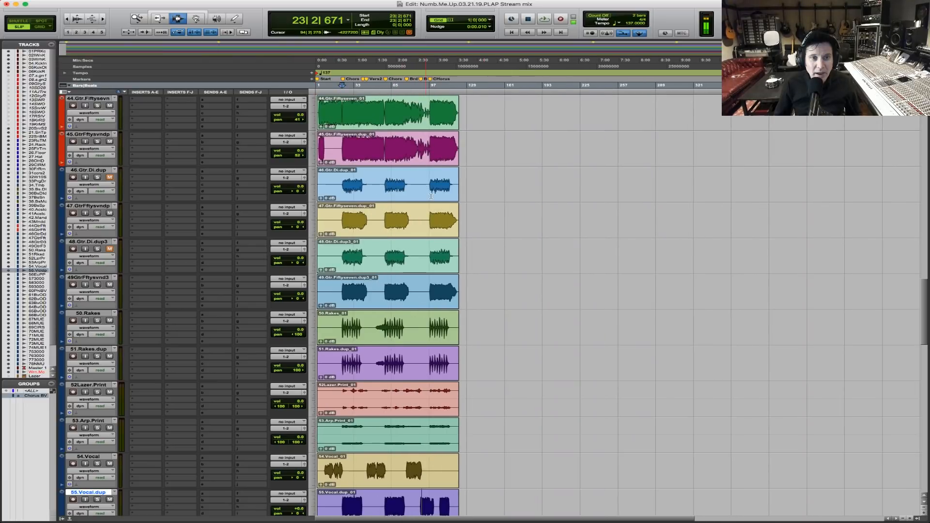
pyautogui.press('t')
pyautogui.press('t')
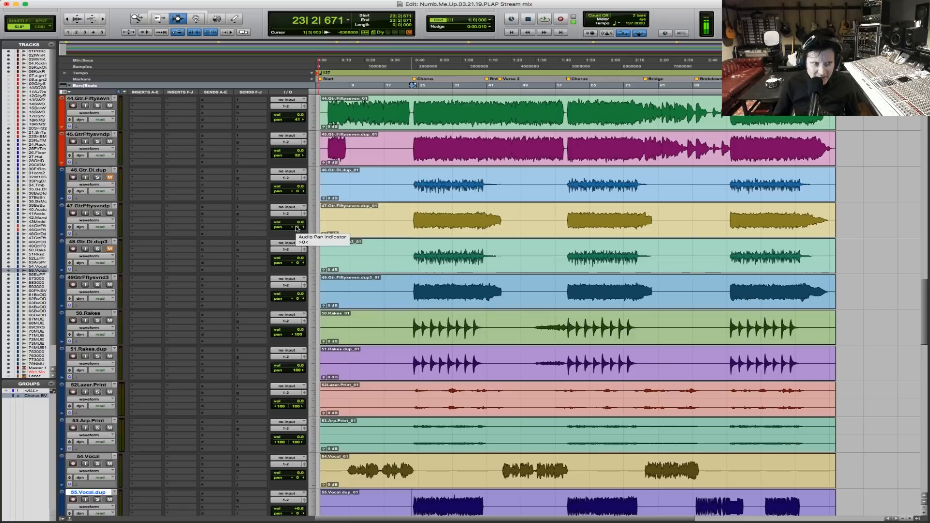
pyautogui.moveTo(297, 228); pyautogui.dragTo(327, 303)
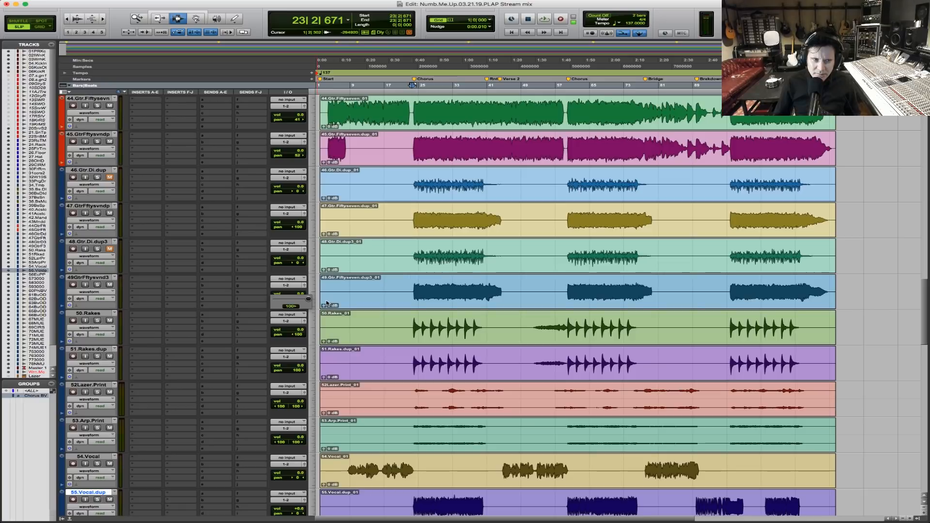
# Play the mix from just before the first chorus and pan 45.GtrFftysvndp hard left at 100.
pyautogui.press('t')
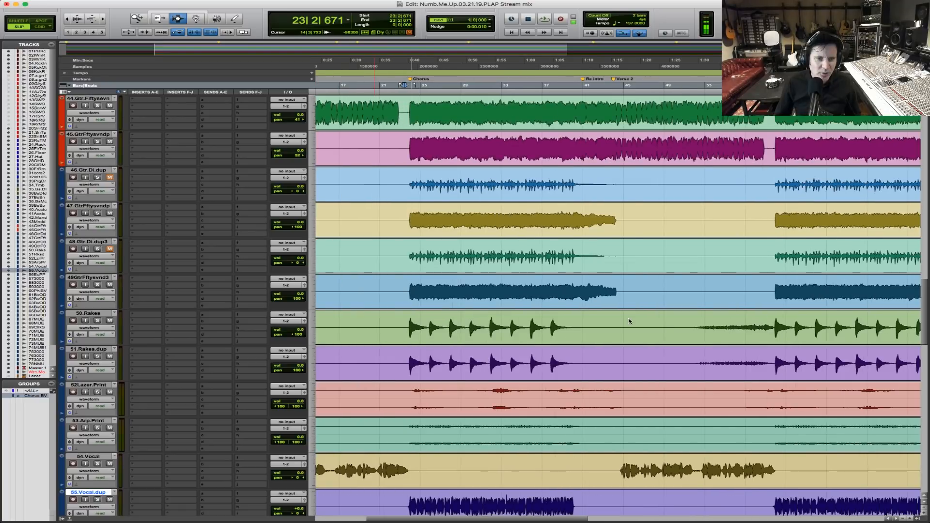
pyautogui.click(88, 206)
pyautogui.press('space')
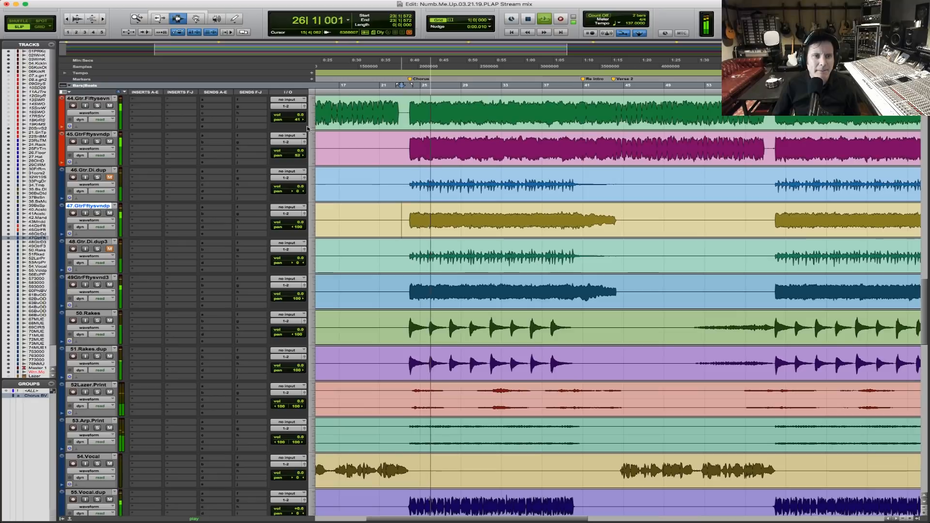
pyautogui.moveTo(299, 155); pyautogui.dragTo(221, 155)
pyautogui.press('r')
pyautogui.press('r')
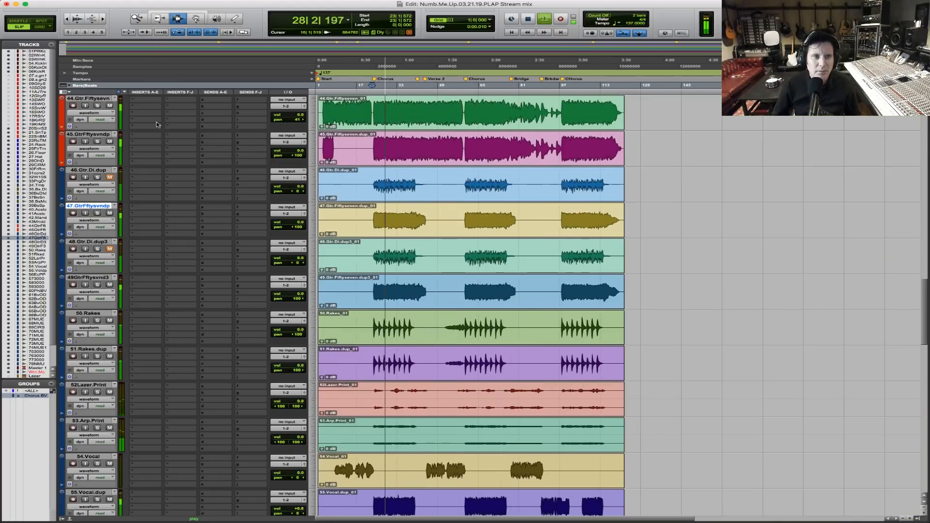
# Solo 45.GtrFftysvndp and 44.Gtr.Fiftysevn, and place the playback cursor just before the first chorus.
pyautogui.click(99, 143)
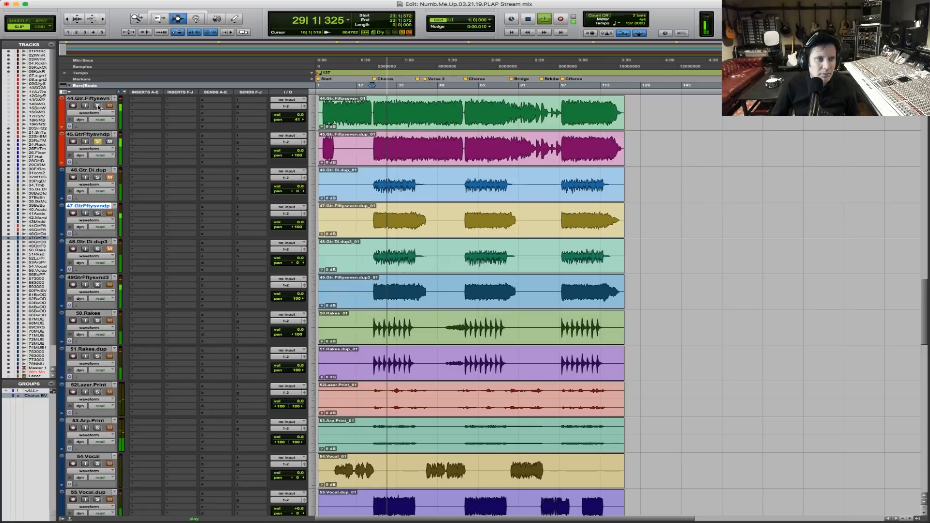
pyautogui.click(98, 106)
pyautogui.press('F5')
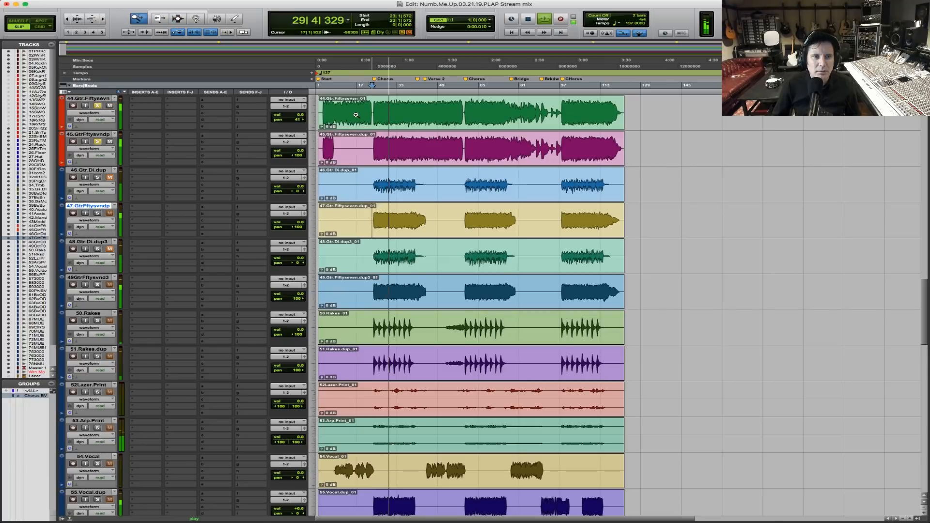
pyautogui.moveTo(349, 114); pyautogui.dragTo(516, 116)
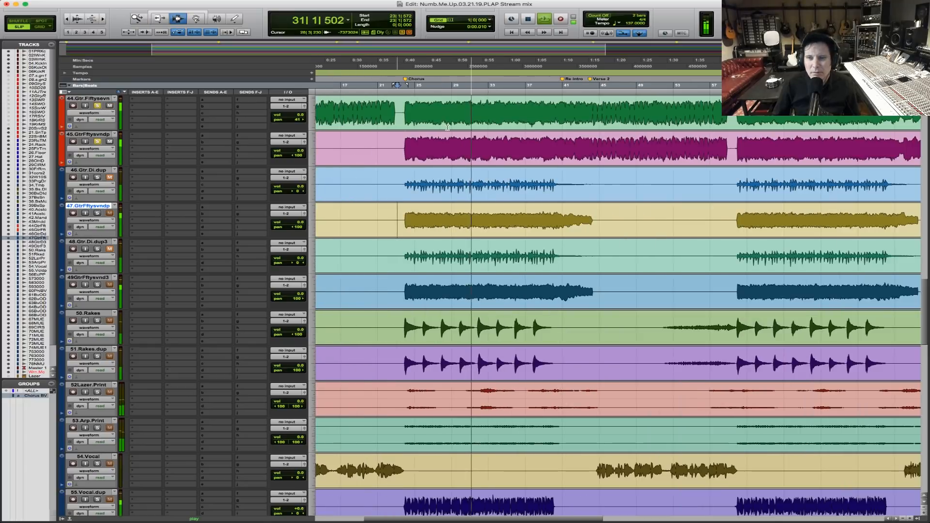
pyautogui.press('space')
pyautogui.press('F5')
pyautogui.moveTo(381, 145); pyautogui.dragTo(513, 143)
pyautogui.click(409, 111)
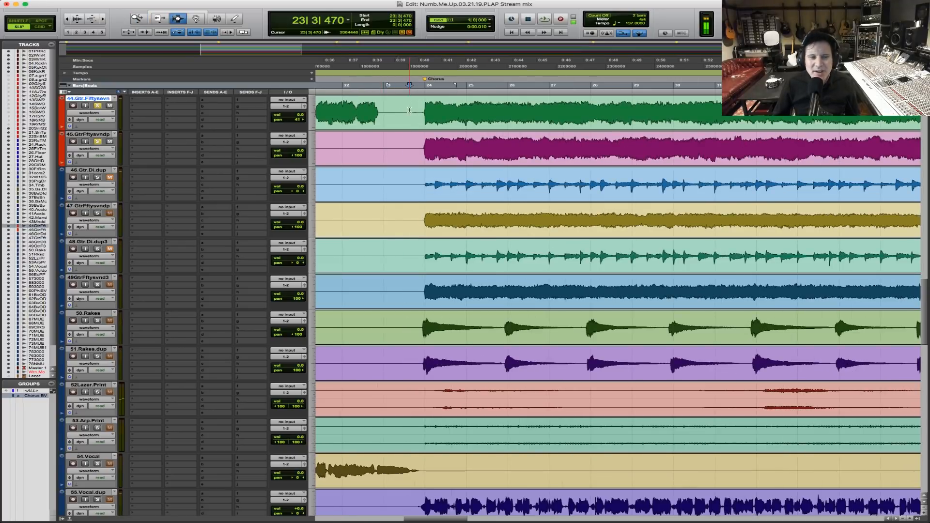
# Play the two soloed guitars into the chorus, and clear their solos to hear them in the full mix.
pyautogui.press('r')
pyautogui.press('r')
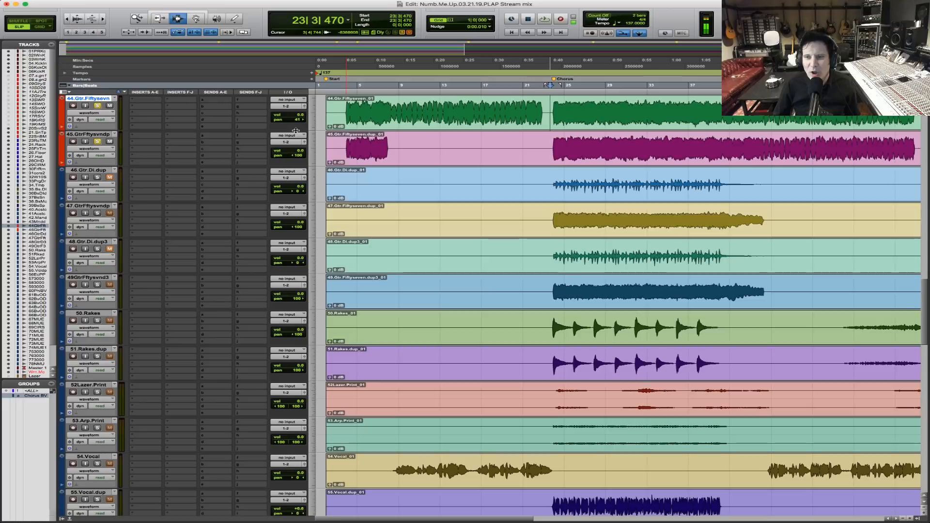
pyautogui.press('space')
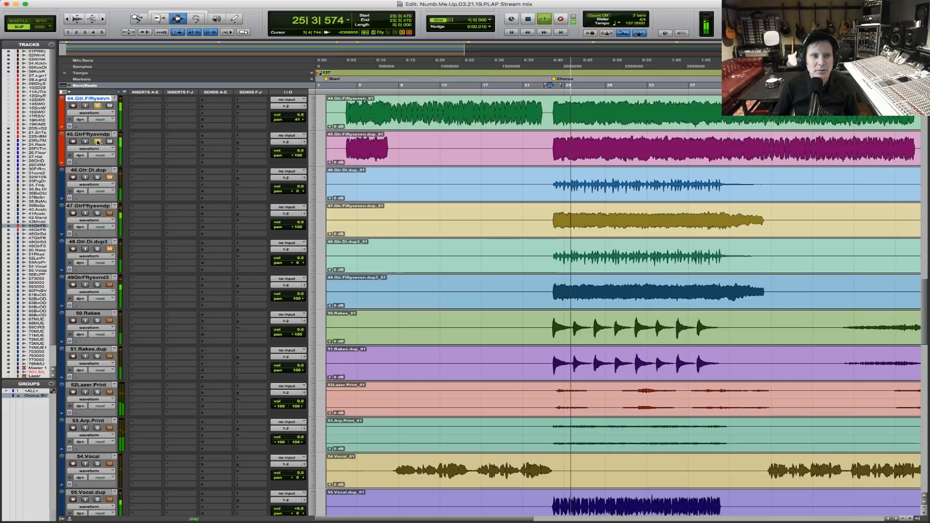
pyautogui.click(97, 141)
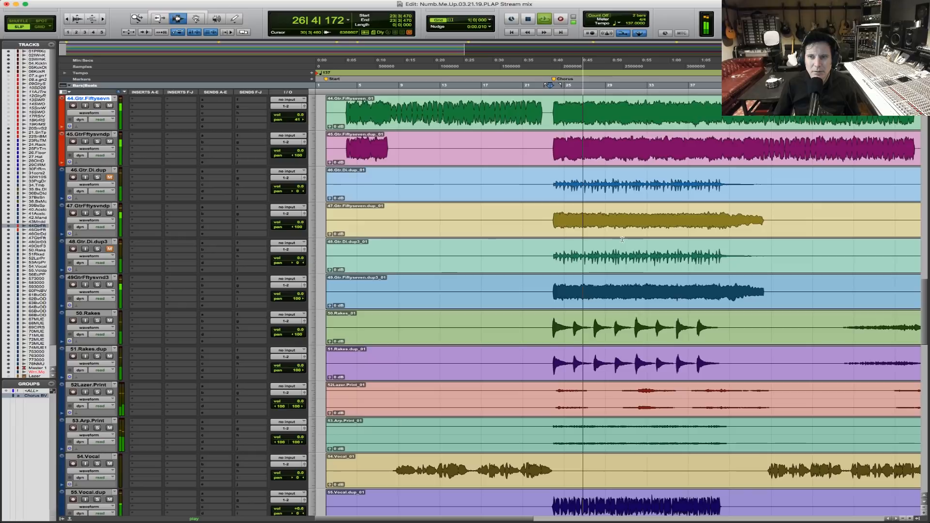
pyautogui.scroll(6, 622, 240)
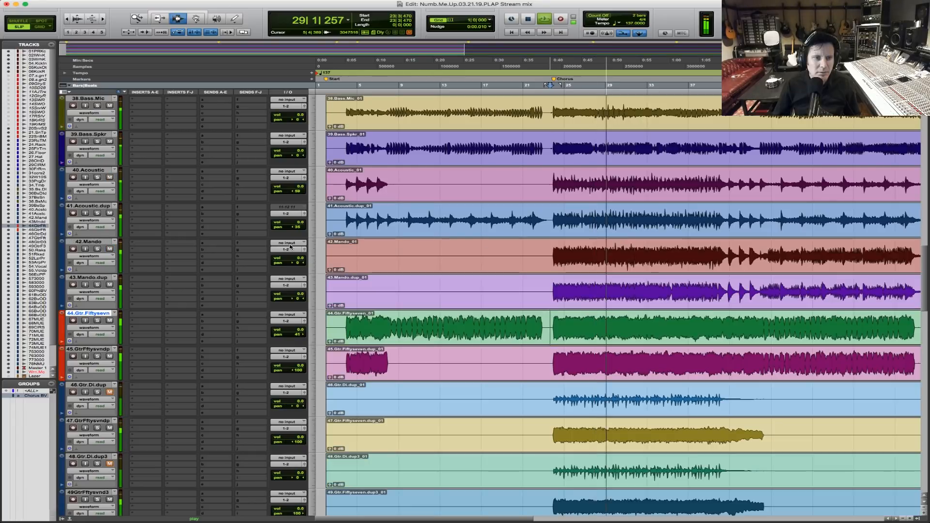
# Solo 42.Mando and 43.Mando.dup, and pan them apart at 100, with 42.Mando hard left and 43.Mando.dup hard right.
pyautogui.click(97, 249)
pyautogui.click(97, 285)
pyautogui.scroll(3, 571, 290)
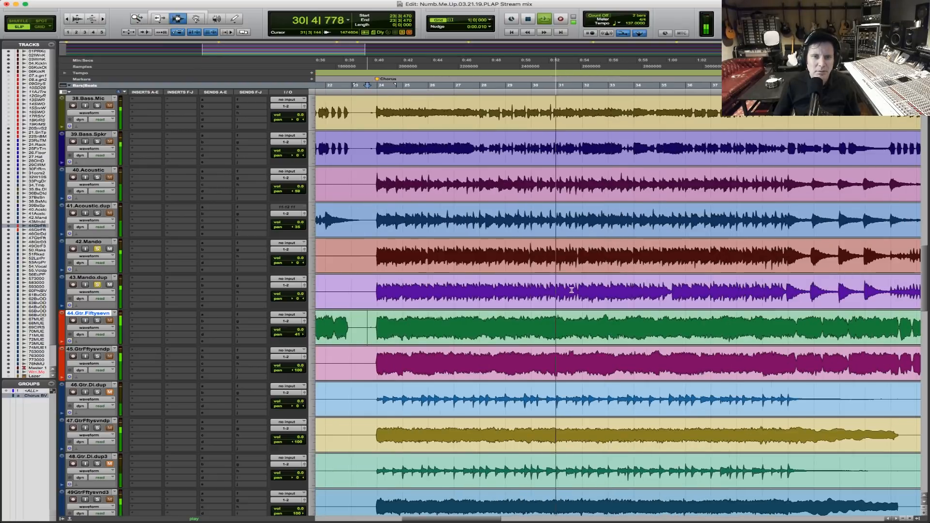
pyautogui.press('F5')
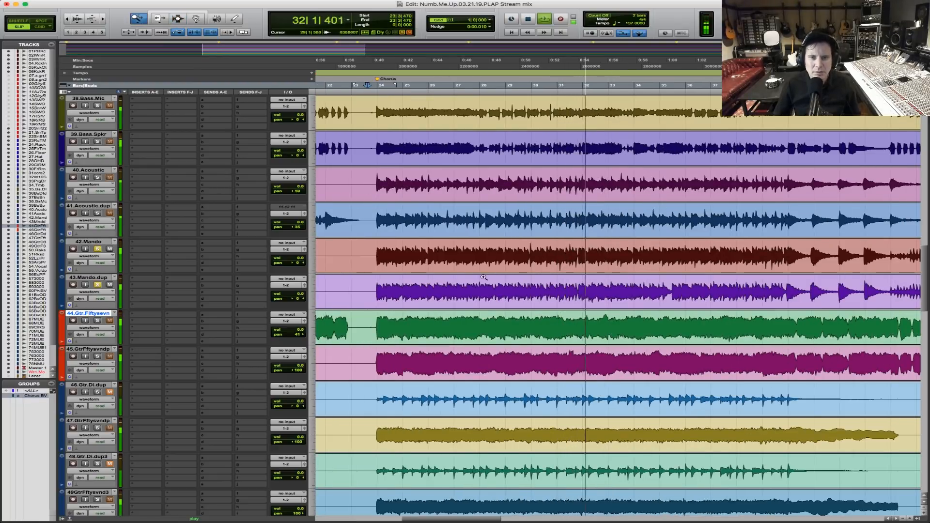
pyautogui.press('space')
pyautogui.moveTo(292, 262); pyautogui.dragTo(248, 263)
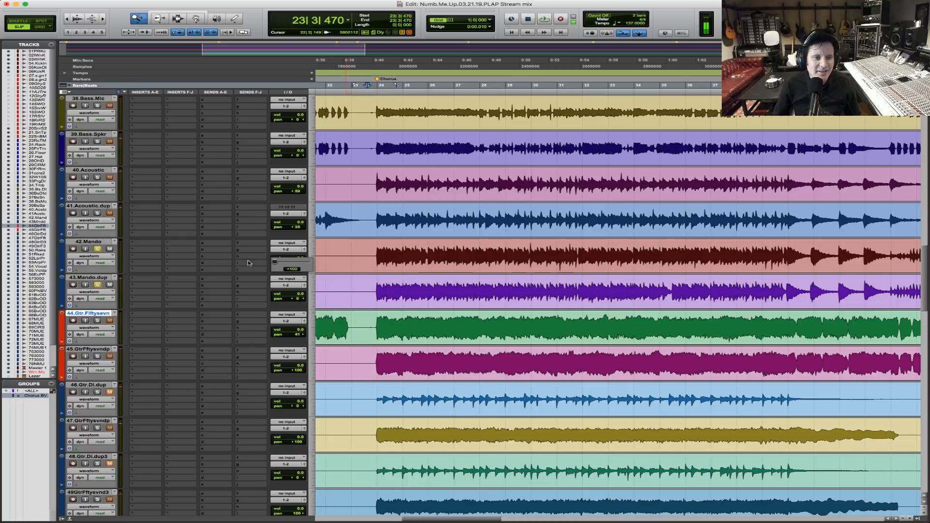
pyautogui.moveTo(293, 298); pyautogui.dragTo(348, 300)
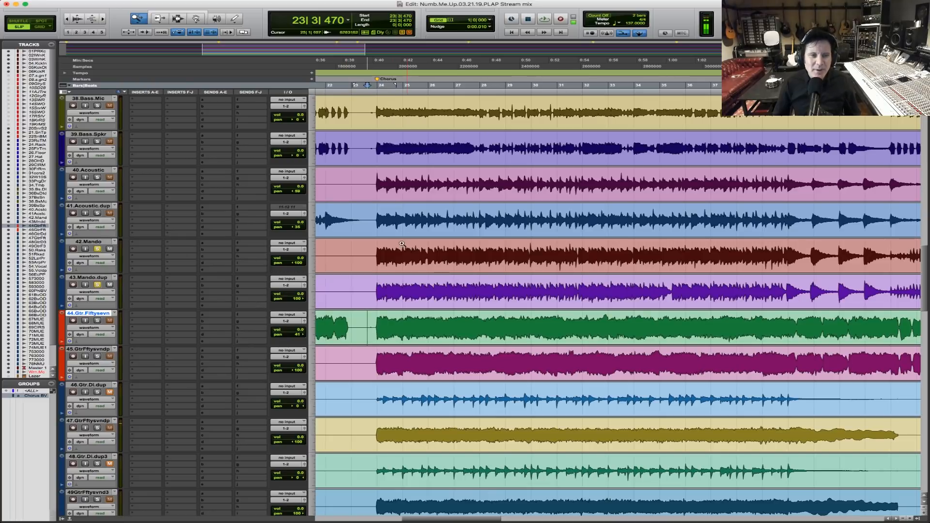
# Pan 41.Acoustic.dup further right, 44.Gtr.Fiftysevn left at 43 and 45.GtrFftysvndp hard right at 100, with the cursor before the intro.
pyautogui.press('F7')
pyautogui.click(371, 250)
pyautogui.press('r')
pyautogui.press('r')
pyautogui.press('r')
pyautogui.press('r')
pyautogui.press('F5')
pyautogui.moveTo(557, 254); pyautogui.dragTo(251, 229)
pyautogui.press('F5')
pyautogui.moveTo(484, 221); pyautogui.dragTo(212, 196)
pyautogui.click(354, 213)
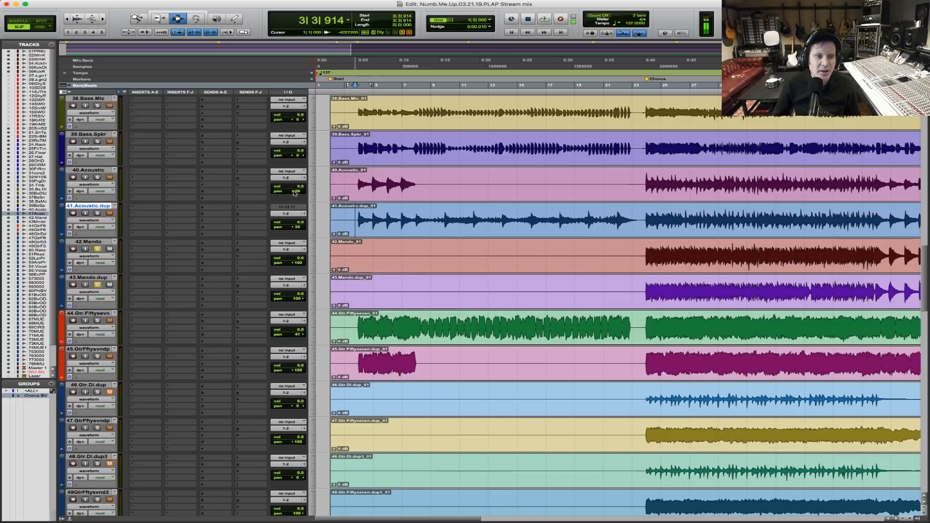
pyautogui.moveTo(293, 229); pyautogui.dragTo(299, 230)
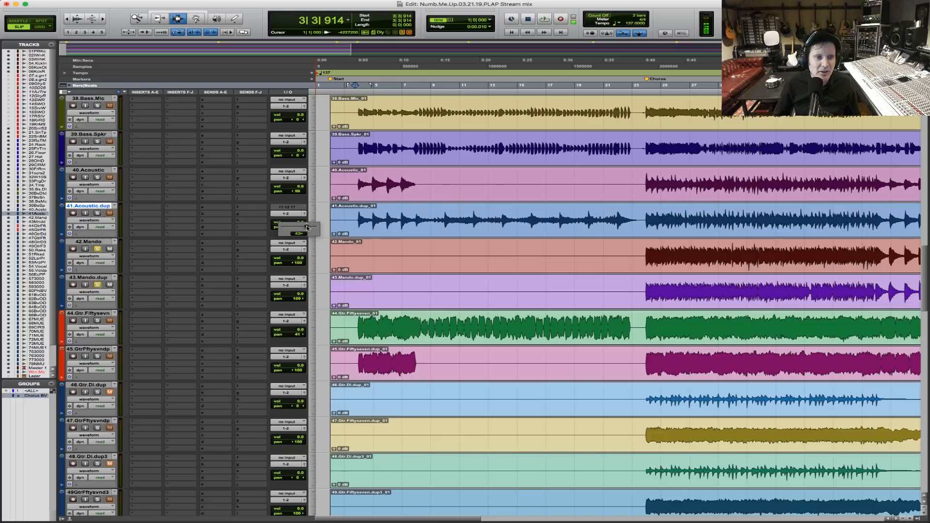
pyautogui.moveTo(307, 227); pyautogui.dragTo(310, 227)
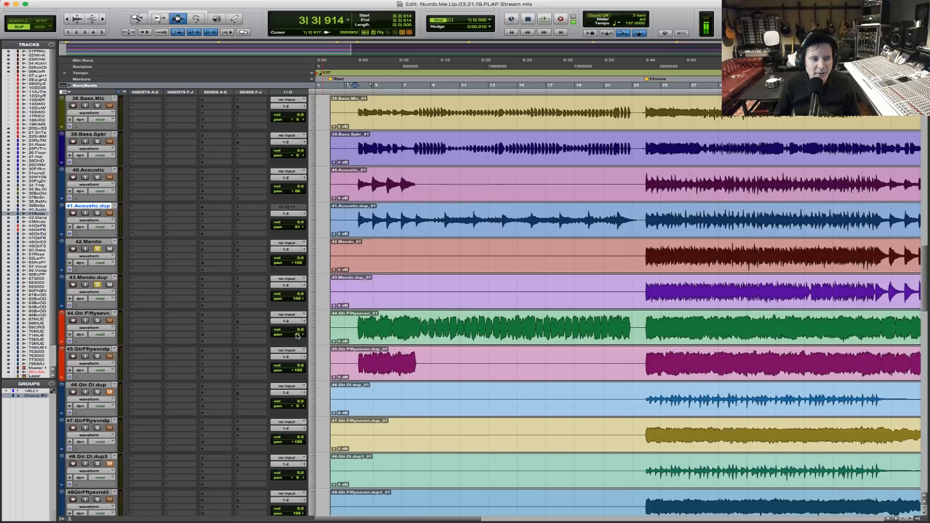
pyautogui.moveTo(298, 335); pyautogui.dragTo(299, 339)
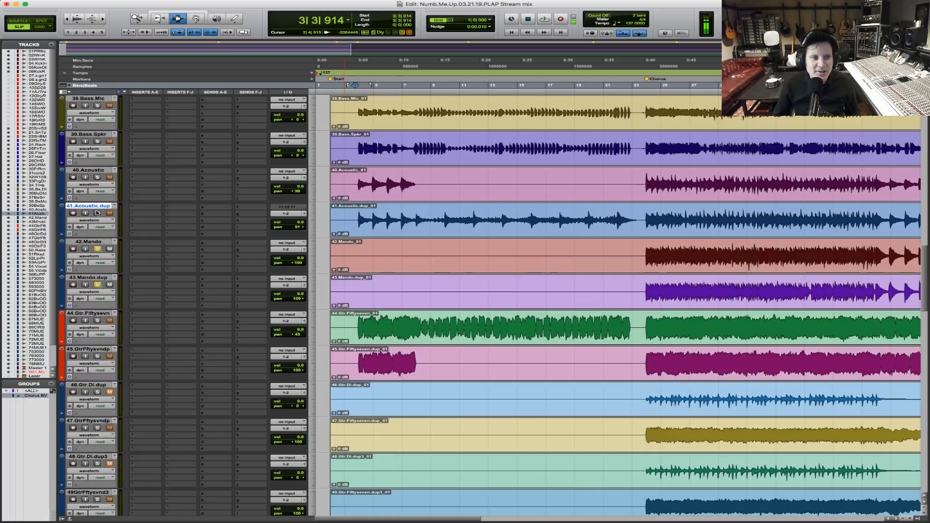
# Clear the mandolin solos and play the full mix from bar 3 through the intro.
pyautogui.click(401, 32)
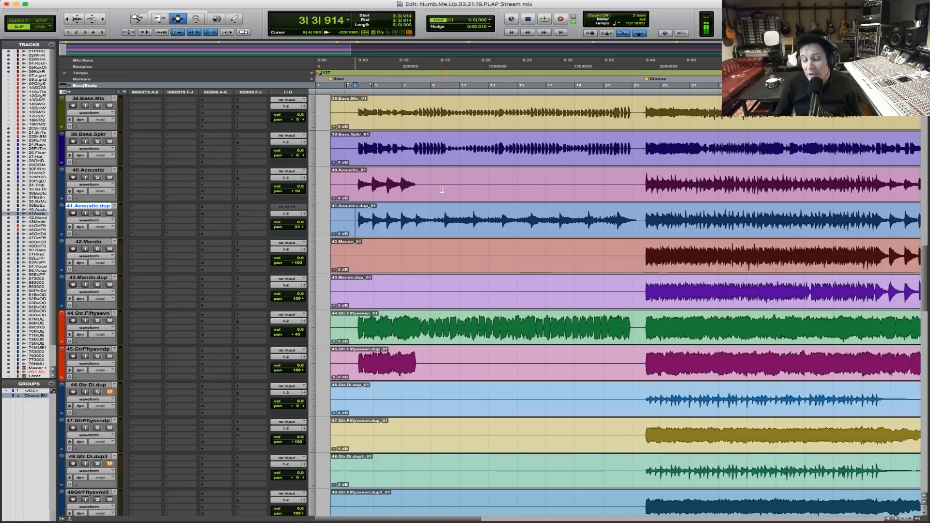
pyautogui.click(363, 149)
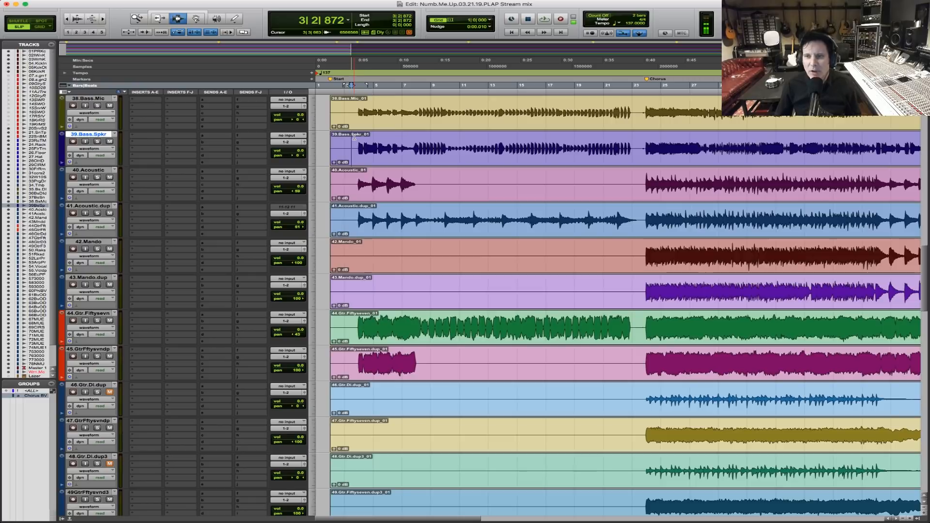
pyautogui.press('space')
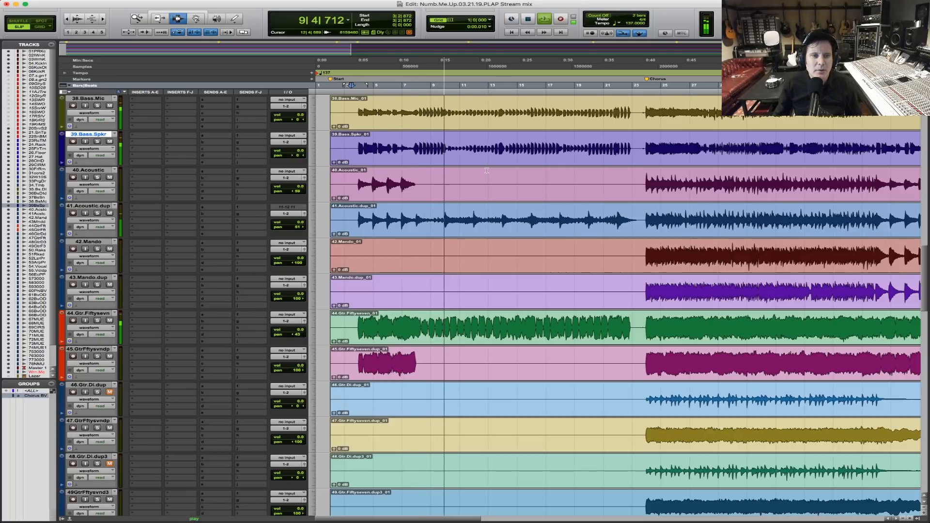
pyautogui.press('space')
# Place the playback cursor on 54.Vocal at bar 8, just before the first verse vocal enters.
pyautogui.scroll(5, 343, 170)
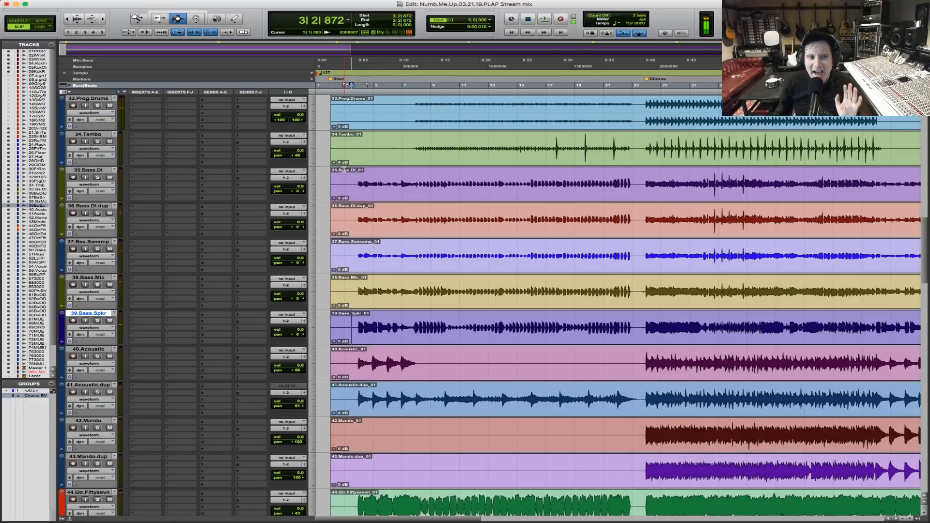
pyautogui.scroll(5, 344, 170)
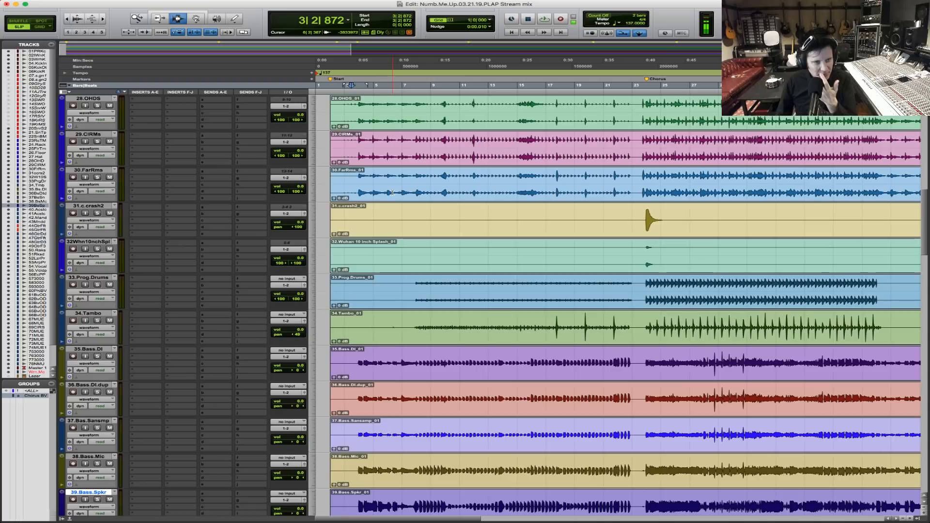
pyautogui.click(356, 184)
pyautogui.scroll(-5, 358, 189)
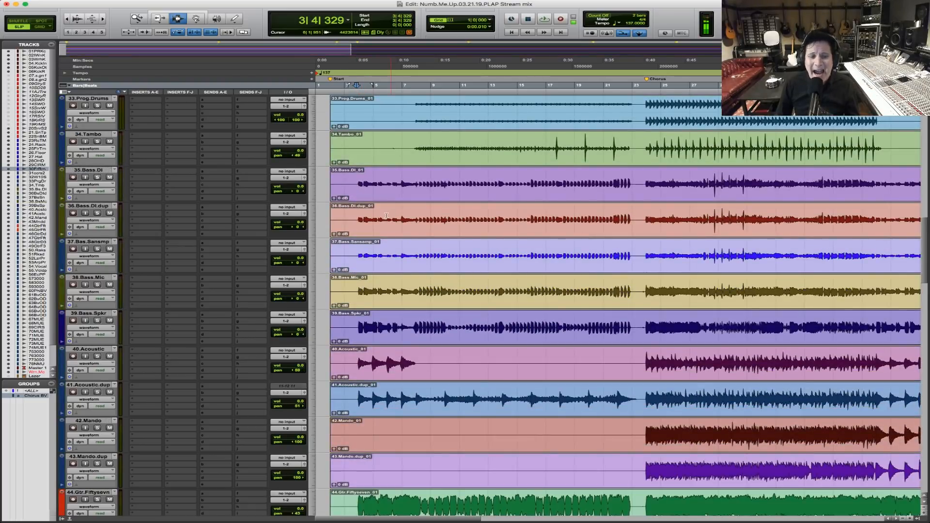
pyautogui.scroll(-15, 386, 215)
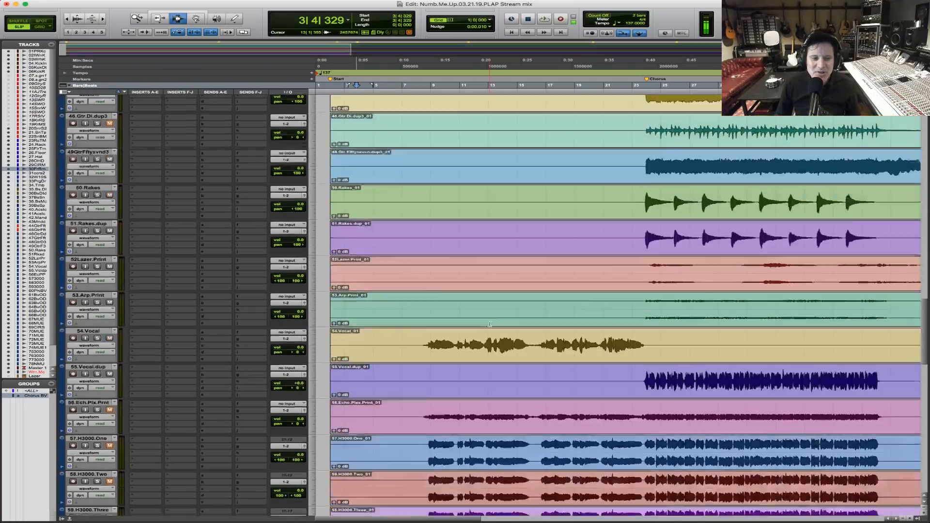
pyautogui.scroll(-3, 489, 324)
pyautogui.click(419, 256)
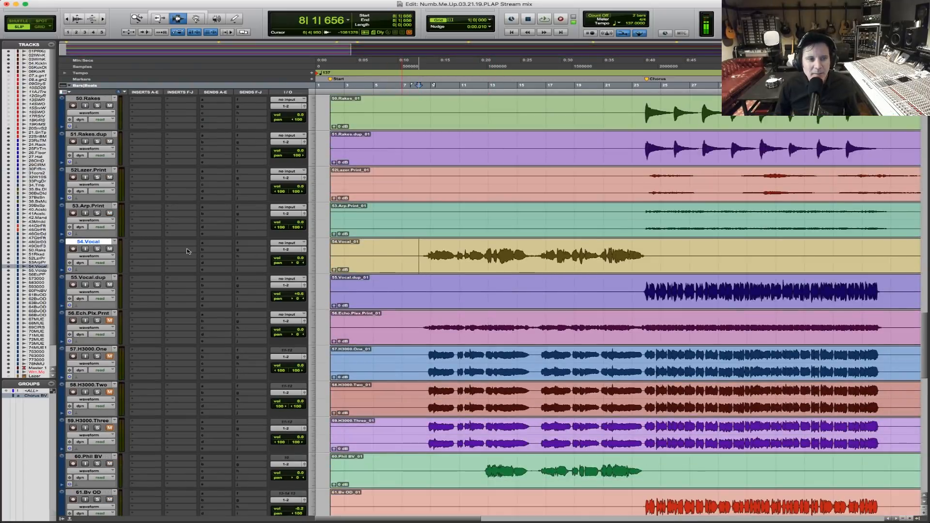
# Play the first verse and raise the volume of 54.Vocal in the mix.
pyautogui.press('space')
pyautogui.click(295, 257)
pyautogui.moveTo(295, 257); pyautogui.dragTo(295, 254)
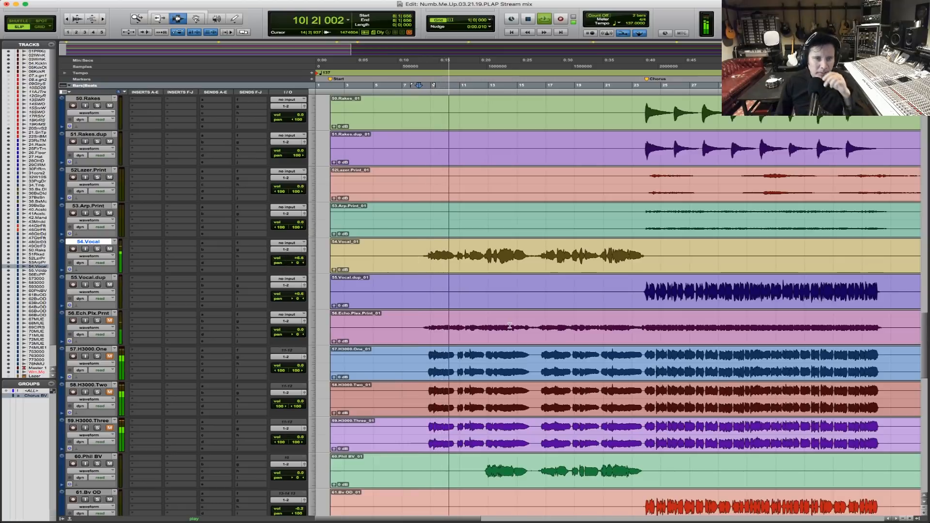
pyautogui.scroll(-15, 509, 325)
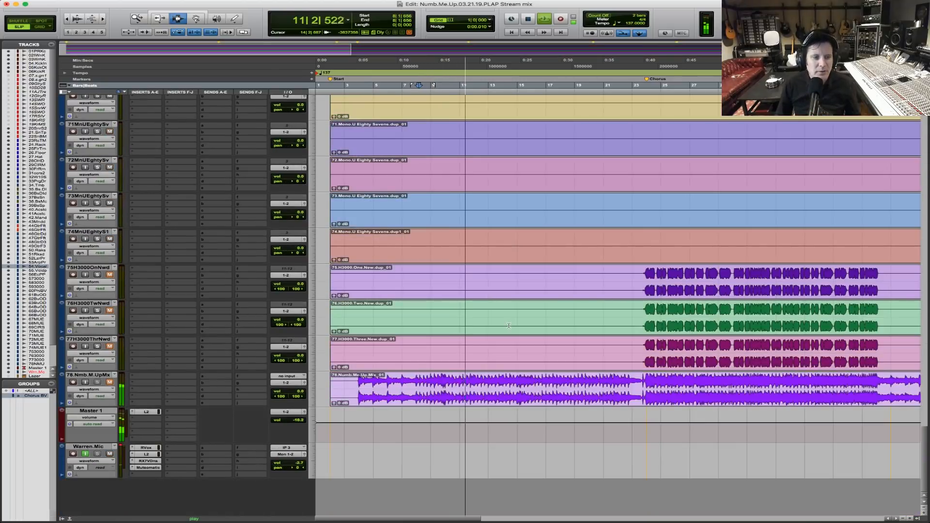
pyautogui.scroll(15, 508, 326)
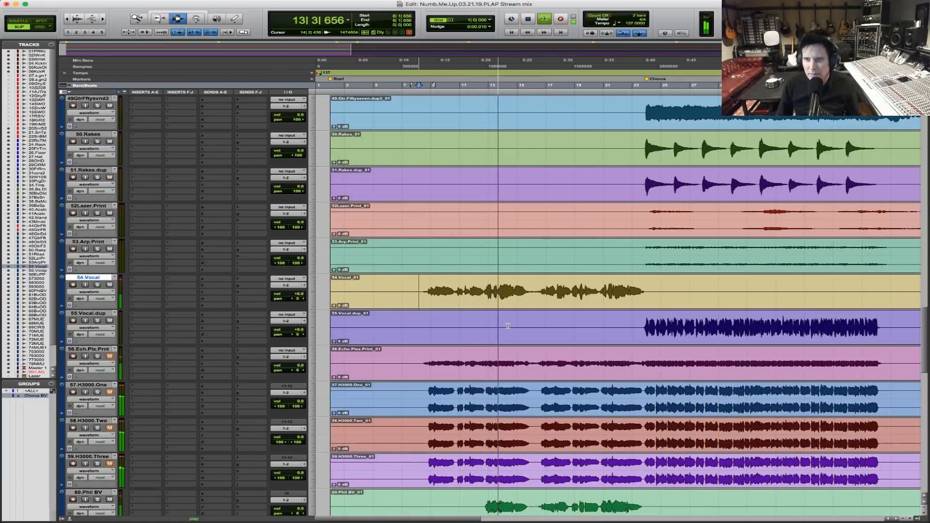
pyautogui.moveTo(300, 296); pyautogui.dragTo(297, 295)
# Pan the floor tom tracks 25.Flor.Tm. and 26.Floor left by the same amount.
pyautogui.scroll(8, 624, 305)
pyautogui.scroll(1, 517, 288)
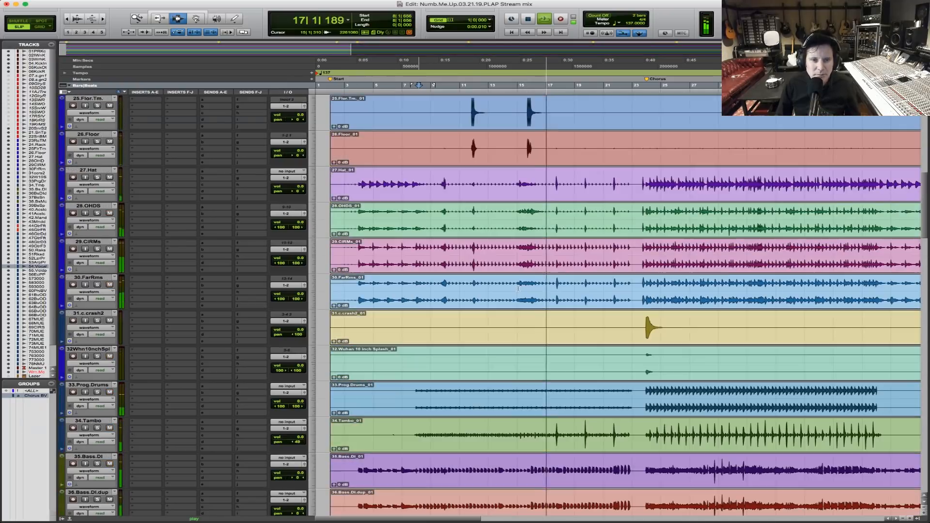
pyautogui.scroll(3, 509, 242)
pyautogui.press('F5')
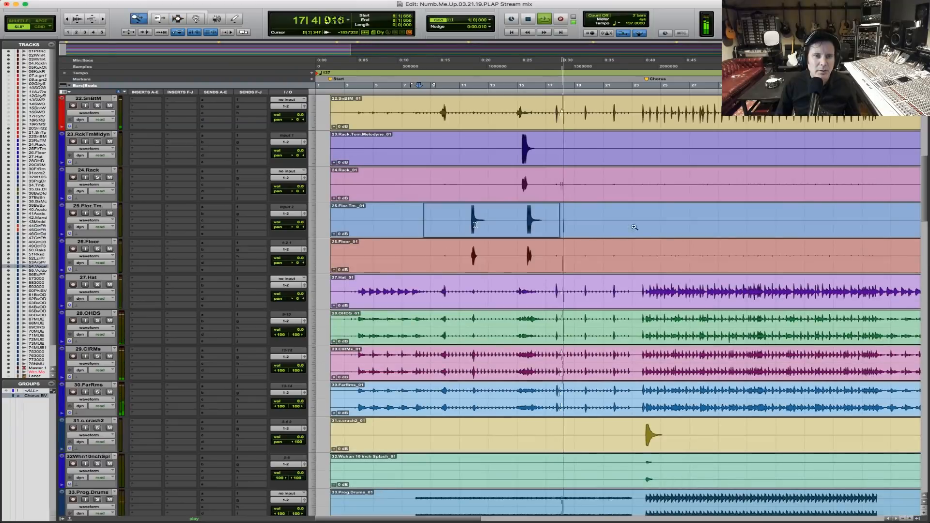
pyautogui.click(505, 227)
pyautogui.click(397, 227)
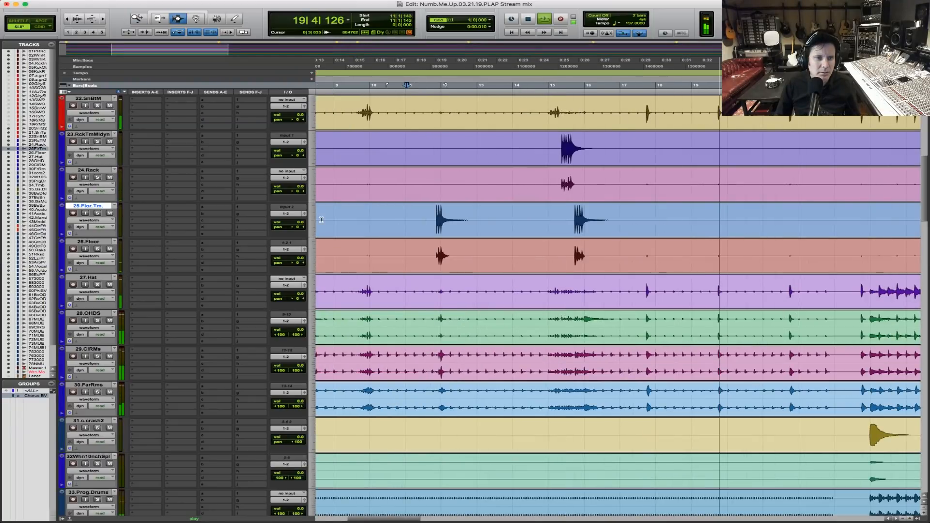
pyautogui.moveTo(288, 223); pyautogui.dragTo(284, 229)
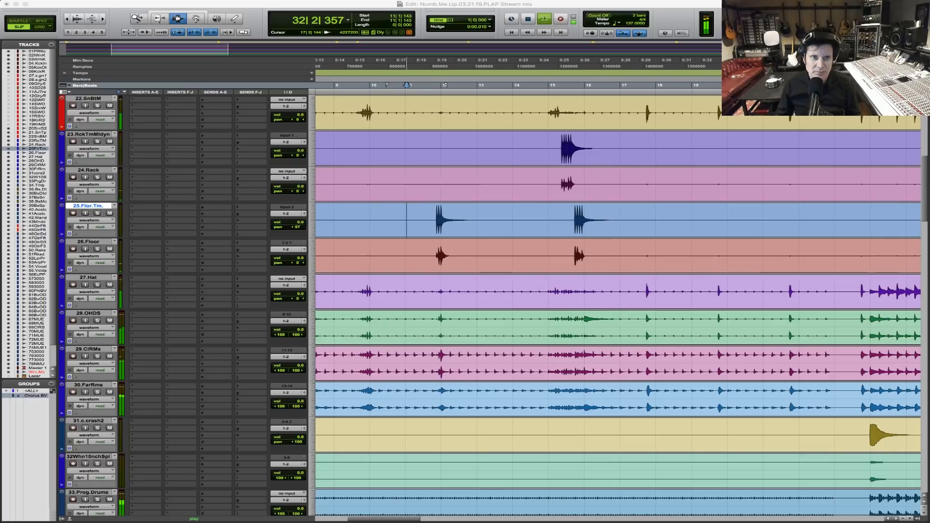
pyautogui.moveTo(299, 263); pyautogui.dragTo(290, 264)
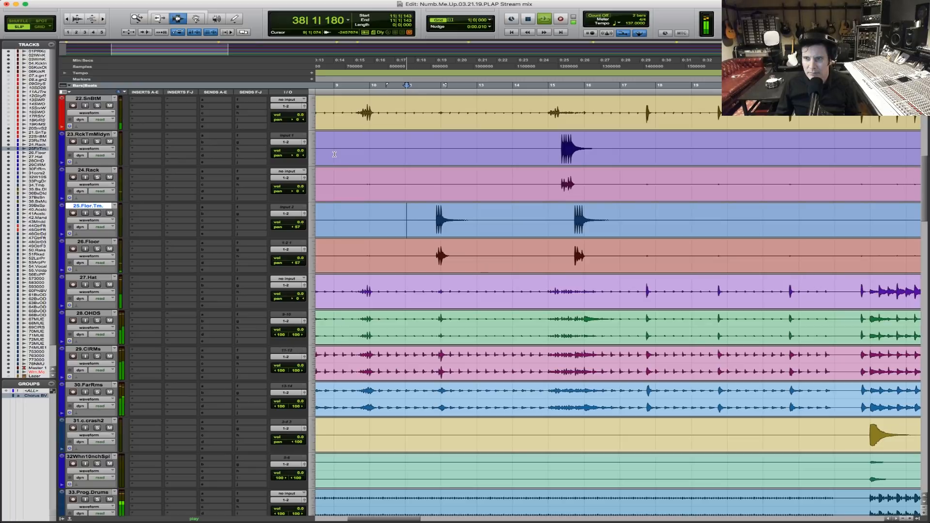
# Pan 23.RckTmMldyn right at 24 and 24.Rack right at 22, and play the mix through the tom fill at bar 15.
pyautogui.moveTo(298, 155); pyautogui.dragTo(302, 156)
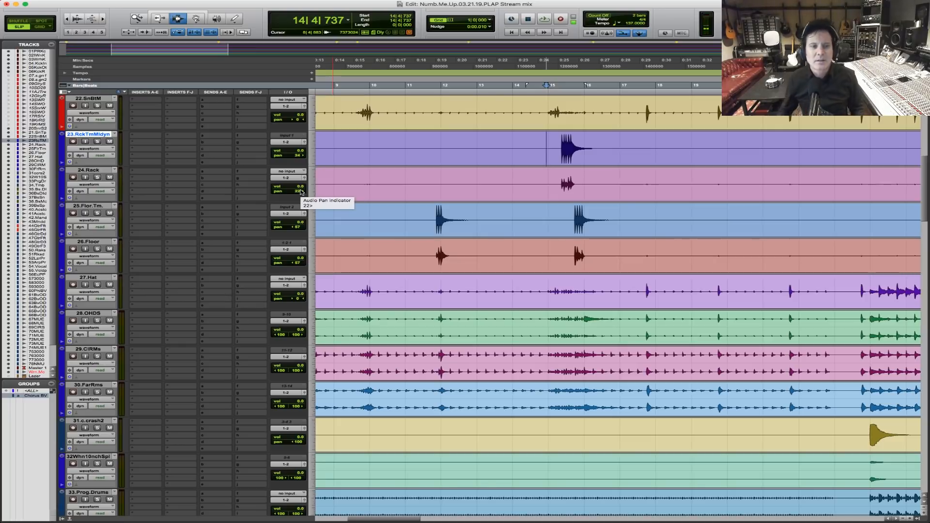
pyautogui.press('space')
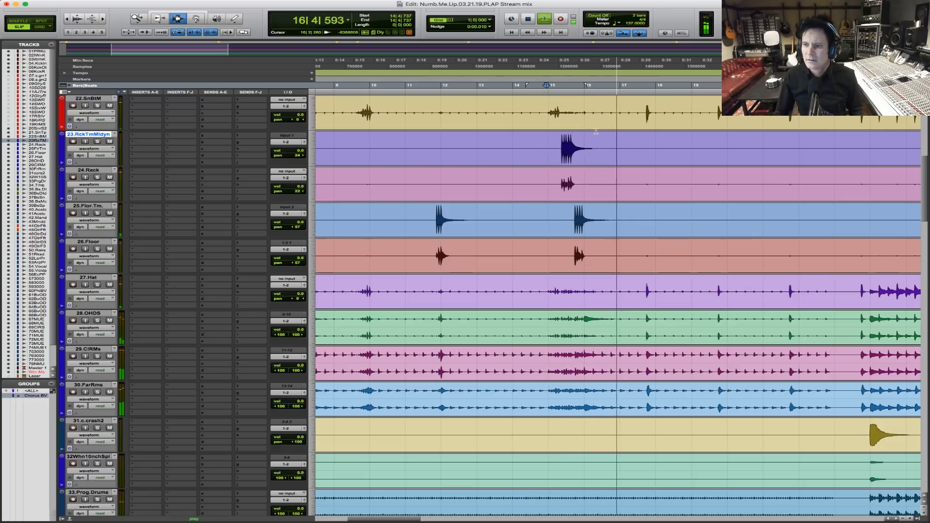
pyautogui.click(535, 156)
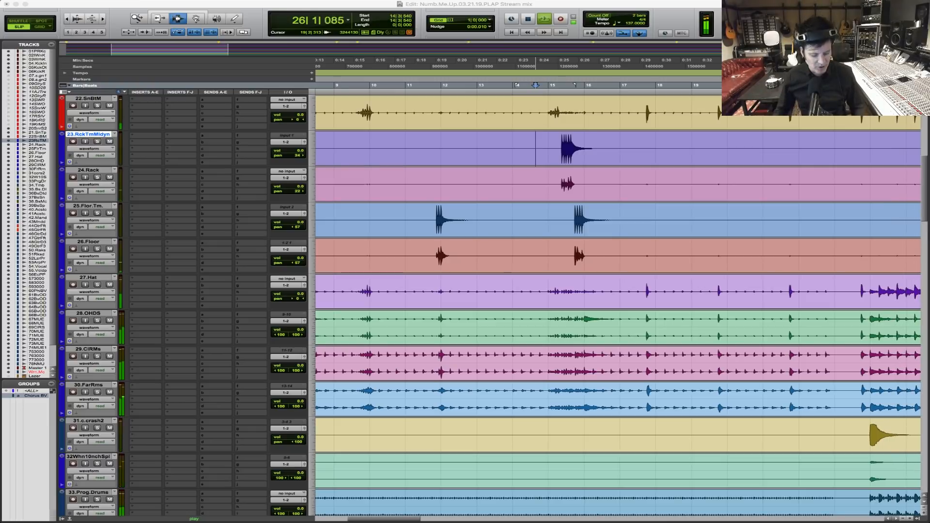
pyautogui.click(531, 146)
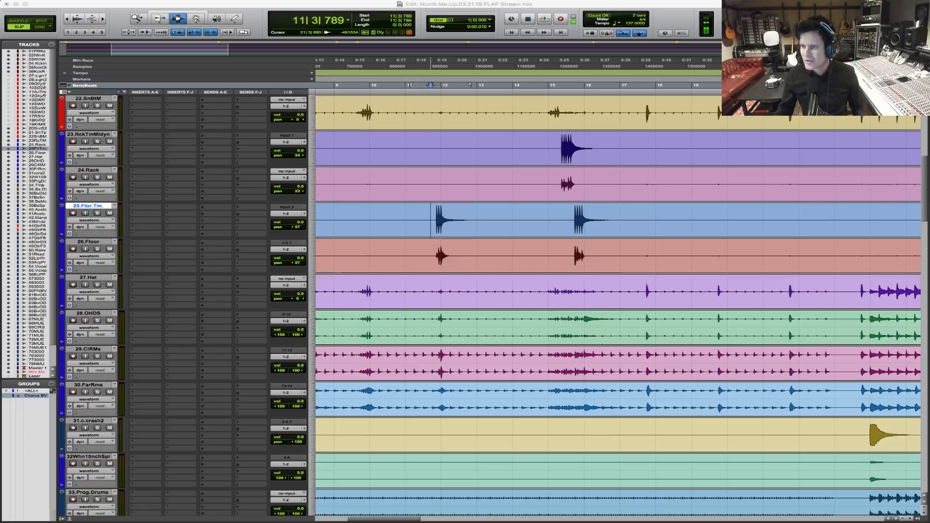
# Place the cursor before the first floor tom fill at bar 11 and set the pan of 23.RckTmMldyn to 21 right.
pyautogui.click(426, 207)
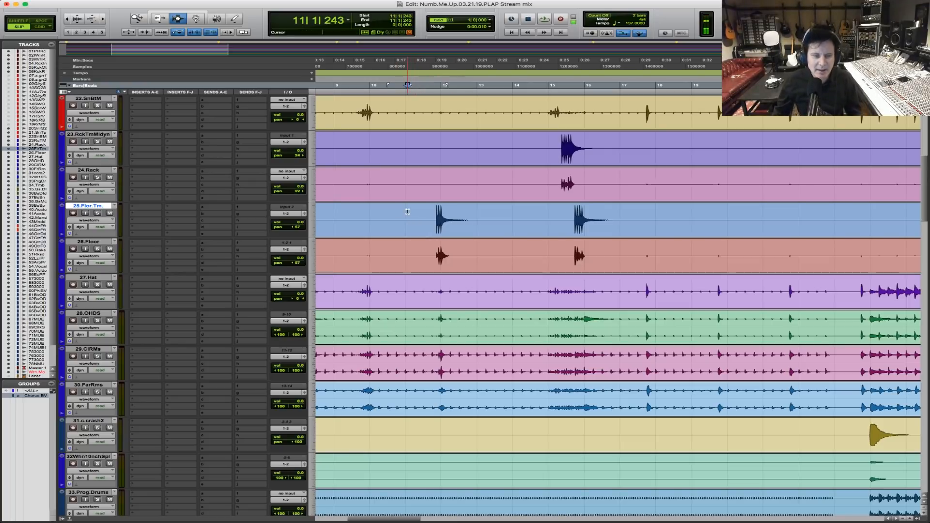
pyautogui.press('r')
pyautogui.press('r')
pyautogui.moveTo(746, 218); pyautogui.dragTo(130, 197)
pyautogui.press('F5')
pyautogui.moveTo(628, 220); pyautogui.dragTo(153, 214)
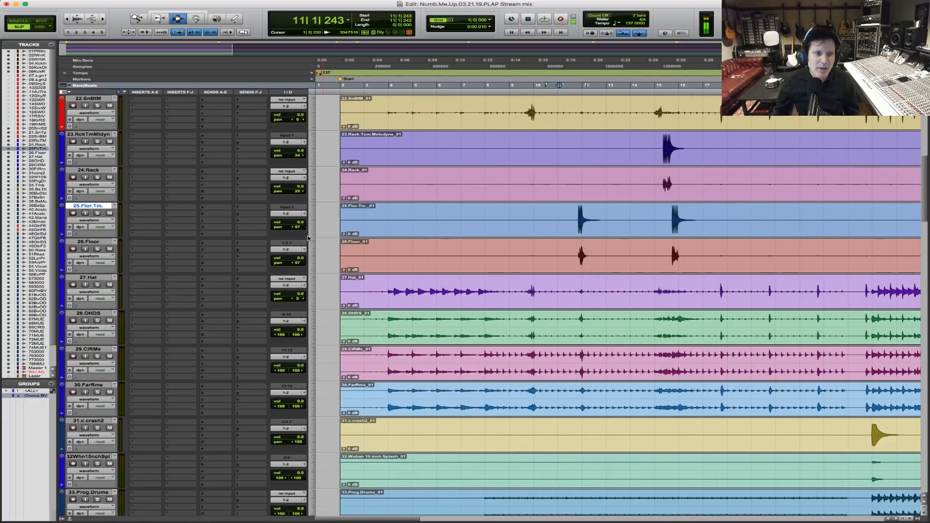
pyautogui.click(295, 156)
pyautogui.moveTo(296, 157); pyautogui.dragTo(294, 157)
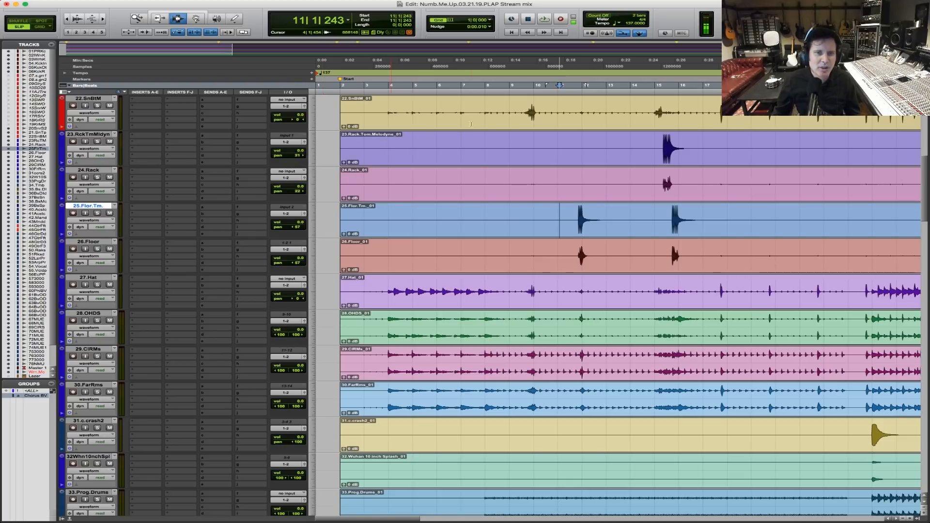
# Play the mix from bar 8 and examine the snare and first floor tom fills up close.
pyautogui.click(507, 117)
pyautogui.press('space')
pyautogui.press('super+bracketright')
pyautogui.press('super+bracketright')
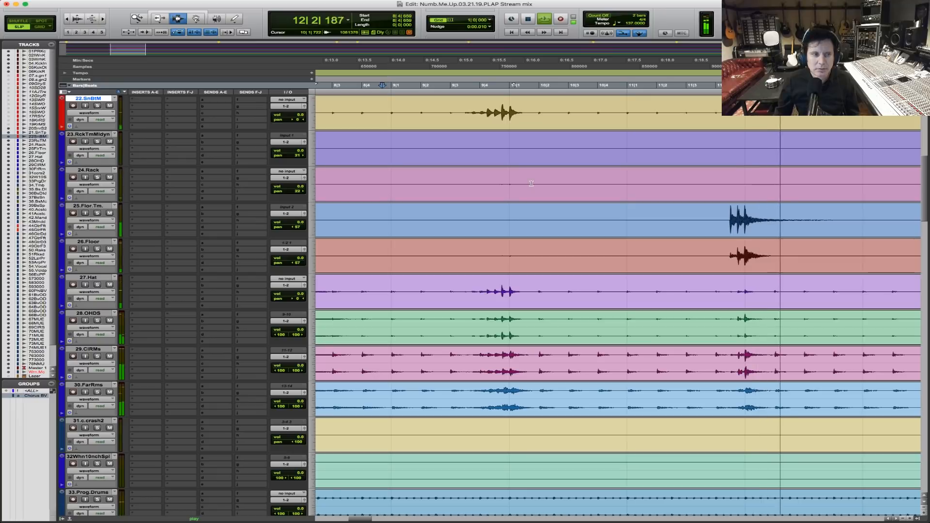
pyautogui.press('super+bracketleft')
pyautogui.press('super+bracketleft')
pyautogui.press('super+bracketleft')
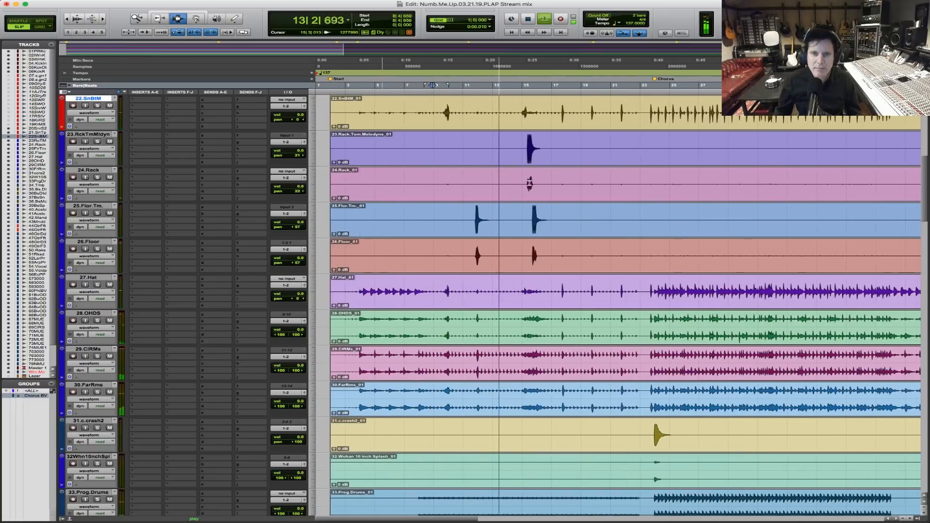
# Examine the rack and floor tom fill at bar 15 during playback, and go up to the kick and snare tracks.
pyautogui.press('super+bracketright')
pyautogui.press('super+bracketright')
pyautogui.press('super+bracketright')
pyautogui.press('super+bracketright')
pyautogui.press('super+bracketright')
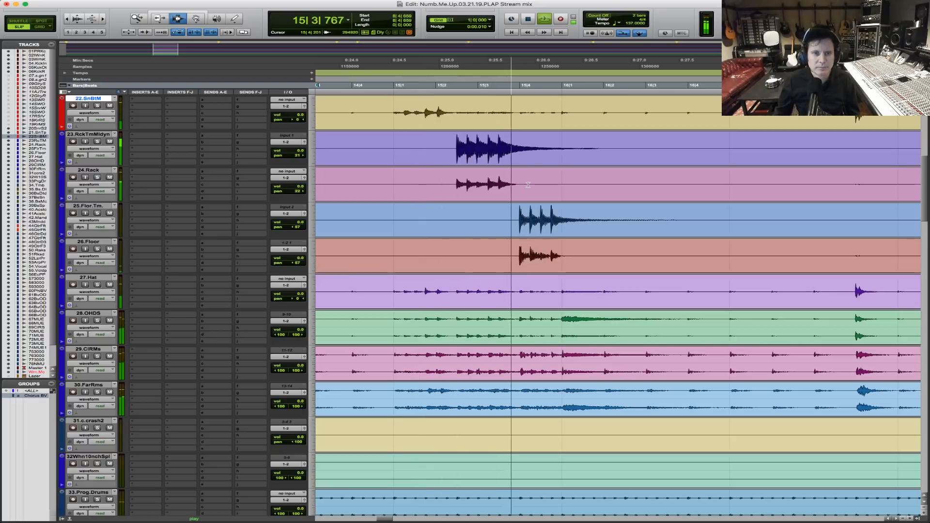
pyautogui.press('super+bracketleft')
pyautogui.press('super+bracketleft')
pyautogui.press('super+bracketleft')
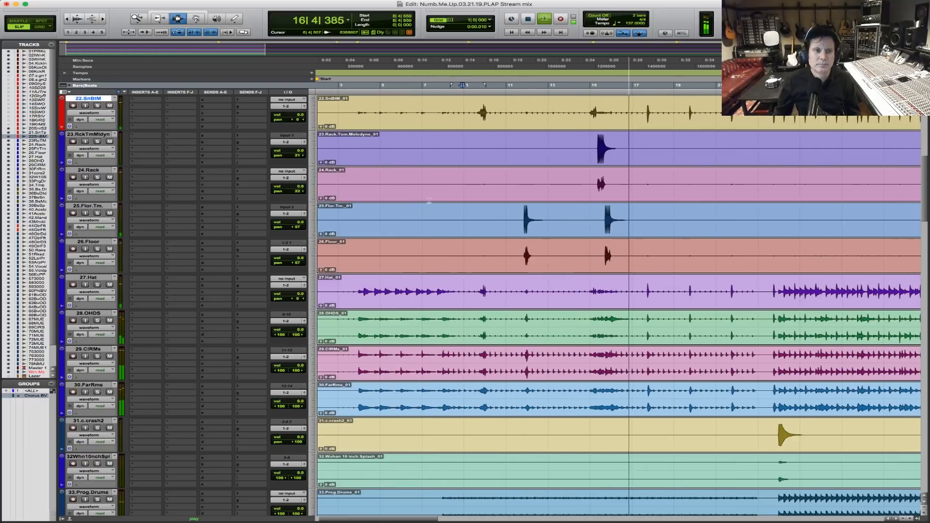
pyautogui.scroll(8, 422, 173)
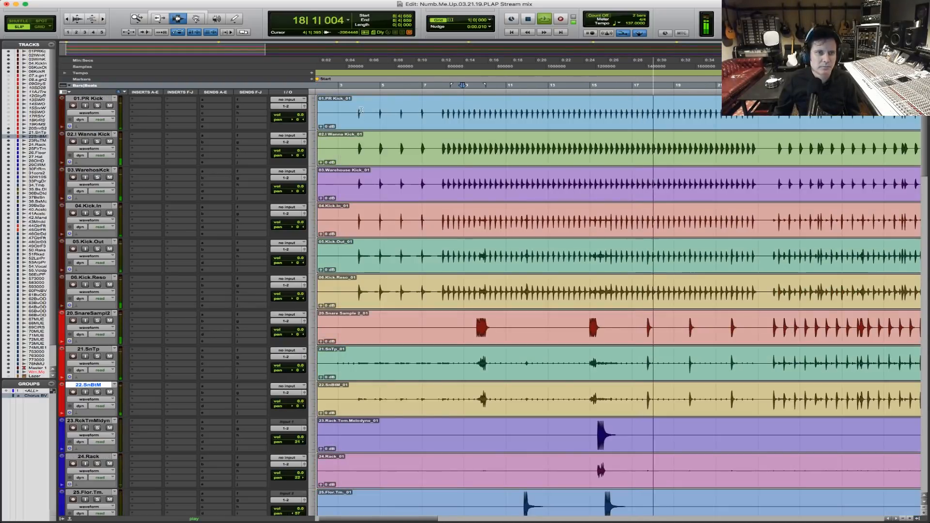
# Group the kick, snare, tom, hat, overhead and room tracks from 01.PR Kick through 30.FarRms as Drums.ALL.
pyautogui.moveTo(361, 113); pyautogui.dragTo(361, 146)
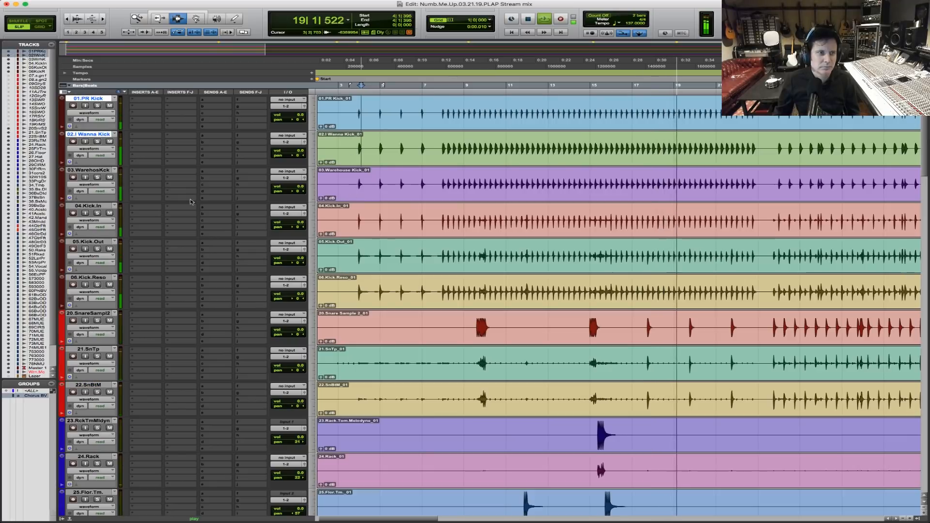
pyautogui.scroll(-8, 216, 210)
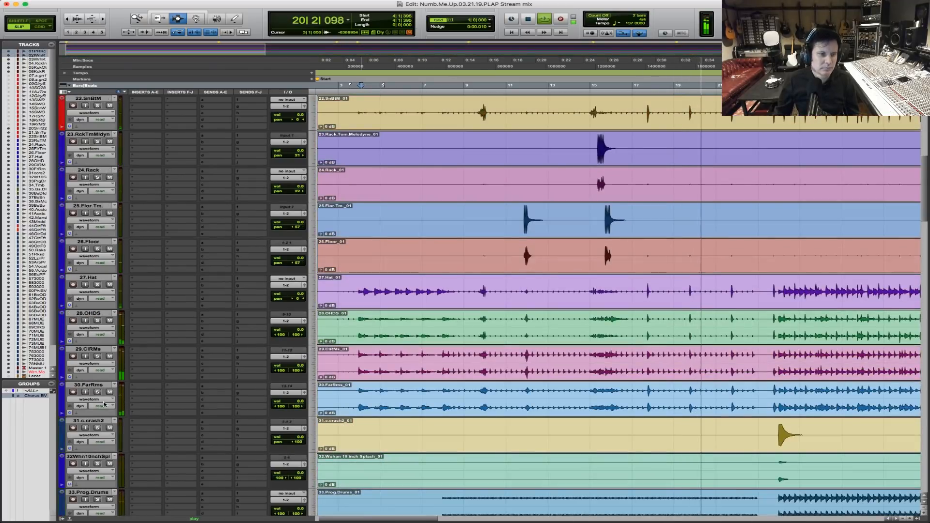
pyautogui.keyDown('shift'); pyautogui.click(92, 385); pyautogui.keyUp('shift')
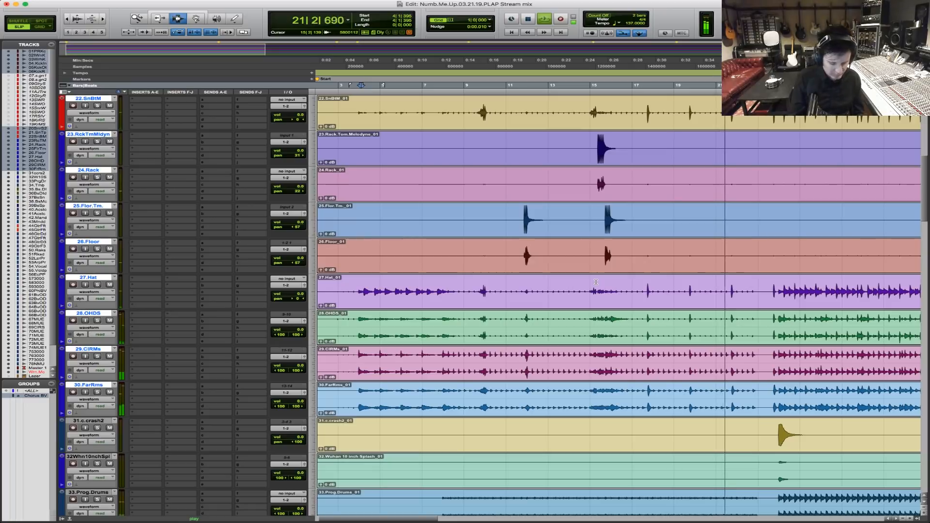
pyautogui.press('super+g')
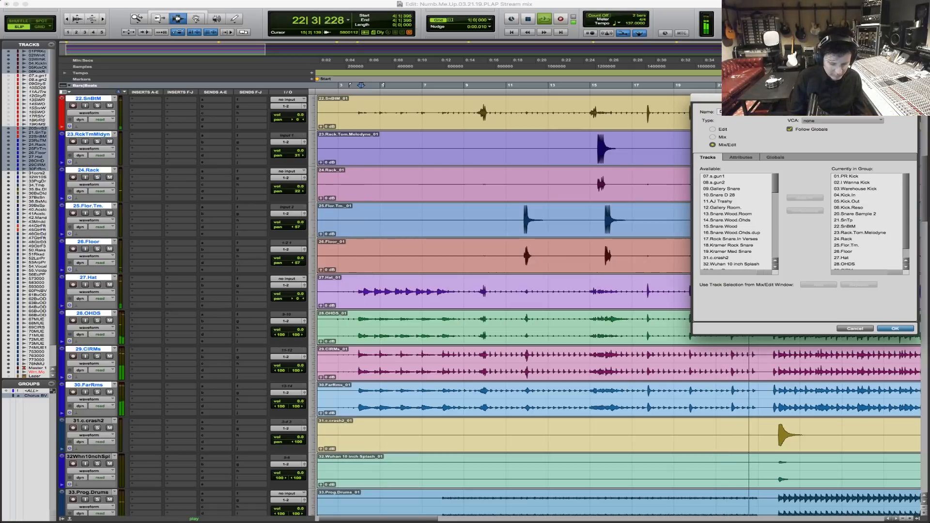
pyautogui.press('Return')
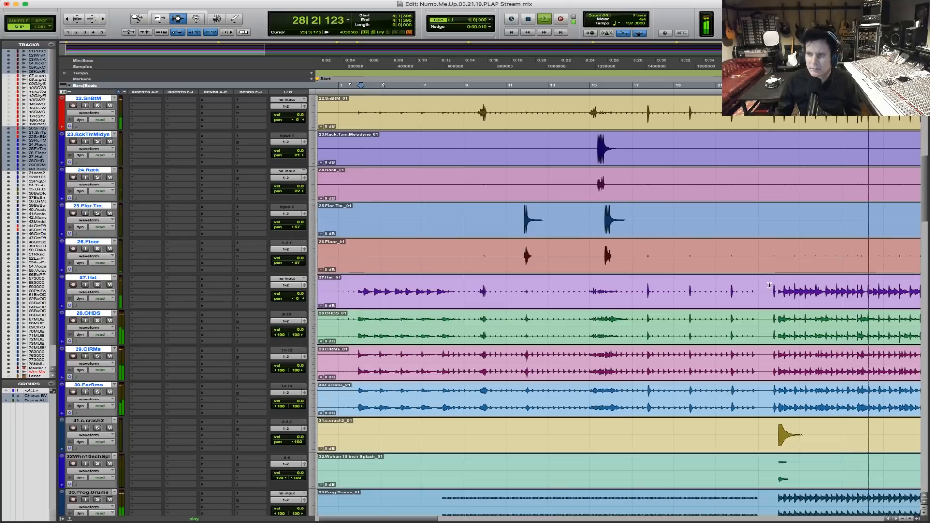
# Stop playback, solo the Drums.ALL group, and place the cursor at bar 3 just before the drums enter.
pyautogui.press('space')
pyautogui.click(763, 289)
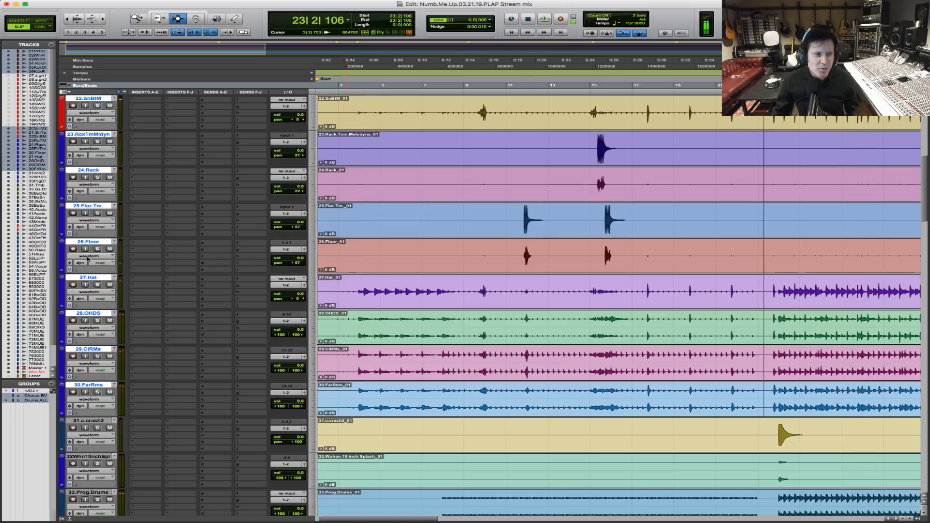
pyautogui.press('r')
pyautogui.press('r')
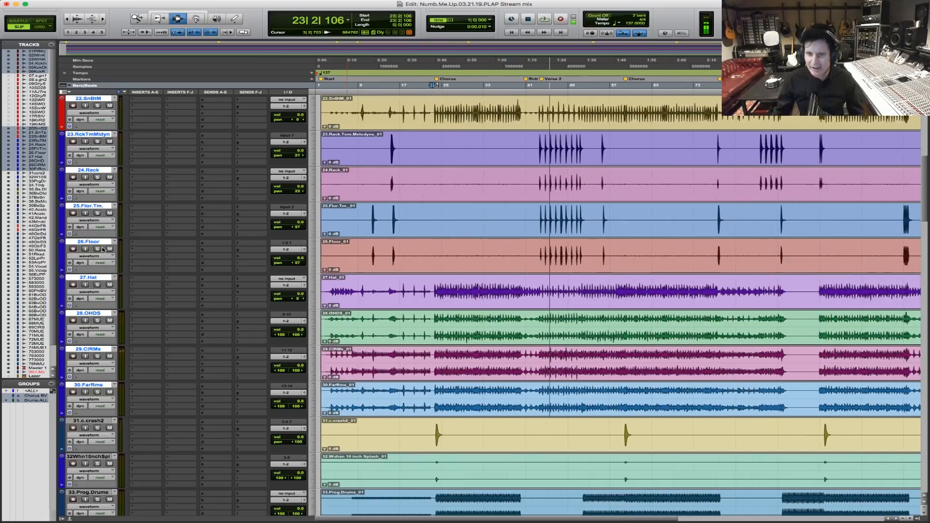
pyautogui.click(327, 288)
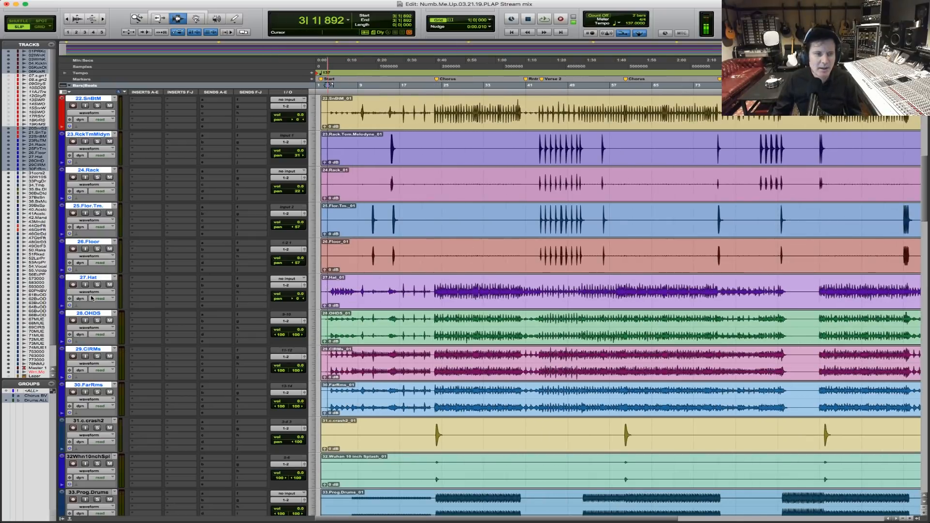
pyautogui.click(98, 285)
pyautogui.press('F5')
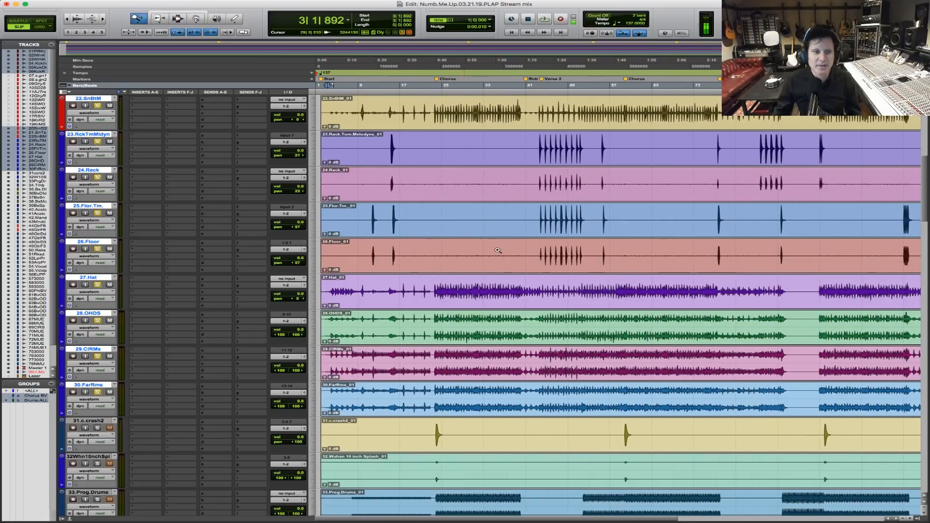
pyautogui.moveTo(498, 247); pyautogui.dragTo(317, 354)
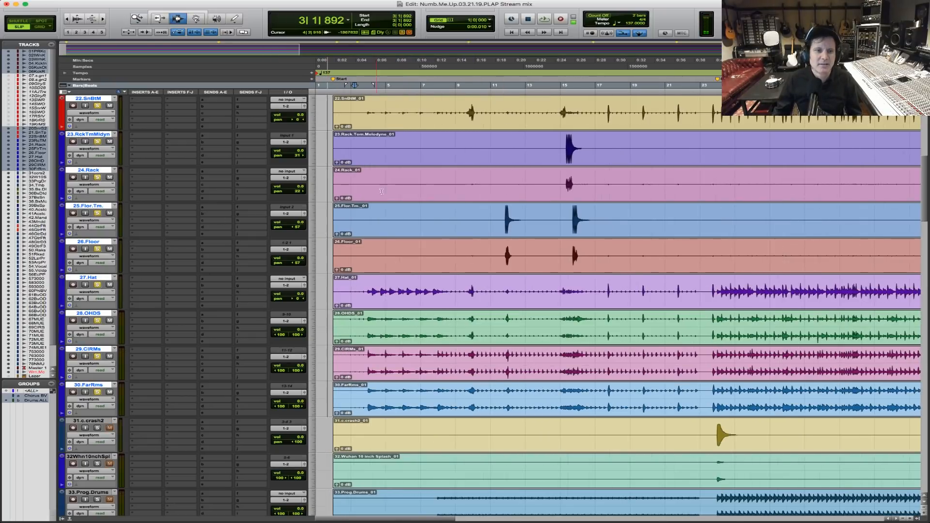
pyautogui.click(358, 292)
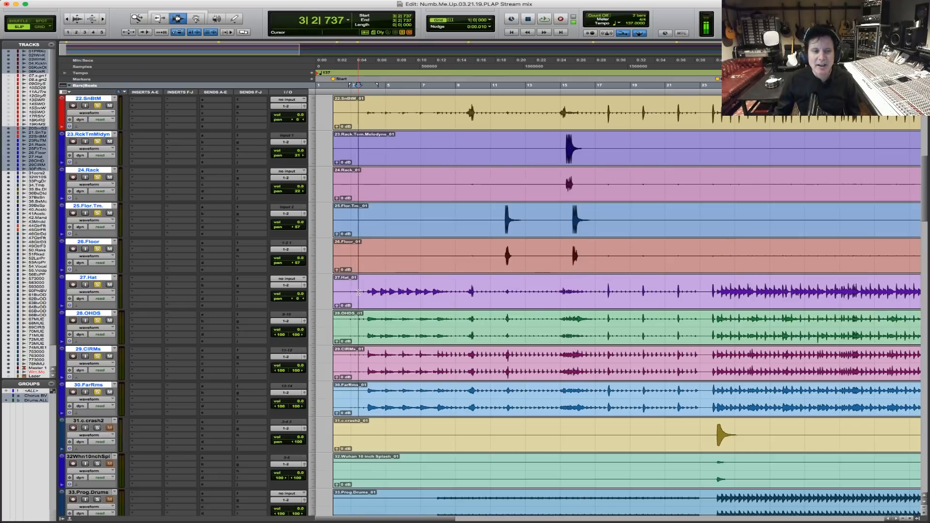
# Check the soloed drum channels in the mixer and play the drums from bar 3 to bar 13.
pyautogui.press('super+equal')
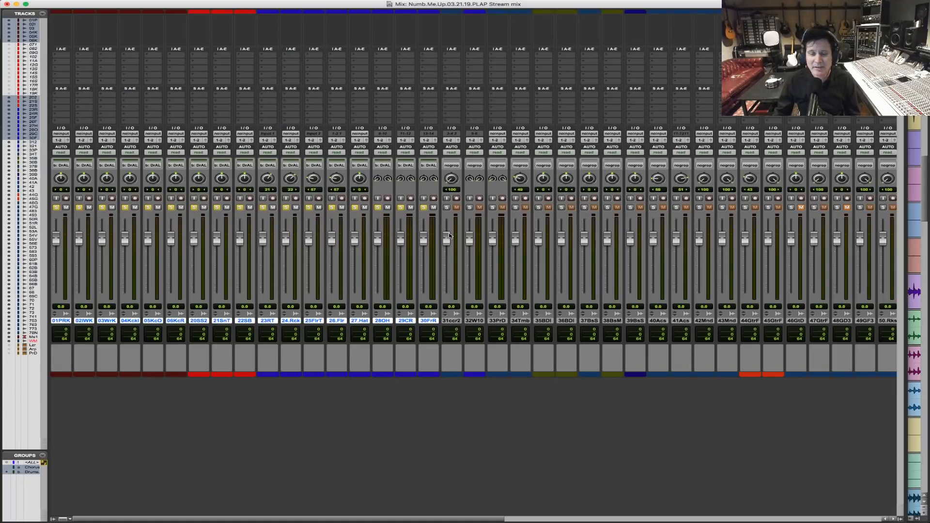
pyautogui.press('super+equal')
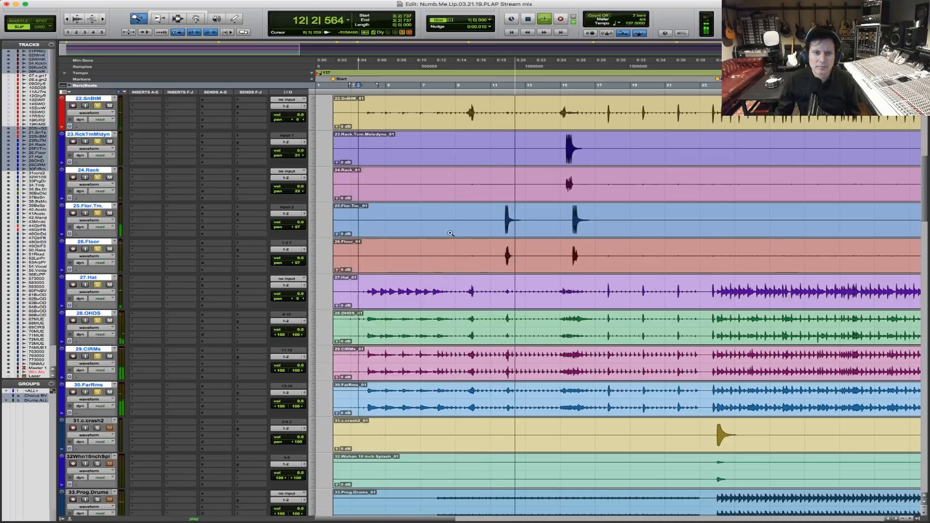
pyautogui.moveTo(459, 235); pyautogui.dragTo(693, 237)
pyautogui.click(587, 233)
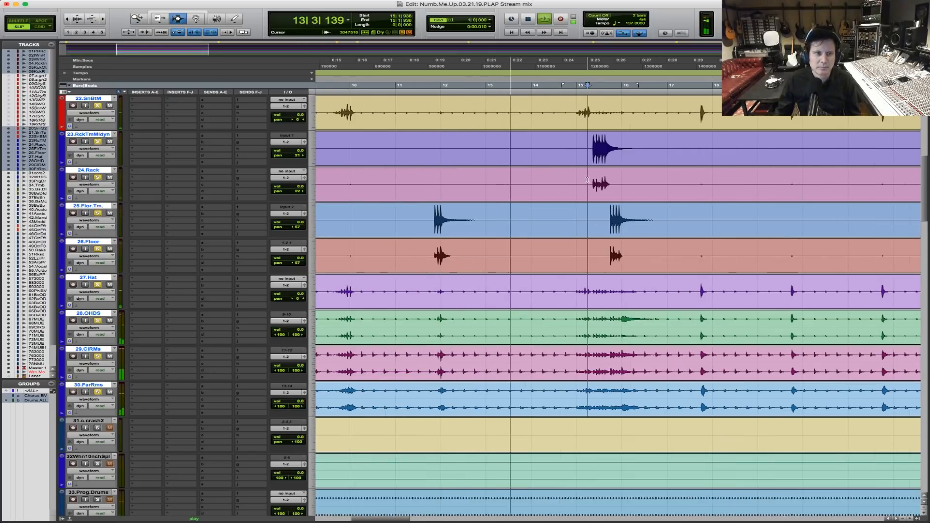
pyautogui.press('space')
pyautogui.press('r')
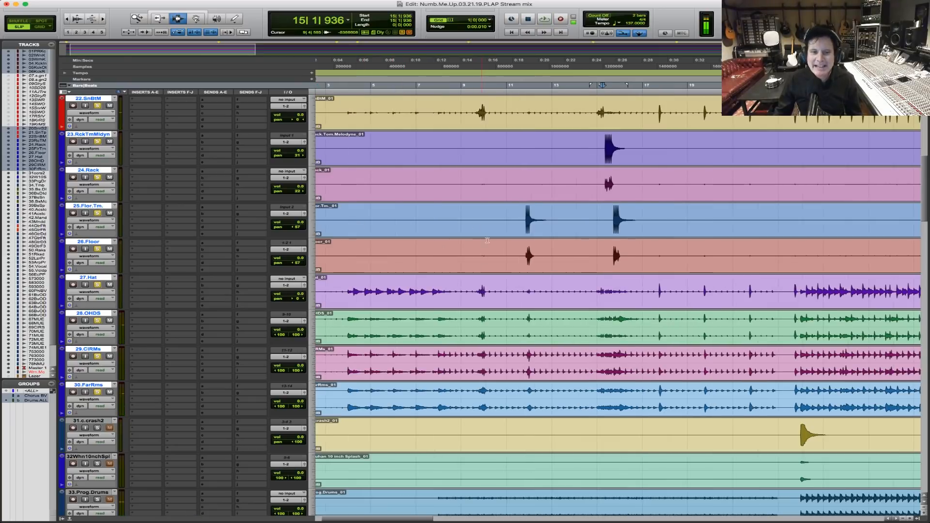
# Play the soloed drums from the snare fill at bar 9 and examine the tom fills at bars 11 and 15 up close.
pyautogui.click(480, 209)
pyautogui.moveTo(442, 213); pyautogui.dragTo(689, 213)
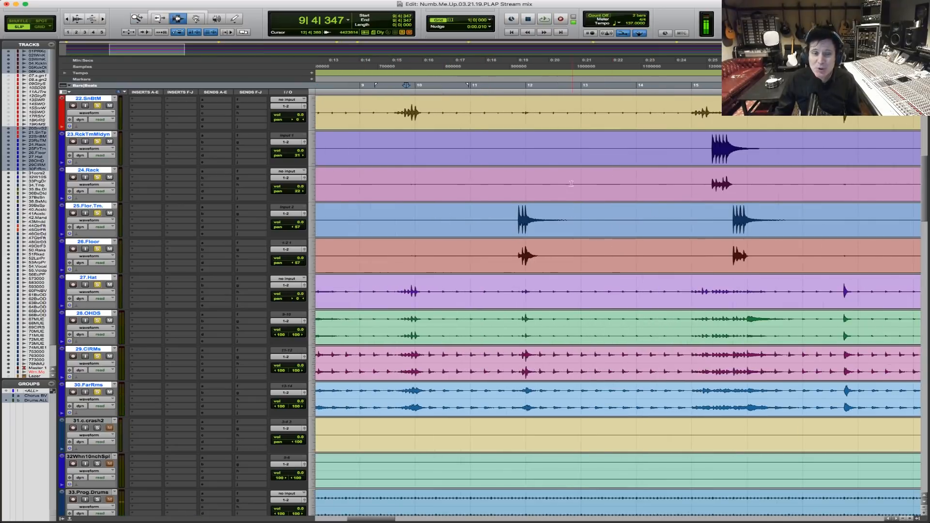
pyautogui.click(391, 158)
pyautogui.press('space')
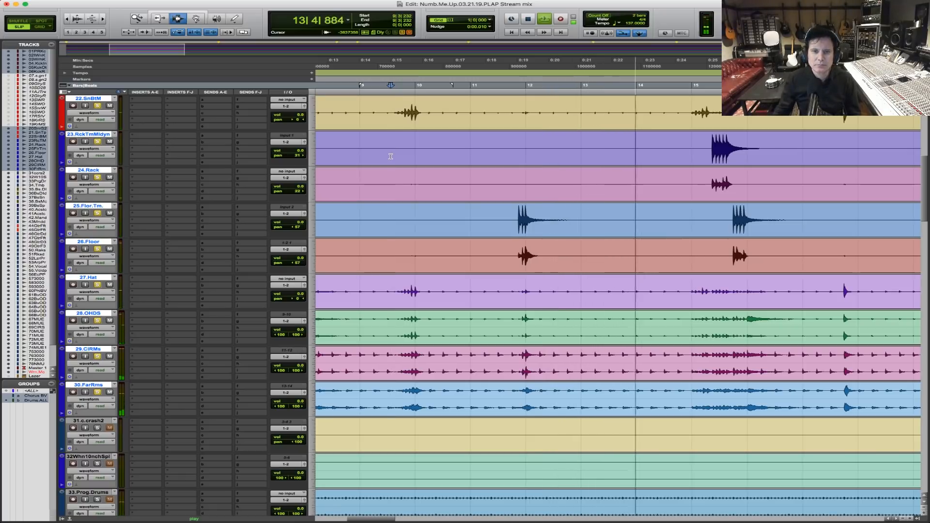
pyautogui.press('F5')
pyautogui.moveTo(457, 237); pyautogui.dragTo(859, 209)
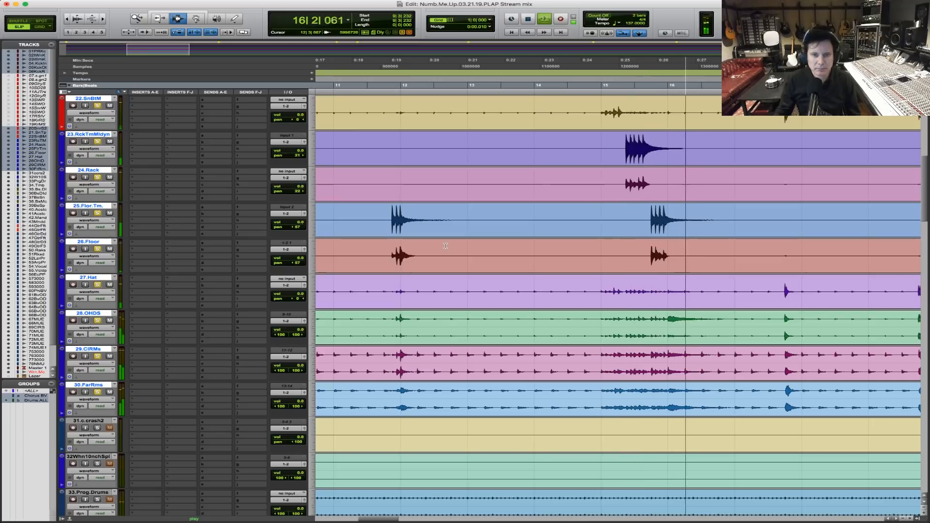
pyautogui.press('r')
pyautogui.press('r')
pyautogui.press('F5')
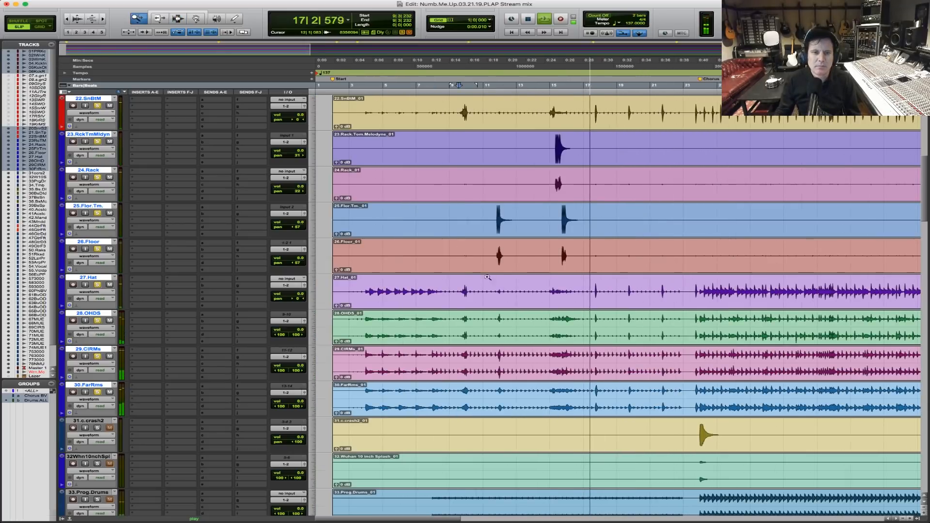
pyautogui.moveTo(497, 275); pyautogui.dragTo(690, 275)
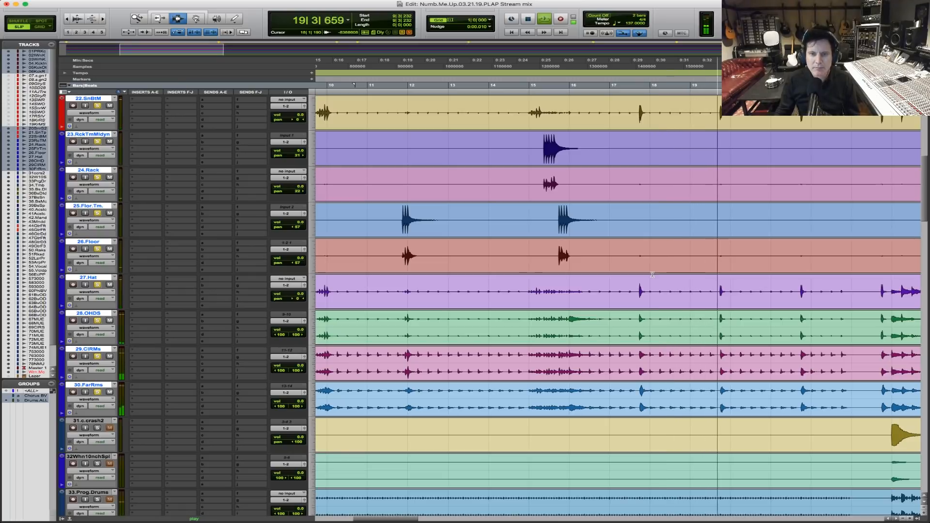
pyautogui.press('space')
# Leave only 29.CIRMs soloed and listen to it from bar 12, just after the first floor tom fill.
pyautogui.keyDown('super'); pyautogui.click(96, 357); pyautogui.keyUp('super')
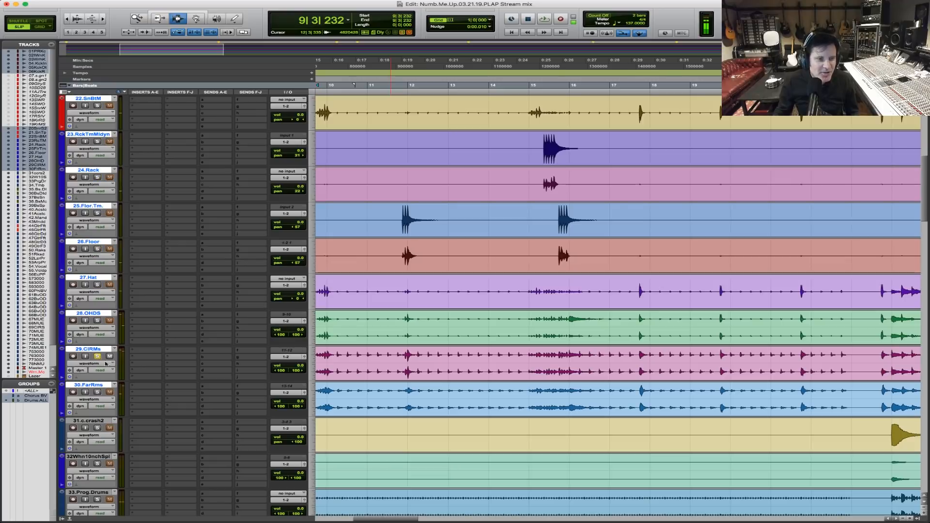
pyautogui.press('r')
pyautogui.click(516, 364)
pyautogui.press('space')
pyautogui.press('t')
pyautogui.press('t')
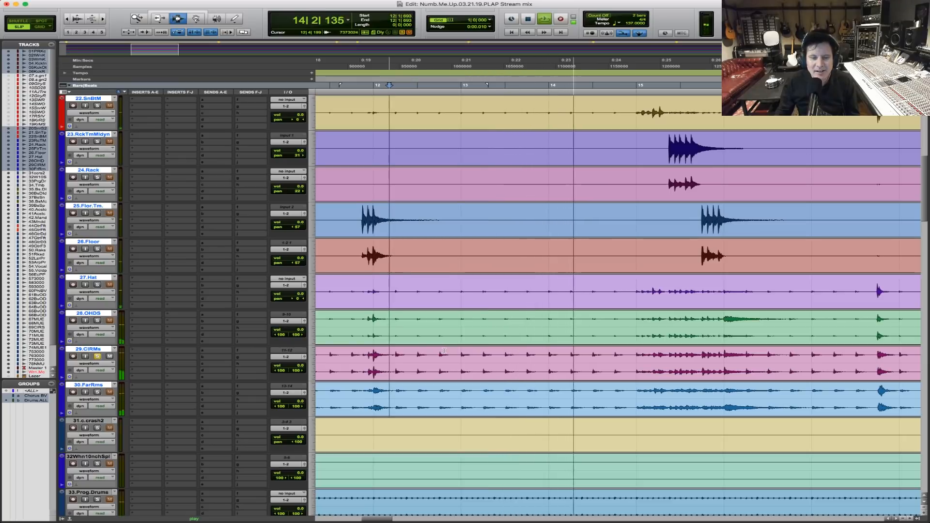
pyautogui.press('space')
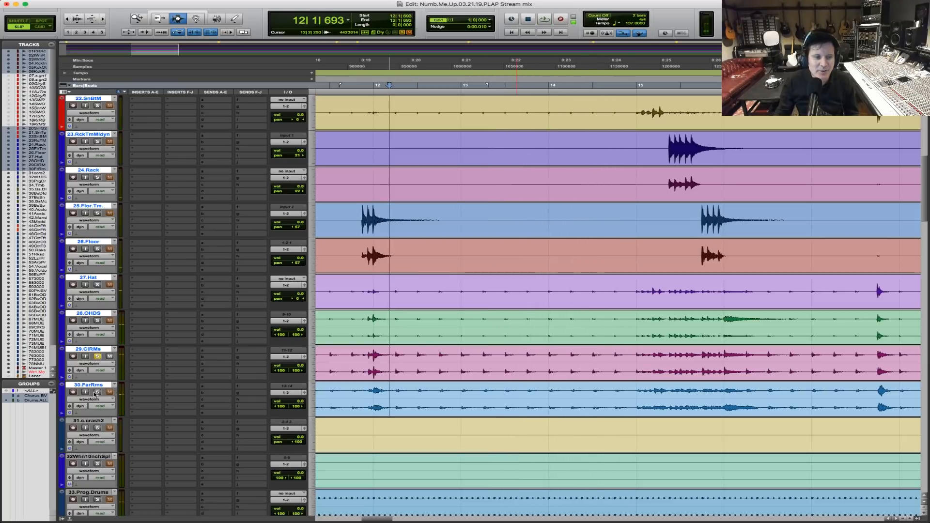
# Solo only 30.FarRms, listen to it from bar 12, and clear the solo.
pyautogui.click(96, 392)
pyautogui.press('space')
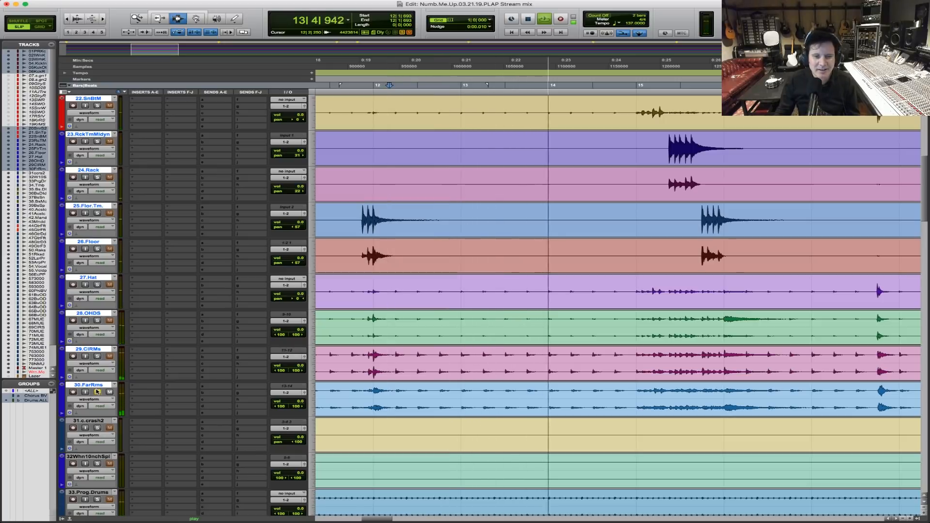
pyautogui.press('space')
pyautogui.click(97, 392)
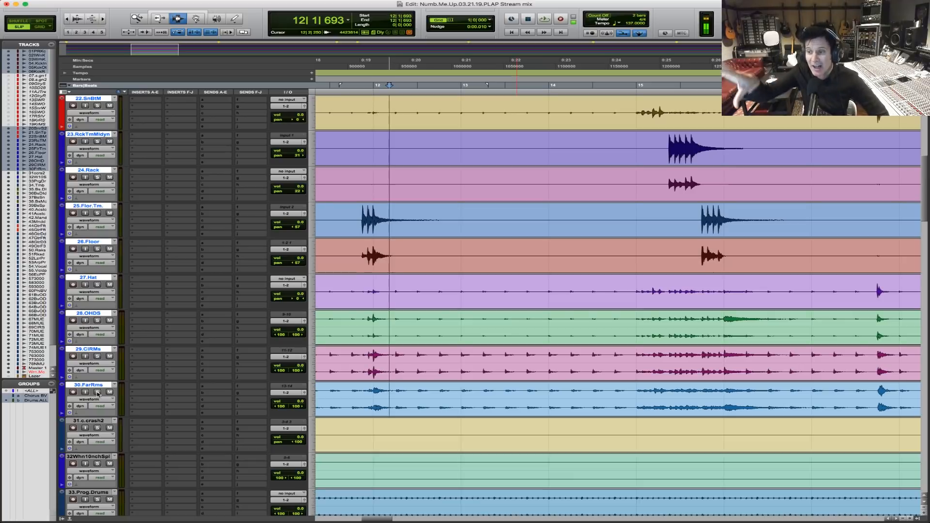
# Play the chorus entrance from bar 23, first in the full mix and again with 30.FarRms soloed, and clear the solo.
pyautogui.press('super+bracketleft')
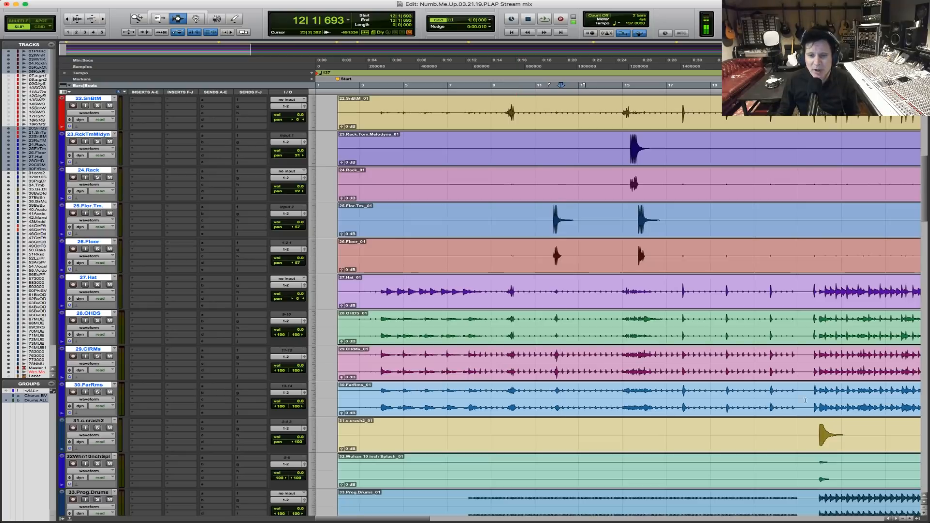
pyautogui.click(813, 387)
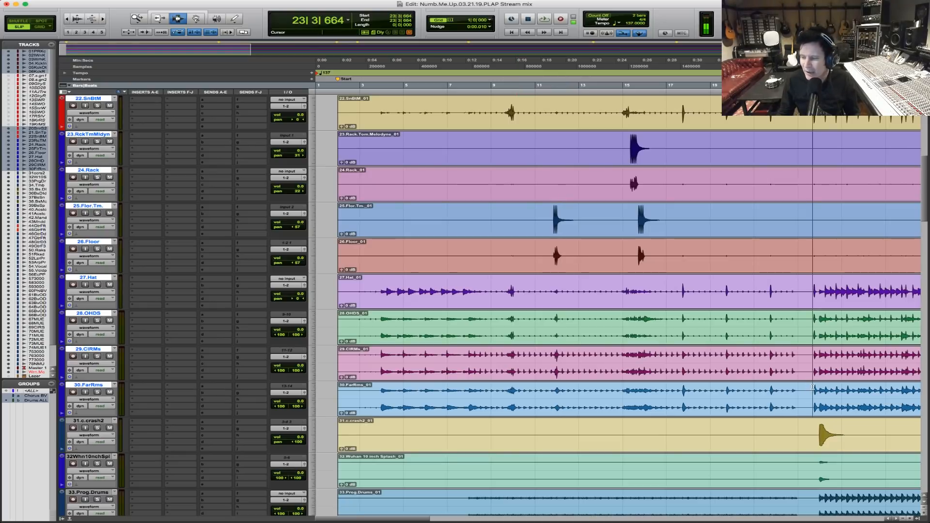
pyautogui.press('space')
pyautogui.press('space')
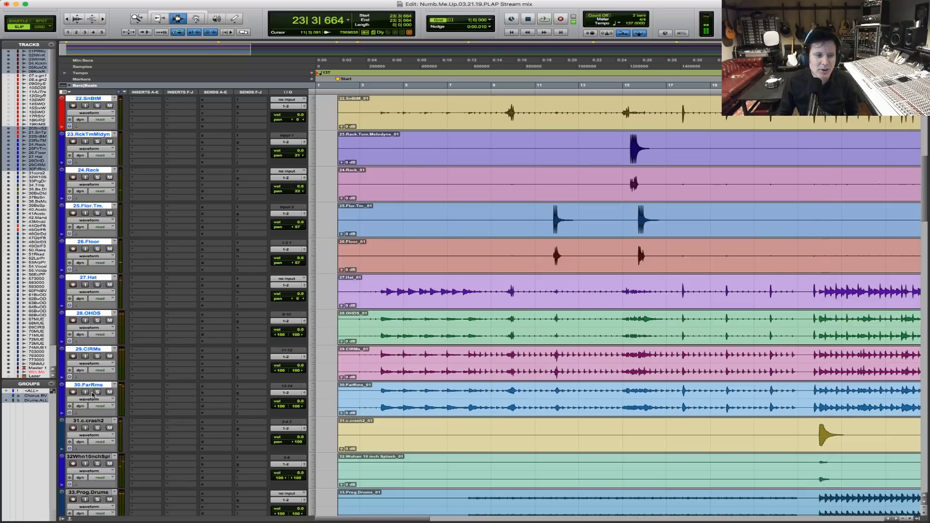
pyautogui.press('space')
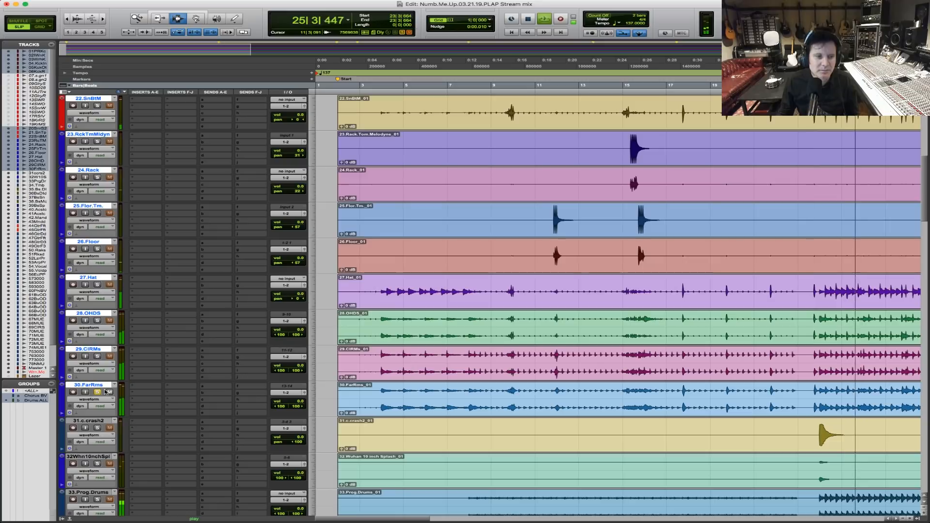
pyautogui.click(98, 392)
pyautogui.press('space')
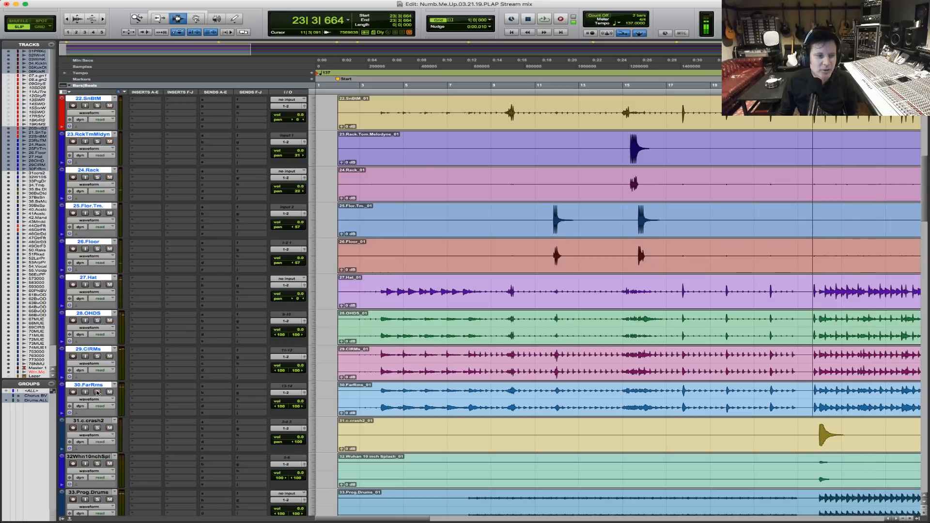
# Place the cursor back at bar 3 and solo the whole Drums.ALL group from the kicks down.
pyautogui.press('r')
pyautogui.press('r')
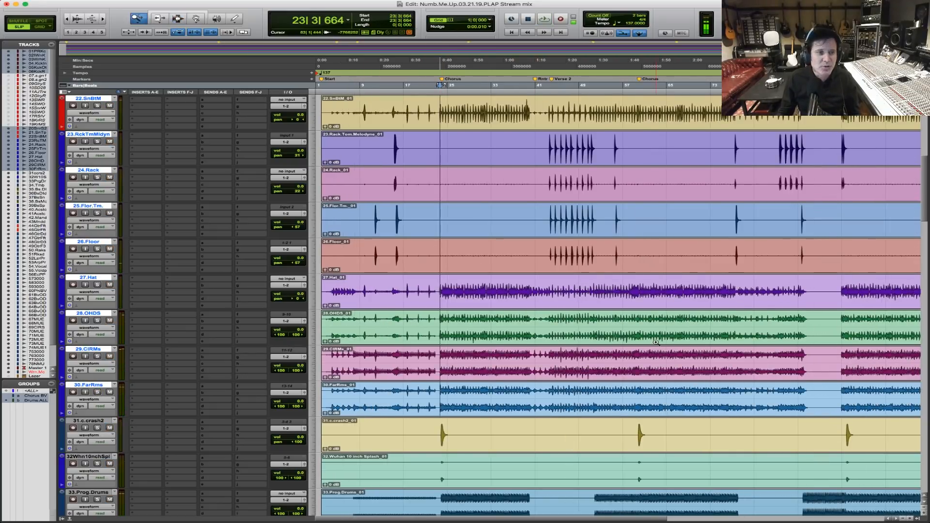
pyautogui.moveTo(656, 342); pyautogui.dragTo(317, 312)
pyautogui.click(341, 314)
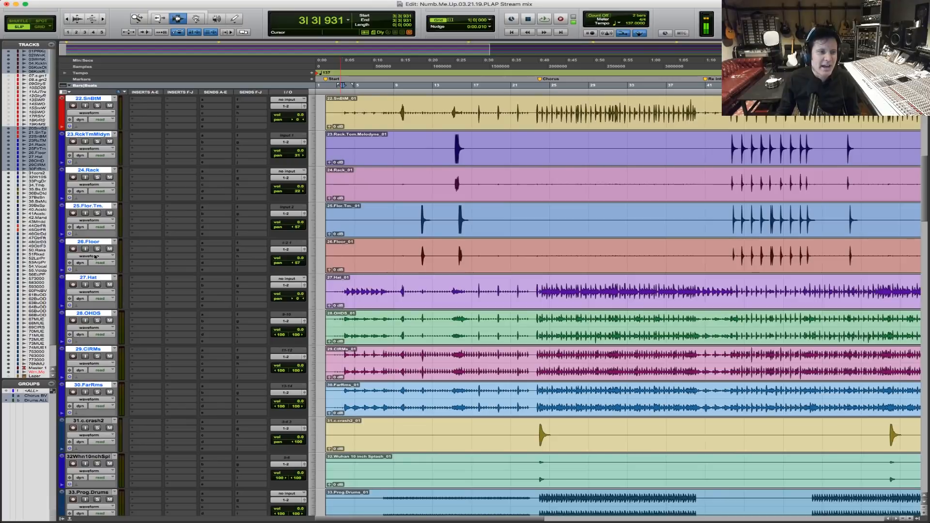
pyautogui.scroll(8, 289, 244)
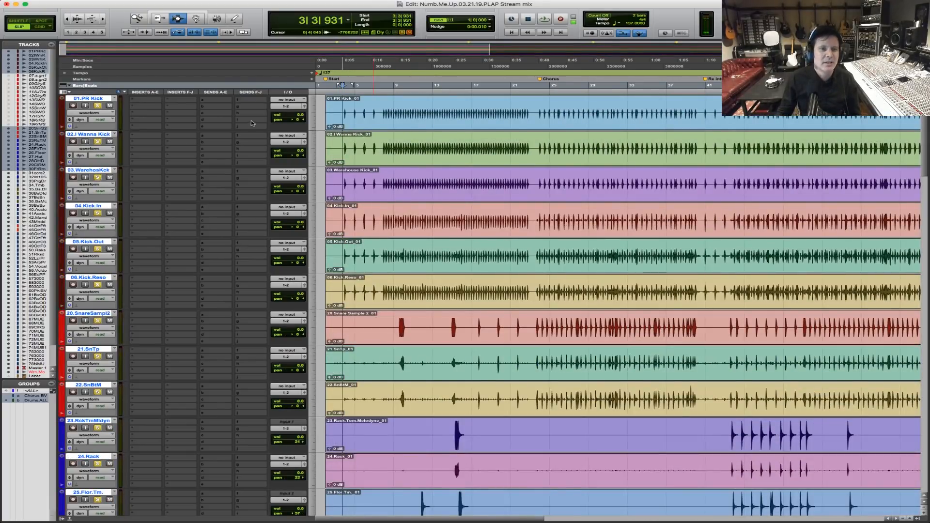
# Show the mixer and suspend all track groups so the drum channels can be balanced individually.
pyautogui.press('super+equal')
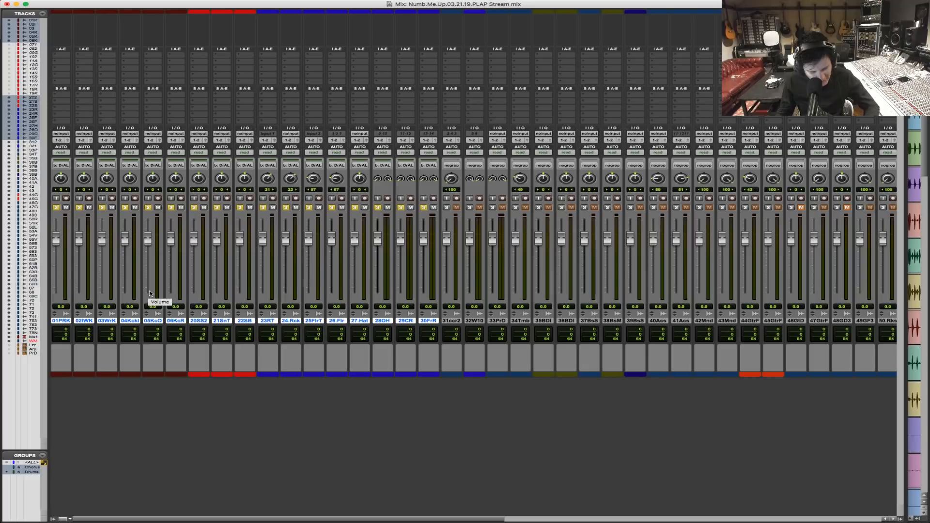
pyautogui.press('shift+super+g')
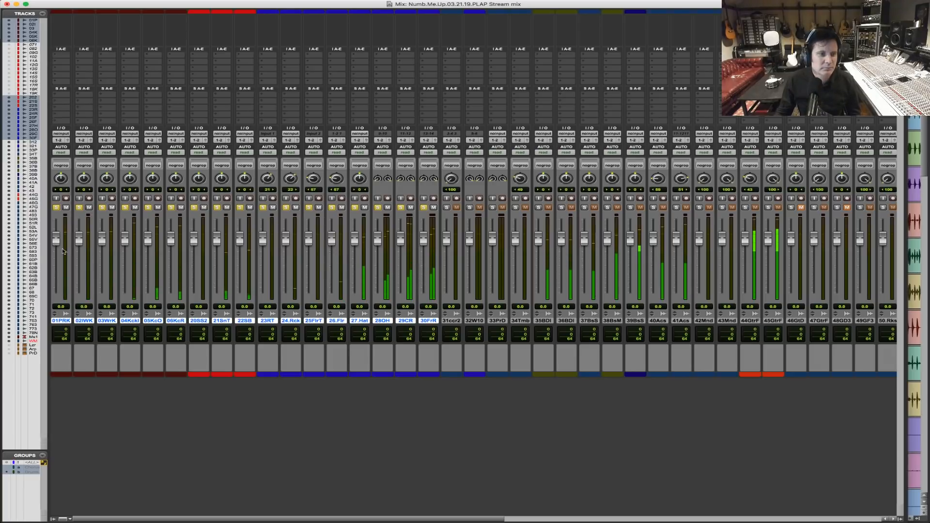
# Solo the kick tracks one after another from 01.PR Kick to 06.Kick.Reso, and add the three snare tracks 20 to 22.
pyautogui.keyDown('super'); pyautogui.click(59, 208); pyautogui.keyUp('super')
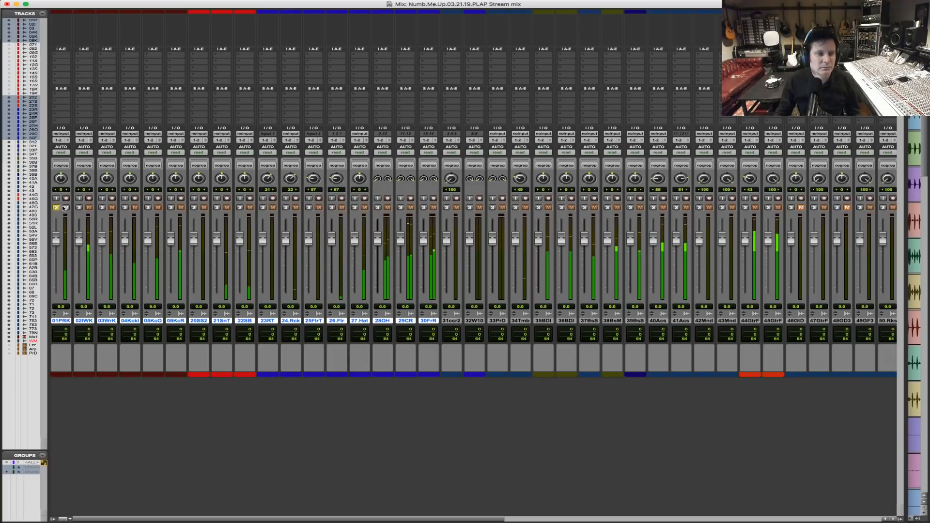
pyautogui.click(124, 207)
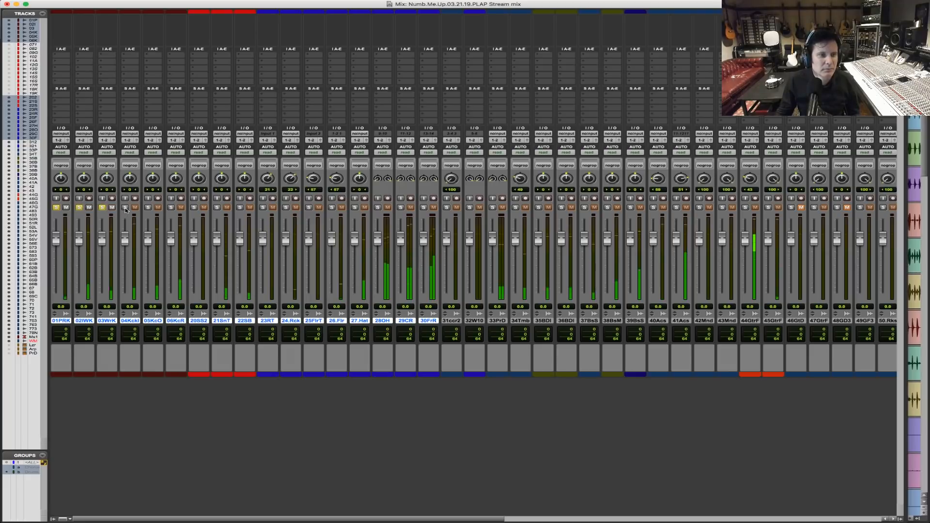
pyautogui.click(148, 207)
pyautogui.click(170, 208)
pyautogui.click(194, 207)
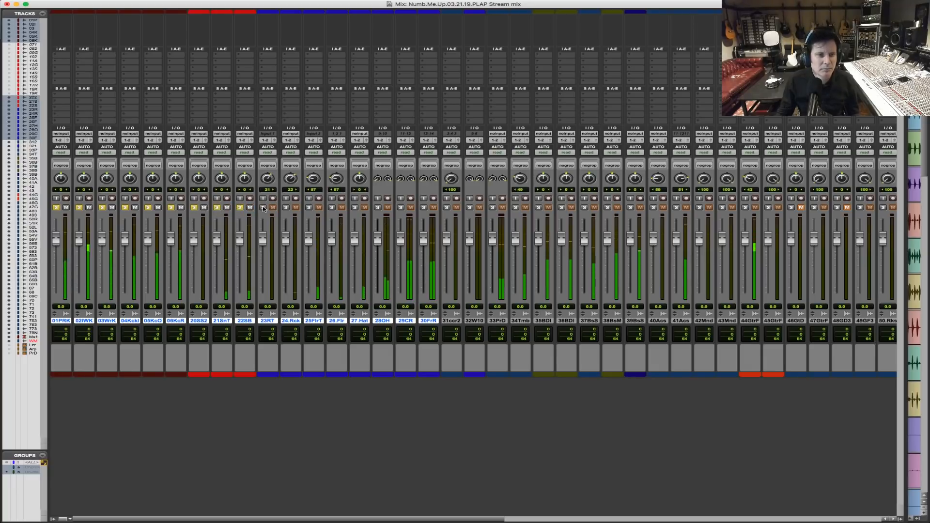
# Return to the edit window and play the first chorus from its start with only the kicks and snares soloed.
pyautogui.press('super+equal')
pyautogui.click(539, 185)
pyautogui.press('space')
pyautogui.press('space')
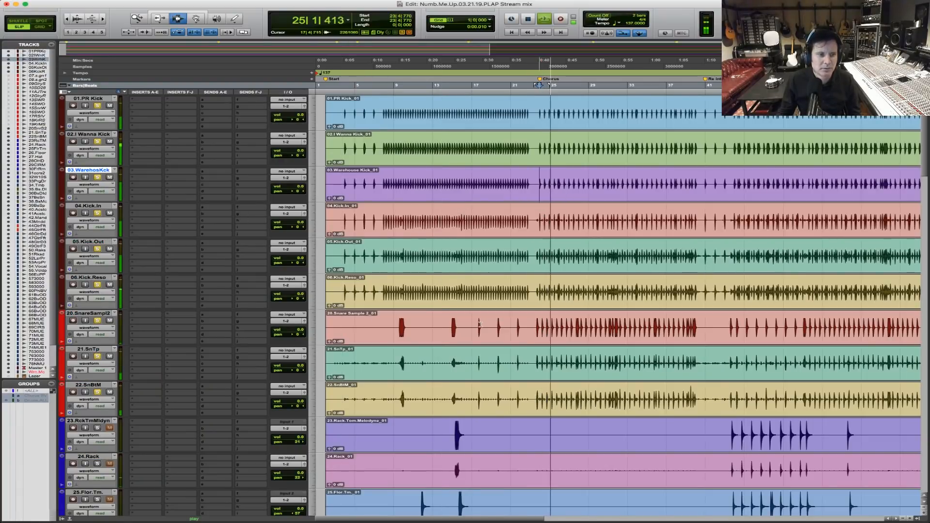
pyautogui.scroll(-3, 481, 323)
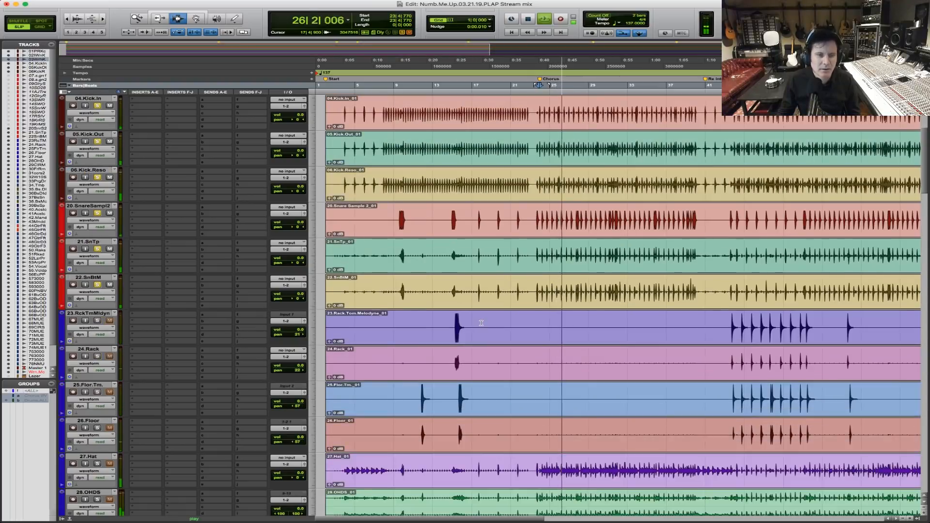
pyautogui.press('space')
# Examine the snare hit at bar 24 up close to compare the snare sample's timing with the top and bottom mics.
pyautogui.press('F5')
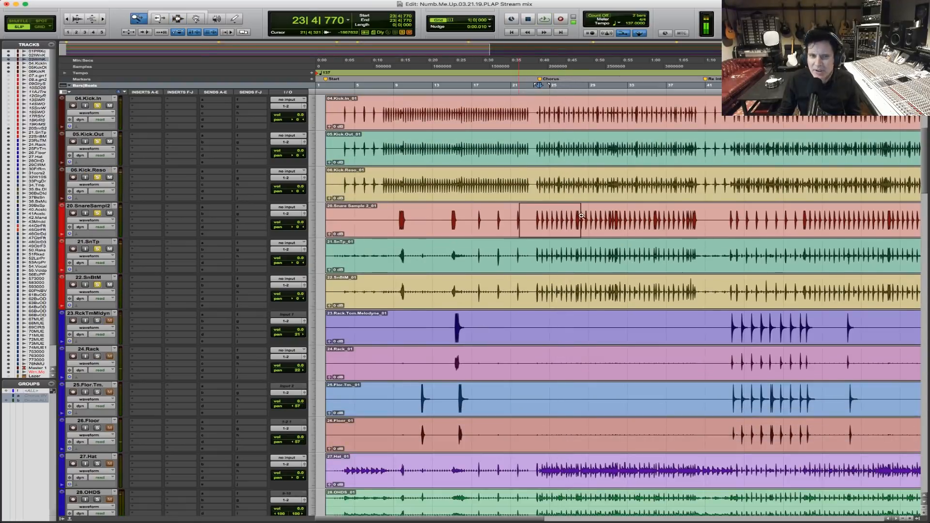
pyautogui.moveTo(575, 217); pyautogui.dragTo(581, 217)
pyautogui.moveTo(443, 218); pyautogui.dragTo(660, 221)
pyautogui.moveTo(562, 224); pyautogui.dragTo(616, 216)
pyautogui.moveTo(450, 220); pyautogui.dragTo(645, 221)
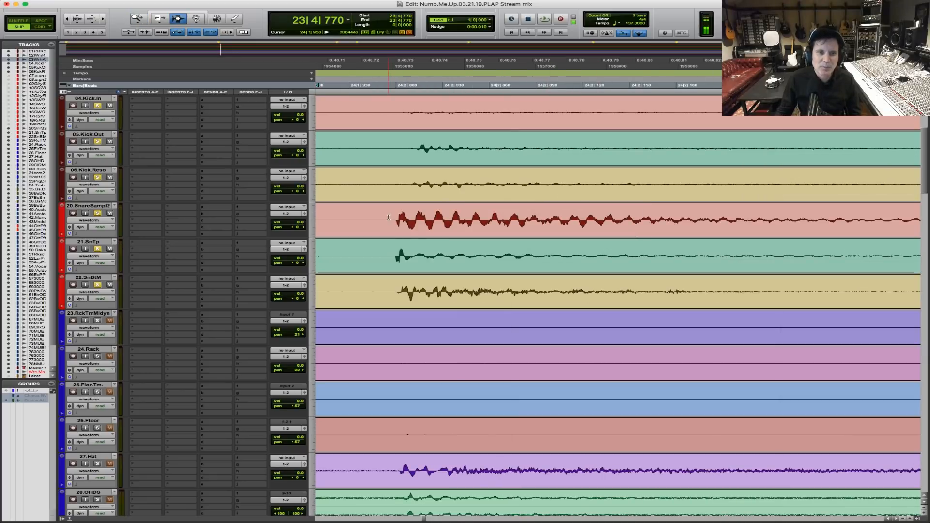
pyautogui.click(389, 217)
# Play the soloed kicks and snares from bar 9, just before the first snare fill.
pyautogui.press('r')
pyautogui.press('r')
pyautogui.press('r')
pyautogui.press('r')
pyautogui.press('r')
pyautogui.press('r')
pyautogui.press('r')
pyautogui.press('r')
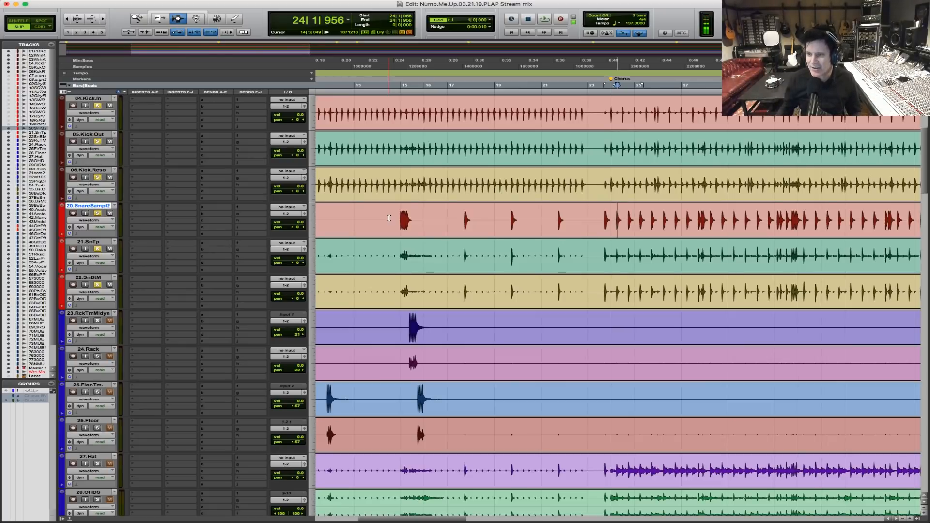
pyautogui.press('r')
pyautogui.press('r')
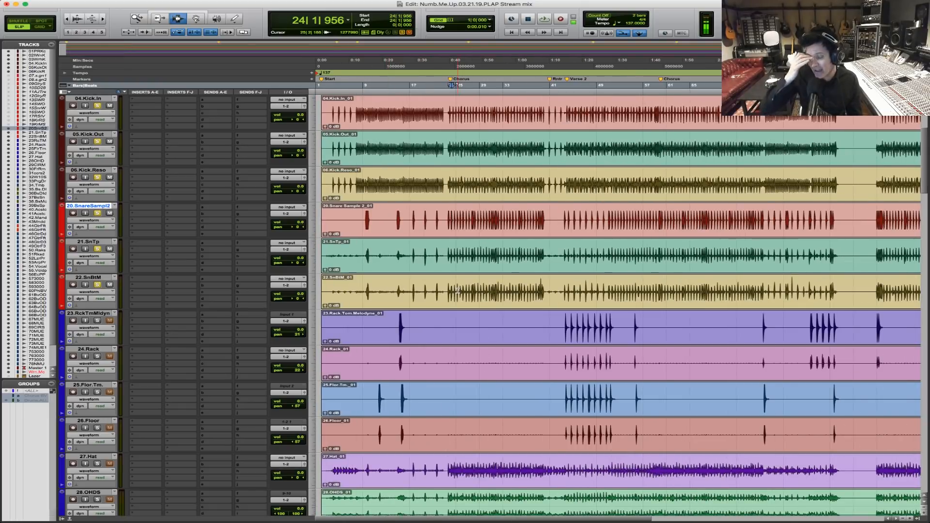
pyautogui.moveTo(457, 340); pyautogui.dragTo(316, 340)
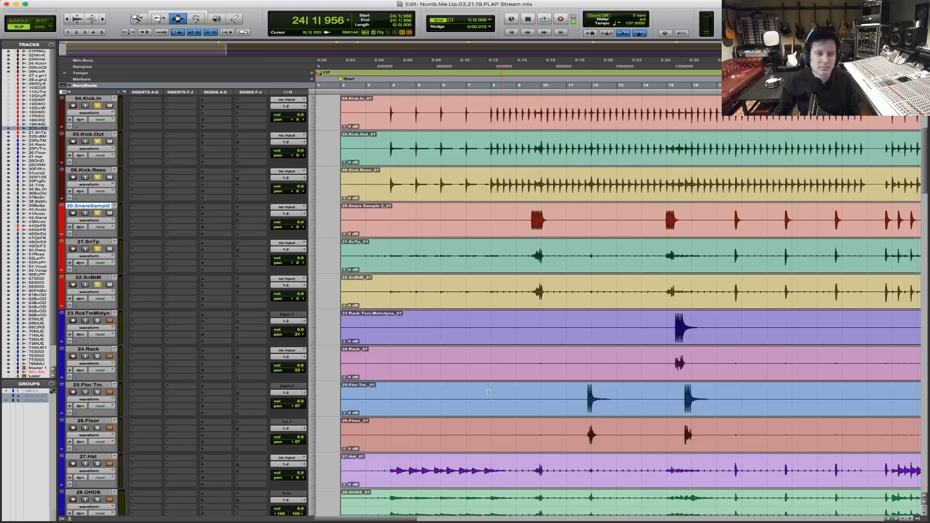
pyautogui.click(512, 293)
pyautogui.press('space')
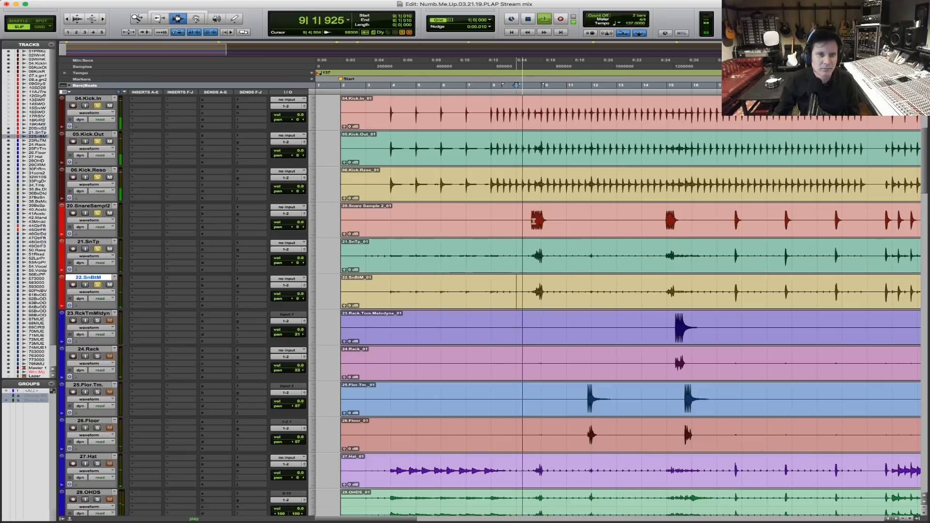
# Solo 27.Hat as well, listen from 3|3|002 and pan the hi-hat to 51 right.
pyautogui.press('t')
pyautogui.press('t')
pyautogui.press('r')
pyautogui.press('r')
pyautogui.press('r')
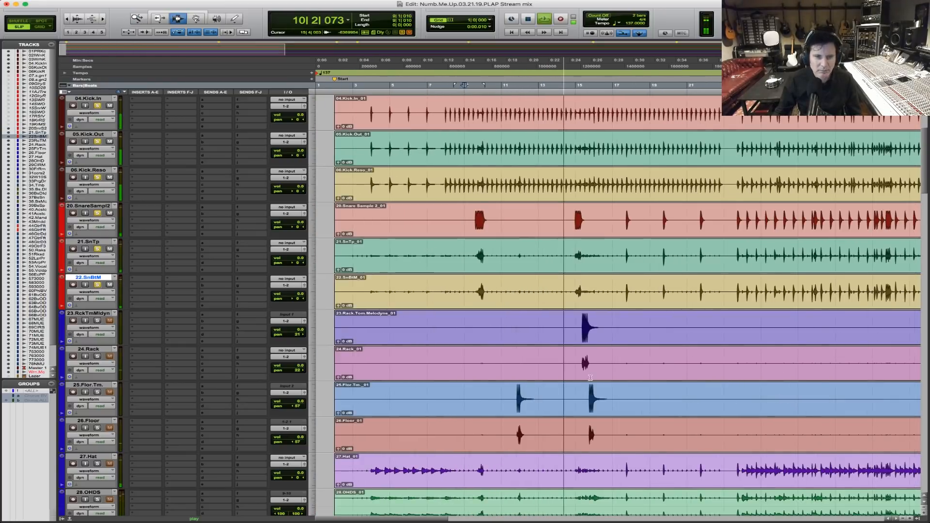
pyautogui.scroll(-5, 344, 308)
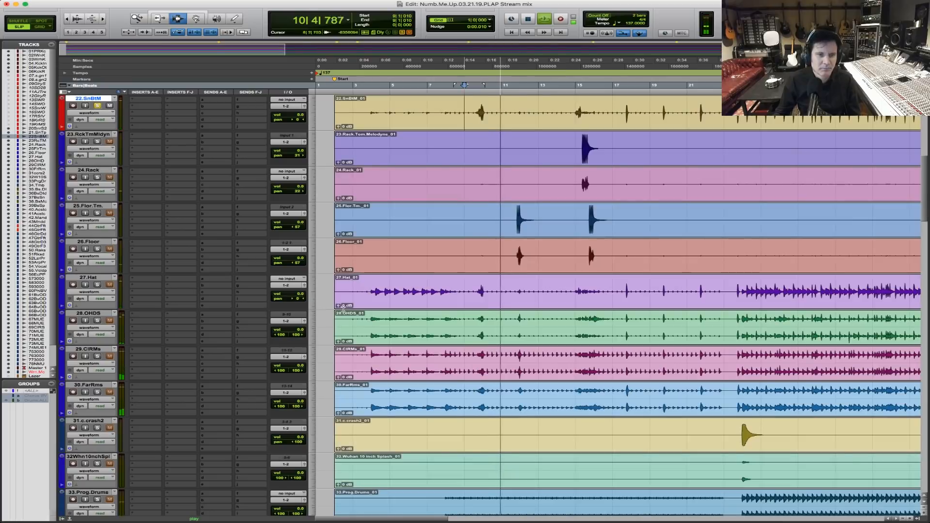
pyautogui.click(362, 293)
pyautogui.press('space')
pyautogui.press('space')
pyautogui.click(98, 284)
pyautogui.press('space')
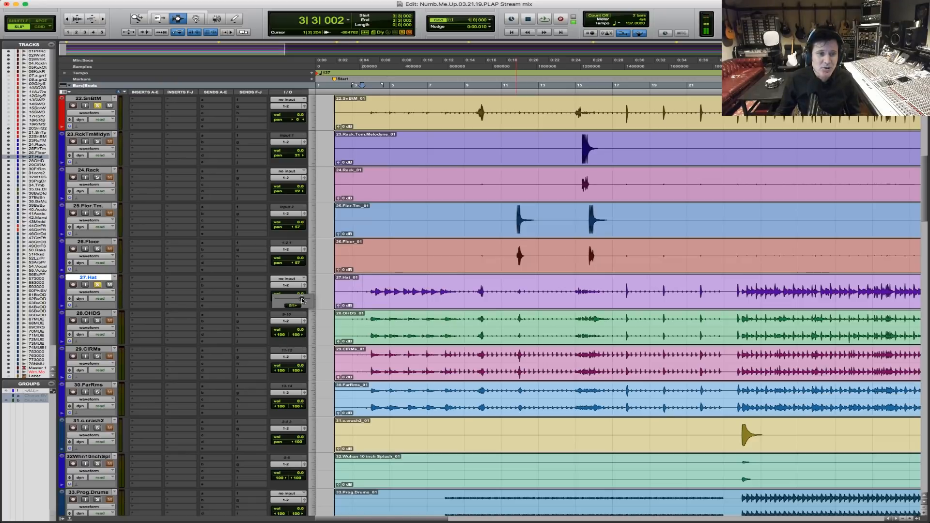
# Replay the hi-hat intro from 3|3|867 and pan 27.Hat farther to the right.
pyautogui.press('F5')
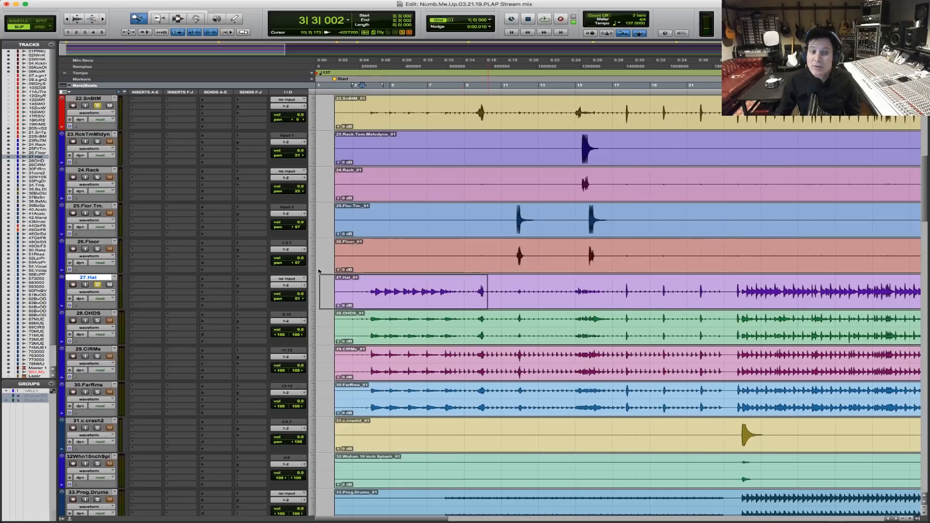
pyautogui.moveTo(488, 305); pyautogui.dragTo(320, 270)
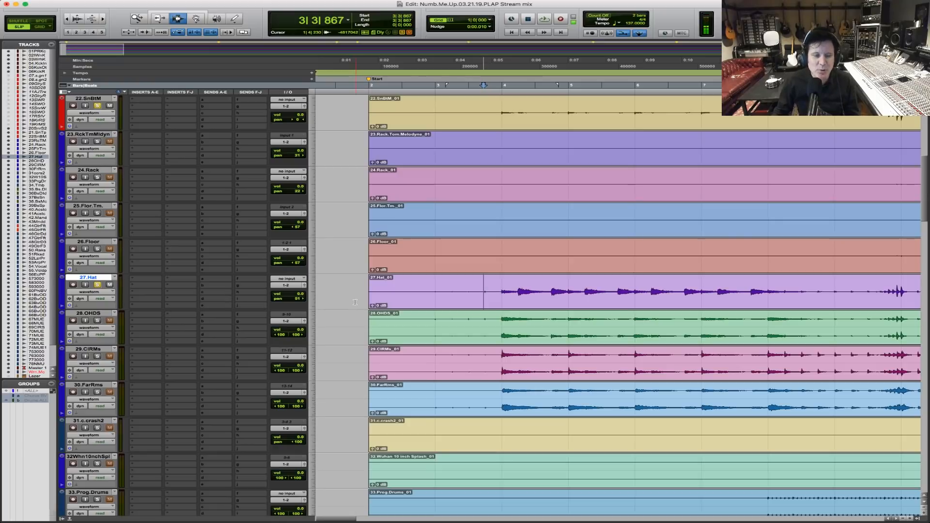
pyautogui.press('space')
pyautogui.moveTo(297, 298); pyautogui.dragTo(300, 301)
pyautogui.press('space')
# Add 28.OHDS, 29.CIRMs and 30.FarRms to the solo while playing the drum intro from bar 3.
pyautogui.click(97, 321)
pyautogui.press('space')
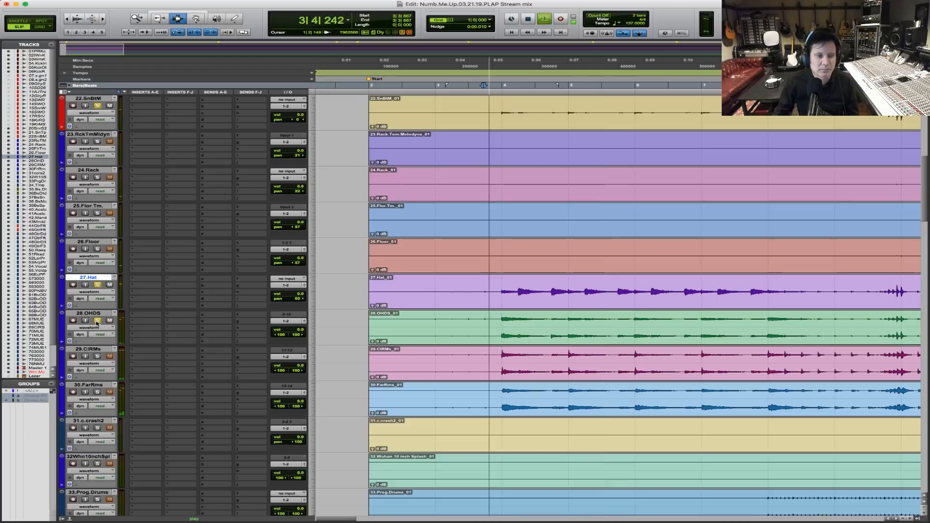
pyautogui.click(97, 357)
pyautogui.click(98, 392)
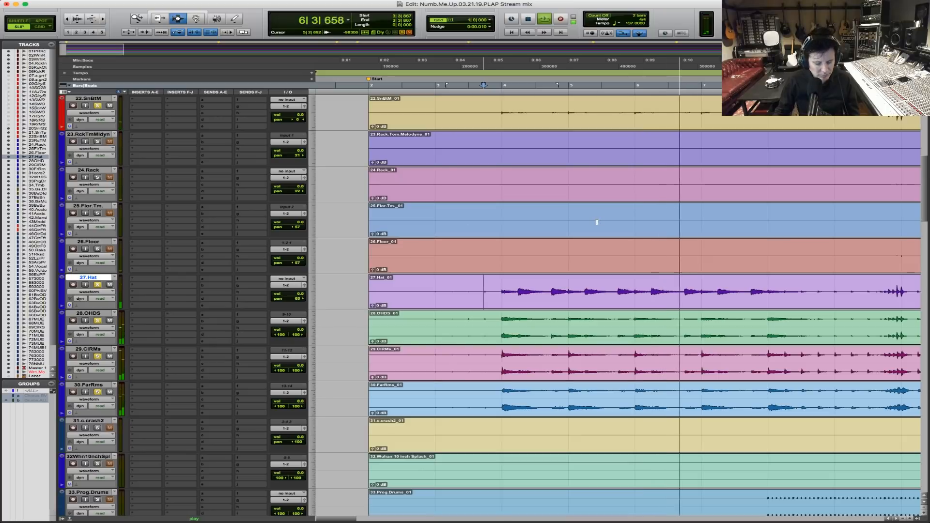
pyautogui.press('r')
pyautogui.press('r')
pyautogui.press('r')
pyautogui.press('r')
pyautogui.press('space')
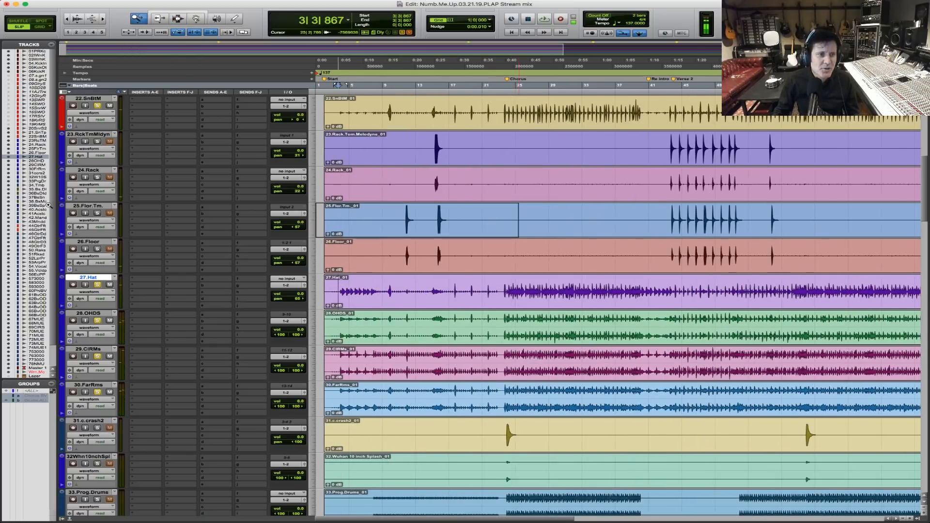
# Solo the four rack and floor tom tracks, reactivate the track groups and play the drums from 3|4|787.
pyautogui.press('t')
pyautogui.press('t')
pyautogui.press('t')
pyautogui.click(98, 177)
pyautogui.click(389, 111)
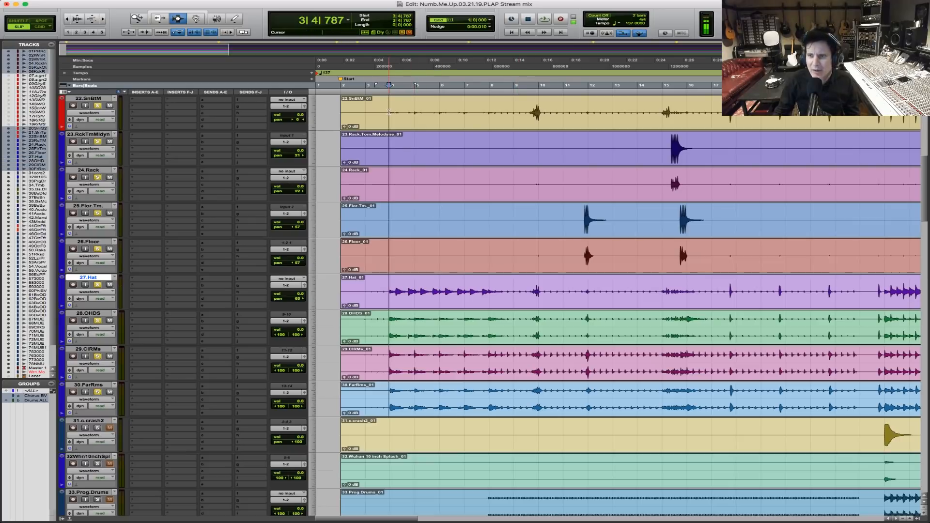
pyautogui.press('space')
pyautogui.press('t')
pyautogui.press('t')
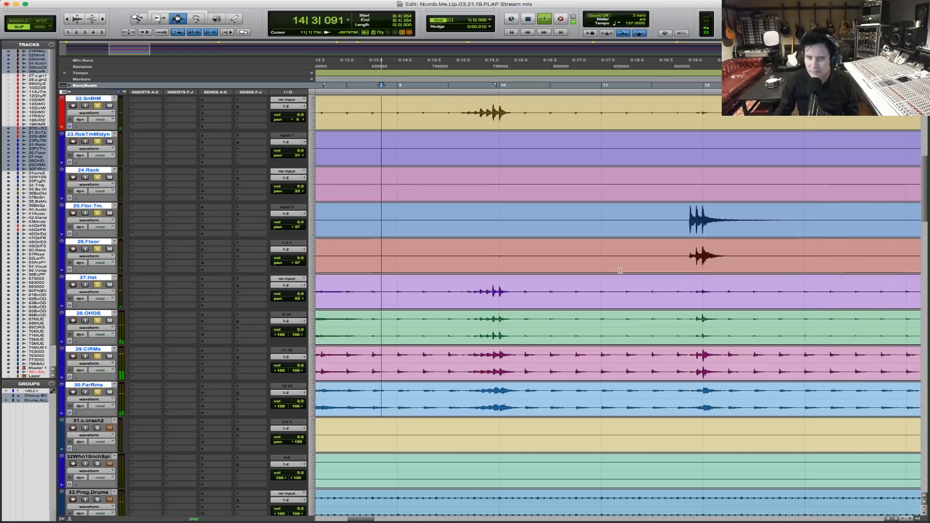
# Add 34.Tambo to the soloed drums while listening through the tom fill, and stop playback.
pyautogui.press('r')
pyautogui.press('r')
pyautogui.press('r')
pyautogui.press('r')
pyautogui.press('r')
pyautogui.press('r')
pyautogui.press('r')
pyautogui.press('r')
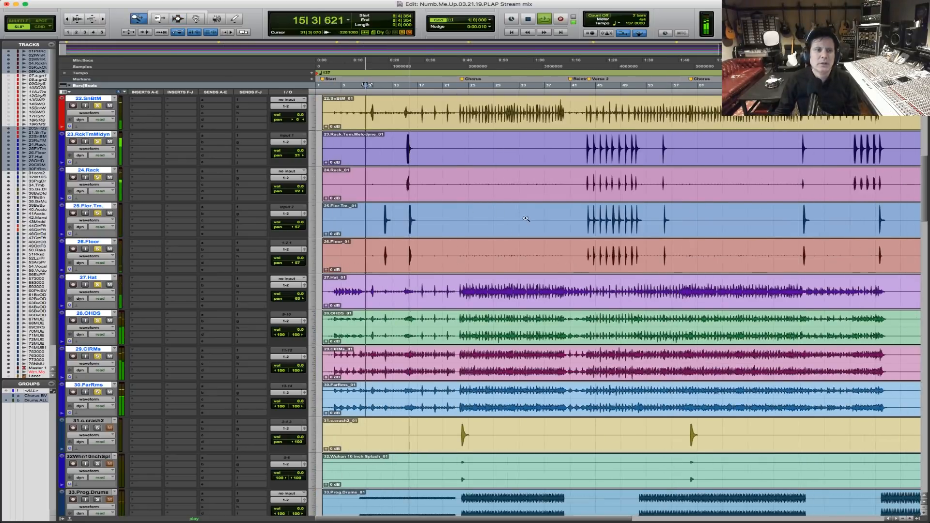
pyautogui.press('t')
pyautogui.press('t')
pyautogui.press('t')
pyautogui.scroll(-5, 623, 322)
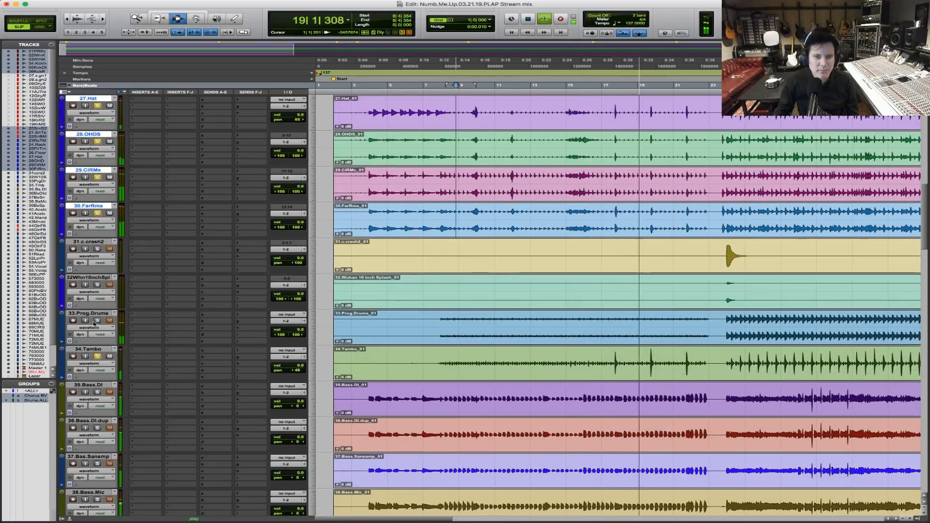
pyautogui.press('space')
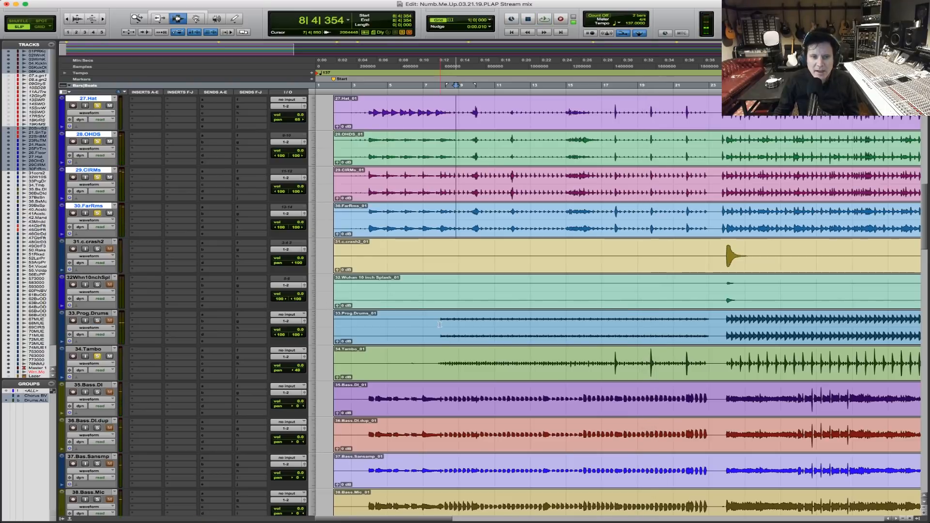
# Solo 33.Prog.Drums, play from 7|4|750, and add the 10-inch splash and 31.c.crash2 tracks to the solo.
pyautogui.click(440, 335)
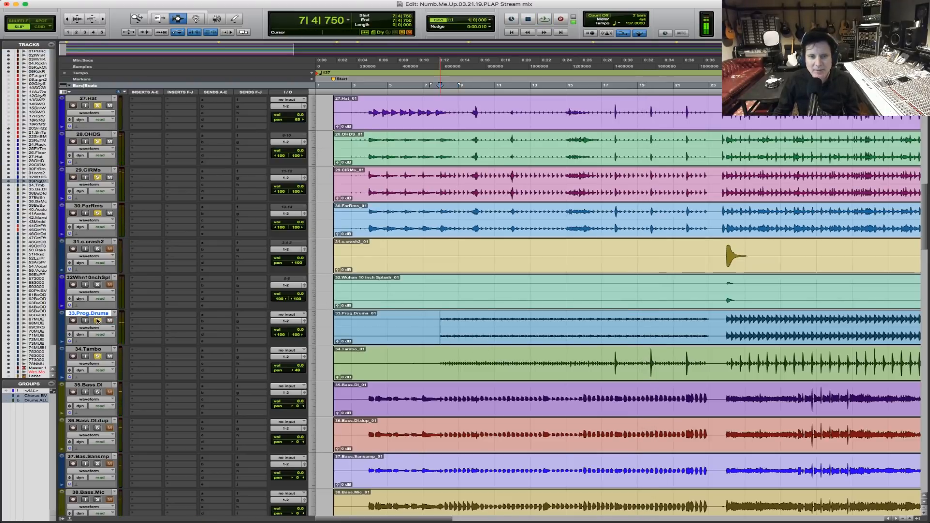
pyautogui.press('space')
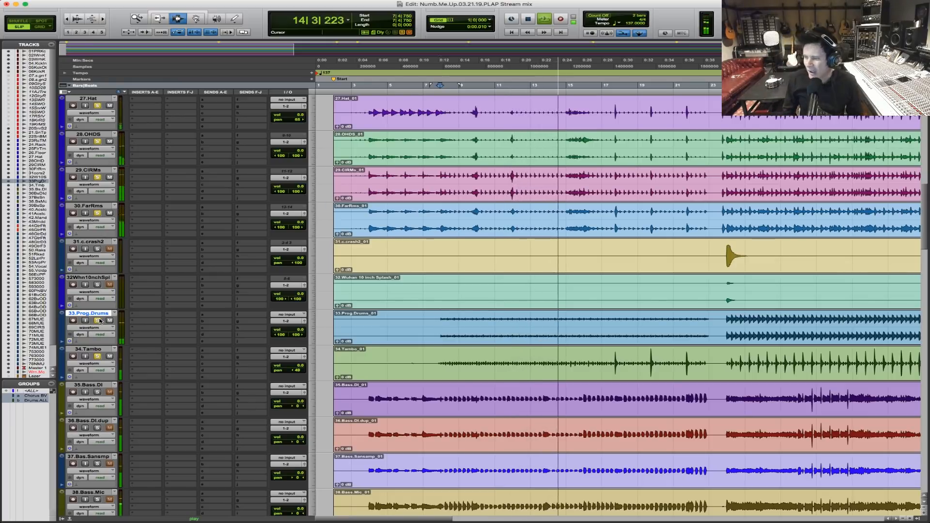
pyautogui.click(98, 285)
pyautogui.click(98, 249)
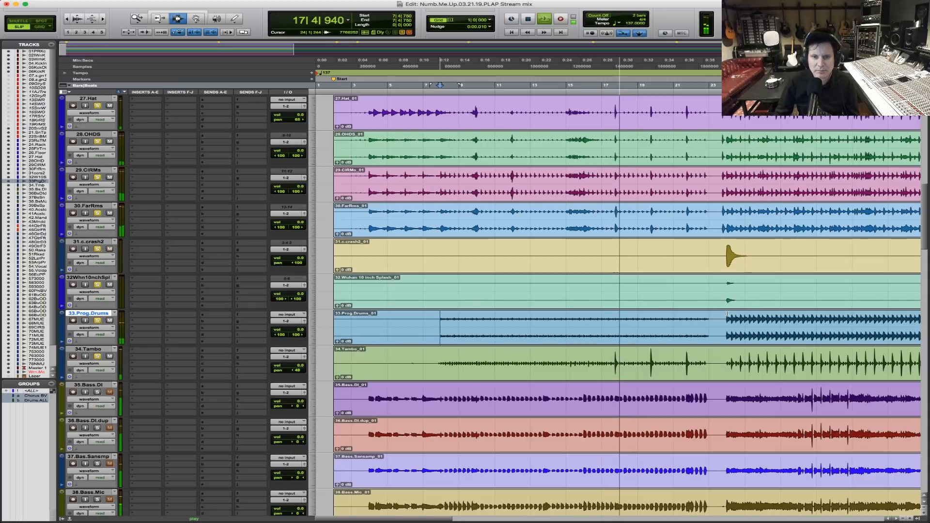
# Play the chorus entrance from bar 22, bring the bass tracks into the solo, and clear all solos after stopping.
pyautogui.click(693, 257)
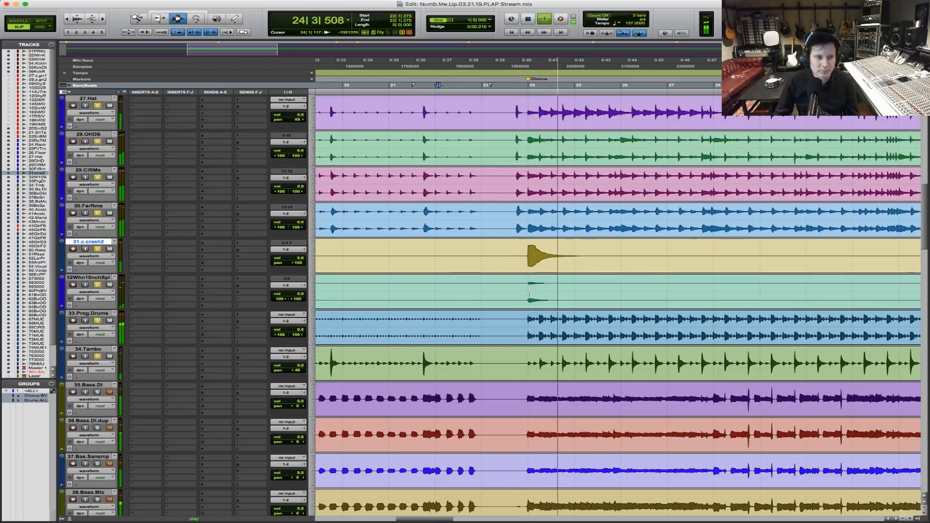
pyautogui.press('r')
pyautogui.press('r')
pyautogui.press('r')
pyautogui.press('r')
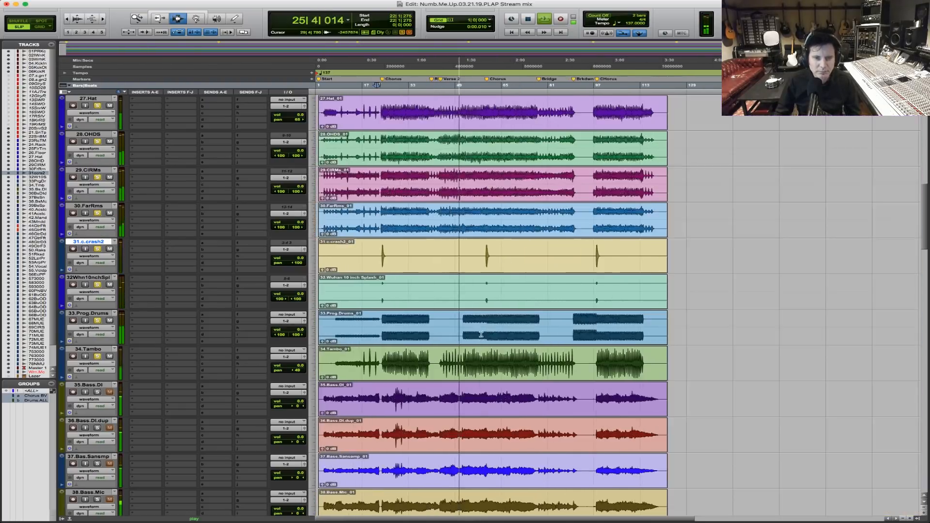
pyautogui.press('t')
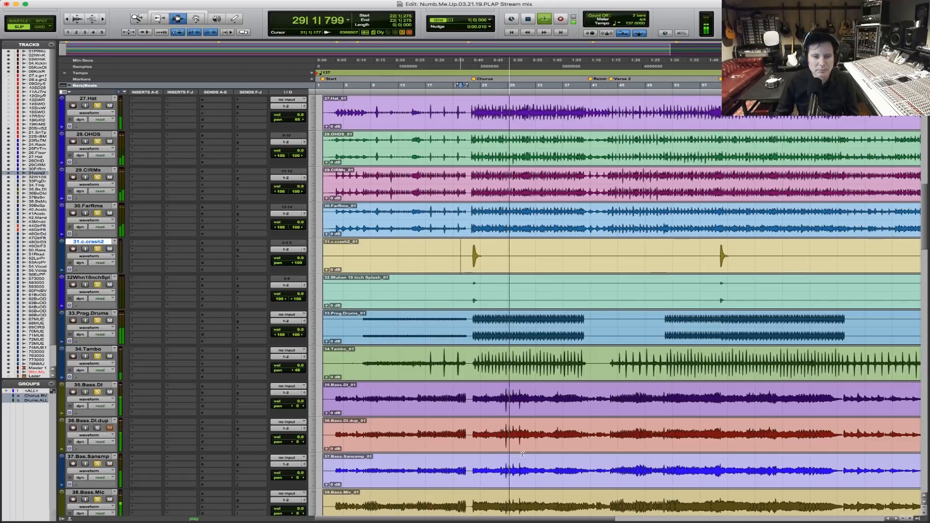
pyautogui.press('space')
pyautogui.keyDown('alt'); pyautogui.click(98, 464); pyautogui.keyUp('alt')
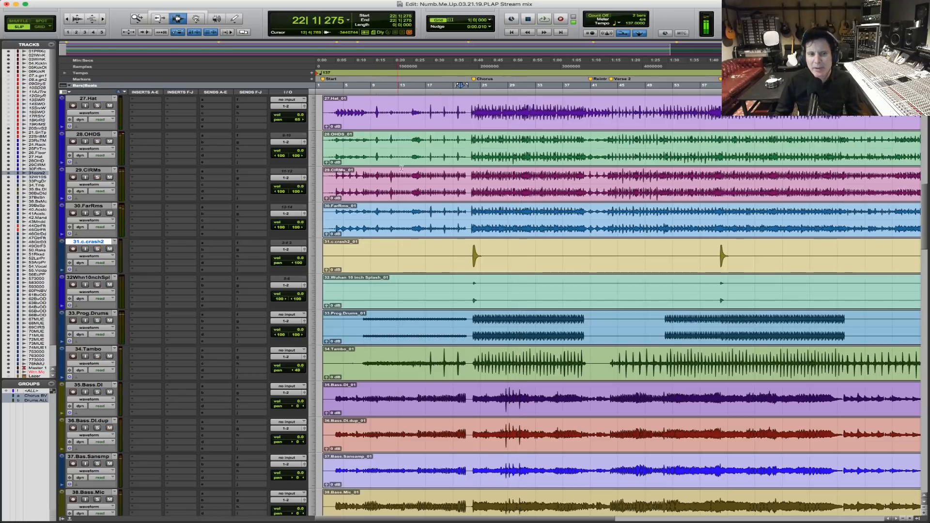
# Suspend the track groups and place the cursor at 3|2|800 on 01.PR Kick.
pyautogui.click(334, 200)
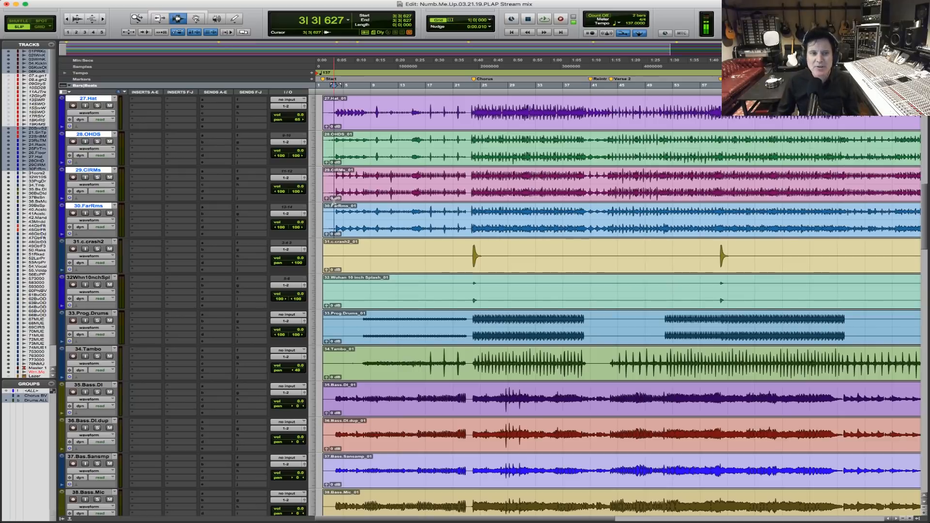
pyautogui.scroll(6, 334, 200)
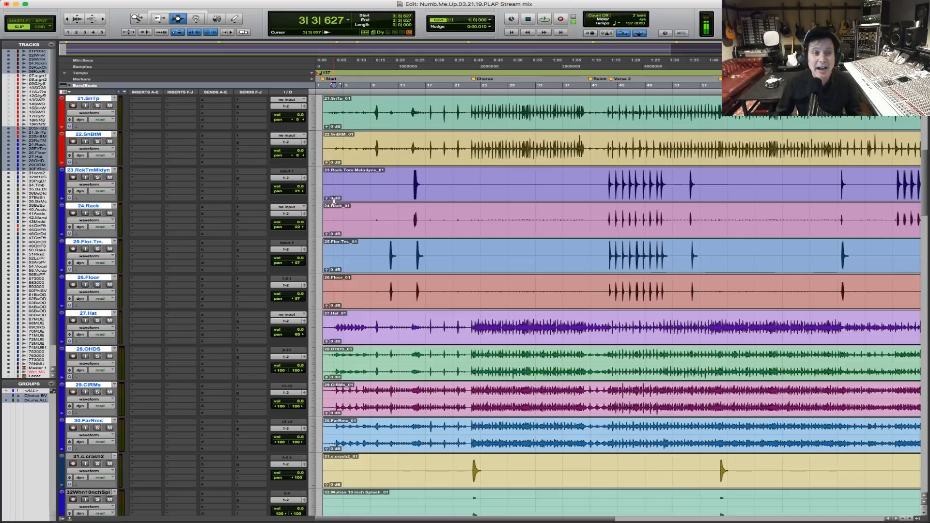
pyautogui.scroll(7, 427, 209)
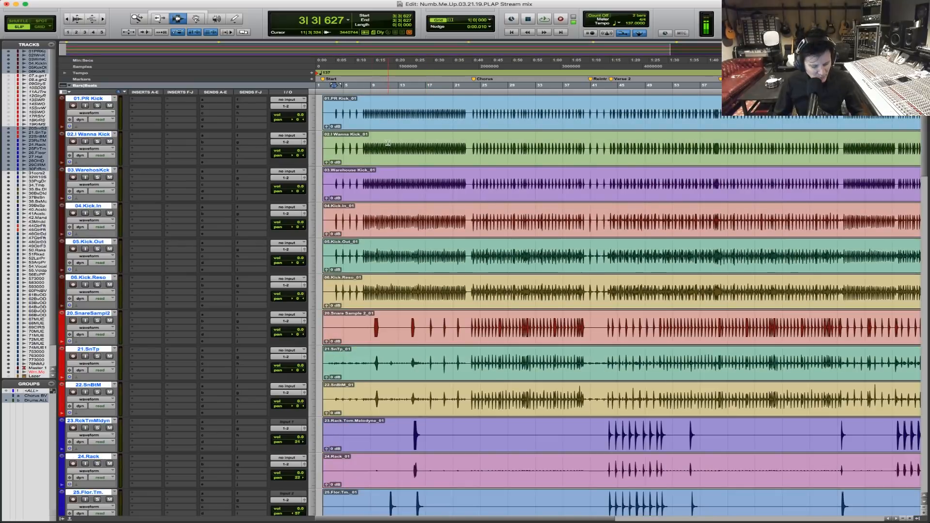
pyautogui.click(332, 107)
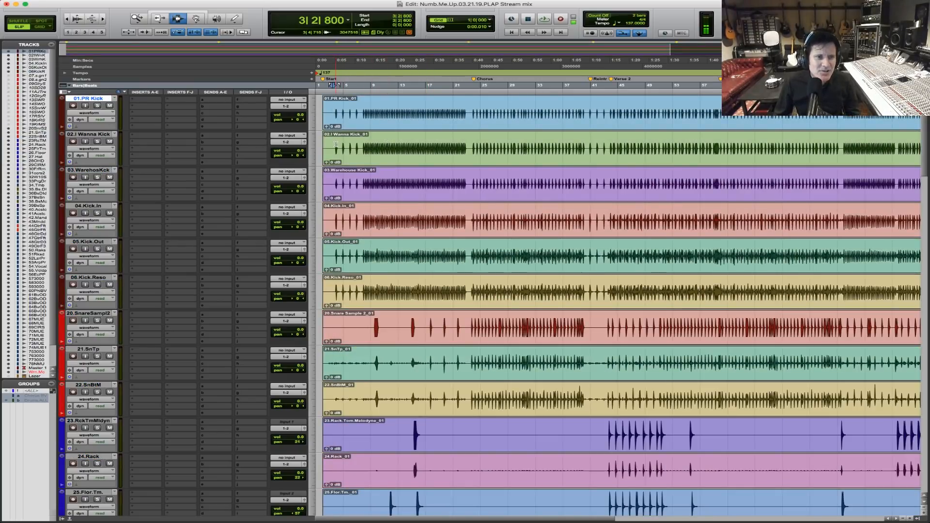
# Solo 04.Kick.In, place the cursor at 7|4|126 on its track, and listen to it through bar 9.
pyautogui.keyDown('shift'); pyautogui.click(334, 181); pyautogui.keyUp('shift')
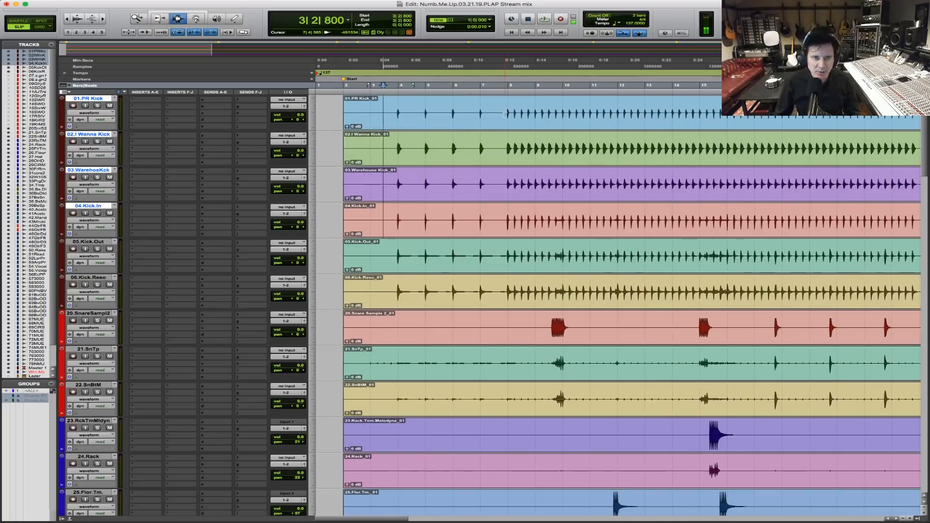
pyautogui.click(505, 114)
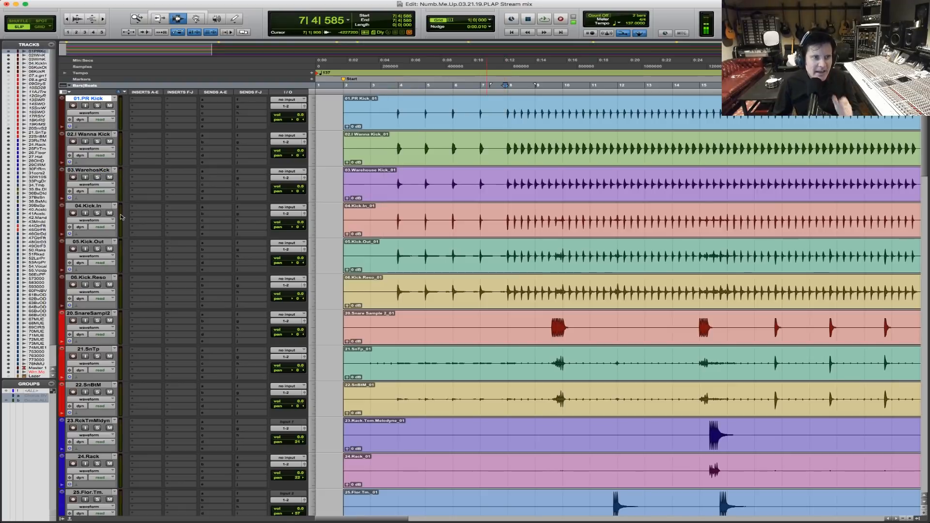
pyautogui.click(97, 213)
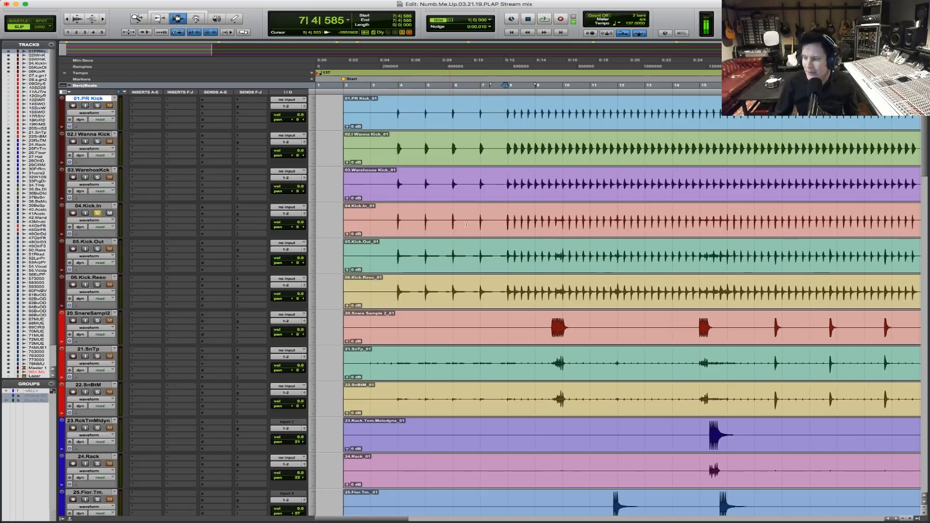
pyautogui.click(501, 222)
pyautogui.press('space')
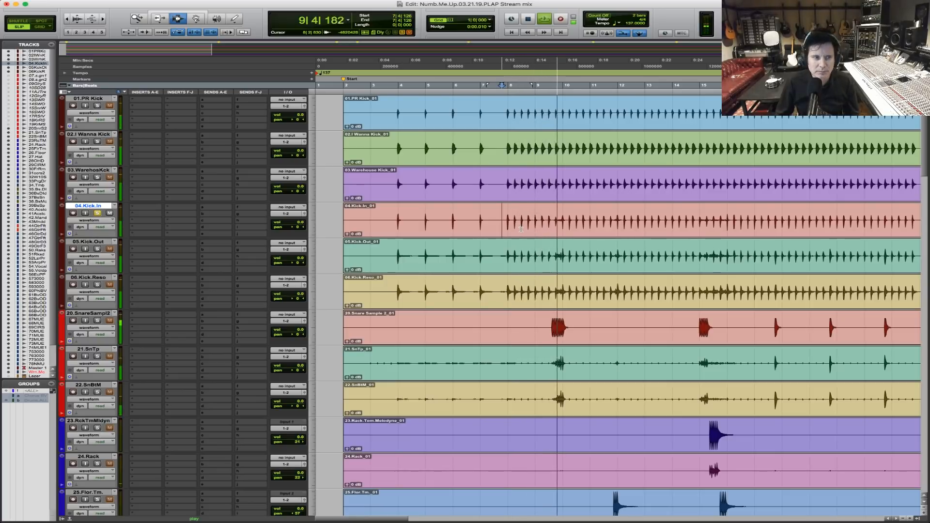
pyautogui.press('space')
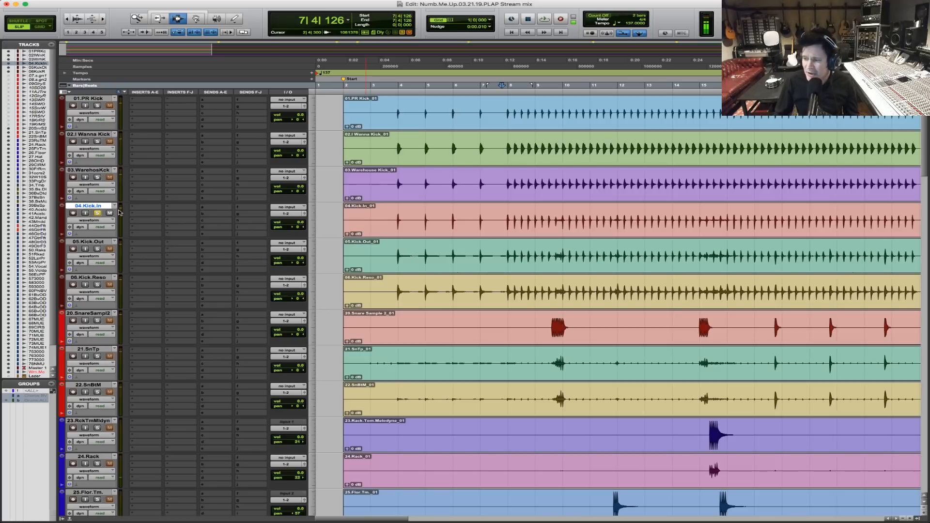
# Play 04.Kick.In from 7|4|534, add 05.Kick.Out and 06.Kick.Reso to the solo, and stop playback.
pyautogui.press('F5')
pyautogui.moveTo(480, 216); pyautogui.dragTo(627, 205)
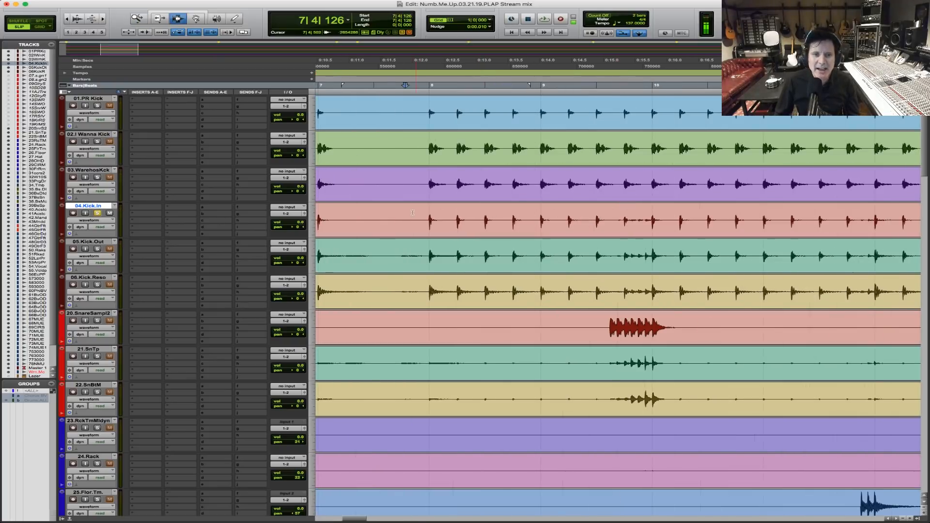
pyautogui.press('space')
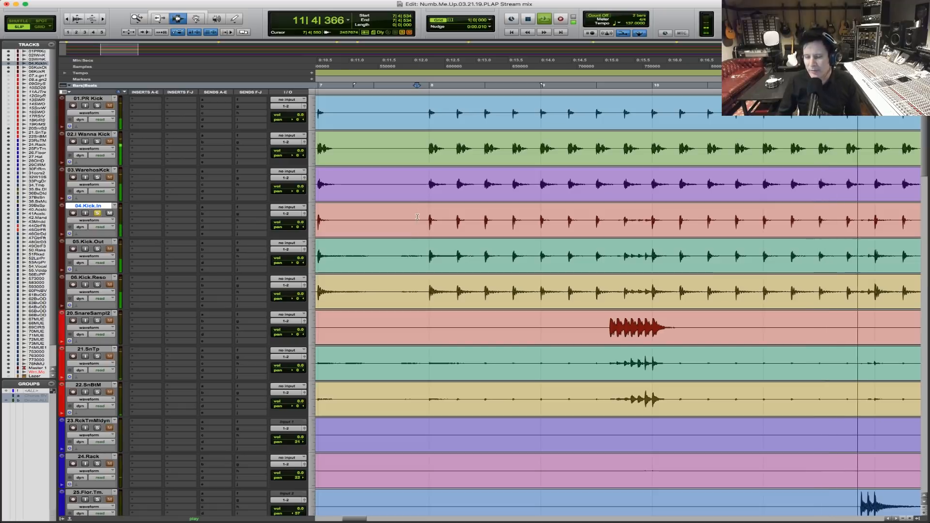
pyautogui.press('r')
pyautogui.press('r')
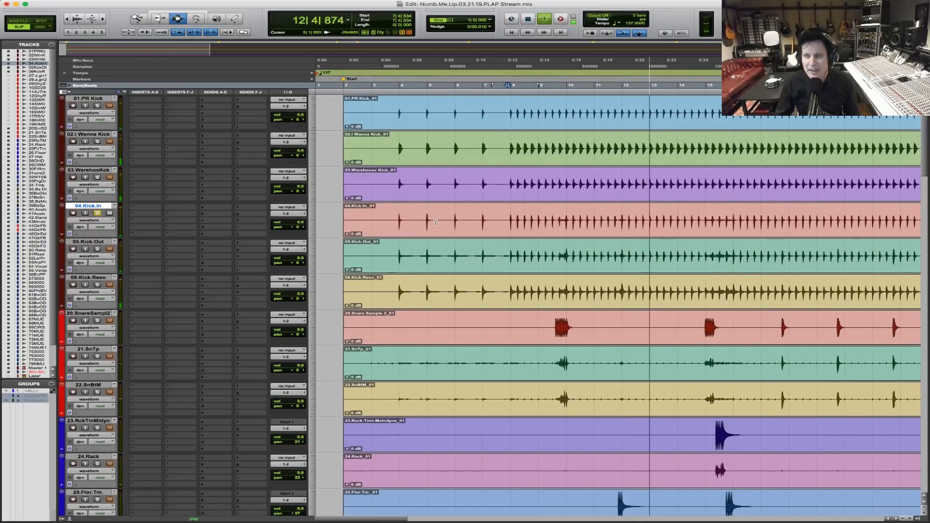
pyautogui.click(97, 249)
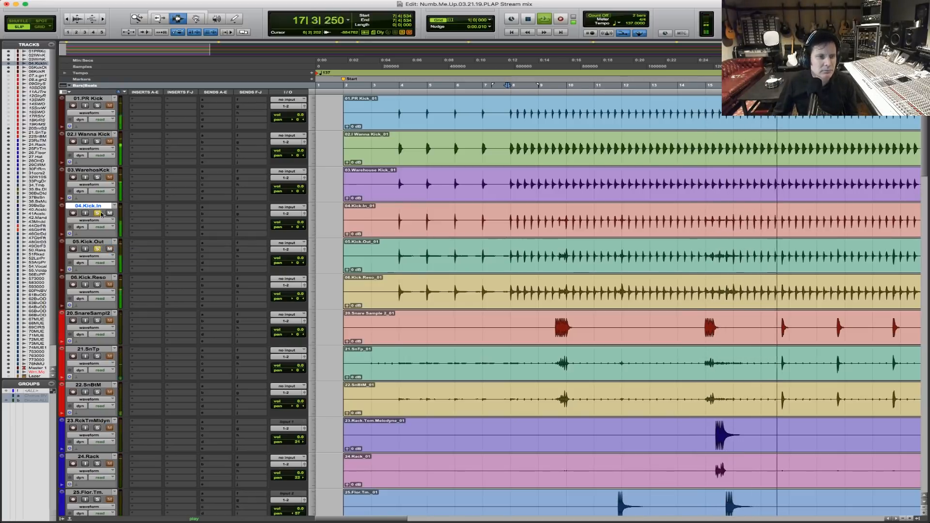
pyautogui.click(97, 285)
pyautogui.press('space')
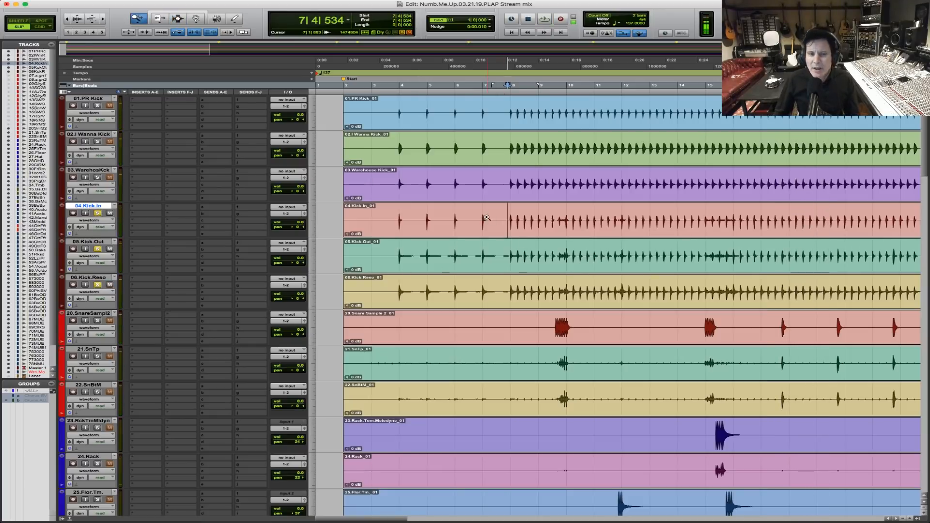
# Solo 04.Kick.In alone and audition it from 7|4|667.
pyautogui.scroll(3, 521, 242)
pyautogui.click(485, 213)
pyautogui.keyDown('super'); pyautogui.click(98, 214); pyautogui.keyUp('super')
pyautogui.click(481, 221)
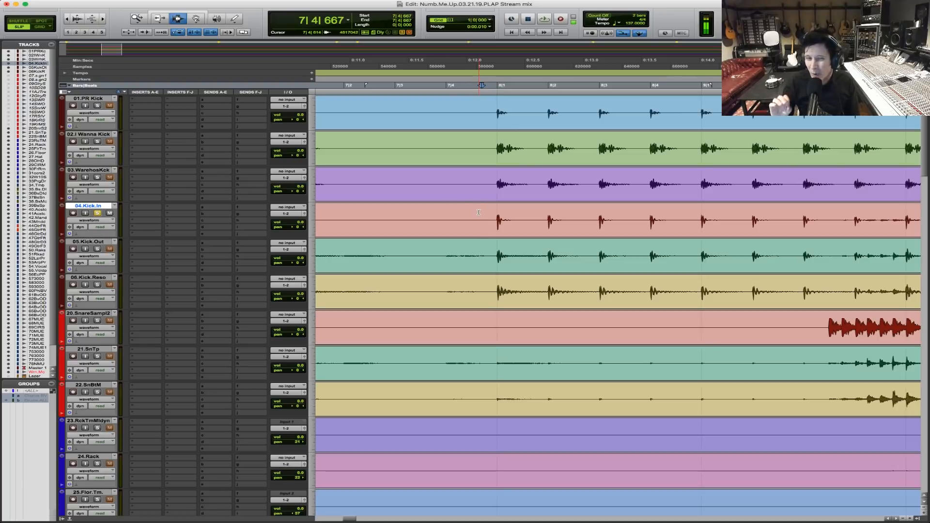
pyautogui.press('space')
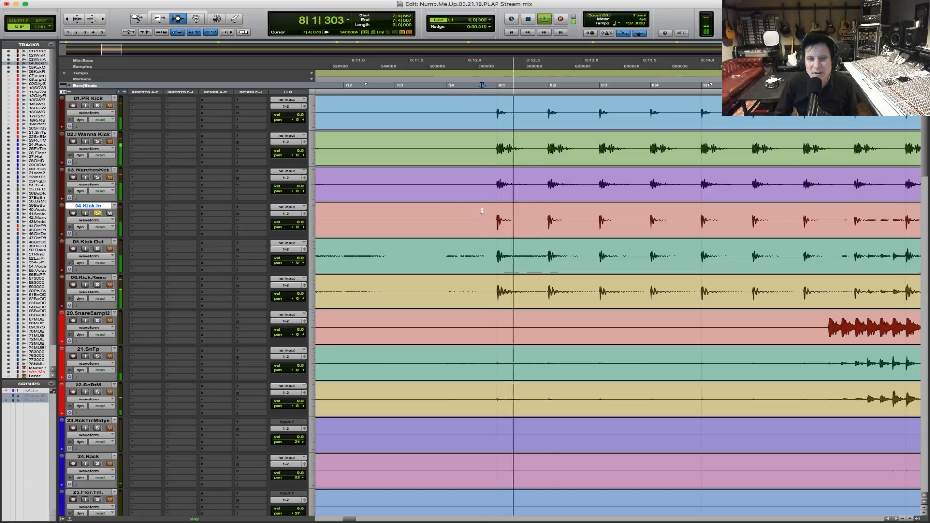
pyautogui.press('space')
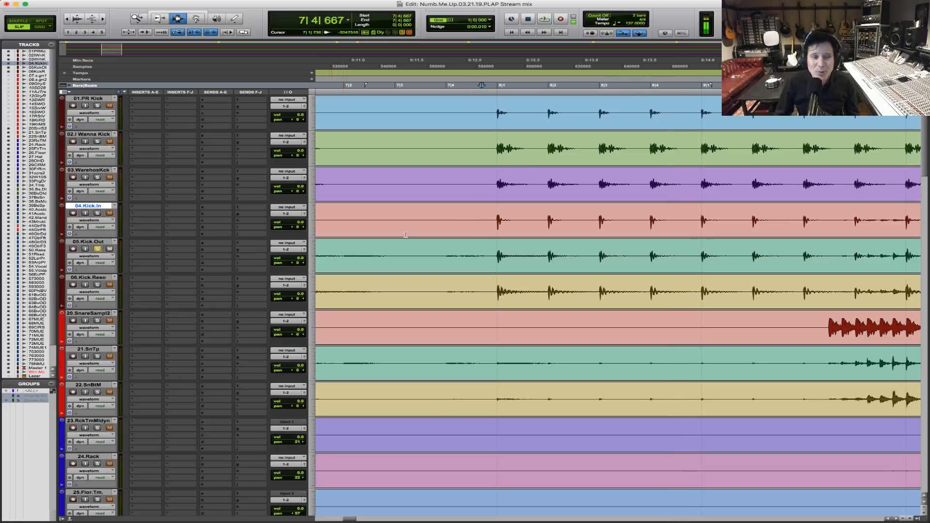
# Audition the soloed 05.Kick.Out track from 7|4|790, playing the passage twice.
pyautogui.click(480, 253)
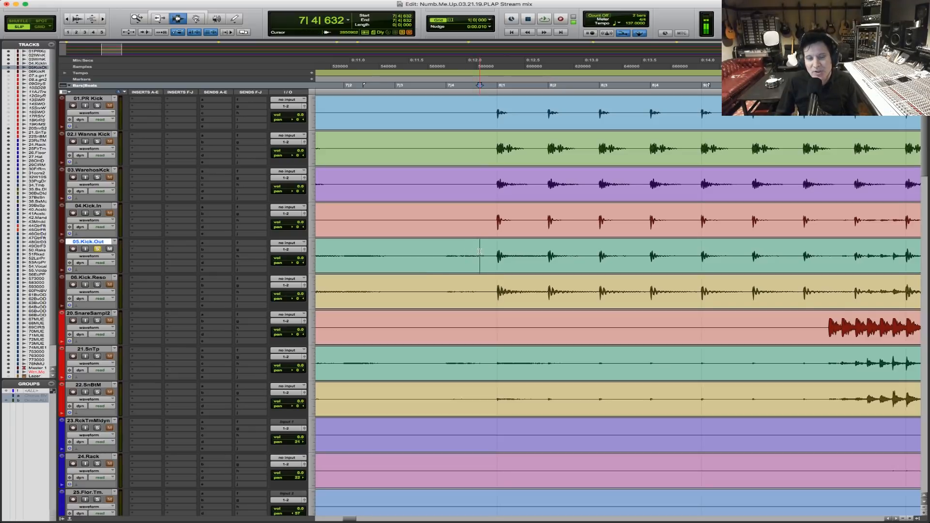
pyautogui.click(487, 257)
pyautogui.press('space')
pyautogui.press('space')
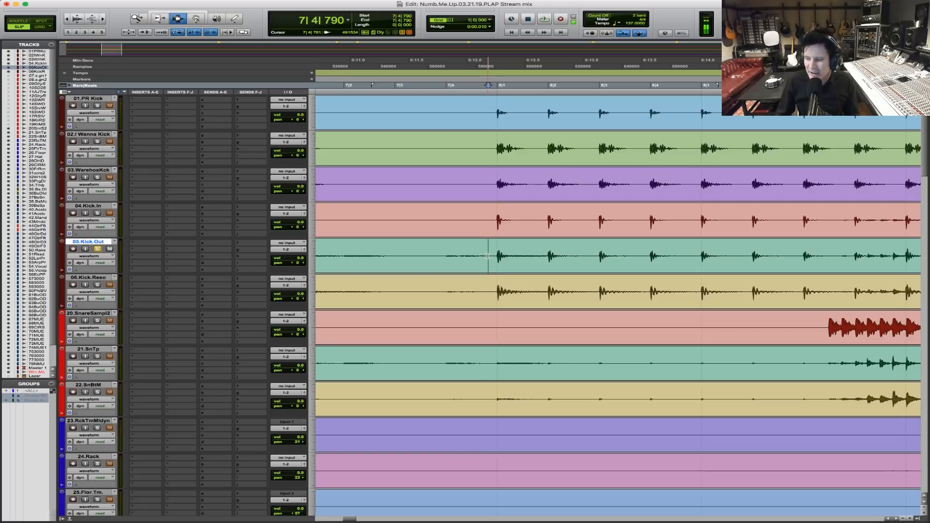
pyautogui.press('space')
# Solo 06.Kick.Reso alone and listen to it from 7|4|790, restarting playback once.
pyautogui.press('space')
pyautogui.click(97, 285)
pyautogui.press('space')
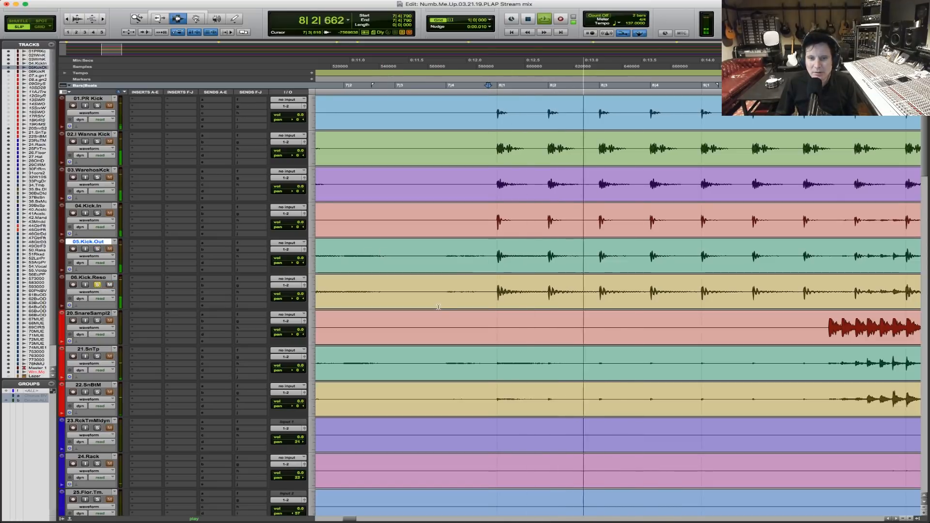
pyautogui.press('super+bracketleft')
pyautogui.press('super+bracketleft')
pyautogui.press('space')
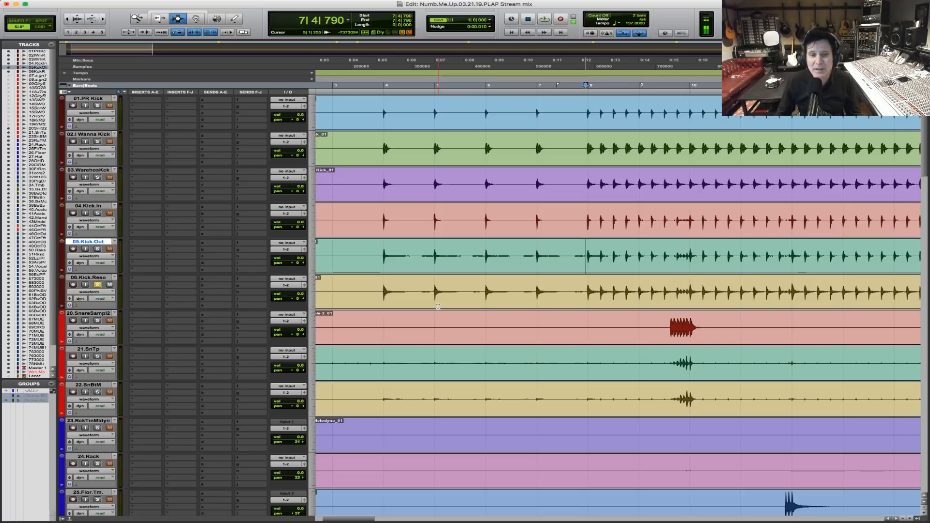
pyautogui.press('space')
pyautogui.press('super+bracketright')
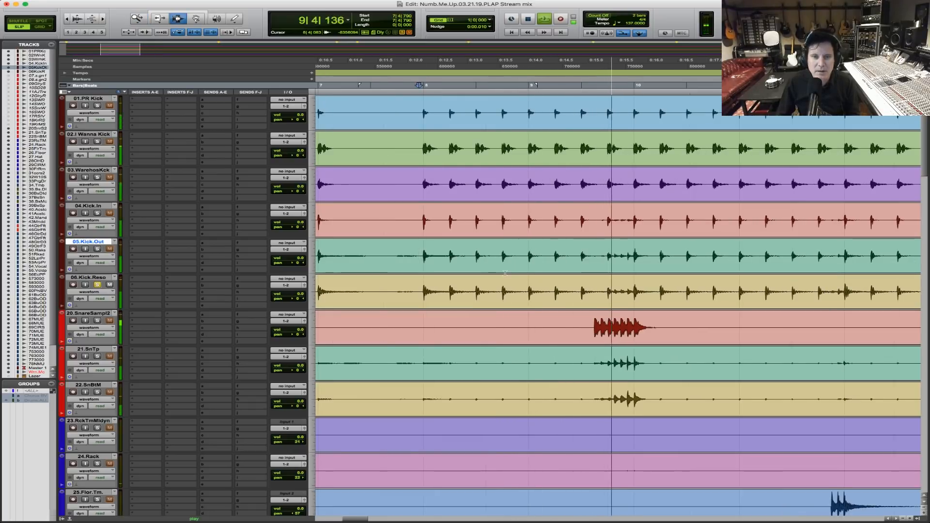
# Stop playback, extend the edit cursor at 7|4|812 across the three kick mic tracks, and solo 04.Kick.In, 05.Kick.Out and 06.Kick.Reso together.
pyautogui.click(420, 229)
pyautogui.keyDown('shift'); pyautogui.click(422, 247); pyautogui.keyUp('shift')
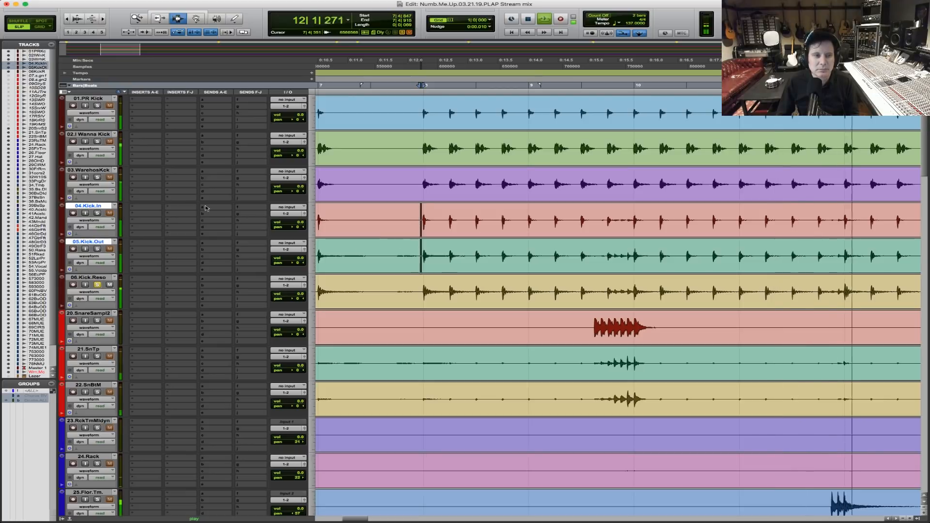
pyautogui.press('space')
pyautogui.click(420, 224)
pyautogui.hotkey('shift', ';')
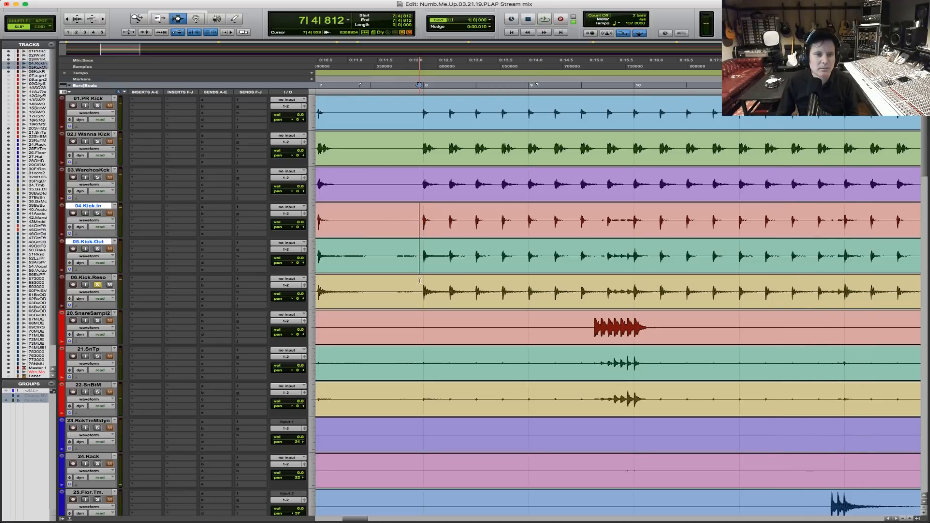
pyautogui.hotkey('shift', ';')
pyautogui.press('space')
pyautogui.keyDown('alt'); pyautogui.keyDown('shift'); pyautogui.click(97, 213); pyautogui.keyUp('shift'); pyautogui.keyUp('alt')
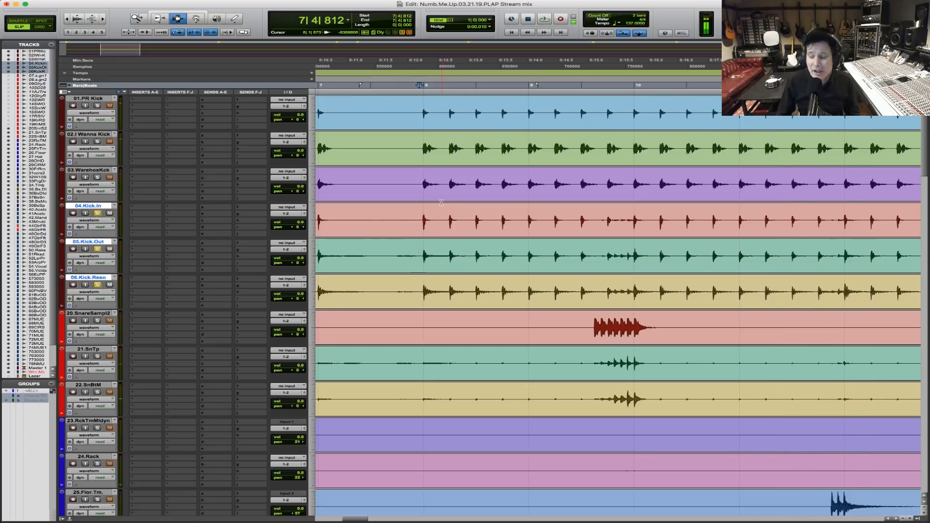
# Listen to the three soloed kick mics together from 7|4|812, and stop playback.
pyautogui.press('space')
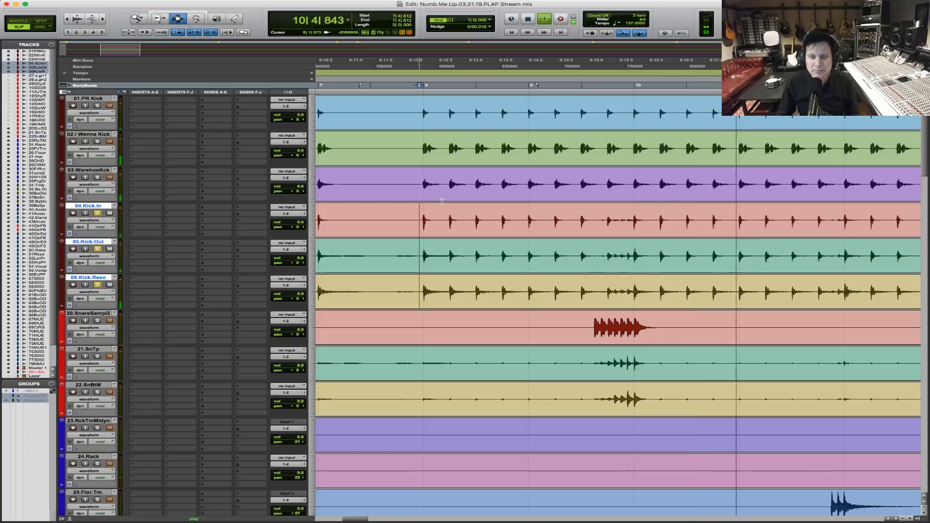
pyautogui.press('r')
pyautogui.press('r')
pyautogui.press('r')
pyautogui.press('space')
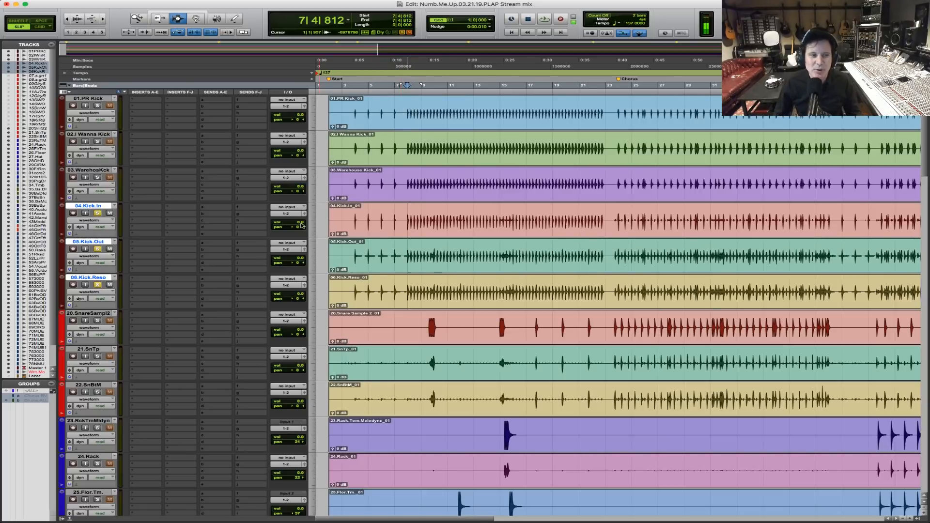
# Play the kick mics from 7|4|938 and examine the first hit at bar 8 to compare their waveforms up close.
pyautogui.press('F5')
pyautogui.moveTo(386, 212); pyautogui.dragTo(555, 211)
pyautogui.click(394, 221)
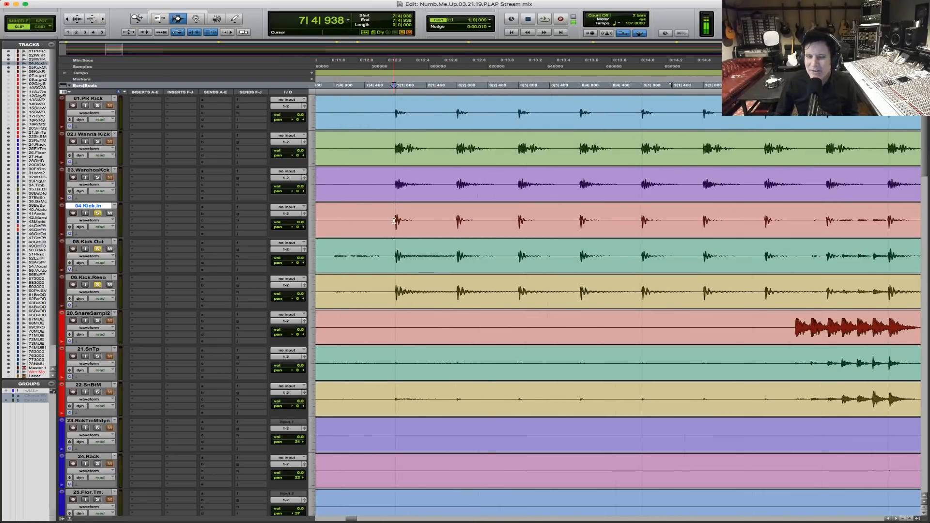
pyautogui.press('space')
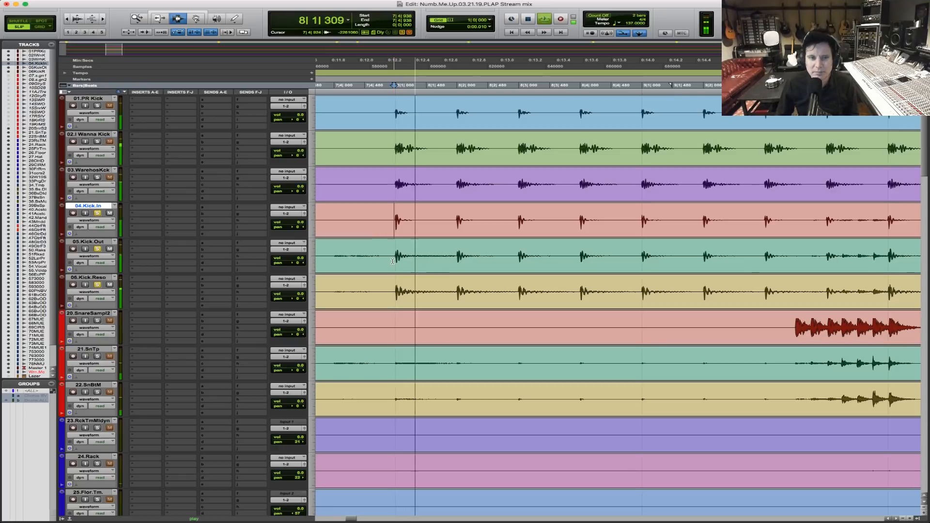
pyautogui.press('space')
pyautogui.press('F5')
pyautogui.moveTo(384, 222); pyautogui.dragTo(596, 210)
pyautogui.press('F5')
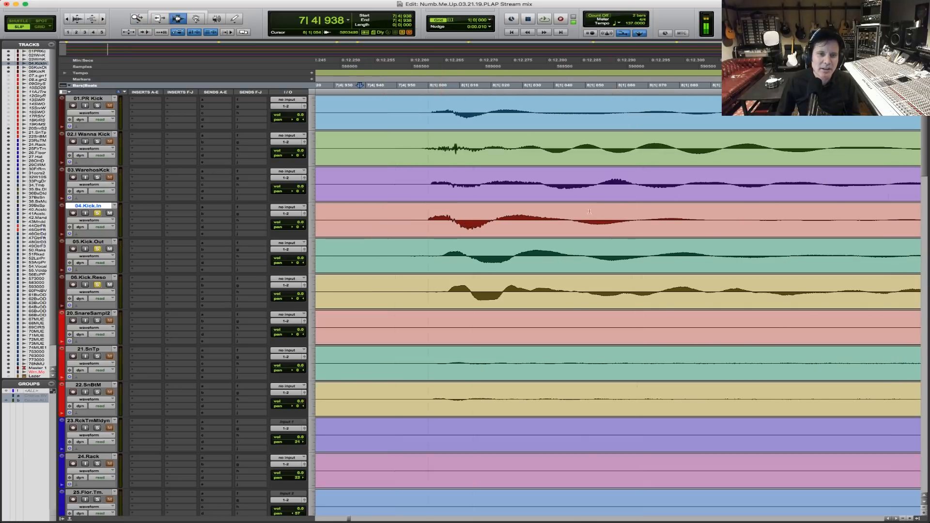
# Solo 04.Kick.In alone, insert the IK Multimedia TR5 Suite (mono) plug-in on it, and start playback.
pyautogui.keyDown('super'); pyautogui.click(98, 213); pyautogui.keyUp('super')
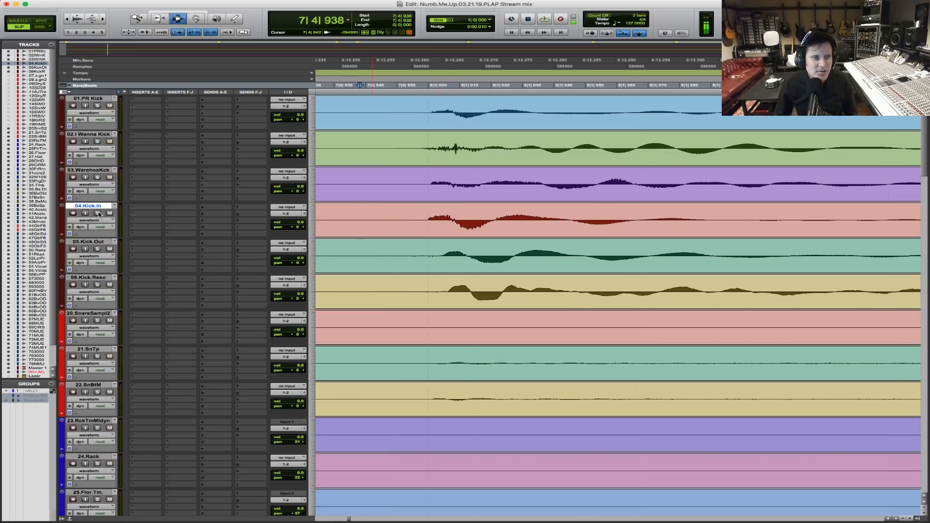
pyautogui.click(148, 210)
pyautogui.moveTo(164, 206)
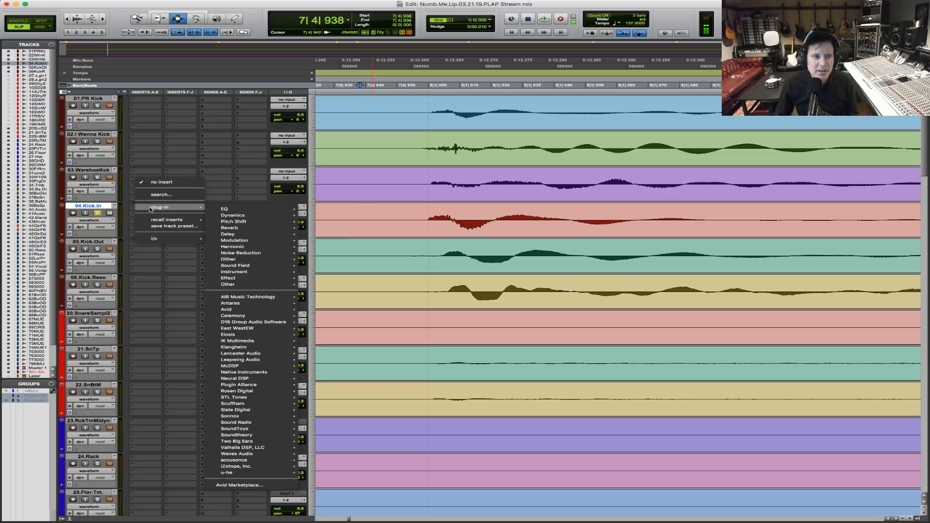
pyautogui.moveTo(262, 209)
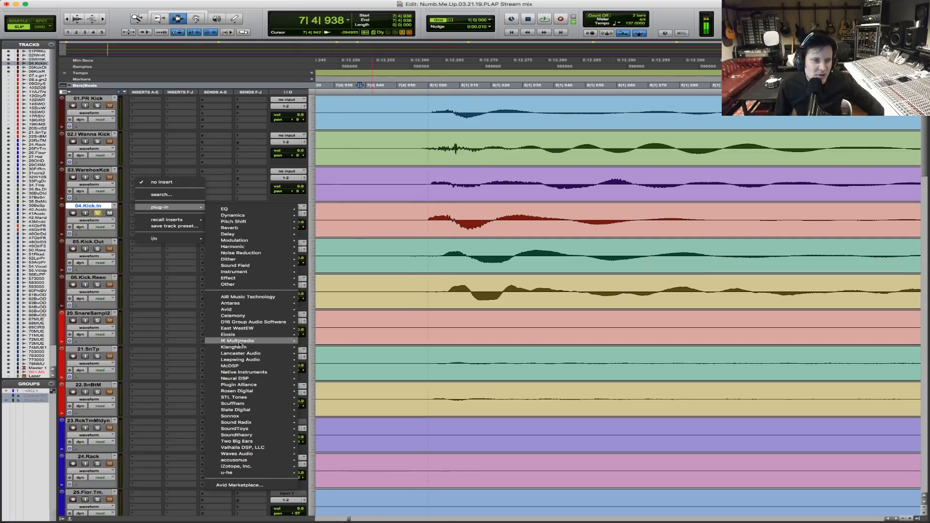
pyautogui.moveTo(261, 340)
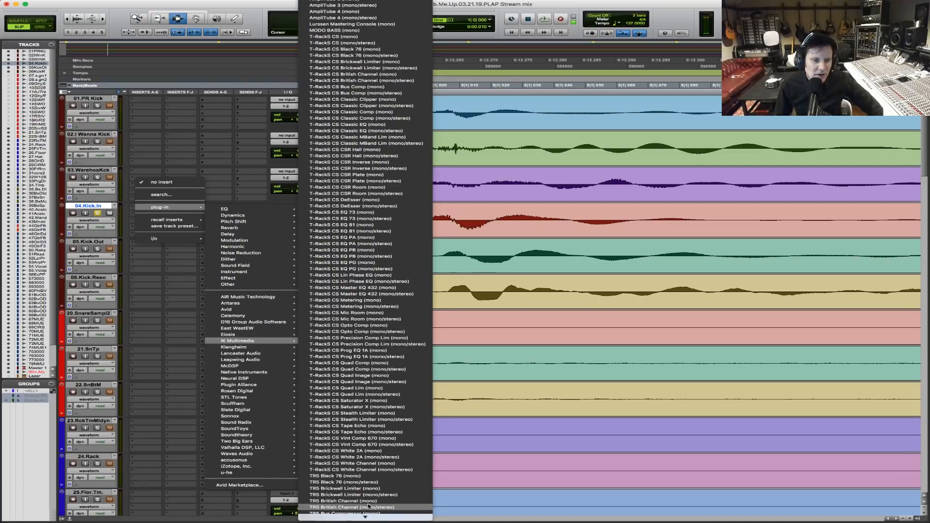
pyautogui.moveTo(365, 517)
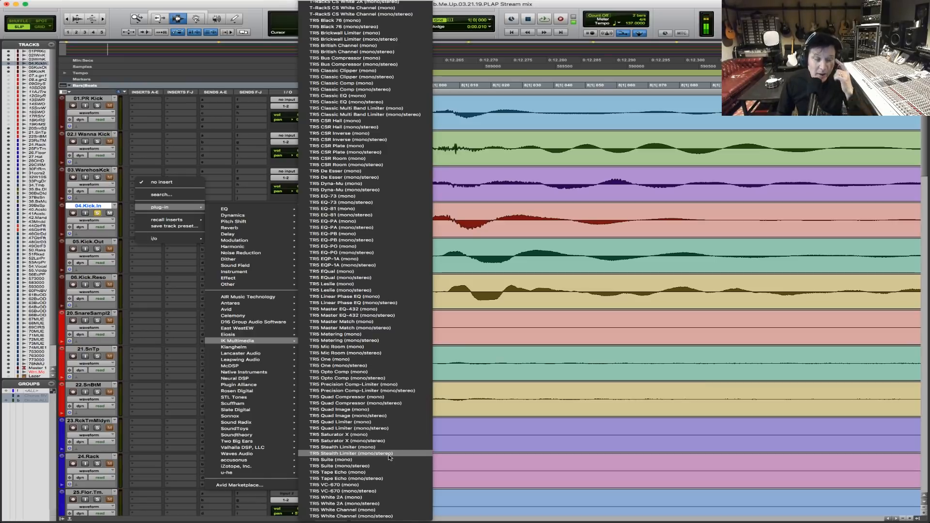
pyautogui.moveTo(356, 2)
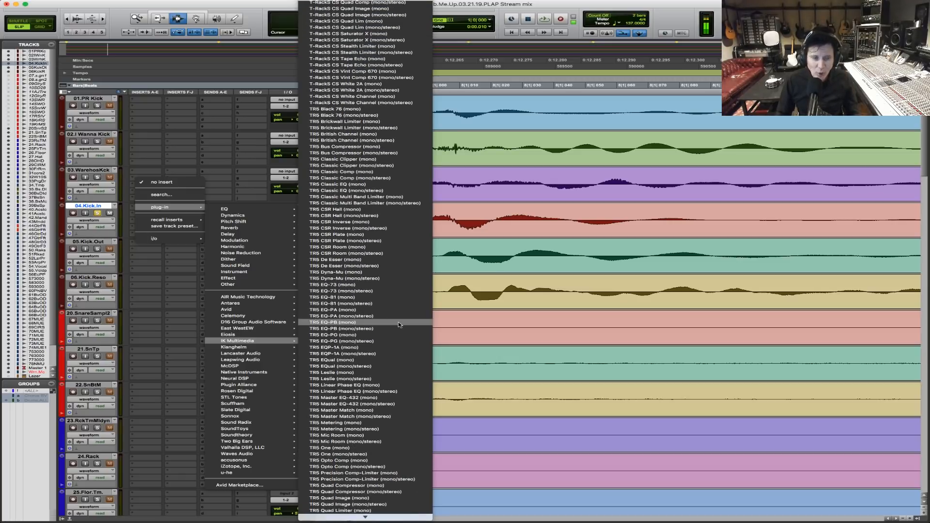
pyautogui.moveTo(408, 519)
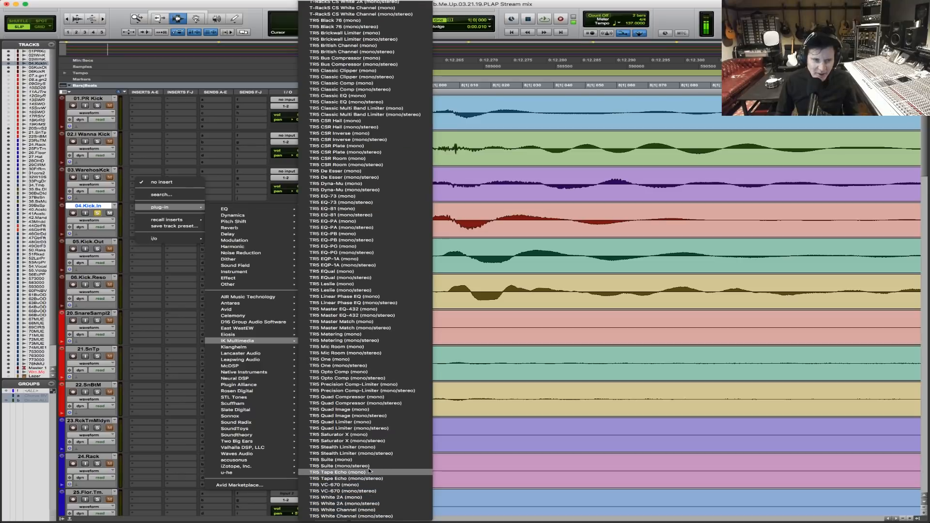
pyautogui.click(373, 461)
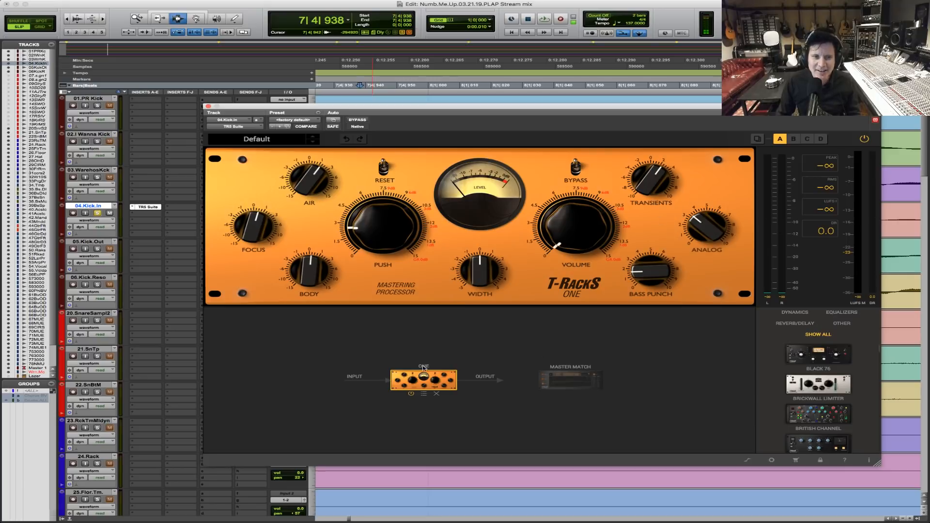
pyautogui.press('space')
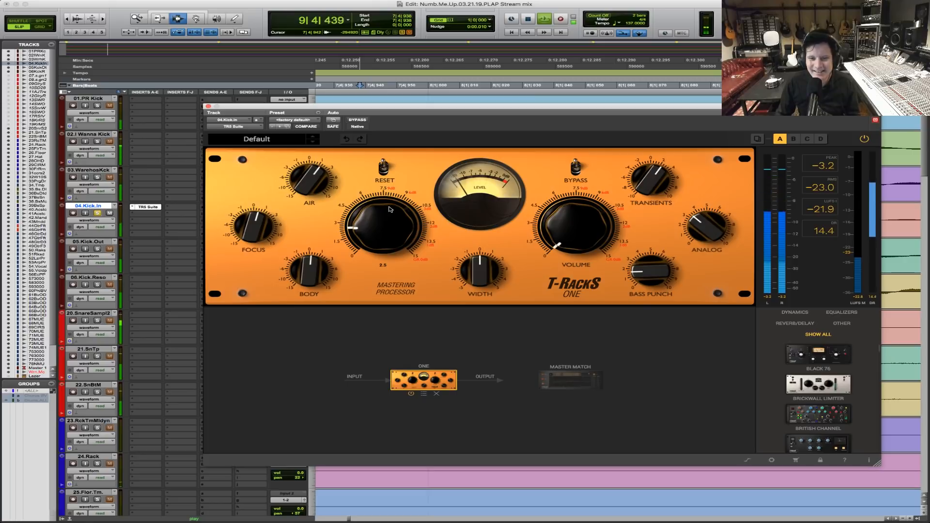
# Compare 04.Kick.In with the TR5 Suite bypassed and active during playback from 7|4|938, and stop playback.
pyautogui.click(358, 120)
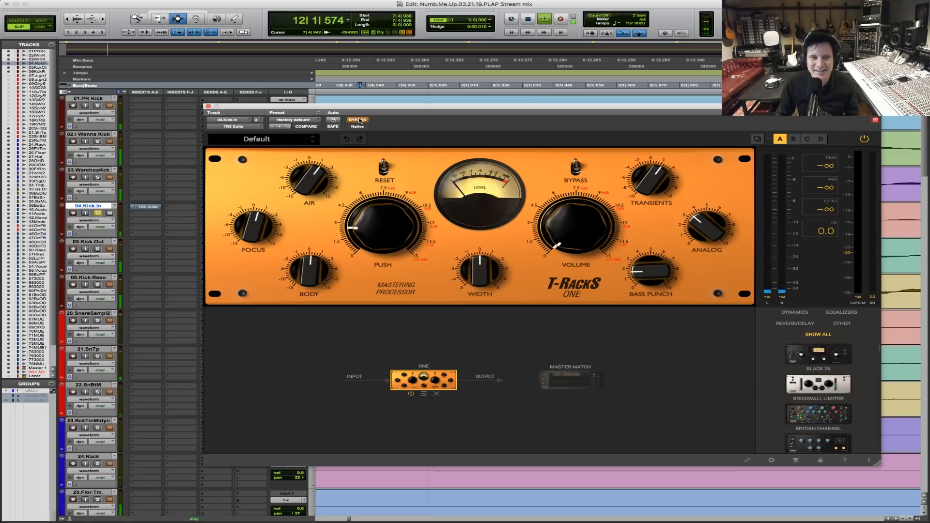
pyautogui.click(358, 120)
pyautogui.press('space')
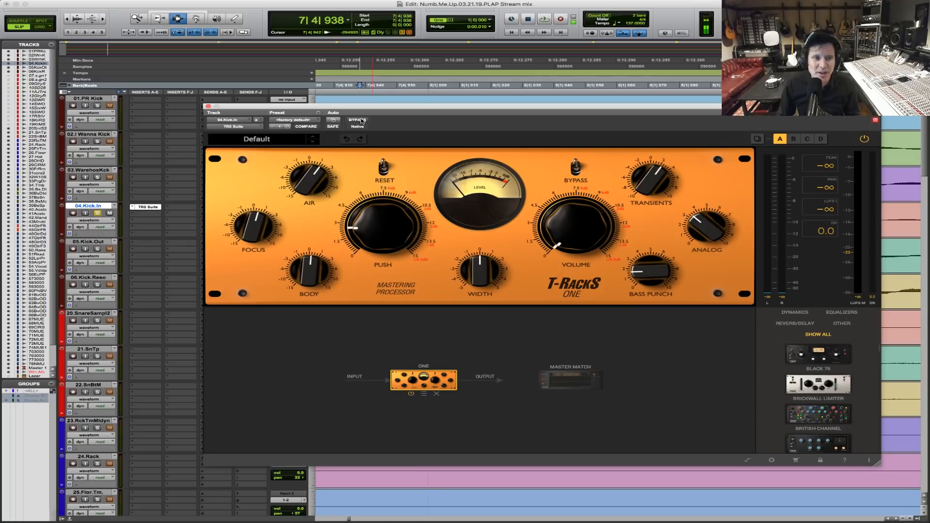
pyautogui.press('space')
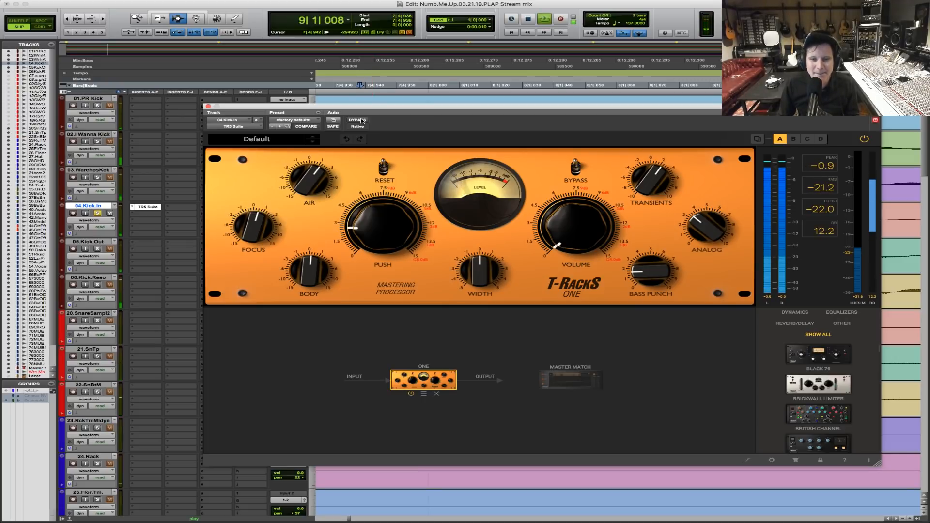
pyautogui.press('space')
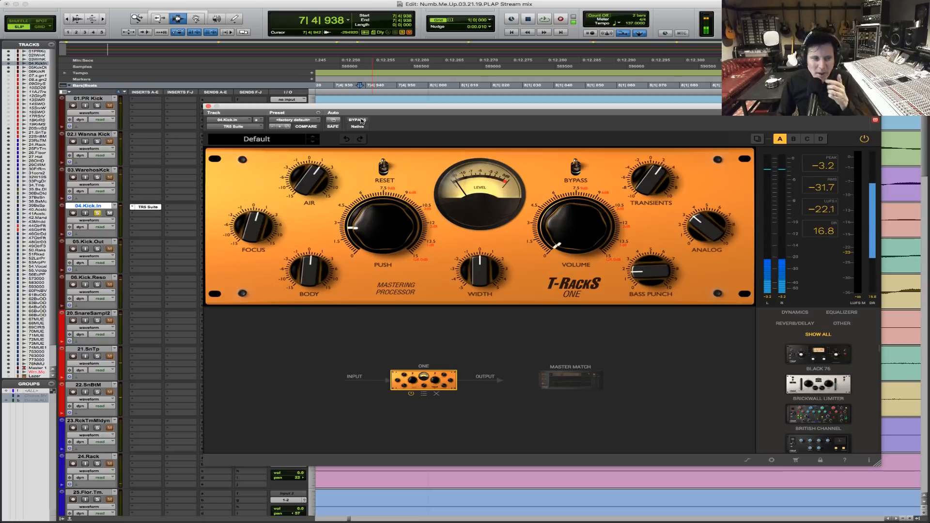
# Replace the One processor in the TR5 Suite chain with the British Channel and show its controls.
pyautogui.moveTo(257, 228)
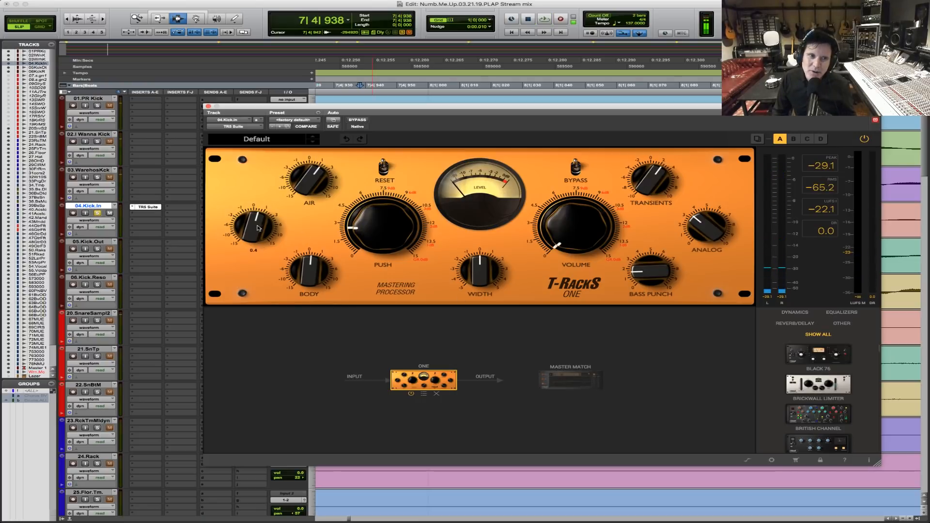
pyautogui.moveTo(376, 204)
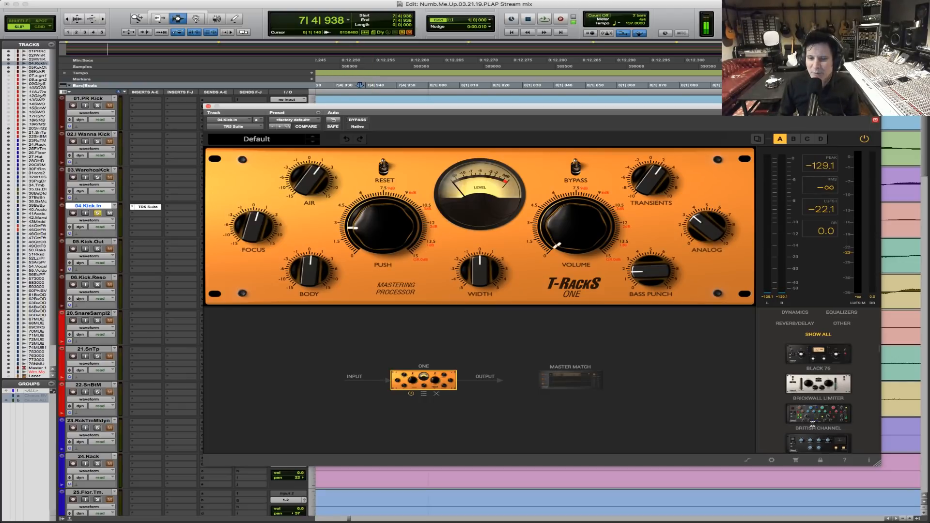
pyautogui.moveTo(828, 420); pyautogui.dragTo(408, 386)
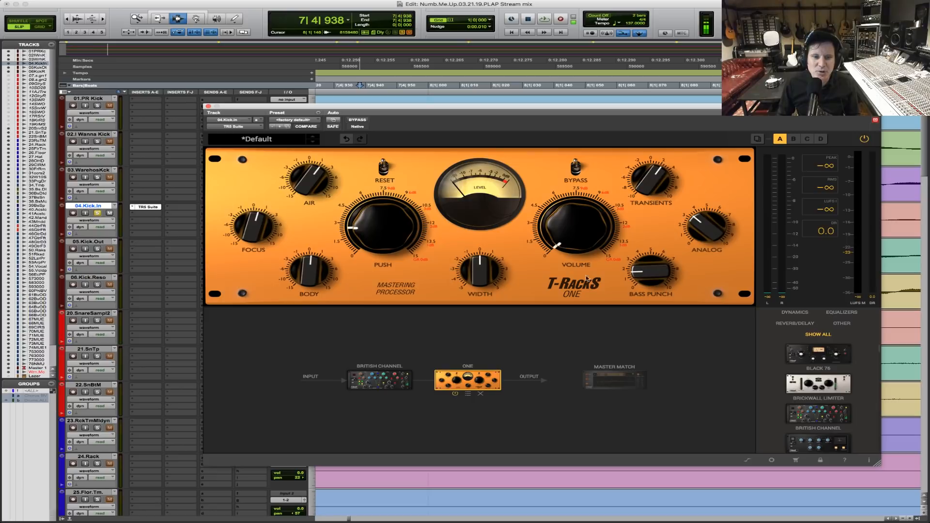
pyautogui.click(480, 394)
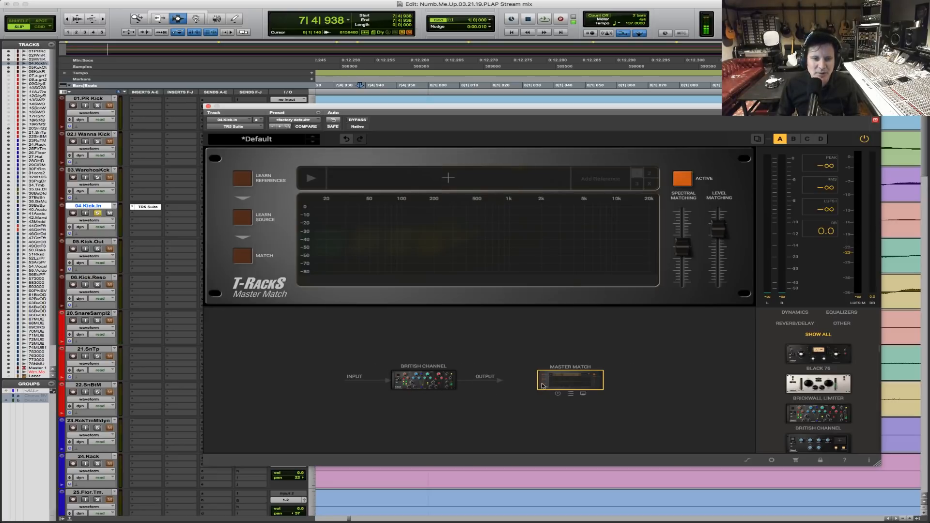
pyautogui.click(435, 382)
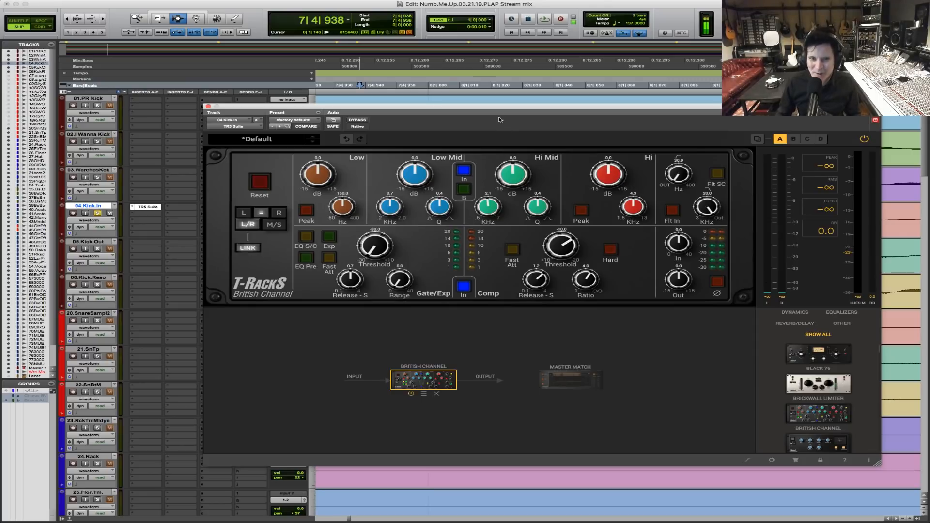
# Play 04.Kick.In through the British Channel at default settings, compare it with the plug-in bypassed, and stop playback.
pyautogui.press('space')
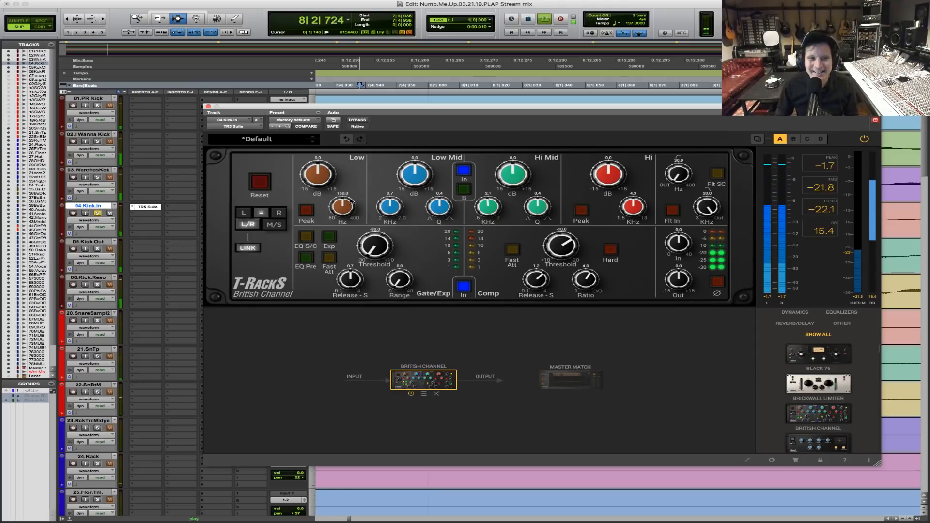
pyautogui.click(361, 121)
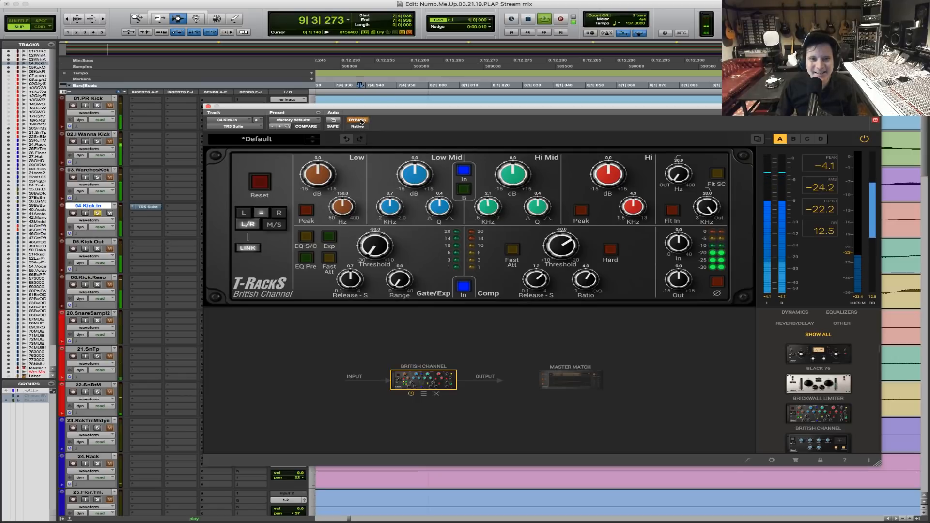
pyautogui.click(360, 121)
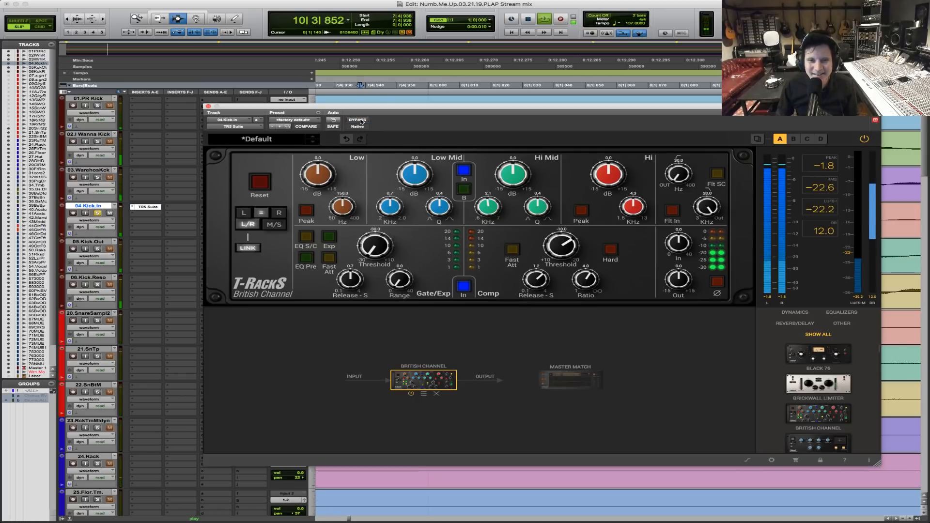
pyautogui.press('space')
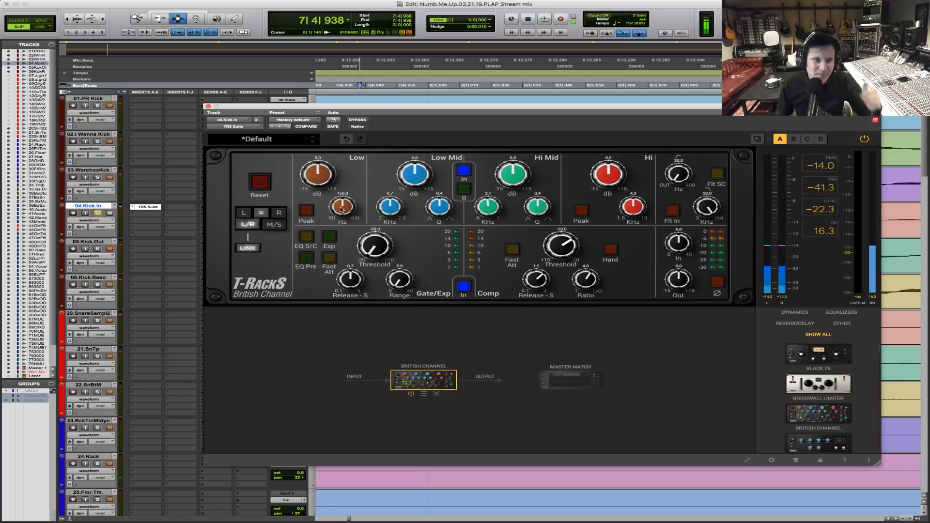
# Try a Low band boost of about 8 dB at a lowered frequency during playback, and reset the British Channel.
pyautogui.moveTo(341, 207)
pyautogui.mouseDown()
pyautogui.moveTo(331, 239)
pyautogui.moveTo(338, 213)
pyautogui.mouseUp()
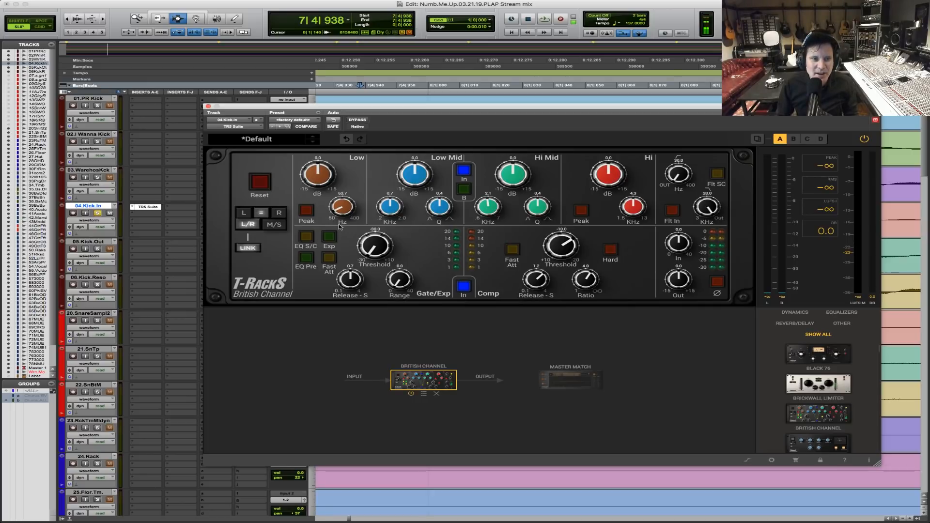
pyautogui.press('space')
pyautogui.moveTo(332, 173); pyautogui.dragTo(321, 162)
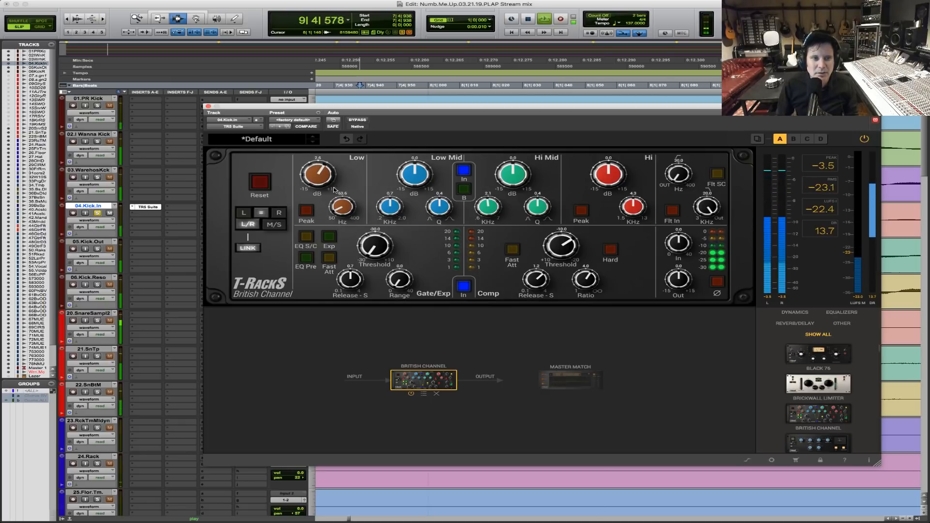
pyautogui.moveTo(337, 207); pyautogui.dragTo(338, 210)
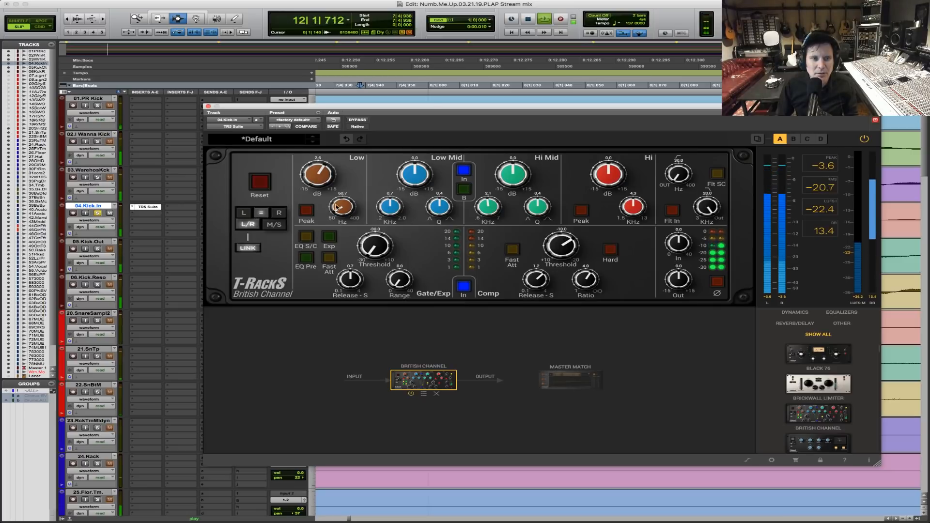
pyautogui.moveTo(323, 172); pyautogui.dragTo(327, 155)
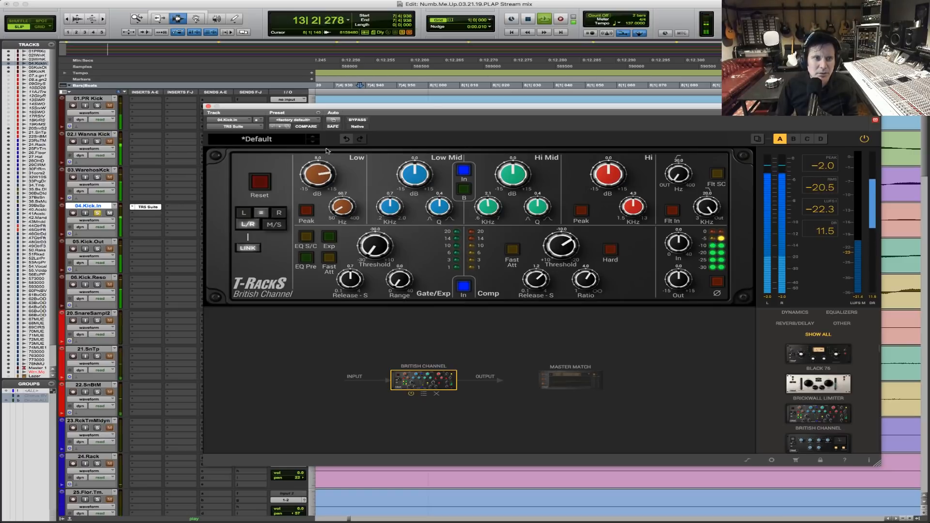
pyautogui.click(260, 182)
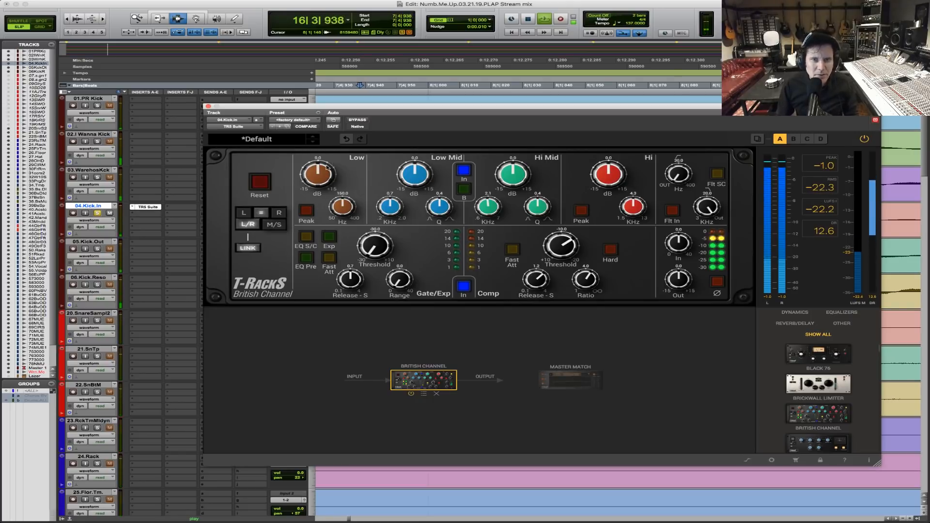
# Lower the British Channel's Low band frequency and set its boost to about 8.2 dB by ear, and stop playback.
pyautogui.moveTo(322, 171); pyautogui.dragTo(322, 141)
pyautogui.moveTo(341, 207); pyautogui.dragTo(325, 245)
pyautogui.moveTo(308, 180); pyautogui.dragTo(310, 157)
pyautogui.moveTo(343, 208); pyautogui.dragTo(339, 218)
pyautogui.press('space')
pyautogui.press('space')
pyautogui.moveTo(339, 213); pyautogui.dragTo(341, 217)
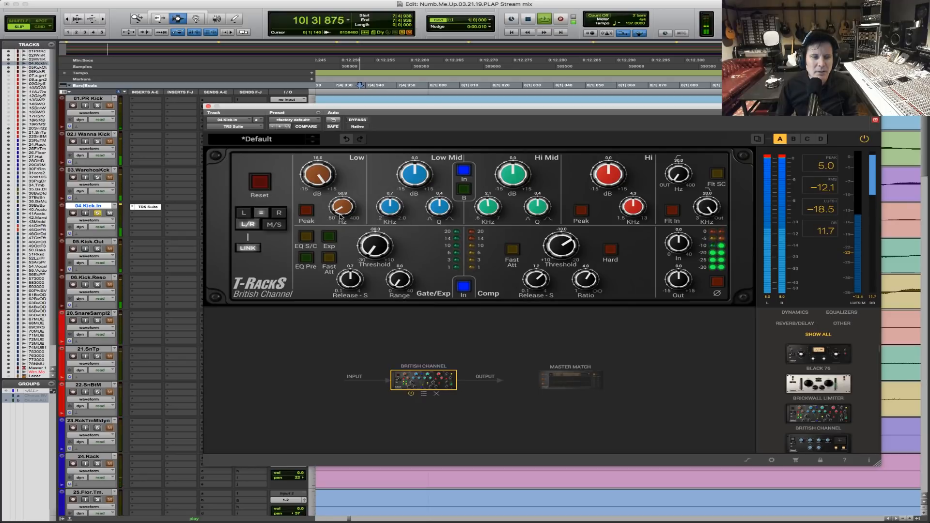
pyautogui.moveTo(331, 181); pyautogui.dragTo(315, 202)
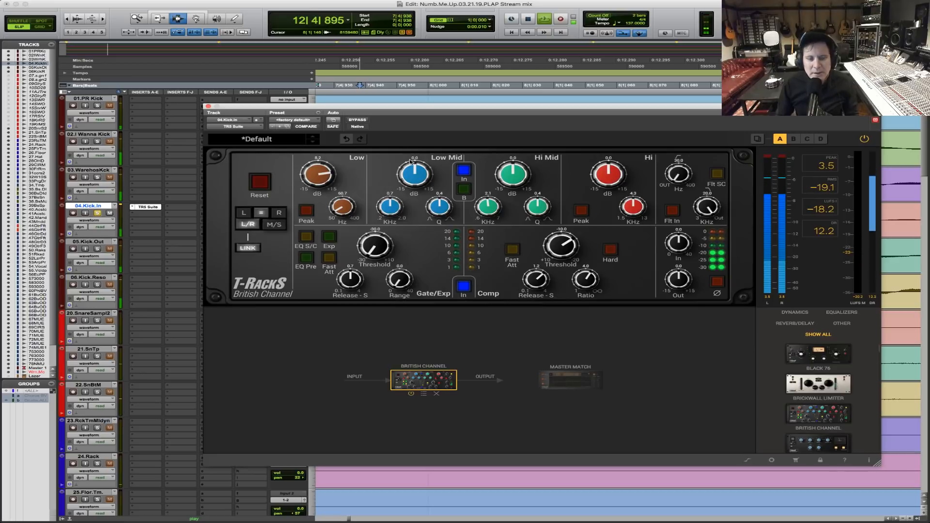
pyautogui.press('space')
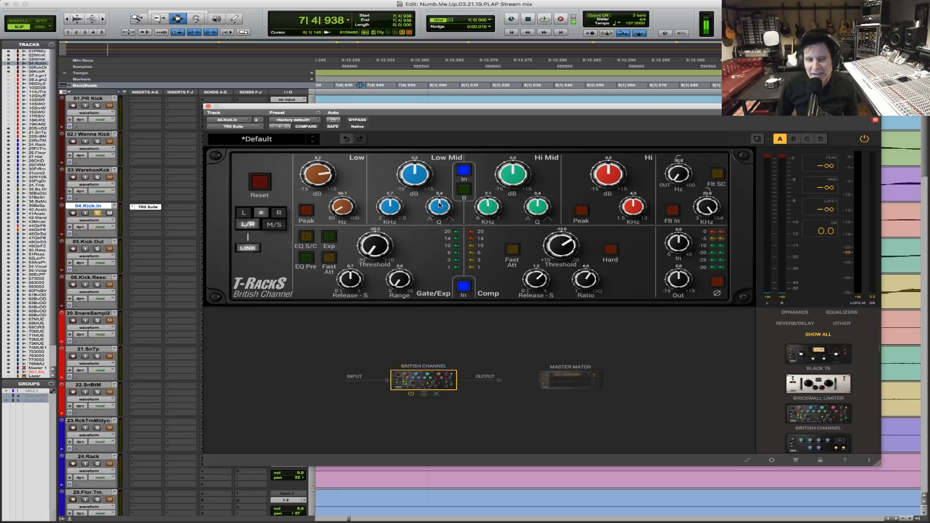
# Cut the British Channel's Low Mid band by about 5.4 dB at 0.4 kHz, checking against the disengaged EQ during playback.
pyautogui.press('alt+super+8')
pyautogui.press('alt+super+8')
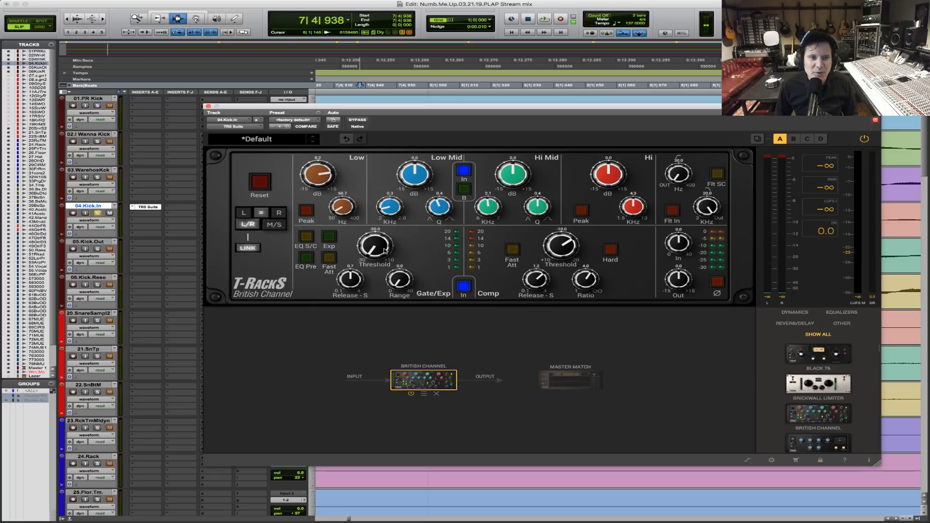
pyautogui.moveTo(404, 177); pyautogui.dragTo(405, 190)
pyautogui.press('space')
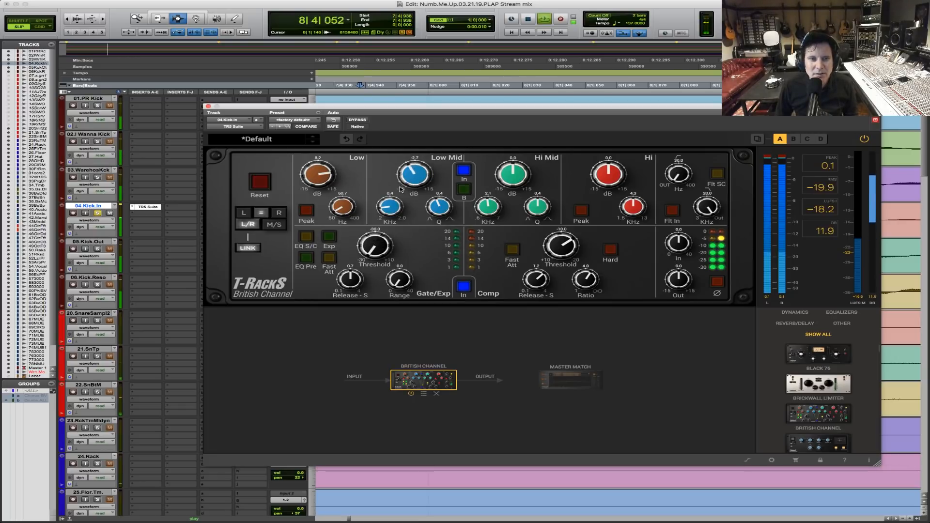
pyautogui.click(467, 173)
pyautogui.click(467, 174)
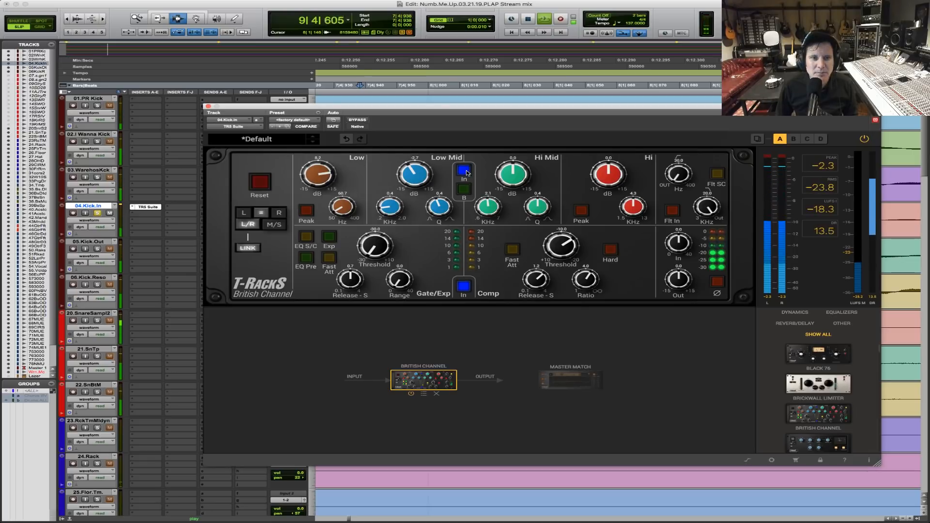
pyautogui.moveTo(412, 175); pyautogui.dragTo(411, 178)
# Compare the kick with the British Channel EQ switched out and back in during playback, and stop playback.
pyautogui.click(466, 173)
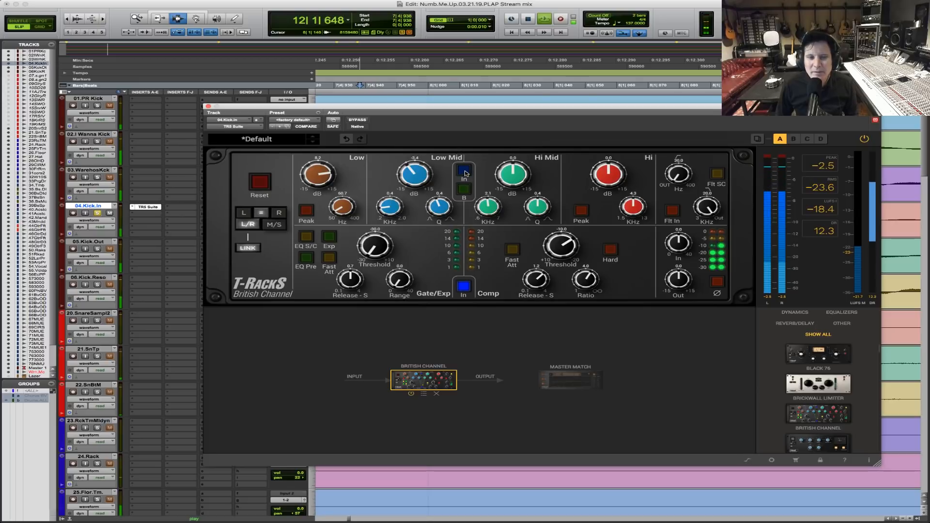
pyautogui.press('space')
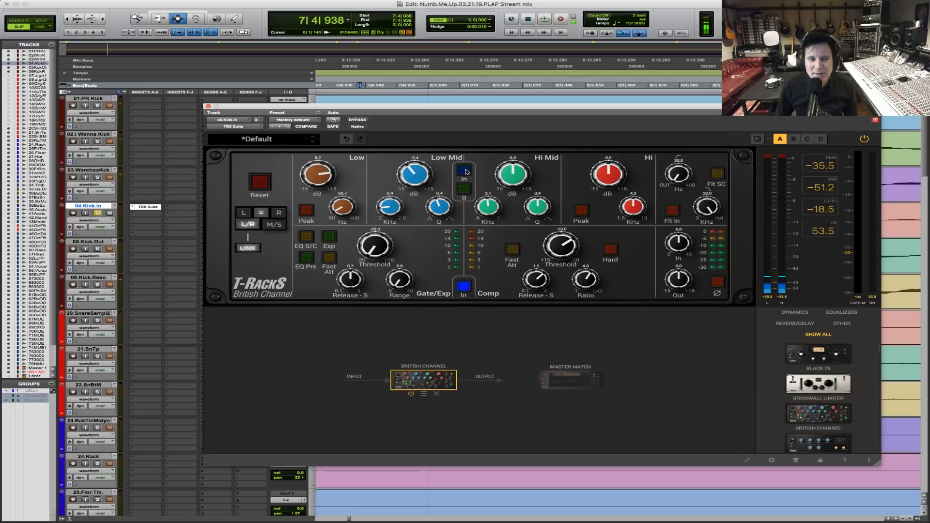
pyautogui.press('space')
pyautogui.click(465, 172)
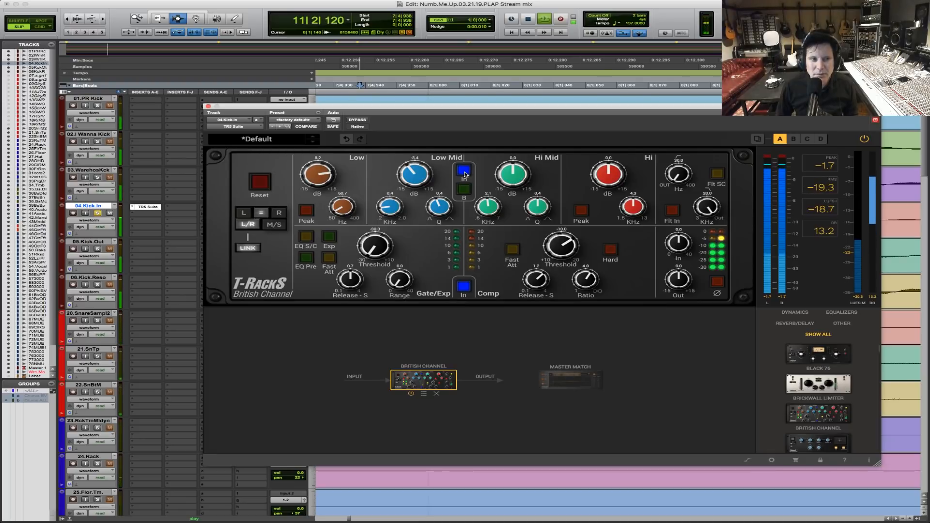
pyautogui.press('space')
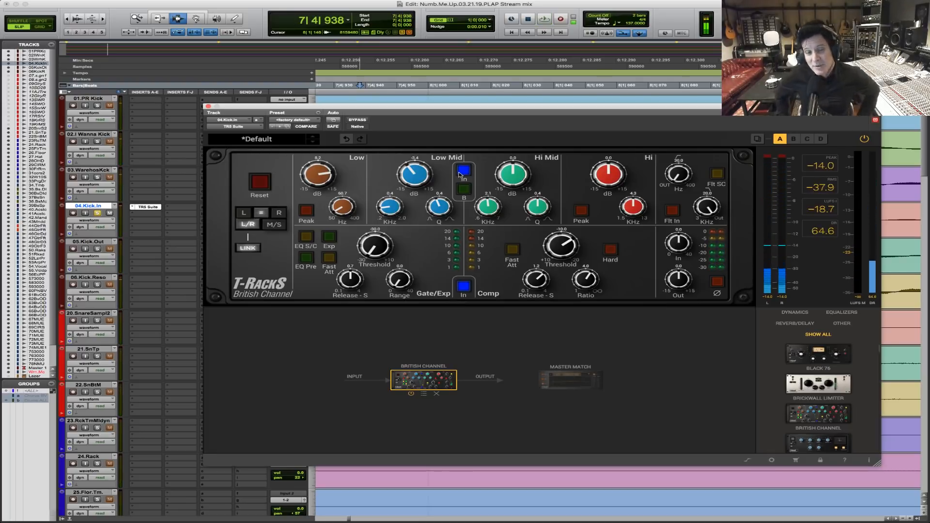
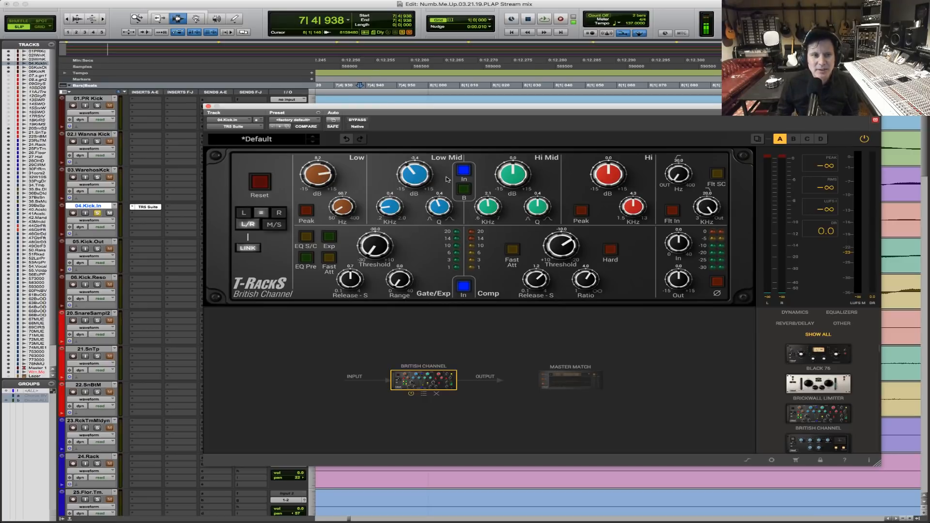
# Deepen the British Channel's Low Mid cut slightly by ear during playback, and stop playback.
pyautogui.press('space')
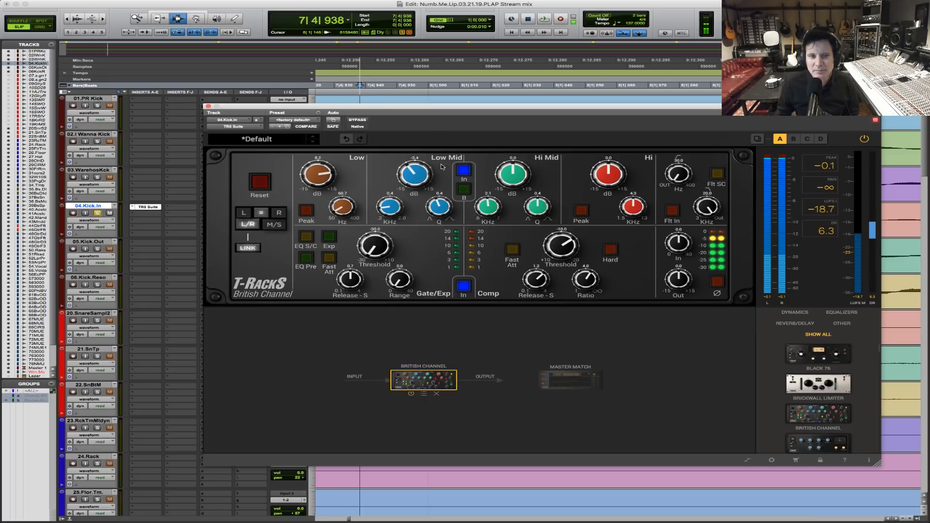
pyautogui.moveTo(408, 172); pyautogui.dragTo(410, 174)
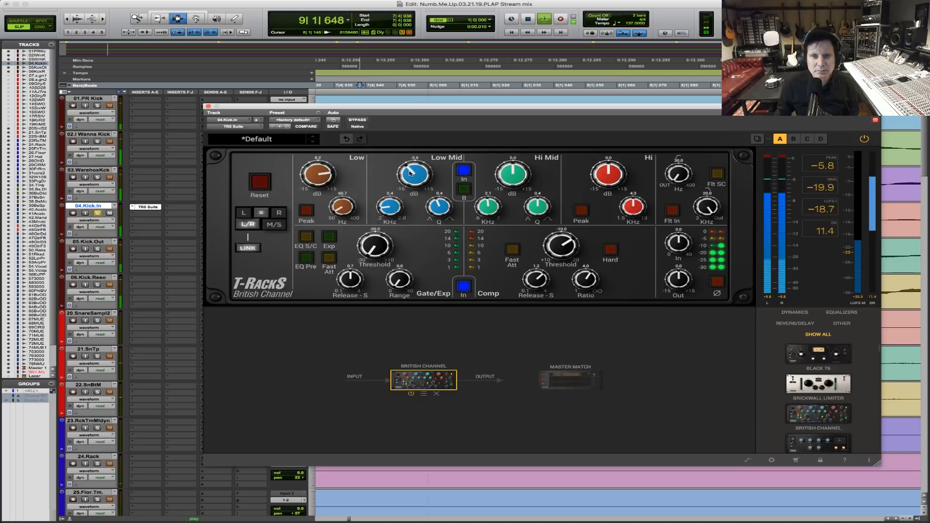
pyautogui.press('space')
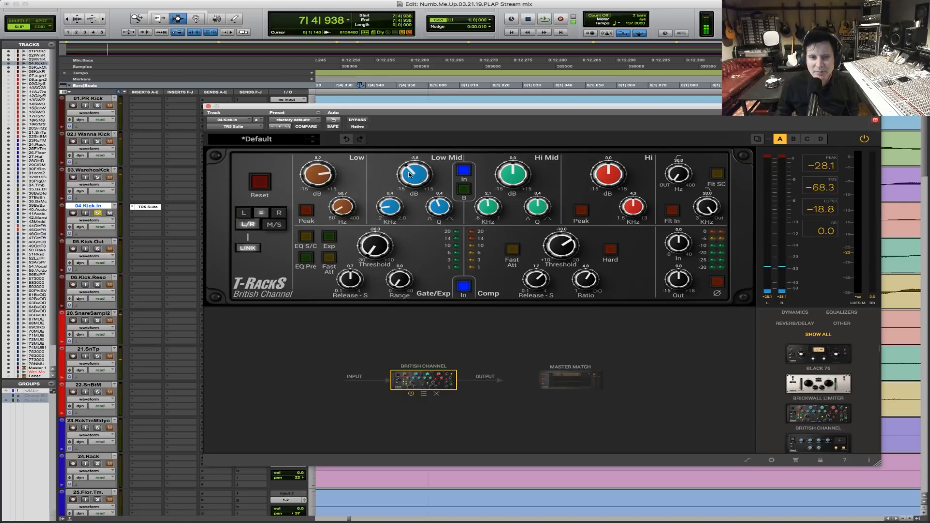
# During playback, boost the British Channel's Hi Mid band at 2.5 kHz and its Hi band at about 7.1 kHz.
pyautogui.press('space')
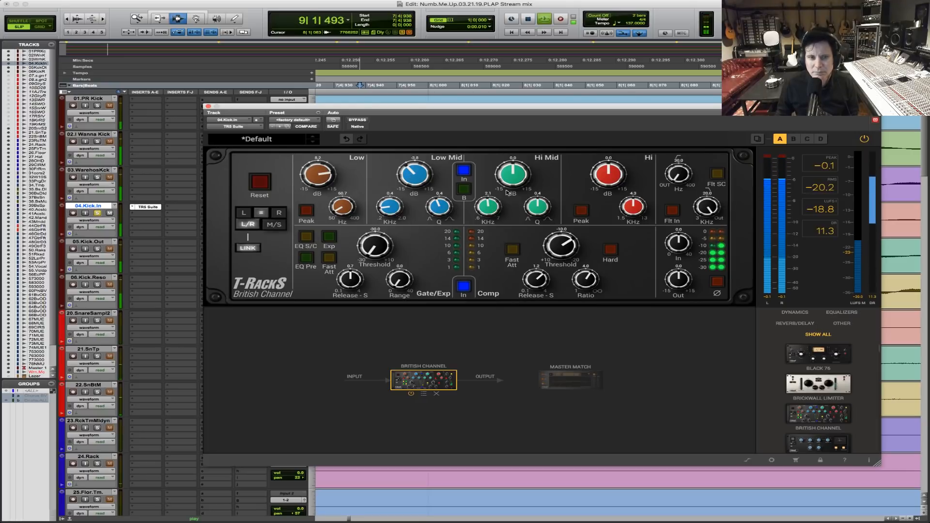
pyautogui.moveTo(513, 173); pyautogui.dragTo(518, 161)
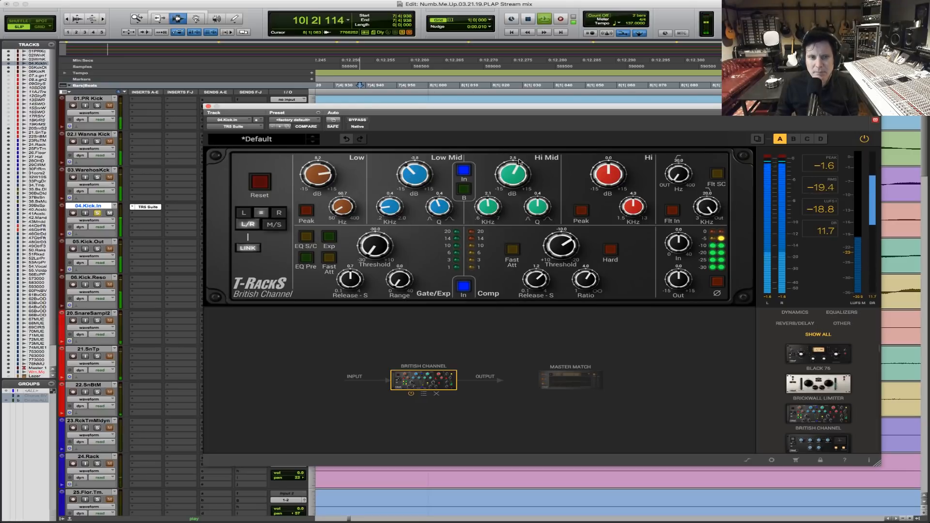
pyautogui.moveTo(491, 208); pyautogui.dragTo(517, 161)
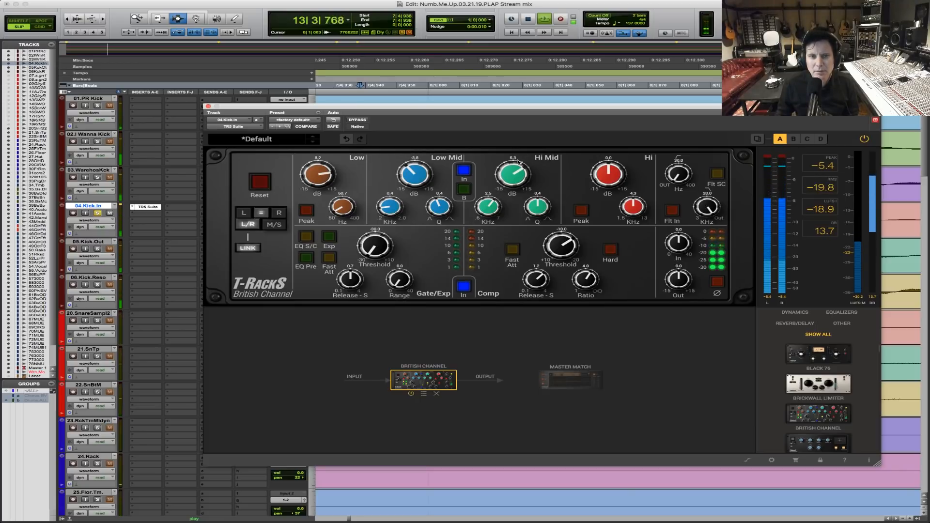
pyautogui.moveTo(644, 213); pyautogui.dragTo(615, 164)
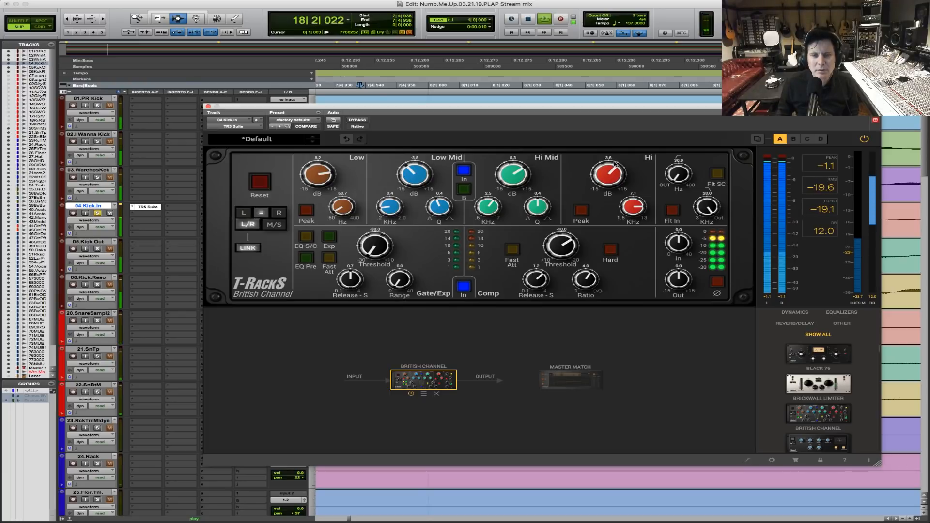
# Compare the kick with the British Channel EQ switched out and back in over two playback passes.
pyautogui.click(466, 172)
pyautogui.click(468, 172)
pyautogui.press('space')
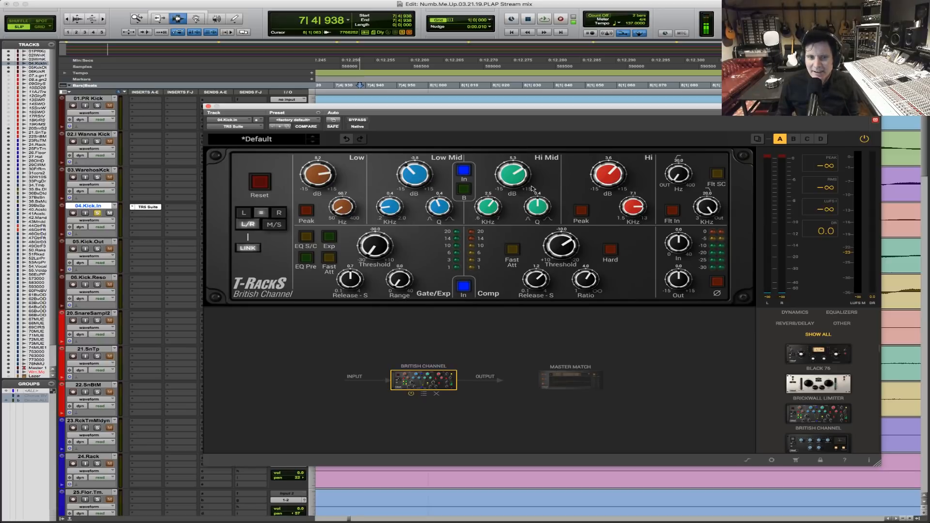
pyautogui.press('space')
pyautogui.click(464, 172)
pyautogui.click(464, 172)
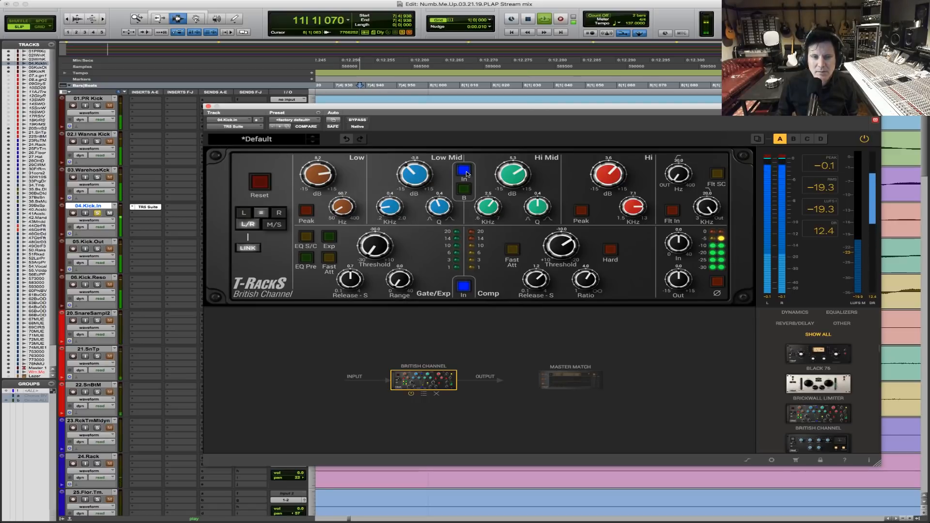
pyautogui.press('space')
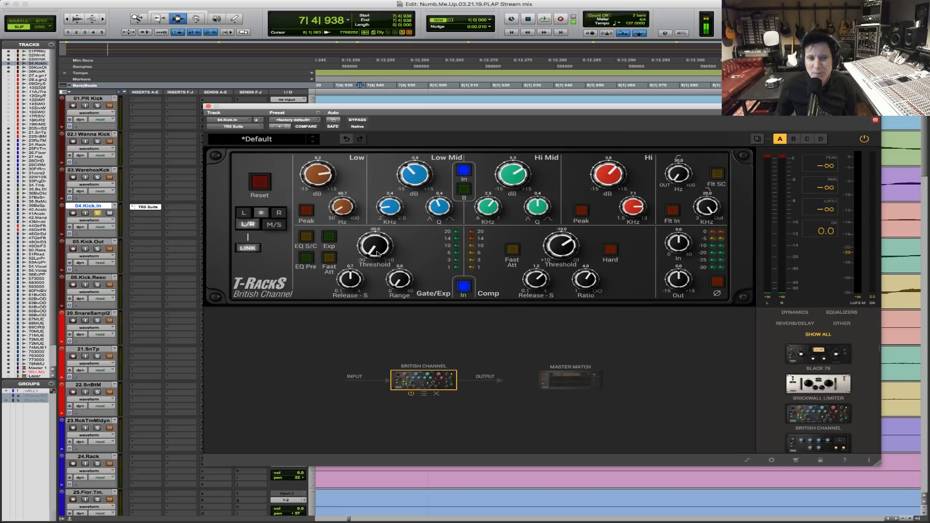
# During playback, adjust the British Channel compressor's threshold and turn on its fast attack, keeping the dynamics section in.
pyautogui.press('space')
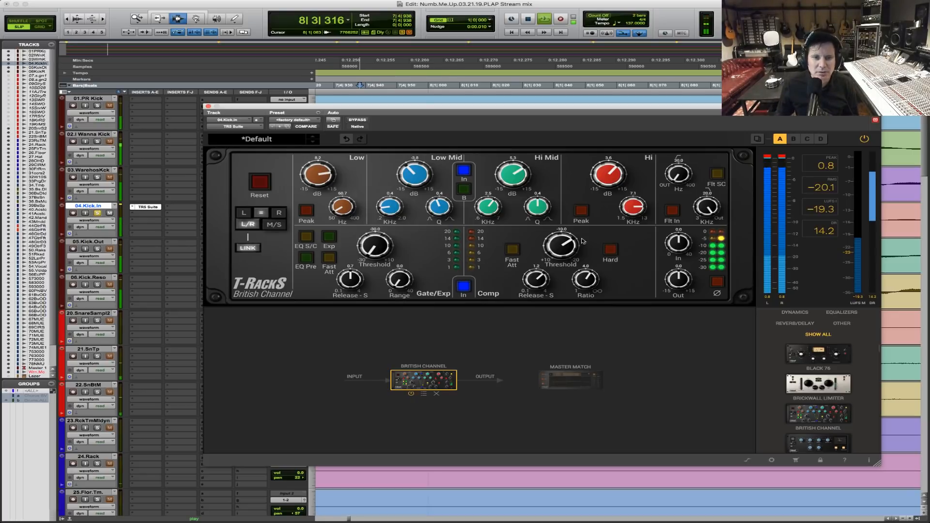
pyautogui.moveTo(572, 246); pyautogui.dragTo(552, 301)
pyautogui.click(464, 285)
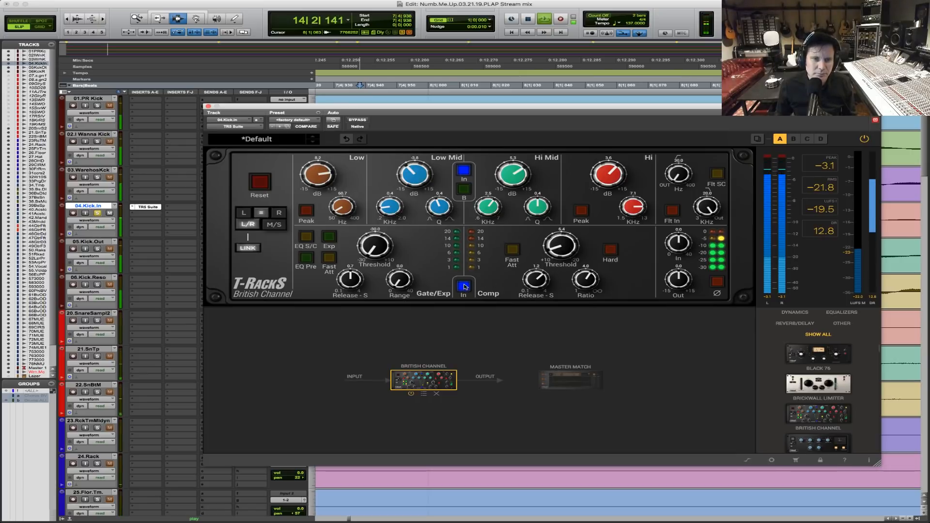
pyautogui.click(610, 250)
pyautogui.click(610, 251)
pyautogui.click(510, 250)
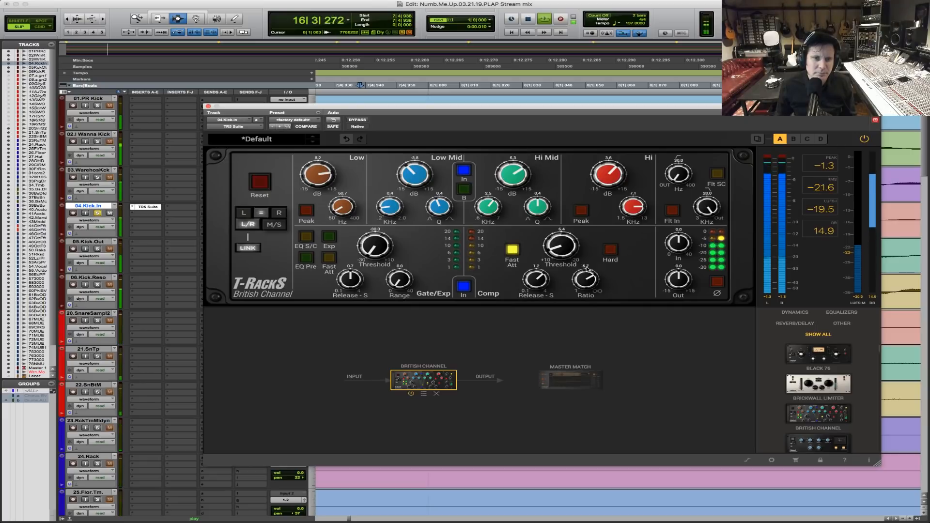
# Fine-tune the compressor's threshold and ratio by ear for light gain reduction, and stop playback.
pyautogui.moveTo(563, 204); pyautogui.dragTo(573, 186)
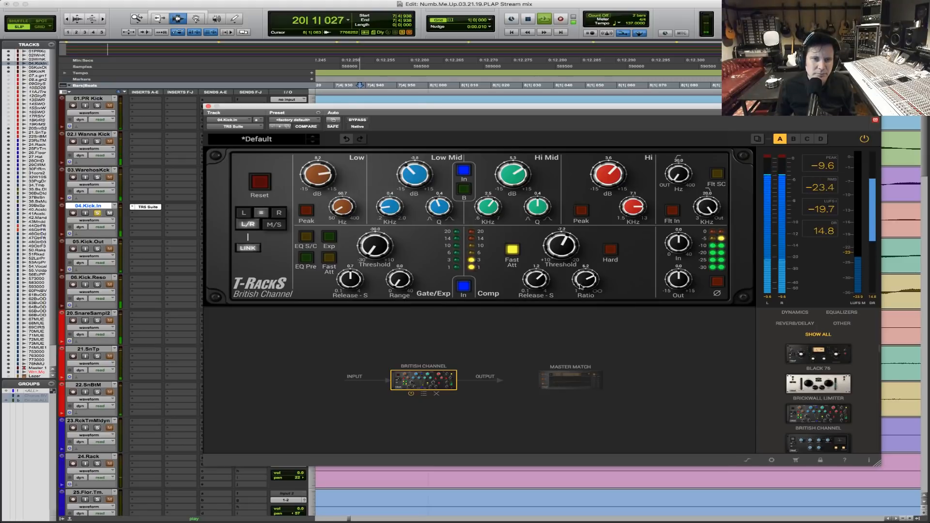
pyautogui.moveTo(582, 280); pyautogui.dragTo(584, 285)
pyautogui.press('space')
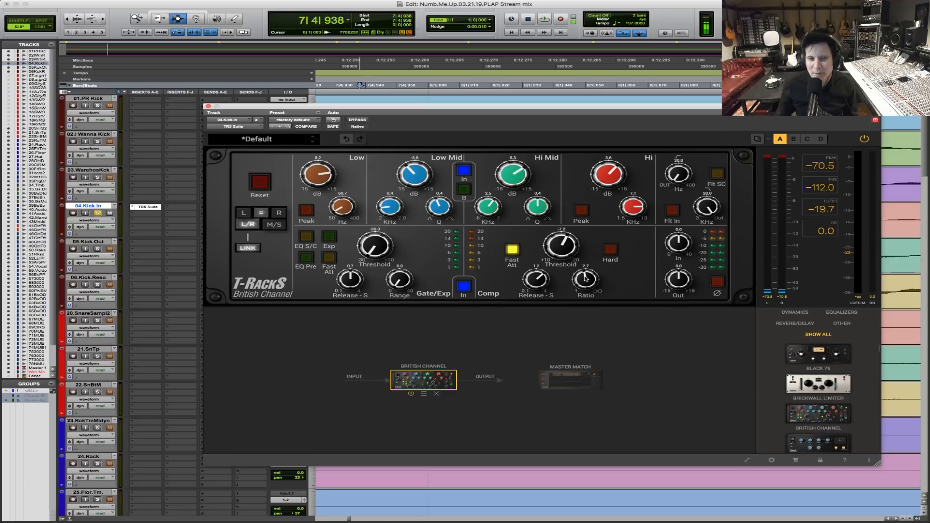
# Compare the kick with the whole plug-in bypassed and with the dynamics section toggled during playback, and stop playback.
pyautogui.press('space')
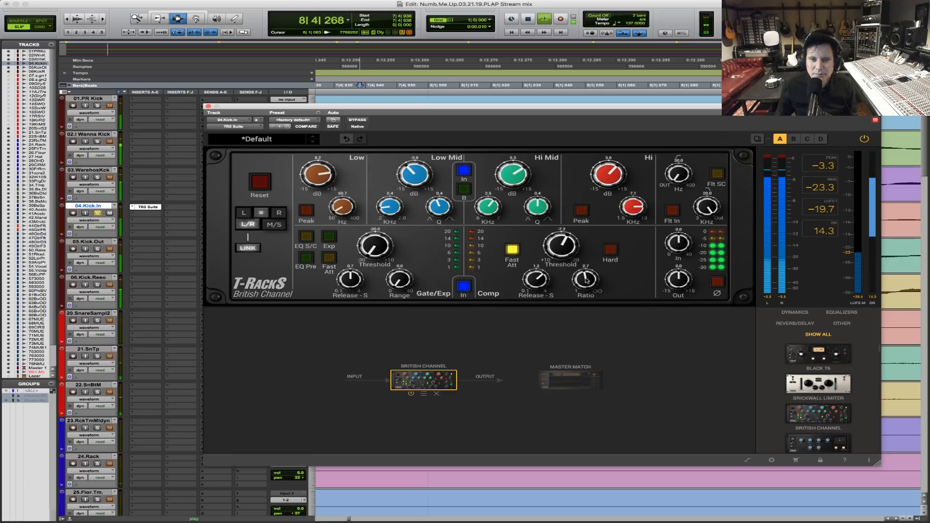
pyautogui.click(364, 120)
pyautogui.click(364, 120)
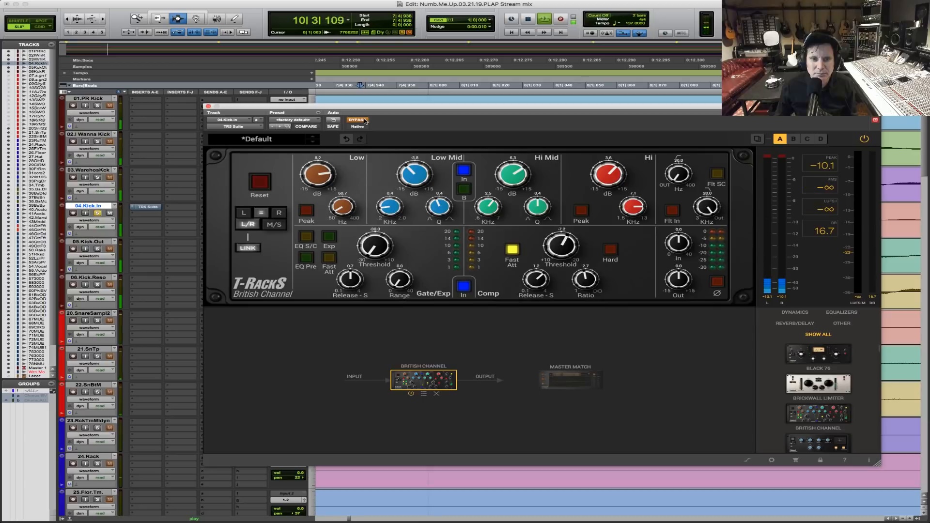
pyautogui.click(465, 285)
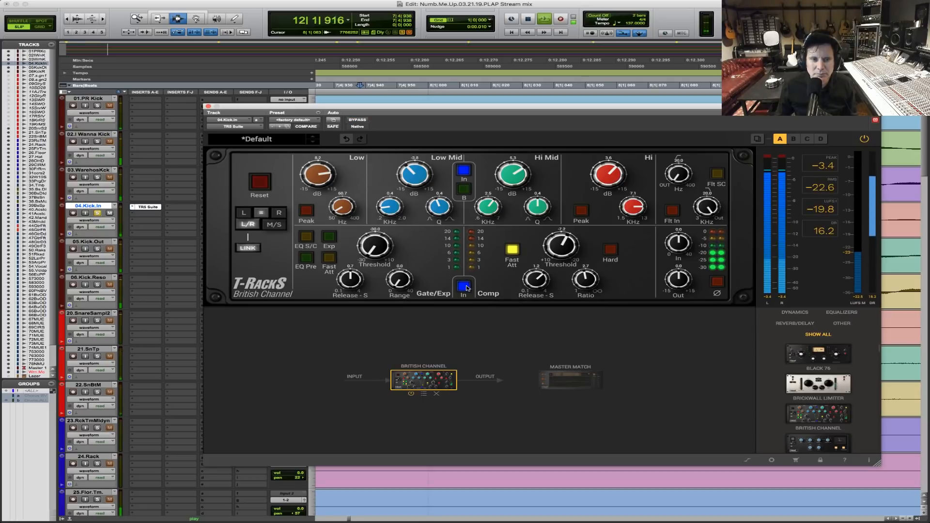
pyautogui.press('space')
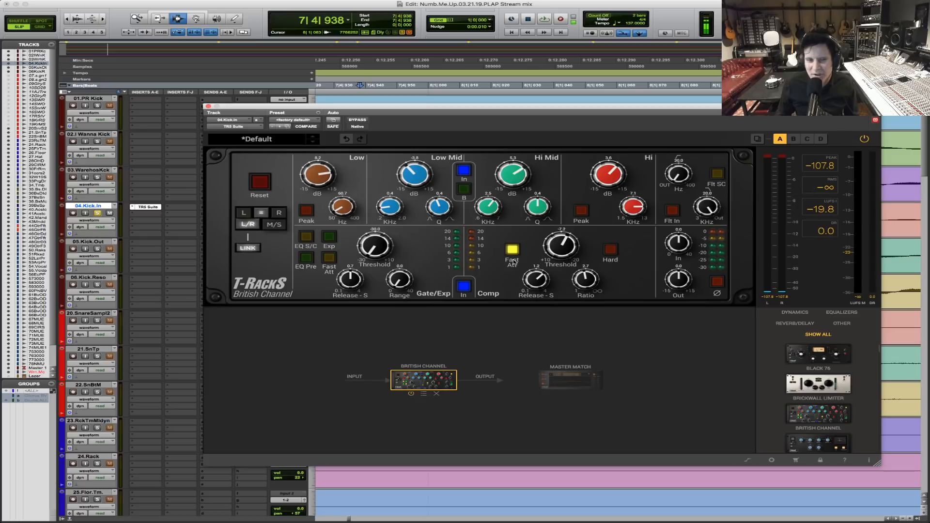
# Compare the compressor's fast attack off and on during playback, leave it on, and stop playback.
pyautogui.press('space')
pyautogui.click(512, 250)
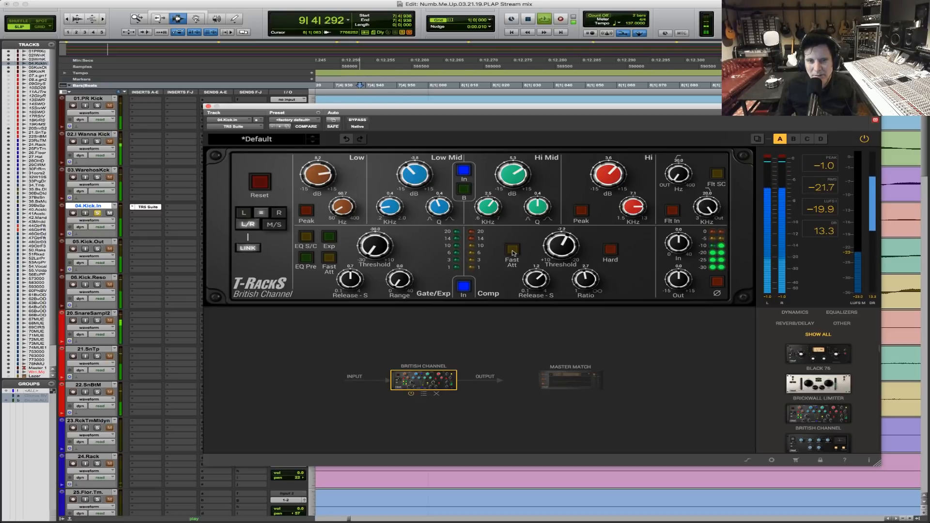
pyautogui.click(512, 251)
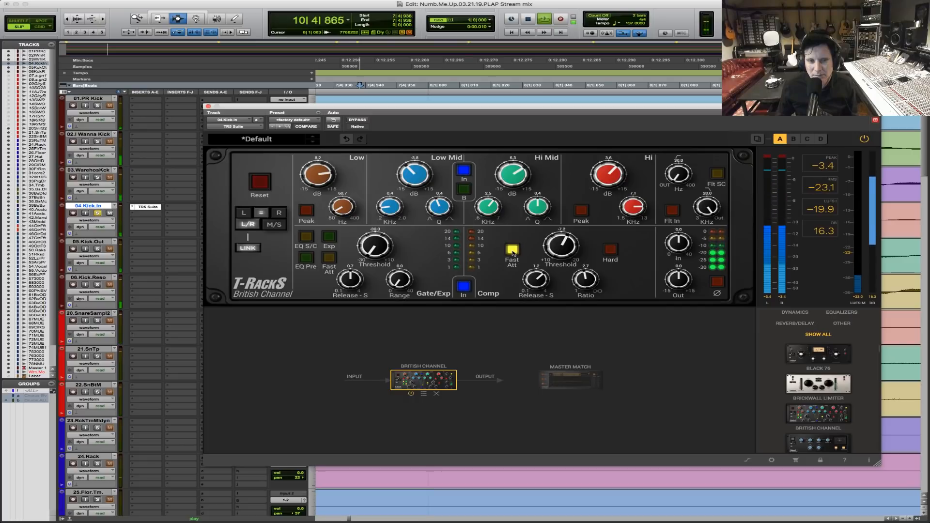
pyautogui.click(512, 250)
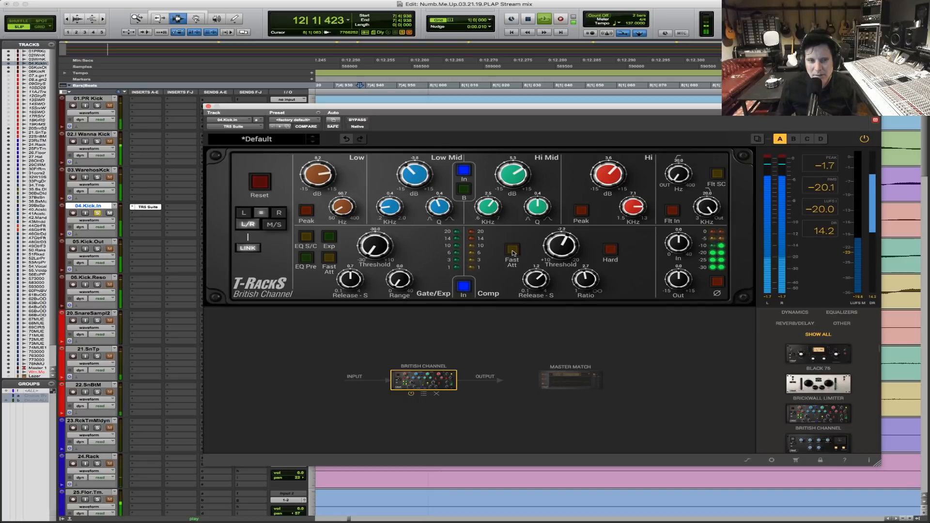
pyautogui.click(512, 251)
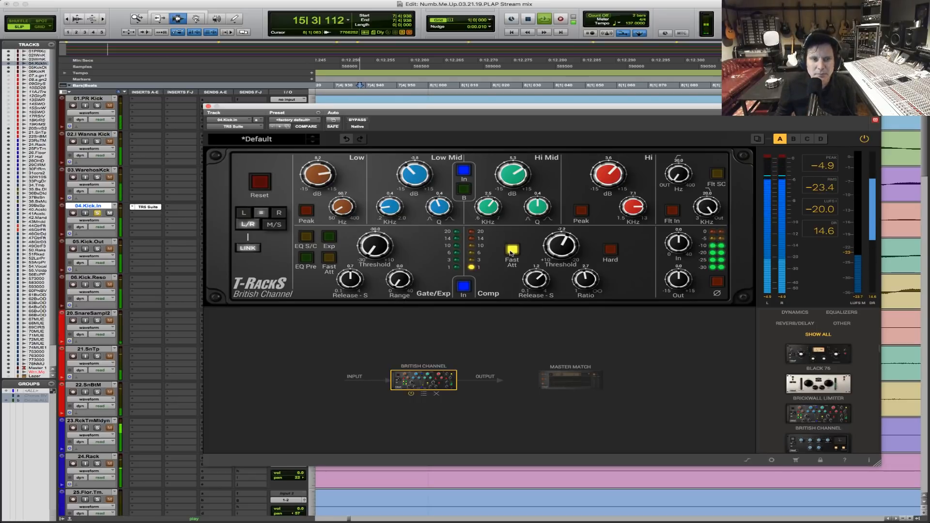
pyautogui.press('space')
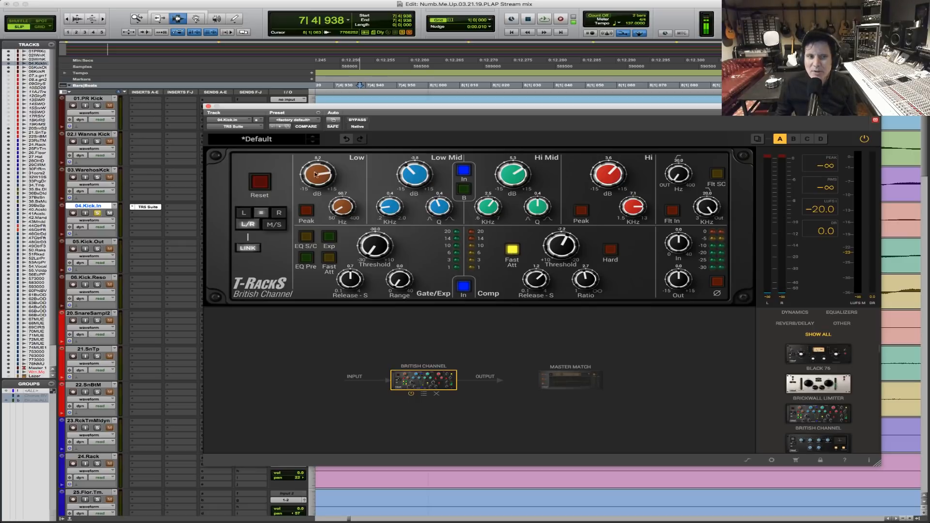
# Raise the British Channel's Low band boost slightly by ear during playback, and stop playback.
pyautogui.press('space')
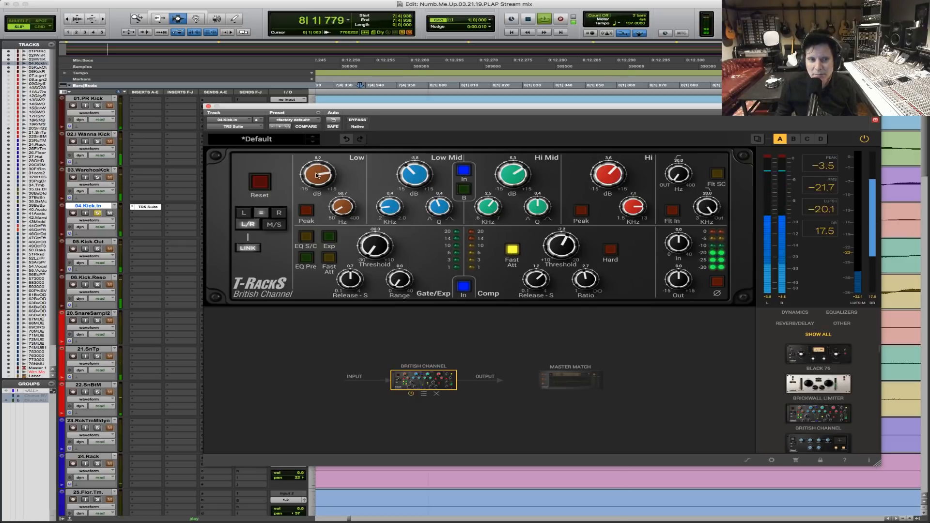
pyautogui.moveTo(317, 175); pyautogui.dragTo(319, 173)
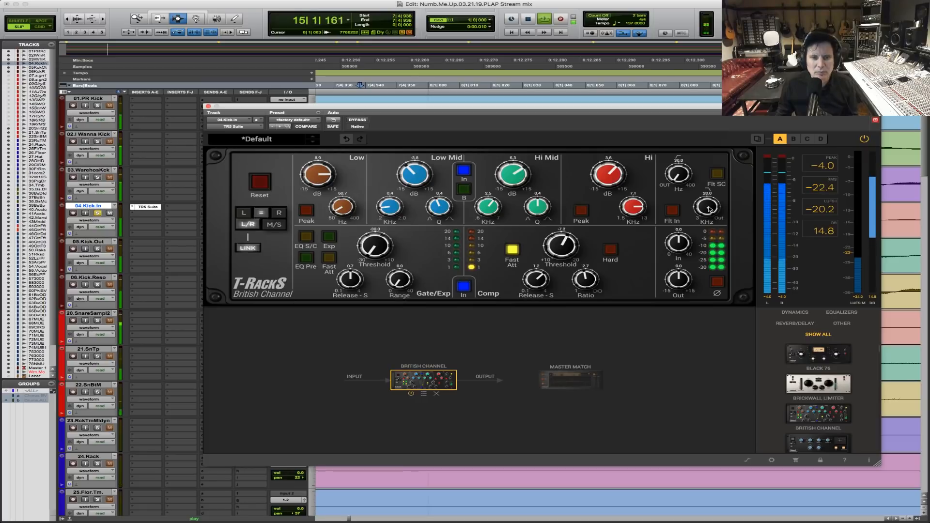
pyautogui.press('space')
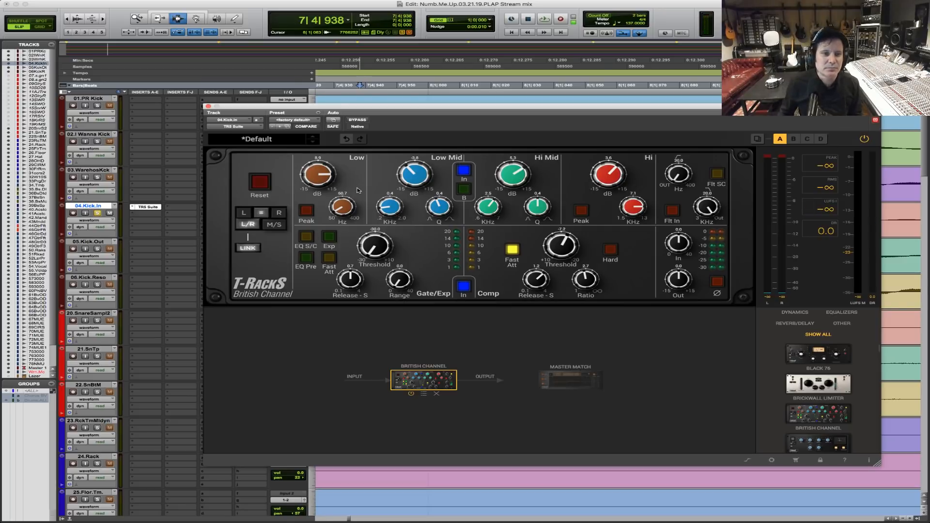
# Compare the kick with the T-RackS plug-in bypassed and active during playback, stop playback, and close the plug-in window.
pyautogui.press('space')
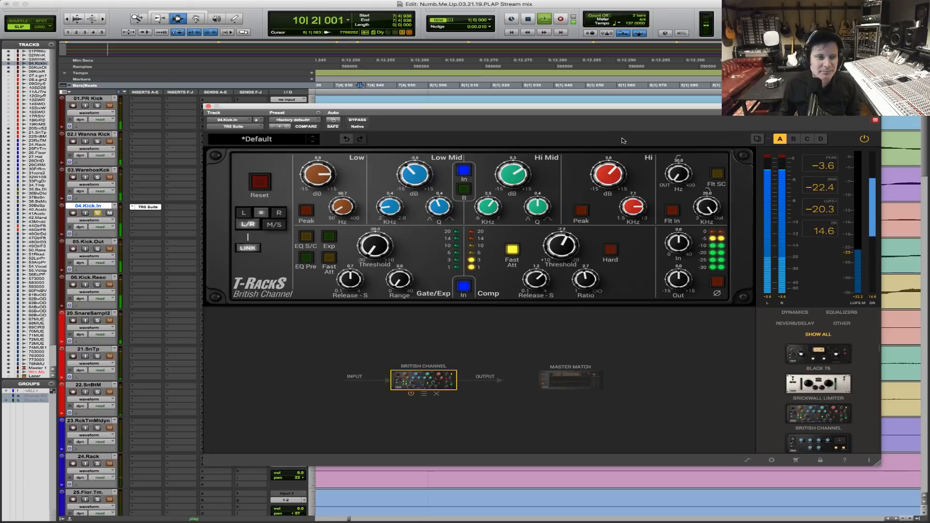
pyautogui.click(358, 120)
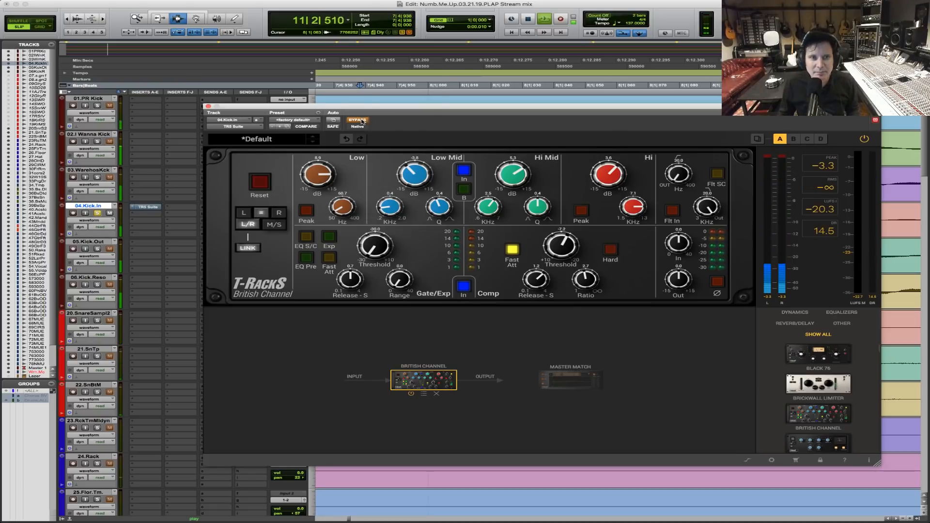
pyautogui.click(360, 121)
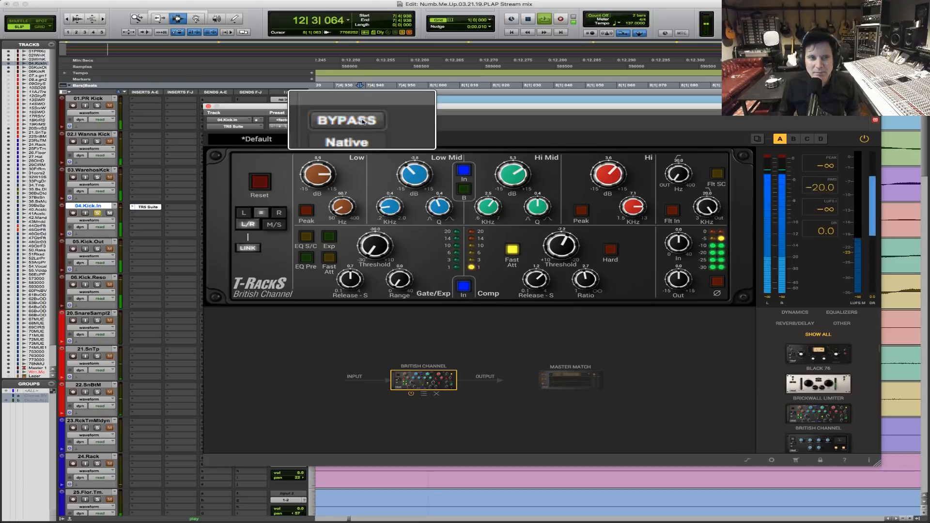
pyautogui.press('space')
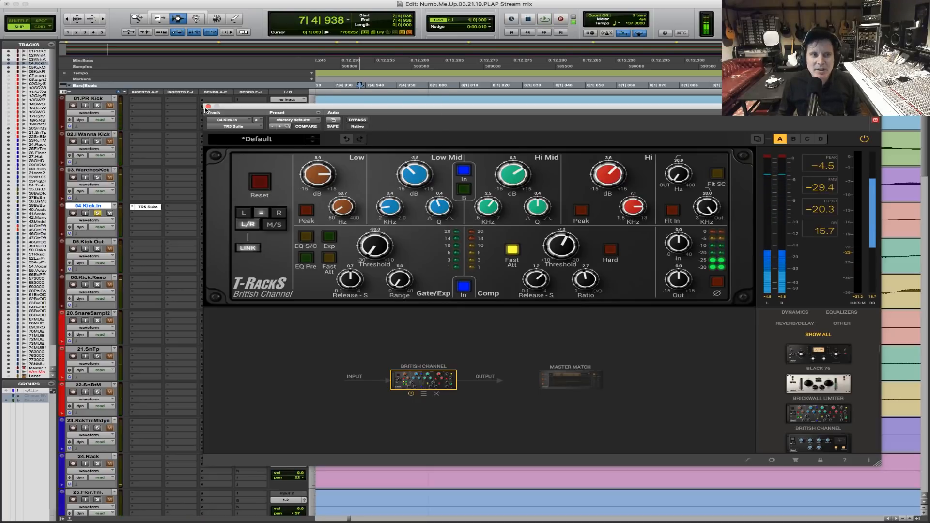
pyautogui.click(208, 106)
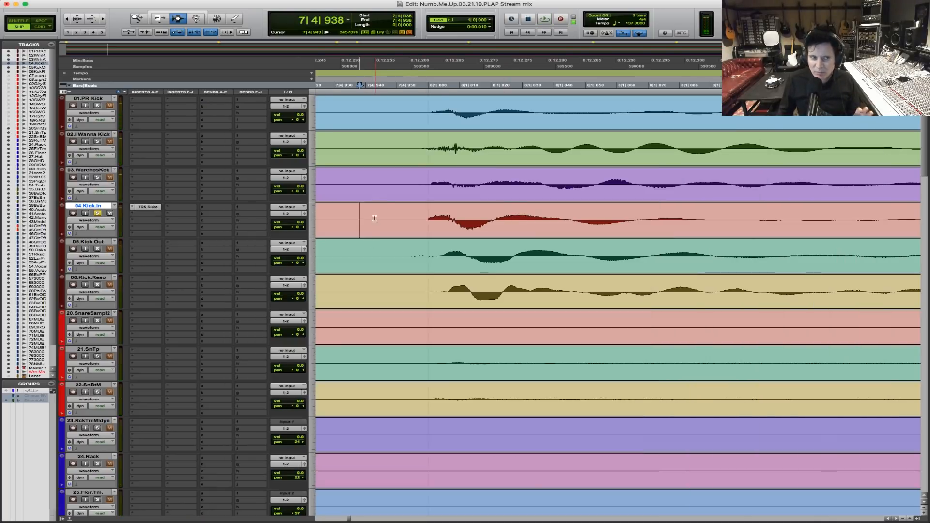
# Solo 05.Kick.Out in place of 04.Kick.In and audition it from just before bar 8.
pyautogui.press('r')
pyautogui.press('r')
pyautogui.press('r')
pyautogui.press('r')
pyautogui.press('r')
pyautogui.press('r')
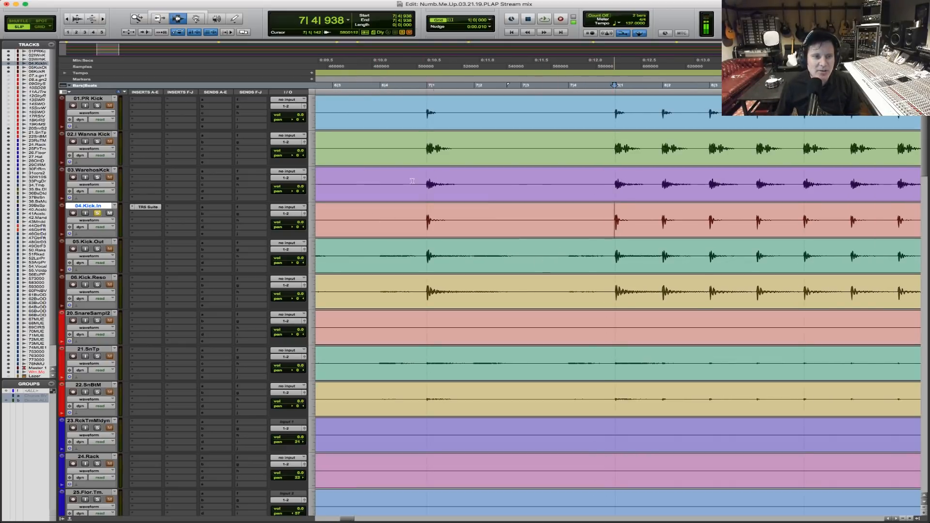
pyautogui.click(97, 249)
pyautogui.click(608, 251)
pyautogui.press('space')
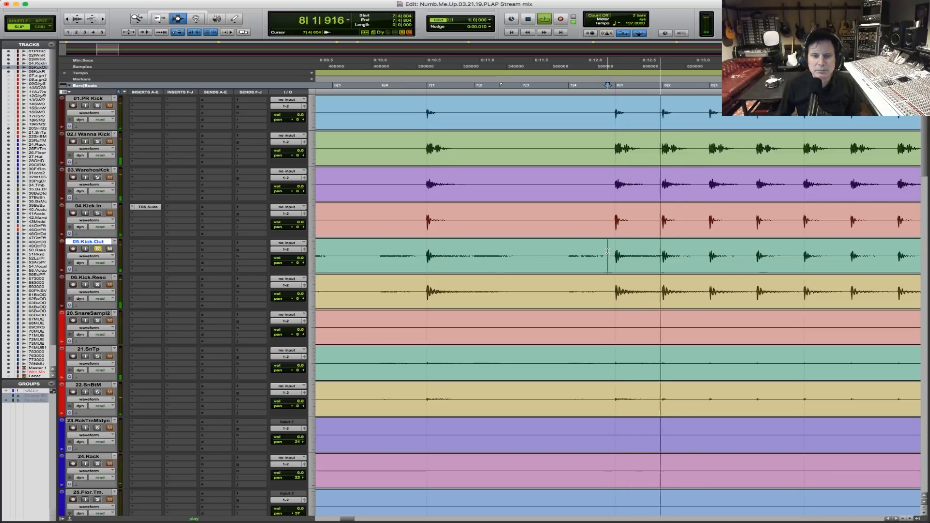
pyautogui.press('space')
pyautogui.press('F5')
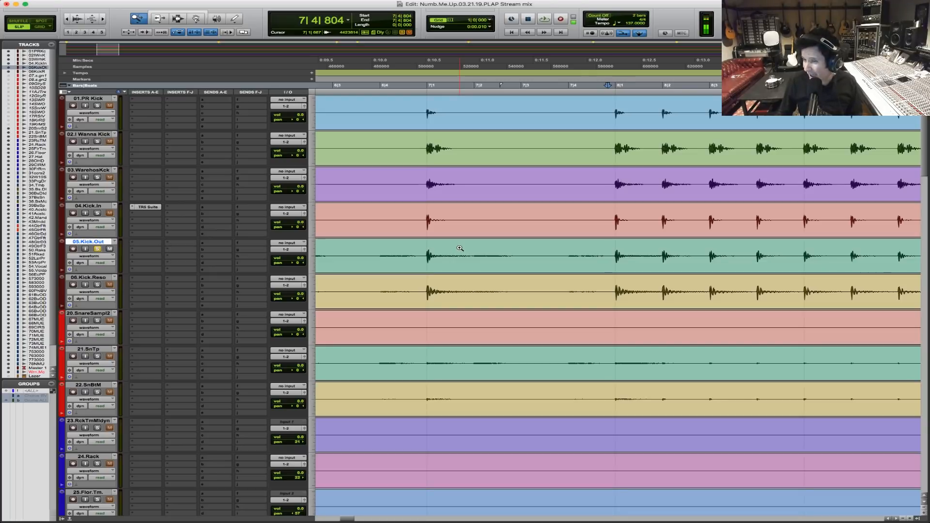
# Audition 05.Kick.Out from just before bar 8, and solo 06.Kick.Reso in its place to audition it from the same point.
pyautogui.press('space')
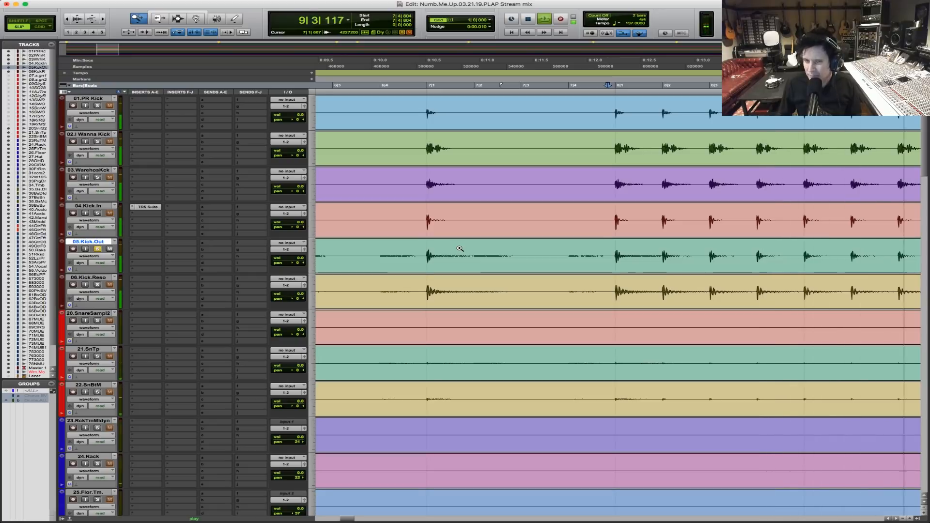
pyautogui.press('space')
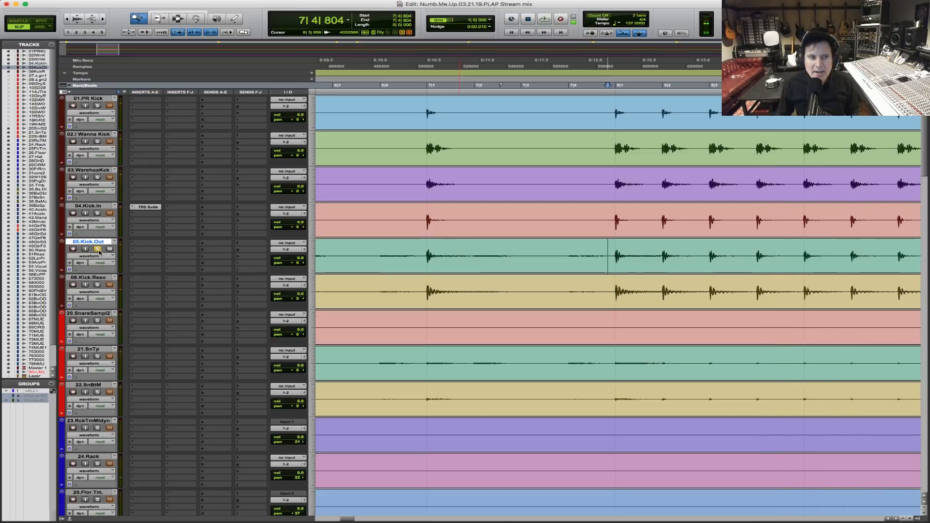
pyautogui.click(98, 284)
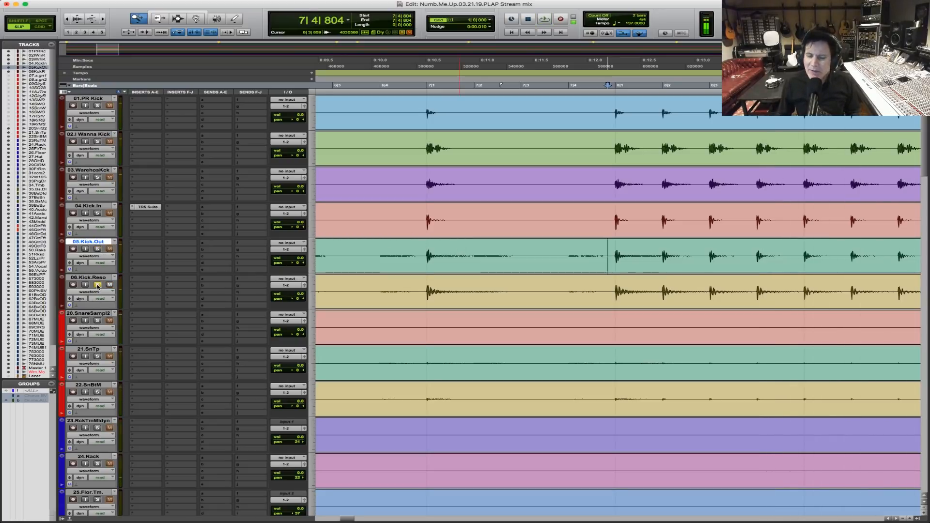
pyautogui.press('space')
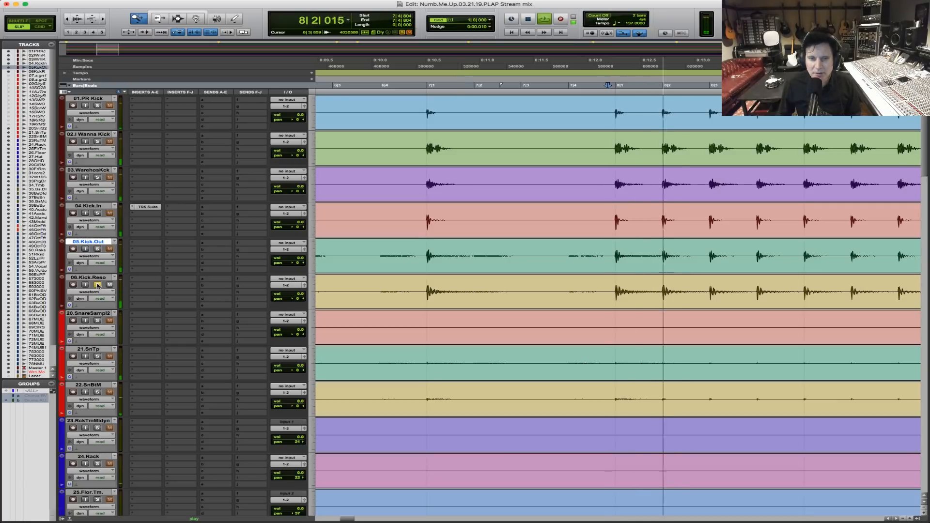
# Solo 05.Kick.Out and 04.Kick.In alongside 06.Kick.Reso, compare the blend with and without 06.Kick.Reso during playback, and stop playback.
pyautogui.press('super+bracketleft')
pyautogui.press('super+bracketleft')
pyautogui.press('super+bracketleft')
pyautogui.press('super+bracketleft')
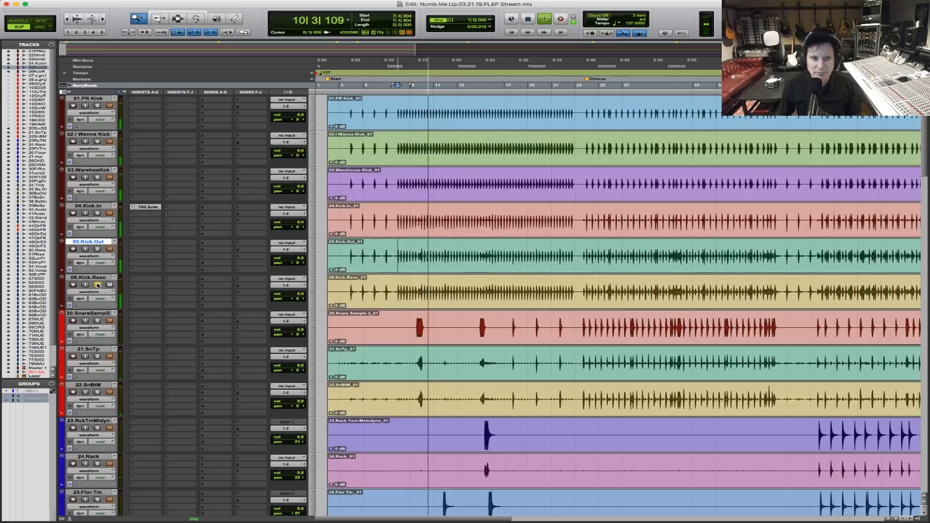
pyautogui.click(97, 249)
pyautogui.click(98, 213)
pyautogui.moveTo(394, 233); pyautogui.dragTo(530, 223)
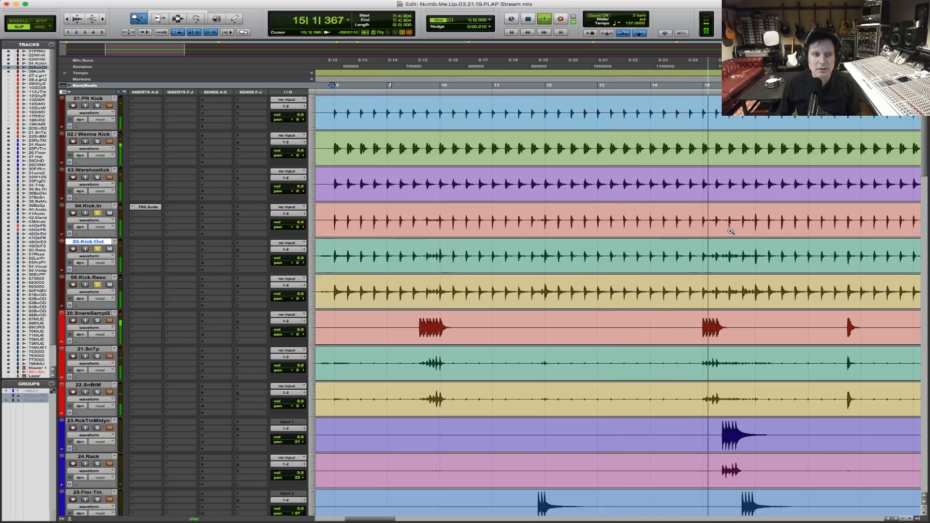
pyautogui.press('F7')
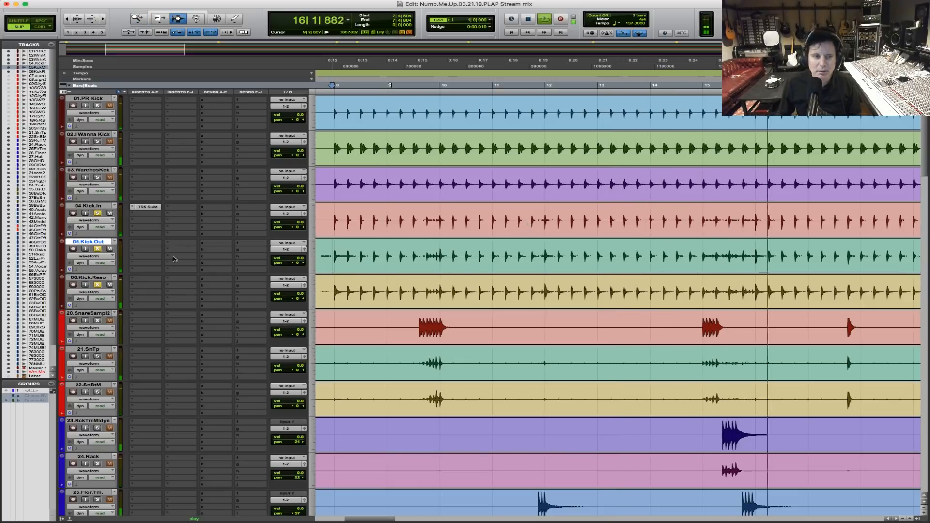
pyautogui.click(97, 284)
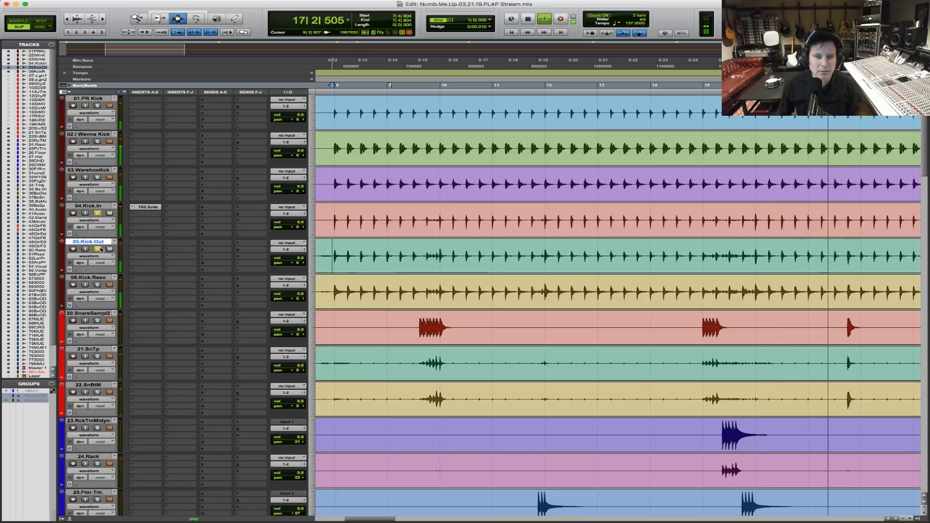
pyautogui.press('space')
# Lower the 06.Kick.Reso volume to -7.3 dB and audition the three kick mics together from just before bar 8.
pyautogui.click(300, 295)
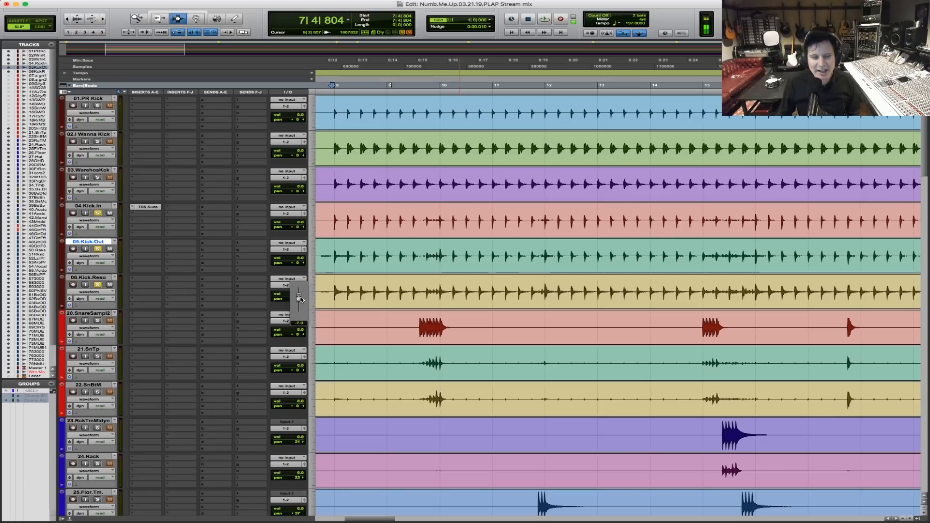
pyautogui.moveTo(301, 299); pyautogui.dragTo(300, 299)
pyautogui.press('space')
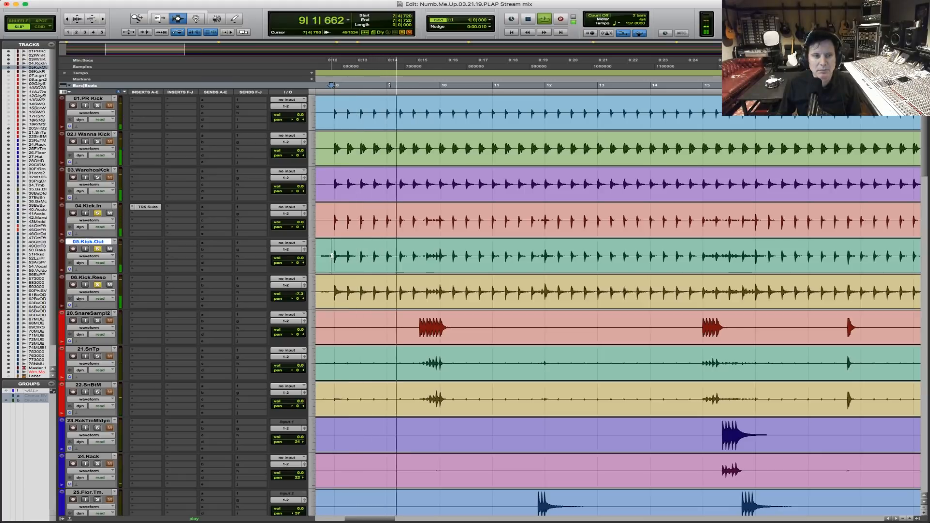
pyautogui.press('space')
# Select the time gap between the 04.Kick.In and 05.Kick.Out waveforms at the bar 8 hit and switch the main time scale to samples.
pyautogui.press('F5')
pyautogui.moveTo(326, 221); pyautogui.dragTo(348, 223)
pyautogui.press('F5')
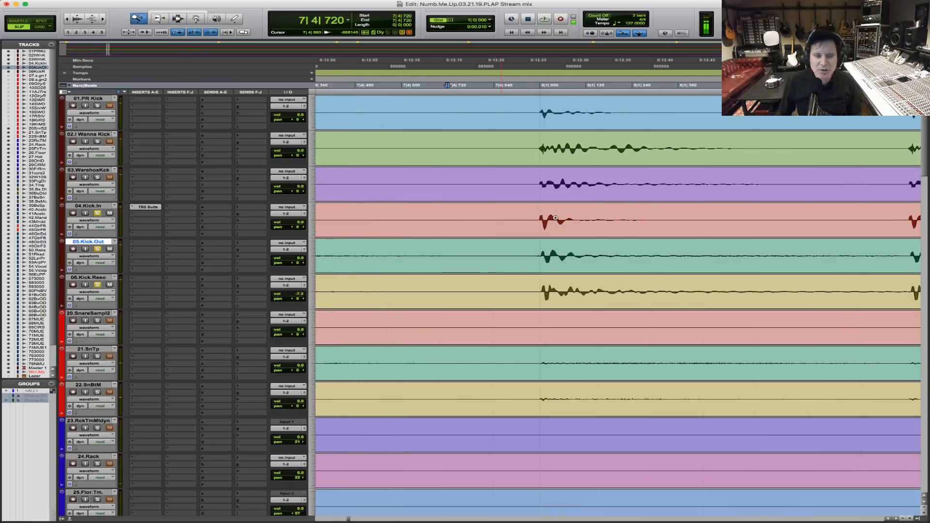
pyautogui.moveTo(510, 220); pyautogui.dragTo(624, 220)
pyautogui.press('F5')
pyautogui.moveTo(456, 221); pyautogui.dragTo(706, 192)
pyautogui.moveTo(472, 229); pyautogui.dragTo(494, 262)
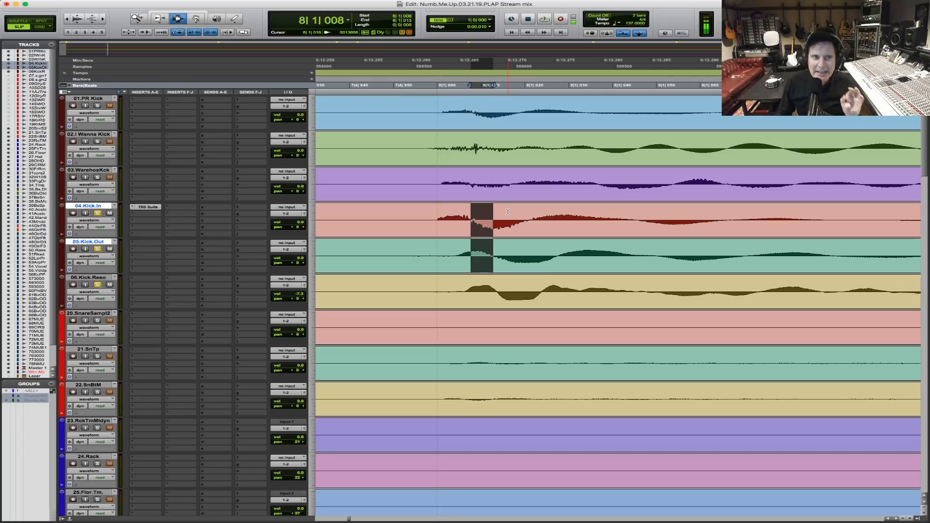
pyautogui.click(114, 68)
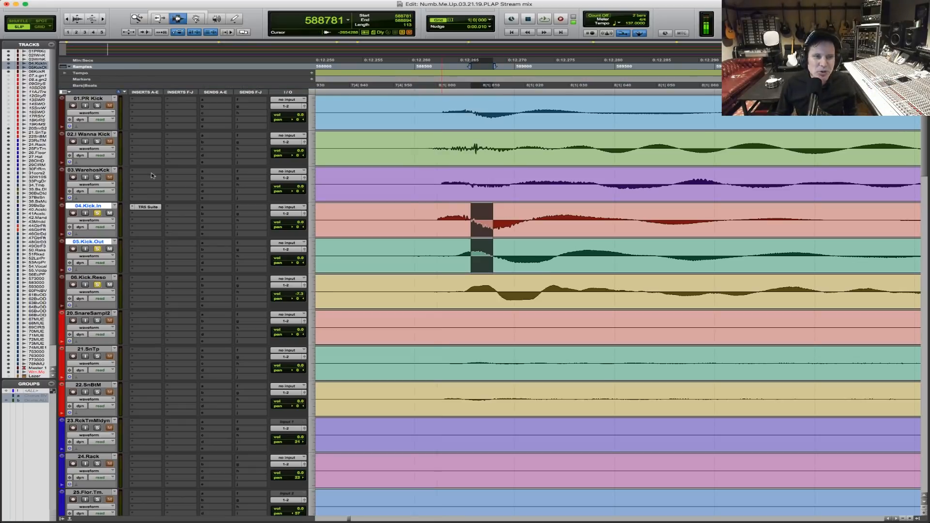
# Insert a mono Time Adjuster below the T-RackS suite on 04.Kick.In and set its delay to 113 samples.
pyautogui.click(141, 218)
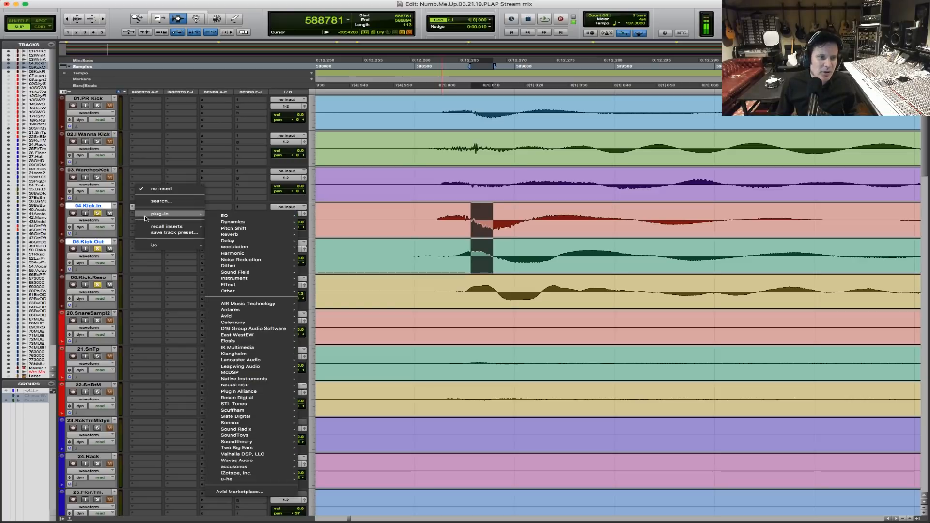
pyautogui.moveTo(238, 241)
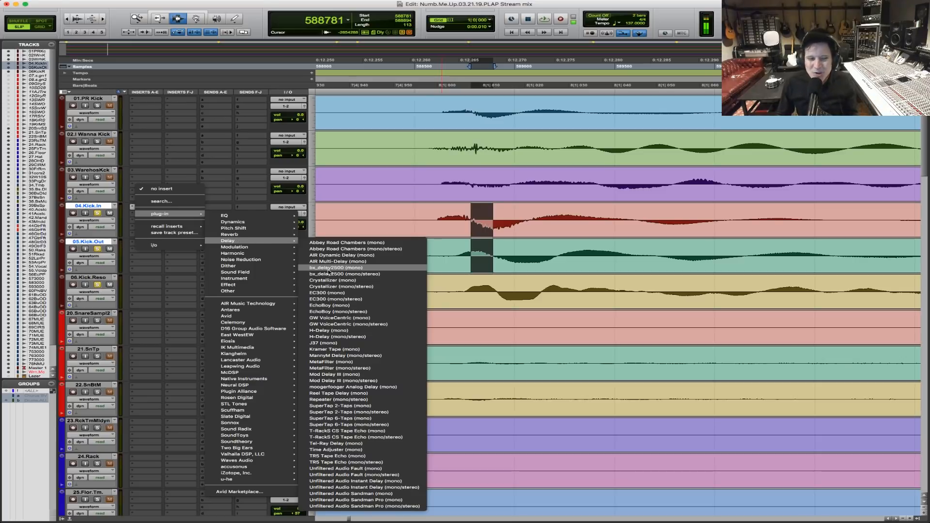
pyautogui.click(364, 456)
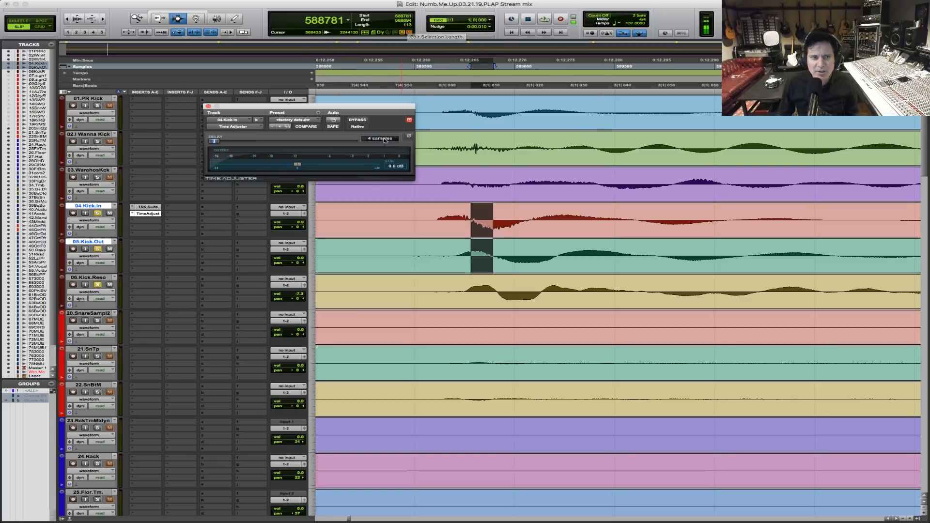
pyautogui.click(382, 138)
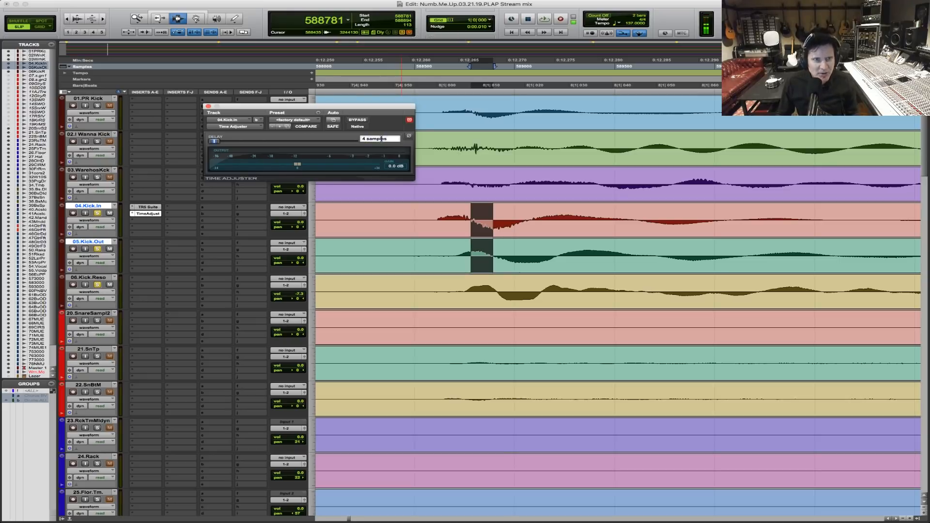
pyautogui.write('113')
pyautogui.press('Return')
# Compare the kick mics with the Time Adjuster bypassed and active from just before bar 8, stop playback, and close the plug-in window.
pyautogui.click(386, 229)
pyautogui.press('space')
pyautogui.press('r')
pyautogui.press('r')
pyautogui.press('r')
pyautogui.press('r')
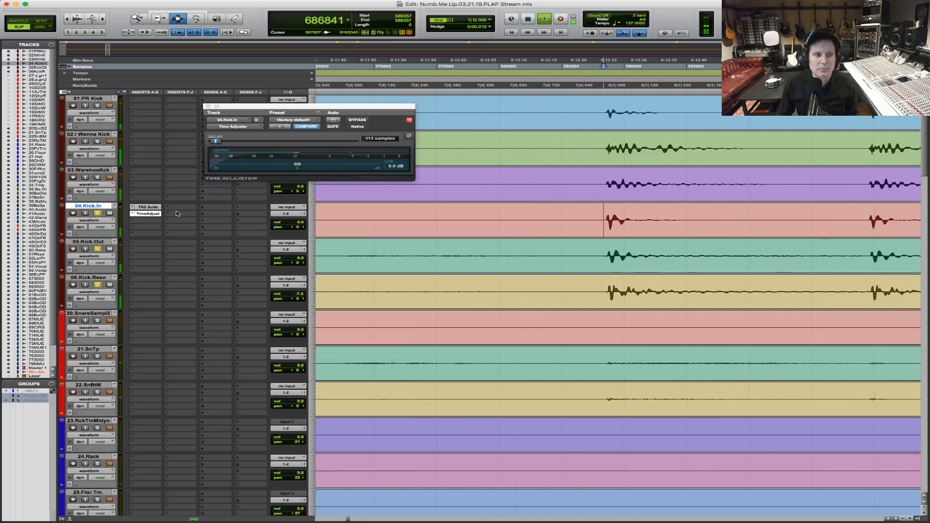
pyautogui.click(358, 120)
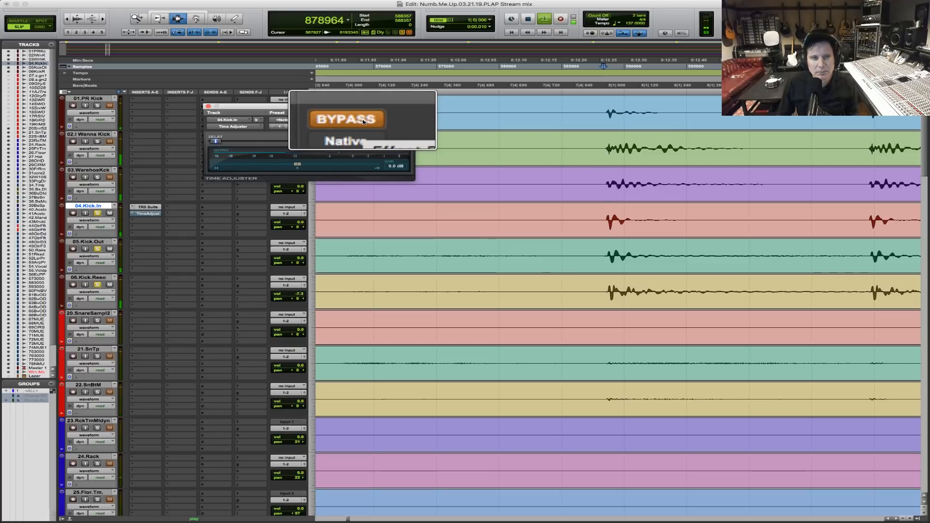
pyautogui.click(362, 120)
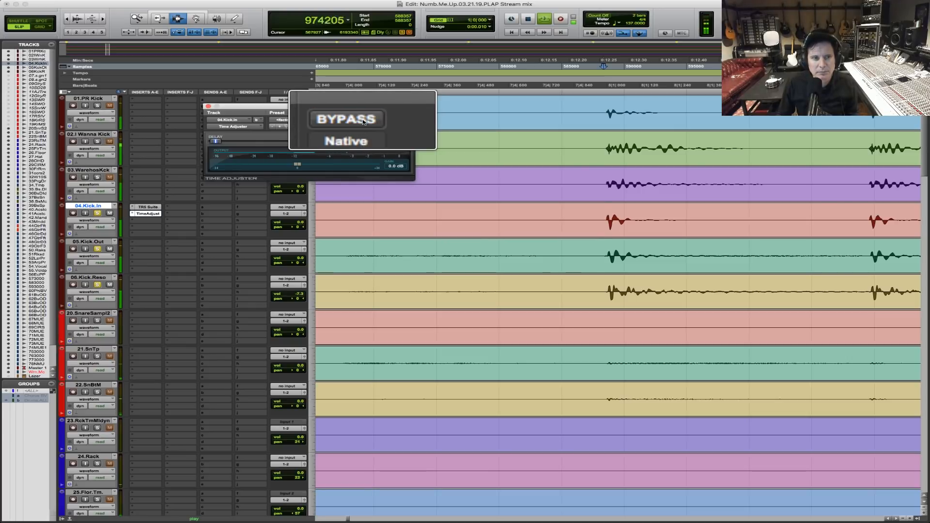
pyautogui.press('space')
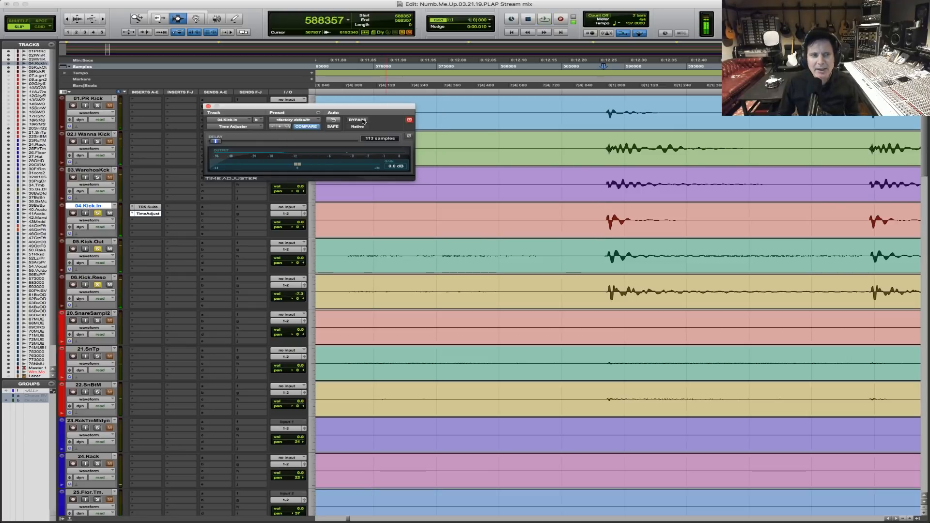
pyautogui.click(208, 106)
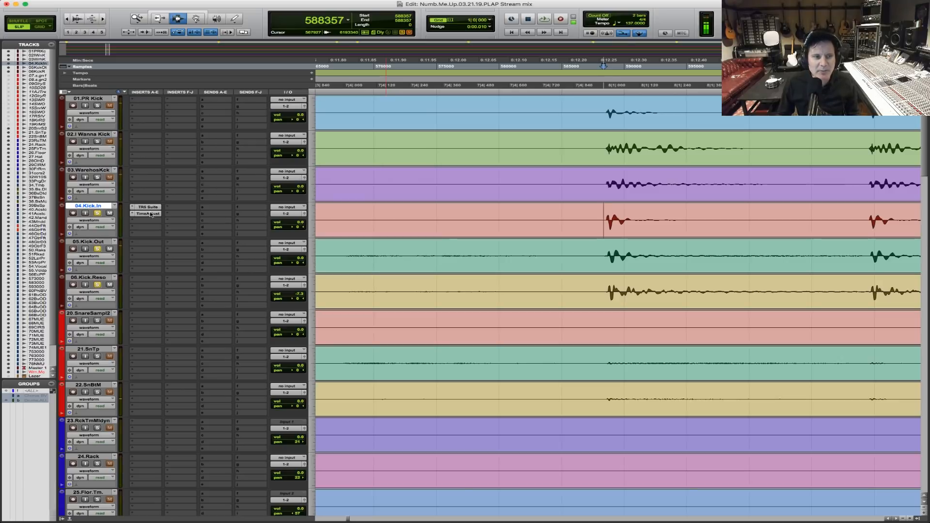
# Copy the Time Adjuster from 04.Kick.In to 01.PR Kick, 02.I Wanna Kick and 03.WarehosKck, and audition the soloed kick mics from before bar 8.
pyautogui.moveTo(150, 215); pyautogui.dragTo(152, 105)
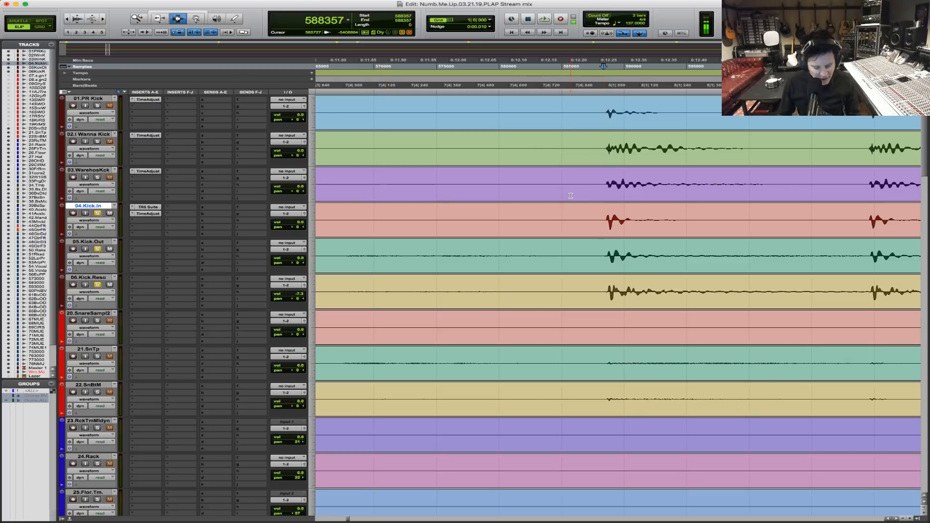
pyautogui.press('r')
pyautogui.press('r')
pyautogui.press('r')
pyautogui.press('r')
pyautogui.press('F5')
pyautogui.moveTo(595, 226); pyautogui.dragTo(663, 228)
pyautogui.click(506, 224)
pyautogui.press('space')
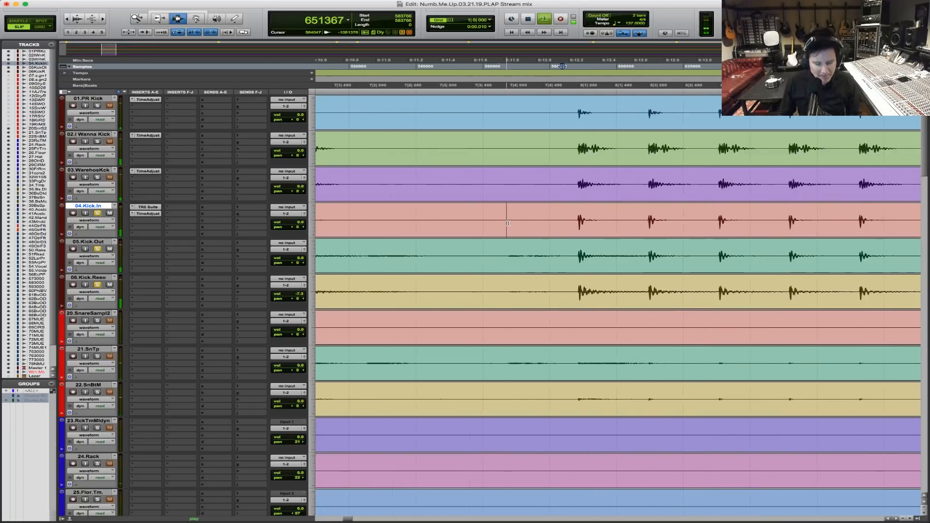
pyautogui.press('r')
pyautogui.press('r')
pyautogui.press('r')
pyautogui.press('r')
pyautogui.press('r')
pyautogui.press('space')
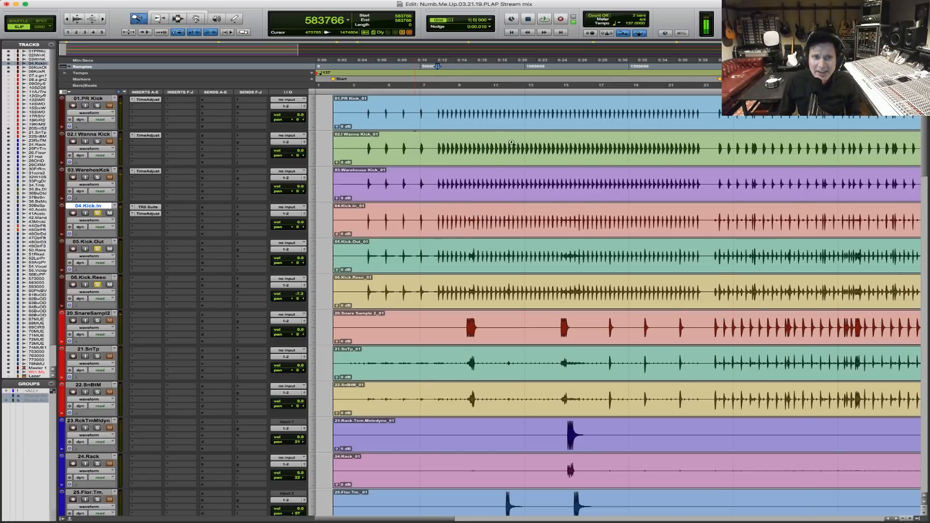
# Place the playback start before bar 8 across 01.PR Kick and 02.I Wanna Kick, and audition 01.PR Kick soloed with the kick mics.
pyautogui.scroll(5, 435, 138)
pyautogui.click(446, 120)
pyautogui.hotkey('shift', ';')
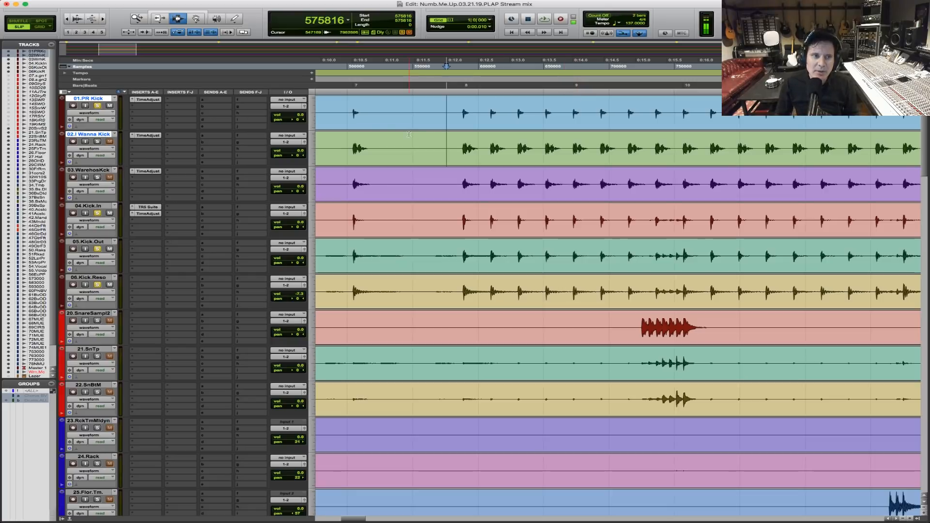
pyautogui.press('space')
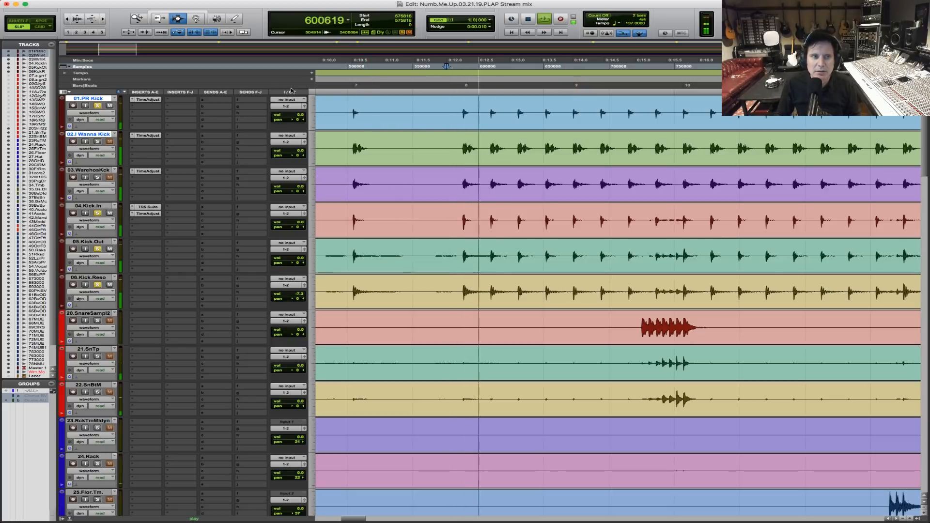
pyautogui.press('space')
# Solo only 01.PR Kick, audition it twice from just before bar 8, and stop playback.
pyautogui.click(98, 106)
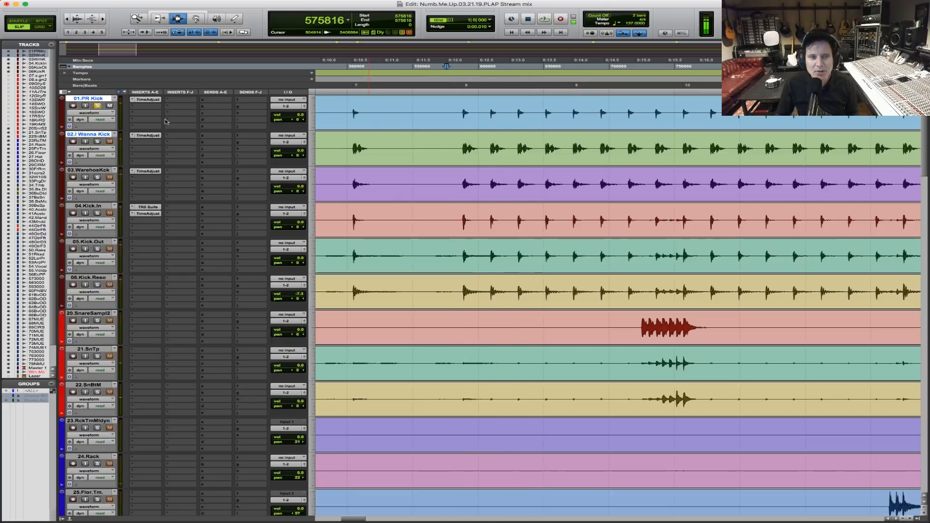
pyautogui.click(457, 110)
pyautogui.press('space')
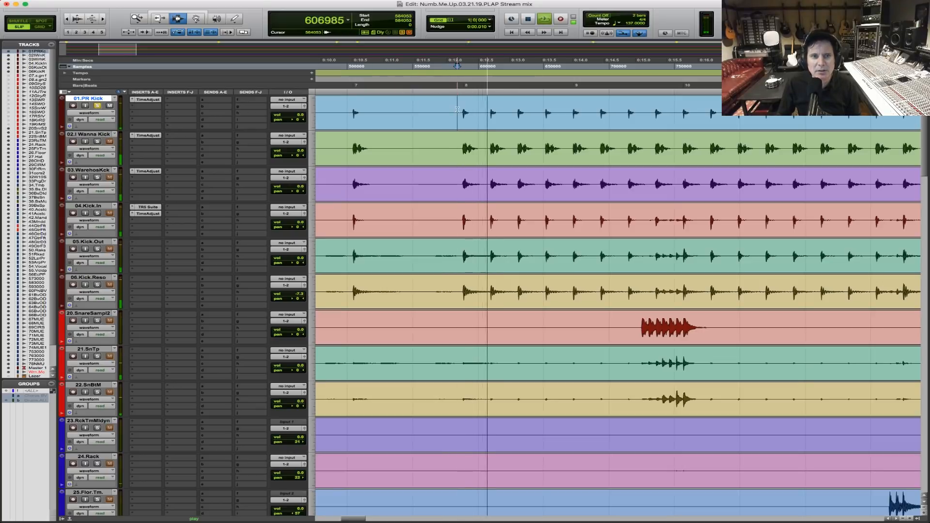
pyautogui.press('space')
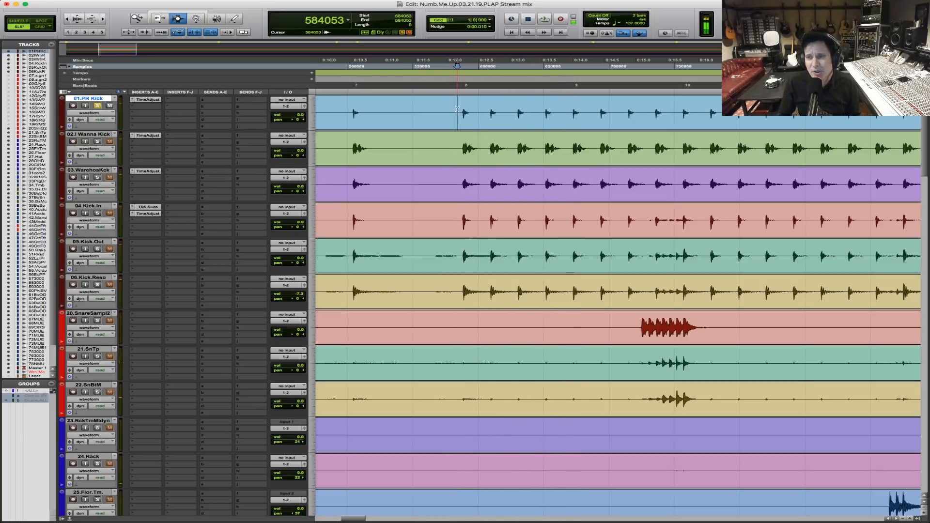
pyautogui.press('space')
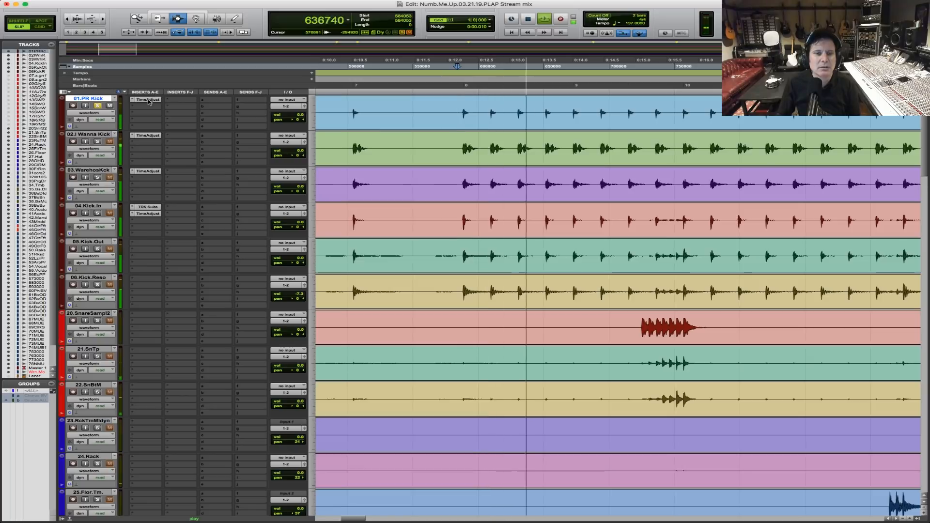
pyautogui.press('space')
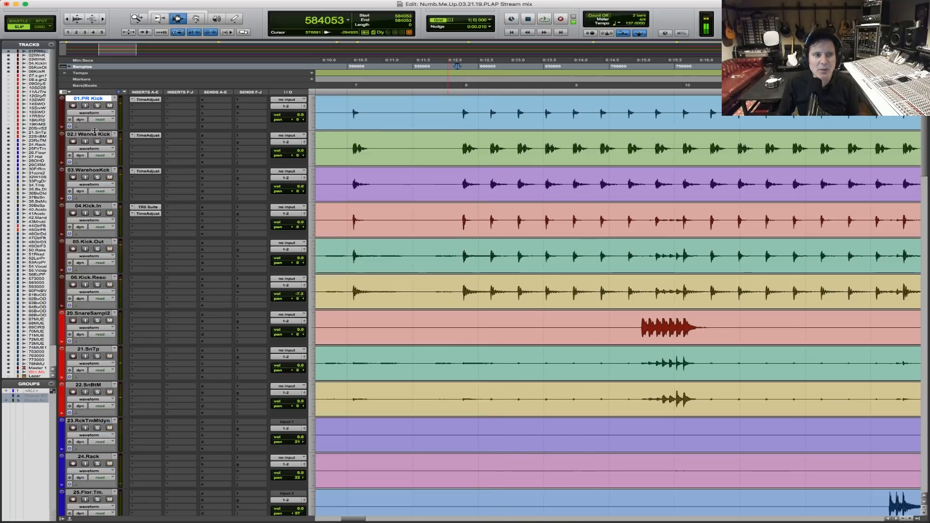
# Solo 02.I Wanna Kick in place of 01.PR Kick and audition it from just before bar 8.
pyautogui.click(97, 141)
pyautogui.press('space')
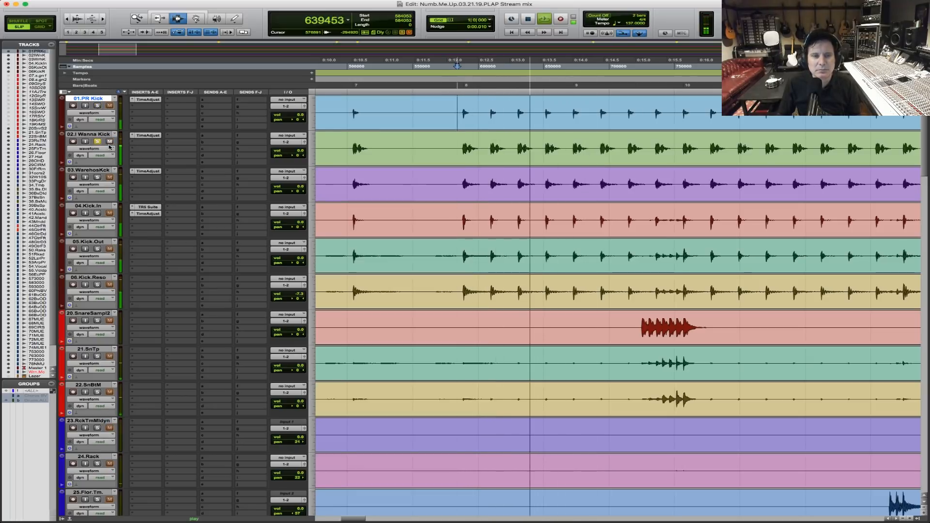
pyautogui.press('space')
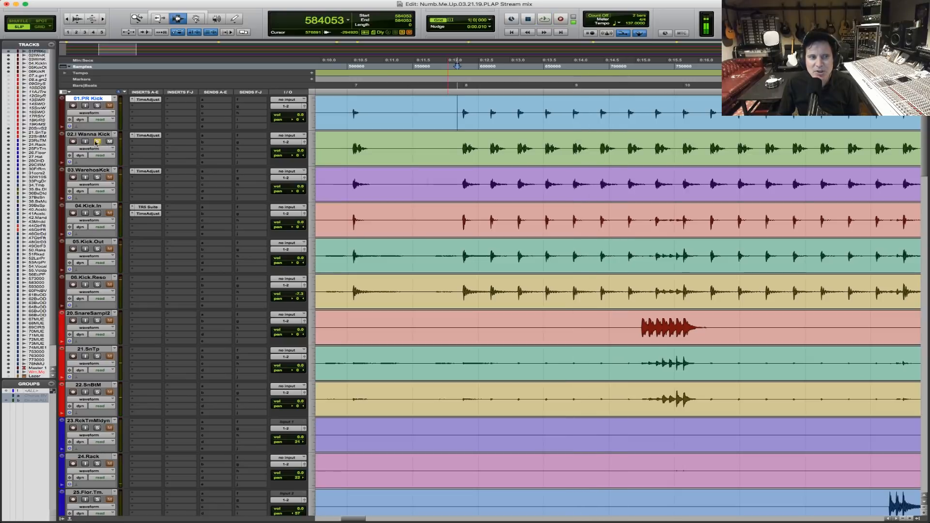
# Solo 03.WarehosKck in place of 02.I Wanna Kick and audition it from just before bar 8.
pyautogui.click(97, 141)
pyautogui.click(97, 177)
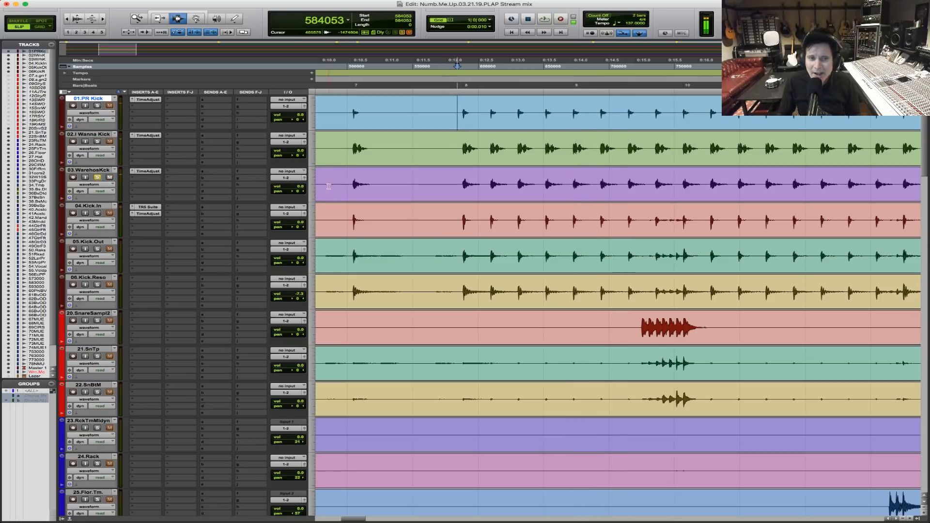
pyautogui.click(455, 179)
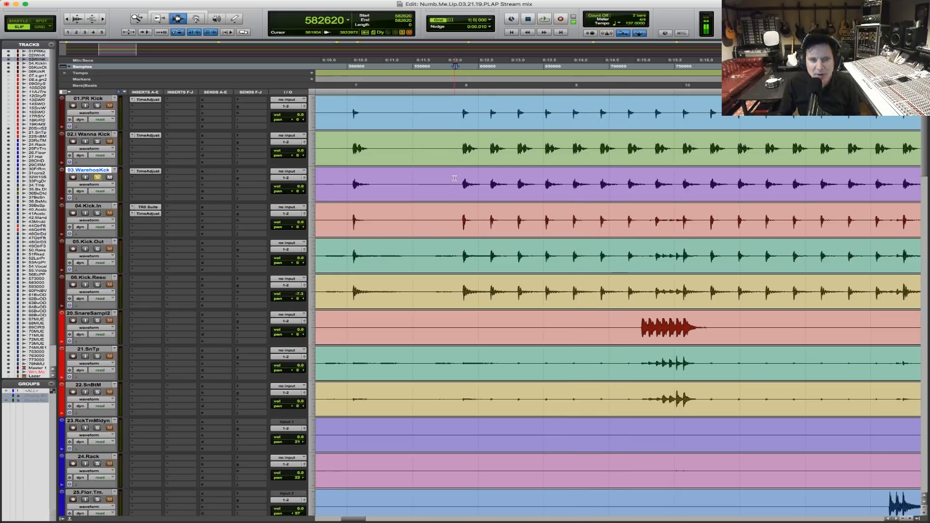
pyautogui.press('space')
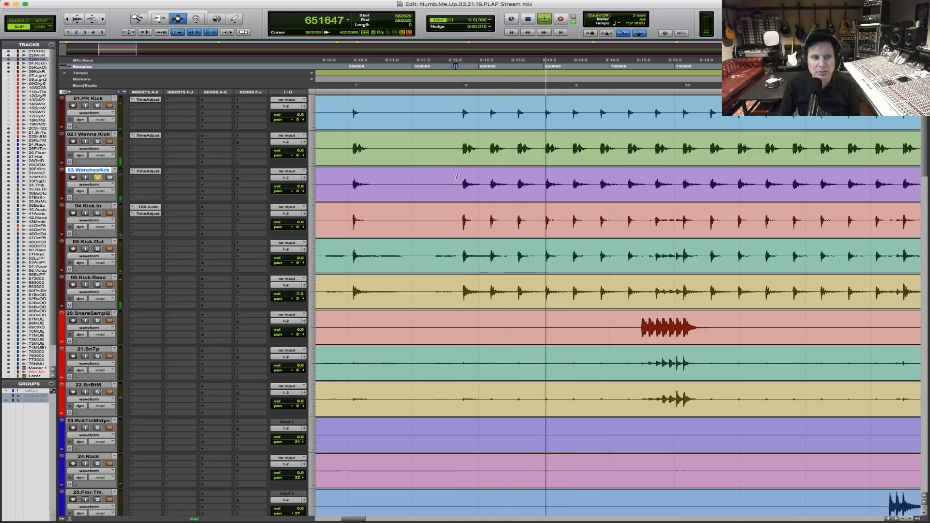
# Add all the other kick sample and kick mic tracks to the solo, audition them together, and stop playback.
pyautogui.click(97, 142)
pyautogui.click(97, 105)
pyautogui.click(97, 214)
pyautogui.click(97, 249)
pyautogui.click(97, 285)
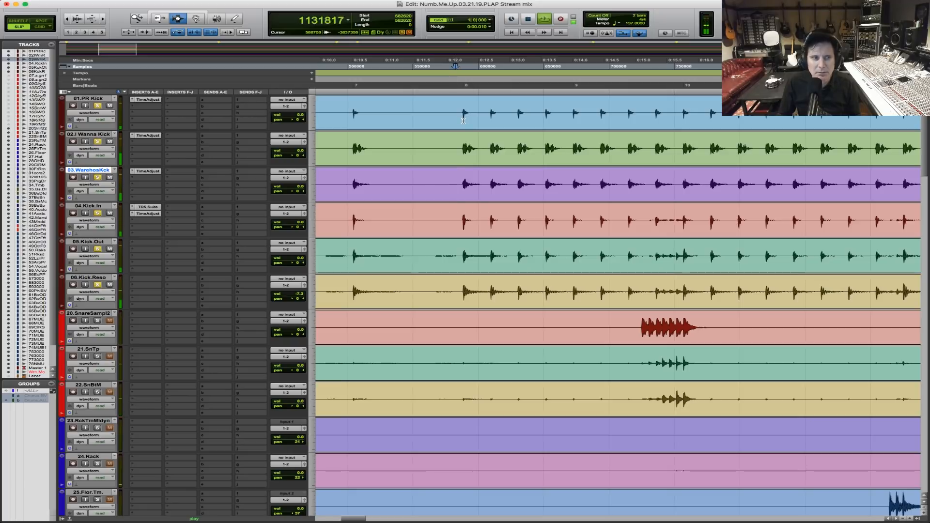
pyautogui.press('space')
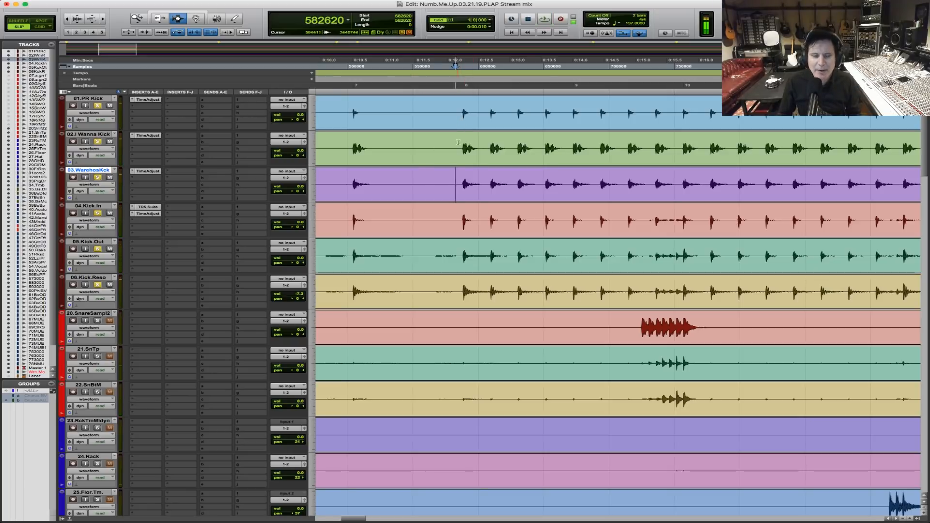
# Separate the 20.SnareSampl2 clip ahead of the roll into bar 10 and fade it in up to the roll's last hit.
pyautogui.scroll(-2, 536, 272)
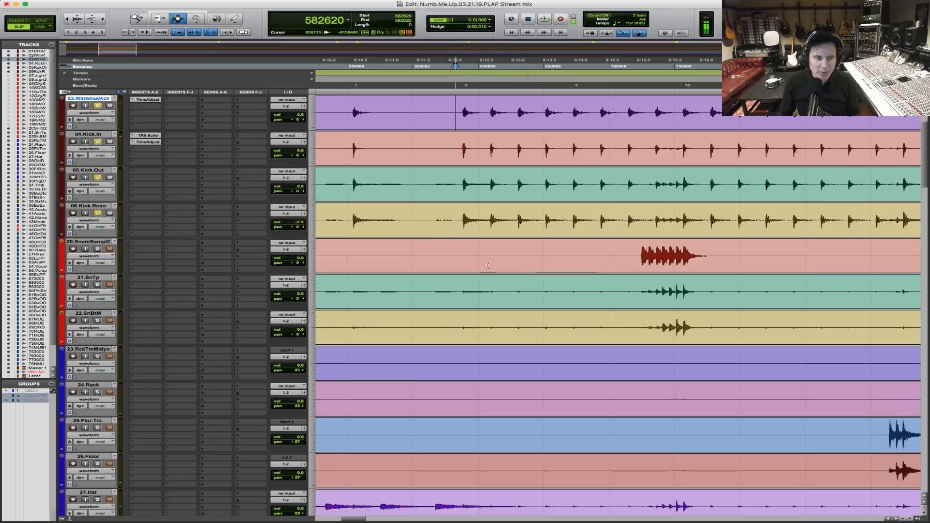
pyautogui.click(474, 252)
pyautogui.moveTo(557, 260); pyautogui.dragTo(760, 260)
pyautogui.click(527, 255)
pyautogui.press('super+e')
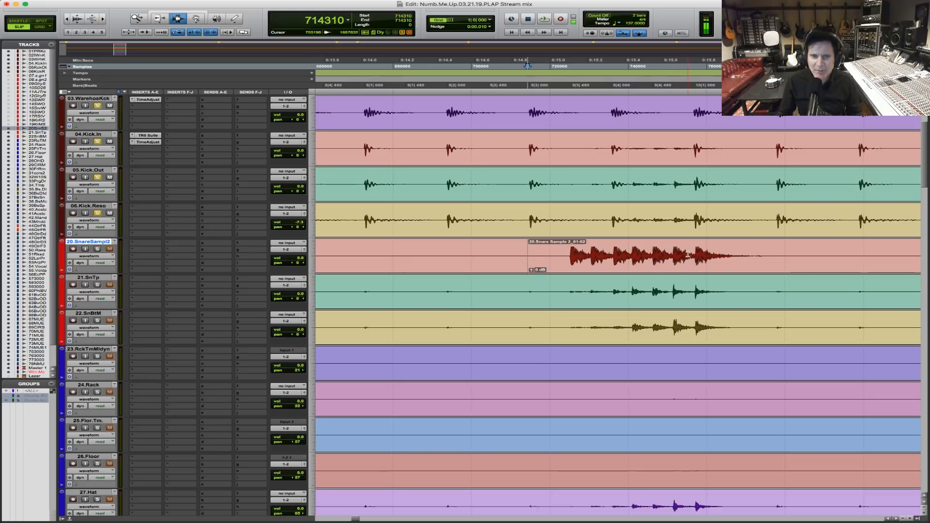
pyautogui.click(687, 253)
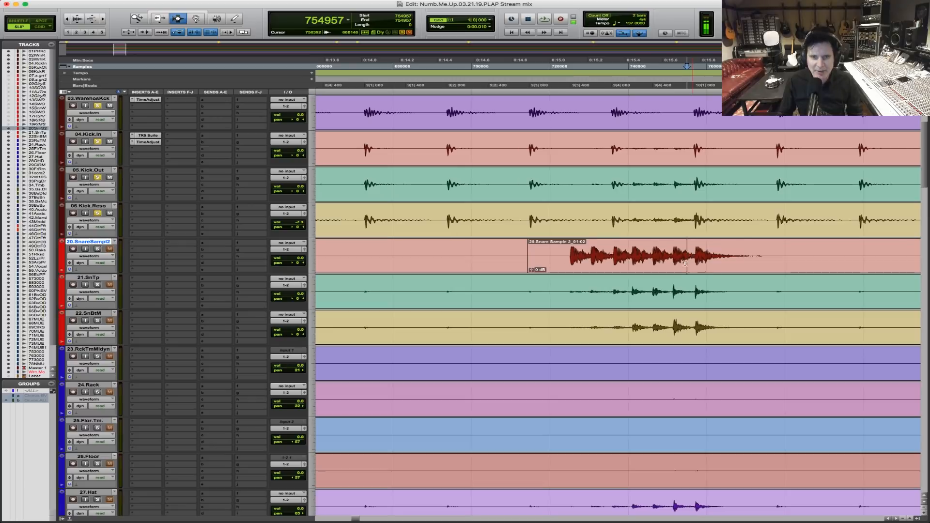
pyautogui.hotkey('alt', 'shift', 'd')
pyautogui.click(469, 249)
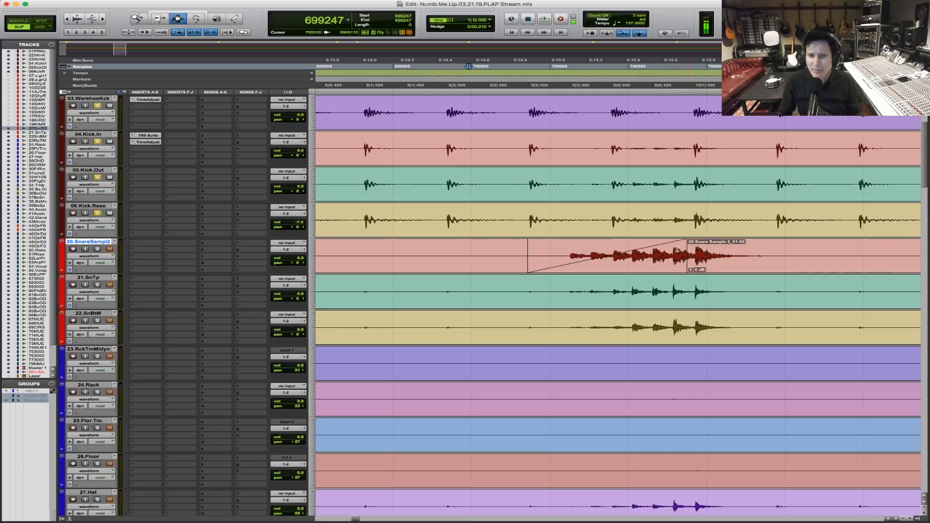
# Separate 20.SnareSampl2 ahead of the bar 15 roll and fade it in up to that roll's last hit.
pyautogui.press('r')
pyautogui.press('r')
pyautogui.press('r')
pyautogui.press('r')
pyautogui.press('r')
pyautogui.press('r')
pyautogui.press('F5')
pyautogui.moveTo(361, 248); pyautogui.dragTo(473, 242)
pyautogui.press('F5')
pyautogui.moveTo(417, 262); pyautogui.dragTo(532, 249)
pyautogui.press('F5')
pyautogui.moveTo(454, 262); pyautogui.dragTo(709, 243)
pyautogui.click(406, 251)
pyautogui.press('super+e')
pyautogui.click(574, 254)
pyautogui.press('d')
pyautogui.click(419, 259)
# Audition the bar 15 roll with the snare tracks soloed and lower 20.SnareSampl2's volume to about -11.8 dB.
pyautogui.press('space')
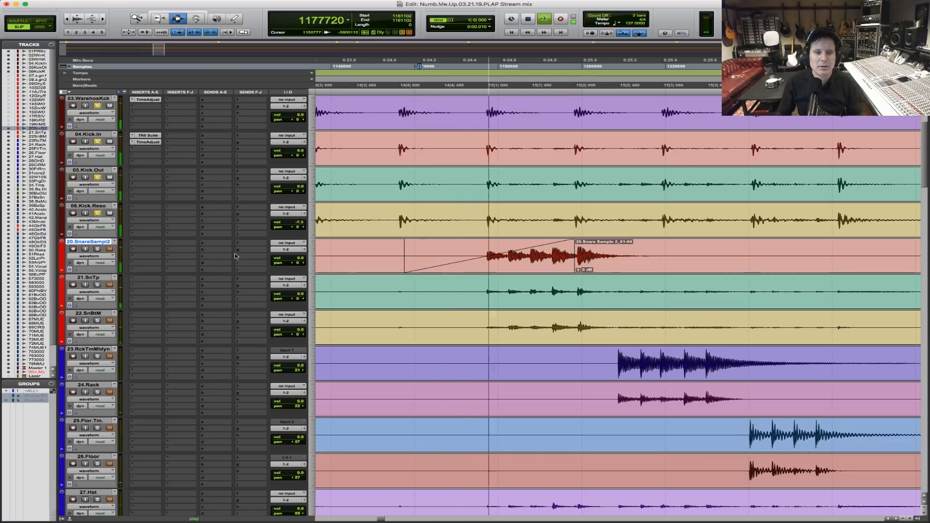
pyautogui.click(98, 248)
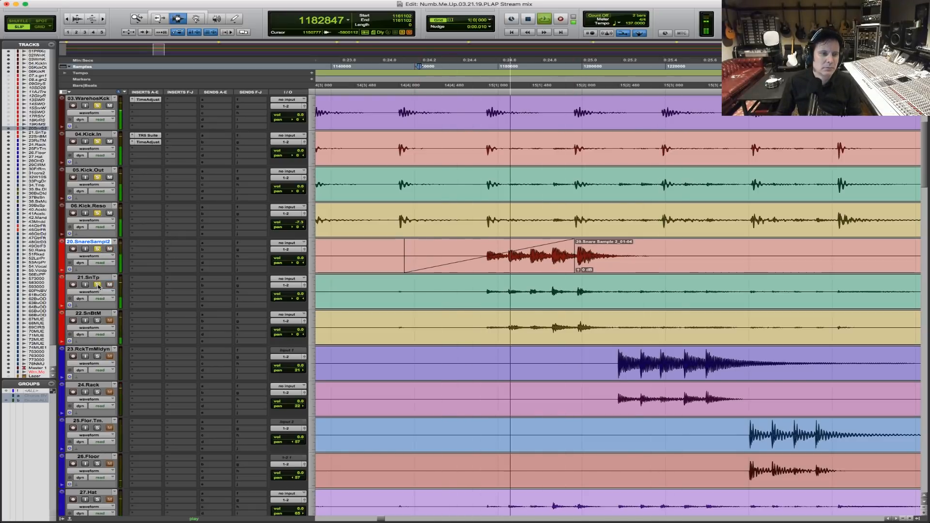
pyautogui.moveTo(289, 258); pyautogui.dragTo(289, 275)
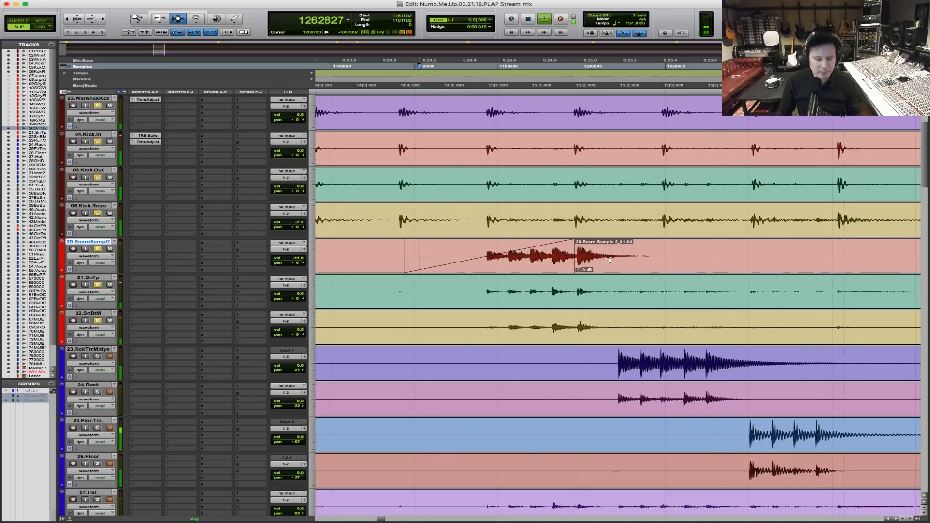
pyautogui.press('r')
pyautogui.press('r')
pyautogui.press('r')
pyautogui.press('r')
pyautogui.press('r')
pyautogui.press('r')
pyautogui.press('F5')
pyautogui.moveTo(538, 259); pyautogui.dragTo(311, 258)
pyautogui.press('space')
# Solo only 21.SnTp and 22.SnBtM.
pyautogui.keyDown('alt'); pyautogui.click(97, 285); pyautogui.keyUp('alt')
pyautogui.click(97, 285)
pyautogui.click(97, 320)
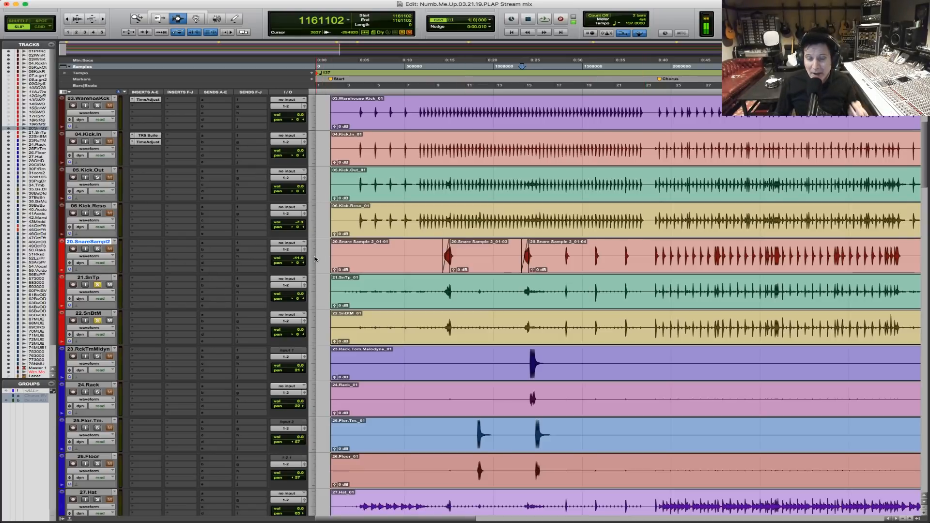
# Route the outputs of 20.SnareSampl2, 21.SnTp and 22.SnBtM together to Bus 1 (Mono).
pyautogui.press('F5')
pyautogui.moveTo(399, 259); pyautogui.dragTo(562, 259)
pyautogui.click(425, 252)
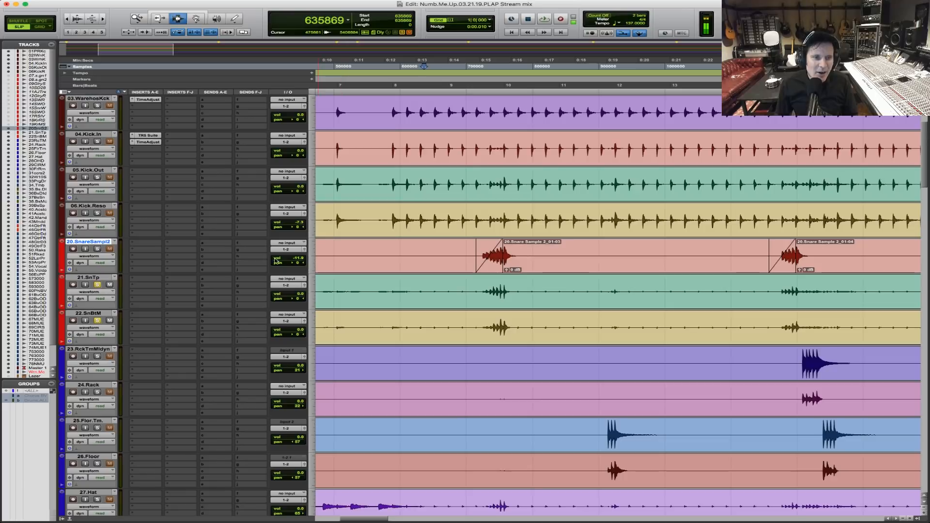
pyautogui.click(420, 258)
pyautogui.hotkey('shift', ';')
pyautogui.hotkey('shift', ';')
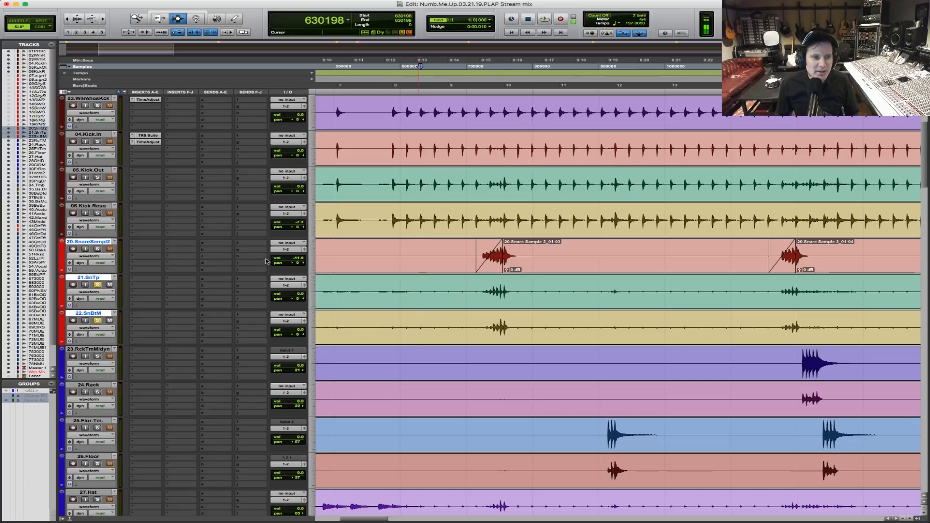
pyautogui.click(289, 251)
pyautogui.moveTo(293, 255)
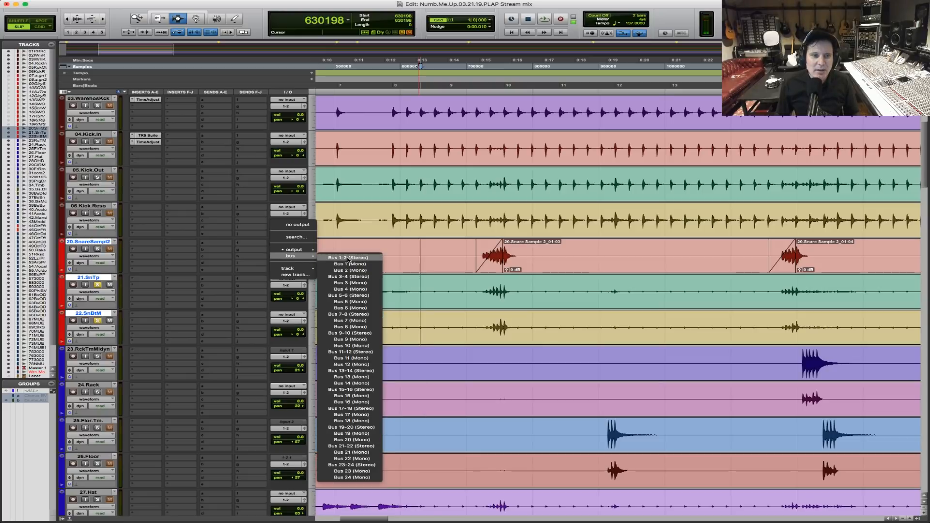
pyautogui.keyDown('alt'); pyautogui.keyDown('shift'); pyautogui.click(350, 264); pyautogui.keyUp('shift'); pyautogui.keyUp('alt')
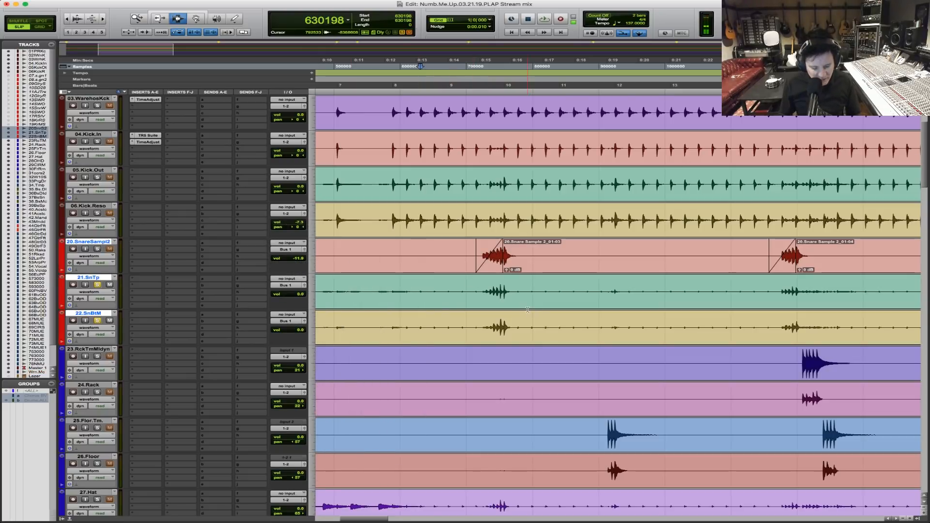
# Create one mono Aux Input track below the snare tracks and name it Snare.Sub.Bus.Aux.
pyautogui.press('super+shift+n')
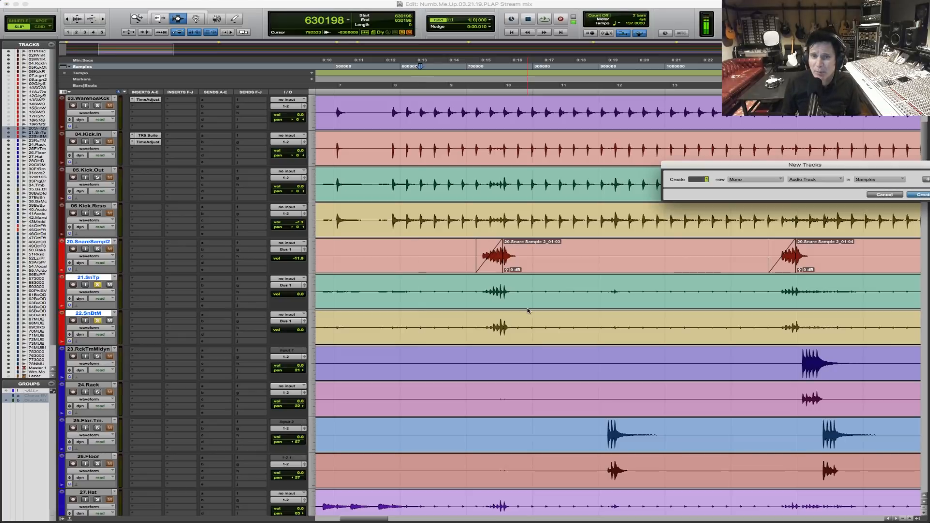
pyautogui.press('super+Down')
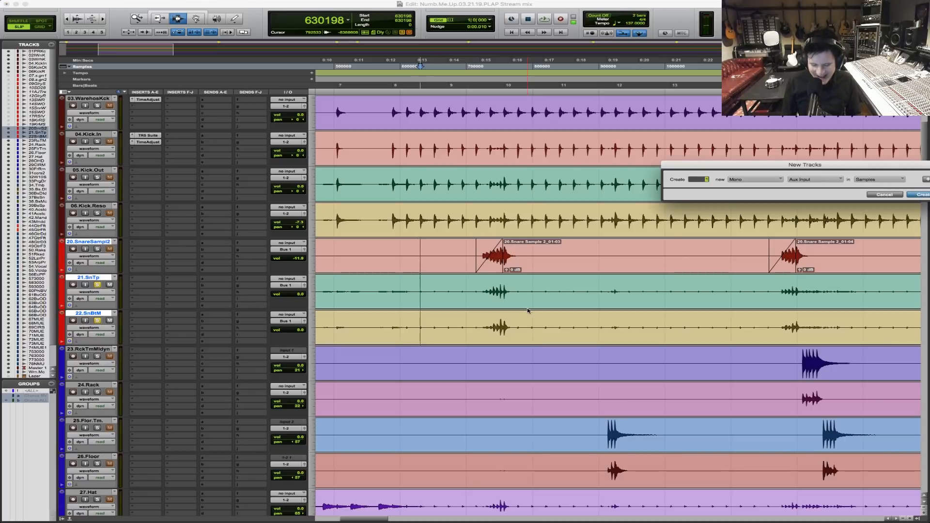
pyautogui.press('Return')
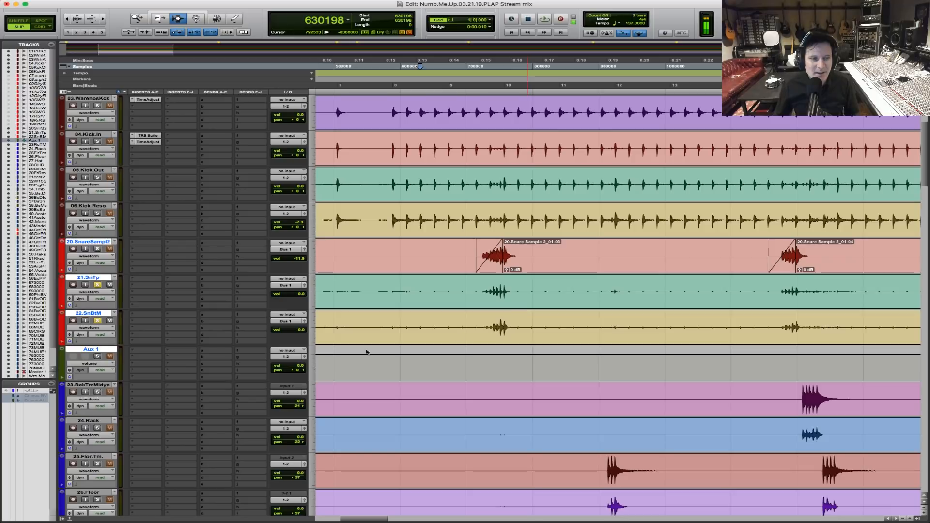
pyautogui.doubleClick(105, 349)
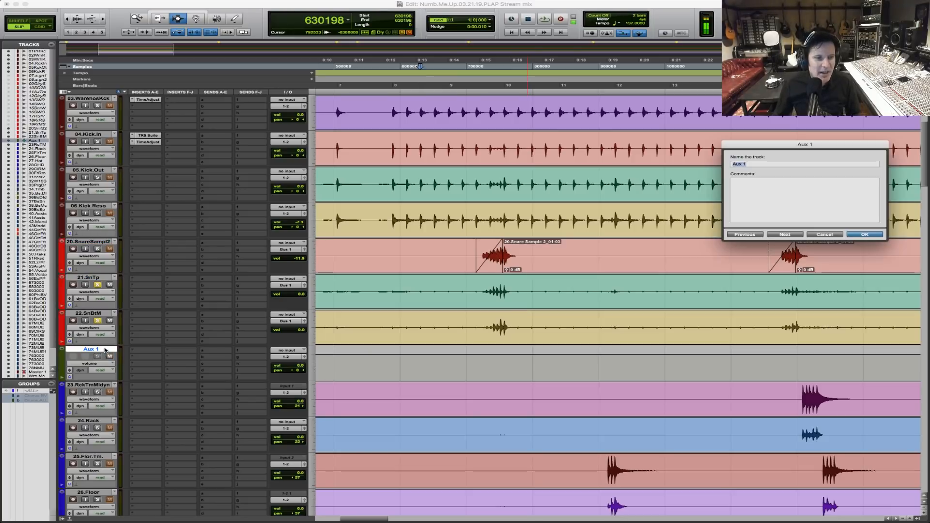
pyautogui.write('Snare.Sub.Bus')
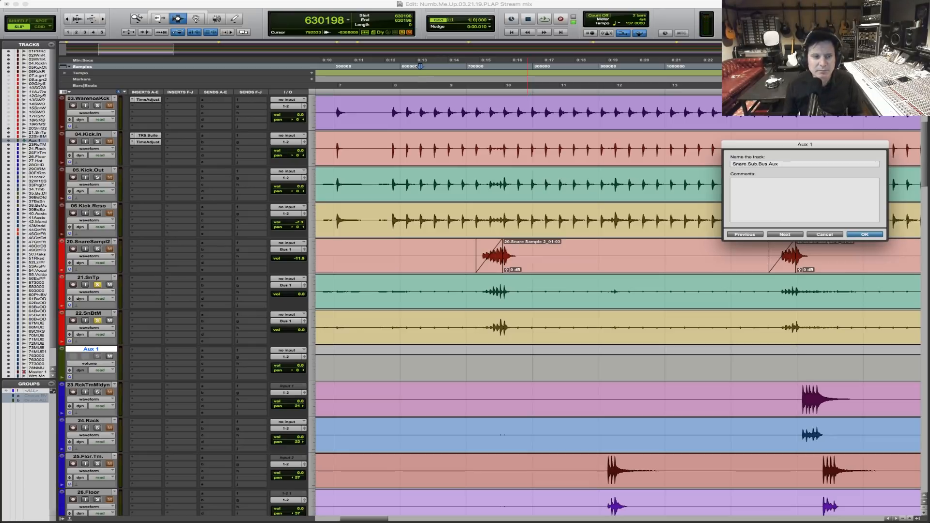
pyautogui.write('.Aux')
pyautogui.press('Return')
# Set the input of Snare.Sub.Bus.Aux to Bus 1.
pyautogui.click(295, 351)
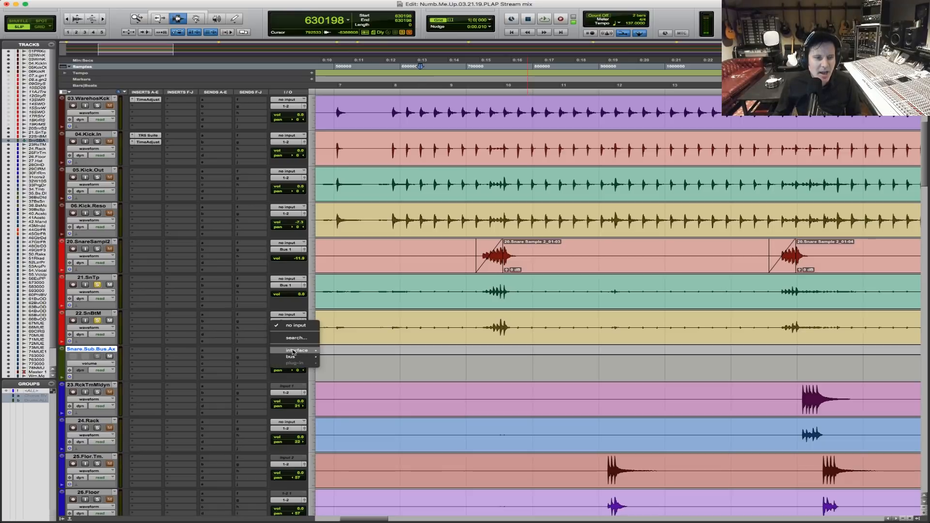
pyautogui.moveTo(293, 357)
pyautogui.click(351, 359)
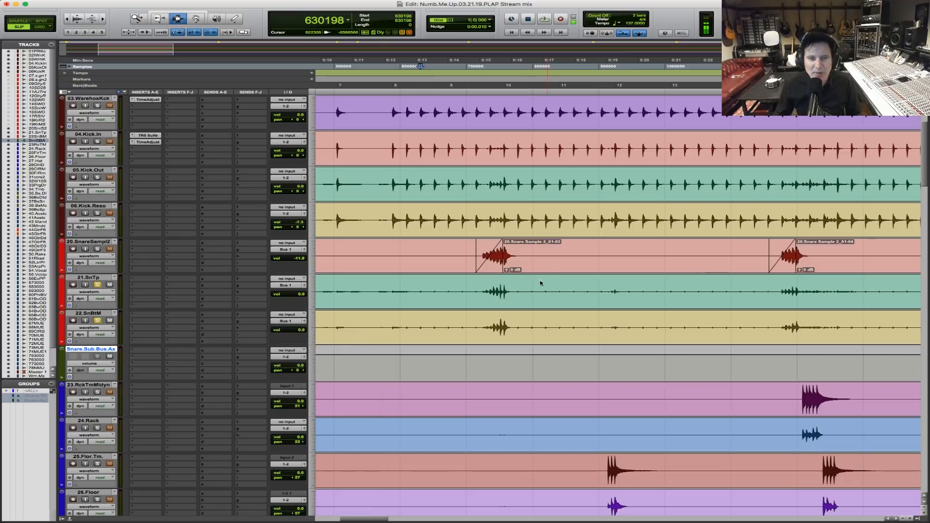
# Trim the start of the faded 20.SnareSampl2 clip to just before the first hit of the roll into bar 10.
pyautogui.press('F5')
pyautogui.moveTo(445, 265); pyautogui.dragTo(659, 252)
pyautogui.click(353, 258)
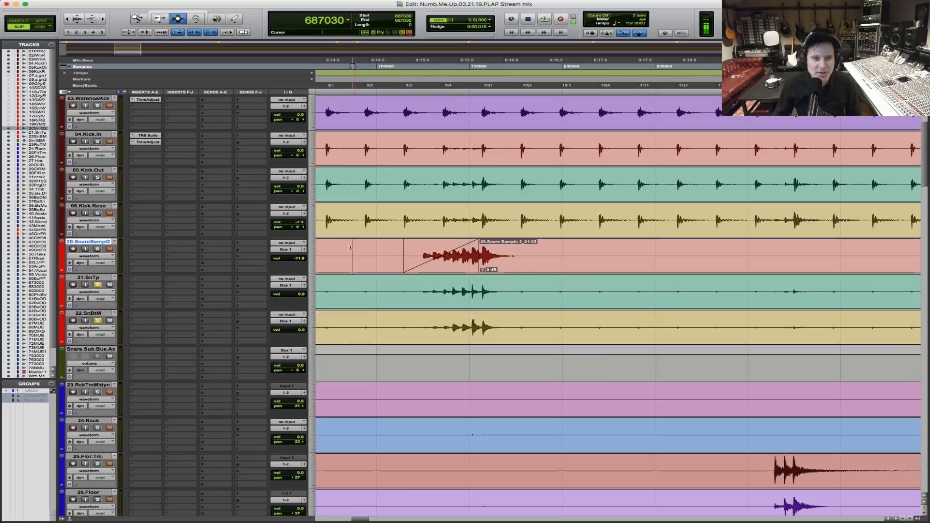
pyautogui.press('F6')
pyautogui.moveTo(405, 254)
pyautogui.mouseDown()
pyautogui.moveTo(362, 252)
pyautogui.moveTo(419, 254)
pyautogui.mouseUp()
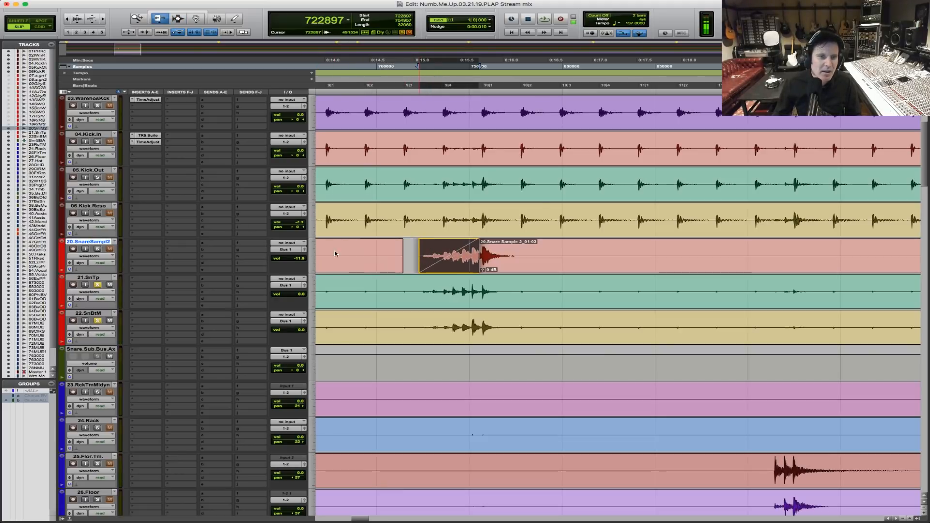
pyautogui.press('F7')
# Audition the roll into bar 10 with all three snare tracks soloed, and stop playback.
pyautogui.click(335, 251)
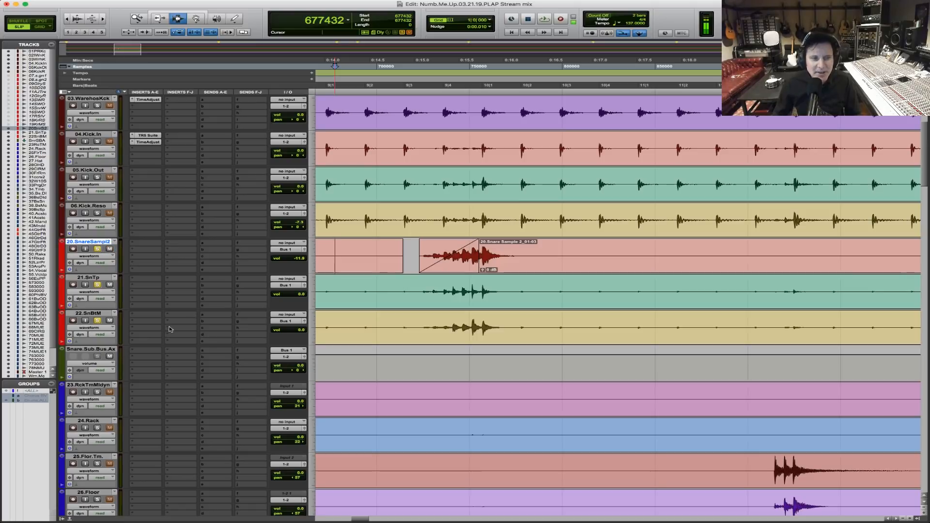
pyautogui.press('space')
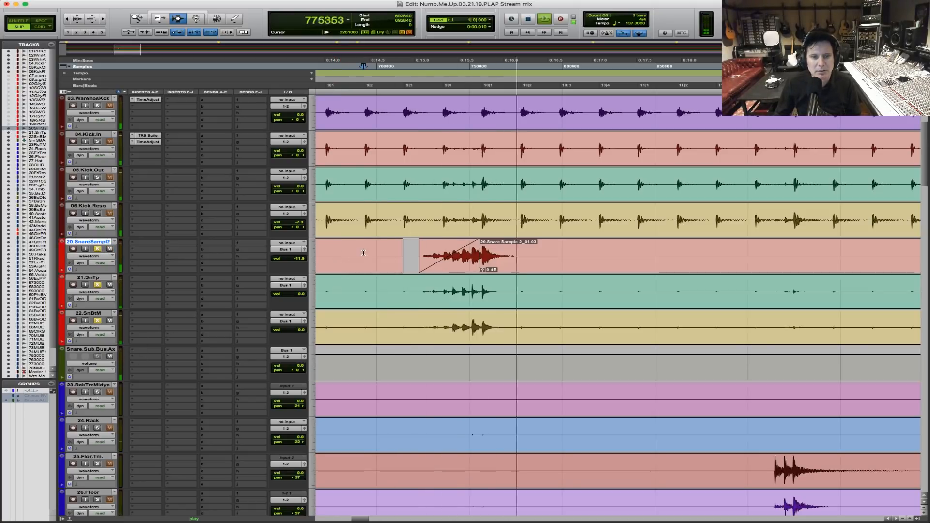
pyautogui.press('r')
pyautogui.press('space')
# Lower the volume of 22.SnBtM while playing from before the roll into bar 10.
pyautogui.click(486, 330)
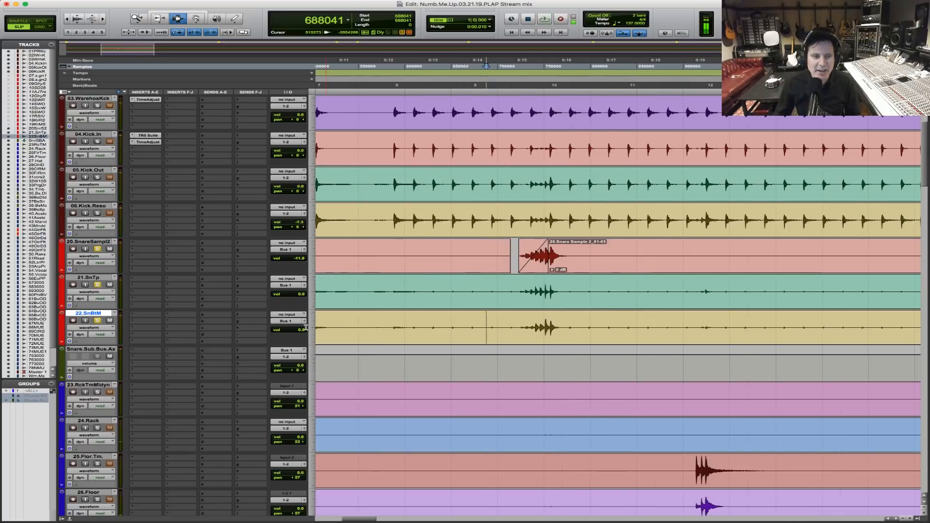
pyautogui.press('space')
pyautogui.moveTo(296, 330); pyautogui.dragTo(296, 340)
pyautogui.press('space')
# Audition the snare balance again and select 21.SnTp from about bar 9 to just past bar 11.
pyautogui.click(471, 293)
pyautogui.press('space')
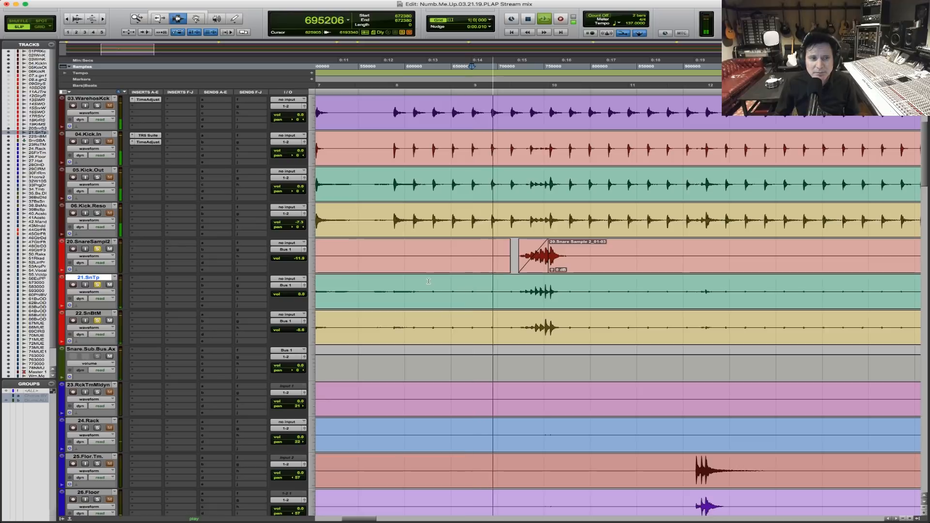
pyautogui.press('space')
pyautogui.click(483, 286)
pyautogui.keyDown('shift'); pyautogui.click(659, 292); pyautogui.keyUp('shift')
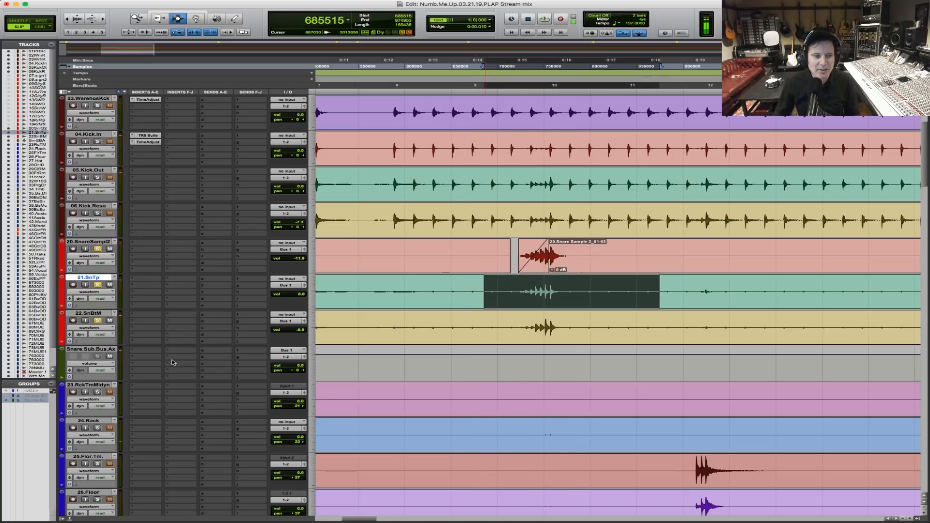
# Insert the IK Multimedia TR5 British Channel plug-in on the first insert of Snare.Sub.Bus.Aux.
pyautogui.click(141, 351)
pyautogui.moveTo(146, 353)
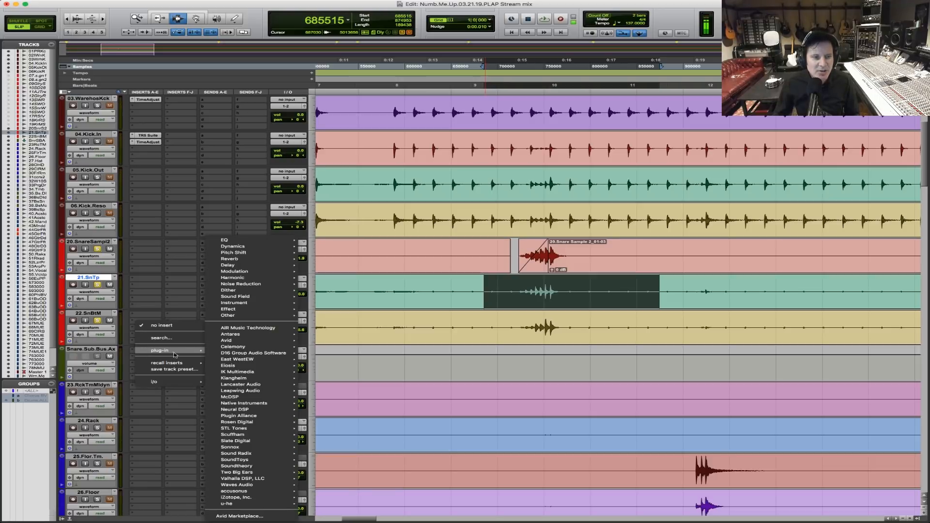
pyautogui.moveTo(258, 257)
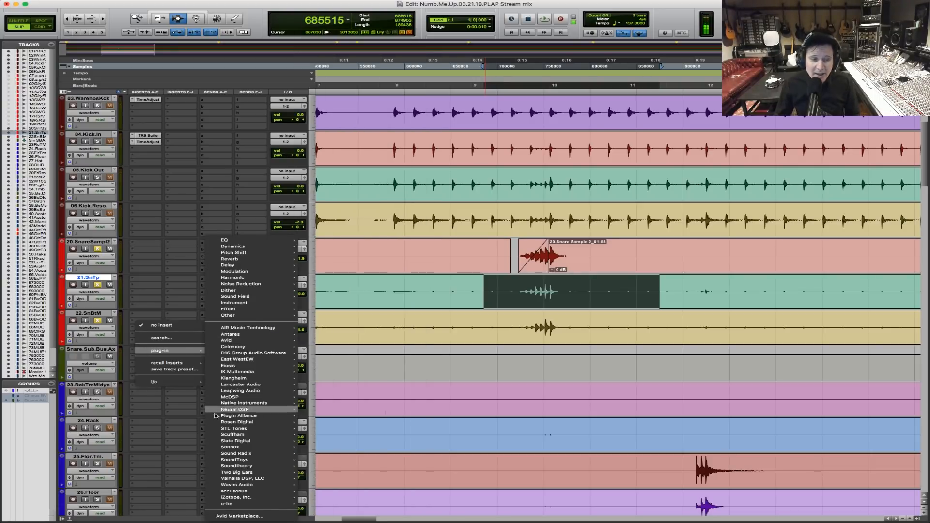
pyautogui.moveTo(273, 382)
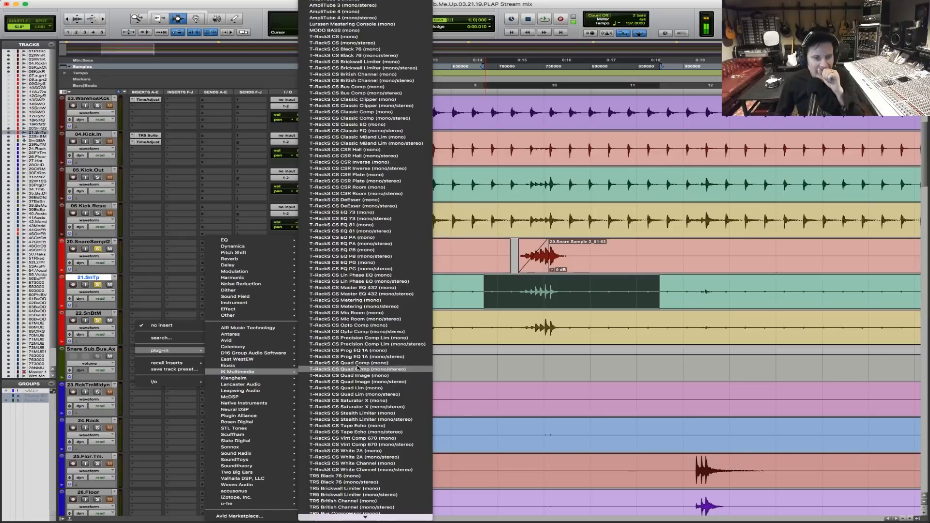
pyautogui.scroll(-5, 361, 358)
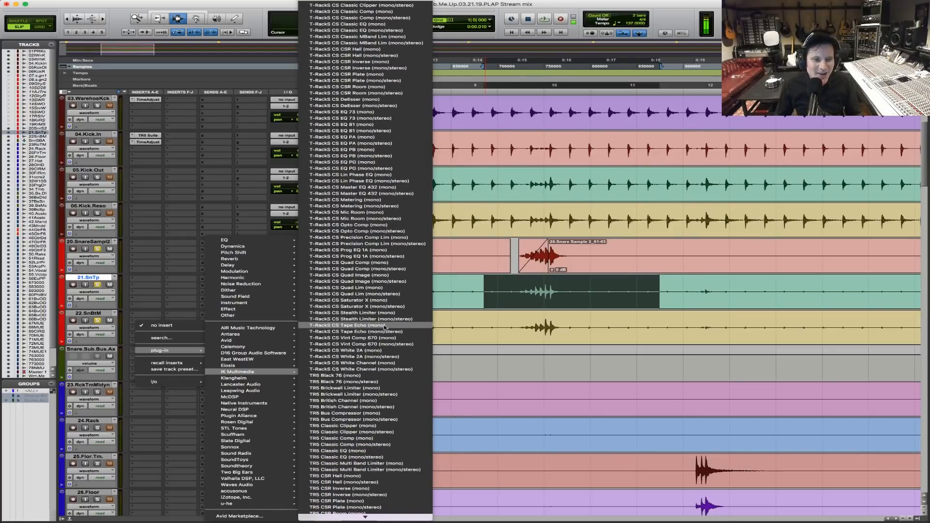
pyautogui.click(376, 401)
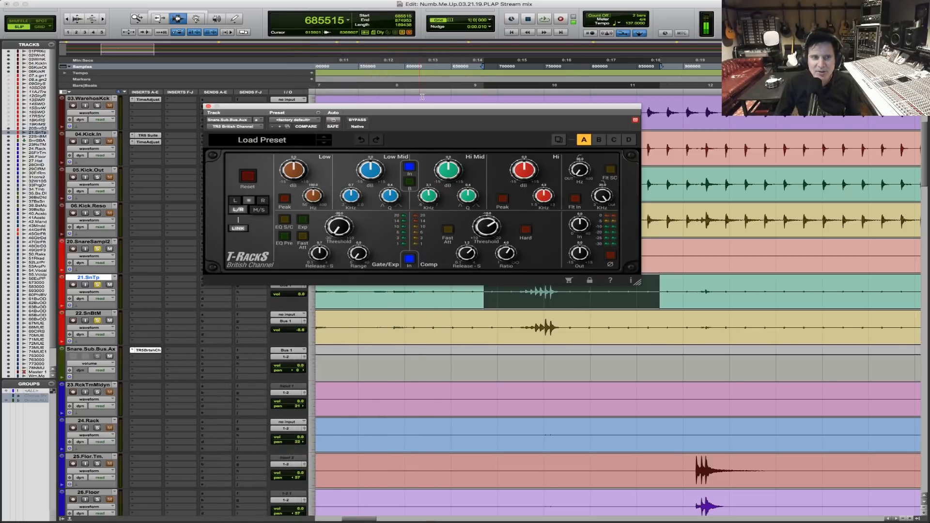
# Raise the British Channel's Hi band frequency to about 7 kHz and boost its gain while playing from before bar 9.
pyautogui.click(429, 302)
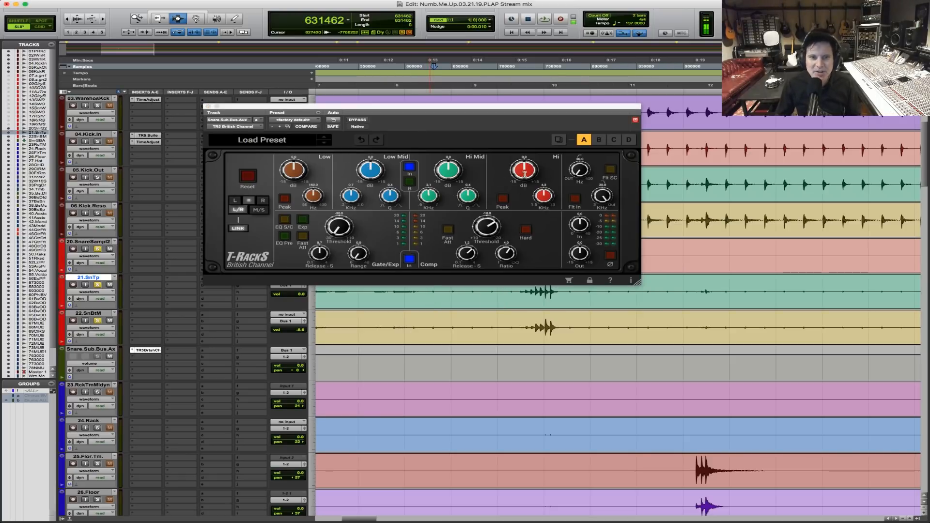
pyautogui.moveTo(544, 198); pyautogui.dragTo(546, 194)
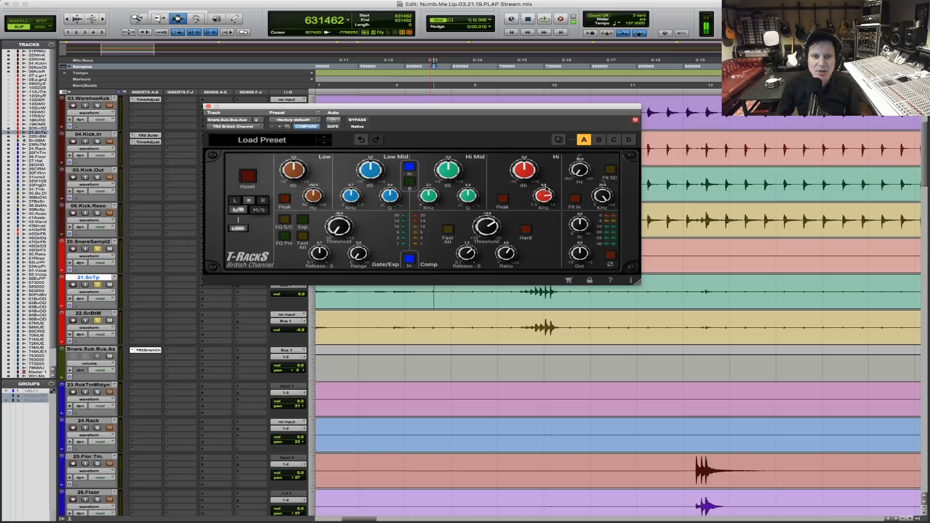
pyautogui.press('space')
pyautogui.moveTo(524, 172); pyautogui.dragTo(530, 164)
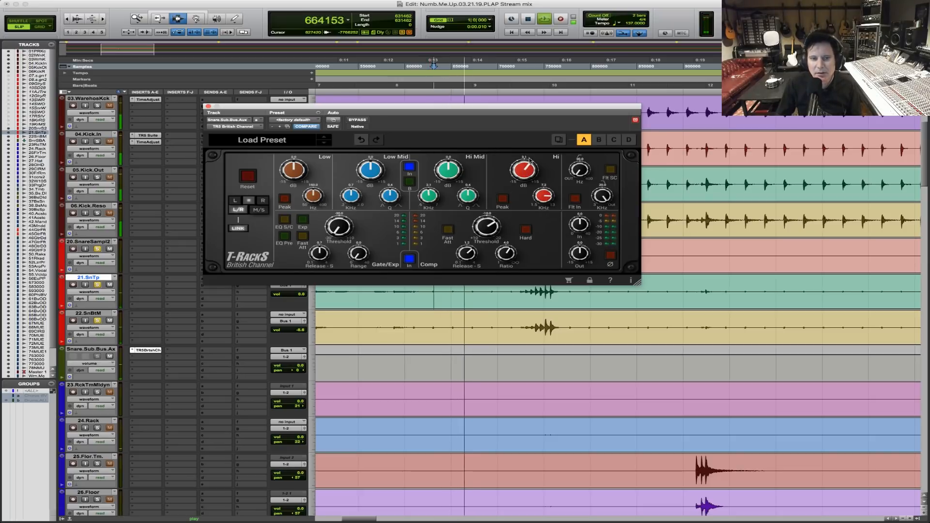
# Select the roll around bar 10 on 21.SnTp and boost the Hi band gain further while playing that section.
pyautogui.moveTo(505, 298); pyautogui.dragTo(600, 298)
pyautogui.press('space')
pyautogui.press('space')
pyautogui.press('t')
pyautogui.press('t')
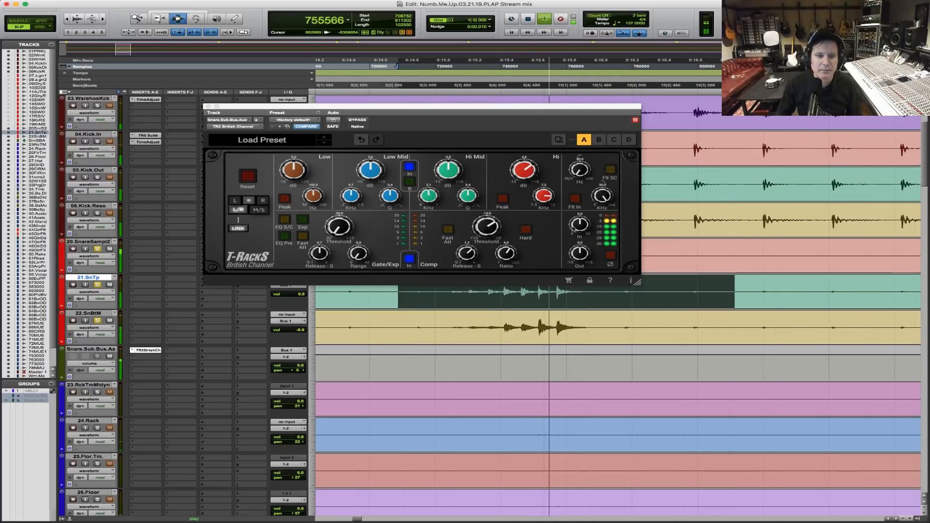
pyautogui.moveTo(529, 170); pyautogui.dragTo(530, 159)
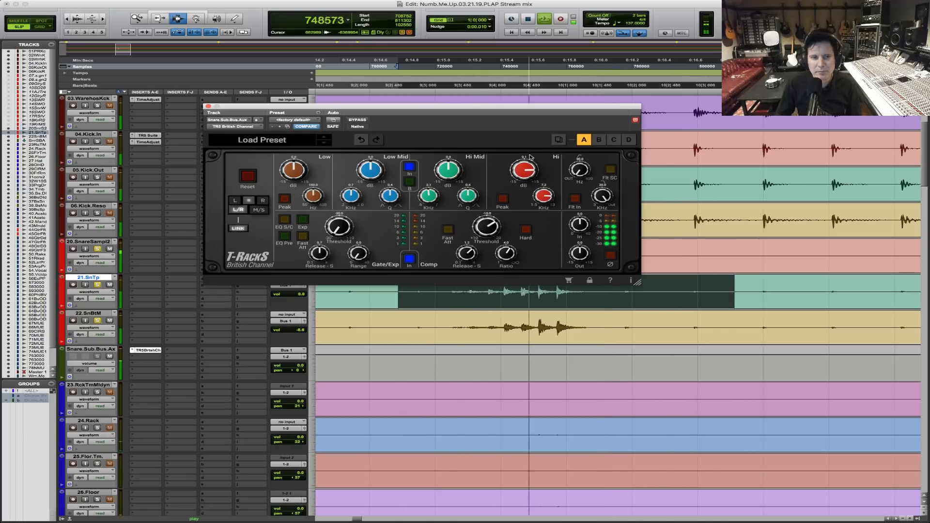
pyautogui.press('space')
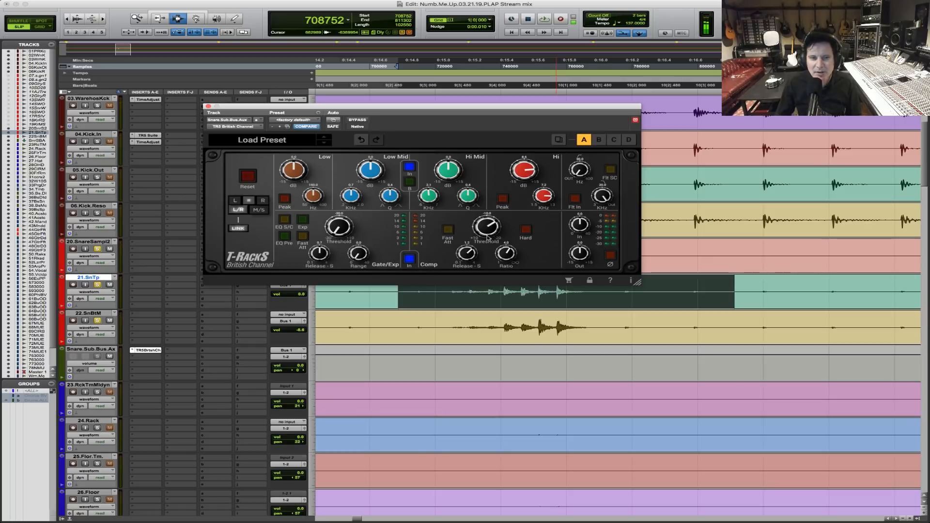
# Adjust the British Channel compressor's threshold and switch on its fast attack while playing the snare roll.
pyautogui.press('space')
pyautogui.moveTo(488, 234)
pyautogui.mouseDown()
pyautogui.moveTo(496, 211)
pyautogui.moveTo(481, 233)
pyautogui.mouseUp()
pyautogui.click(447, 229)
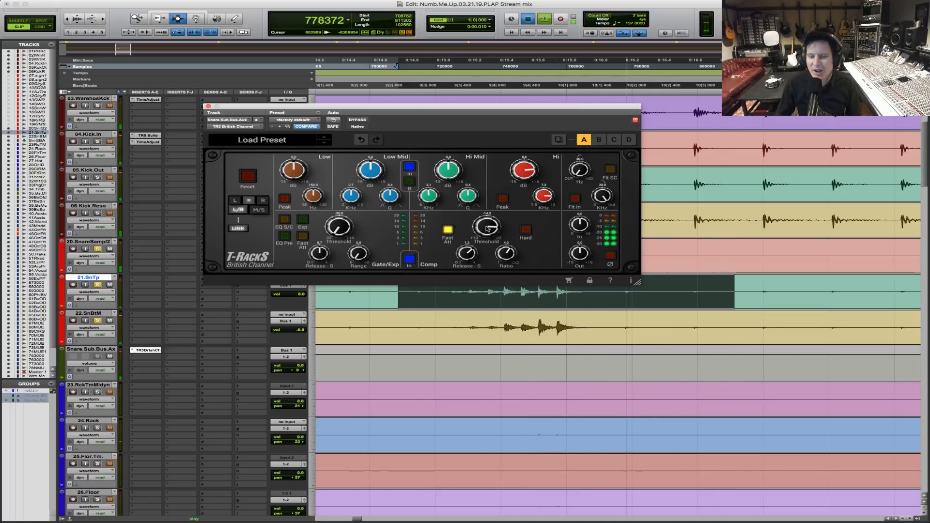
pyautogui.press('space')
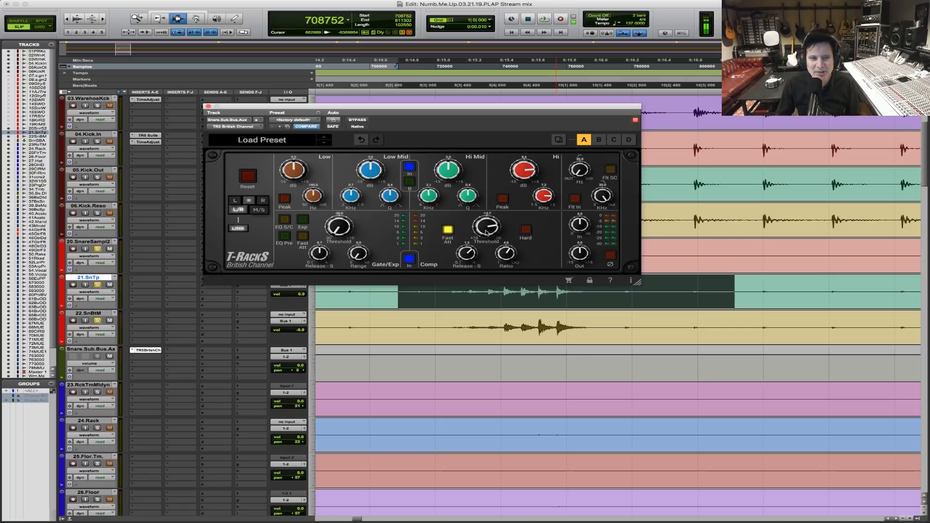
# Compare the snare roll with the British Channel bypassed and active.
pyautogui.press('space')
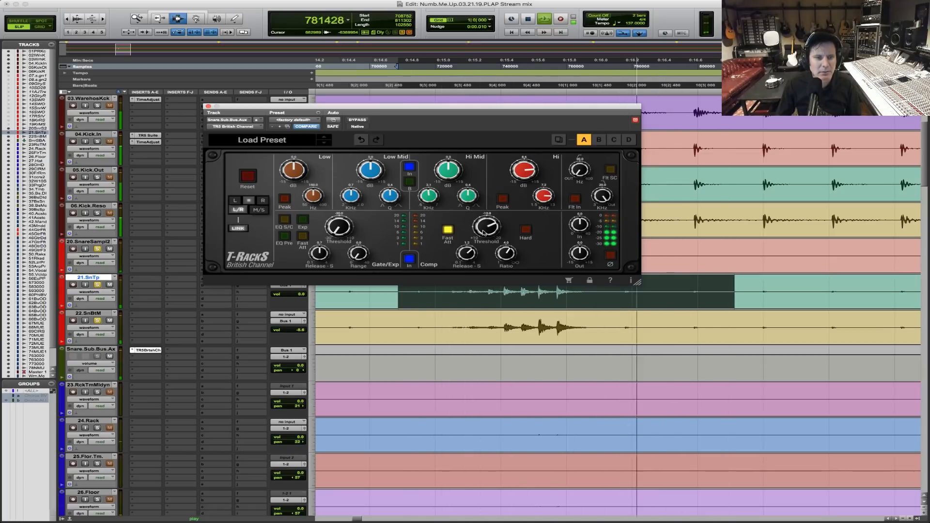
pyautogui.click(365, 121)
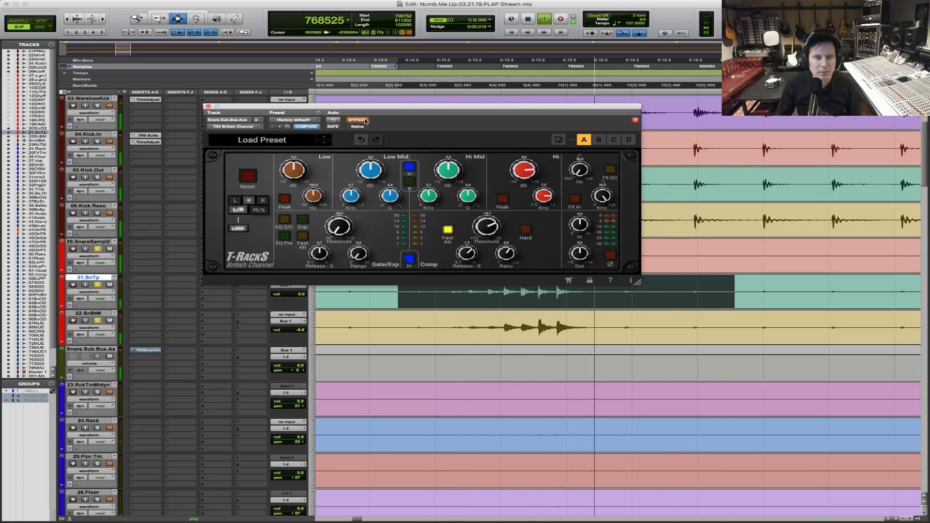
pyautogui.click(365, 121)
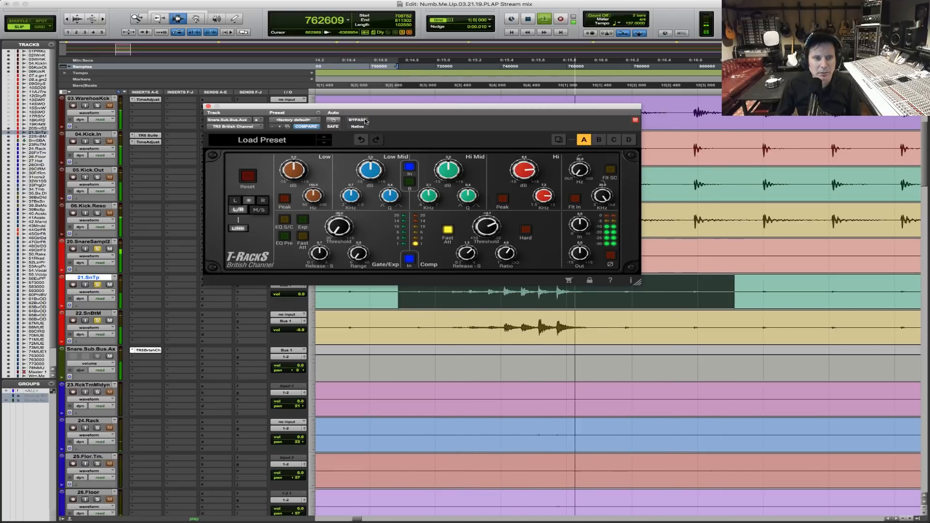
# Boost the British Channel's Low band gain and adjust its frequency while playing the snare roll.
pyautogui.moveTo(311, 196); pyautogui.dragTo(298, 166)
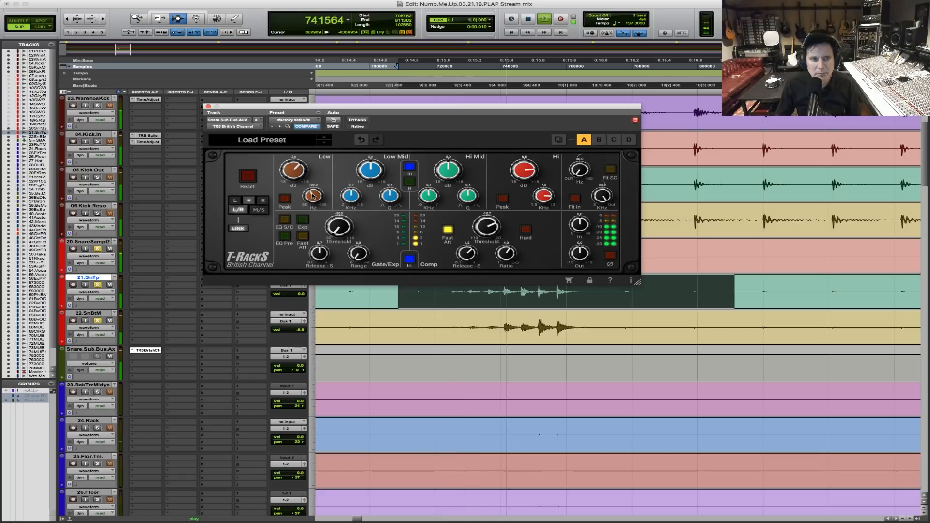
pyautogui.press('space')
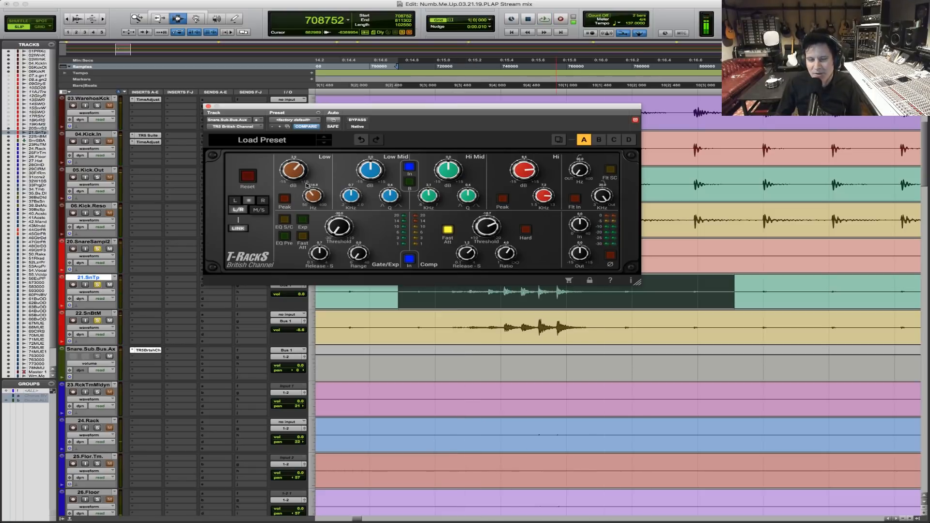
pyautogui.press('space')
pyautogui.moveTo(299, 167); pyautogui.dragTo(299, 165)
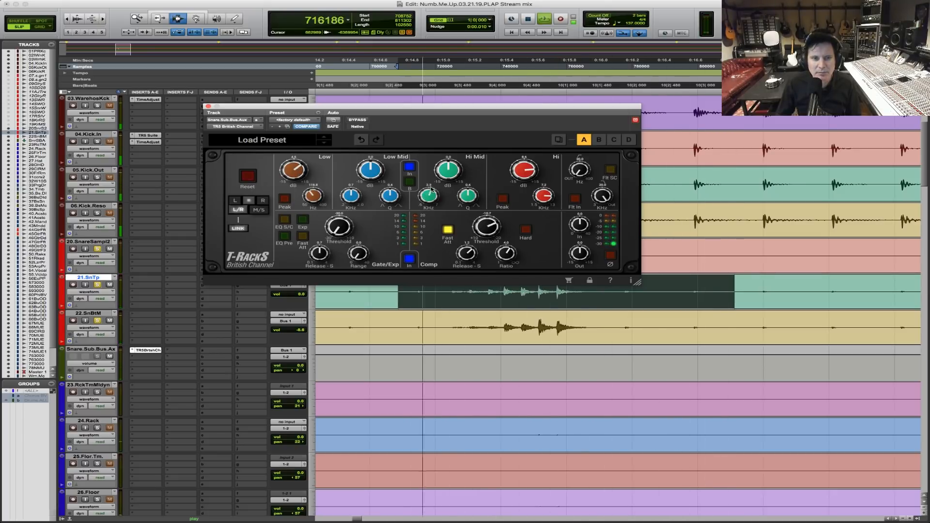
# Boost the Hi Mid band gain and raise its frequency while the roll plays, then close the British Channel.
pyautogui.moveTo(450, 164); pyautogui.dragTo(451, 154)
pyautogui.moveTo(431, 197); pyautogui.dragTo(433, 193)
pyautogui.press('space')
pyautogui.press('space')
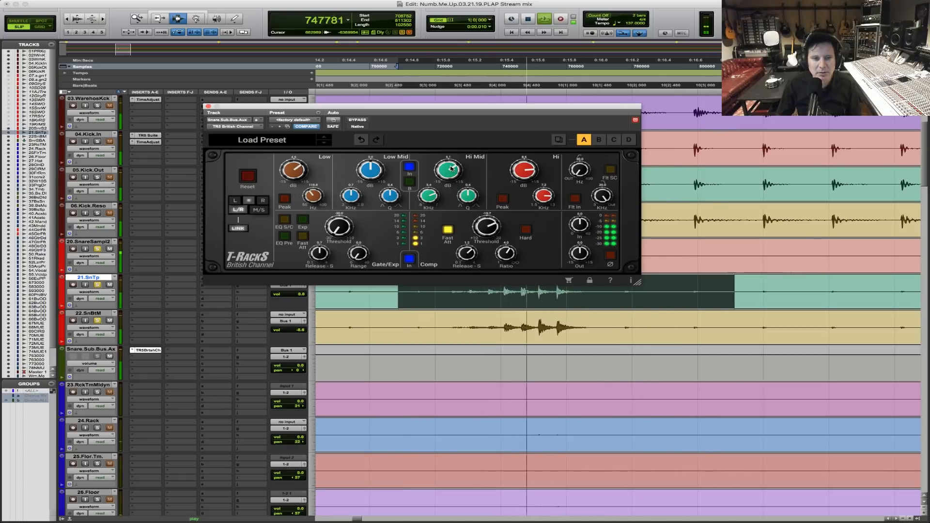
pyautogui.press('space')
pyautogui.click(208, 106)
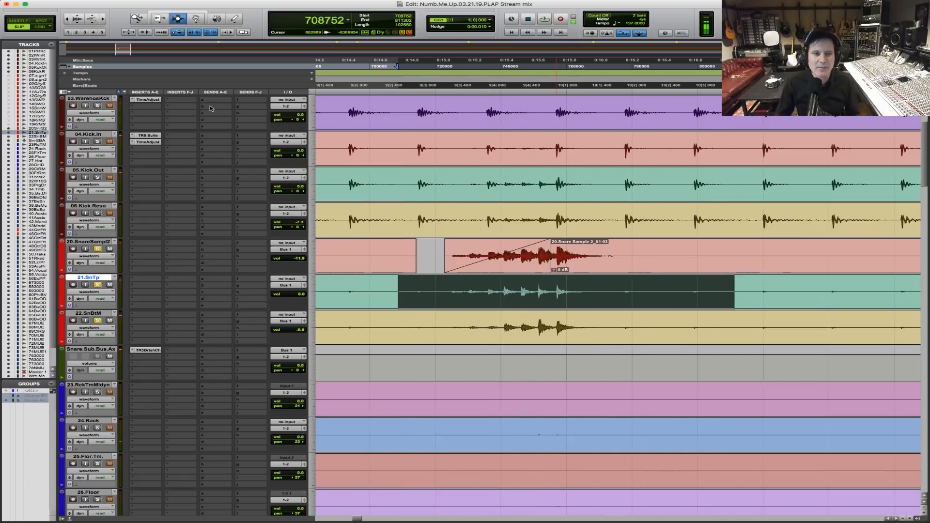
# Play the roll and solo the kick tracks together with the snares.
pyautogui.press('space')
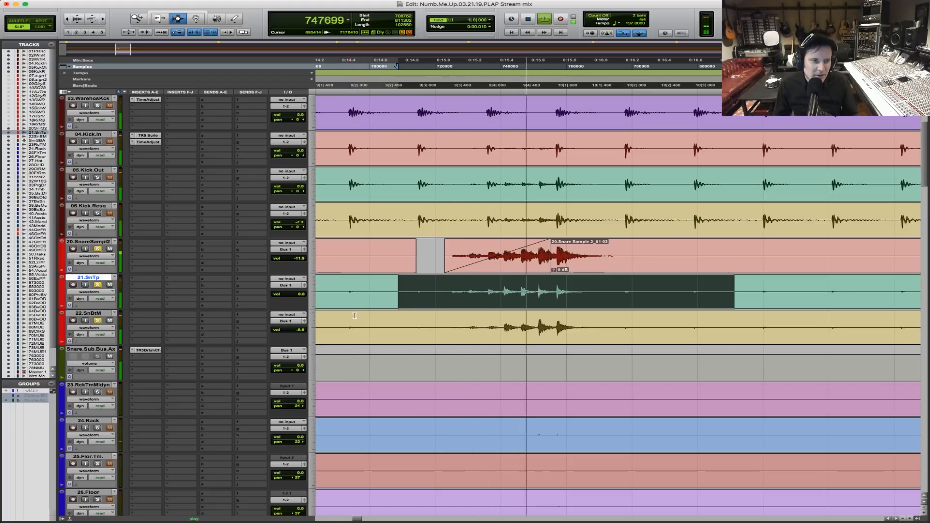
pyautogui.click(97, 142)
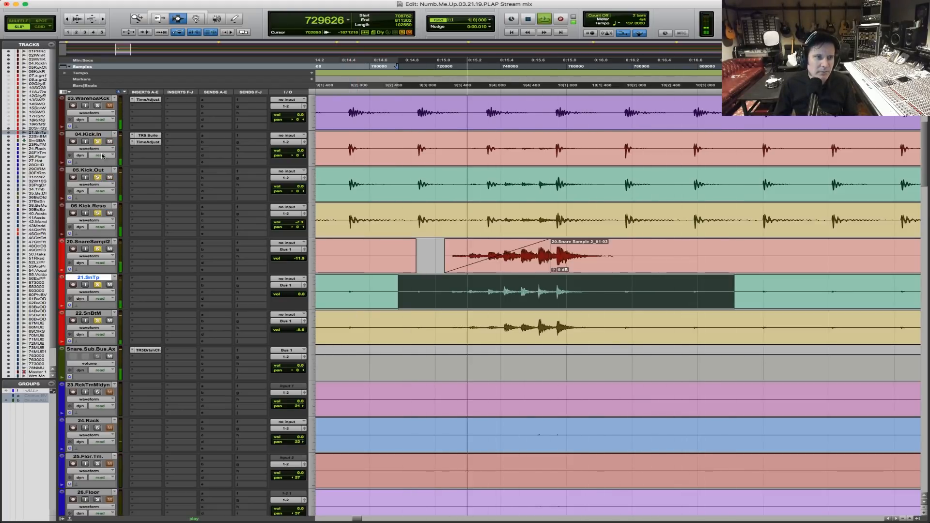
pyautogui.scroll(2, 299, 204)
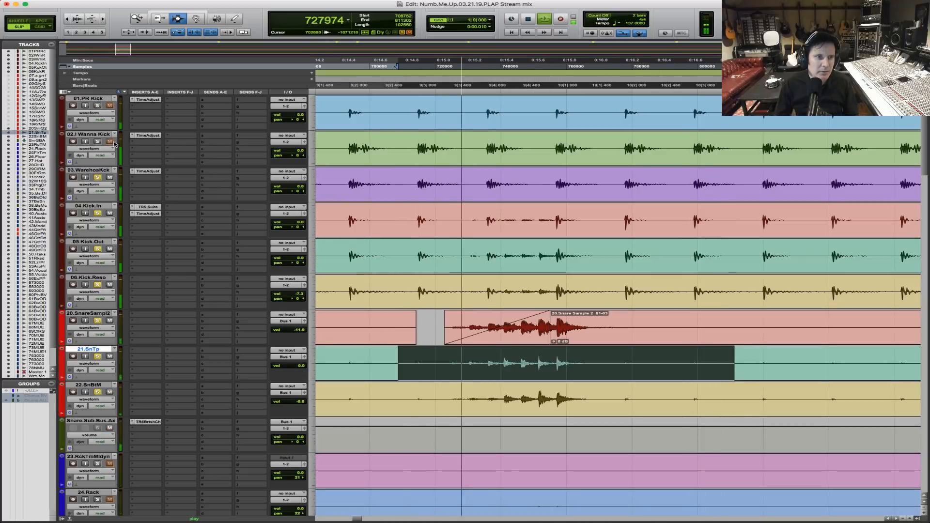
# Lower 01.PR Kick to about -8 dB and both 02.I Wanna Kick and 03.WarehosKck to about -11 dB, and stop playback.
pyautogui.moveTo(297, 116); pyautogui.dragTo(298, 199)
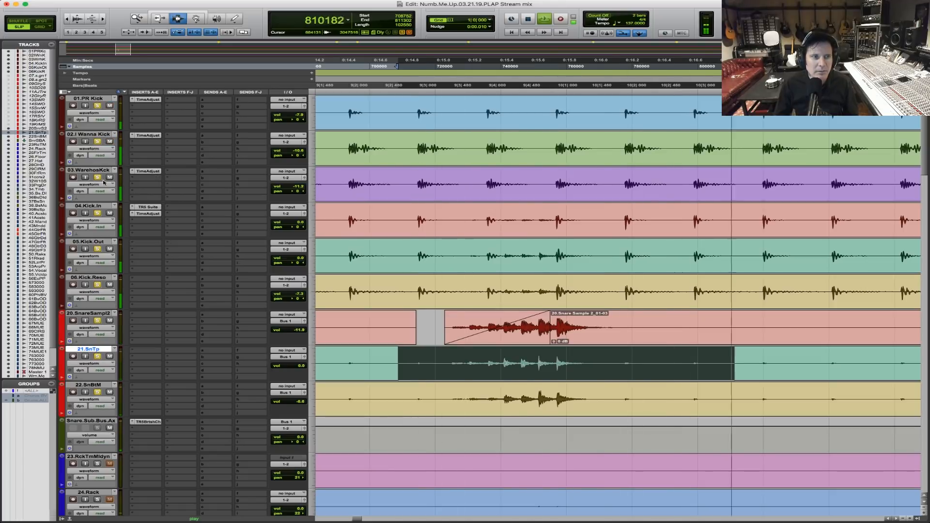
pyautogui.scroll(-3, 532, 218)
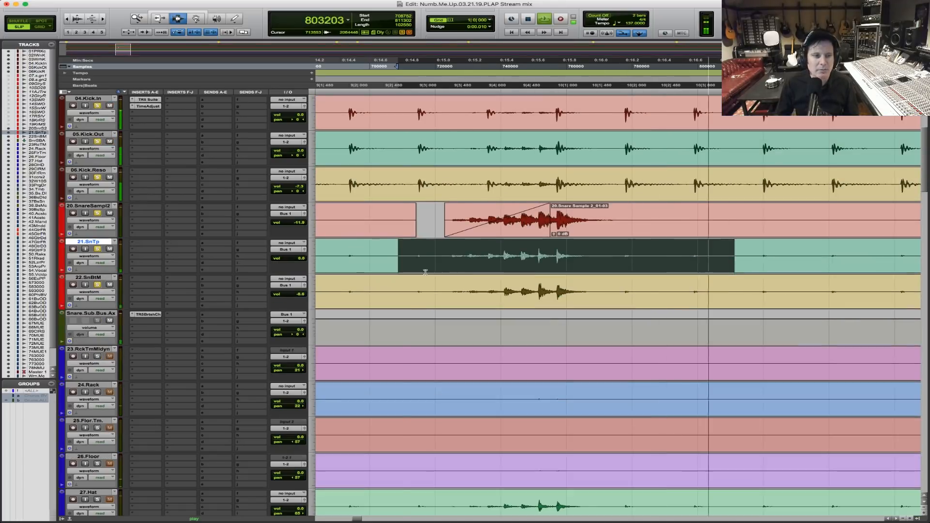
pyautogui.press('space')
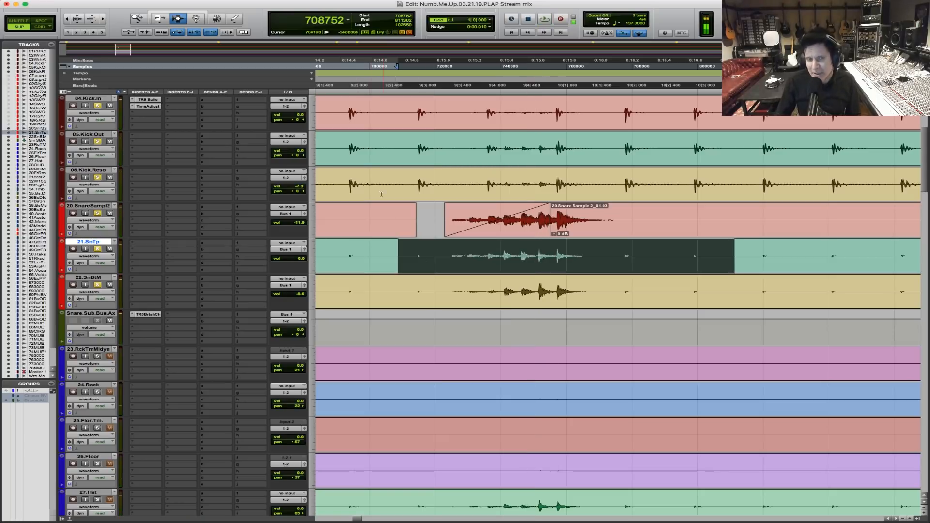
# Audition the soloed kicks and snares from just before bar 8 through the roll into bar 10.
pyautogui.press('r')
pyautogui.press('r')
pyautogui.click(465, 175)
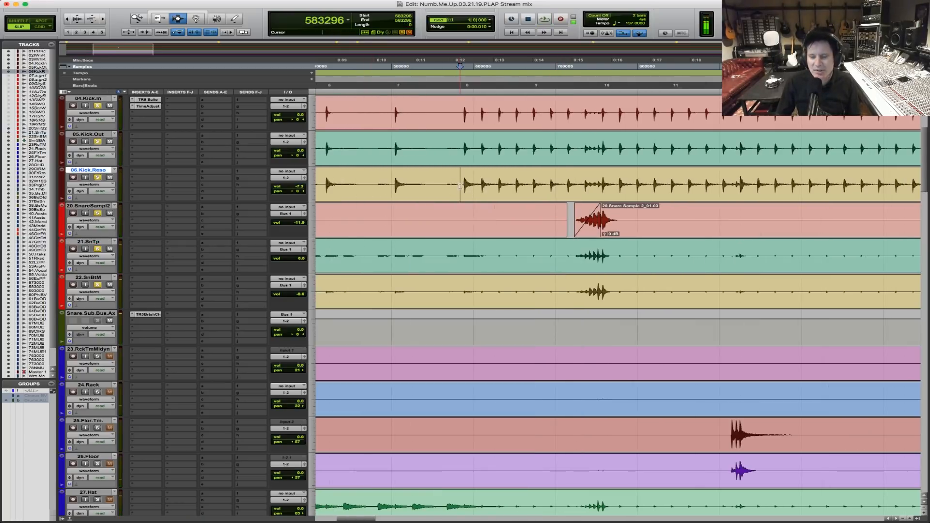
pyautogui.press('space')
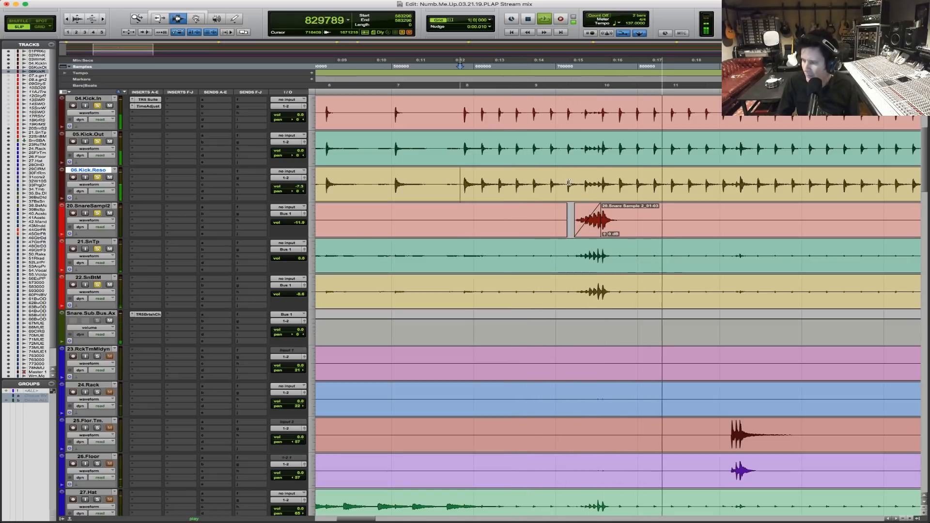
pyautogui.press('space')
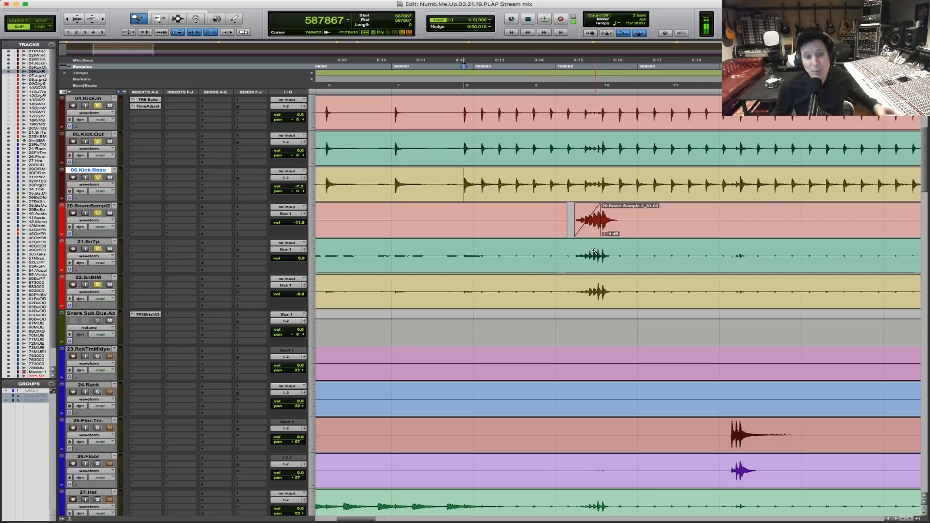
# Raise the Snare.Sub.Bus.Aux volume to +4.8 dB while playing from just before the roll into bar 10.
pyautogui.click(564, 270)
pyautogui.click(602, 255)
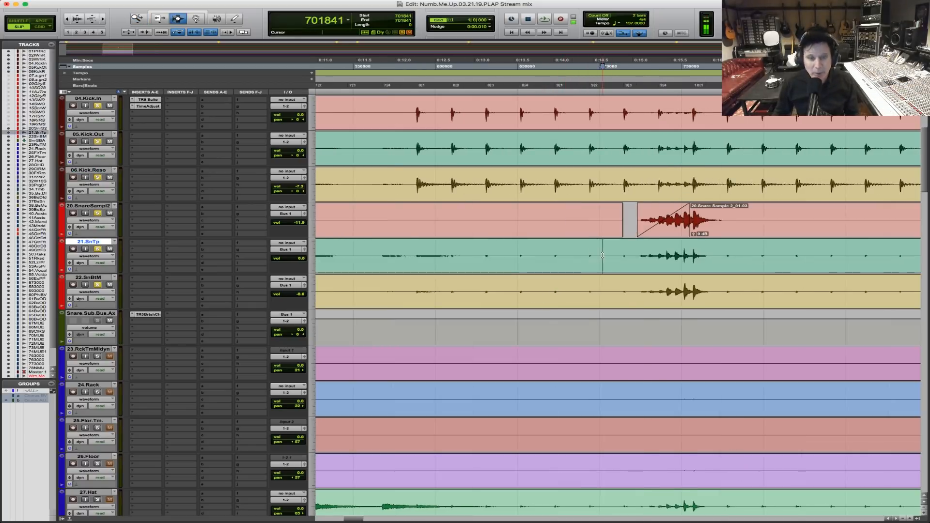
pyautogui.press('space')
pyautogui.moveTo(300, 330); pyautogui.dragTo(300, 324)
pyautogui.press('space')
pyautogui.press('space')
# Audition the balance of the soloed kicks and snares from just before the Chorus marker.
pyautogui.press('r')
pyautogui.press('r')
pyautogui.press('r')
pyautogui.press('r')
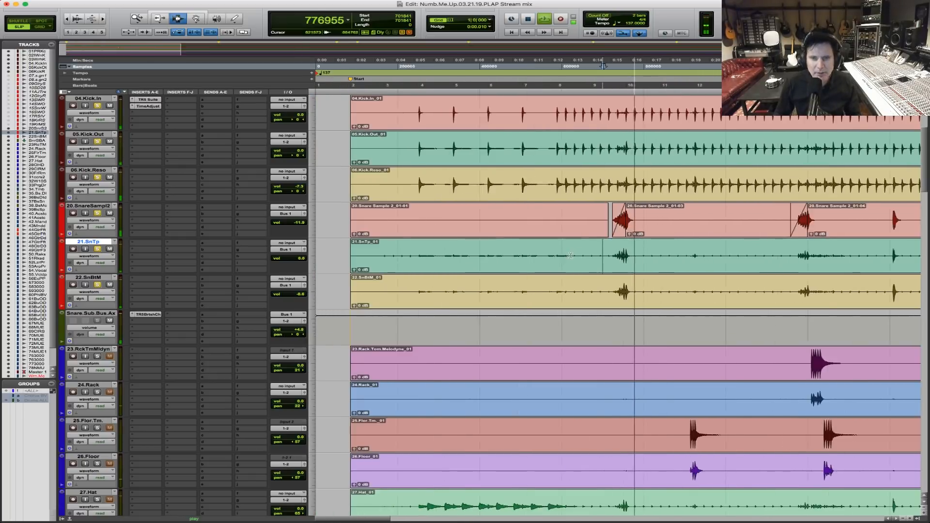
pyautogui.press('space')
pyautogui.click(505, 211)
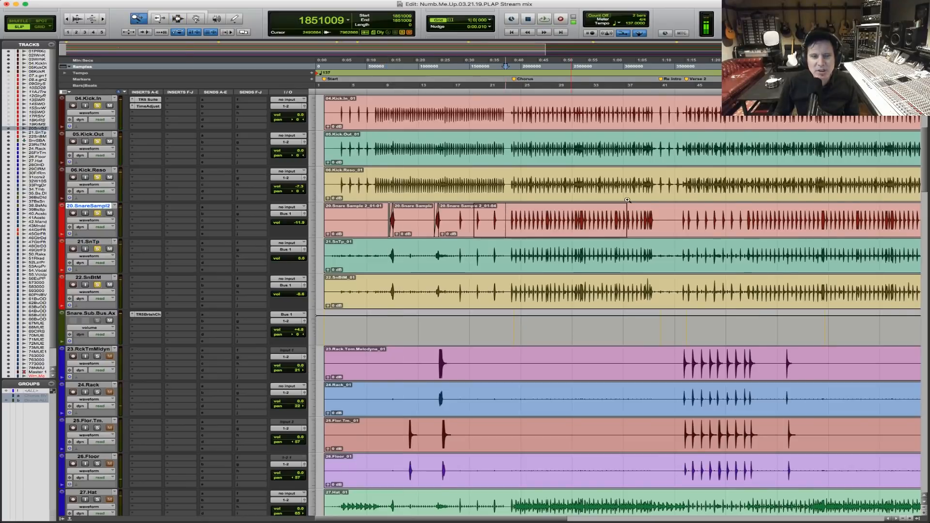
pyautogui.moveTo(628, 200); pyautogui.dragTo(627, 200)
pyautogui.press('space')
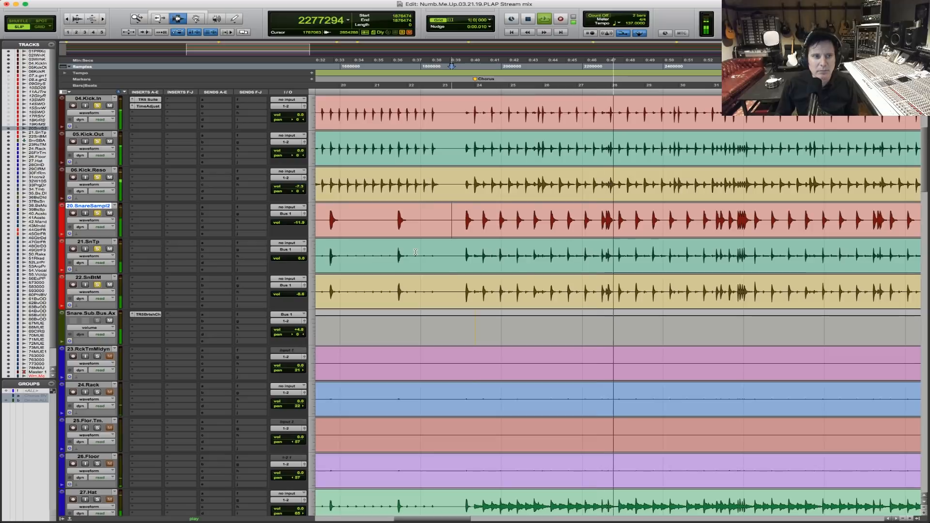
pyautogui.press('space')
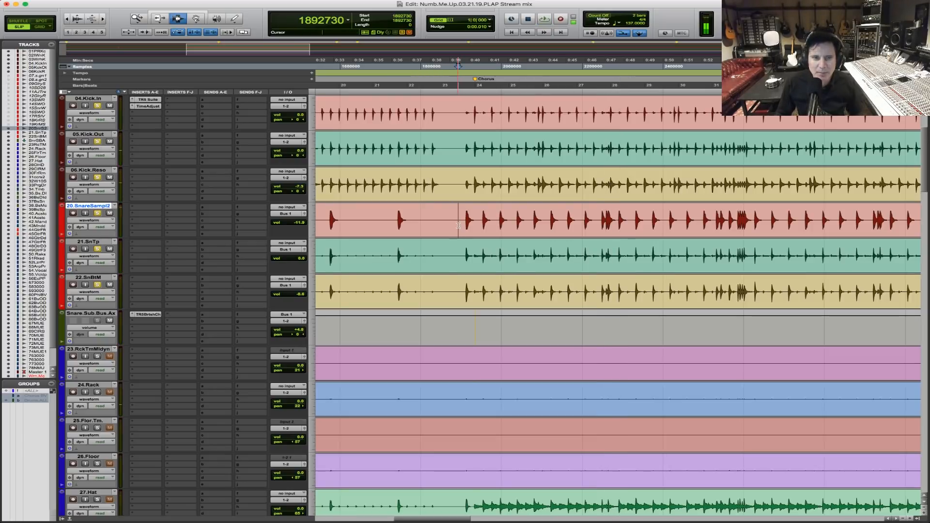
# Listen again to the soloed kicks and snares from the lead-in through the opening bars of the Chorus.
pyautogui.press('space')
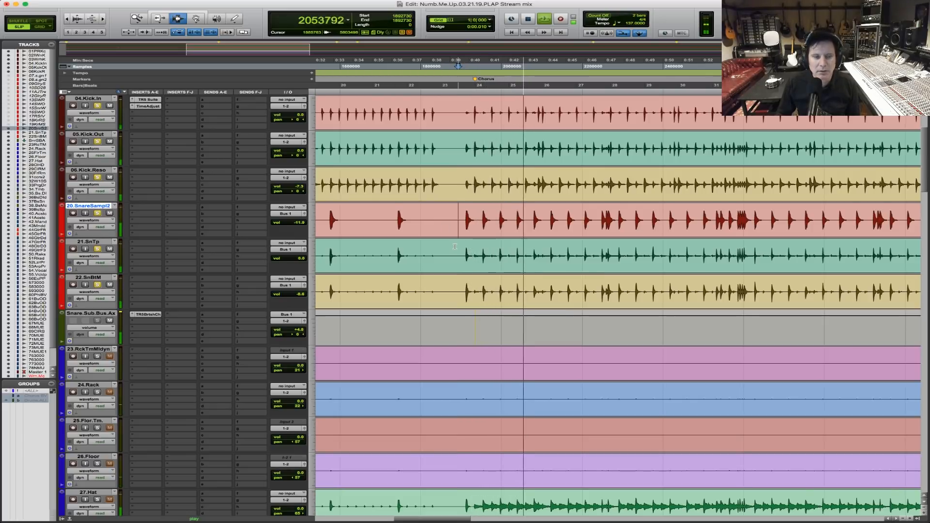
pyautogui.scroll(-2, 453, 244)
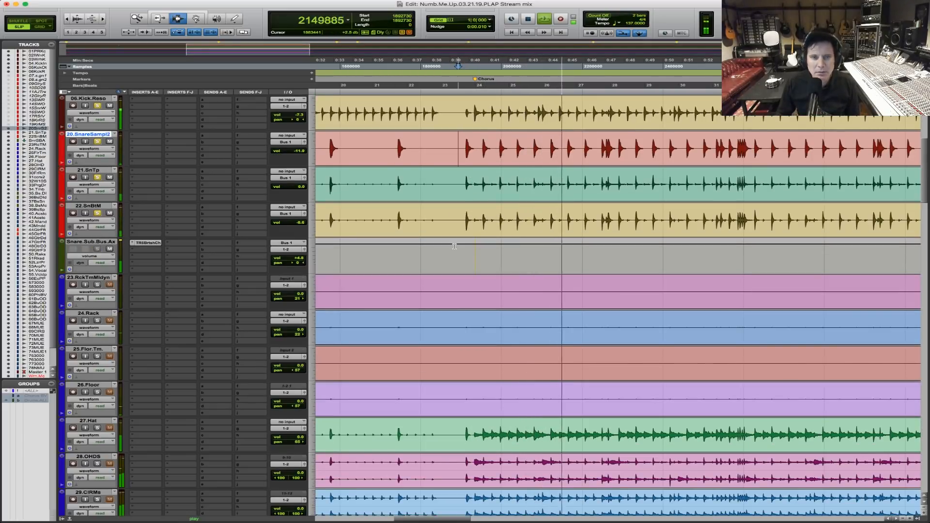
pyautogui.press('space')
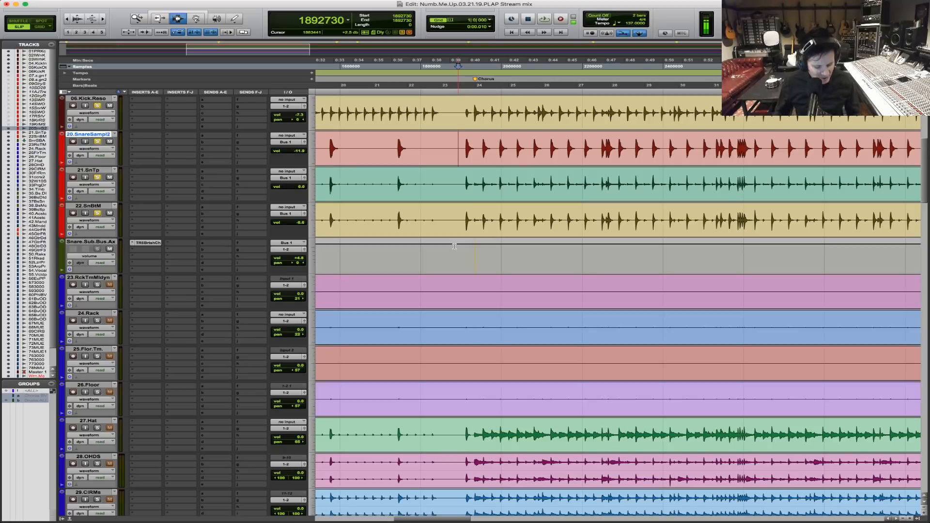
# Insert the IK Multimedia TR5 Black 76 (mono) compressor after the British Channel on Snare.Sub.Bus.Aux and move its window lower.
pyautogui.press('r')
pyautogui.press('r')
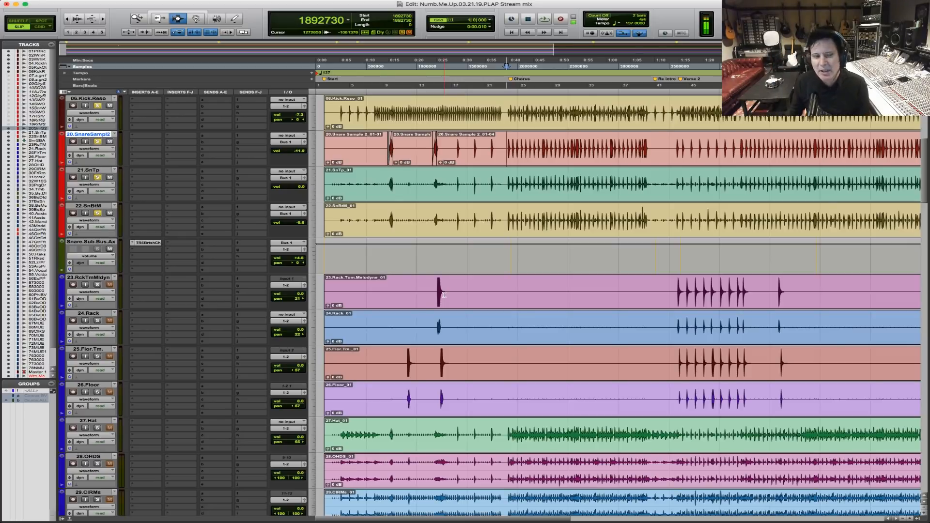
pyautogui.click(137, 251)
pyautogui.moveTo(138, 251)
pyautogui.moveTo(258, 250)
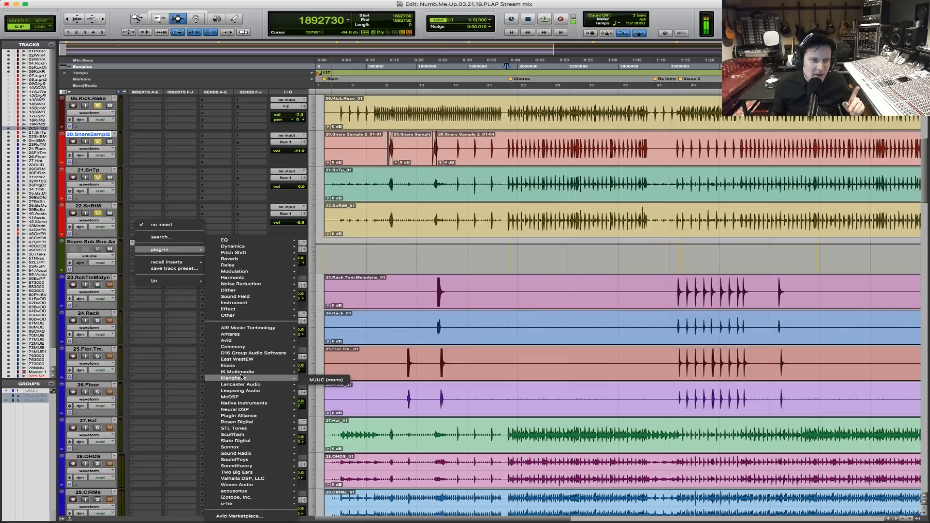
pyautogui.moveTo(243, 374)
pyautogui.moveTo(366, 517)
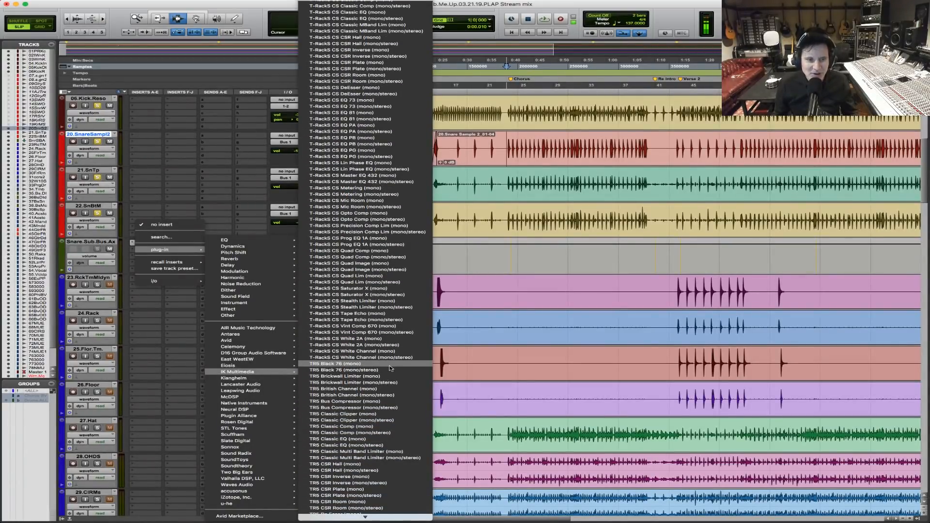
pyautogui.click(390, 367)
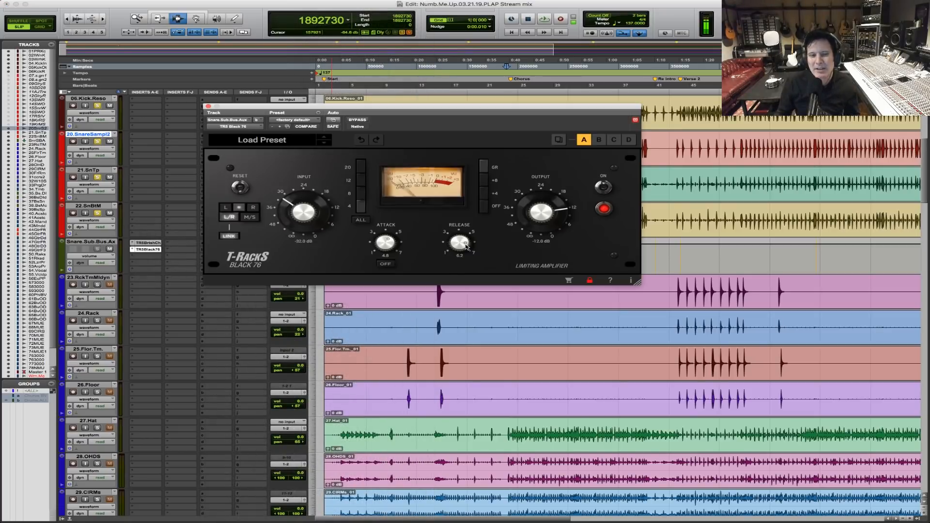
pyautogui.moveTo(511, 109); pyautogui.dragTo(549, 178)
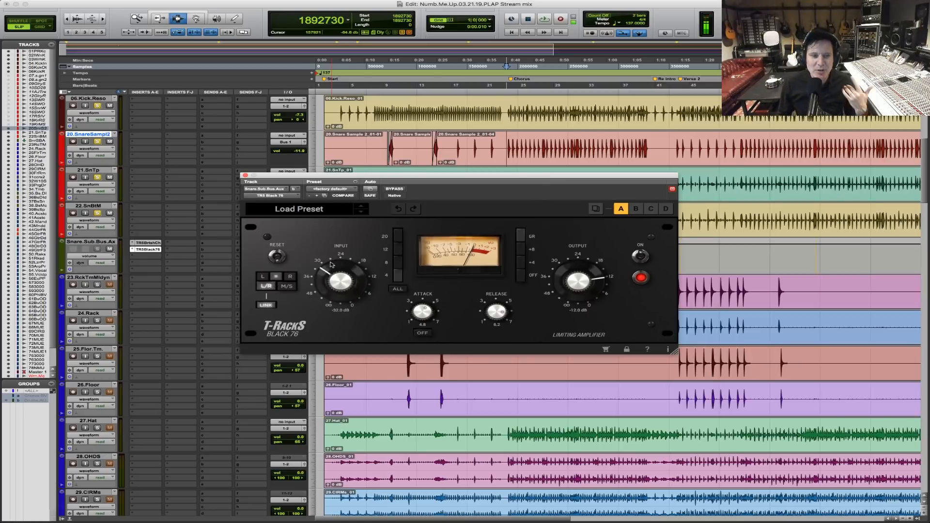
# Compare the snare bus with the Black 76 bypassed and active, playing from just before the Chorus marker.
pyautogui.click(394, 189)
pyautogui.press('space')
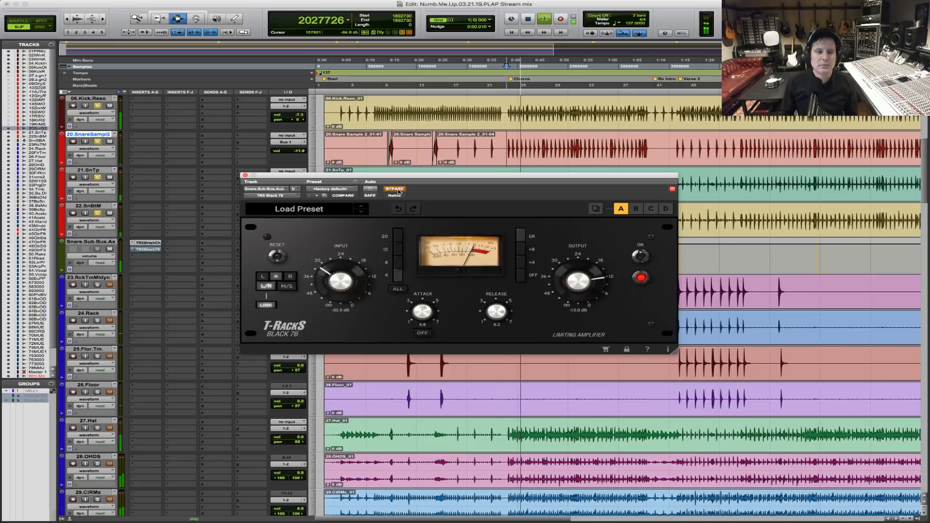
pyautogui.press('space')
pyautogui.click(398, 190)
pyautogui.press('space')
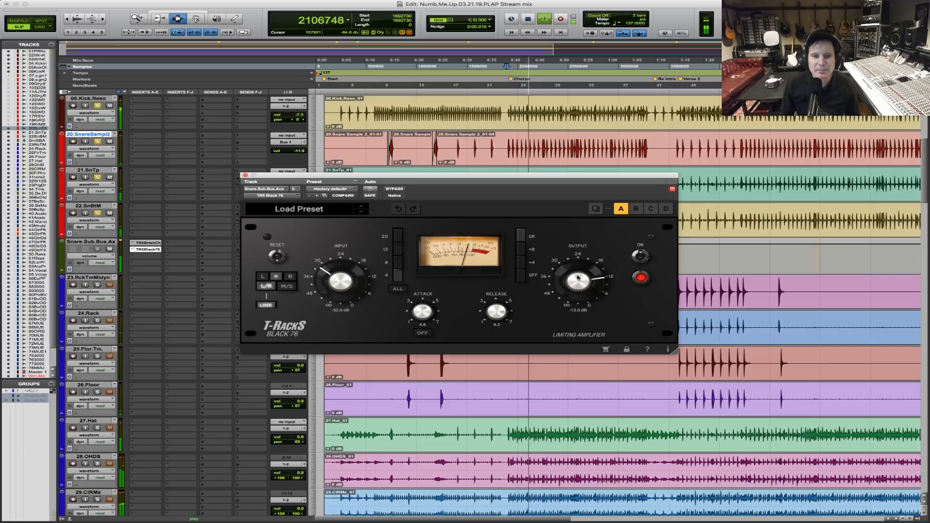
# Set the Black 76 output to -14.0 dB, attack to 2.4 and release to 7.0 during playback, and stop.
pyautogui.moveTo(577, 277); pyautogui.dragTo(577, 281)
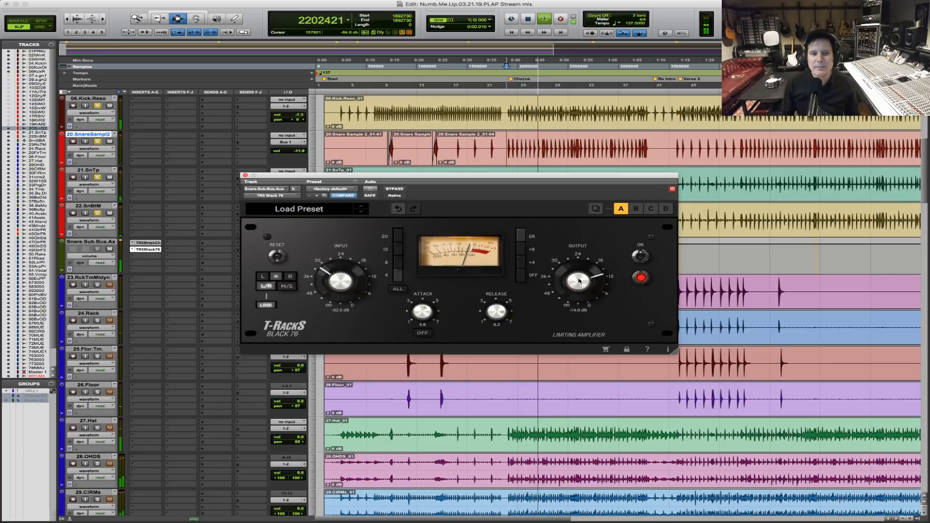
pyautogui.moveTo(422, 313); pyautogui.dragTo(421, 344)
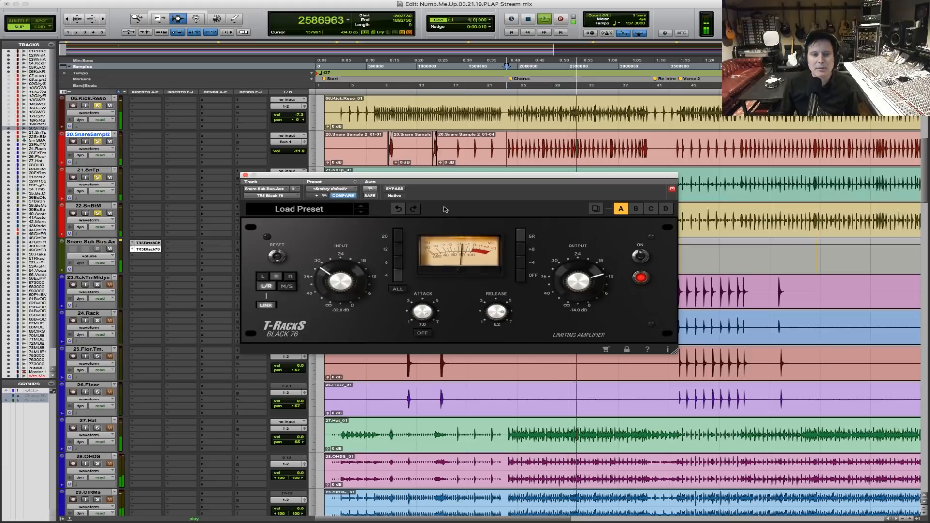
pyautogui.moveTo(412, 312); pyautogui.dragTo(416, 333)
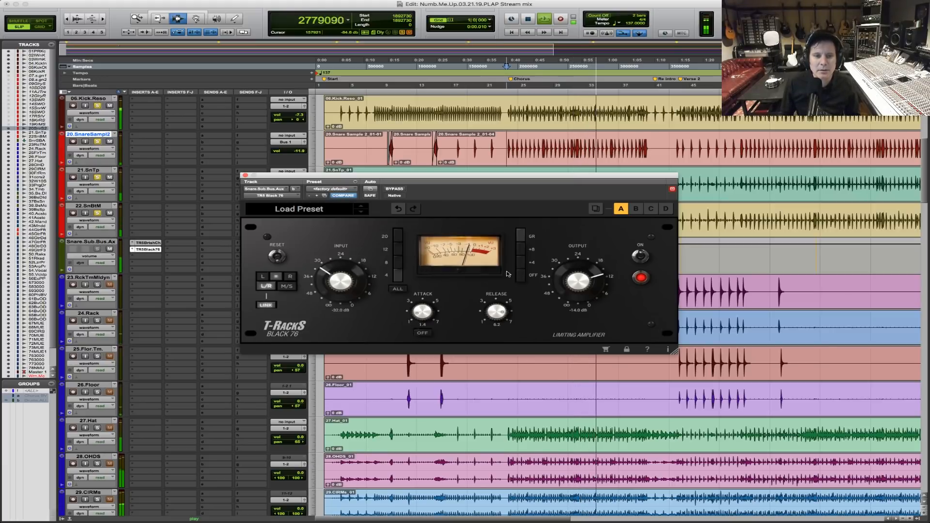
pyautogui.moveTo(502, 319); pyautogui.dragTo(506, 311)
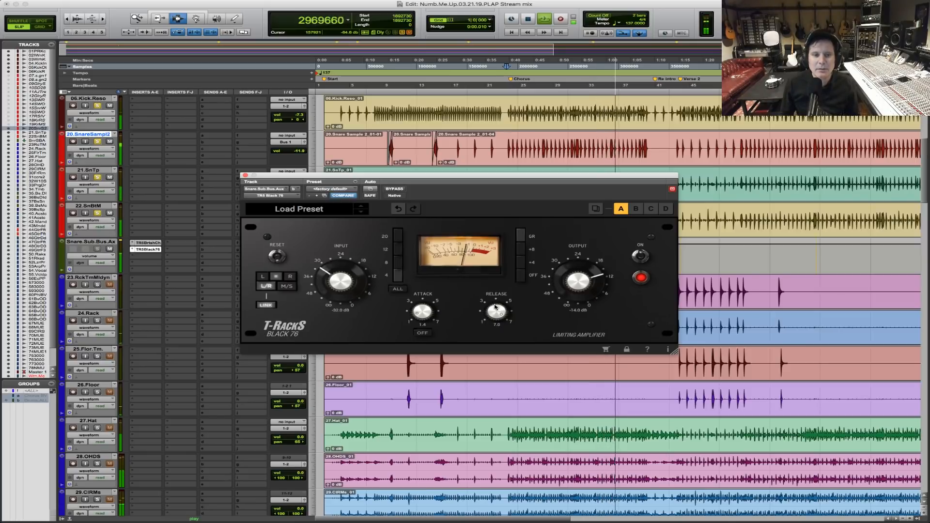
pyautogui.moveTo(422, 311); pyautogui.dragTo(423, 305)
pyautogui.press('space')
# Place the playback start in the gap ahead of the Chorus marker and close the Black 76 window.
pyautogui.click(503, 145)
pyautogui.press('F5')
pyautogui.moveTo(498, 148); pyautogui.dragTo(573, 142)
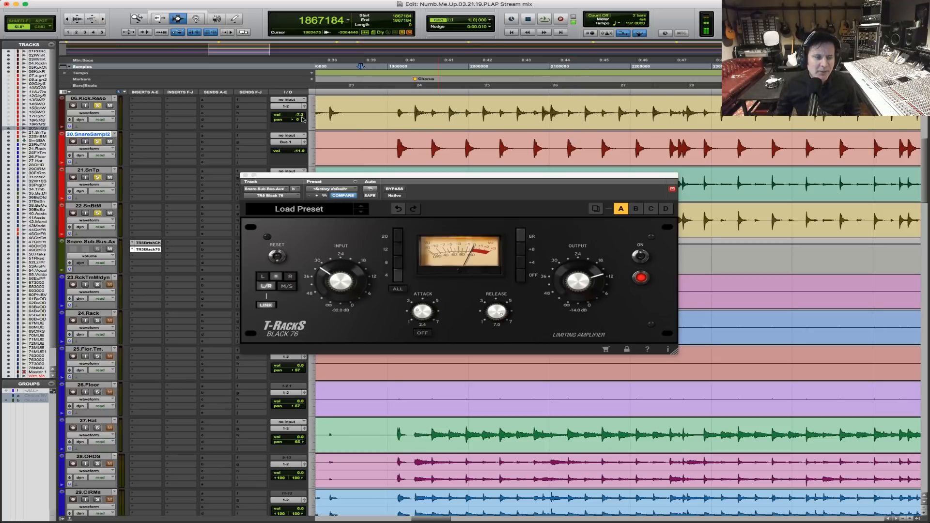
pyautogui.click(245, 175)
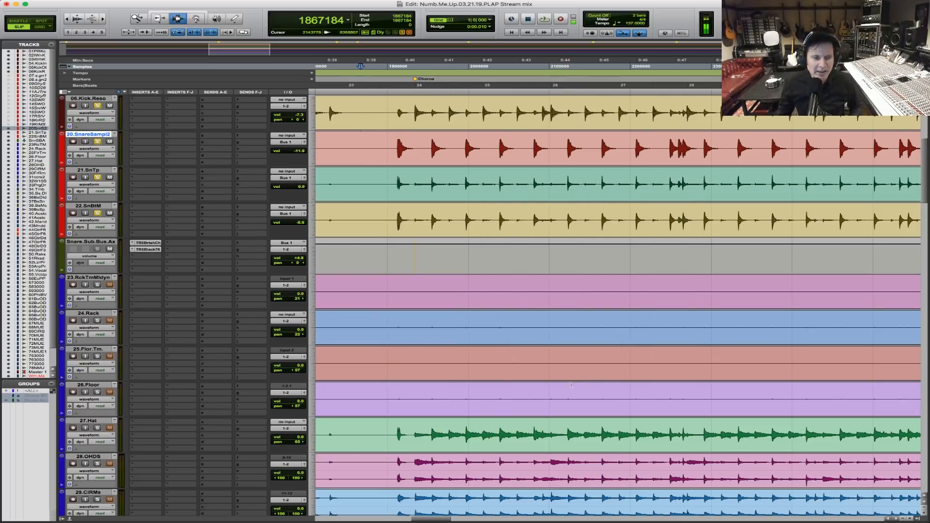
# Solo 27.Hat along with the kicks and snares, and place the playback start on it just before the Chorus marker.
pyautogui.press('r')
pyautogui.press('r')
pyautogui.press('r')
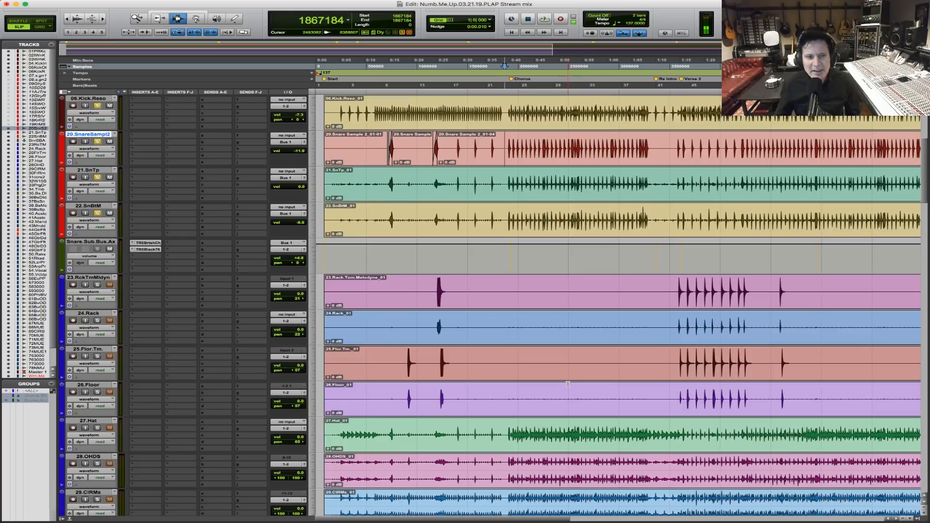
pyautogui.click(97, 428)
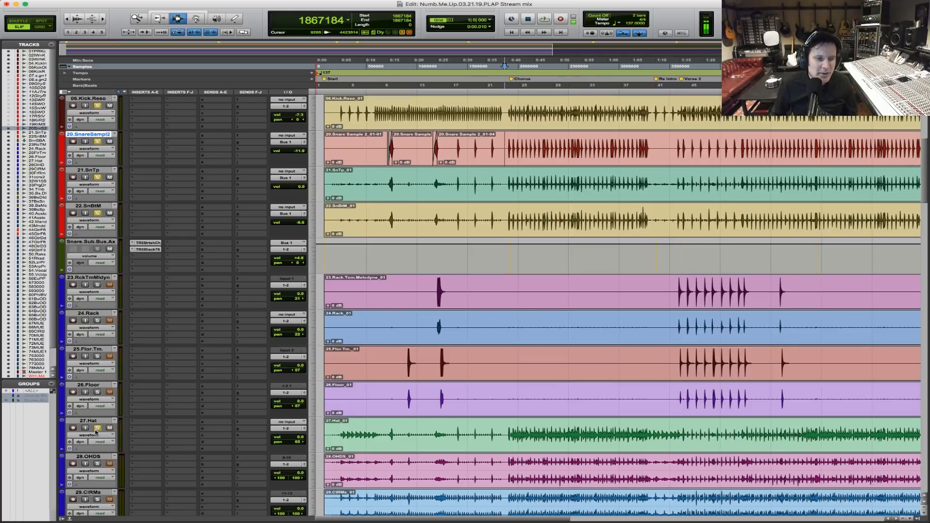
pyautogui.press('F5')
pyautogui.moveTo(483, 432); pyautogui.dragTo(590, 432)
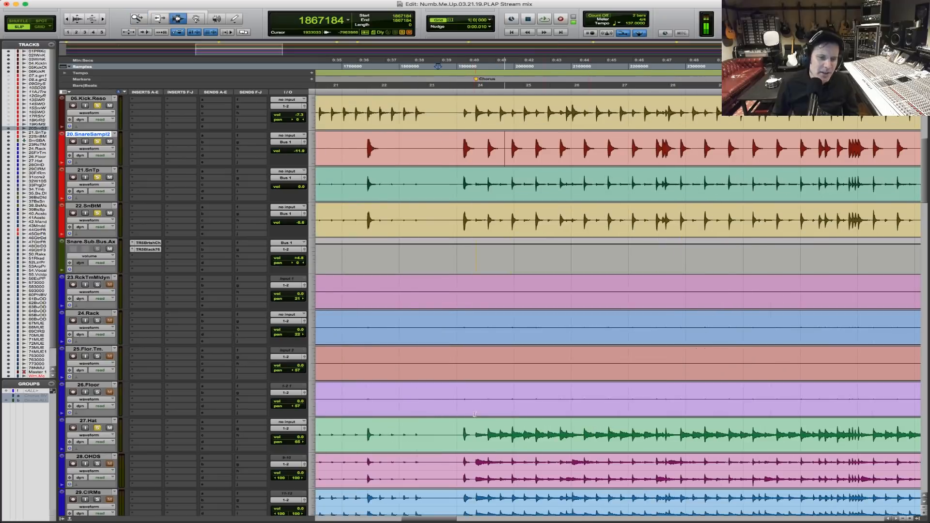
pyautogui.click(456, 439)
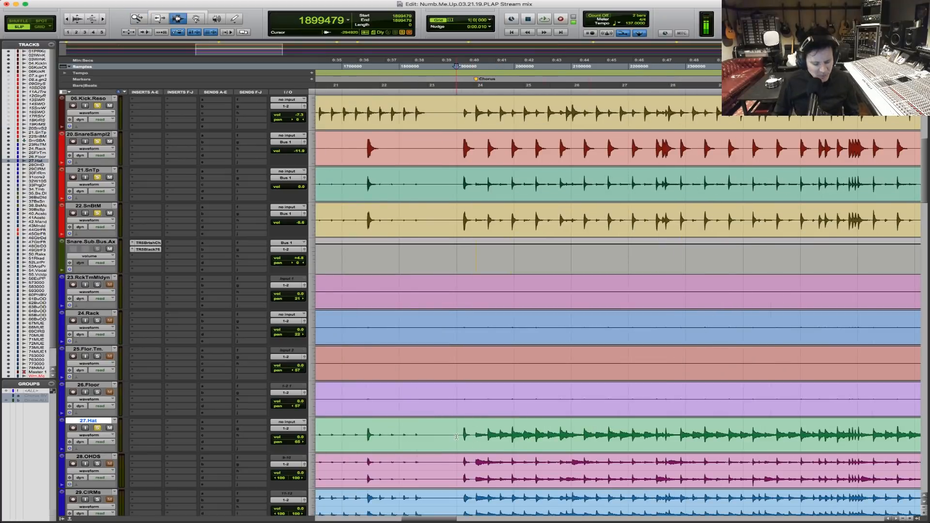
# Review the Black 76 settings on Snare.Sub.Bus.Aux and close the plug-in window.
pyautogui.press('r')
pyautogui.press('r')
pyautogui.press('r')
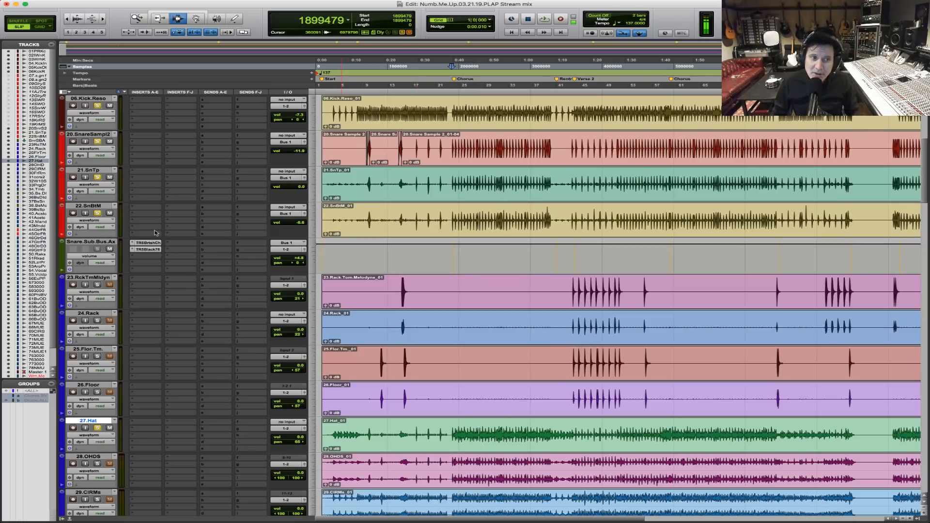
pyautogui.click(148, 249)
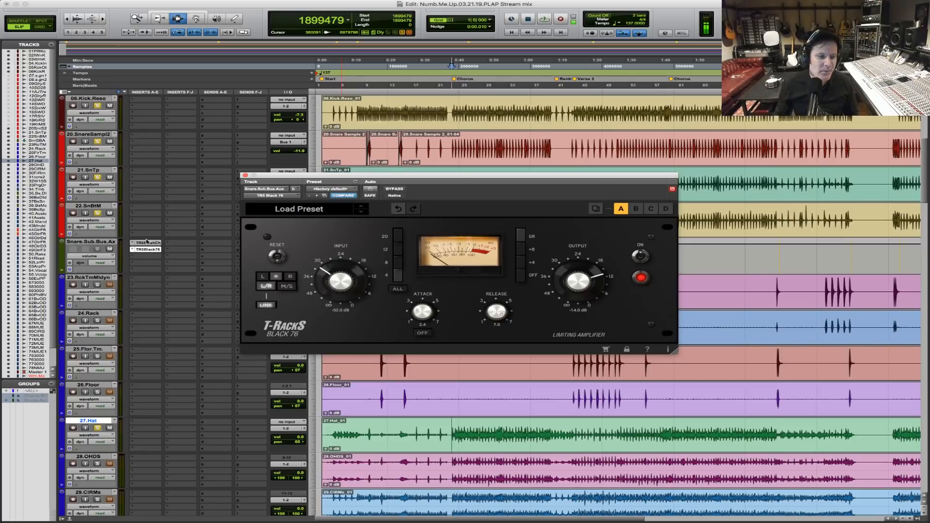
pyautogui.click(245, 176)
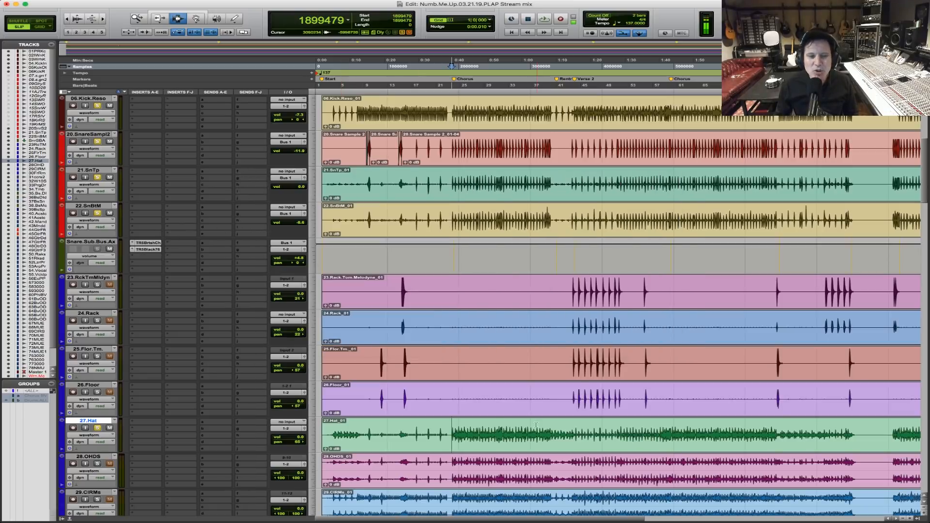
# Lower the 27.Hat volume to about -6.8 dB while playing from just before the Chorus, and stop playback.
pyautogui.press('F5')
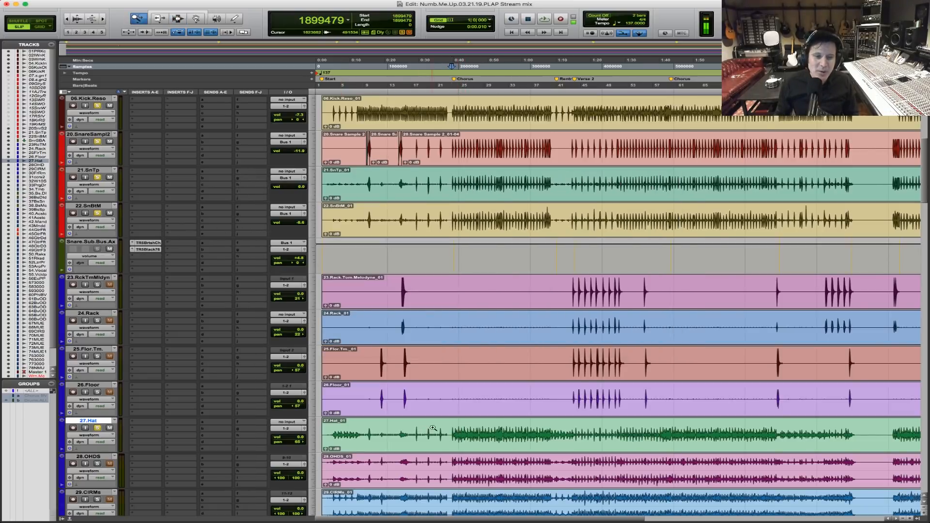
pyautogui.moveTo(424, 430); pyautogui.dragTo(605, 442)
pyautogui.click(411, 431)
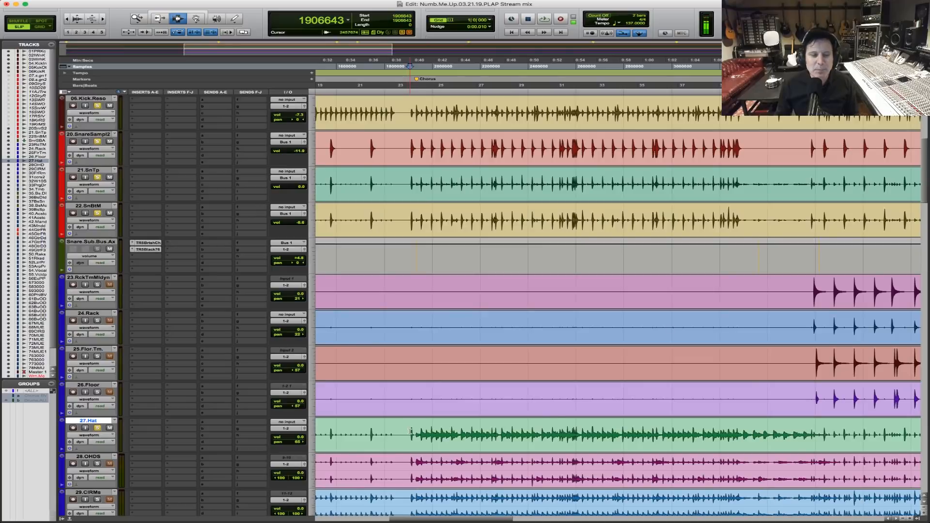
pyautogui.scroll(-3, 411, 430)
pyautogui.press('space')
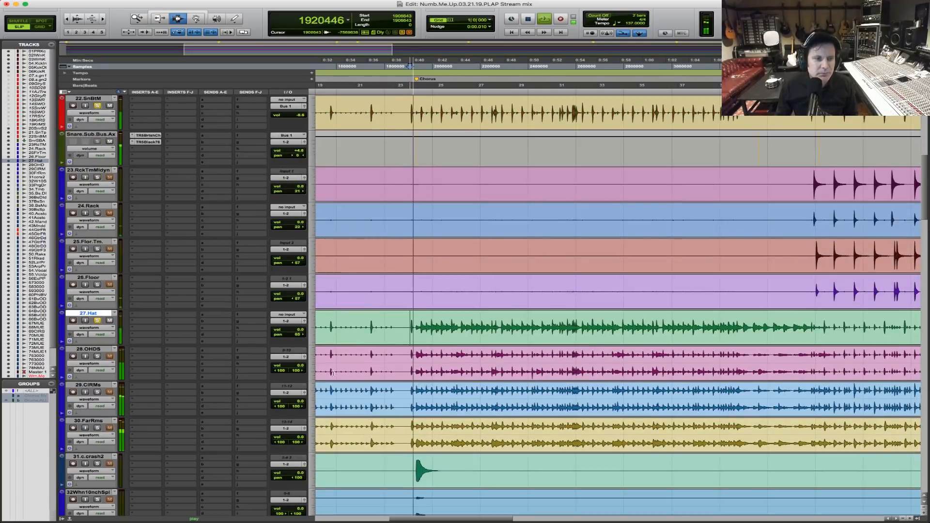
pyautogui.moveTo(299, 332); pyautogui.dragTo(298, 337)
pyautogui.press('space')
# Audition the lowered hat against the soloed kicks and snares from just before the Chorus.
pyautogui.click(409, 325)
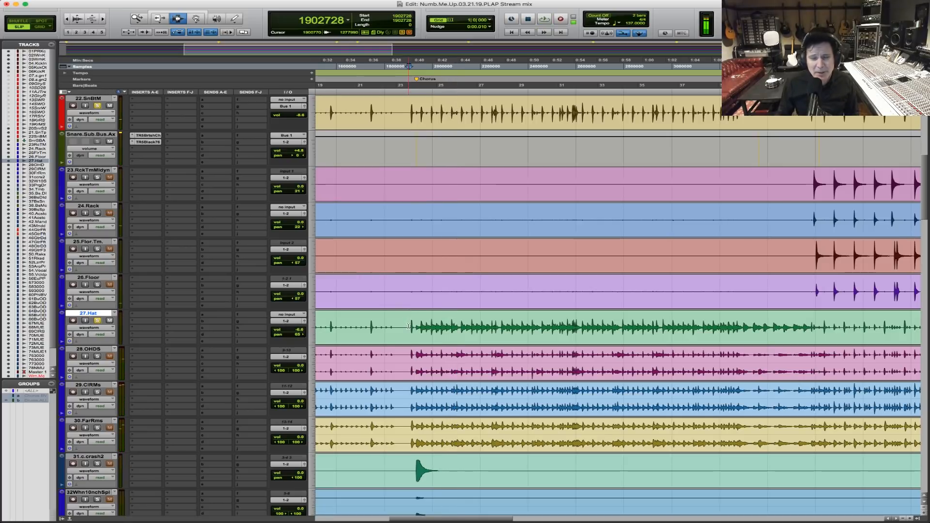
pyautogui.press('space')
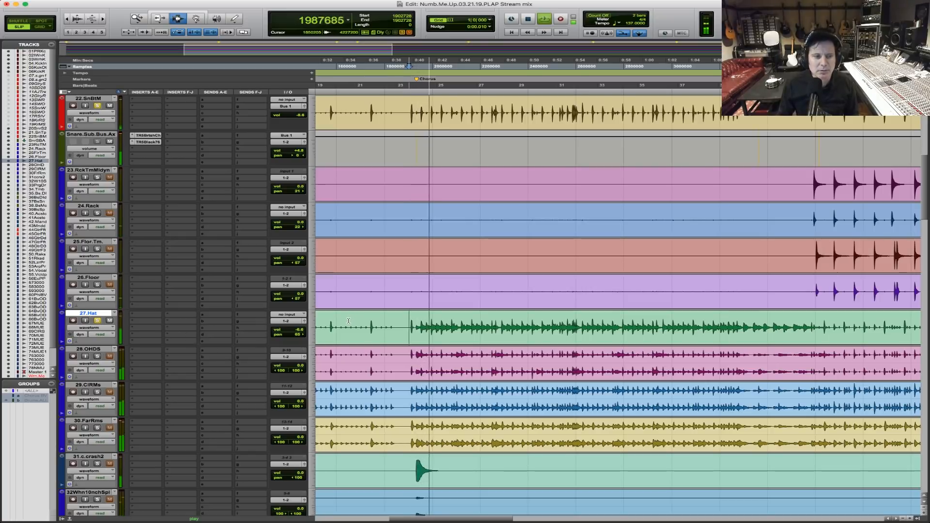
pyautogui.press('space')
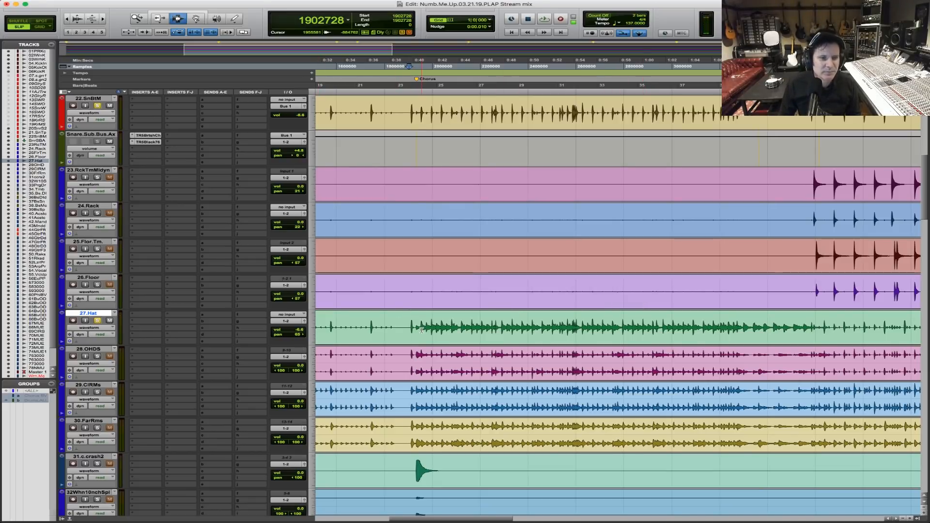
# Play the hat, kicks and snares from right before the snare hit leading into the Chorus, and place the edit cursor there on 28.OHDS.
pyautogui.press('F5')
pyautogui.moveTo(379, 327); pyautogui.dragTo(533, 327)
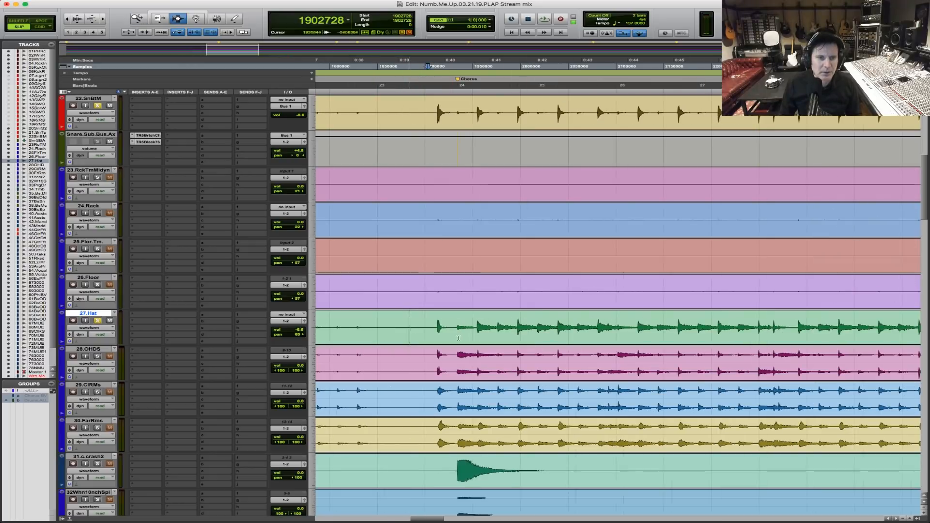
pyautogui.click(434, 324)
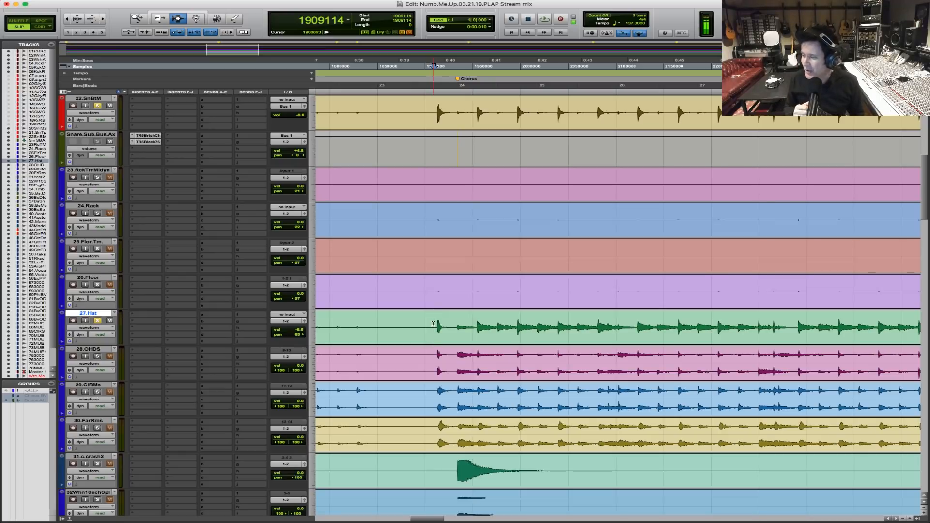
pyautogui.press('space')
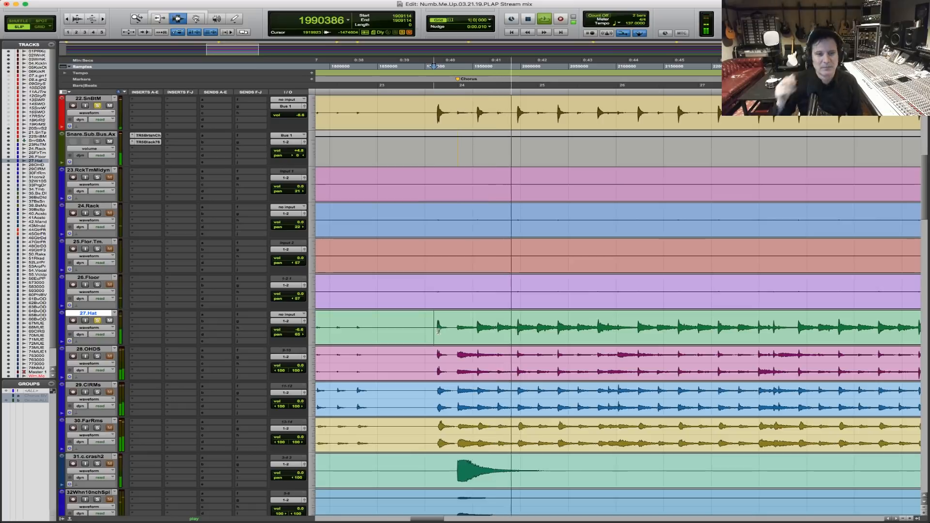
pyautogui.press('r')
pyautogui.press('r')
pyautogui.press('r')
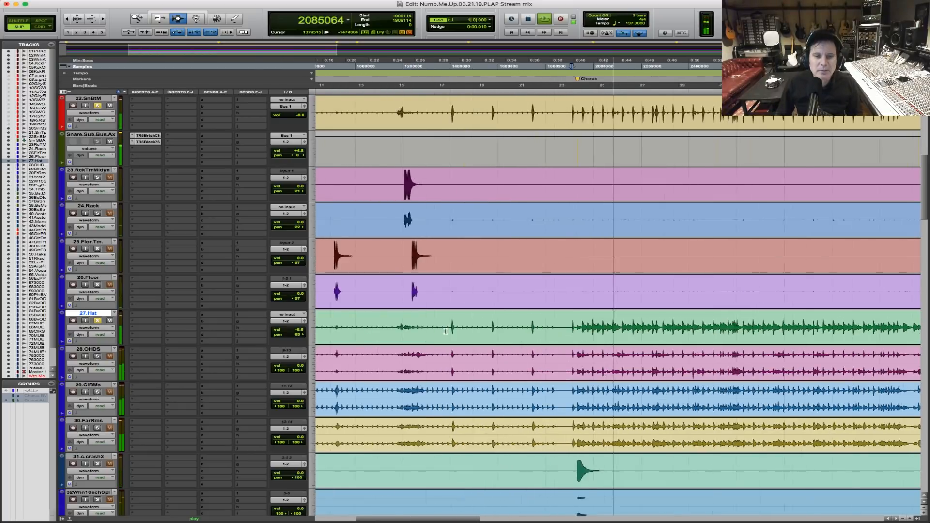
pyautogui.press('t')
pyautogui.press('t')
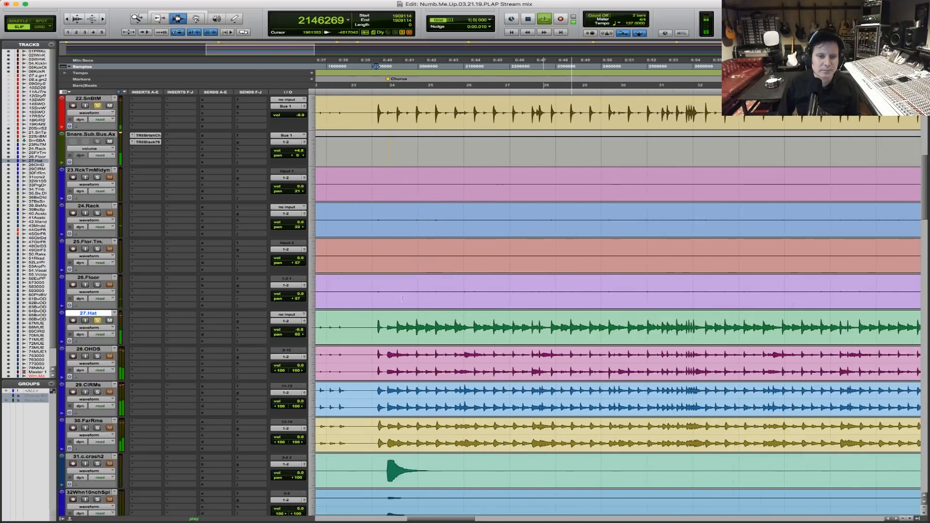
pyautogui.click(372, 356)
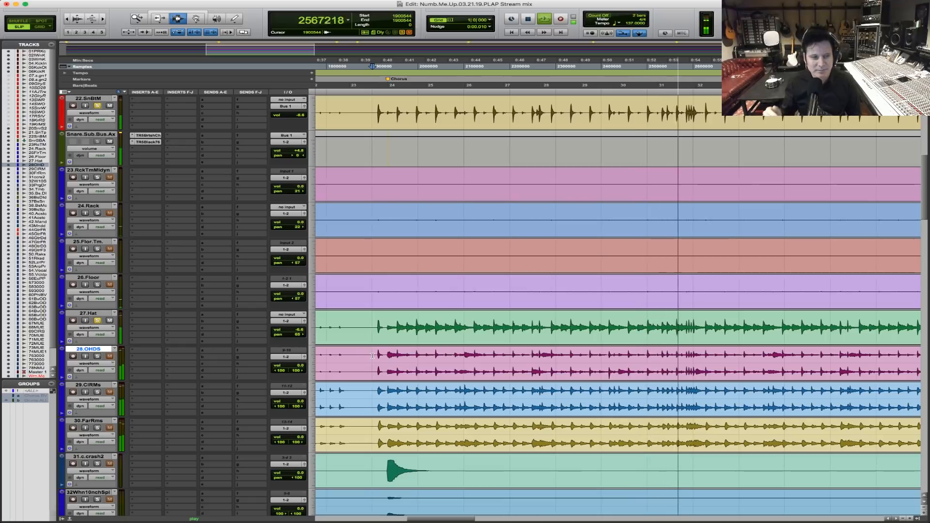
# Solo 28.OHDS and audition it with the soloed hat, kicks and snares from just before the Chorus.
pyautogui.press('space')
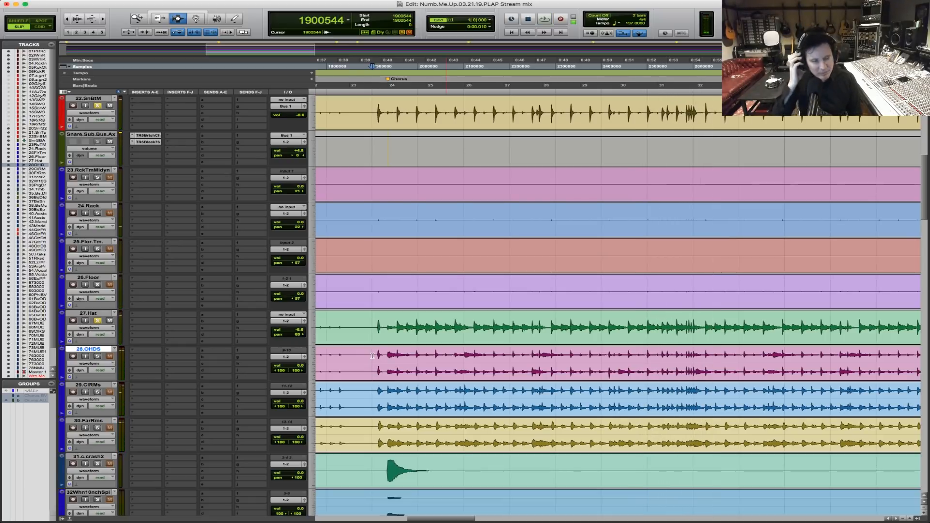
pyautogui.click(97, 357)
pyautogui.click(376, 359)
pyautogui.press('space')
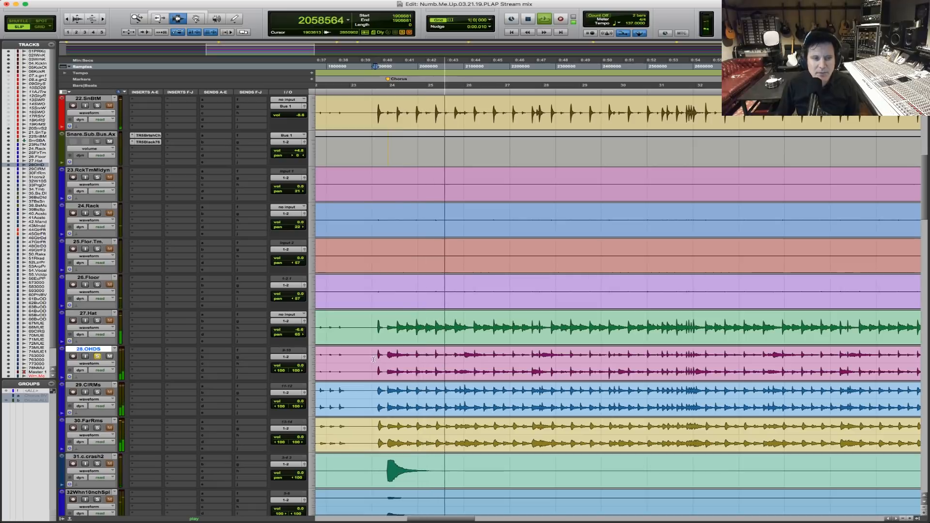
pyautogui.press('F5')
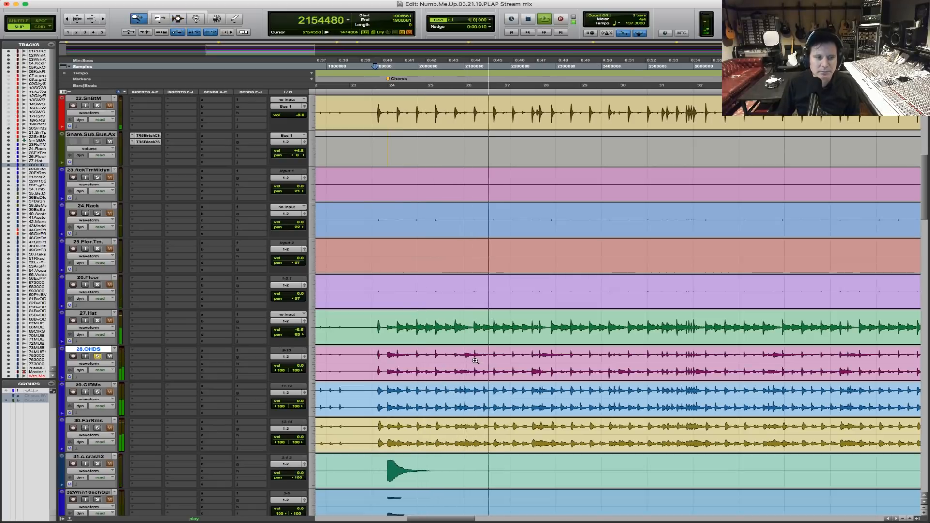
pyautogui.press('space')
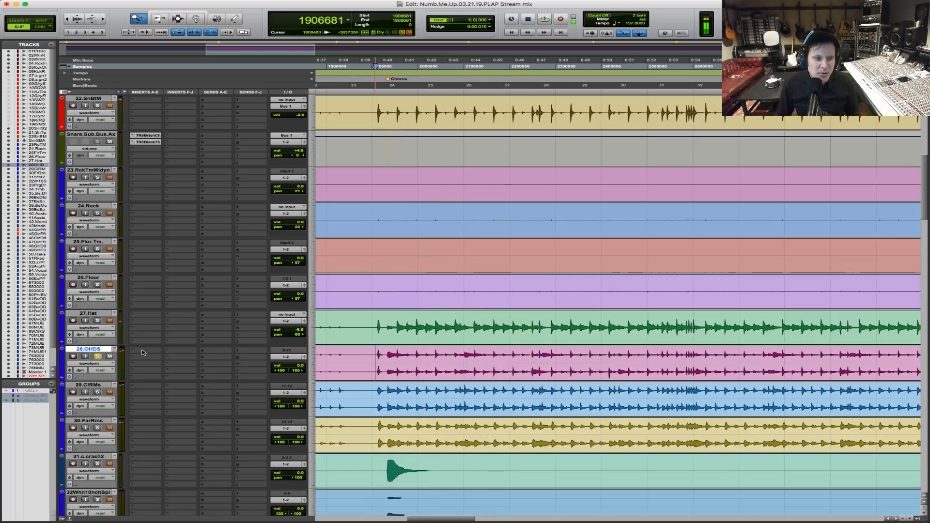
# Insert the stereo TR5 British Channel as a multichannel plug-in on 28.OHDS and move its window above the overhead track.
pyautogui.click(141, 352)
pyautogui.moveTo(177, 350)
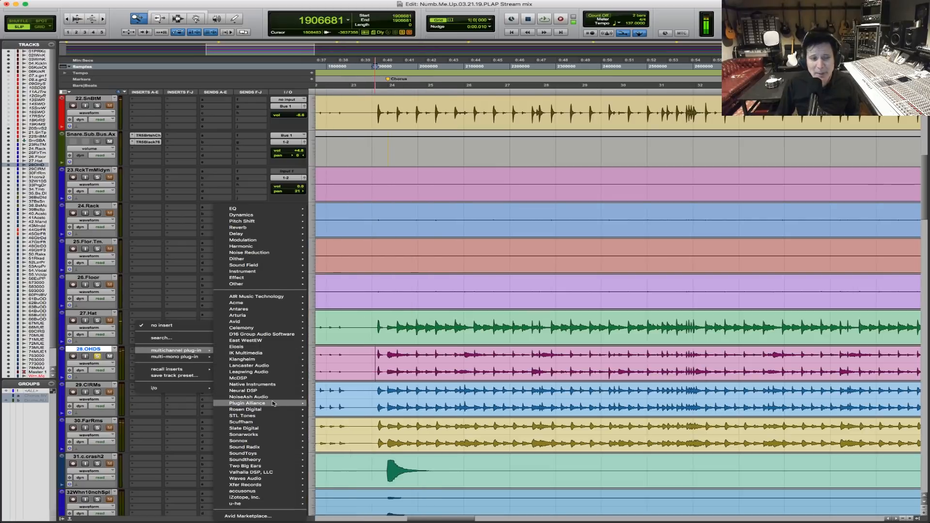
pyautogui.moveTo(276, 362)
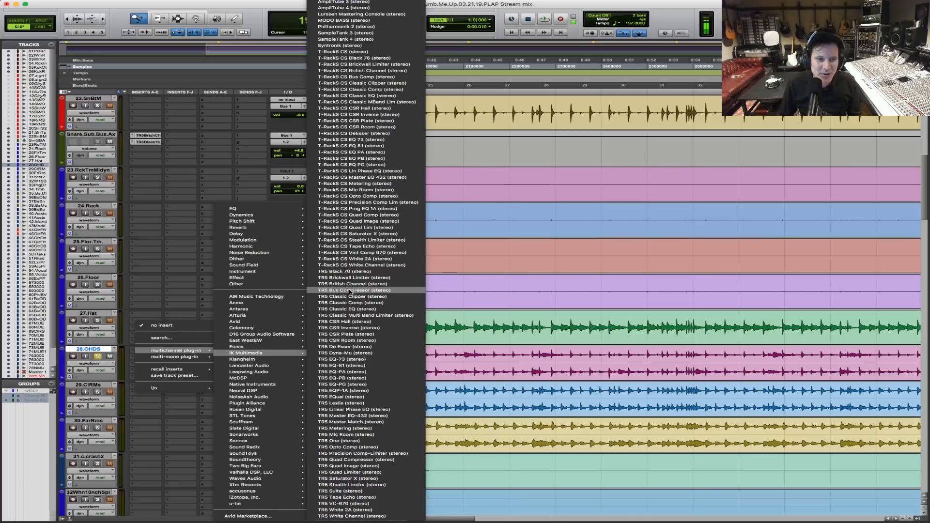
pyautogui.click(363, 285)
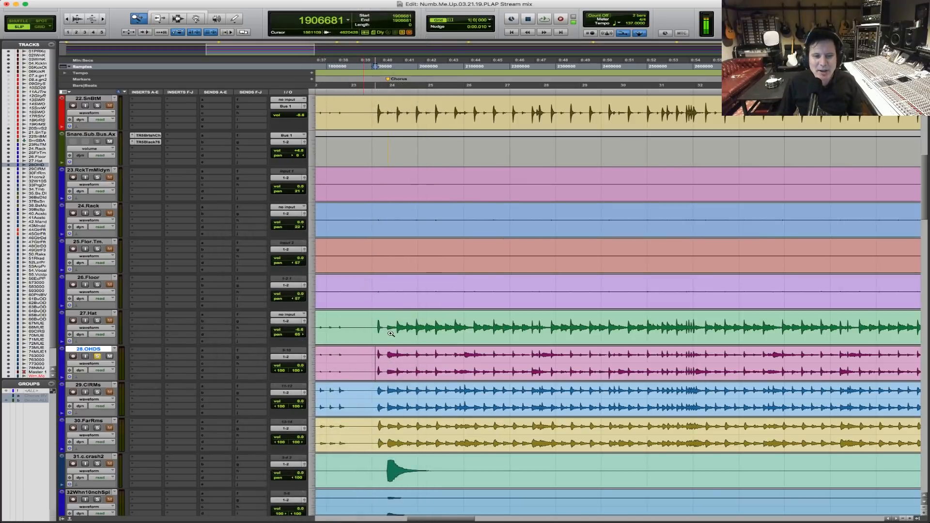
pyautogui.press('F7')
pyautogui.moveTo(461, 178); pyautogui.dragTo(457, 118)
# Lower the low-mid frequency and cut the low-mid gain on the 28.OHDS British Channel while playing from just before the Chorus.
pyautogui.click(377, 353)
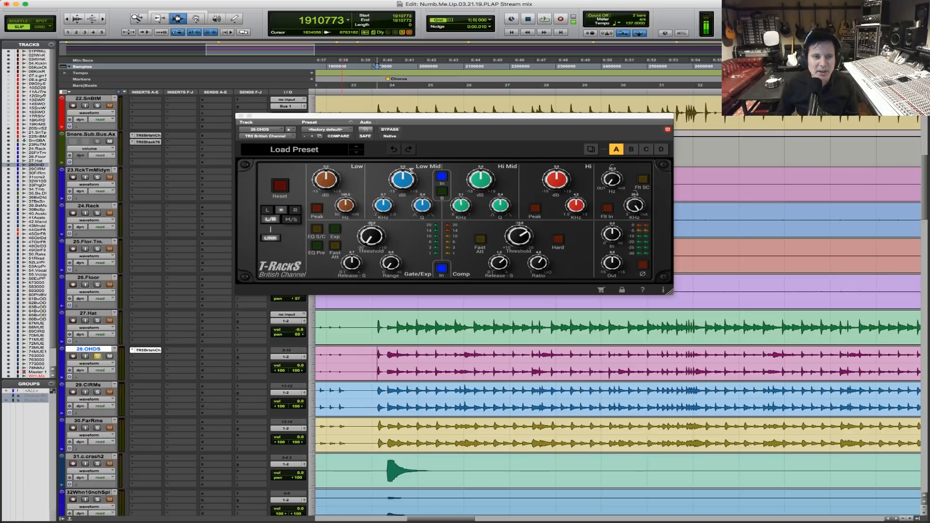
pyautogui.press('space')
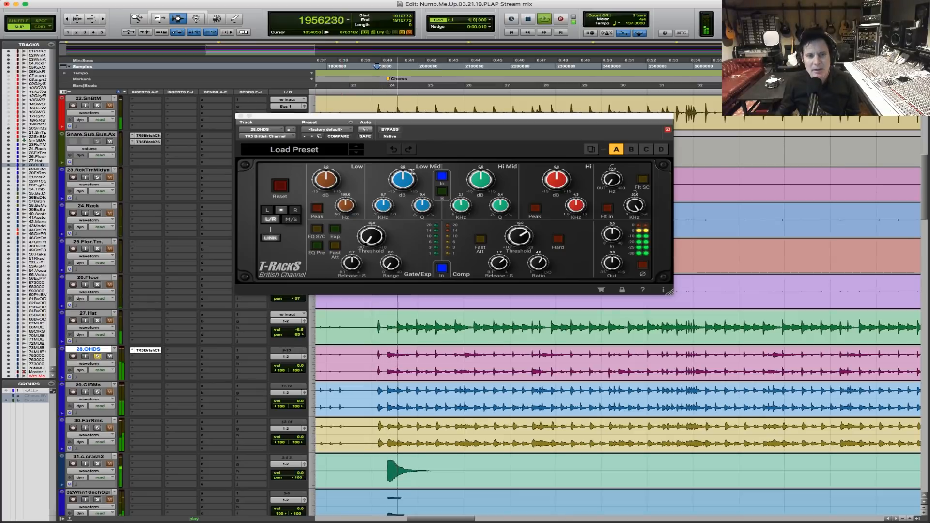
pyautogui.moveTo(382, 205); pyautogui.dragTo(375, 237)
pyautogui.moveTo(399, 180); pyautogui.dragTo(388, 207)
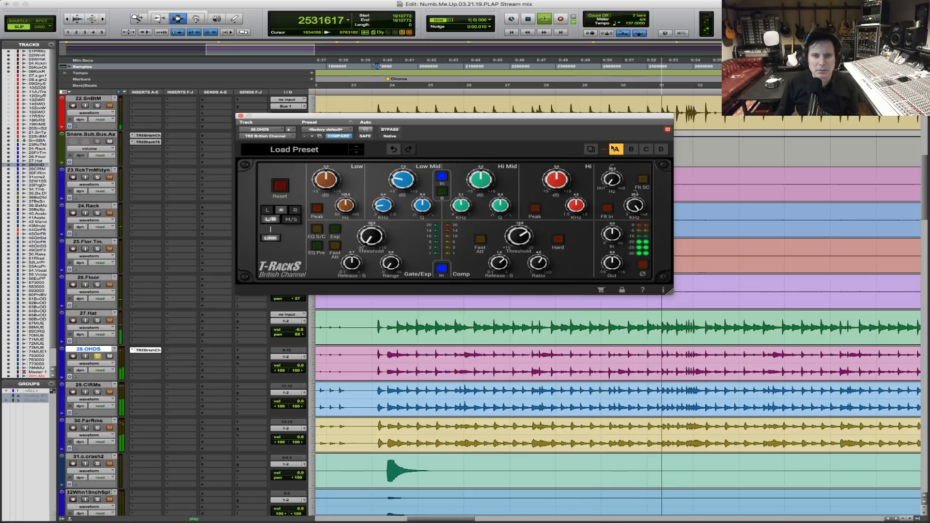
pyautogui.press('space')
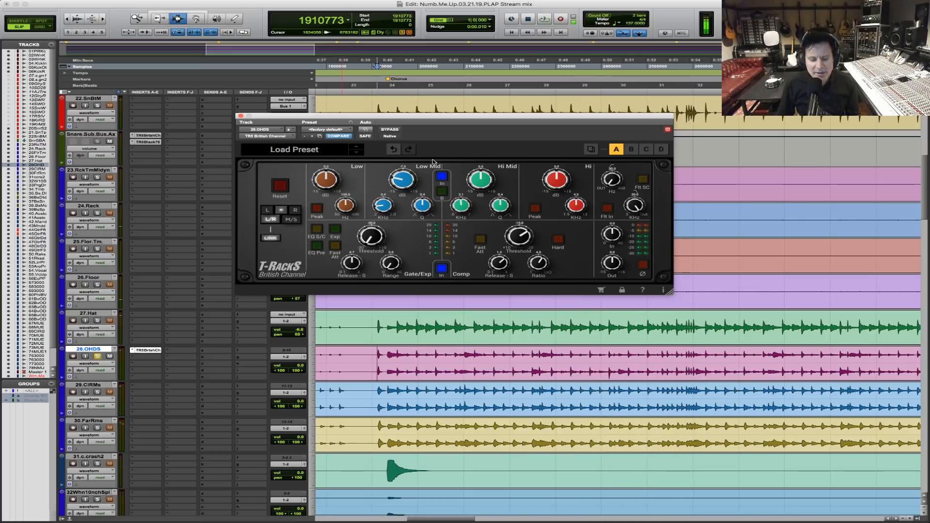
# Locate the floor tom fill earlier in the song and audition the overheads from just before it.
pyautogui.moveTo(489, 121); pyautogui.dragTo(678, 108)
pyautogui.press('r')
pyautogui.press('r')
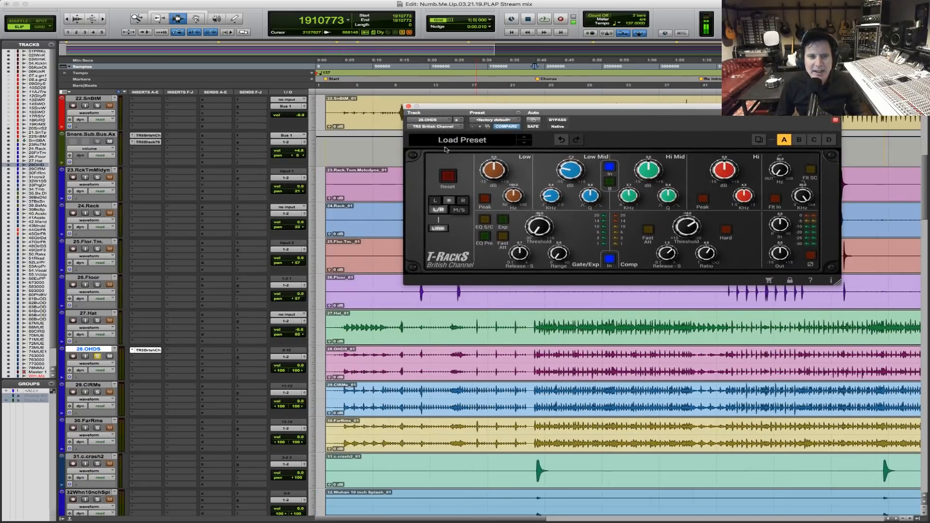
pyautogui.moveTo(534, 107); pyautogui.dragTo(488, 46)
pyautogui.press('F5')
pyautogui.moveTo(415, 295); pyautogui.dragTo(590, 295)
pyautogui.press('F5')
pyautogui.moveTo(364, 293); pyautogui.dragTo(672, 271)
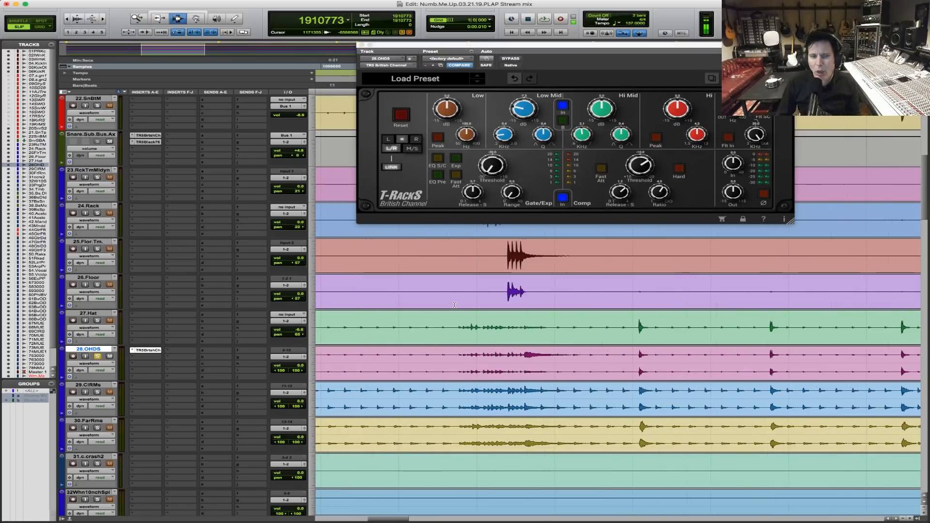
pyautogui.click(453, 300)
pyautogui.press('space')
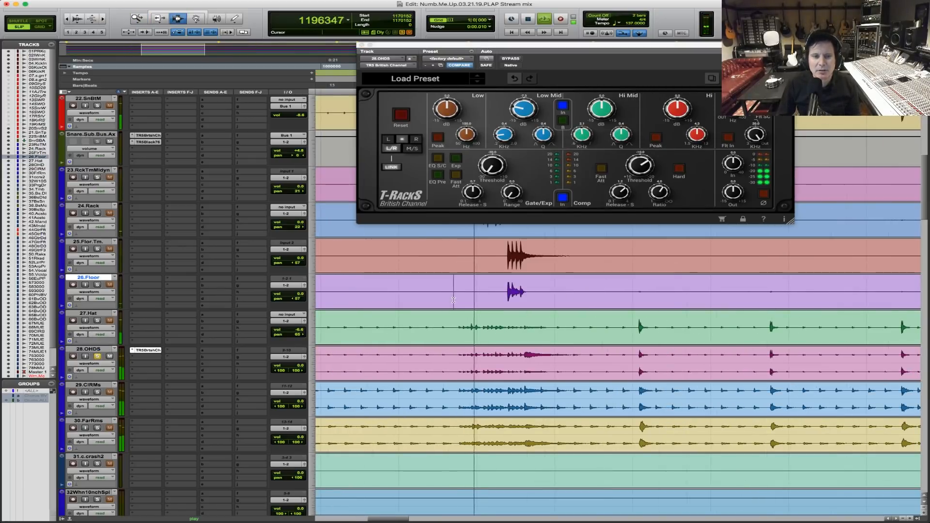
pyautogui.press('space')
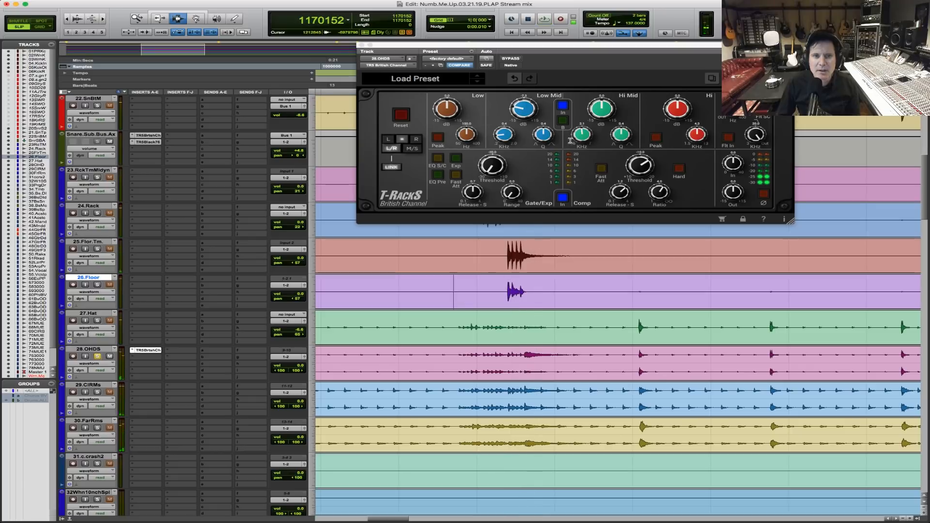
# Select the tom fill on 26.Floor, starting just before the rack tom hits, and clear the plug-in window off the tom tracks.
pyautogui.press('F5')
pyautogui.moveTo(425, 307); pyautogui.dragTo(687, 290)
pyautogui.moveTo(427, 290); pyautogui.dragTo(588, 291)
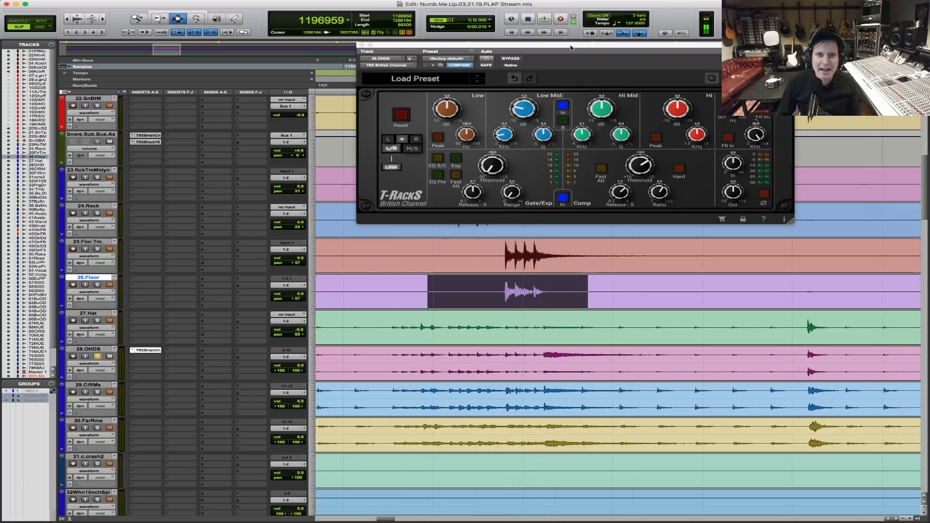
pyautogui.moveTo(571, 47); pyautogui.dragTo(705, 5)
pyautogui.keyDown('shift'); pyautogui.click(435, 288); pyautogui.keyUp('shift')
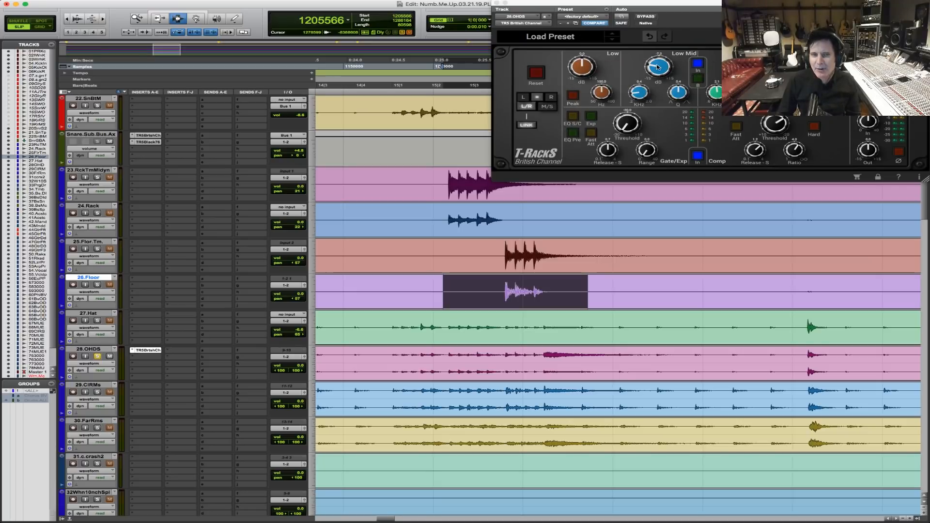
# Loop the selected tom fill and compare the overheads with the British Channel bypassed and active.
pyautogui.press('space')
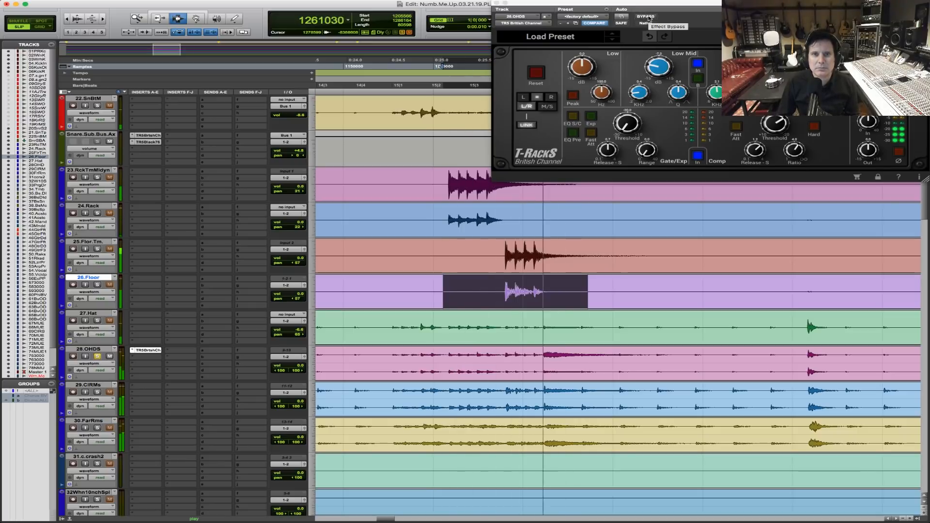
pyautogui.click(647, 17)
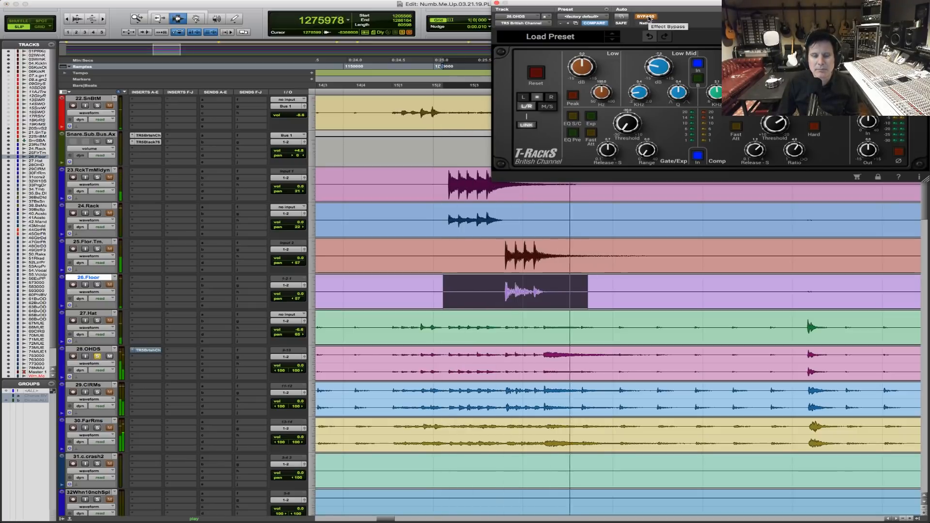
pyautogui.click(647, 16)
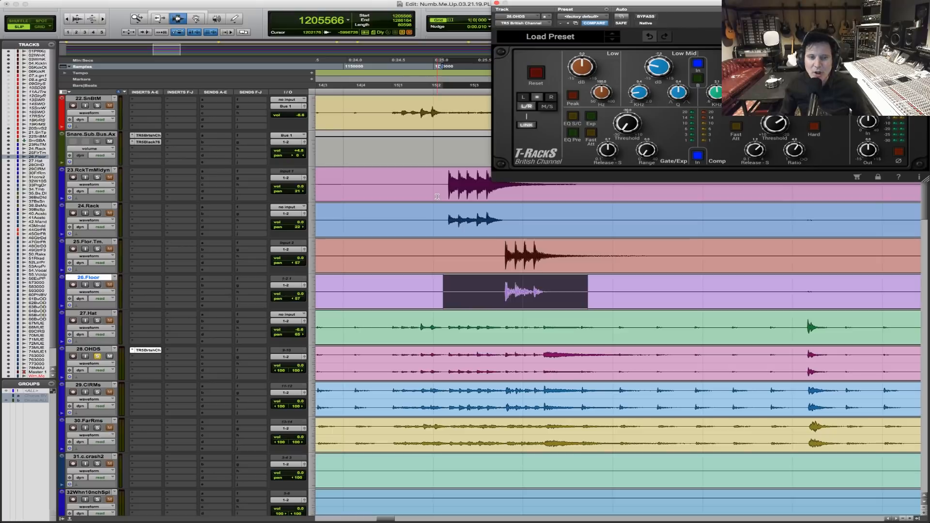
# Tighten the 26.Floor selection around the tom fill, trimming both its start and its end.
pyautogui.press('F5')
pyautogui.moveTo(420, 226); pyautogui.dragTo(684, 221)
pyautogui.keyDown('shift'); pyautogui.moveTo(386, 282); pyautogui.dragTo(372, 286); pyautogui.keyUp('shift')
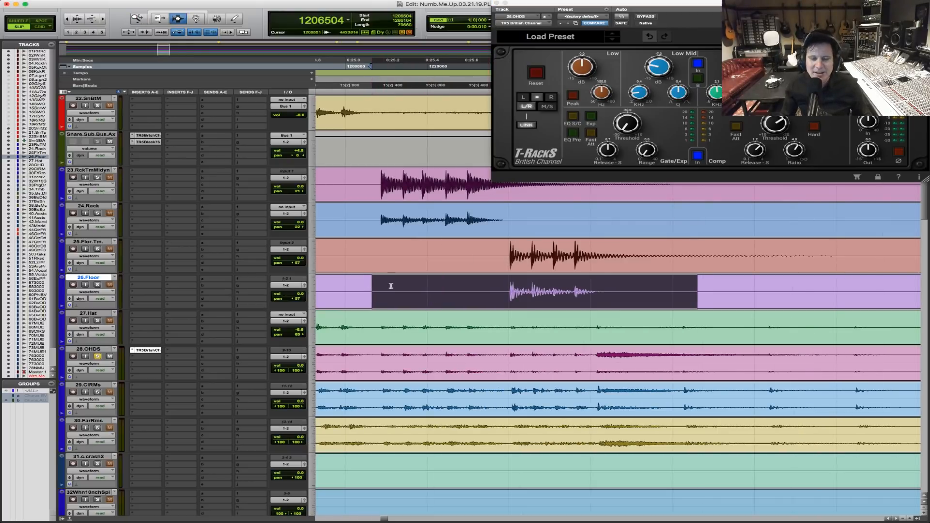
pyautogui.keyDown('shift'); pyautogui.click(679, 294); pyautogui.keyUp('shift')
pyautogui.keyDown('shift'); pyautogui.click(675, 292); pyautogui.keyUp('shift')
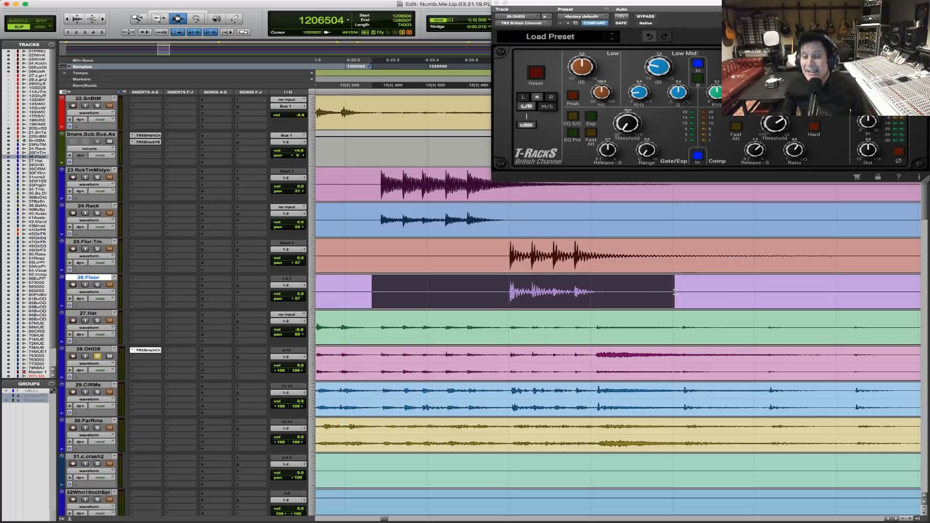
# Loop the tightened tom fill, toggle the British Channel bypass on and off to compare, and stop playback.
pyautogui.press('space')
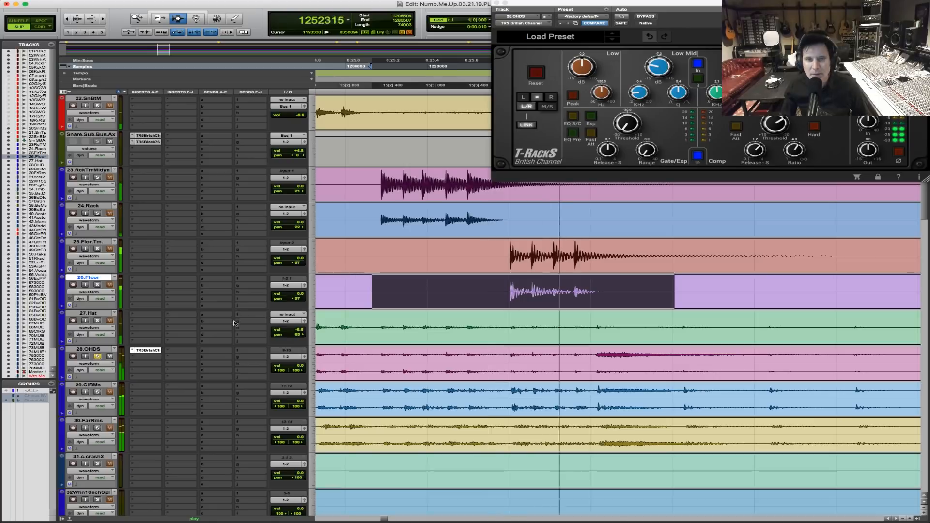
pyautogui.click(646, 17)
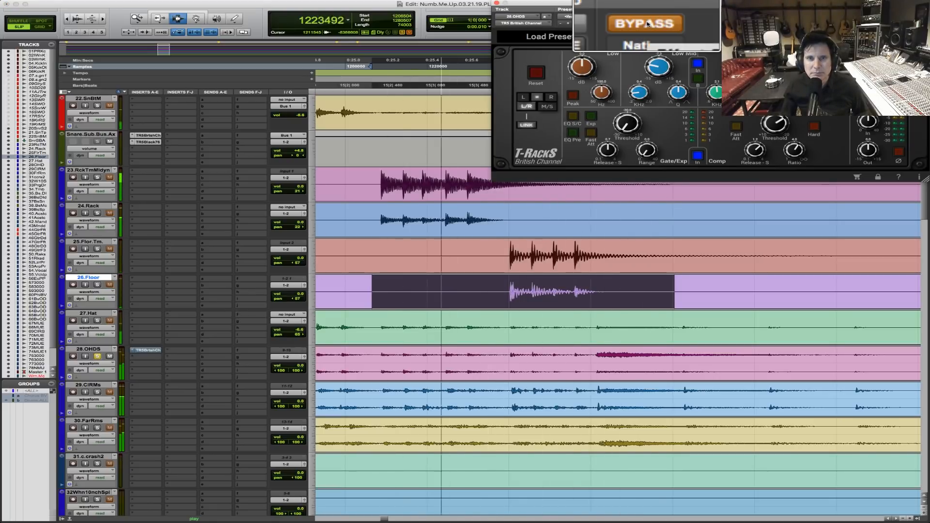
pyautogui.click(646, 18)
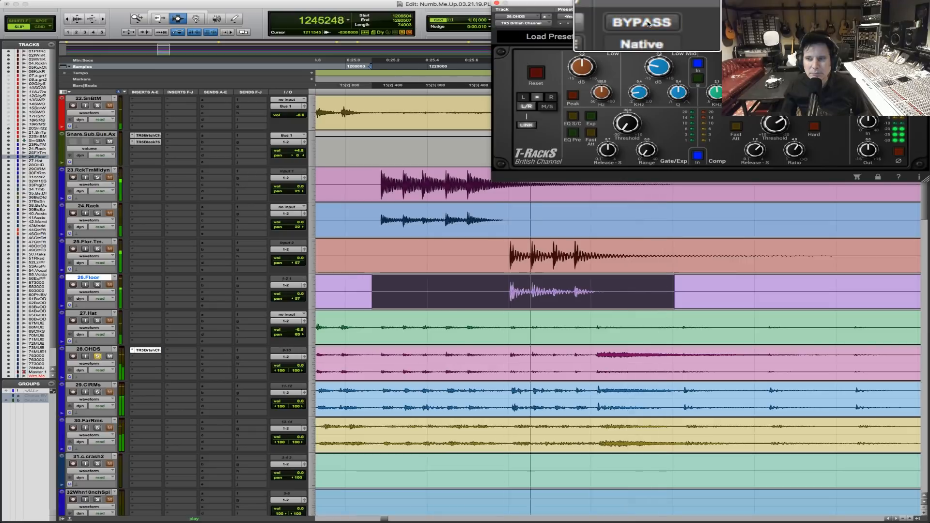
pyautogui.press('space')
# Raise the British Channel's low-cut filter on 28.OHDS to about 93 Hz and switch the filter in during looped playback.
pyautogui.moveTo(659, 13); pyautogui.dragTo(418, 92)
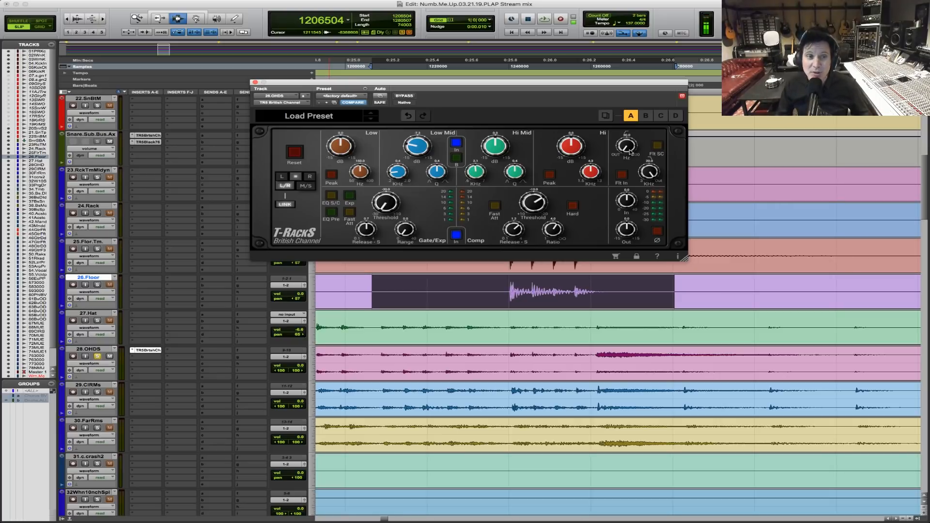
pyautogui.moveTo(580, 84); pyautogui.dragTo(564, 61)
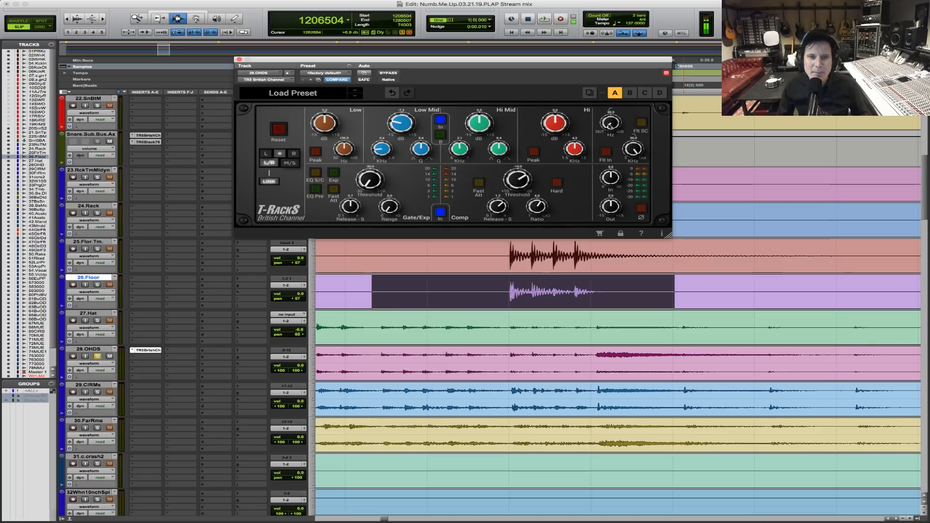
pyautogui.press('space')
pyautogui.moveTo(609, 126); pyautogui.dragTo(609, 95)
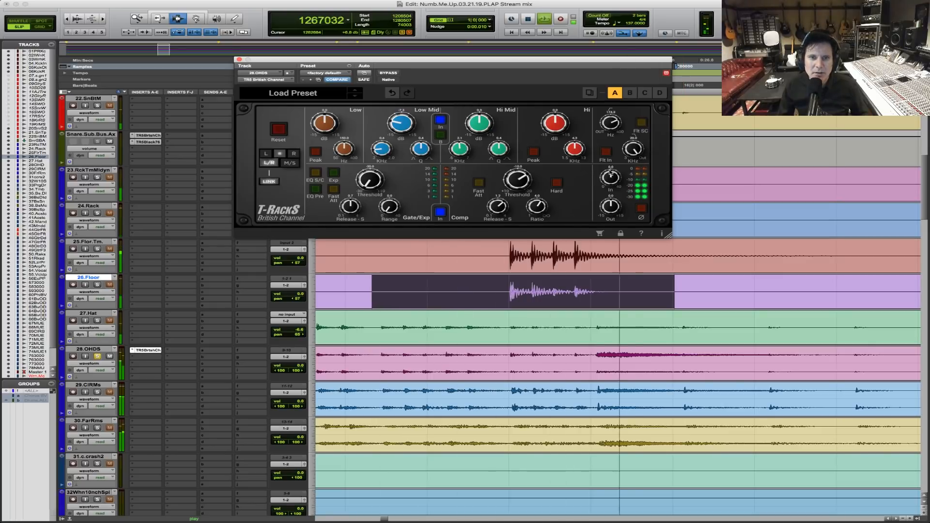
pyautogui.click(605, 153)
pyautogui.moveTo(608, 126); pyautogui.dragTo(602, 154)
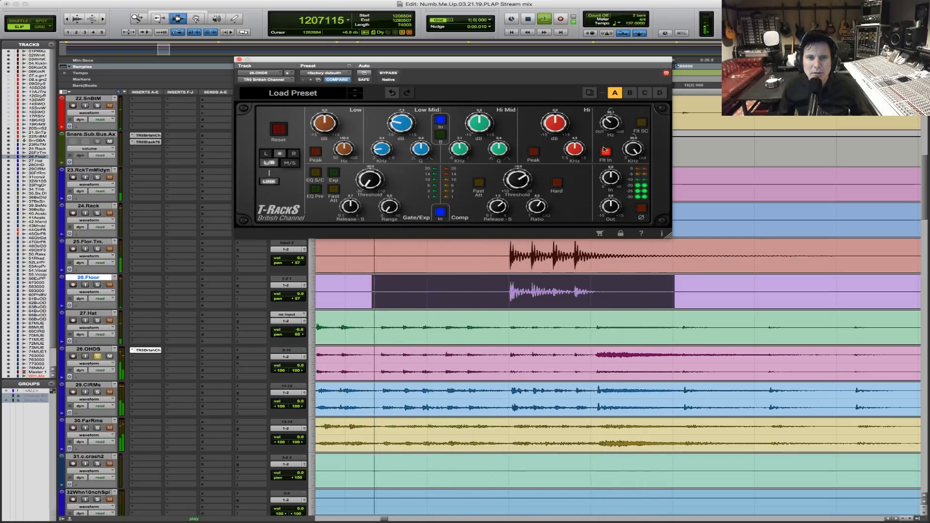
# Compare the overheads with the filter out and in, fine-tune the low-cut frequency, and stop playback with the filter engaged.
pyautogui.click(605, 152)
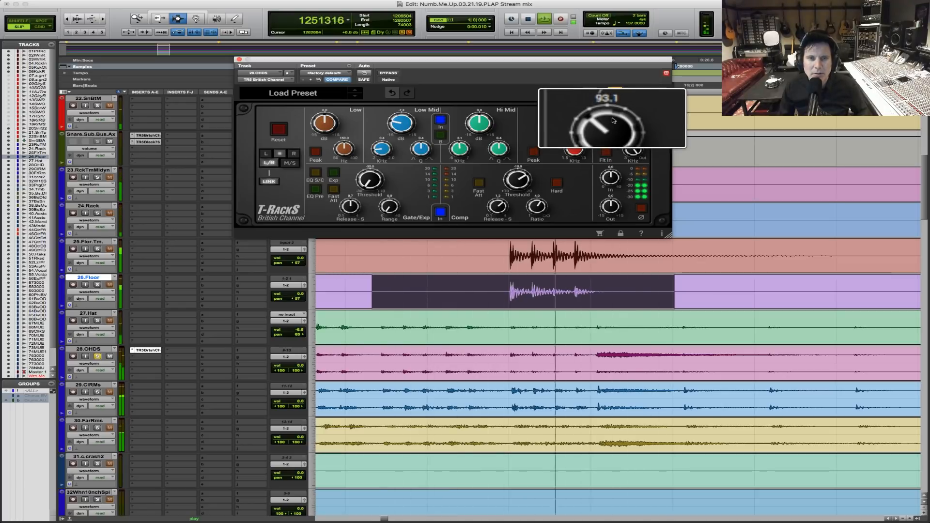
pyautogui.click(605, 152)
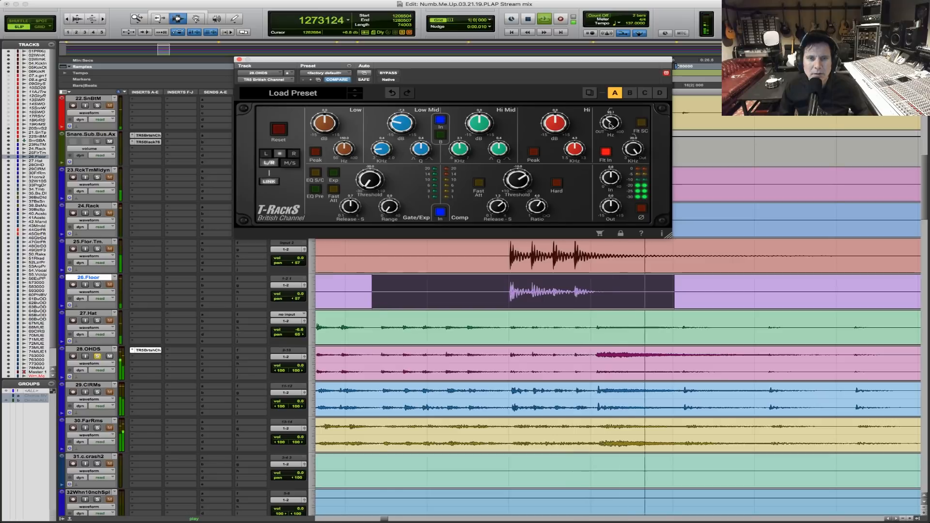
pyautogui.moveTo(609, 125); pyautogui.dragTo(609, 118)
pyautogui.click(606, 153)
pyautogui.click(606, 153)
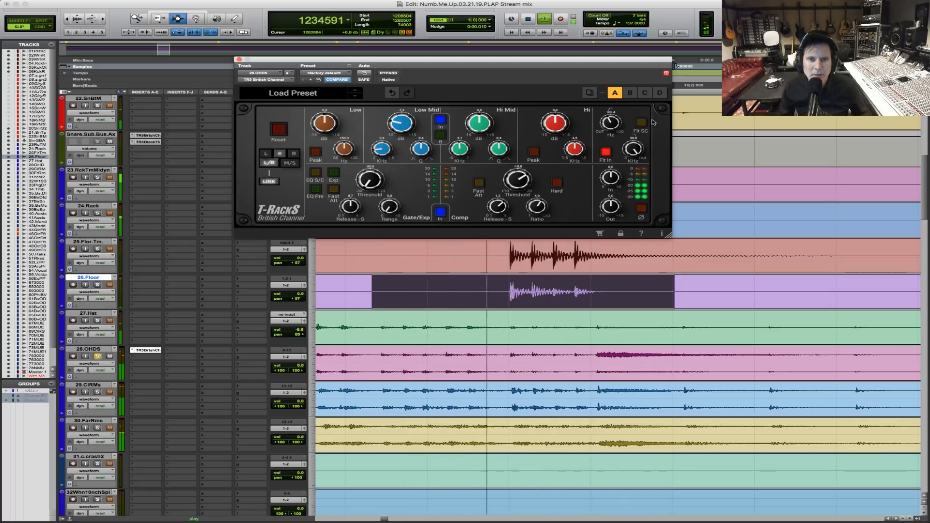
pyautogui.press('space')
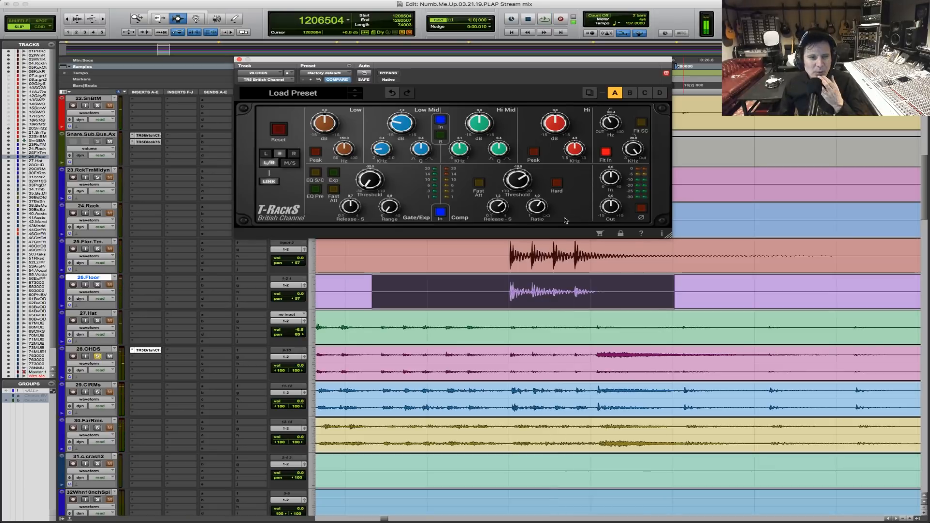
# Find the earlier floor tom hits and select them across 25.Flor.Tm., 26.Floor and 27.Hat.
pyautogui.press('r')
pyautogui.press('r')
pyautogui.press('r')
pyautogui.press('r')
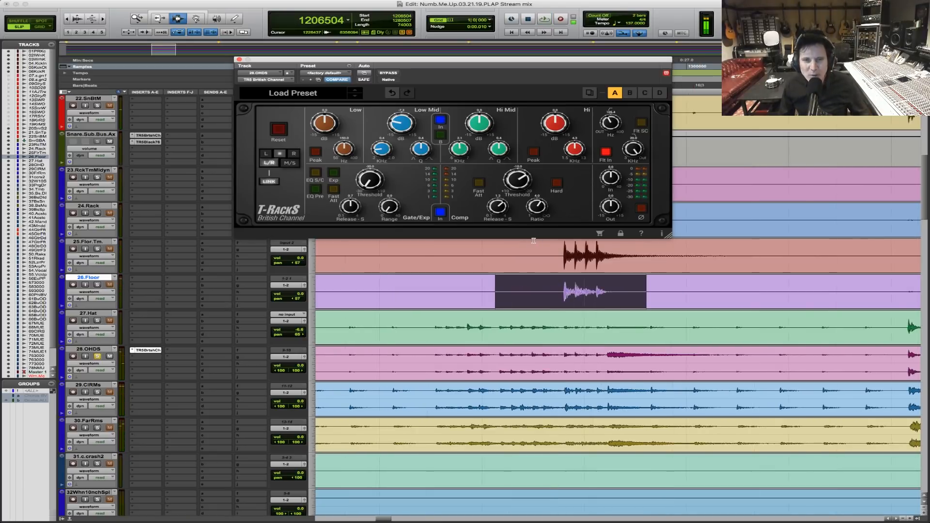
pyautogui.moveTo(680, 289); pyautogui.dragTo(600, 259)
pyautogui.moveTo(418, 257); pyautogui.dragTo(672, 338)
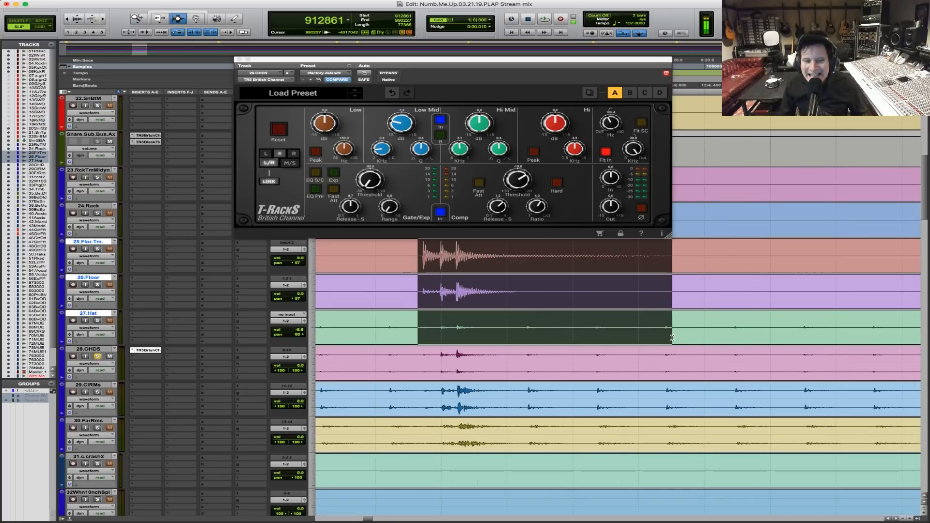
# Start the floor tom selection slightly earlier, extend it to include 28.OHDS, and move the British Channel window clear of the tracks.
pyautogui.keyDown('shift'); pyautogui.click(414, 266); pyautogui.keyUp('shift')
pyautogui.keyDown('shift'); pyautogui.click(423, 360); pyautogui.keyUp('shift')
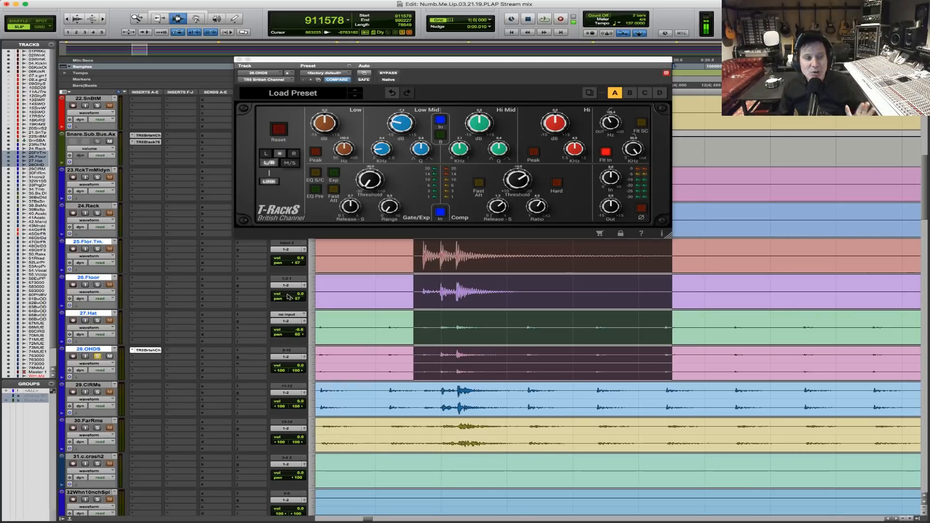
pyautogui.moveTo(389, 57); pyautogui.dragTo(363, 0)
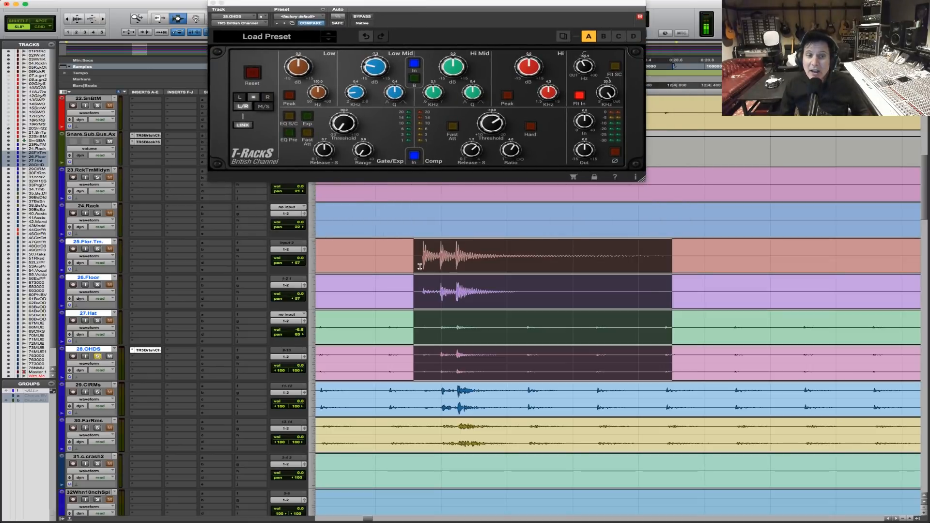
pyautogui.moveTo(389, 262); pyautogui.dragTo(626, 247)
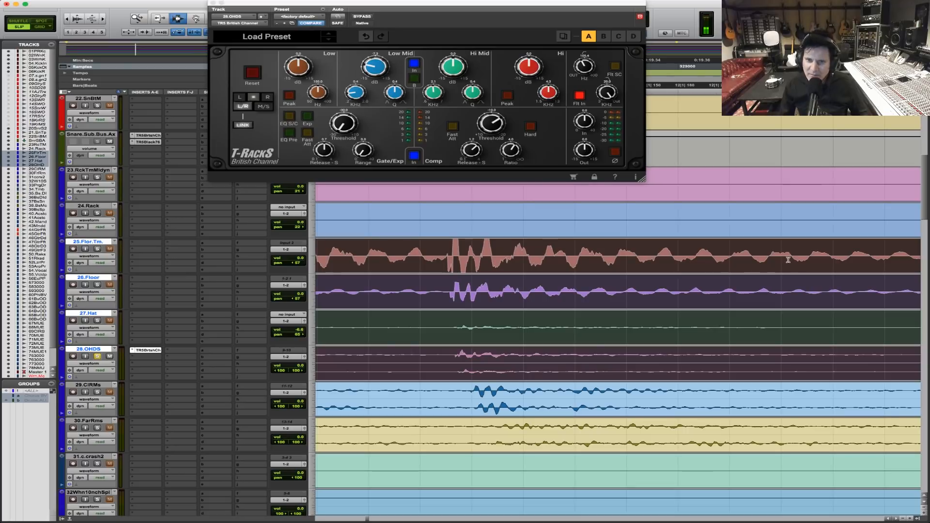
pyautogui.press('r')
pyautogui.press('r')
pyautogui.press('r')
pyautogui.press('r')
pyautogui.press('r')
pyautogui.press('r')
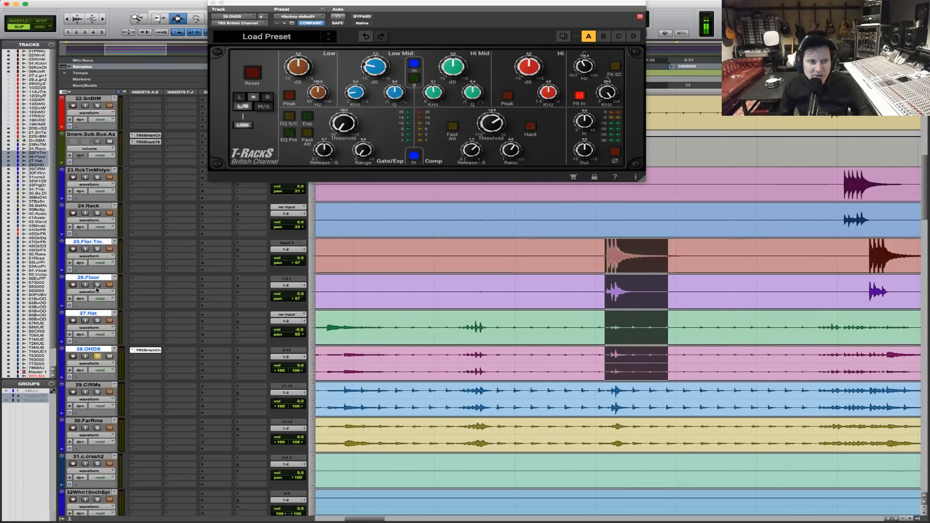
# Loop the floor tom hits with 26.Floor and 28.OHDS soloed, comparing the British Channel bypassed and active.
pyautogui.press('space')
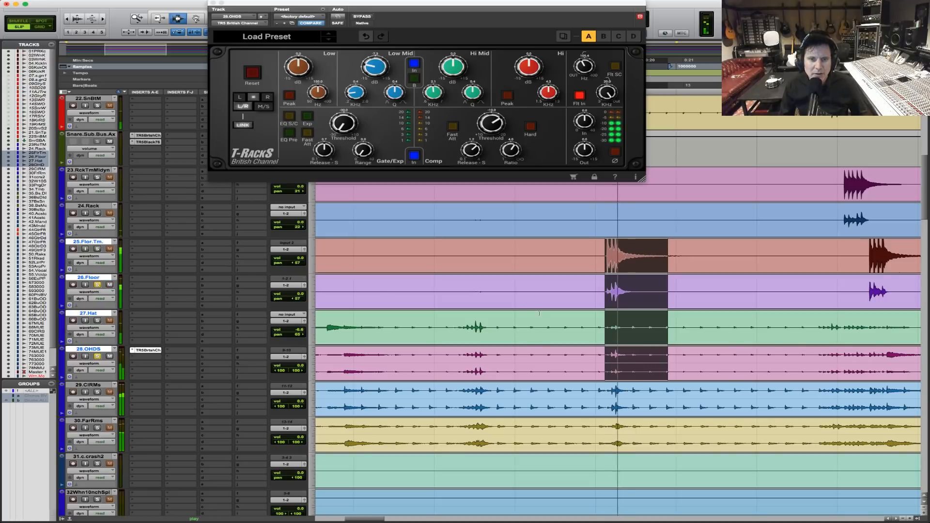
pyautogui.press('t')
pyautogui.press('t')
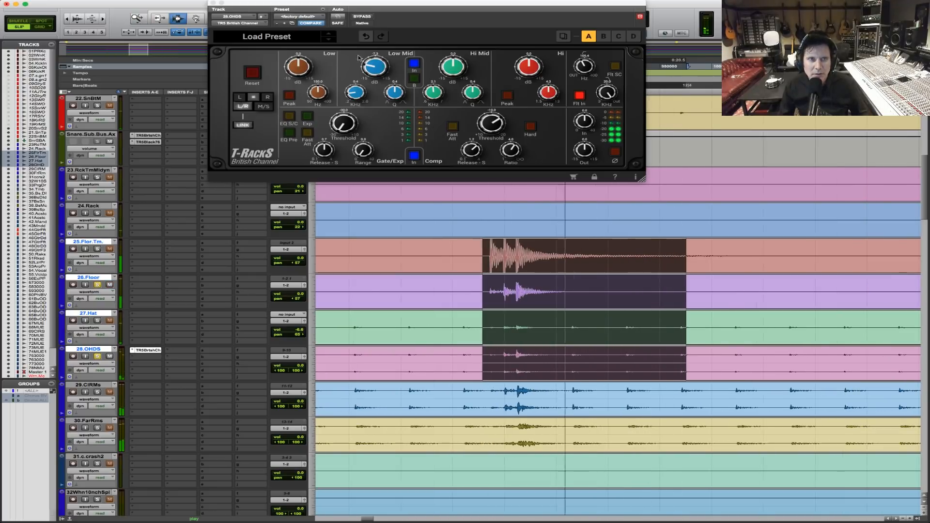
pyautogui.click(362, 16)
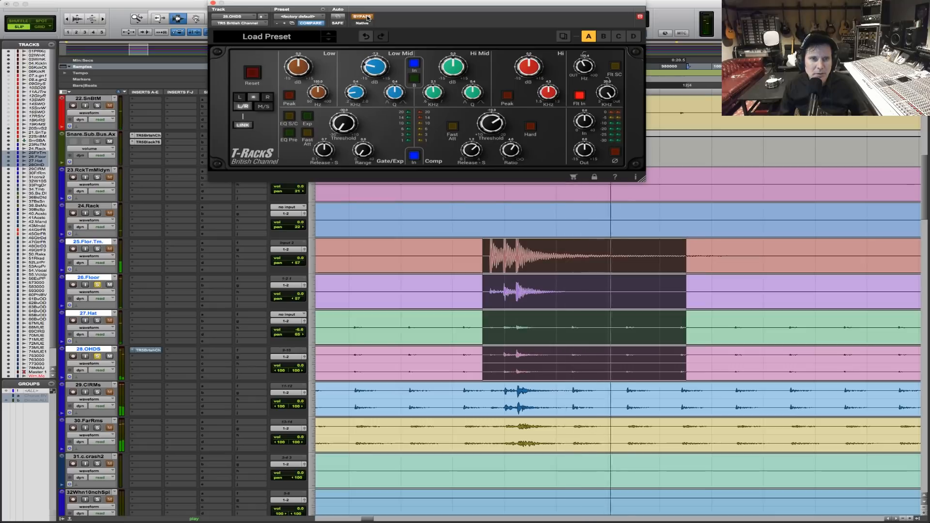
pyautogui.click(367, 17)
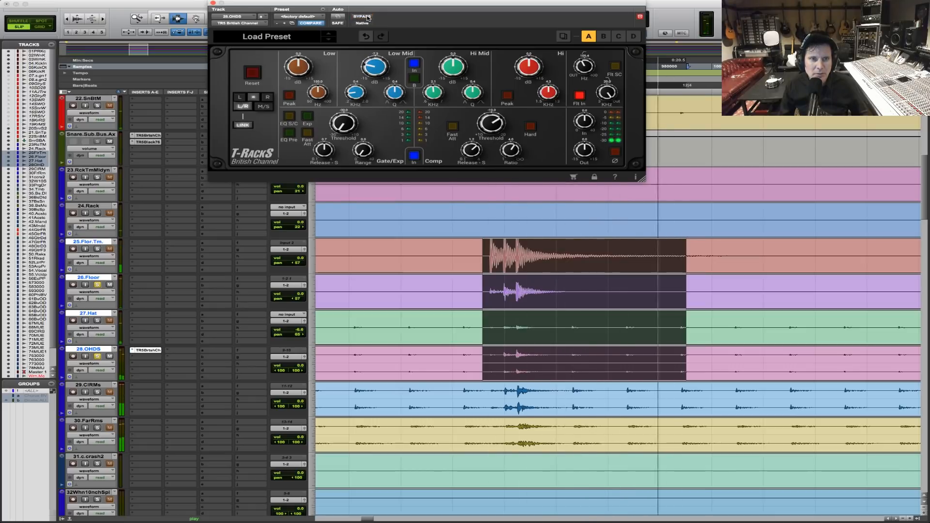
# Lower 25.Flor.Tm. to -4.0 dB, solo it with 26.Floor and the overheads, and stop playback.
pyautogui.moveTo(298, 258)
pyautogui.mouseDown()
pyautogui.moveTo(300, 270)
pyautogui.moveTo(292, 253)
pyautogui.mouseUp()
pyautogui.click(97, 248)
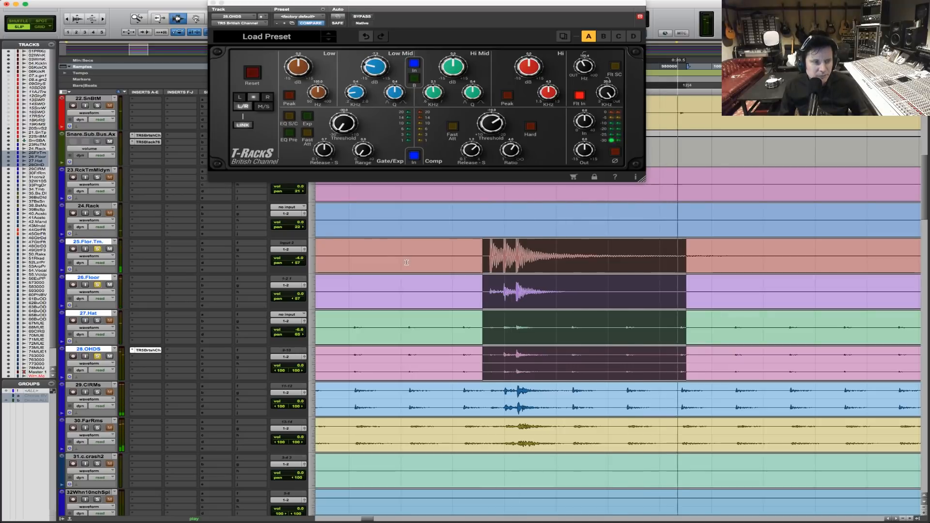
pyautogui.press('r')
pyautogui.press('r')
pyautogui.press('r')
pyautogui.press('r')
pyautogui.press('space')
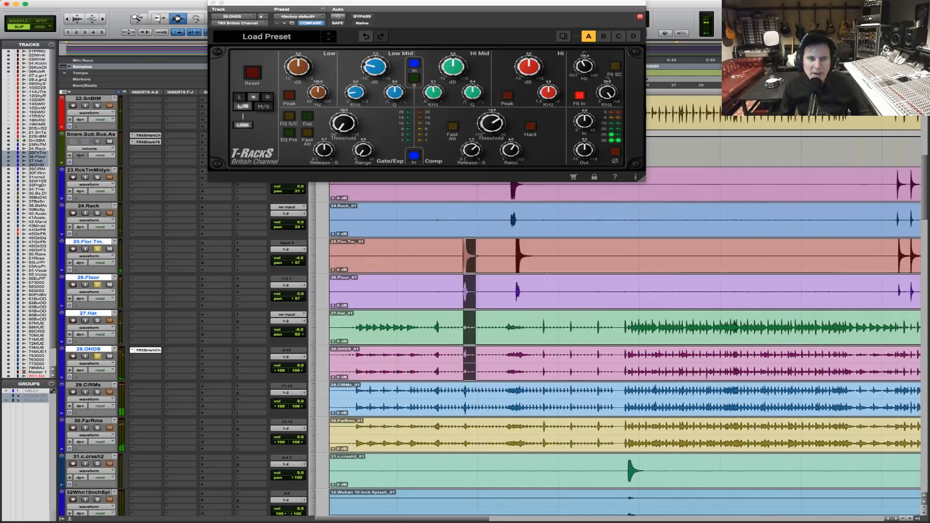
# Find the next rack and floor tom fill before the chorus and select it across 23.RckTmMldyn through 26.Floor.
pyautogui.press('F5')
pyautogui.moveTo(481, 287); pyautogui.dragTo(579, 289)
pyautogui.moveTo(409, 297); pyautogui.dragTo(726, 284)
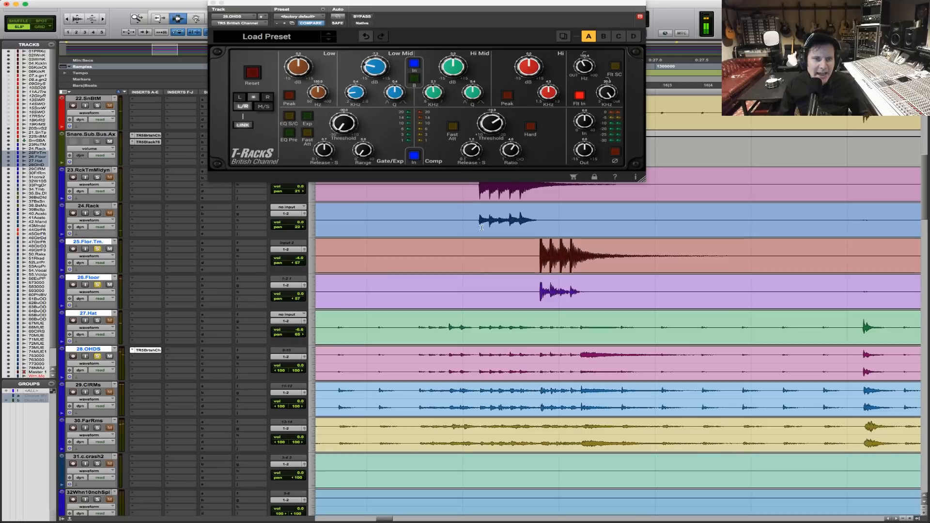
pyautogui.moveTo(476, 220); pyautogui.dragTo(632, 299)
pyautogui.keyDown('shift'); pyautogui.click(637, 199); pyautogui.keyUp('shift')
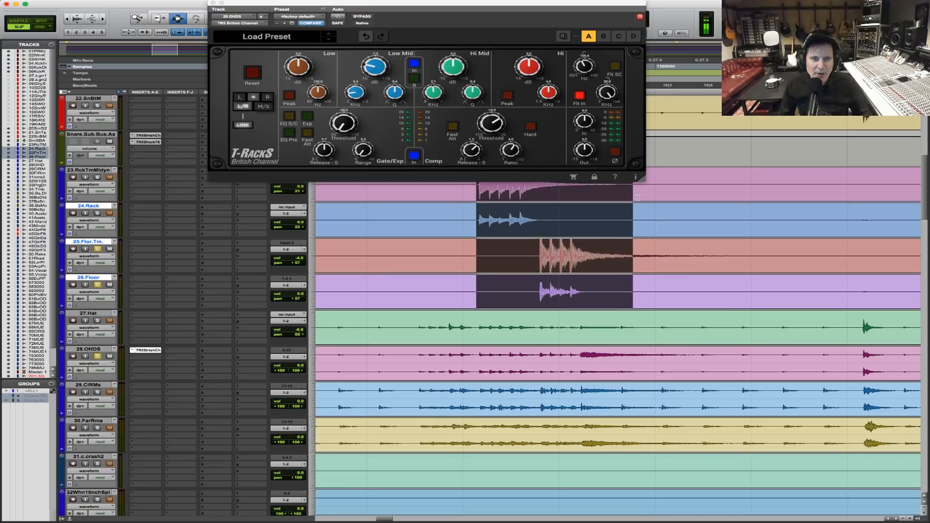
# Play the tom fill with both rack tom tracks soloed, lower 23.RckTmMldyn's volume, and close the British Channel window.
pyautogui.press('space')
pyautogui.click(299, 194)
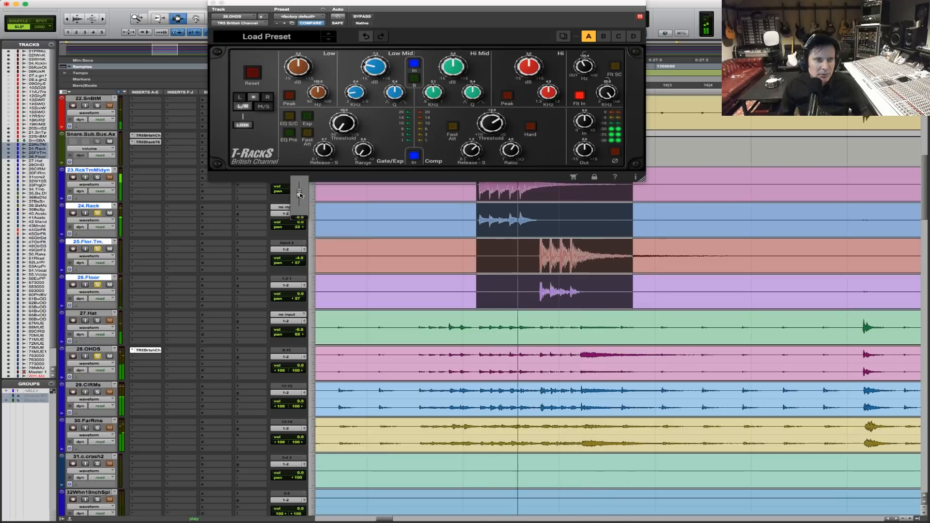
pyautogui.click(97, 177)
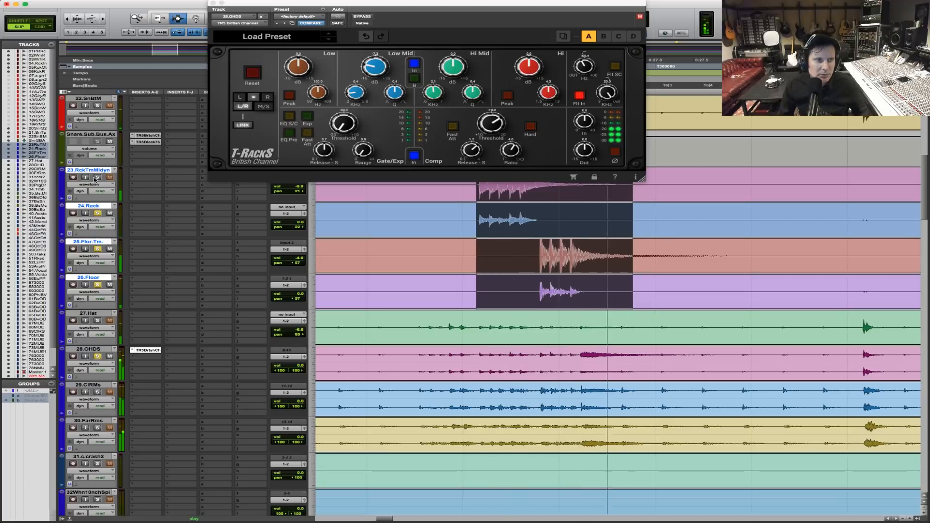
pyautogui.click(300, 188)
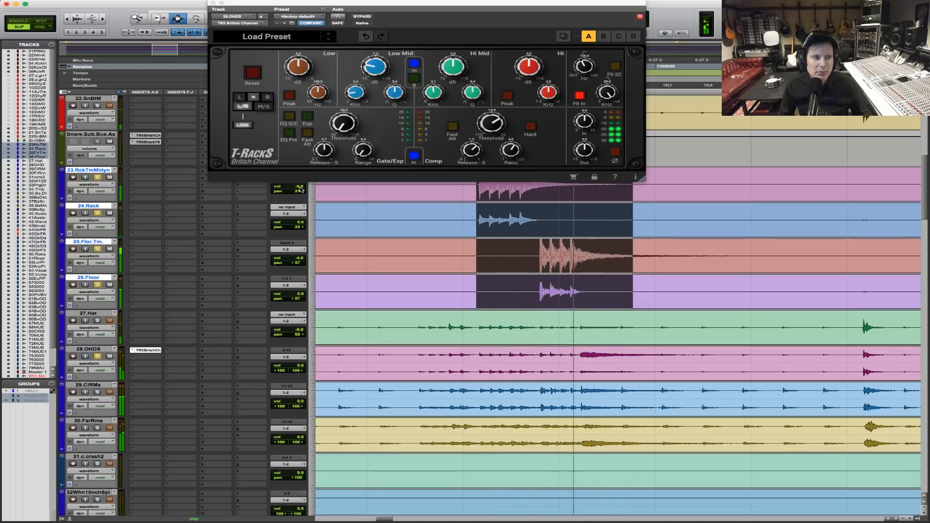
pyautogui.click(212, 3)
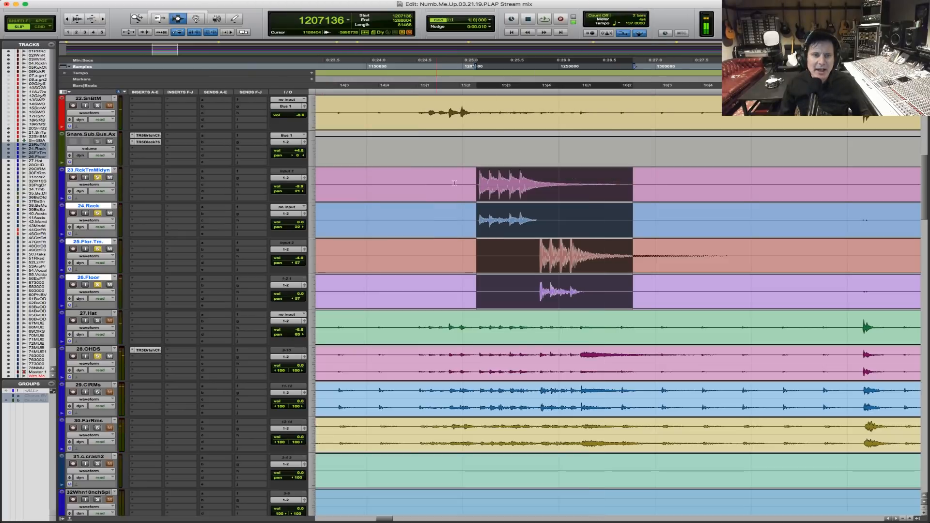
# Re-enable the groups, solo the full drum kit including 27.Hat, 29.CIRMs and 30.FarRms, and place the playback start in the intro.
pyautogui.hotkey('alt', 'a')
pyautogui.press('F5')
pyautogui.moveTo(661, 230); pyautogui.dragTo(196, 201)
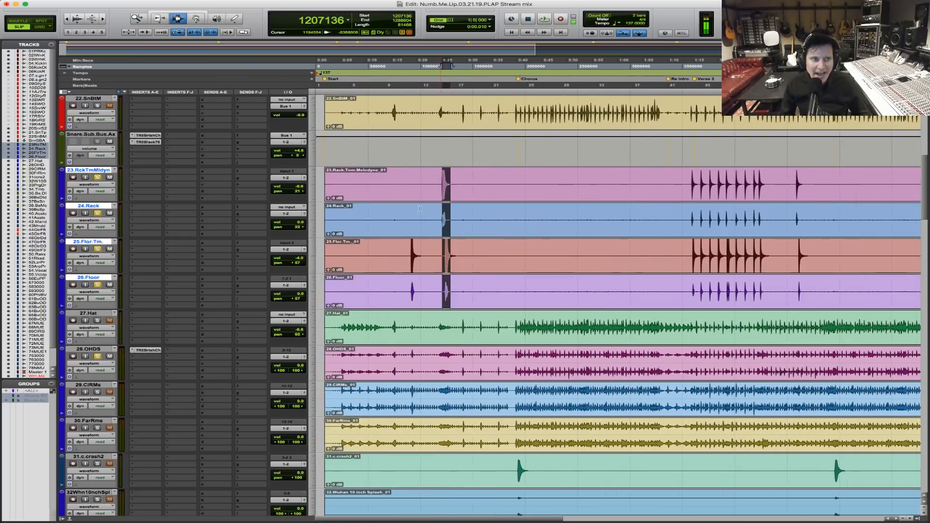
pyautogui.click(341, 115)
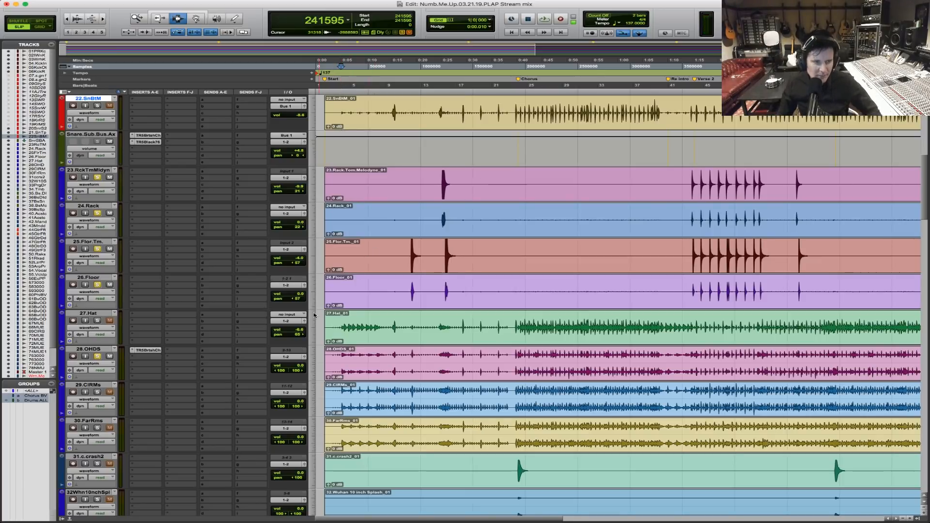
pyautogui.click(345, 258)
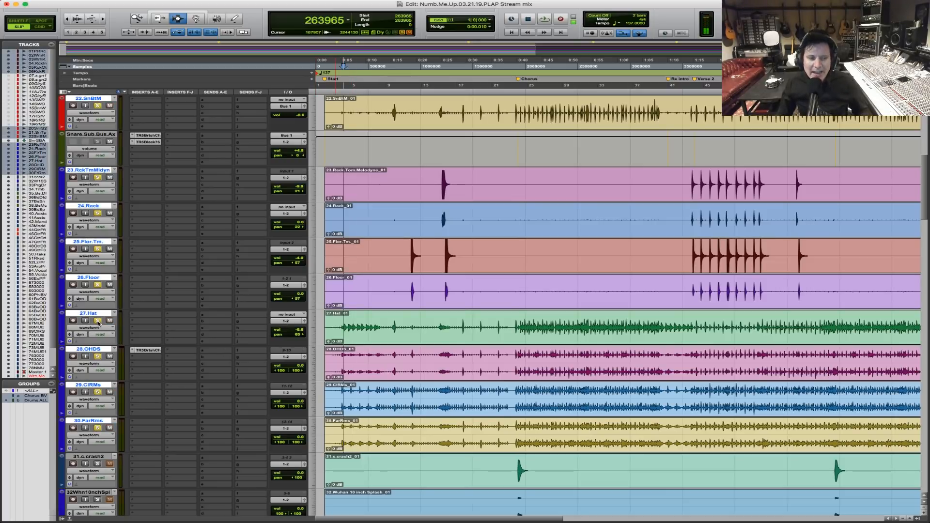
pyautogui.click(338, 369)
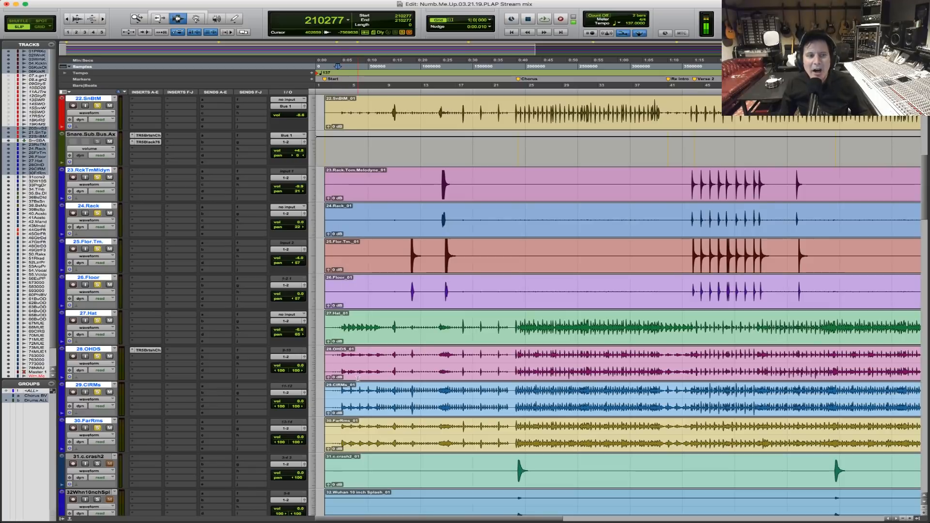
# Play the soloed drum kit from before the Chorus marker, review the kick, snare, tom and room tracks, and stop playback.
pyautogui.click(503, 343)
pyautogui.press('space')
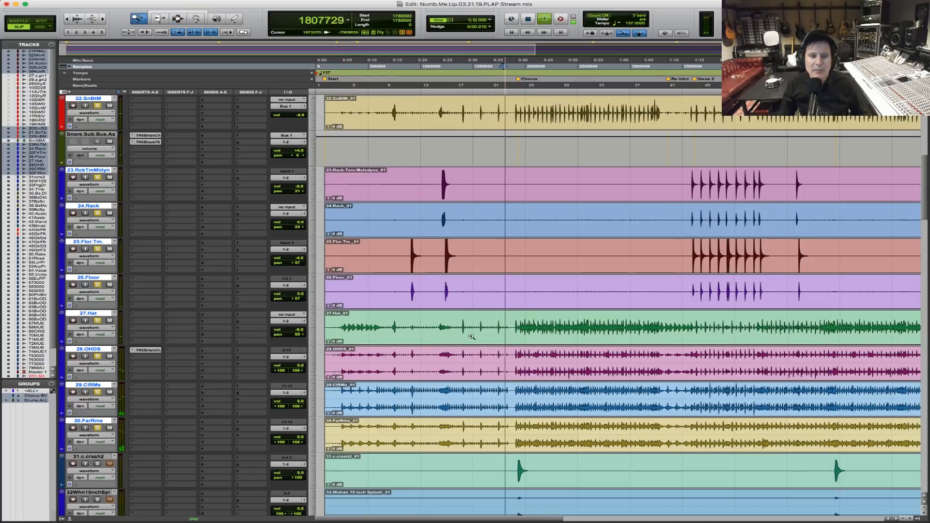
pyautogui.press('super+bracketright')
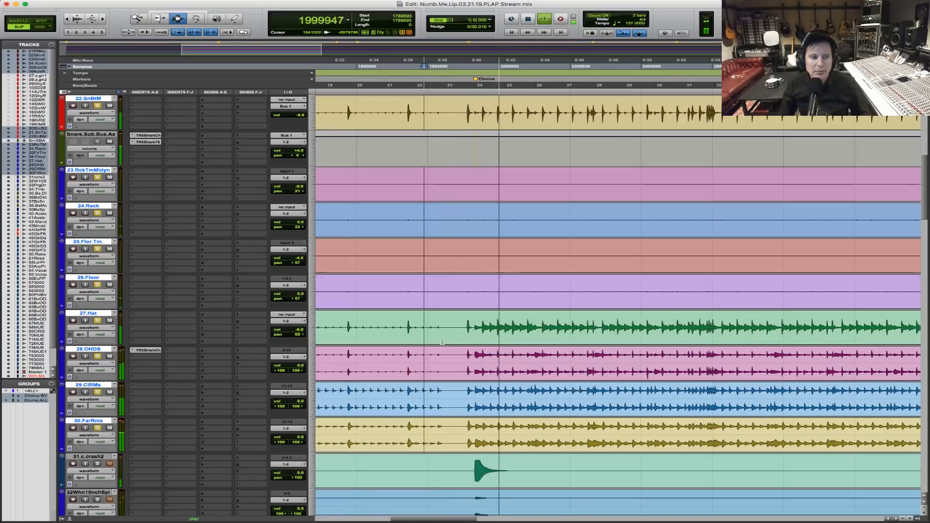
pyautogui.scroll(8, 536, 339)
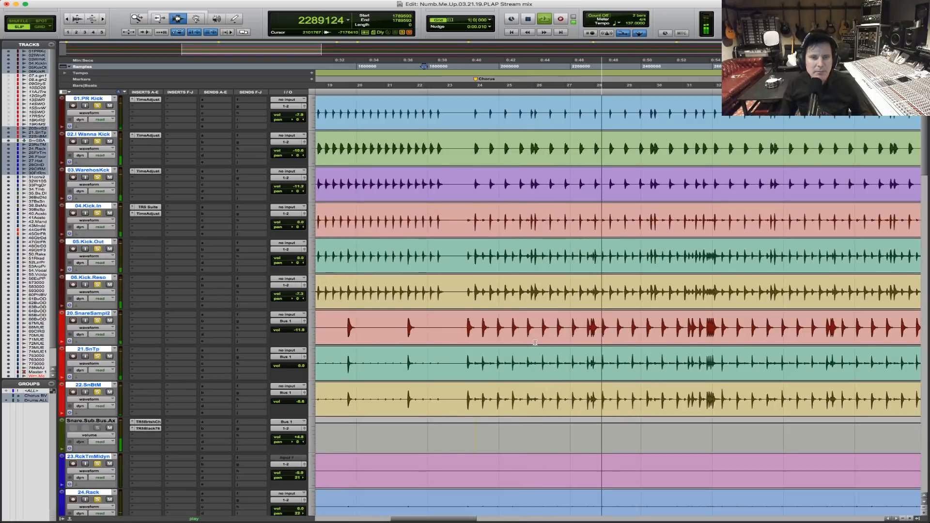
pyautogui.scroll(-4, 535, 343)
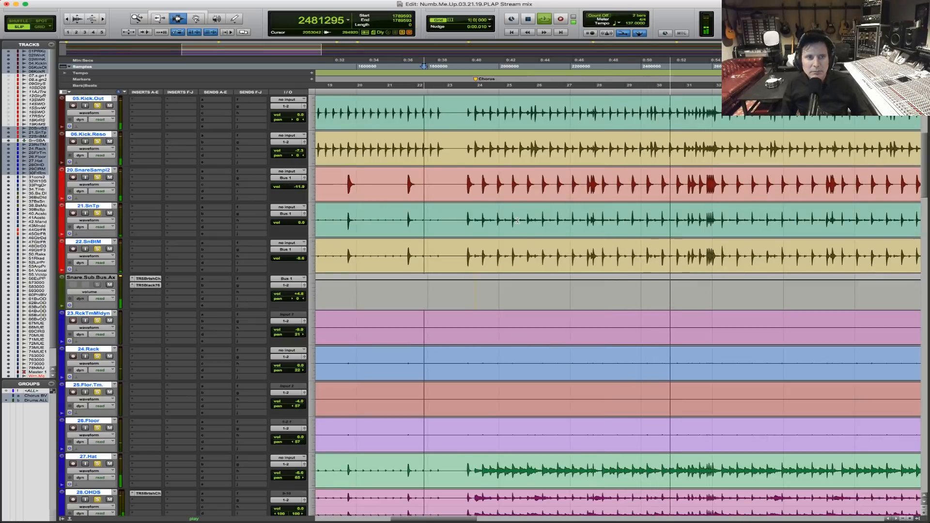
pyautogui.scroll(-5, 515, 250)
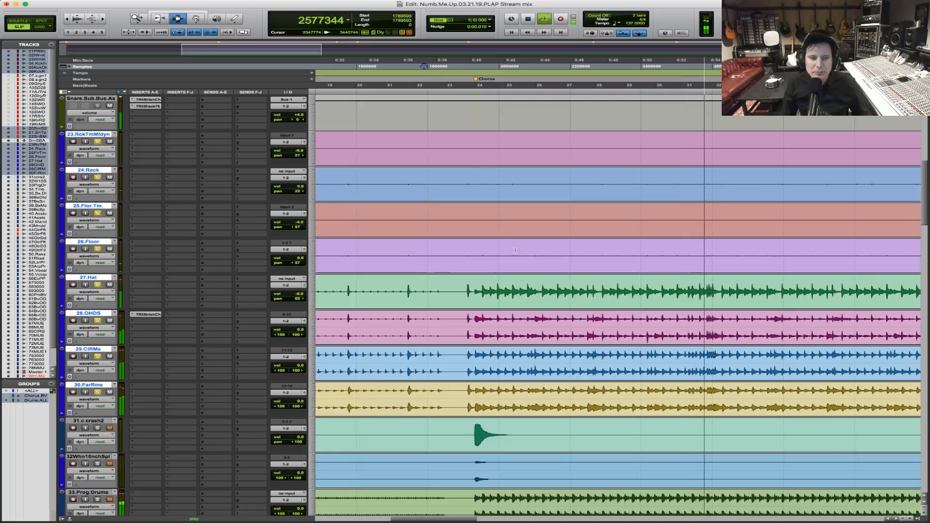
pyautogui.press('space')
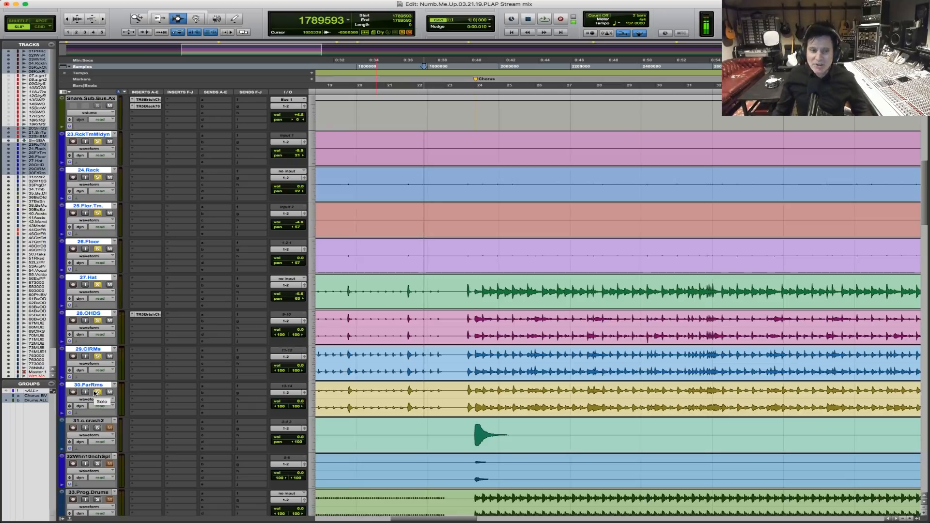
# Audition the soloed drums repeatedly from just before the Chorus marker and stop playback.
pyautogui.click(462, 297)
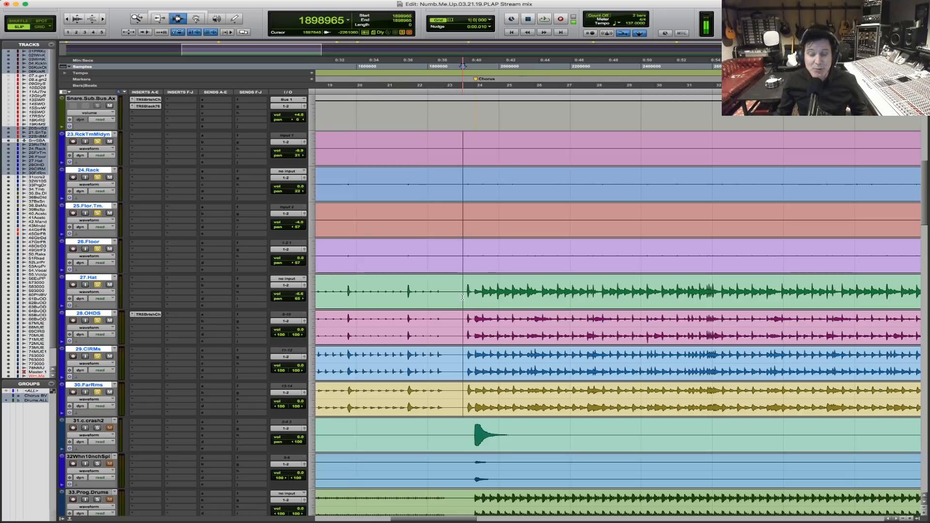
pyautogui.press('space')
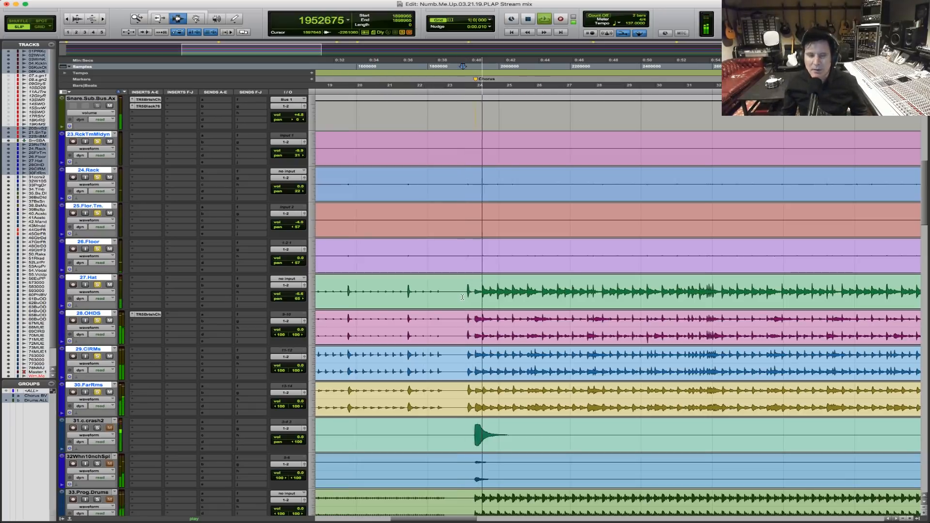
pyautogui.press('space')
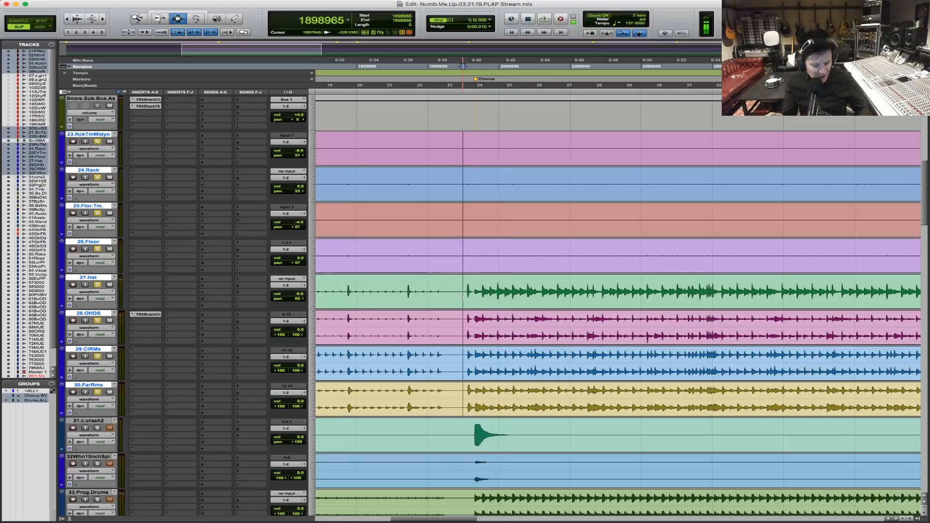
pyautogui.press('space')
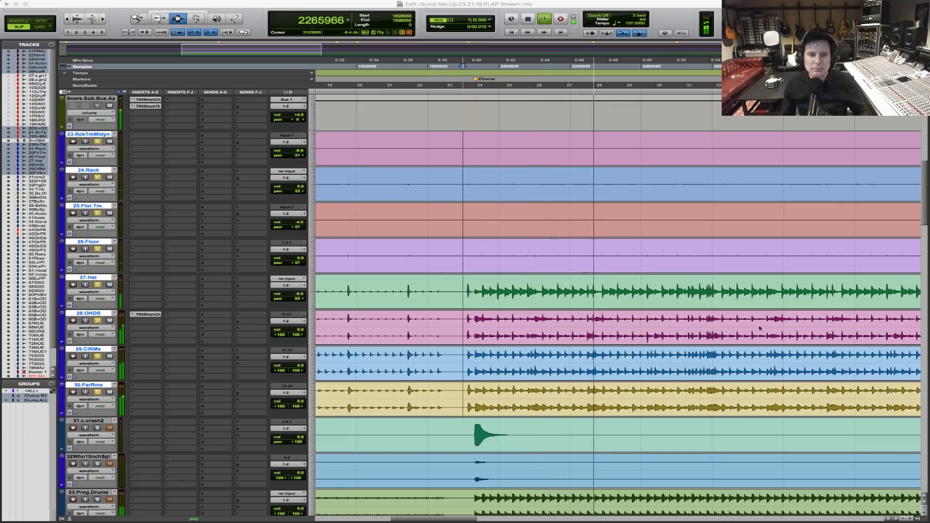
pyautogui.click(463, 360)
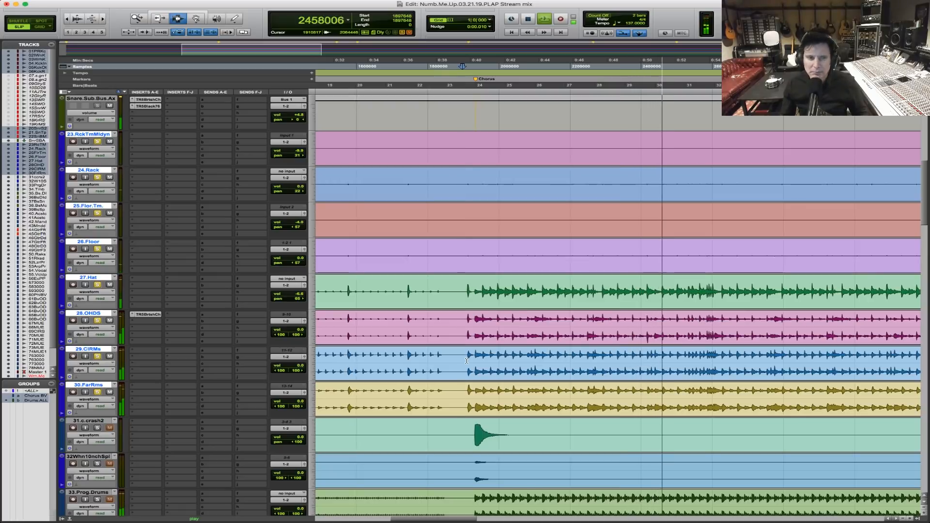
pyautogui.press('space')
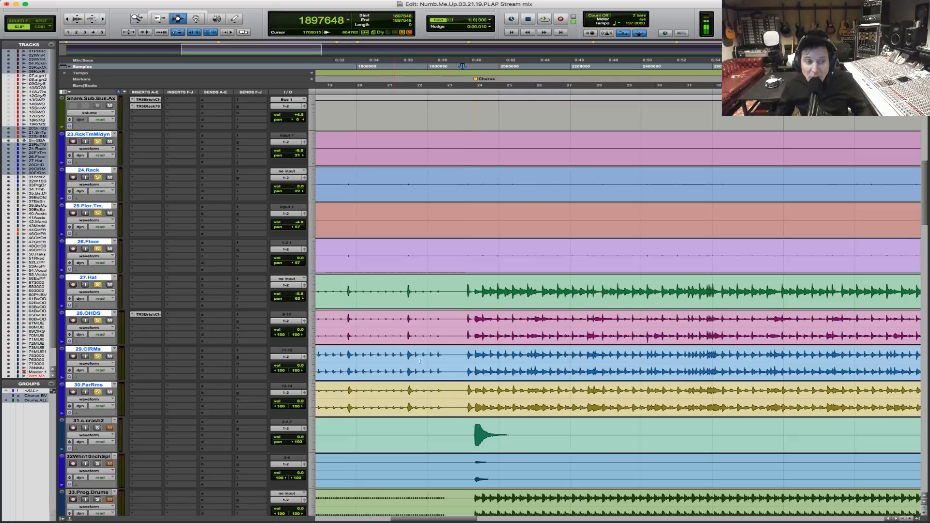
# Suspend the groups, solo only 29.CIRMs, and play it from just before the hit leading into the chorus.
pyautogui.scroll(5, 483, 394)
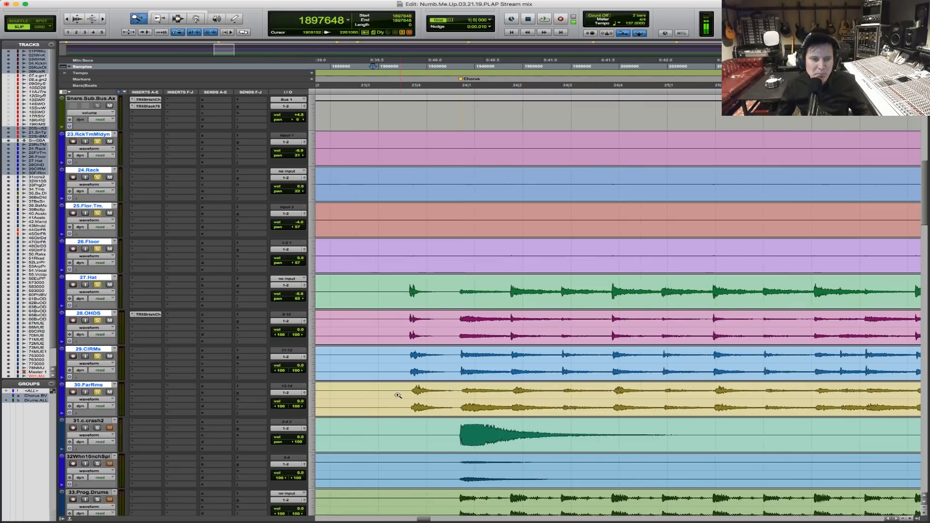
pyautogui.scroll(4, 501, 383)
pyautogui.click(389, 365)
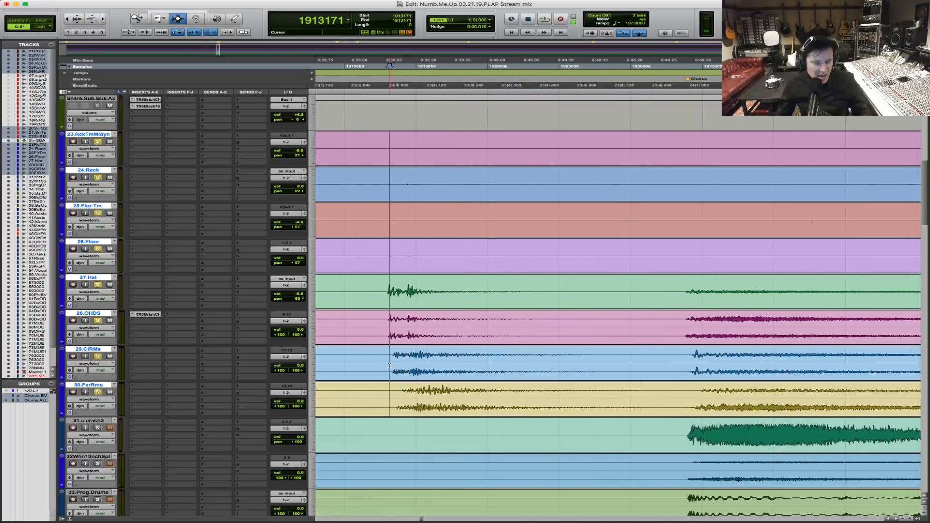
pyautogui.click(376, 363)
pyautogui.click(98, 357)
pyautogui.keyDown('ctrl'); pyautogui.click(98, 357); pyautogui.keyUp('ctrl')
pyautogui.press('space')
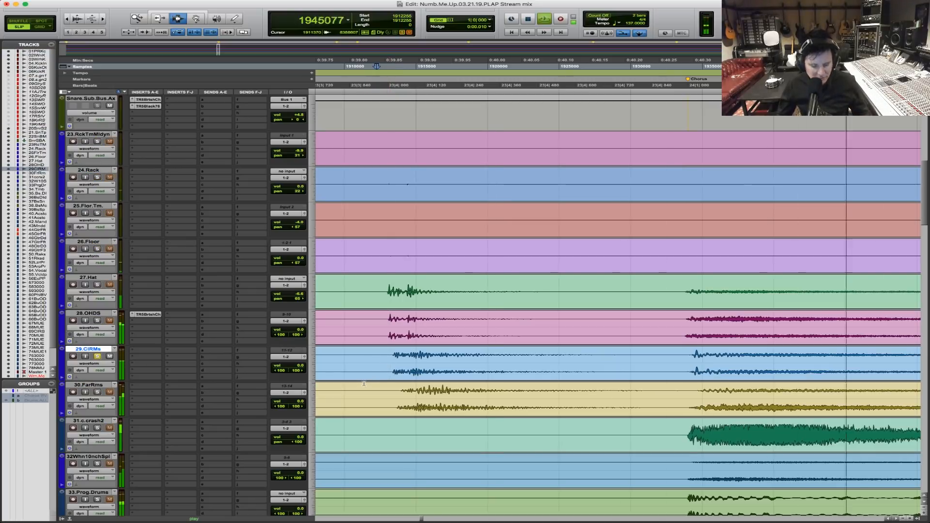
# Listen to the soloed 29.CIRMs through the start of the Chorus with a wider timeline view, and stop playback.
pyautogui.press('r')
pyautogui.press('r')
pyautogui.press('r')
pyautogui.press('r')
pyautogui.press('r')
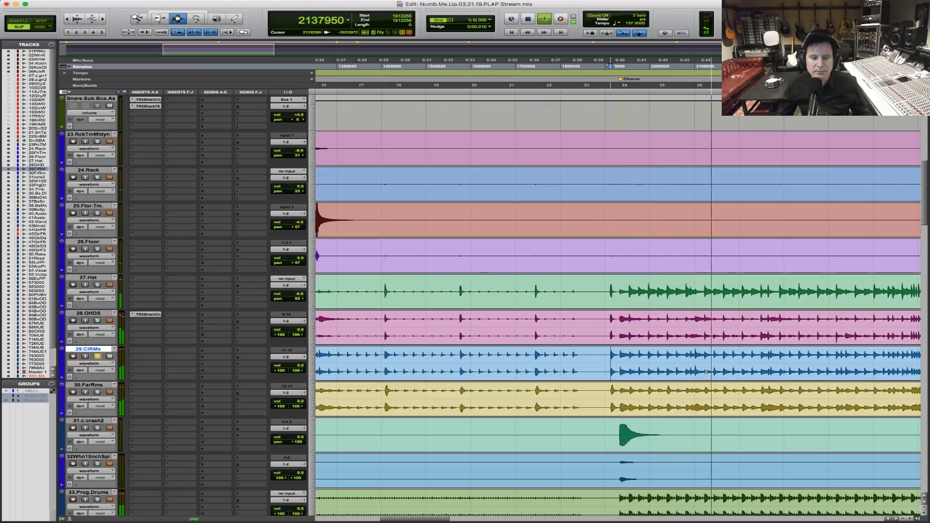
pyautogui.press('space')
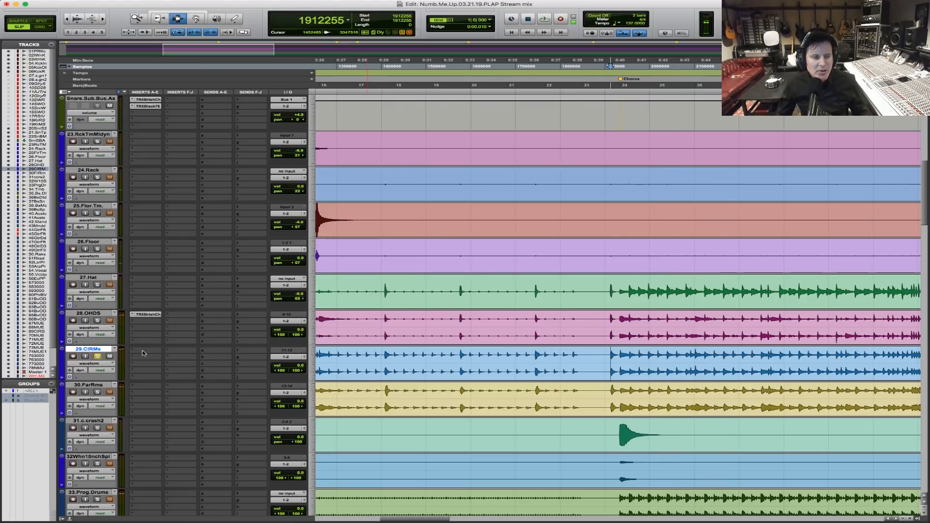
# Insert a multi-mono Trim plug-in in the first insert slot of 29.CIRMs and place the playback start just before the Chorus marker.
pyautogui.click(142, 353)
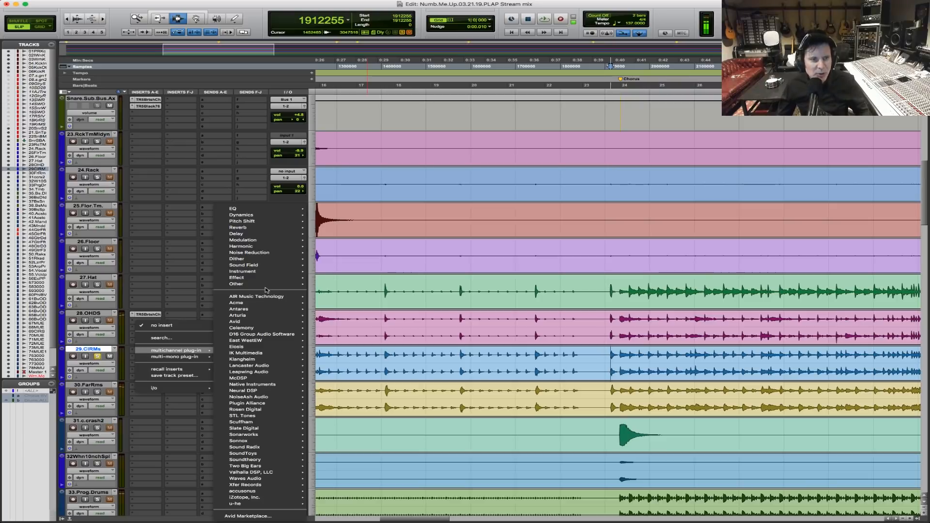
pyautogui.moveTo(267, 285)
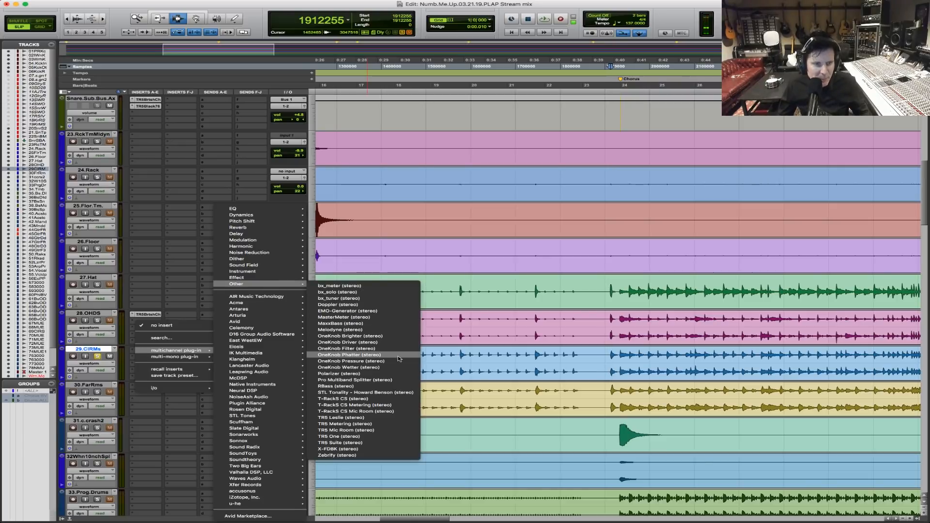
pyautogui.moveTo(184, 357)
pyautogui.moveTo(253, 335)
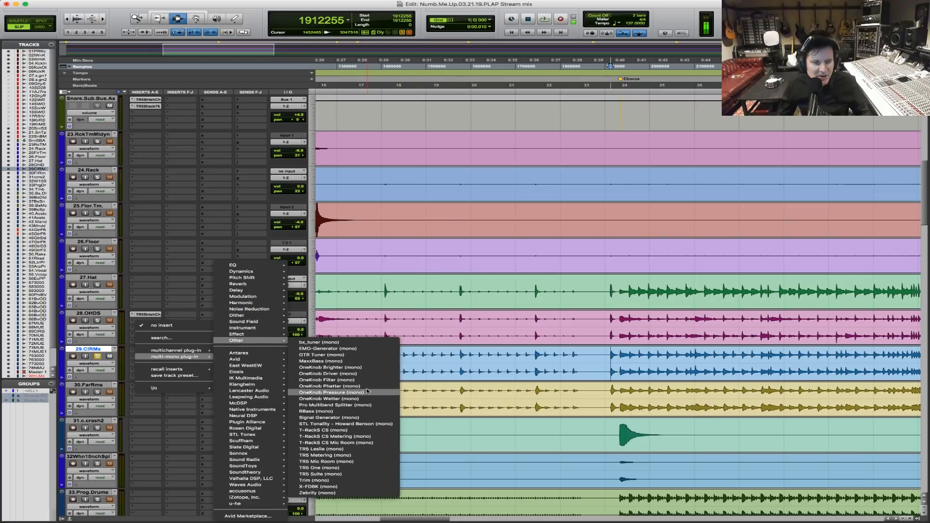
pyautogui.click(557, 281)
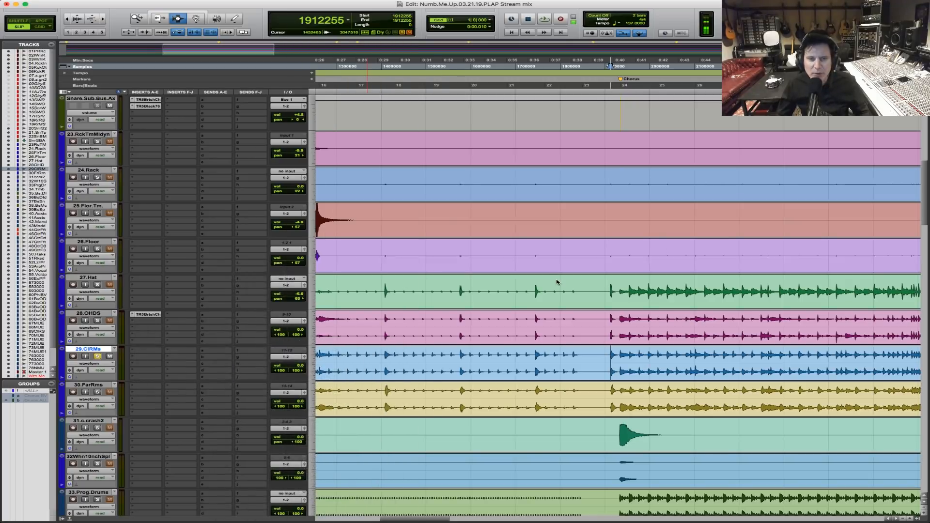
pyautogui.click(607, 294)
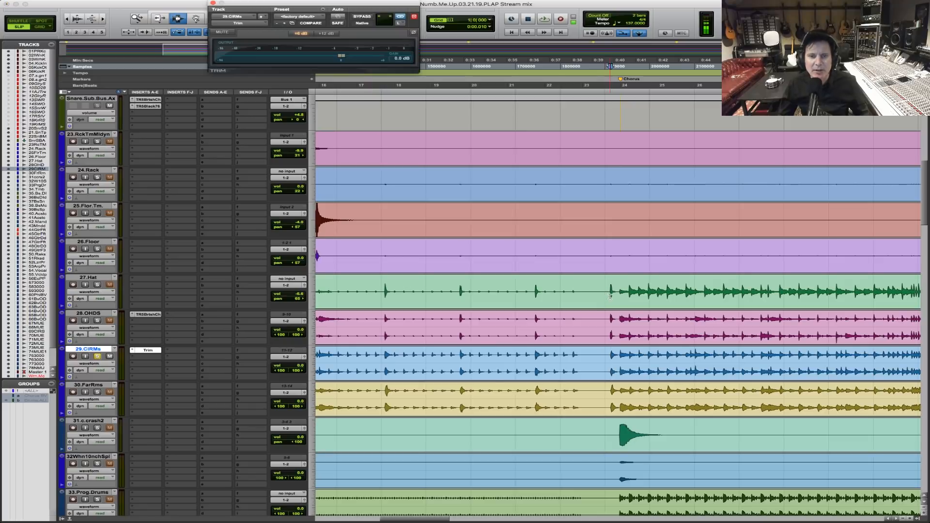
# Unlink the Trim channels on 29.CIRMs, raise the selected channel's gain to +2.3 dB during playback, and close the plug-in.
pyautogui.click(402, 17)
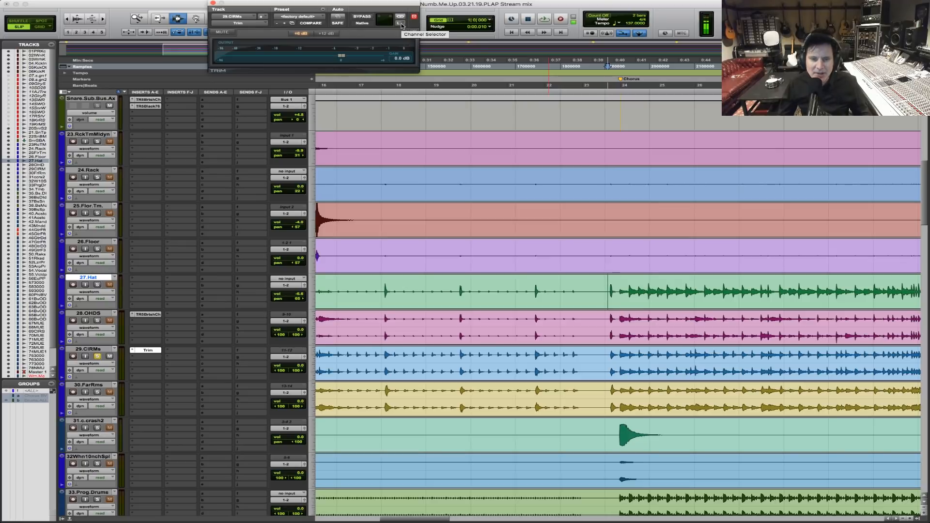
pyautogui.press('space')
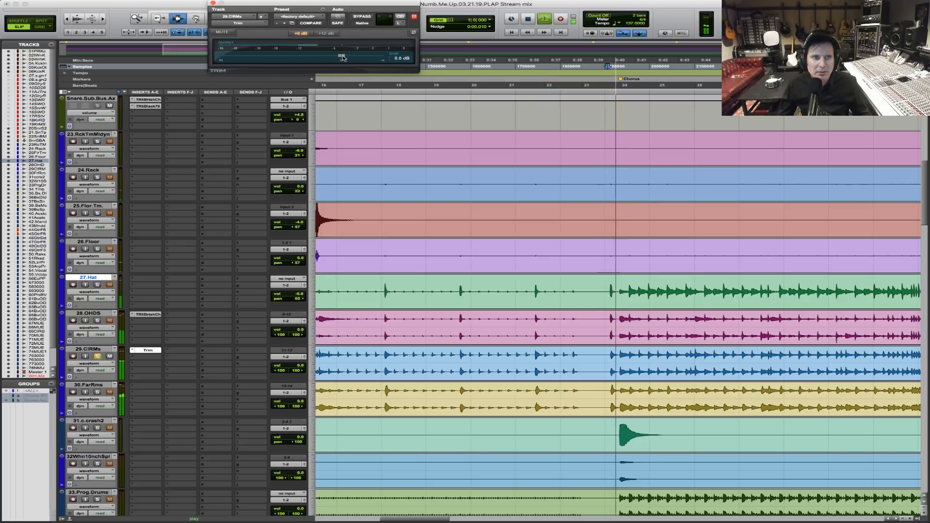
pyautogui.moveTo(341, 57); pyautogui.dragTo(357, 57)
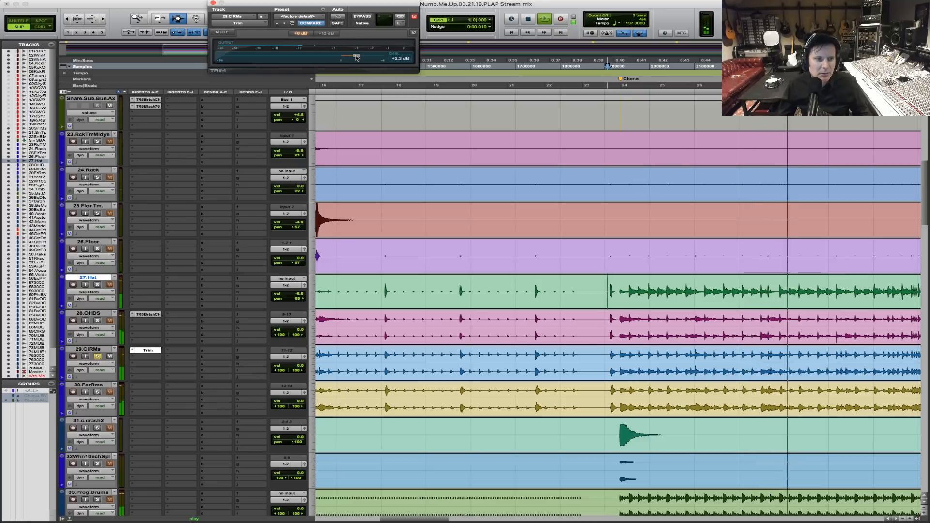
pyautogui.press('space')
pyautogui.click(213, 3)
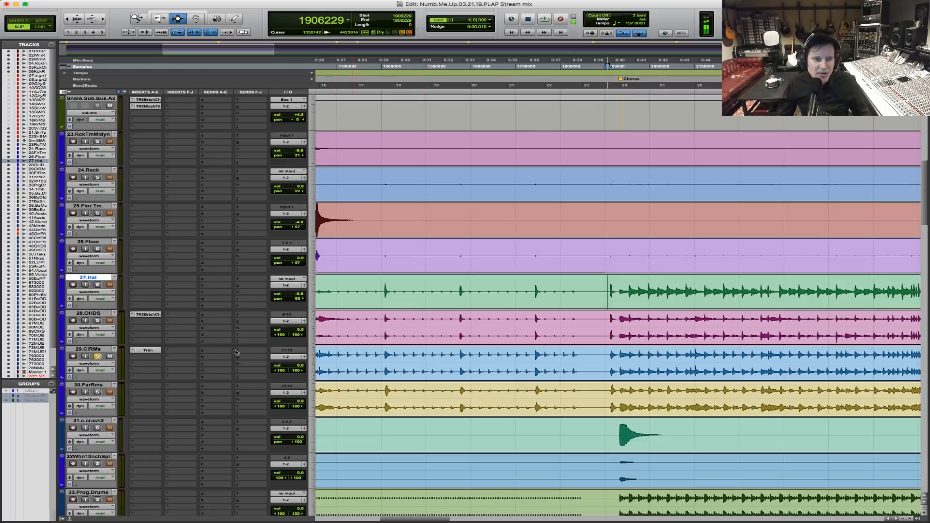
# Insert the stereo TR5 British Channel after Trim on 29.CIRMs and place the playback start on that track just before the Chorus.
pyautogui.click(140, 358)
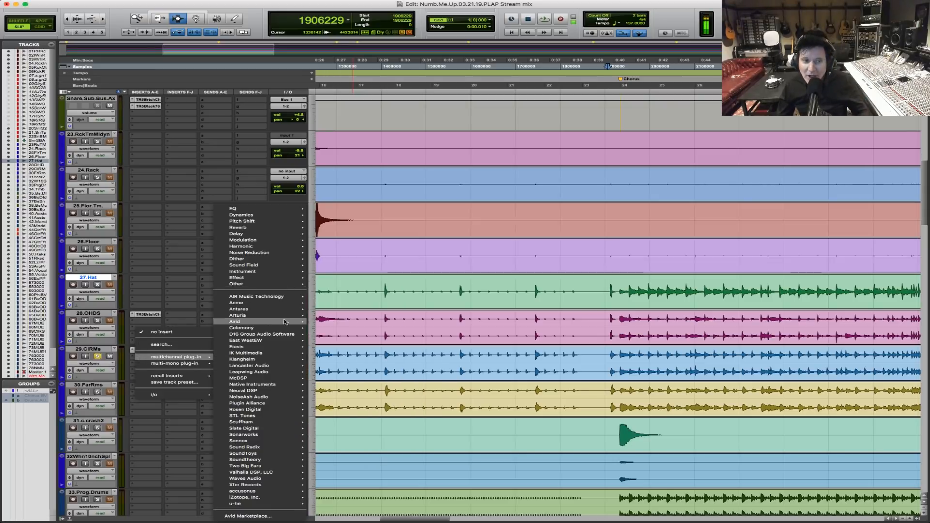
pyautogui.moveTo(284, 333)
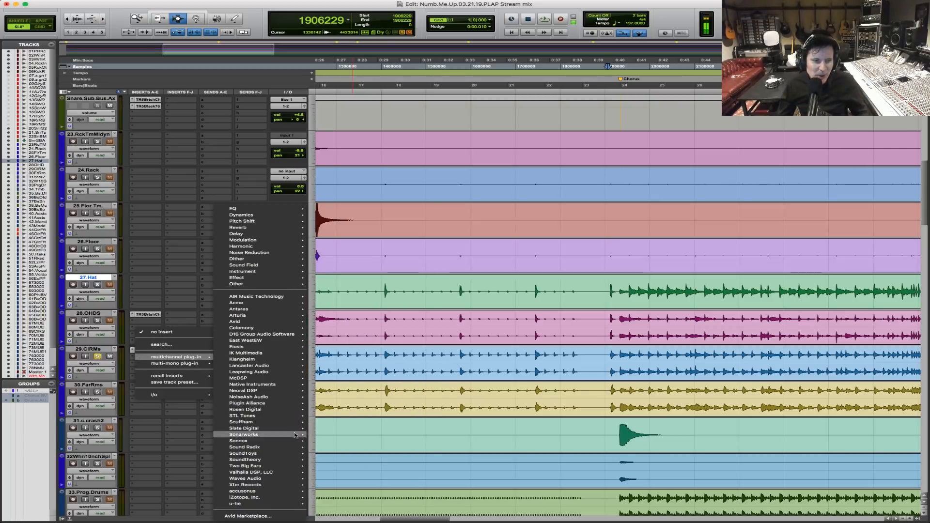
pyautogui.moveTo(293, 373)
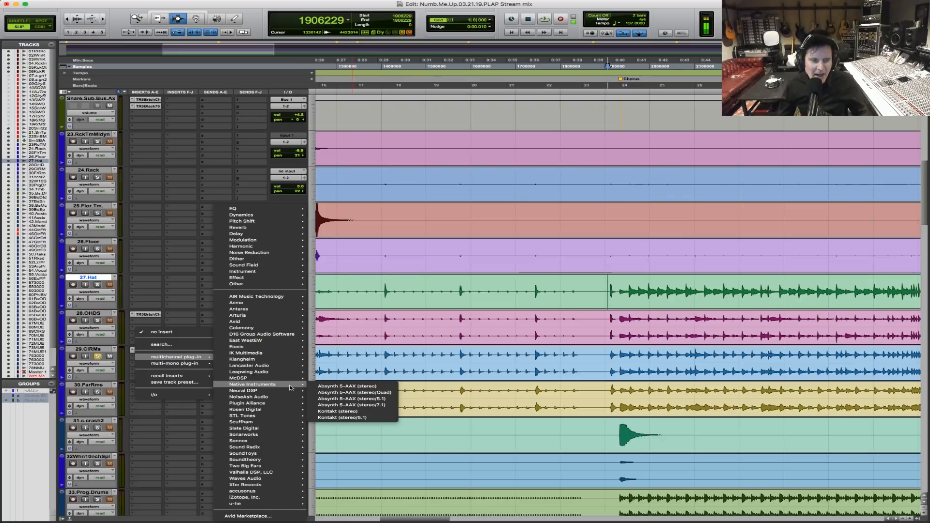
pyautogui.moveTo(291, 353)
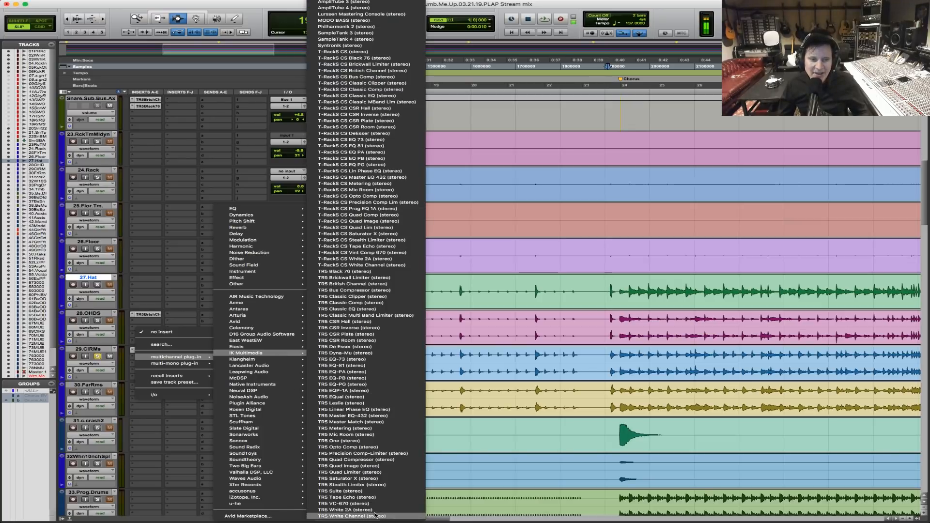
pyautogui.click(382, 284)
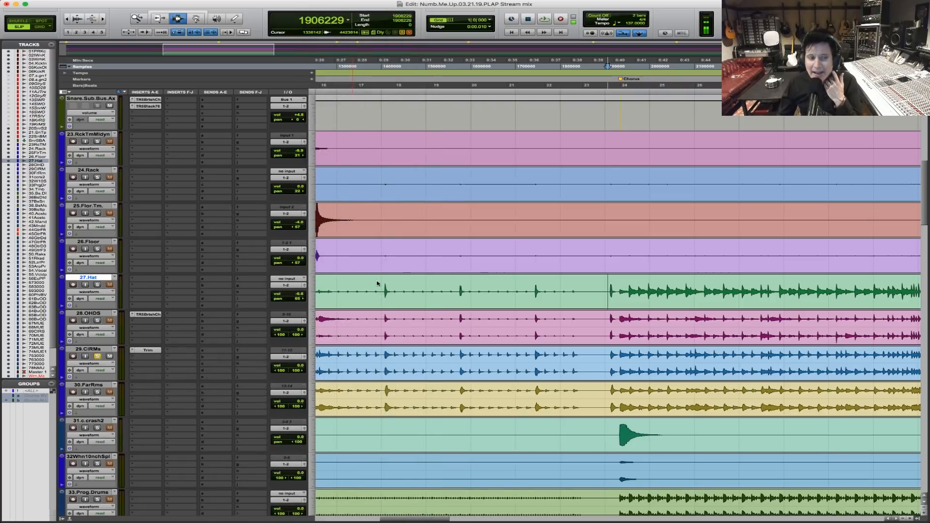
pyautogui.click(610, 371)
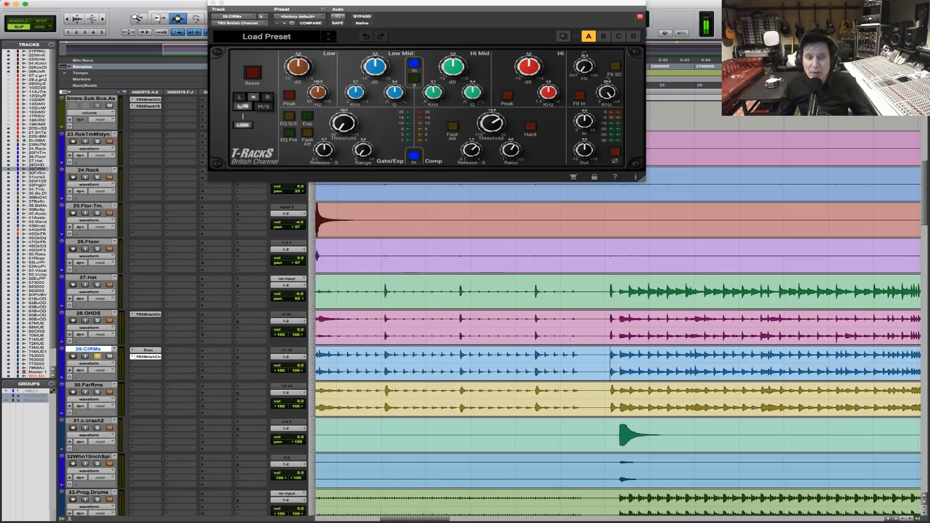
# Set the British Channel's high-pass filter on 29.CIRMs to about 109 Hz and switch the filter in.
pyautogui.click(584, 72)
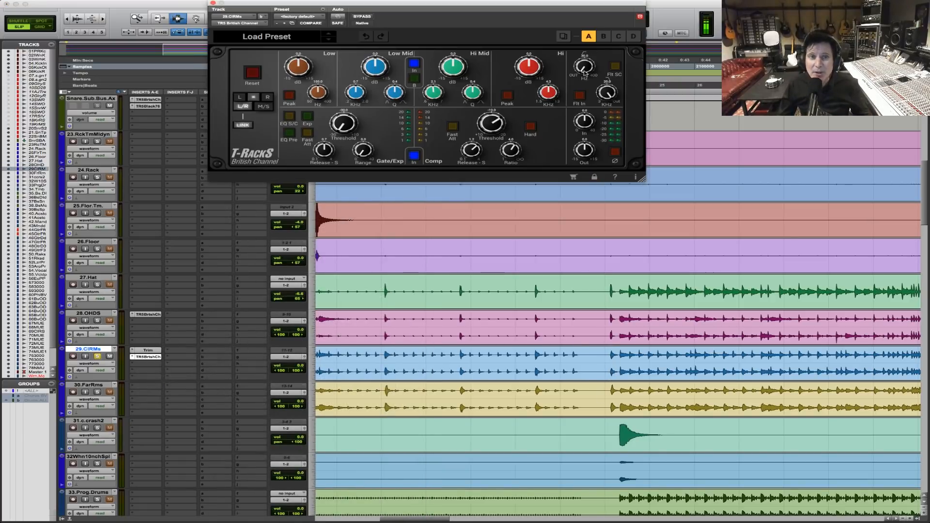
pyautogui.moveTo(583, 72); pyautogui.dragTo(585, 30)
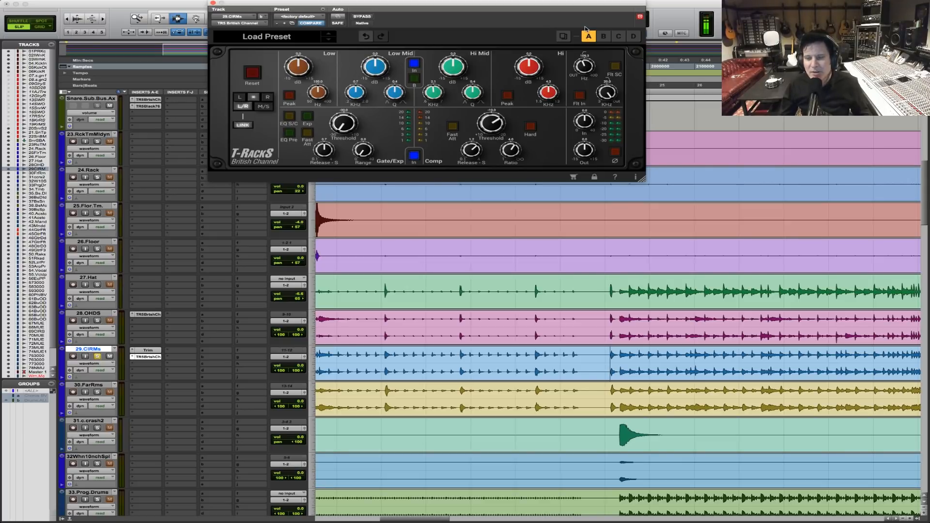
pyautogui.click(580, 97)
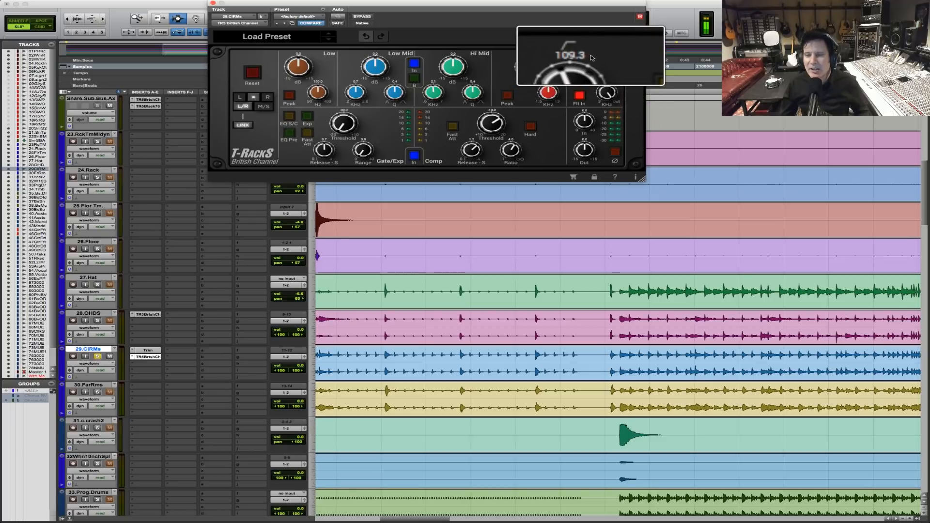
# Play 29.CIRMs into the Chorus, compare the sound with the filter out and in, leave it in, and stop playback.
pyautogui.press('space')
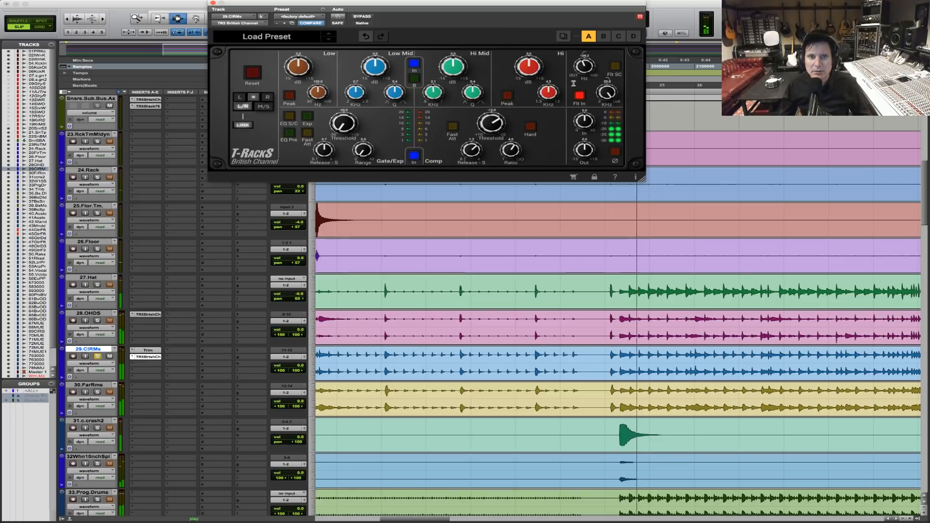
pyautogui.click(579, 97)
pyautogui.click(579, 96)
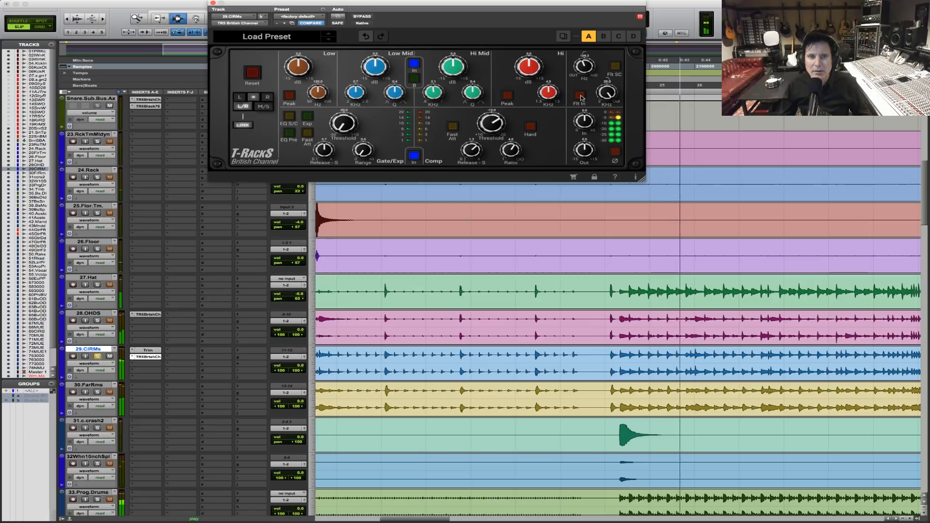
pyautogui.press('space')
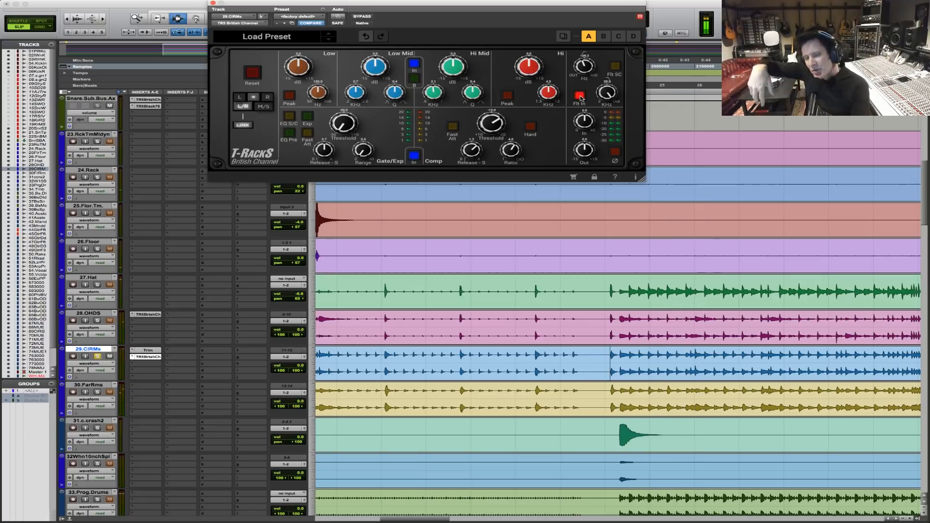
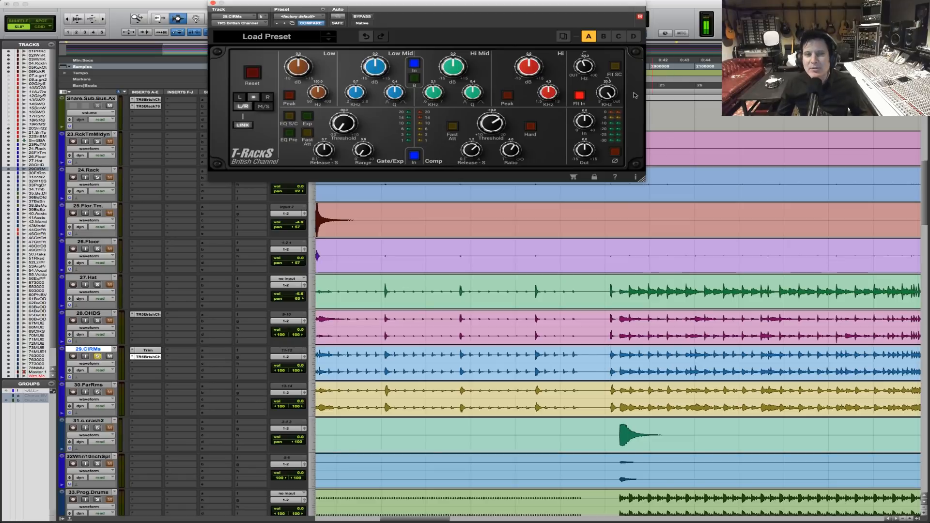
# While playing 29.CIRMs, fine-tune the British Channel's high-pass filter, lower the Low Mid frequency and cut the Low Mid gain.
pyautogui.moveTo(582, 65); pyautogui.dragTo(584, 63)
pyautogui.press('space')
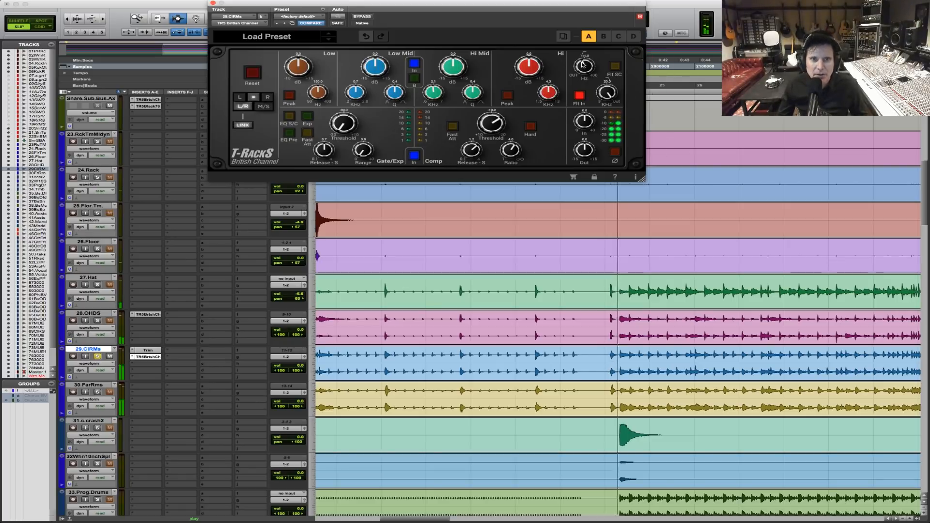
pyautogui.moveTo(583, 63); pyautogui.dragTo(584, 62)
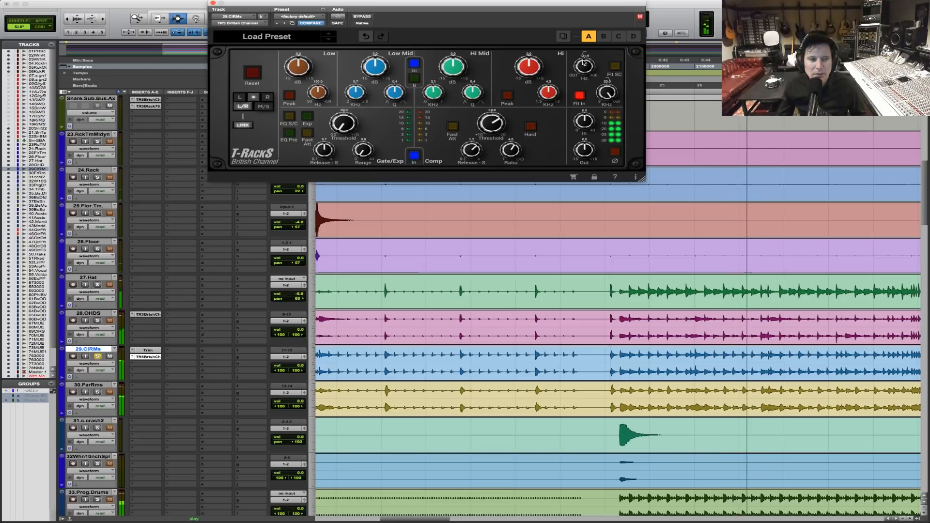
pyautogui.moveTo(357, 94); pyautogui.dragTo(349, 101)
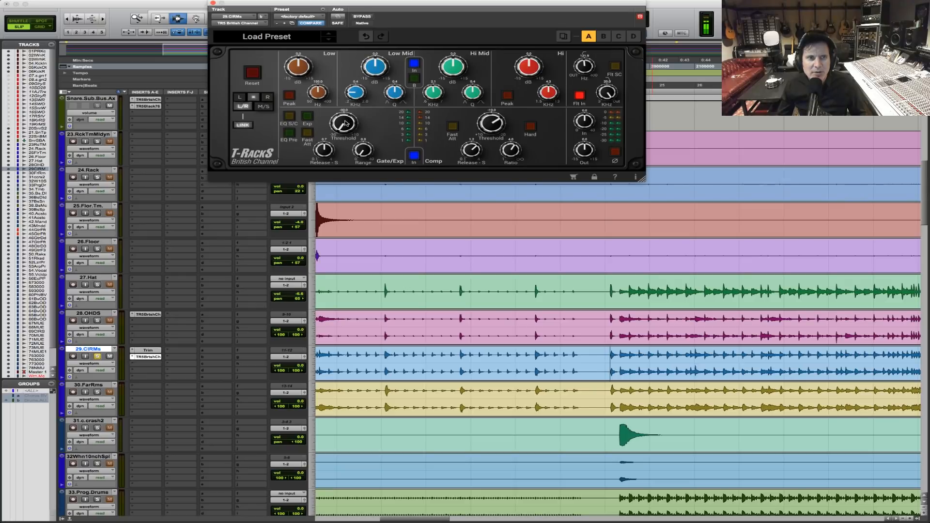
pyautogui.moveTo(366, 71); pyautogui.dragTo(363, 78)
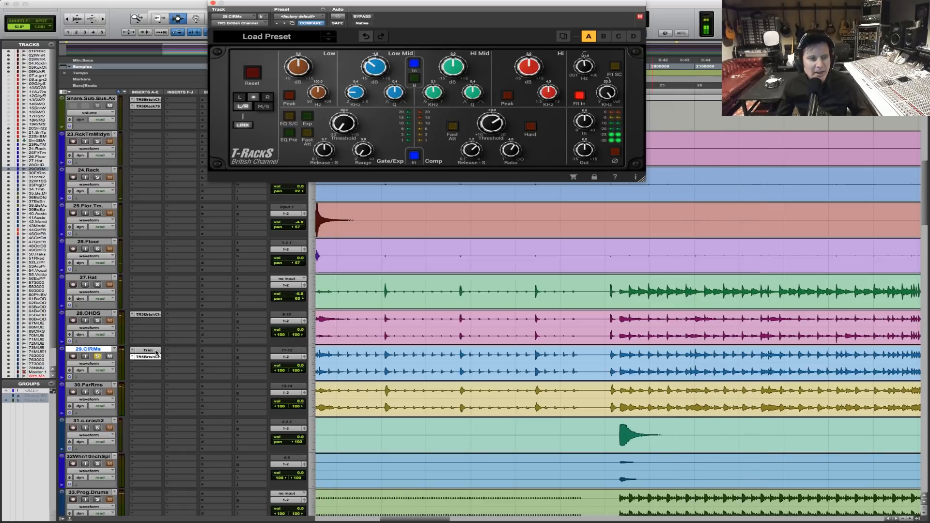
# Solo 30.FarRms, copy the Trim insert from 29.CIRMs onto it, and audition it from just before the Chorus with the plug-in open.
pyautogui.keyDown('super'); pyautogui.click(97, 392); pyautogui.keyUp('super')
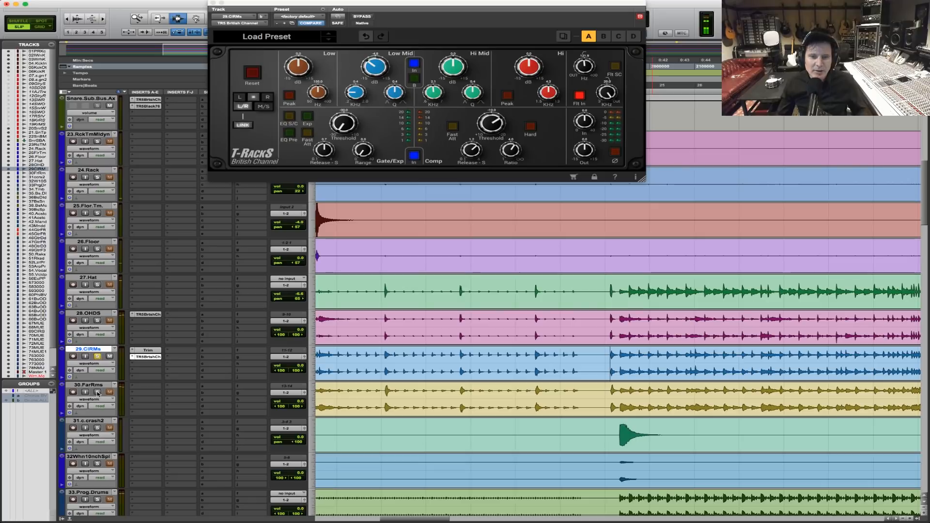
pyautogui.click(621, 392)
pyautogui.press('space')
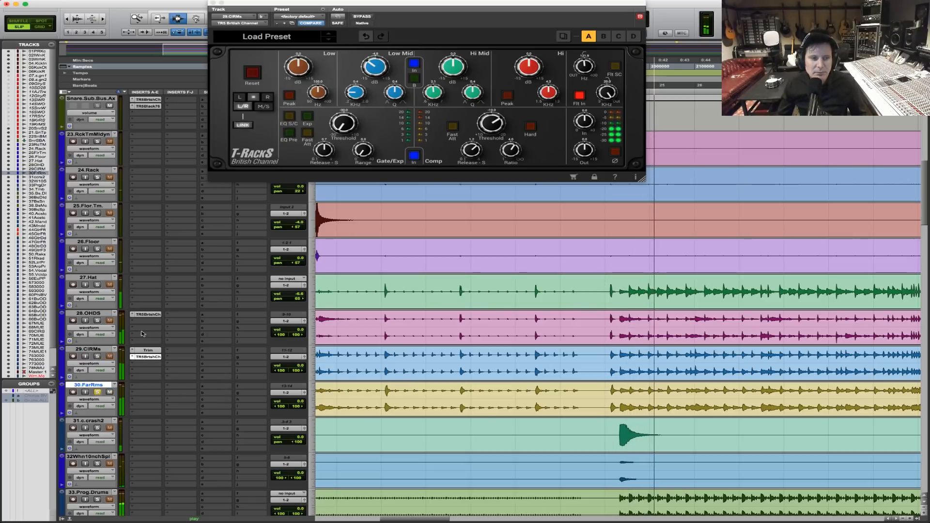
pyautogui.press('space')
pyautogui.moveTo(154, 386); pyautogui.dragTo(158, 385)
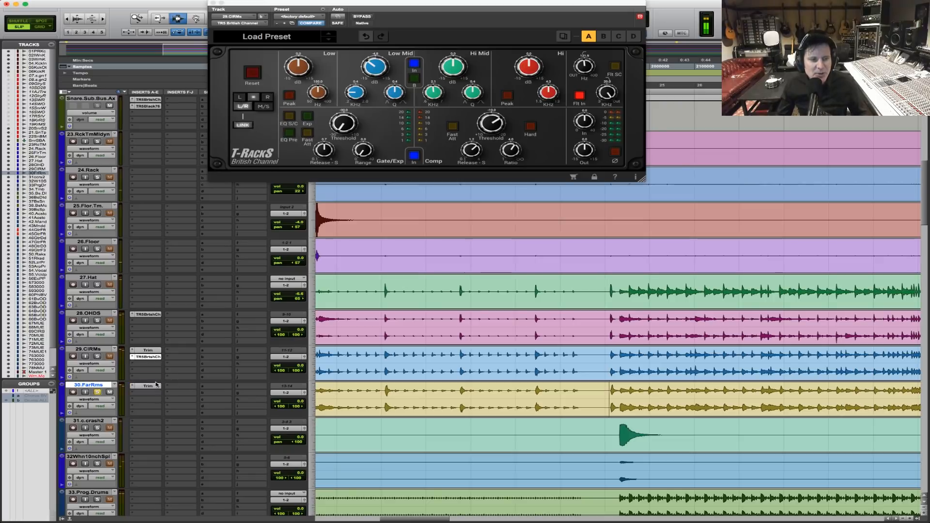
pyautogui.click(148, 386)
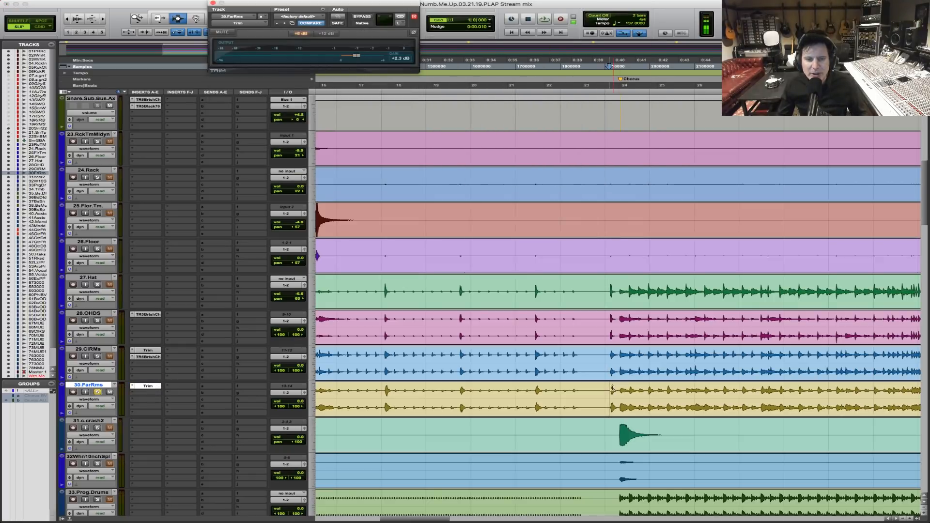
pyautogui.press('space')
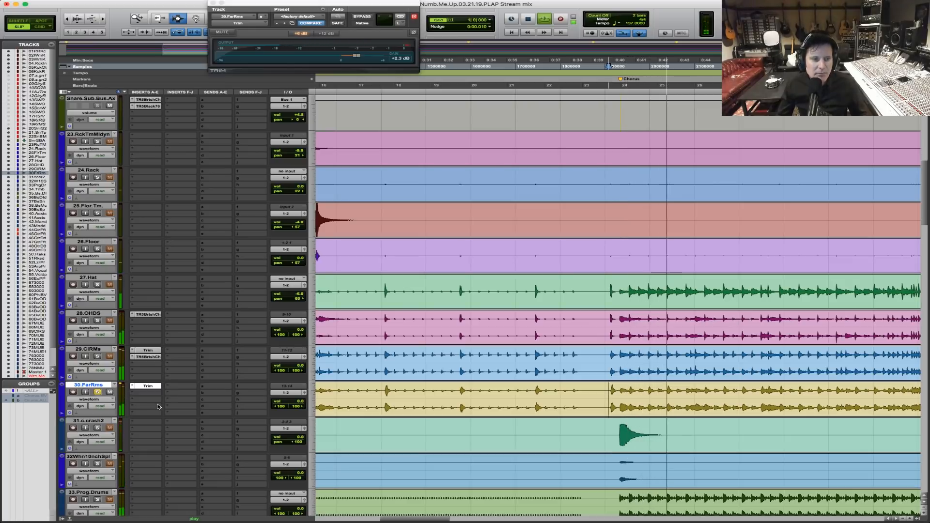
pyautogui.press('space')
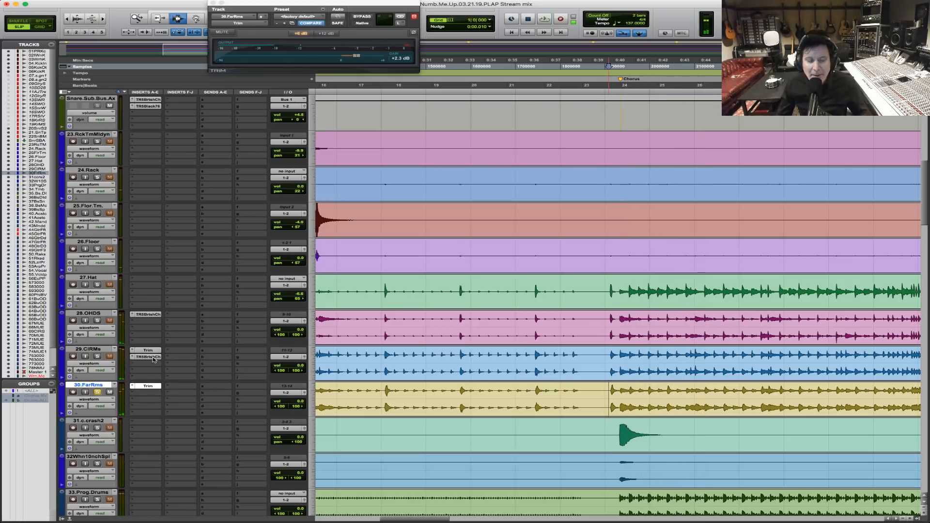
# Copy the British Channel from 29.CIRMs below Trim on 30.FarRms and lower its compressor threshold during playback.
pyautogui.moveTo(153, 384); pyautogui.dragTo(154, 394)
pyautogui.click(147, 393)
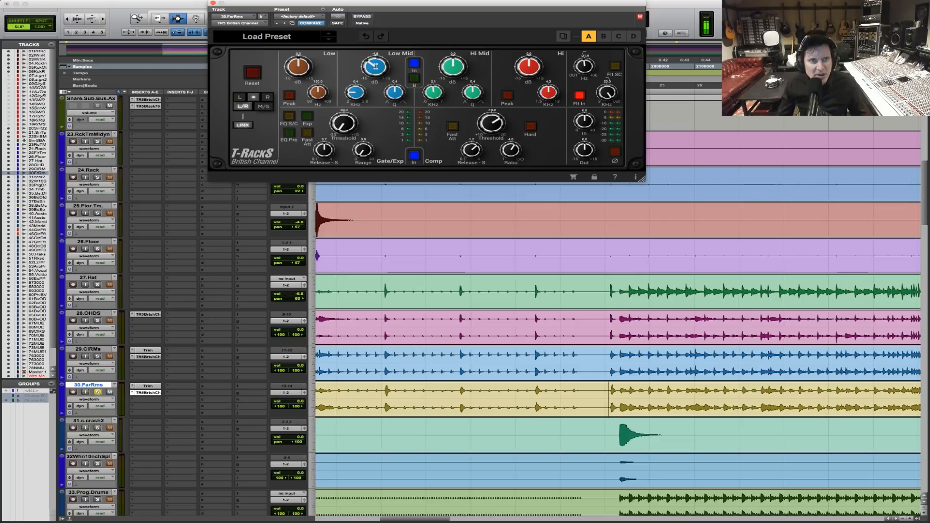
pyautogui.press('space')
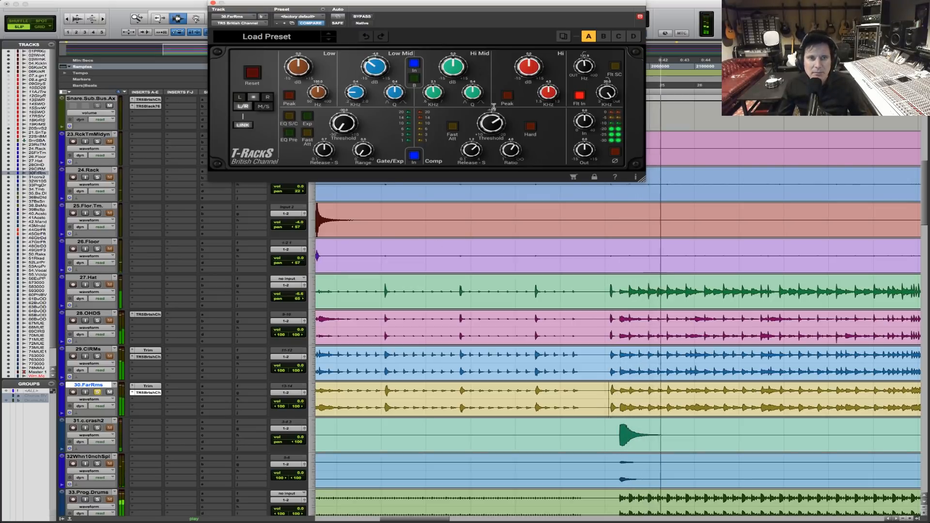
pyautogui.moveTo(491, 124); pyautogui.dragTo(493, 112)
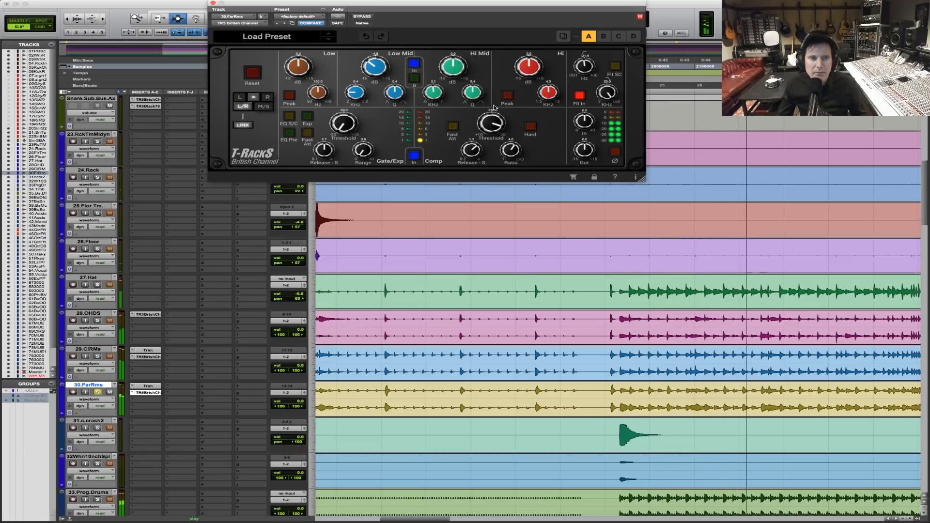
pyautogui.press('space')
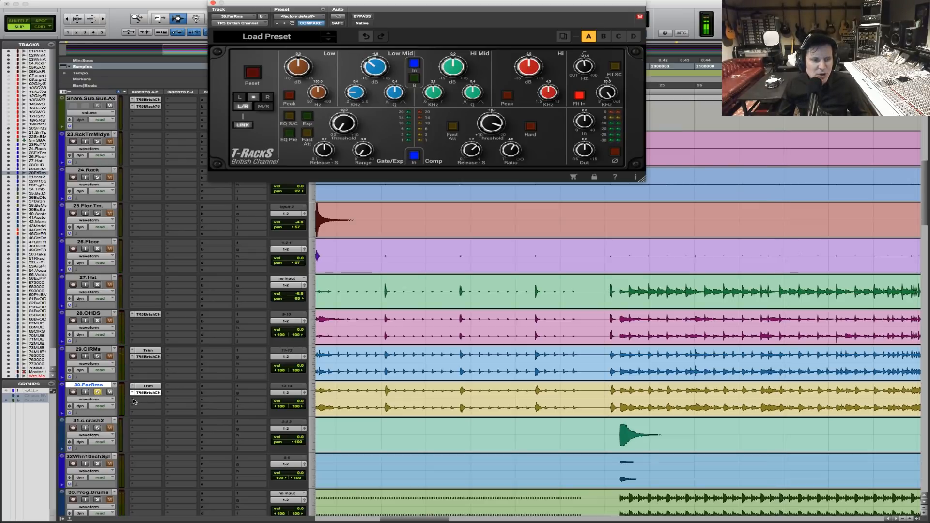
# Move the British Channel down one insert slot on 30.FarRms, insert the stereo TR5 De Esser after Trim, and start playback.
pyautogui.moveTo(148, 392); pyautogui.dragTo(148, 399)
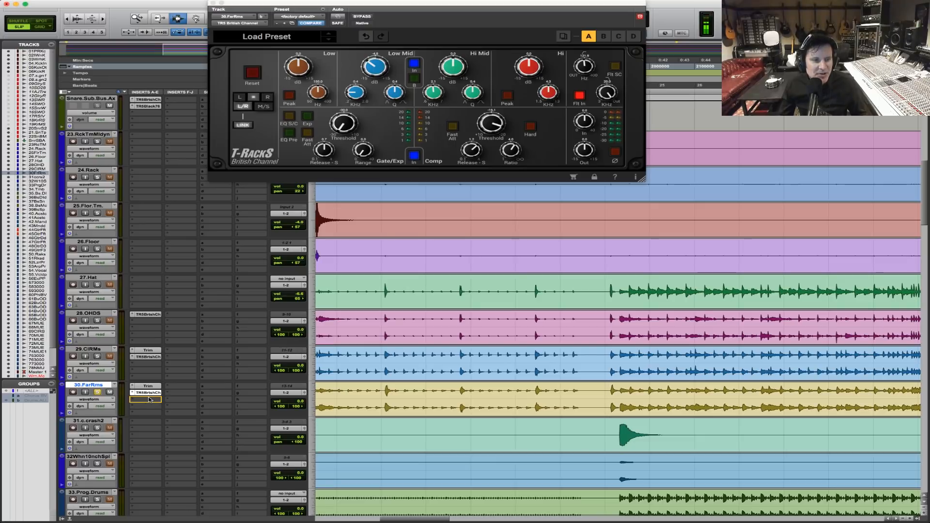
pyautogui.click(133, 392)
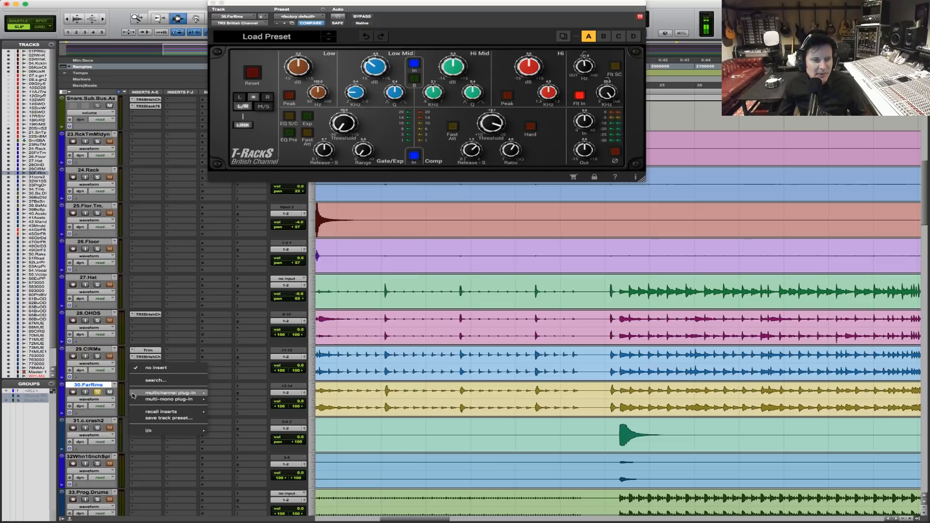
pyautogui.moveTo(146, 393)
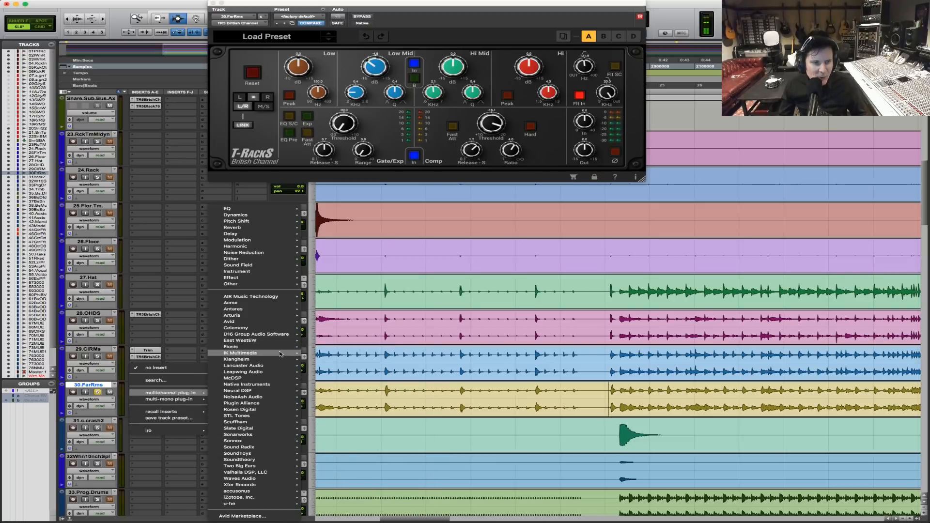
pyautogui.moveTo(286, 352)
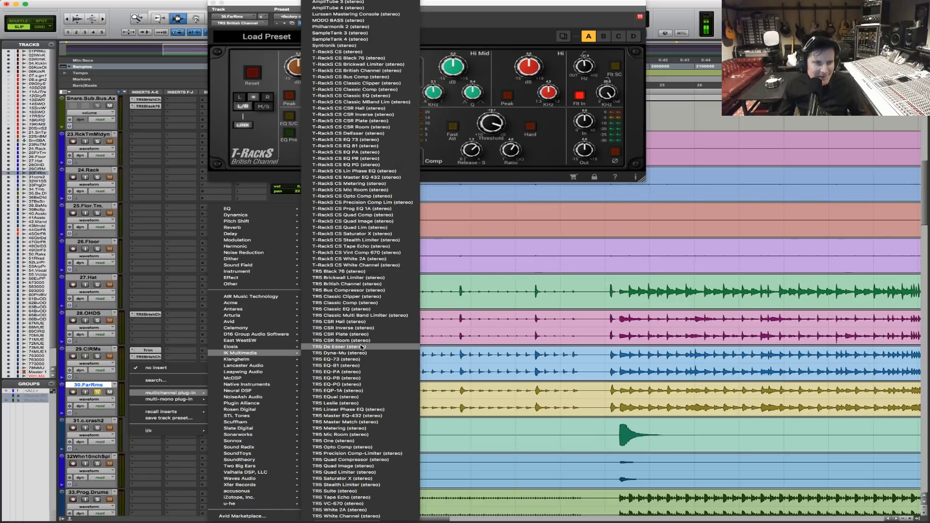
pyautogui.click(347, 284)
pyautogui.press('space')
pyautogui.moveTo(540, 8); pyautogui.dragTo(594, 95)
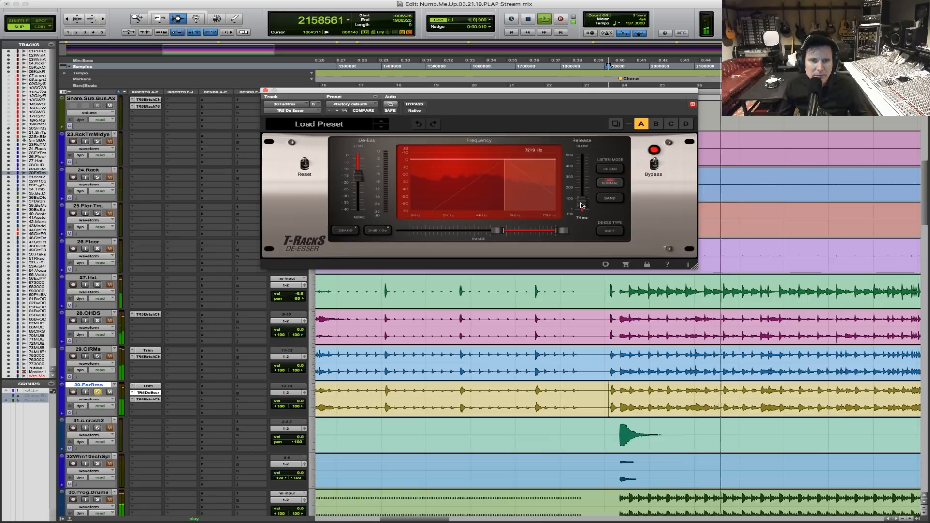
# Set the De Esser's release to 1 ms while auditioning in De-Ess listen mode, and return to Normal.
pyautogui.click(618, 169)
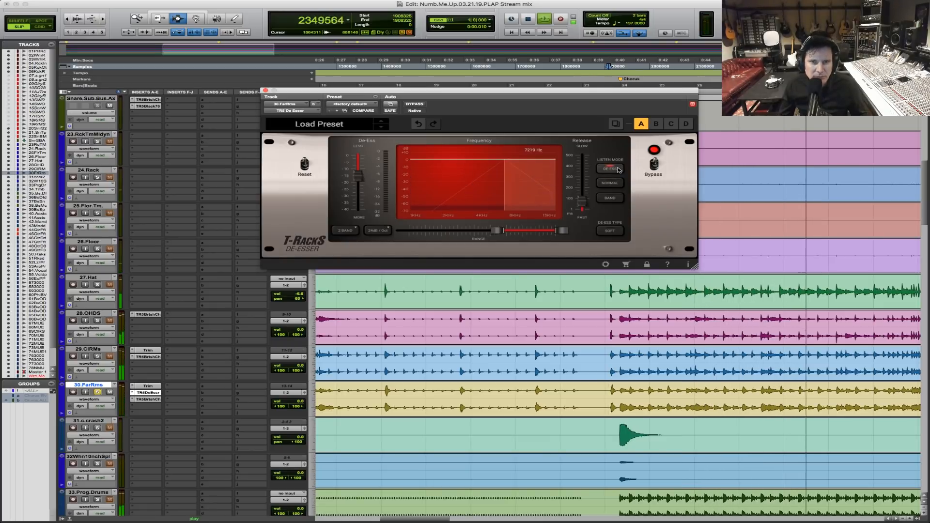
pyautogui.moveTo(582, 203)
pyautogui.mouseDown()
pyautogui.moveTo(582, 173)
pyautogui.moveTo(582, 210)
pyautogui.mouseUp()
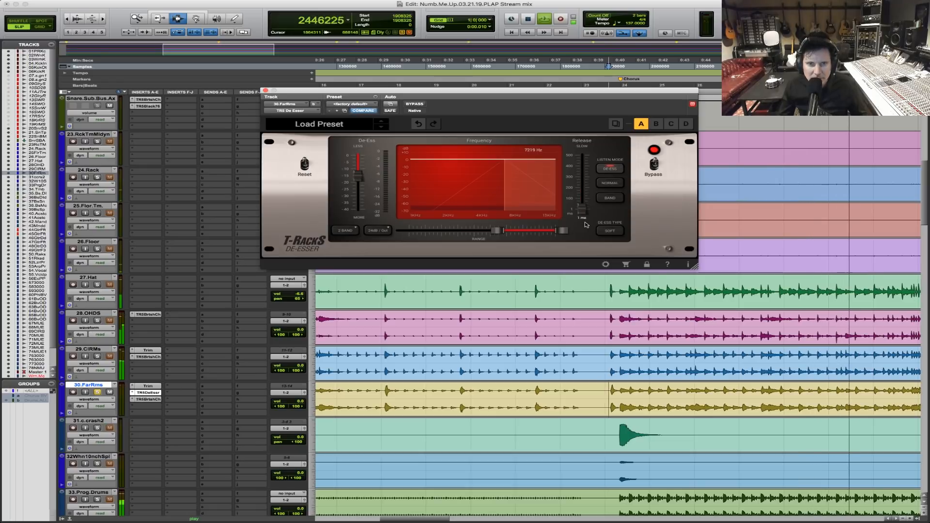
pyautogui.click(609, 183)
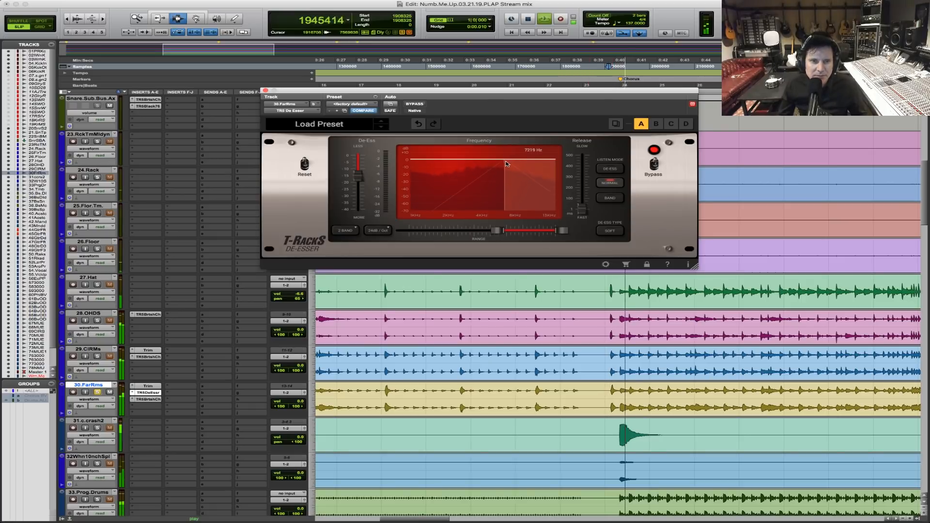
# Lower the De Esser's range start to 4855 Hz, comparing listen modes and fine-tuning it in Band mode.
pyautogui.moveTo(495, 229)
pyautogui.mouseDown()
pyautogui.moveTo(461, 225)
pyautogui.moveTo(545, 229)
pyautogui.moveTo(480, 229)
pyautogui.mouseUp()
pyautogui.click(609, 169)
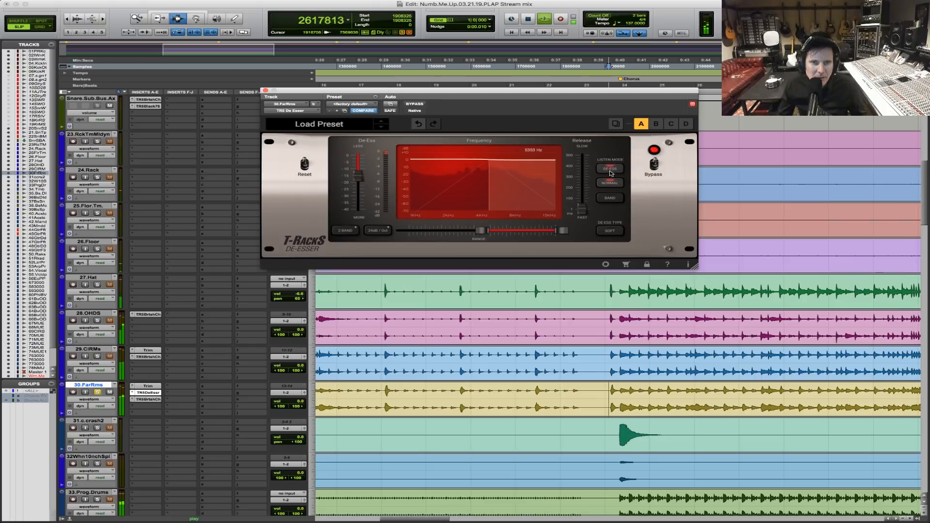
pyautogui.click(609, 197)
pyautogui.moveTo(481, 233); pyautogui.dragTo(476, 233)
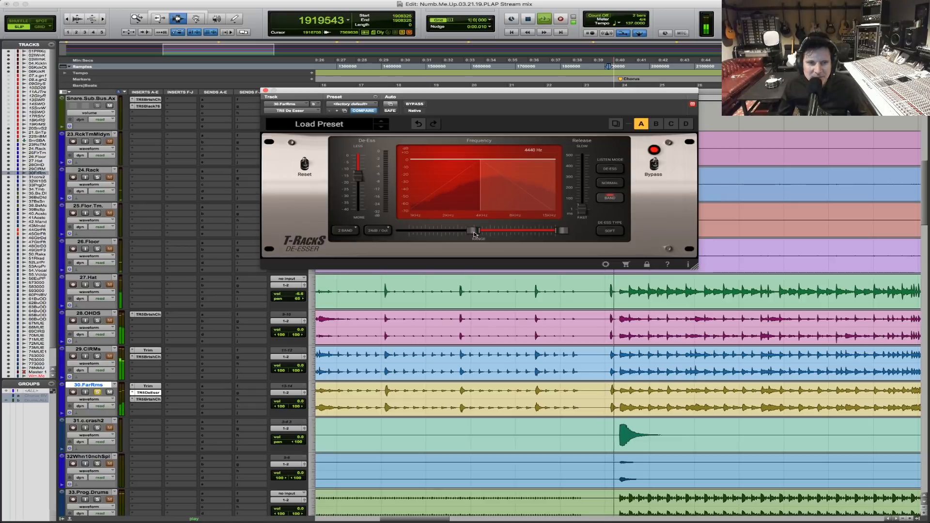
pyautogui.moveTo(474, 232); pyautogui.dragTo(479, 233)
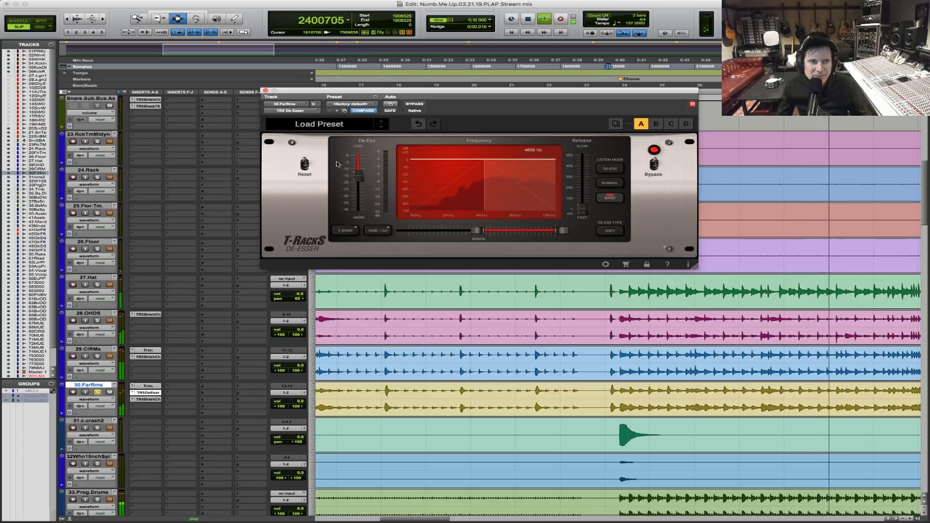
# Increase the De Esser's de-ess amount, check 30.FarRms with solo off and on, and return the listen mode to Normal.
pyautogui.moveTo(359, 185); pyautogui.dragTo(360, 195)
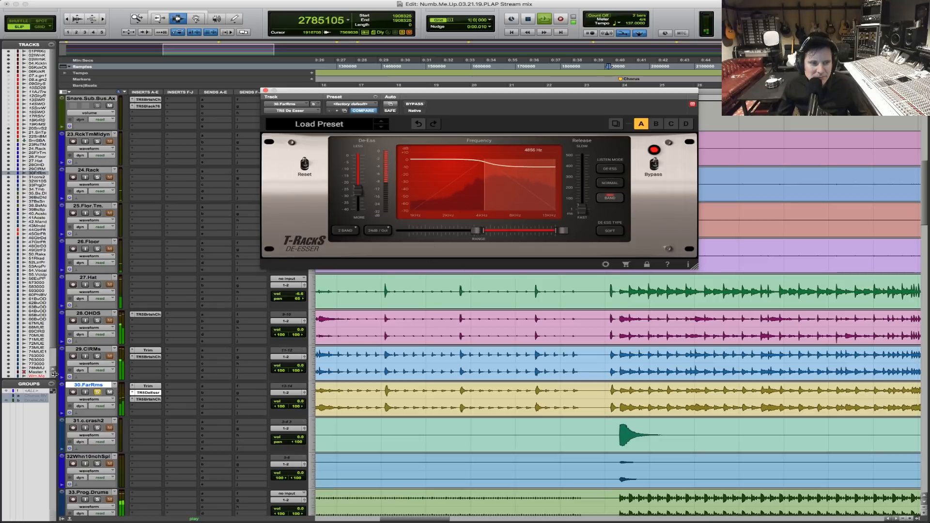
pyautogui.click(98, 393)
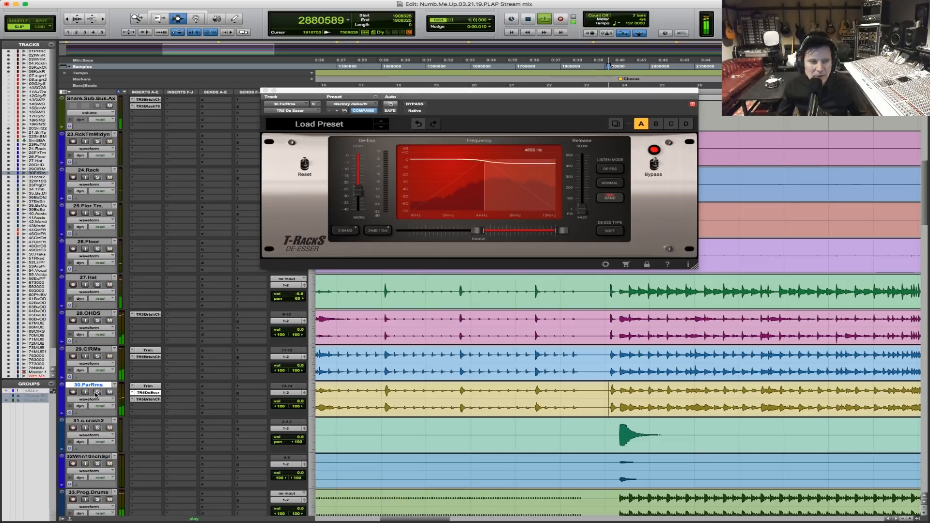
pyautogui.click(590, 194)
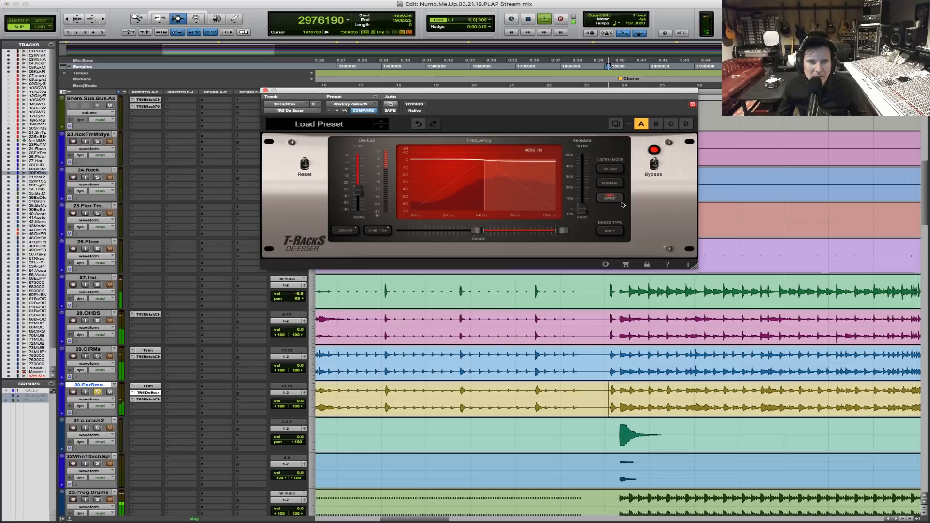
pyautogui.click(614, 184)
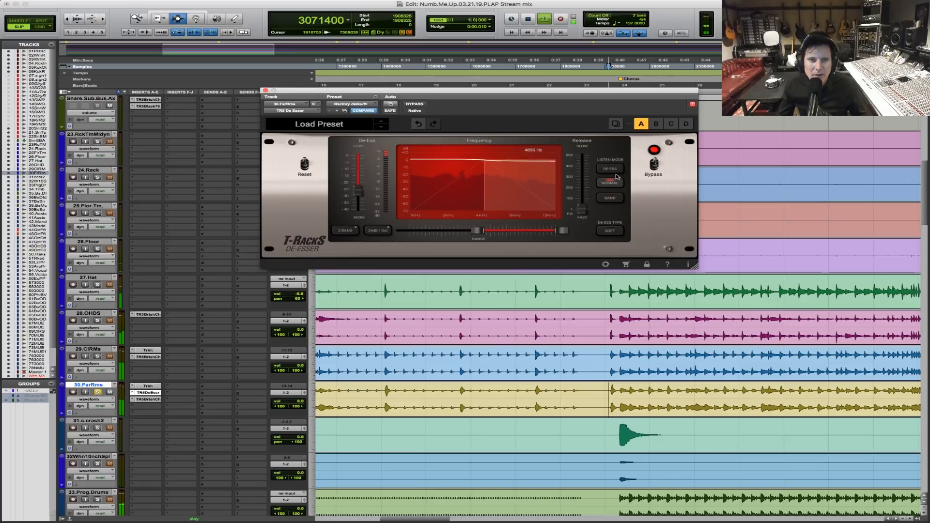
# In De-Ess listen mode, set the De Esser's frequency to 5240 Hz and release to 141 ms, switch on Soft, and audition it.
pyautogui.click(618, 169)
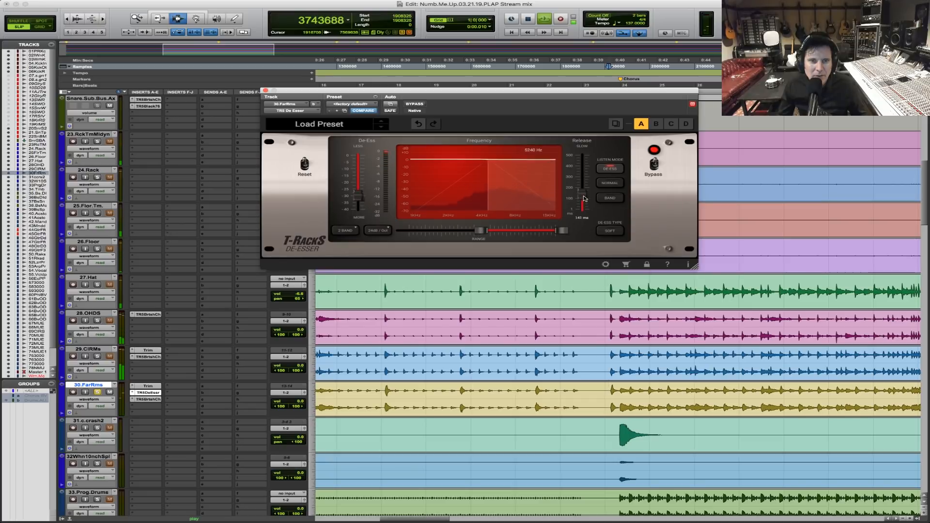
pyautogui.press('space')
pyautogui.click(616, 233)
pyautogui.press('space')
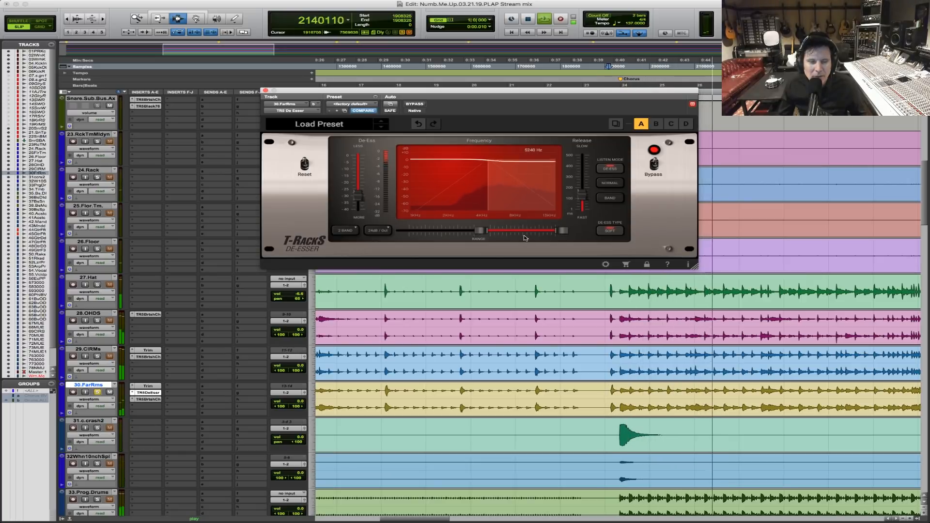
pyautogui.press('space')
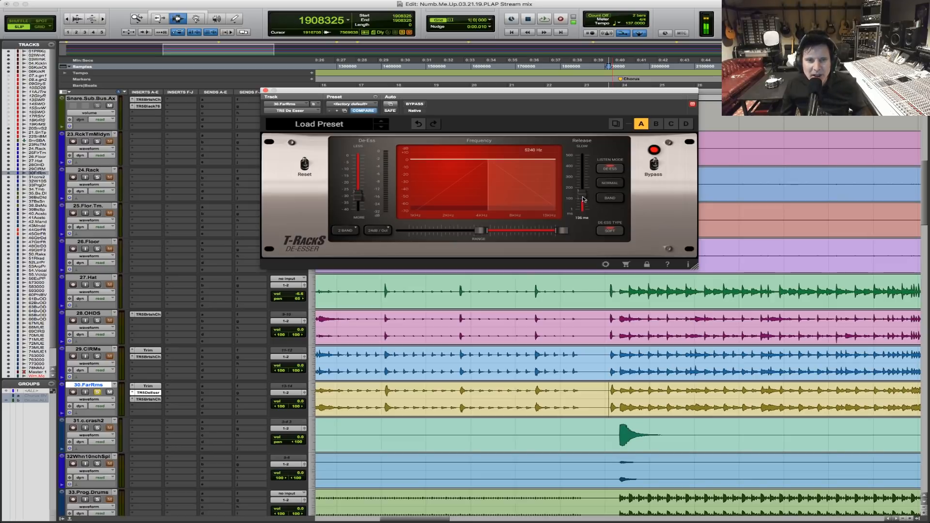
# Return the De Esser to Normal listen mode, play 30.FarRms, compare it bypassed and active, and leave it active.
pyautogui.click(614, 185)
pyautogui.press('space')
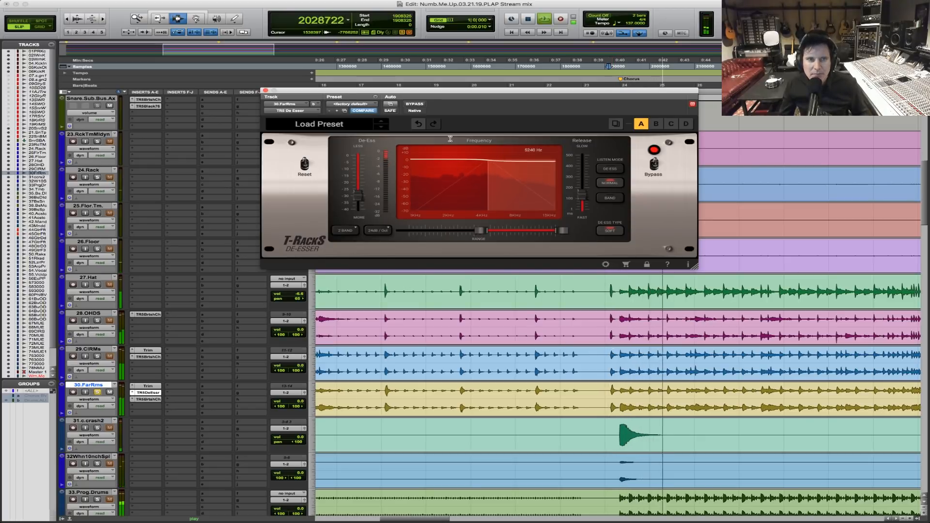
pyautogui.click(416, 105)
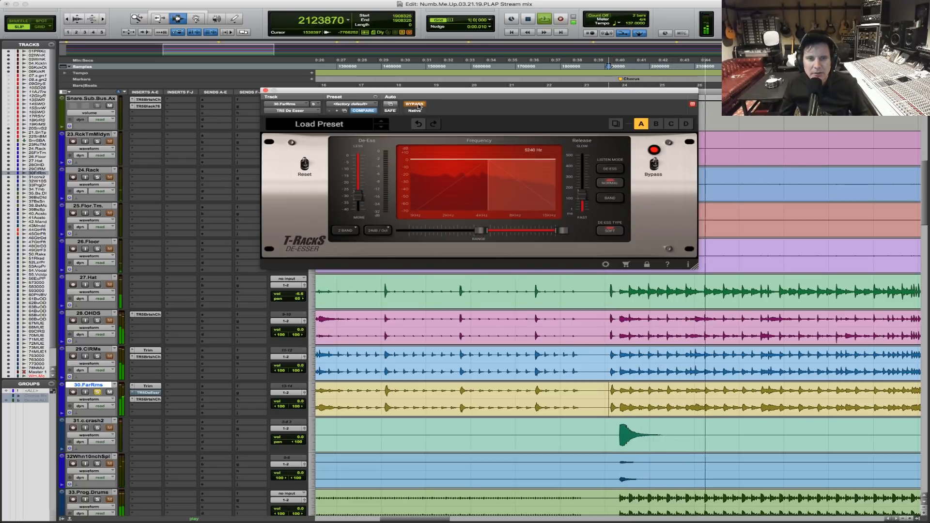
pyautogui.click(416, 104)
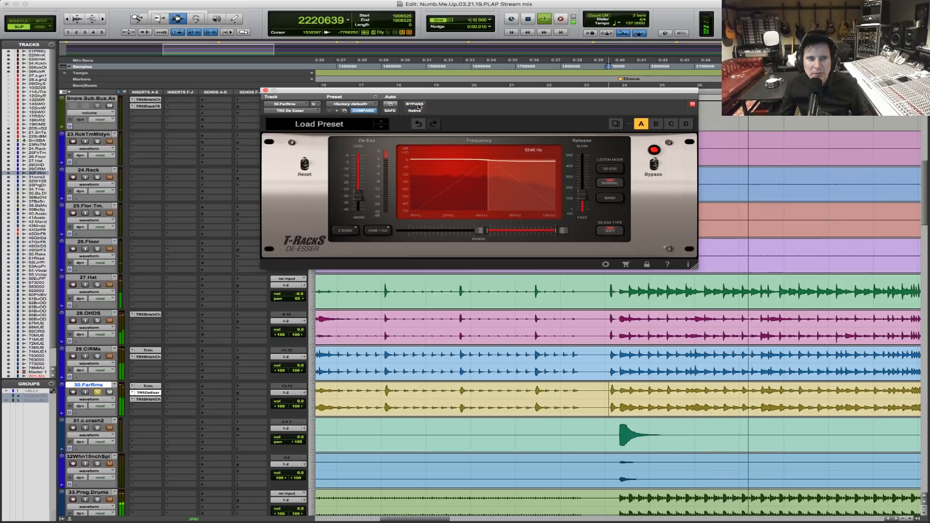
# Stop playback, open the TR5 British Channel on 30.FarRms, and audition the far room track with it.
pyautogui.press('space')
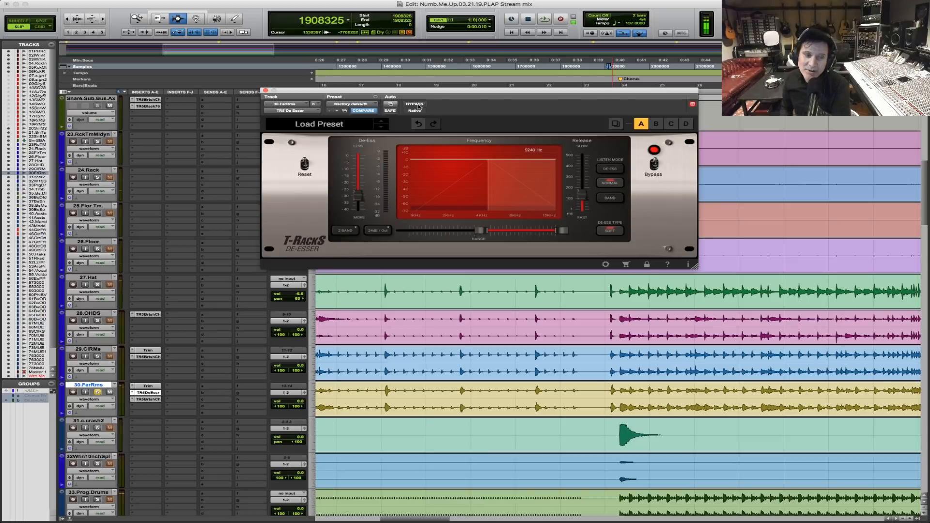
pyautogui.click(150, 400)
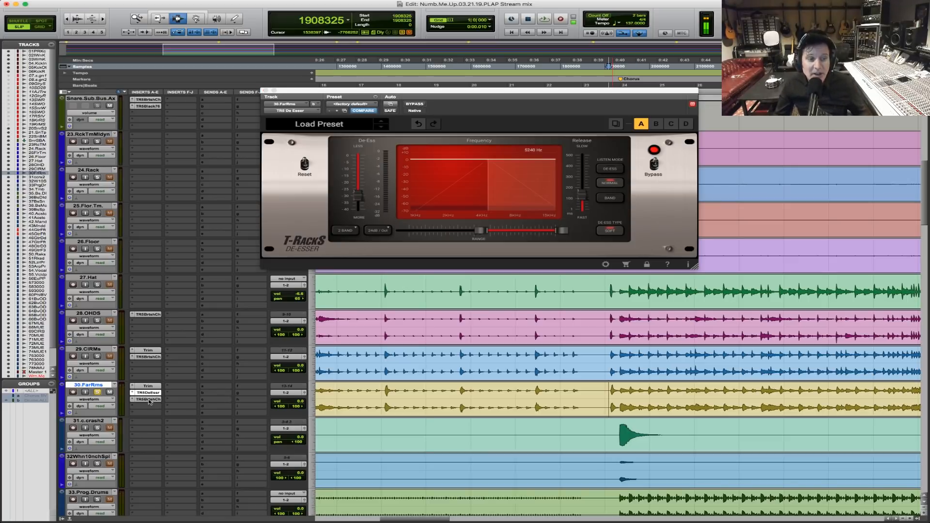
pyautogui.click(148, 399)
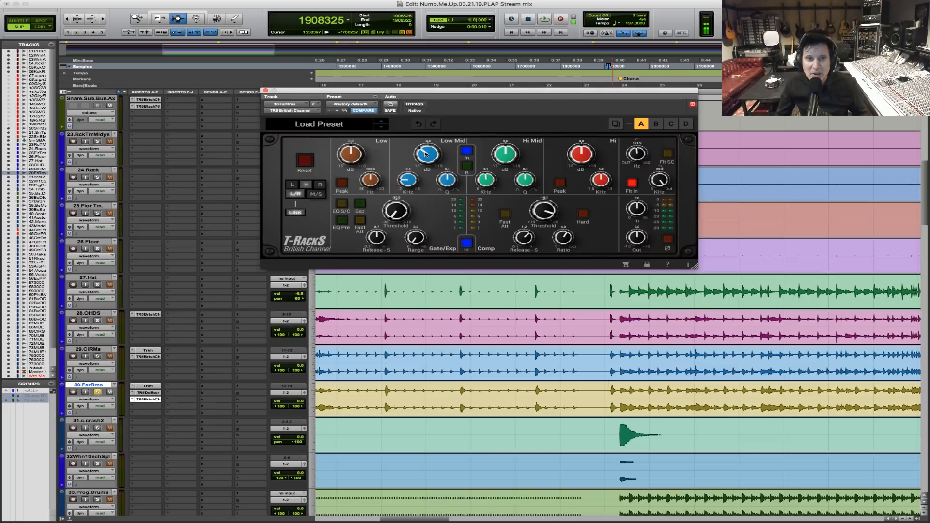
pyautogui.press('space')
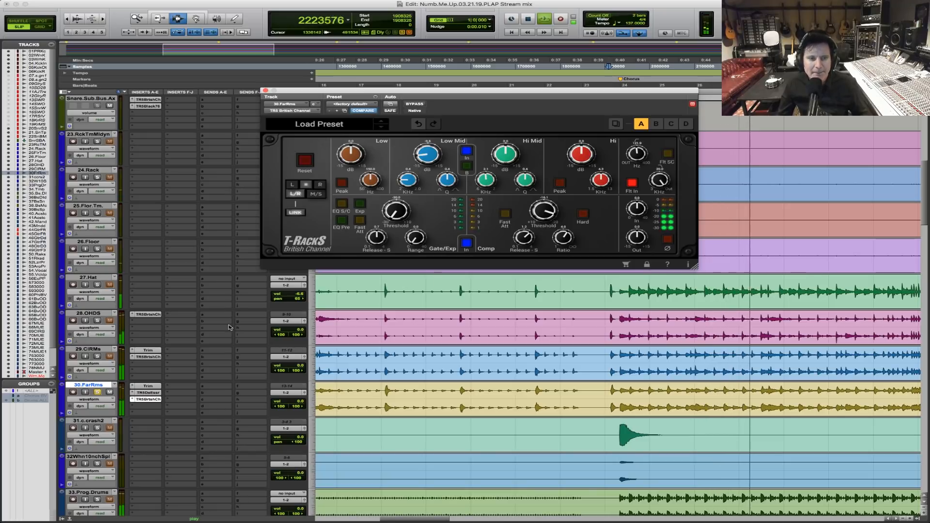
pyautogui.press('space')
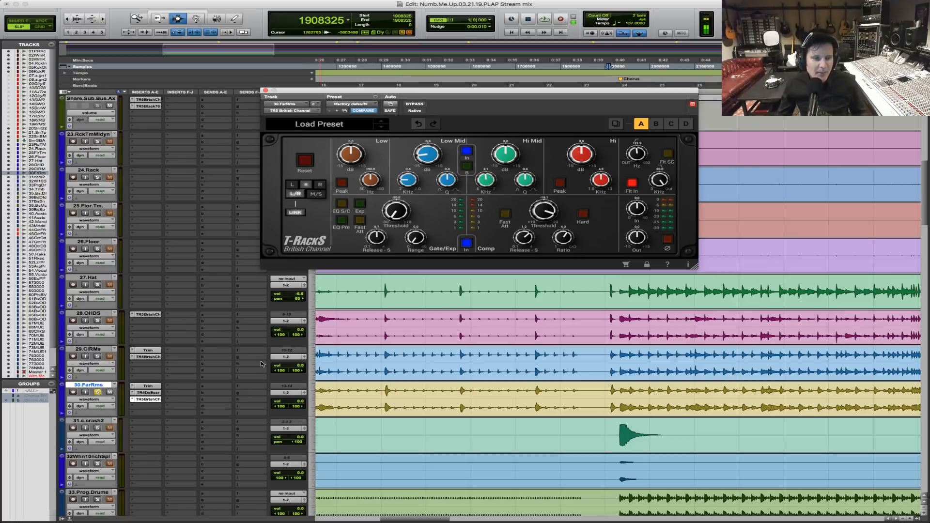
# Extend the solo from 30.FarRms to the whole drum group and audition the combined drums from just before the Chorus marker.
pyautogui.click(98, 392)
pyautogui.press('space')
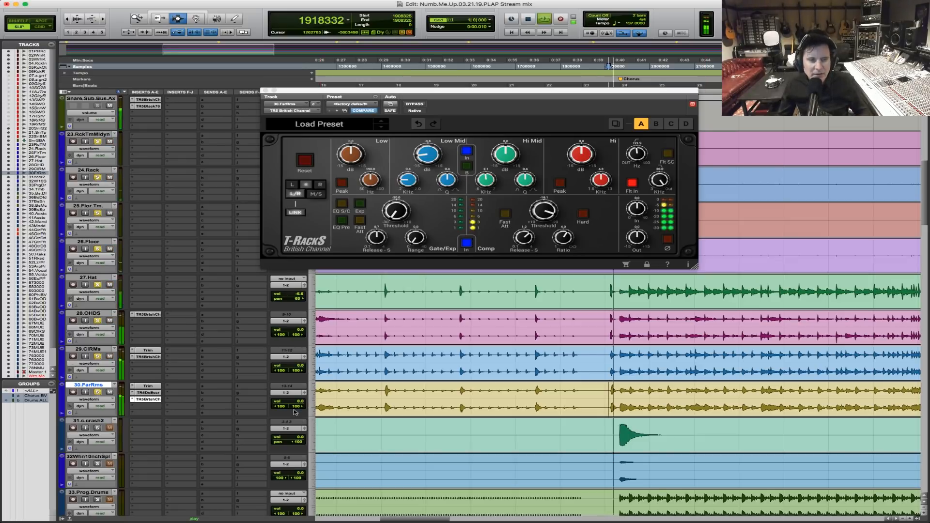
pyautogui.press('space')
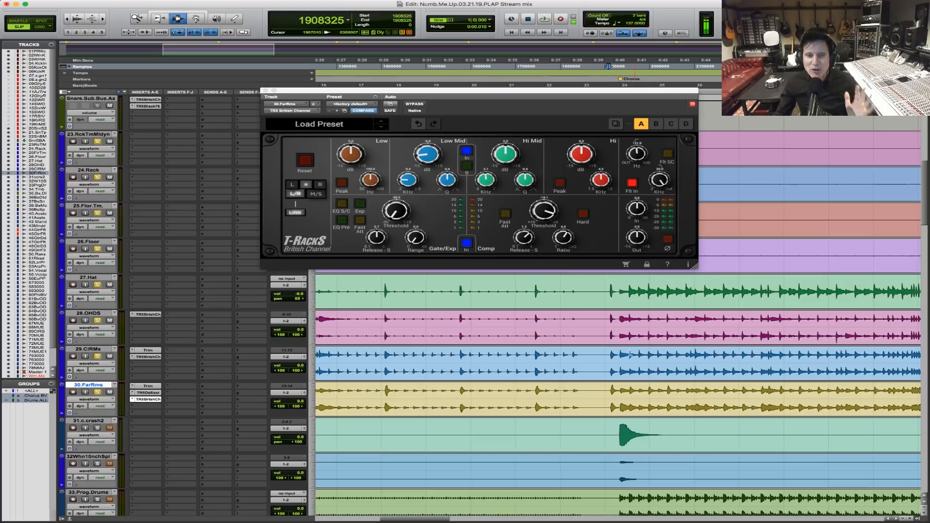
pyautogui.click(608, 325)
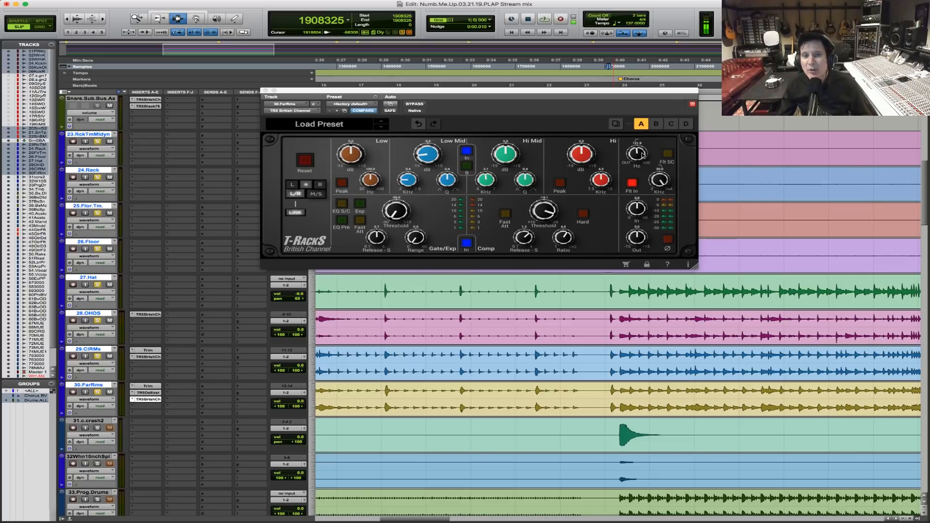
pyautogui.press('space')
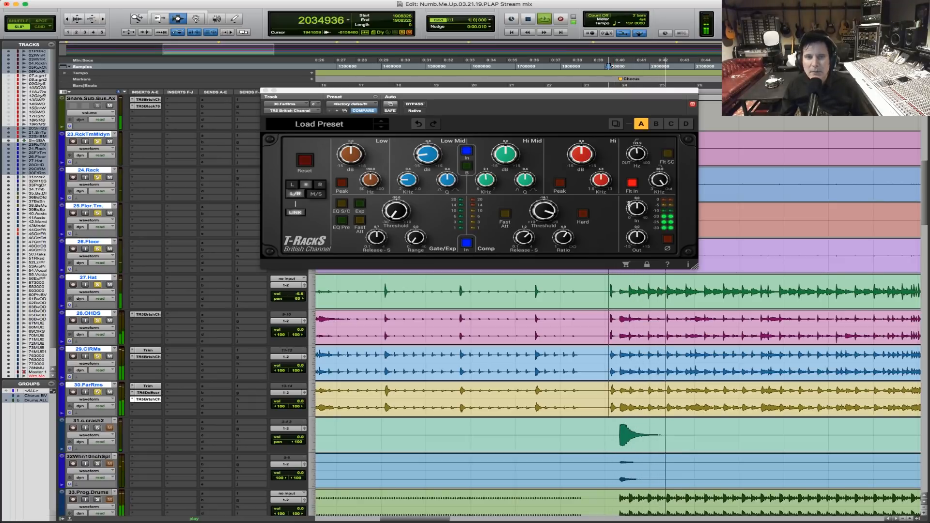
pyautogui.press('space')
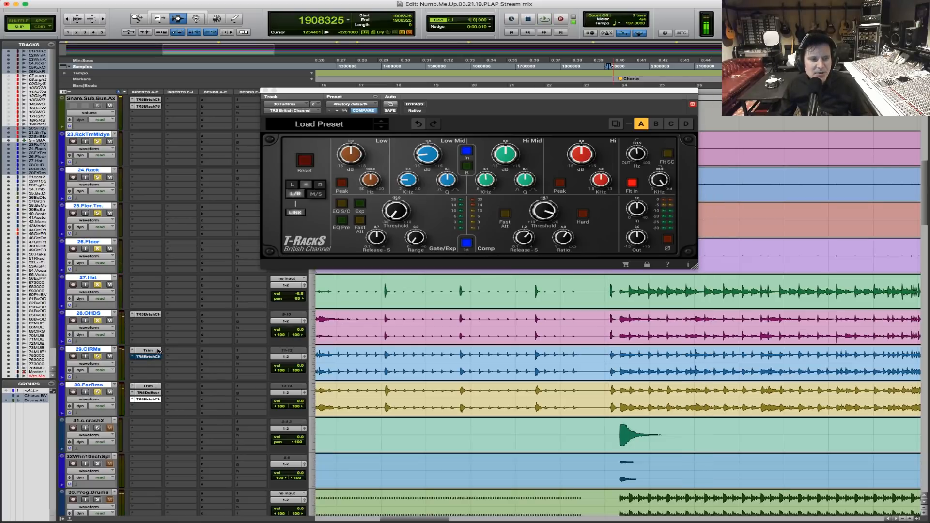
# Compare the drums with the close and far room inserts bypassed and active, leave them active, and close the British Channel.
pyautogui.keyDown('super'); pyautogui.click(148, 399); pyautogui.keyUp('super')
pyautogui.press('space')
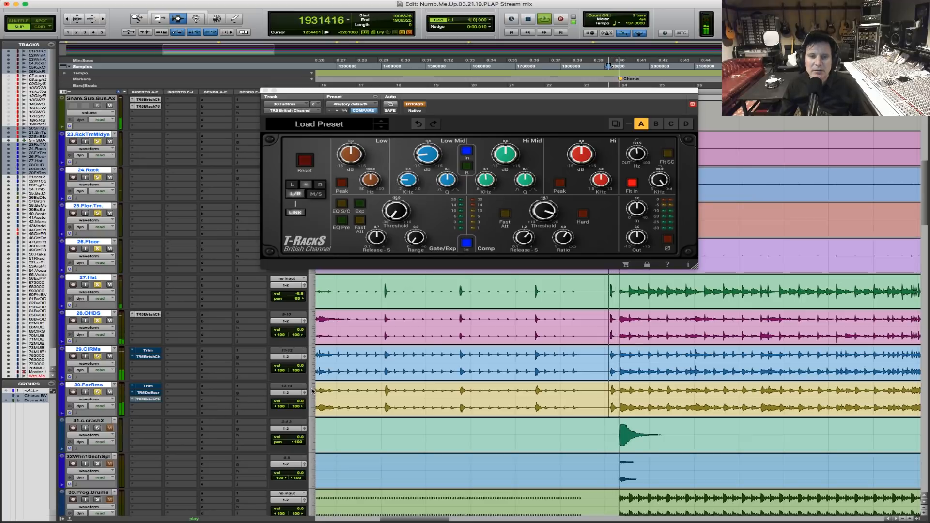
pyautogui.press('space')
pyautogui.keyDown('super'); pyautogui.click(153, 352); pyautogui.keyUp('super')
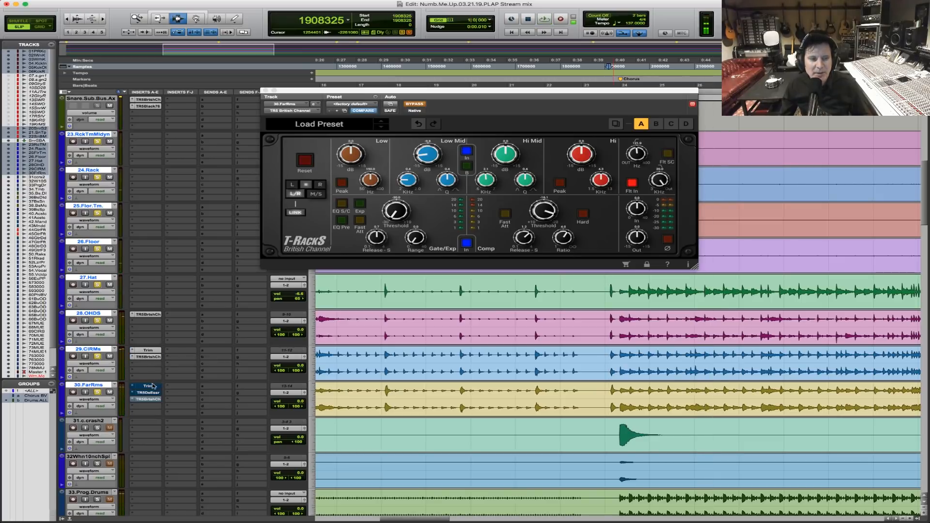
pyautogui.press('space')
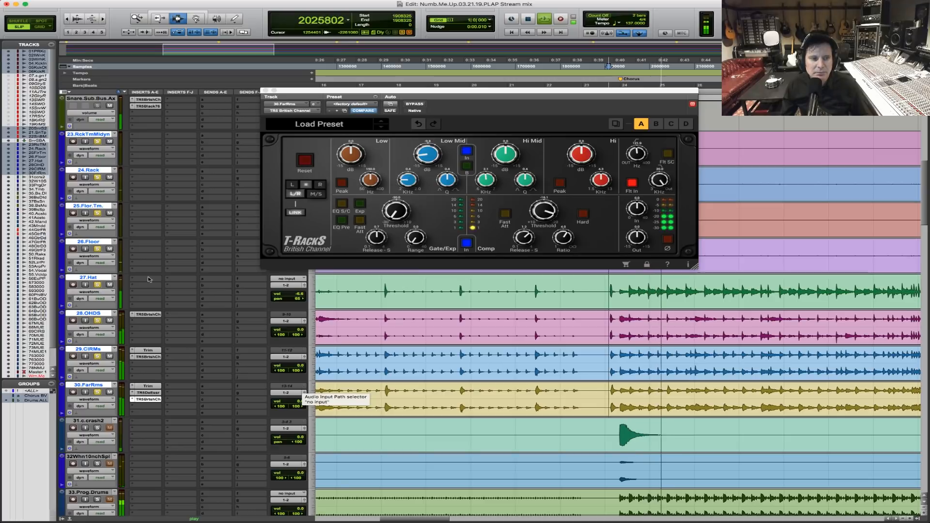
pyautogui.click(266, 91)
pyautogui.press('space')
# Suspend the track groups, select the six kick tracks from 01.PR Kick to 06.Kick.Reso, and route their outputs to Bus 2 (Mono).
pyautogui.scroll(10, 468, 251)
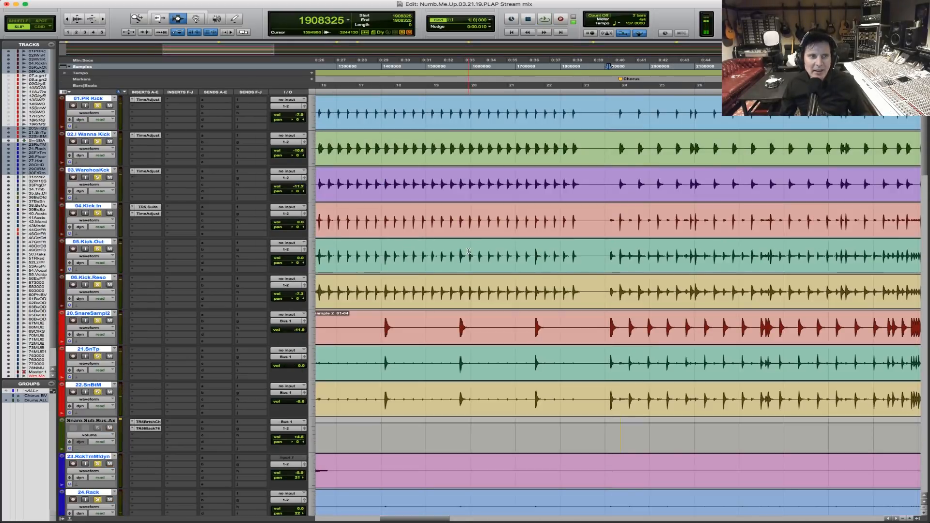
pyautogui.press('super+shift+g')
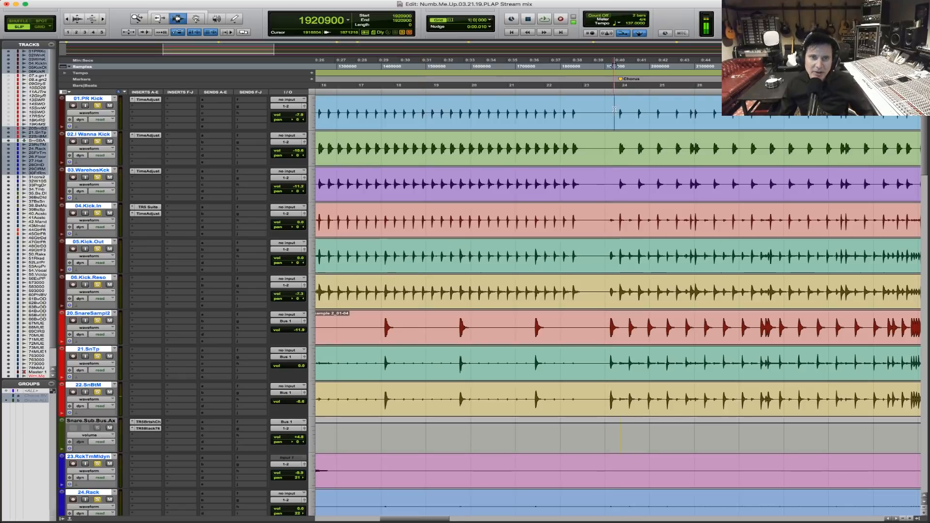
pyautogui.click(614, 111)
pyautogui.keyDown('shift'); pyautogui.click(614, 147); pyautogui.keyUp('shift')
pyautogui.keyDown('shift'); pyautogui.click(613, 184); pyautogui.keyUp('shift')
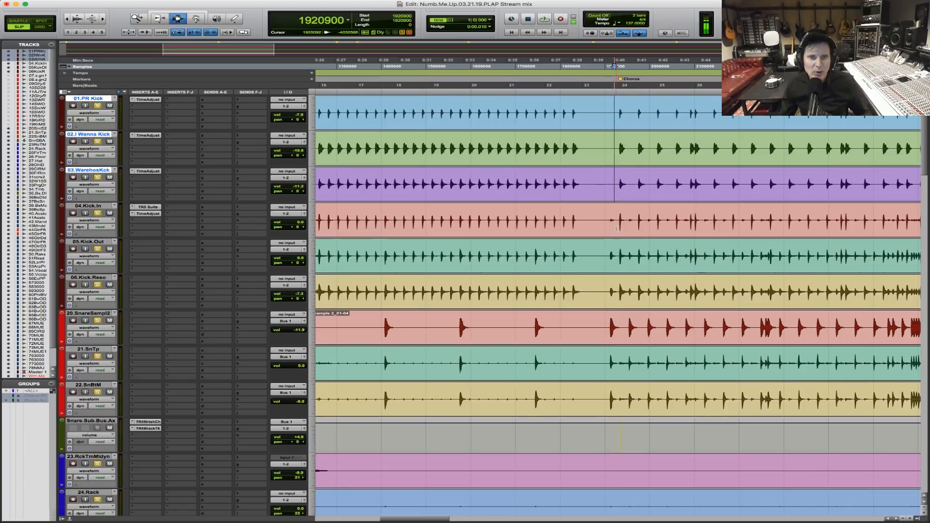
pyautogui.keyDown('shift'); pyautogui.click(622, 258); pyautogui.keyUp('shift')
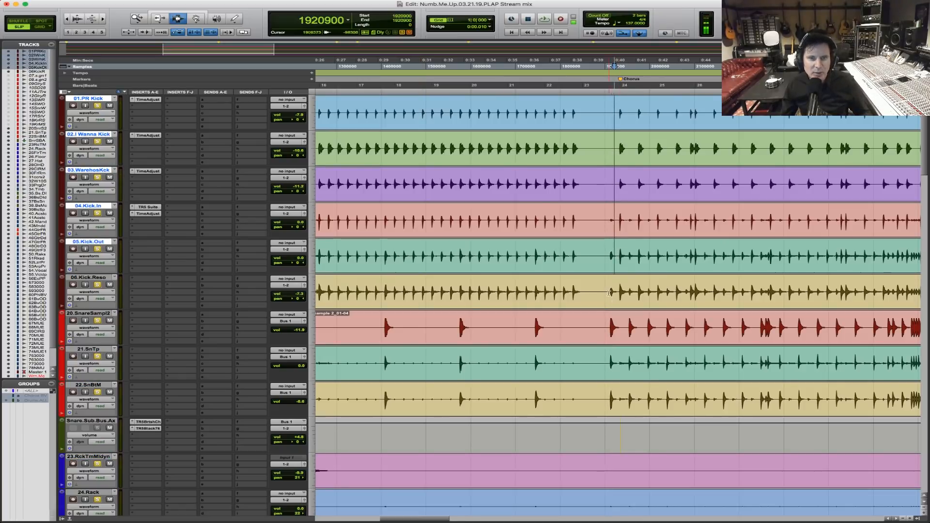
pyautogui.keyDown('shift'); pyautogui.click(611, 293); pyautogui.keyUp('shift')
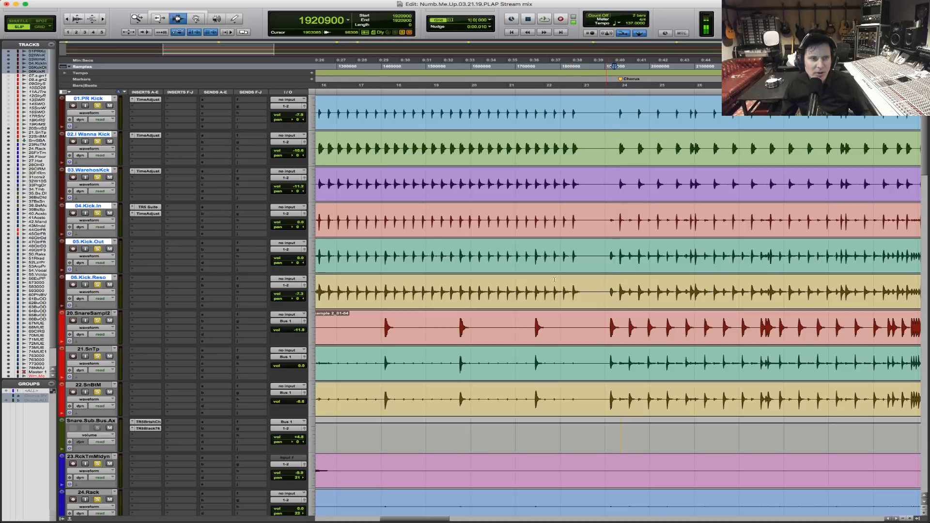
pyautogui.click(289, 107)
pyautogui.moveTo(305, 112)
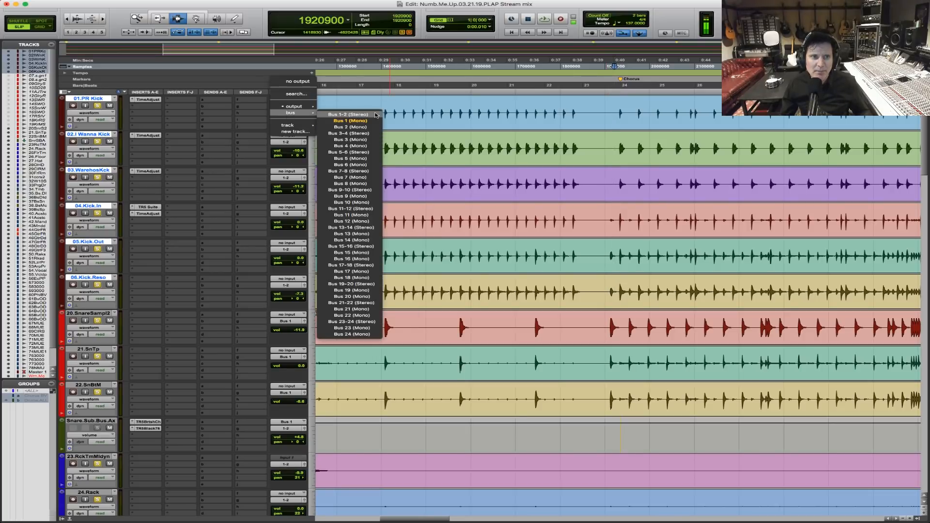
pyautogui.keyDown('alt'); pyautogui.keyDown('shift'); pyautogui.click(365, 127); pyautogui.keyUp('shift'); pyautogui.keyUp('alt')
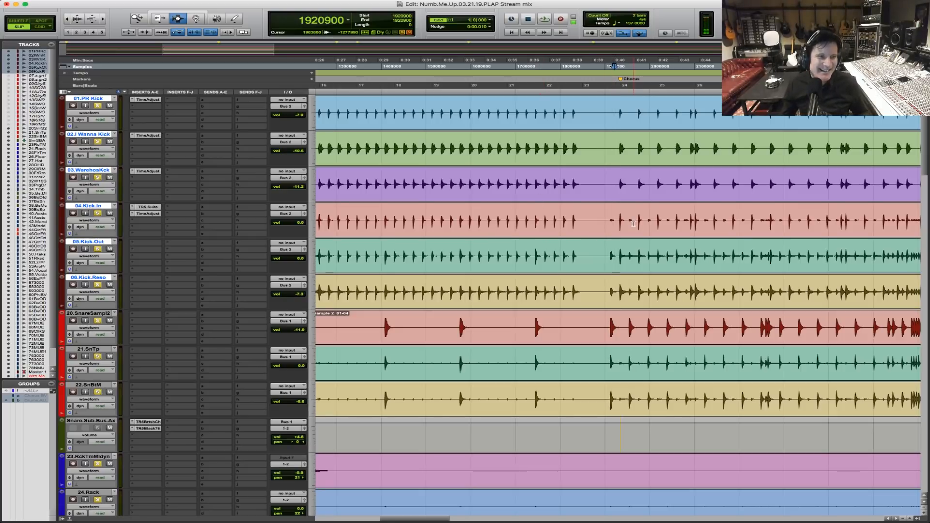
# Create one new mono Aux Input track below the kick tracks.
pyautogui.press('super+shift+n')
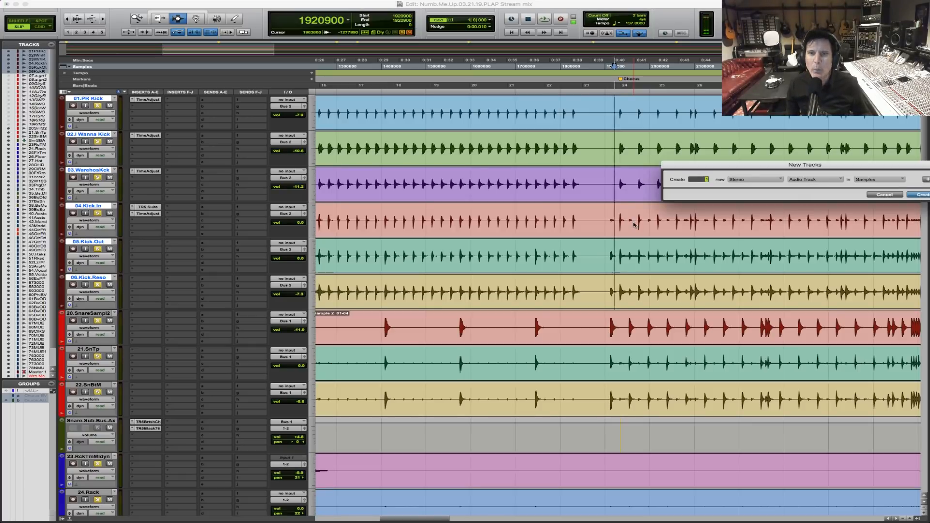
pyautogui.press('super+Left')
pyautogui.press('super+Down')
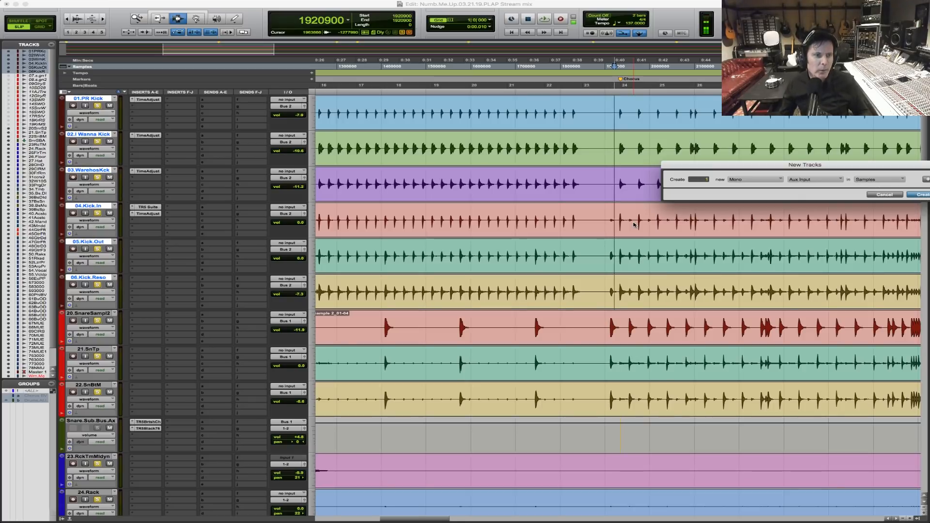
pyautogui.press('Return')
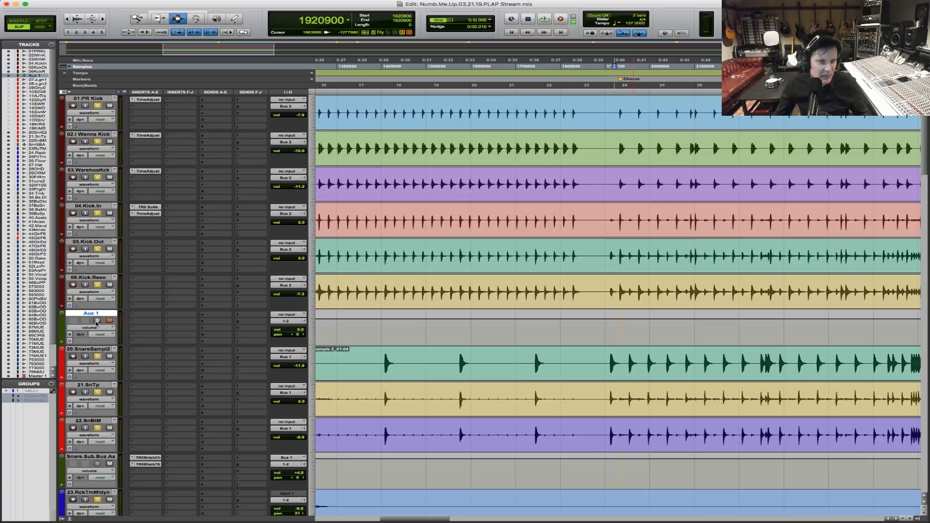
# Set the new aux track's input to Bus 2 (Mono) and rename the track Kick.Sub.
pyautogui.click(291, 316)
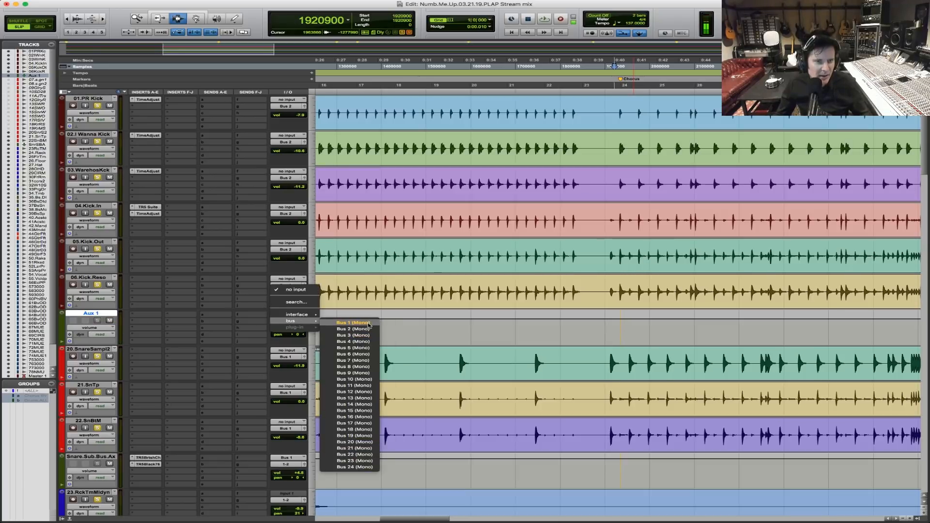
pyautogui.click(90, 317)
pyautogui.doubleClick(92, 314)
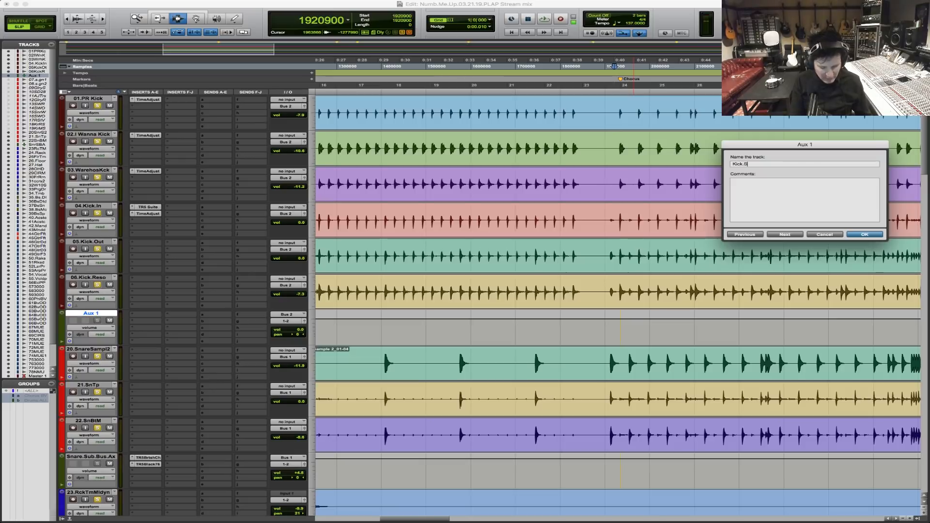
pyautogui.write('Kick.Sub')
pyautogui.press('Return')
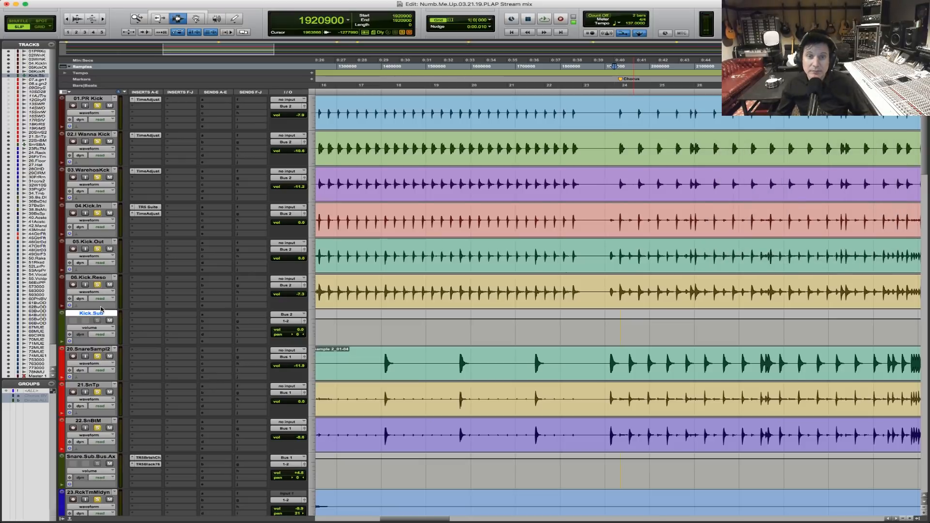
# Insert the IK Multimedia TR5 Suite (mono) on Kick.Sub and remove the One module from its processing chain.
pyautogui.click(619, 220)
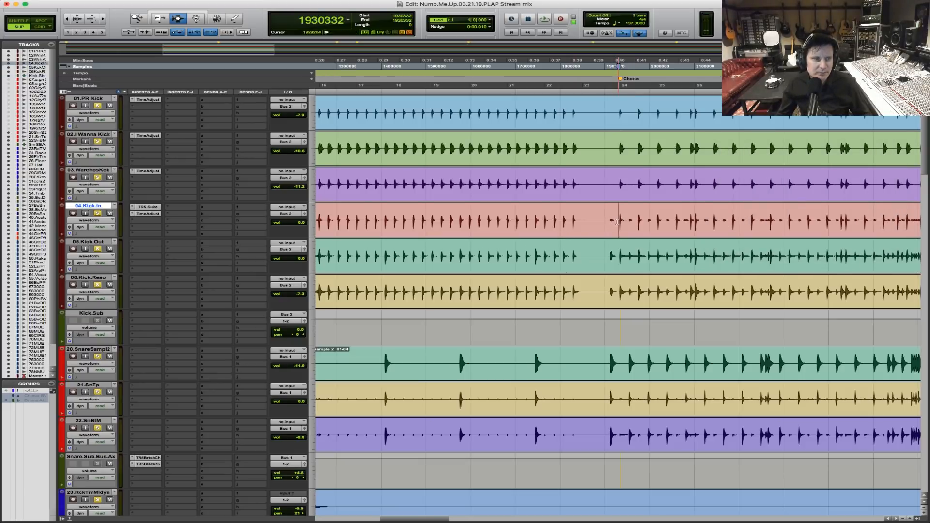
pyautogui.click(146, 317)
pyautogui.moveTo(160, 315)
pyautogui.moveTo(245, 248)
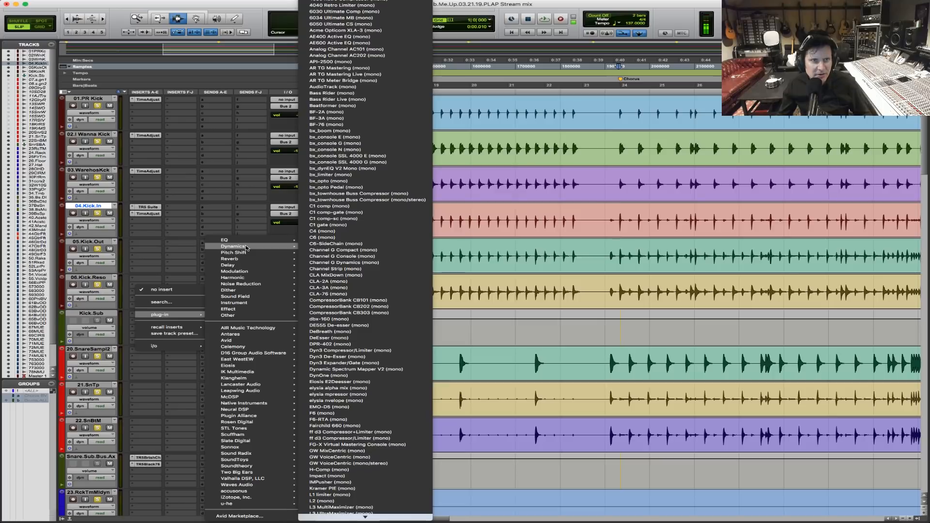
pyautogui.moveTo(251, 335)
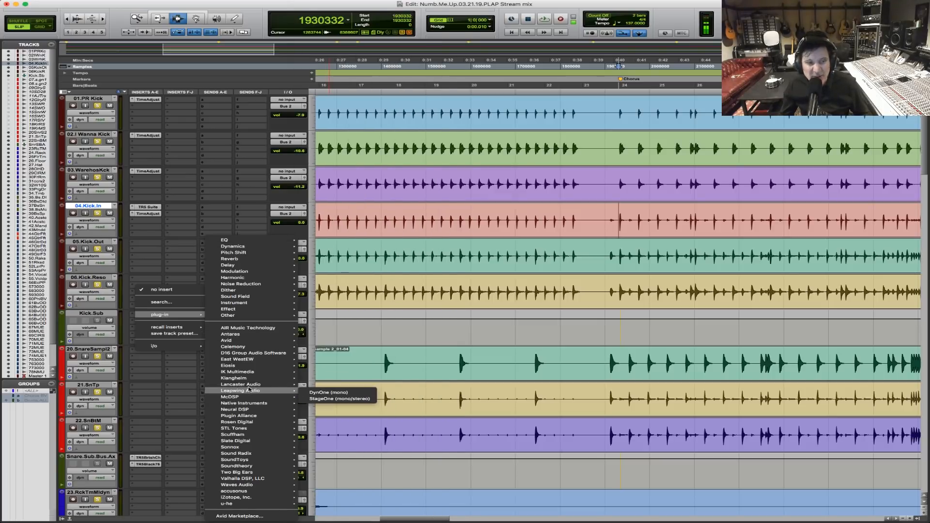
pyautogui.moveTo(282, 373)
pyautogui.moveTo(368, 518)
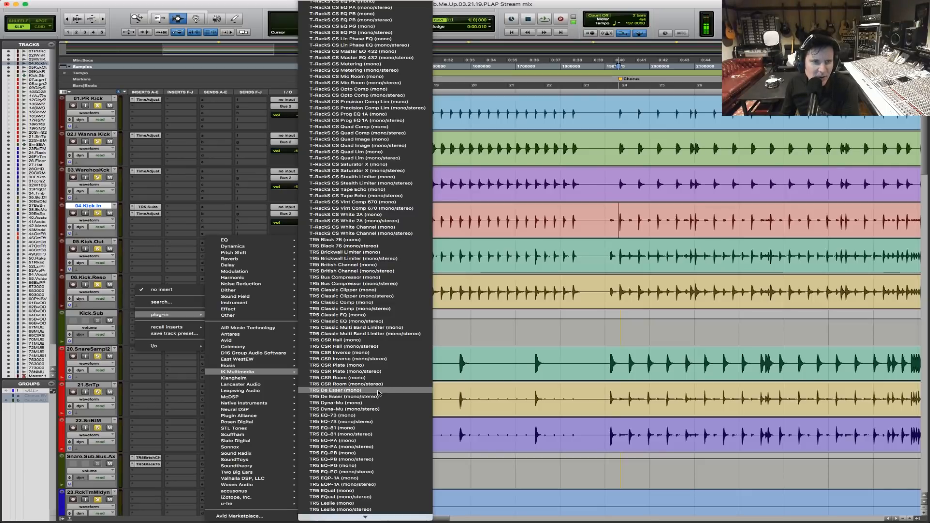
pyautogui.scroll(-3, 377, 469)
pyautogui.scroll(-4, 377, 472)
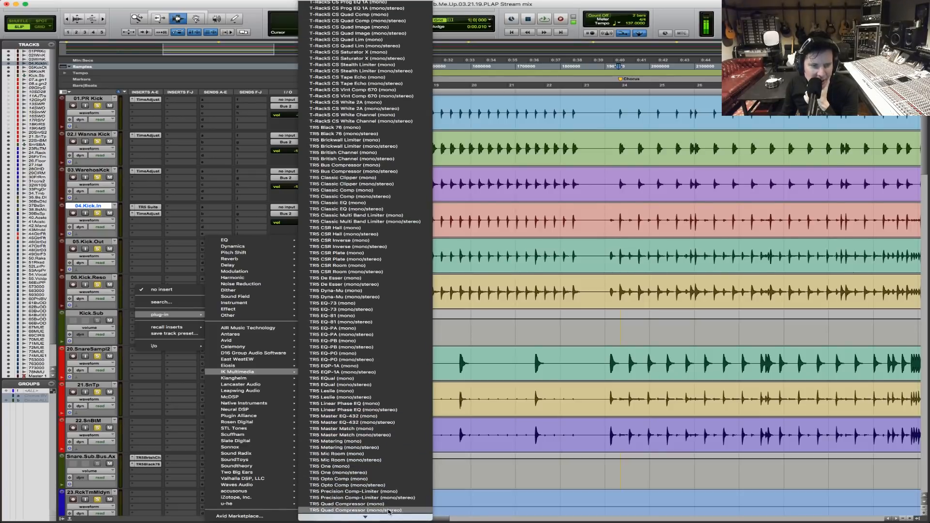
pyautogui.scroll(-3, 382, 479)
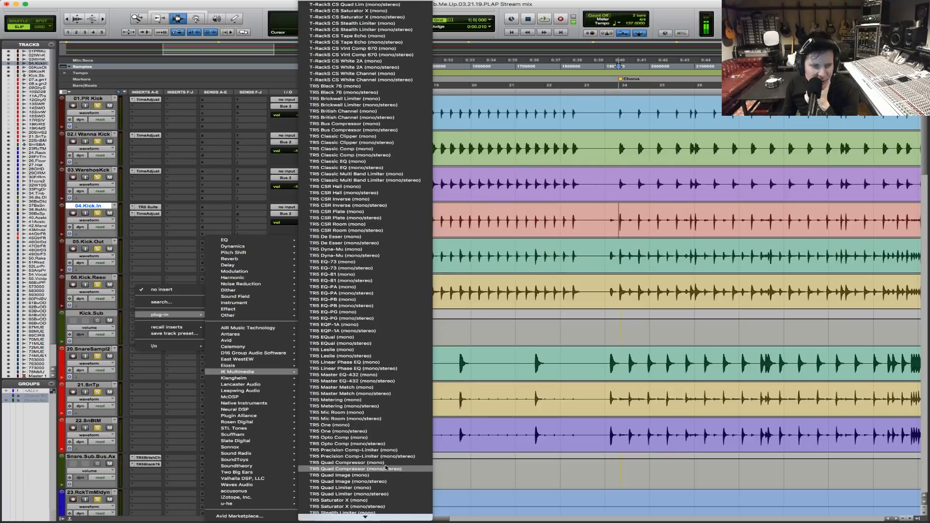
pyautogui.scroll(-3, 387, 492)
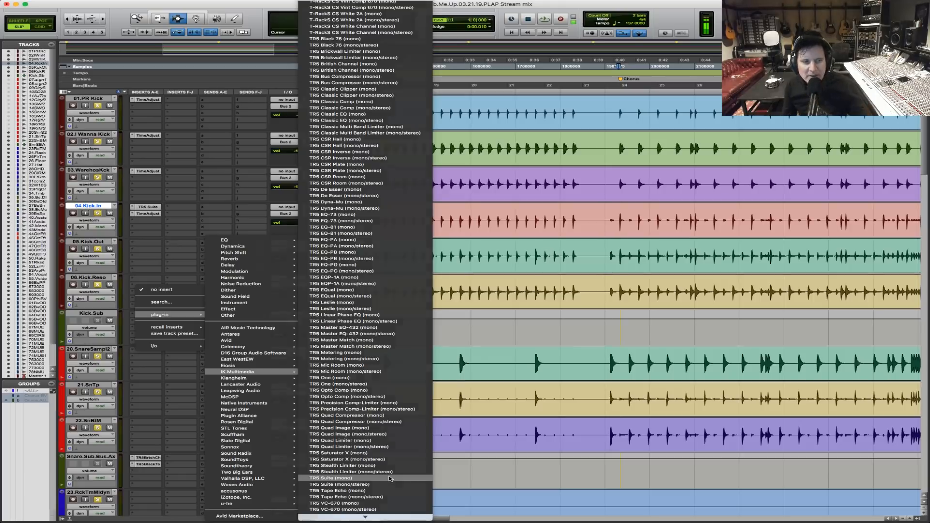
pyautogui.click(390, 479)
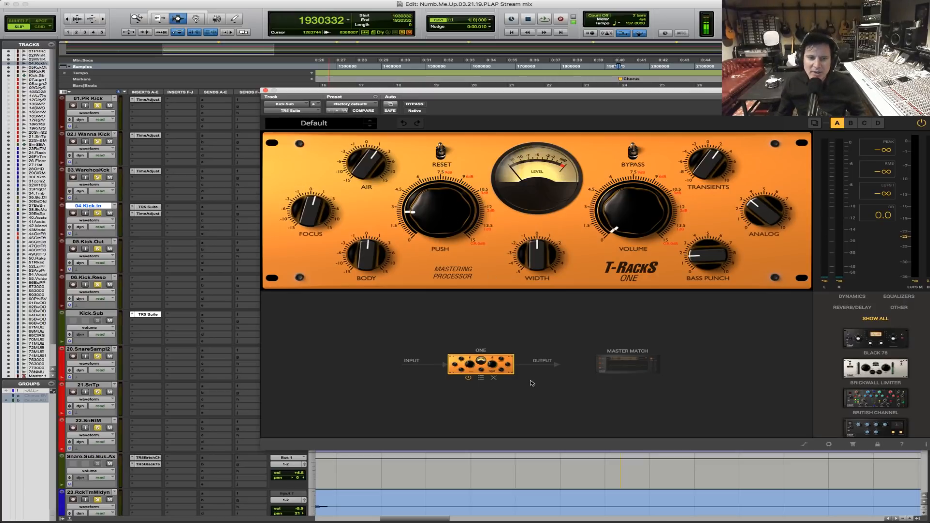
pyautogui.click(493, 377)
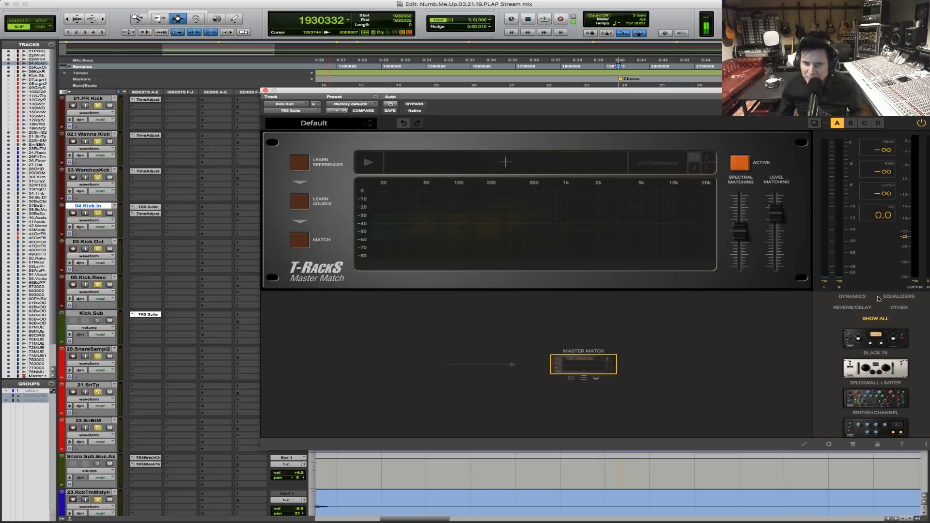
# Filter the T-RackS module library to equalizers and add the EQ-73 to the Kick.Sub processing chain.
pyautogui.click(899, 297)
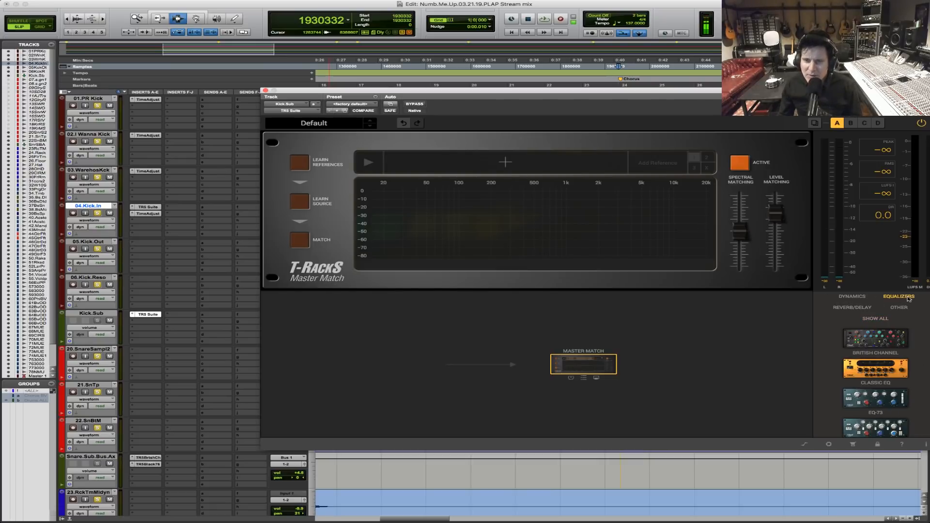
pyautogui.click(853, 296)
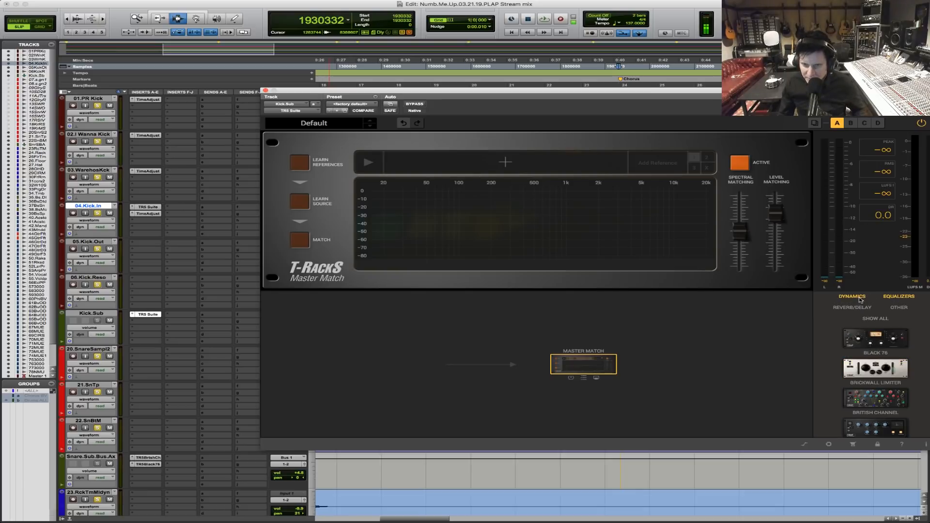
pyautogui.click(860, 299)
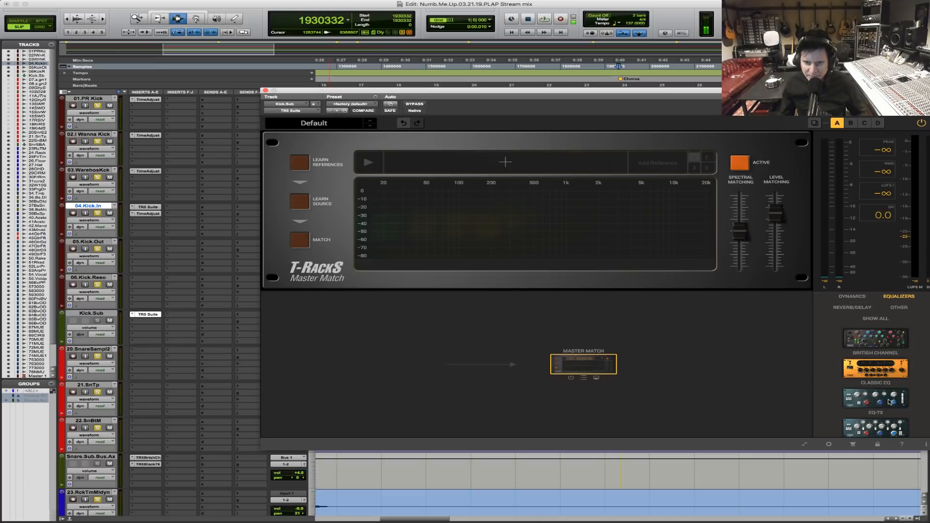
pyautogui.moveTo(889, 401); pyautogui.dragTo(495, 366)
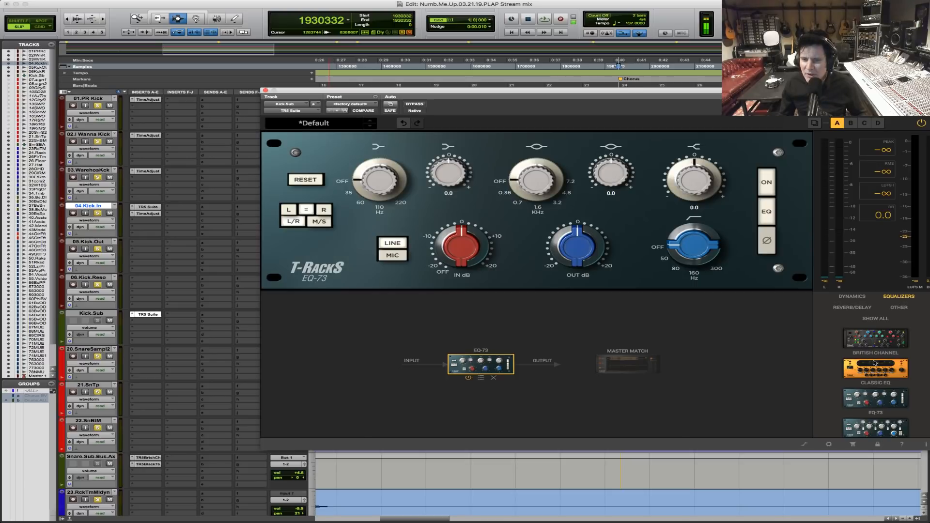
# Find the Black 76 compressor among the dynamics modules and add it after the EQ-73 in the Kick.Sub chain.
pyautogui.click(856, 299)
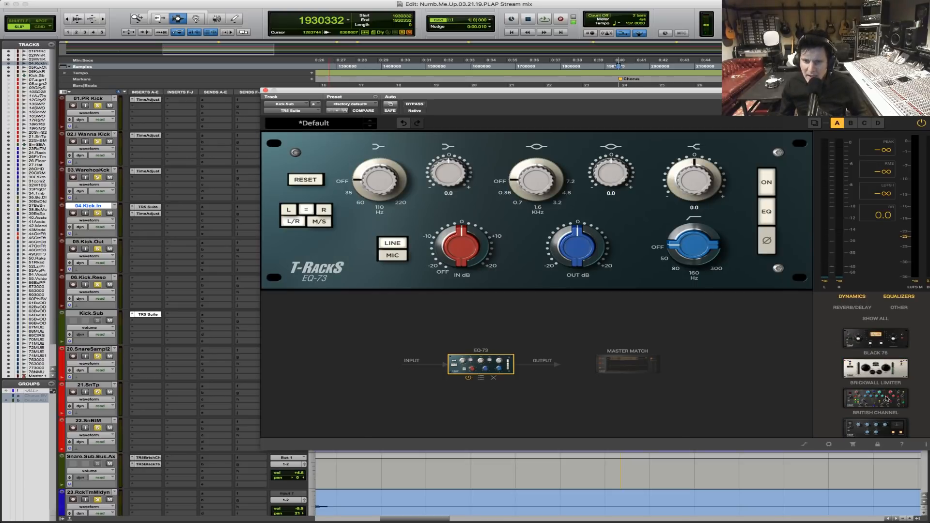
pyautogui.scroll(-5, 884, 414)
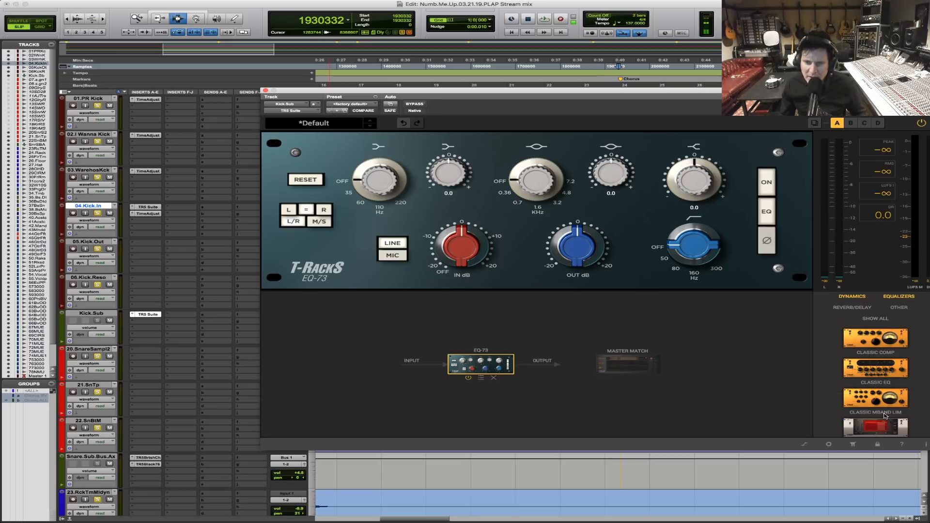
pyautogui.scroll(-2, 884, 415)
pyautogui.scroll(-3, 884, 415)
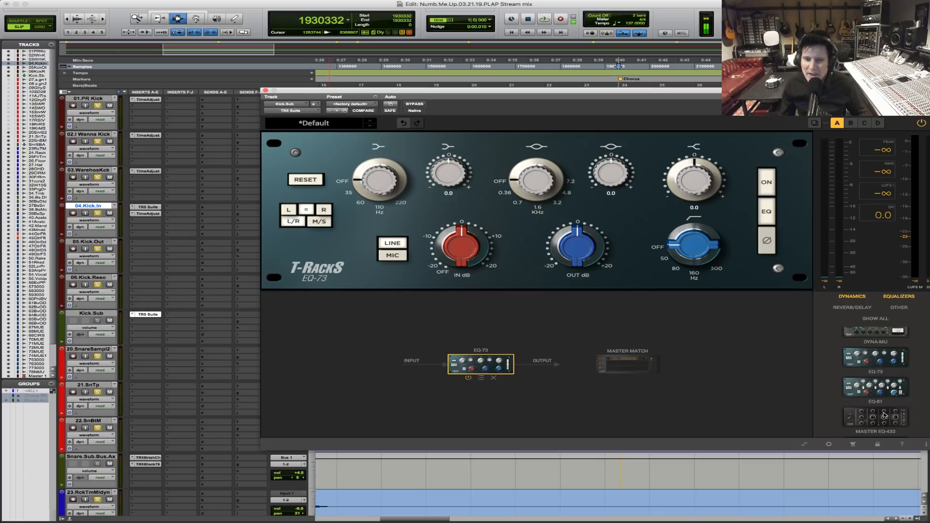
pyautogui.scroll(-1, 884, 415)
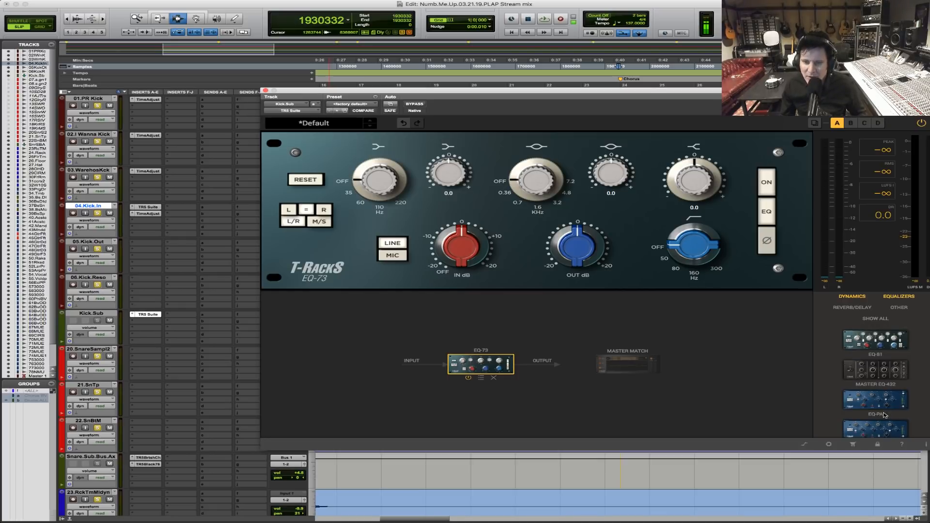
pyautogui.scroll(-1, 893, 420)
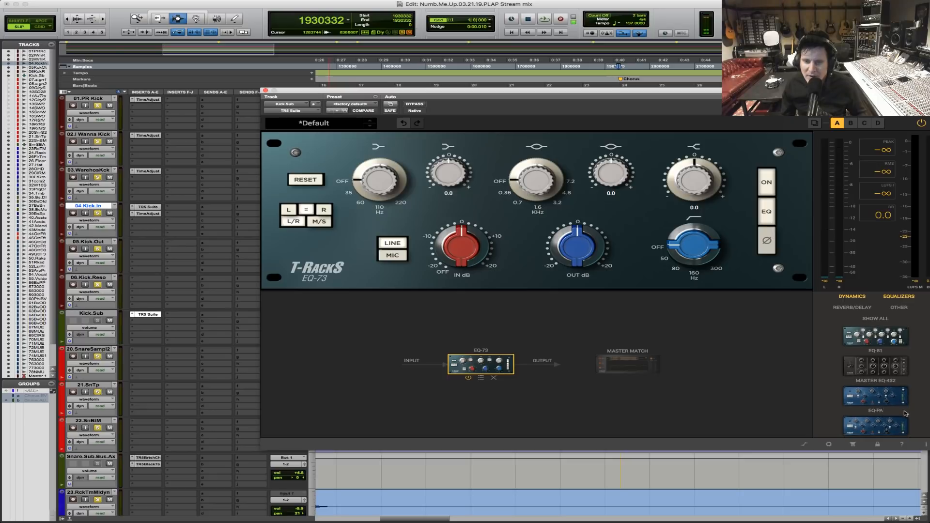
pyautogui.scroll(-2, 903, 412)
pyautogui.scroll(10, 902, 412)
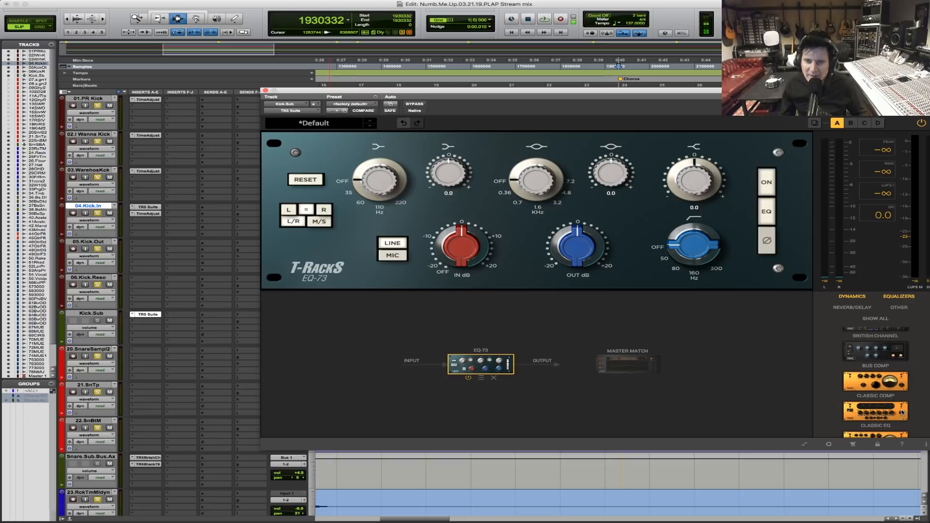
pyautogui.scroll(2, 903, 412)
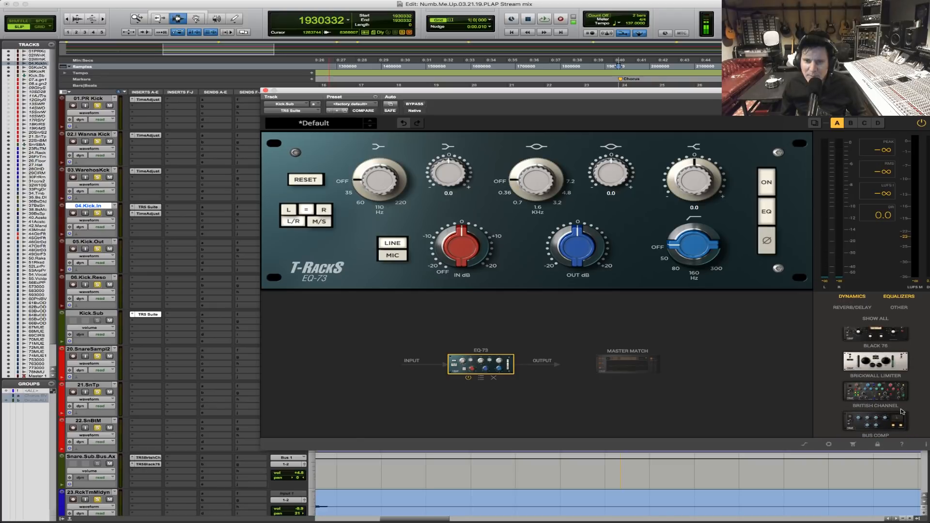
pyautogui.scroll(1, 902, 410)
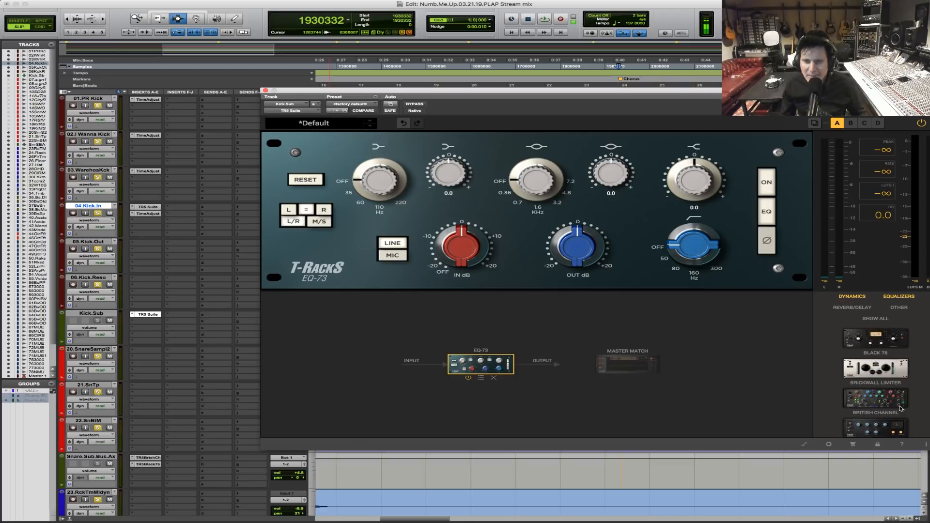
pyautogui.moveTo(876, 345); pyautogui.dragTo(638, 364)
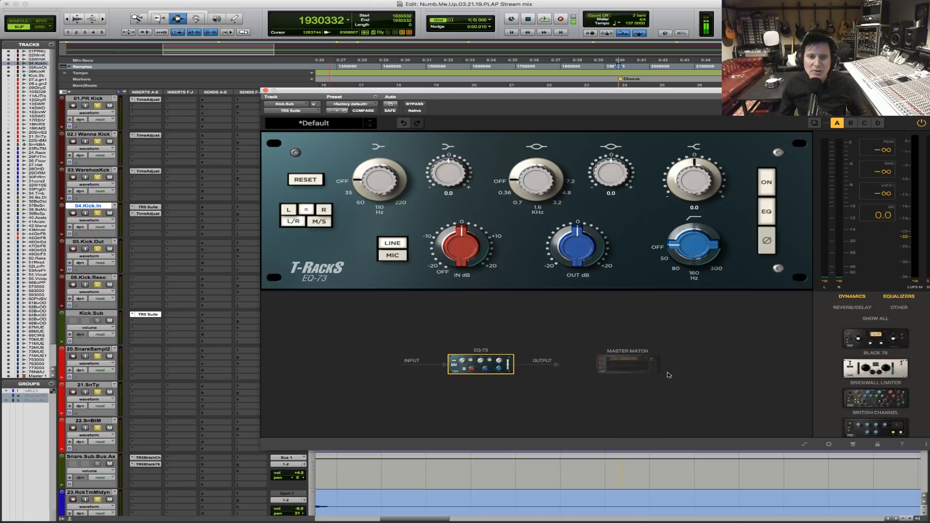
pyautogui.moveTo(880, 346); pyautogui.dragTo(515, 366)
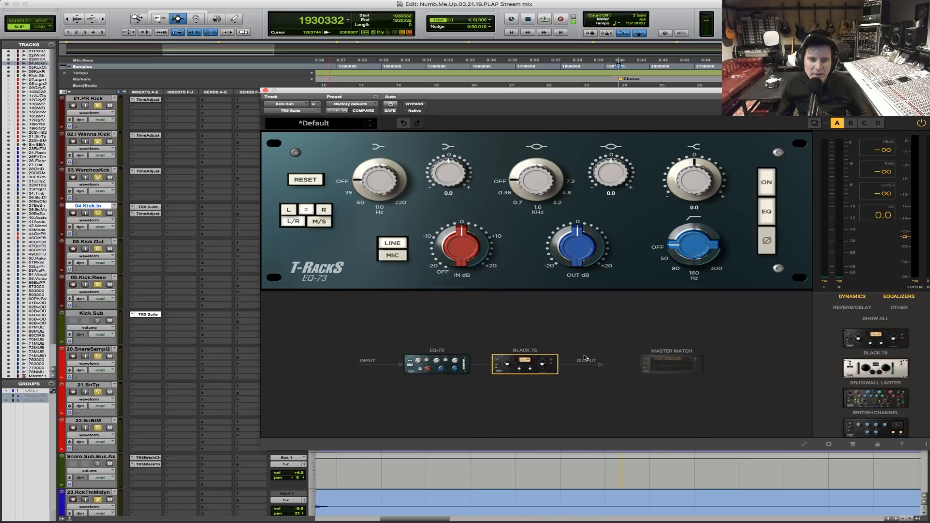
# Show the EQ-73 controls, select the chorus section on 01.PR Kick in Grid mode, and start playback.
pyautogui.click(443, 367)
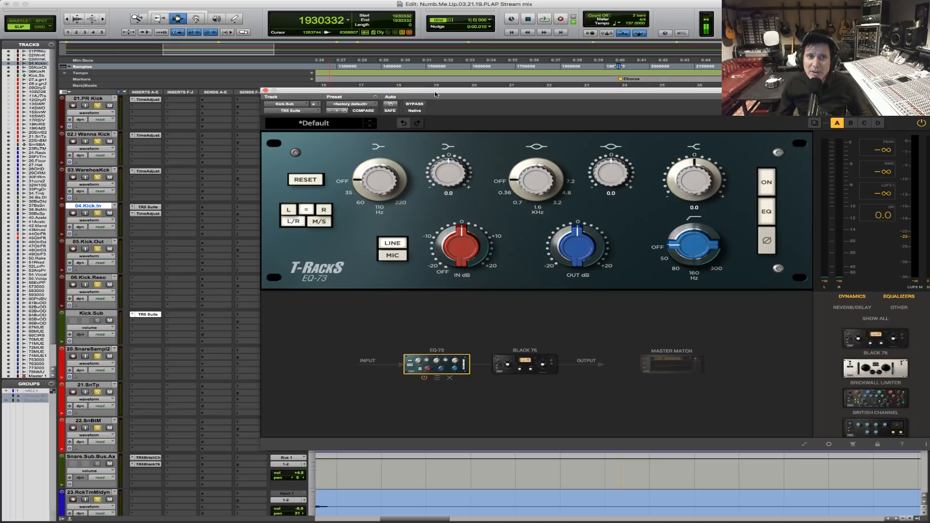
pyautogui.moveTo(448, 92); pyautogui.dragTo(460, 167)
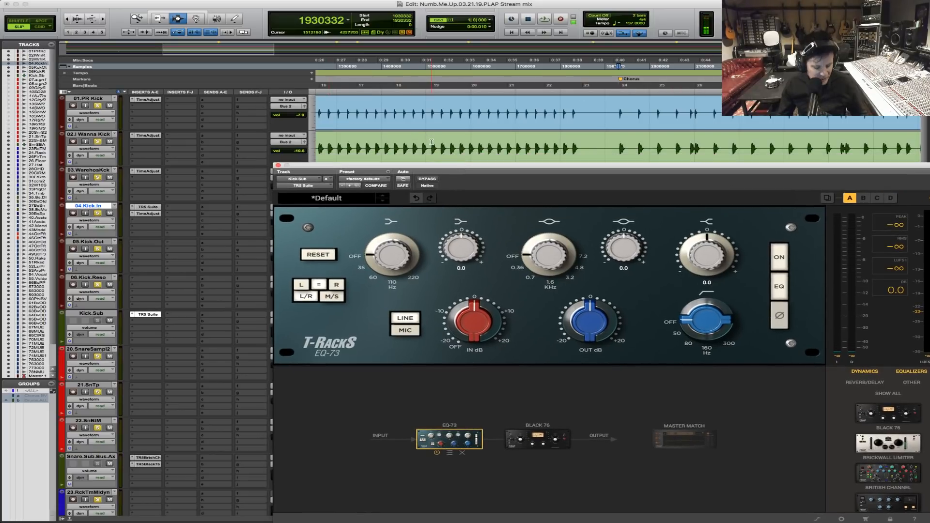
pyautogui.press('r')
pyautogui.press('r')
pyautogui.press('F4')
pyautogui.moveTo(532, 121); pyautogui.dragTo(679, 126)
pyautogui.press('space')
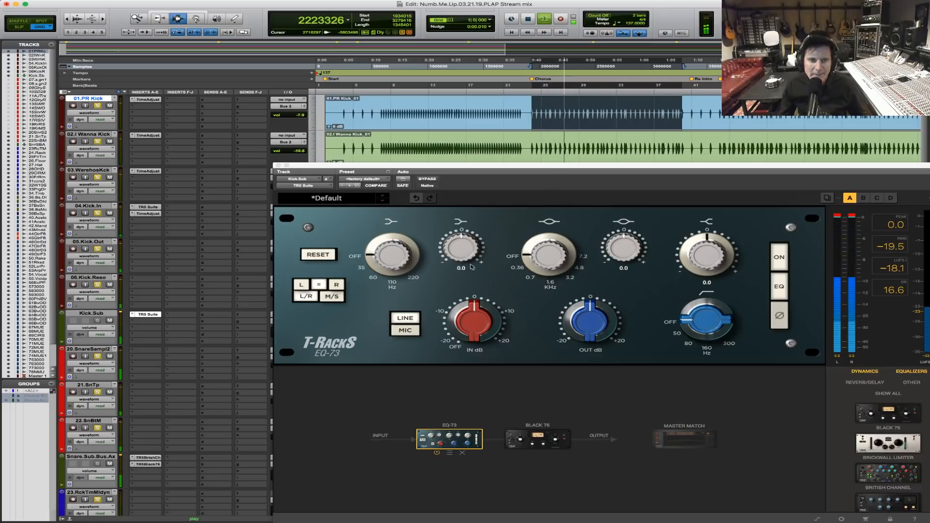
# Set the EQ-73 low band to 60 Hz with a gain of 13.0 while auditioning the kicks.
pyautogui.moveTo(461, 249)
pyautogui.mouseDown()
pyautogui.moveTo(476, 210)
pyautogui.moveTo(466, 241)
pyautogui.mouseUp()
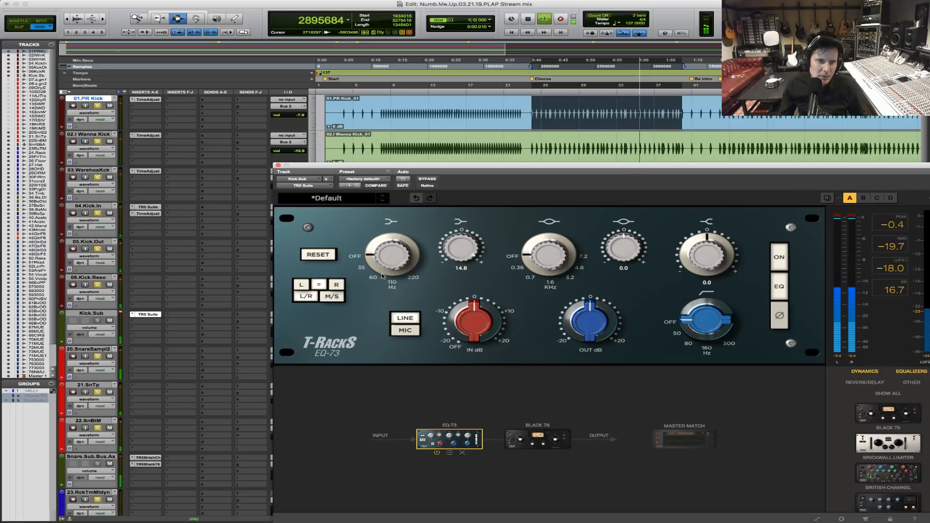
pyautogui.press('space')
pyautogui.moveTo(382, 260); pyautogui.dragTo(390, 279)
pyautogui.press('space')
pyautogui.moveTo(459, 248); pyautogui.dragTo(458, 254)
pyautogui.press('space')
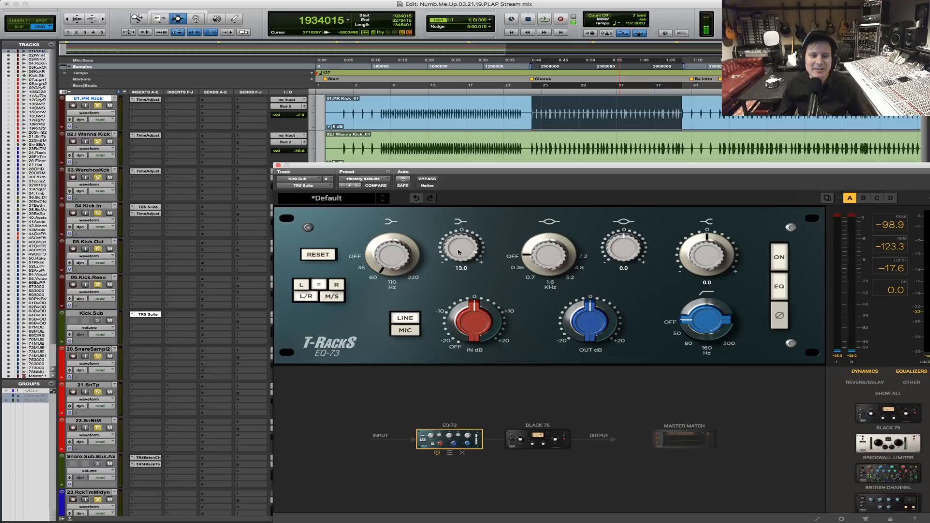
# Reduce the EQ-73 low-band boost to 8.7, comparing the sound with the plug-in bypassed during playback.
pyautogui.press('space')
pyautogui.moveTo(459, 252); pyautogui.dragTo(457, 262)
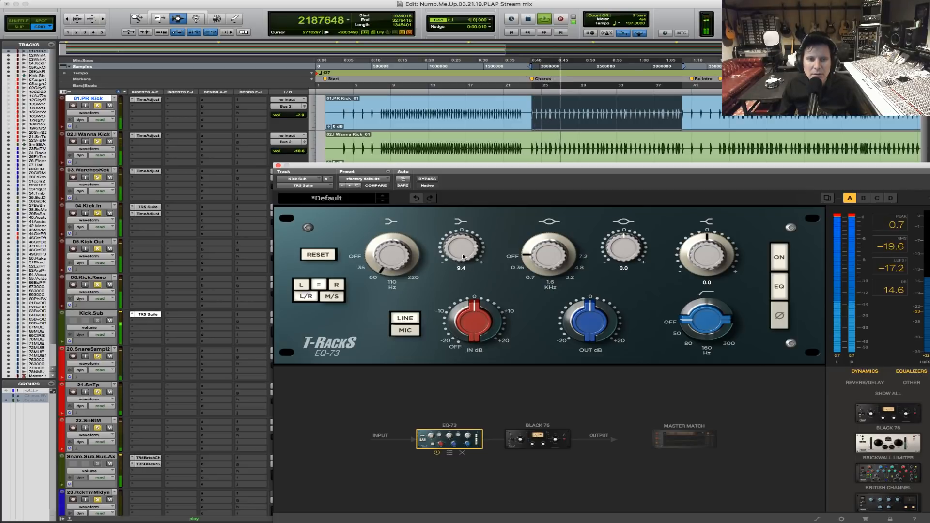
pyautogui.click(426, 179)
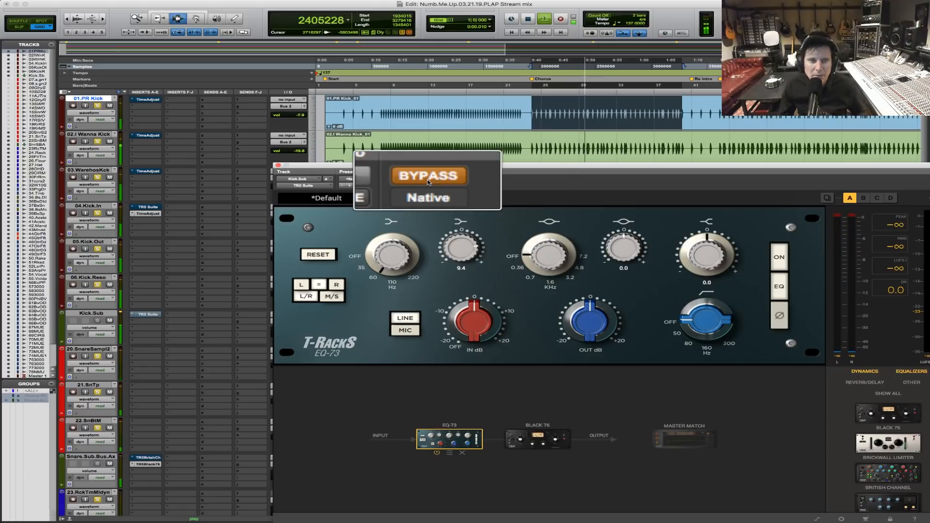
pyautogui.click(427, 180)
pyautogui.moveTo(446, 252); pyautogui.dragTo(449, 252)
pyautogui.press('space')
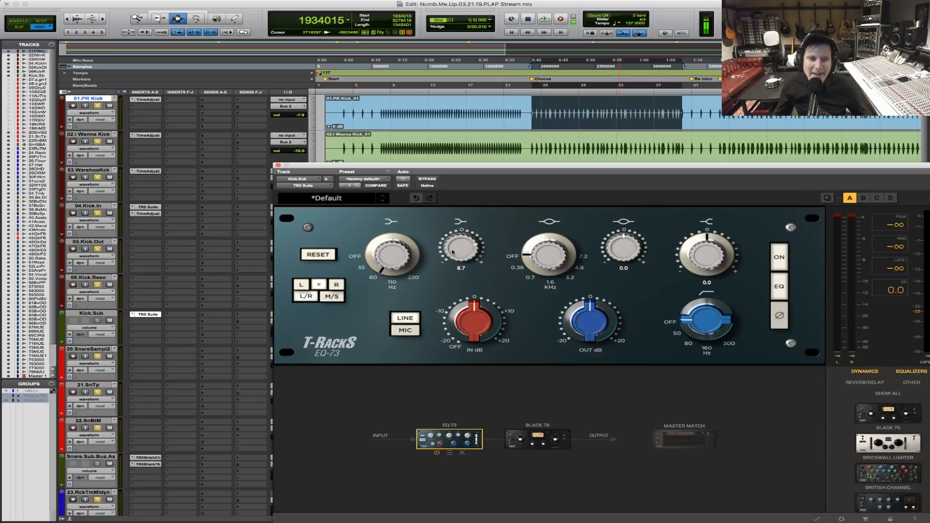
# Set the EQ-73 mid band to 0.36 kHz with a gain of -6.4 and try the high-band gain during playback.
pyautogui.moveTo(527, 254); pyautogui.dragTo(527, 274)
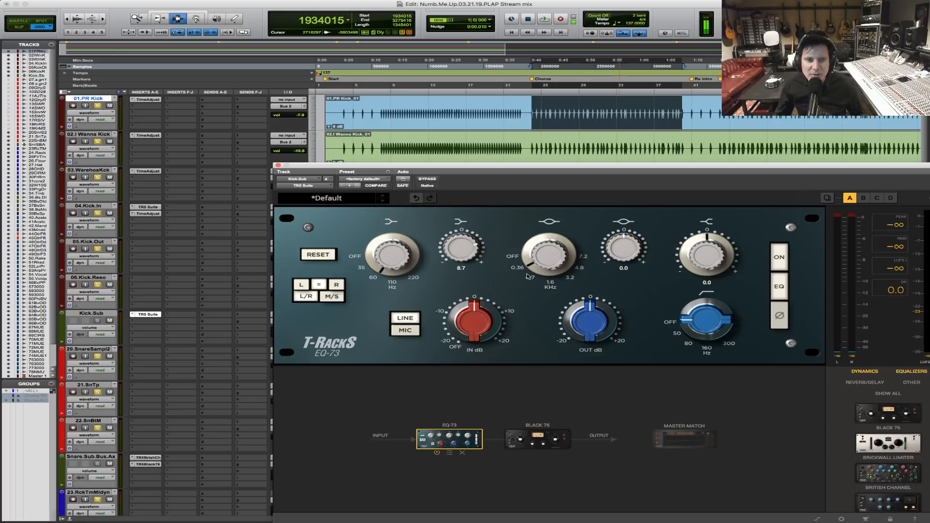
pyautogui.press('space')
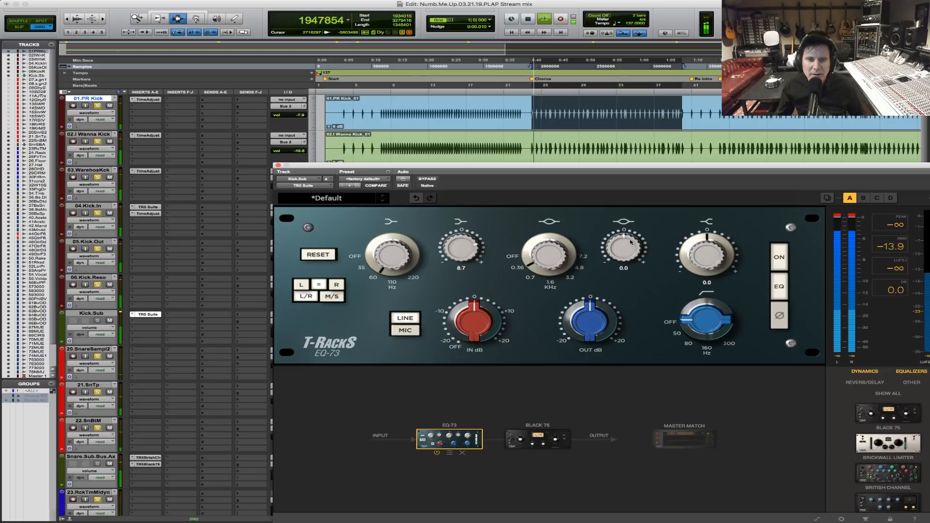
pyautogui.moveTo(622, 248); pyautogui.dragTo(608, 359)
pyautogui.moveTo(610, 333); pyautogui.dragTo(622, 267)
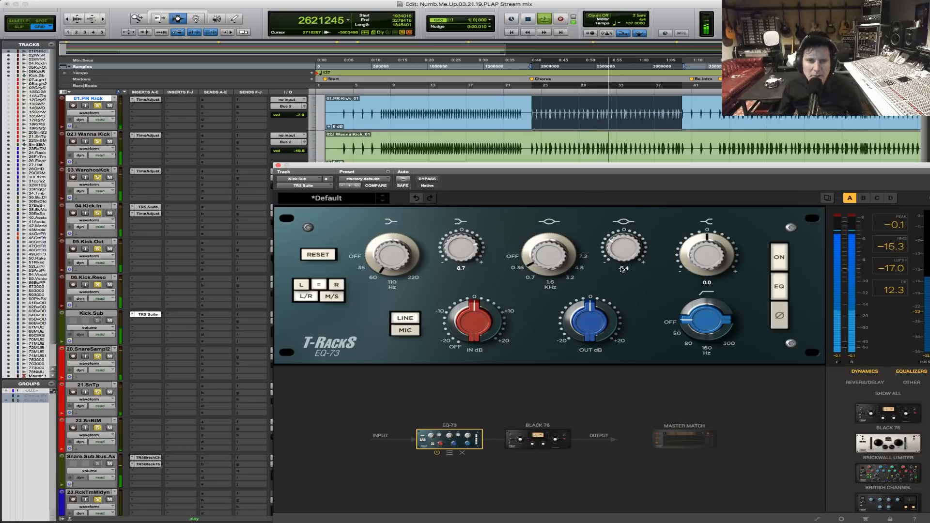
pyautogui.moveTo(708, 253); pyautogui.dragTo(699, 272)
pyautogui.press('space')
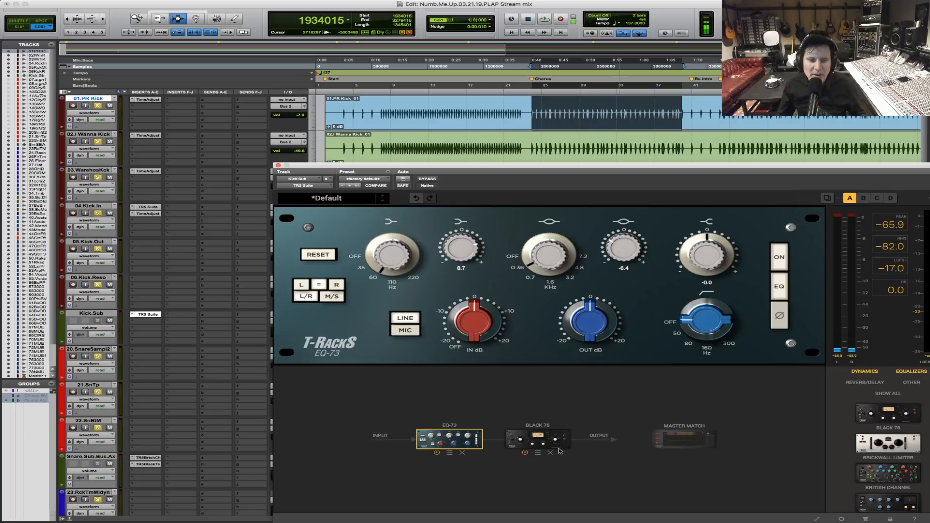
# Set the Black 76 release to 7.0, audition the kick compression, and close the plug-in window.
pyautogui.click(537, 439)
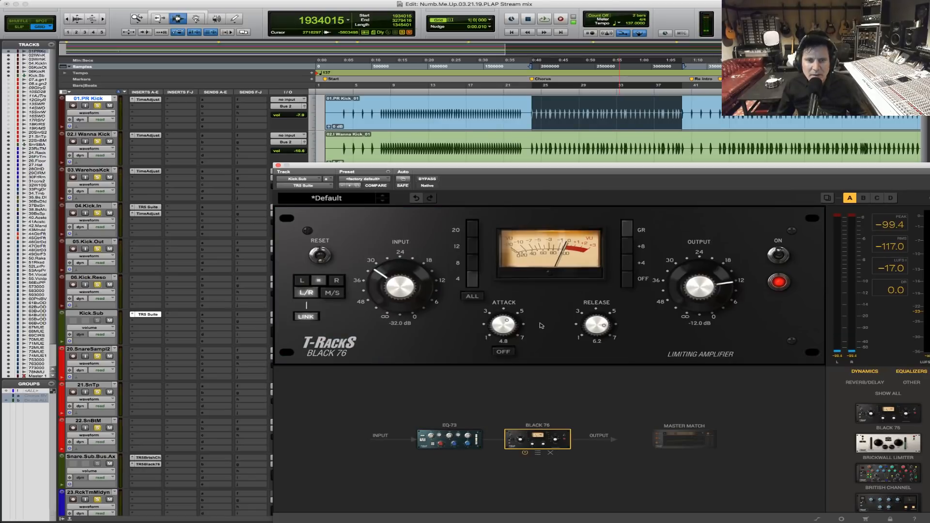
pyautogui.press('space')
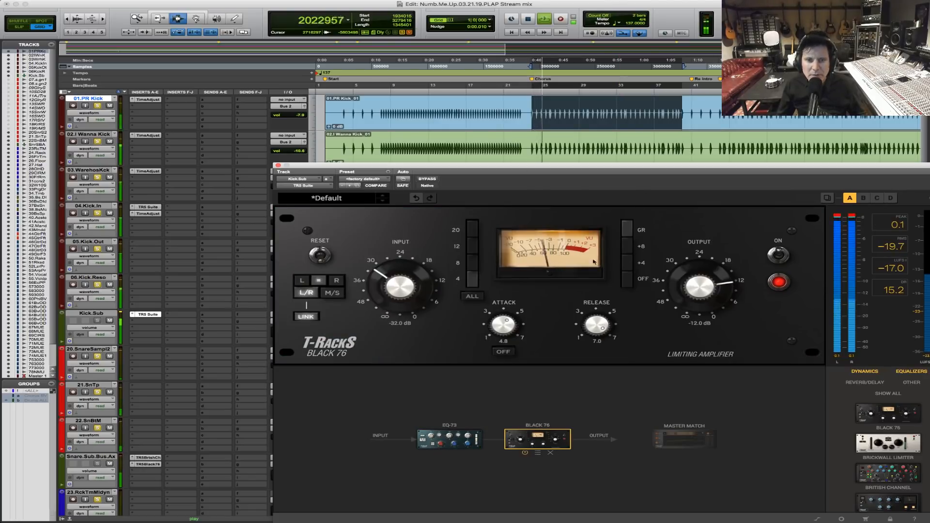
pyautogui.press('space')
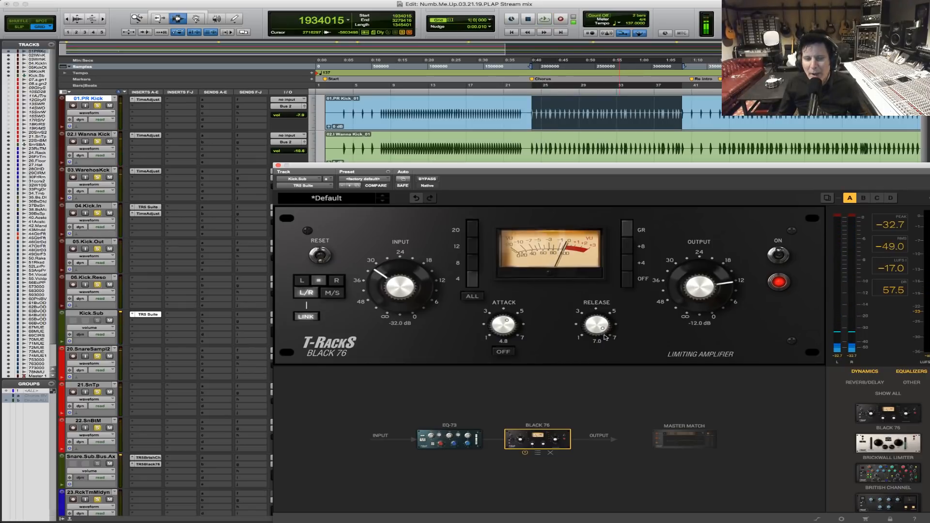
pyautogui.press('space')
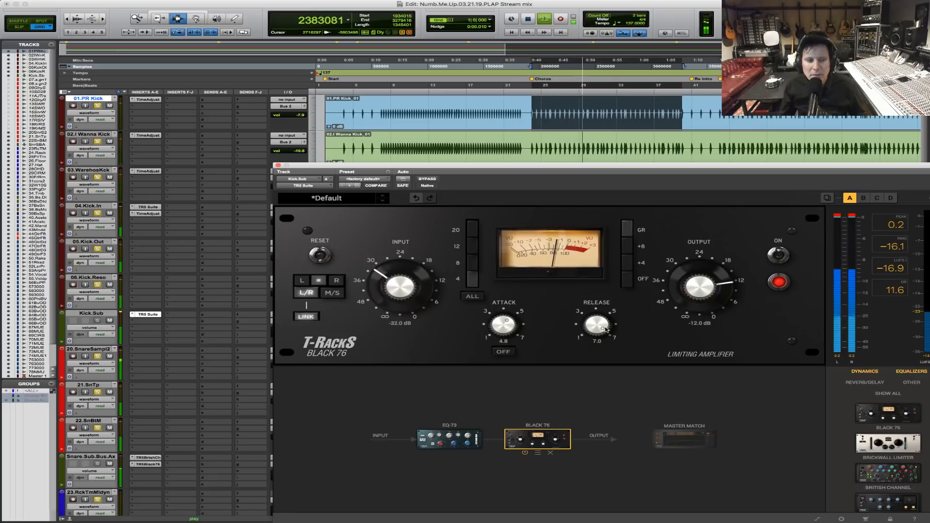
pyautogui.click(278, 165)
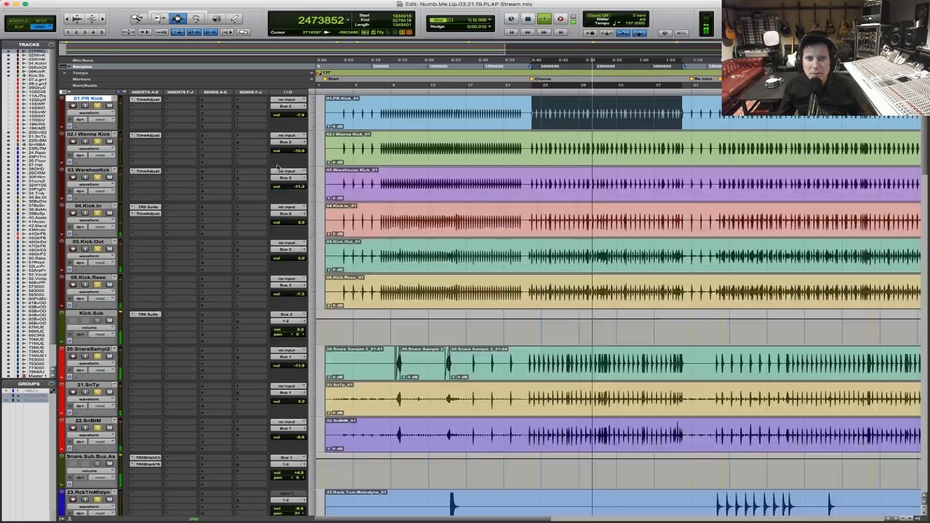
# Lower the volume of 30.FarRms, set 29.CIRMs to -6.3 and 28.OHDS to -3.0 during playback, checking the balance with mutes.
pyautogui.scroll(-15, 519, 333)
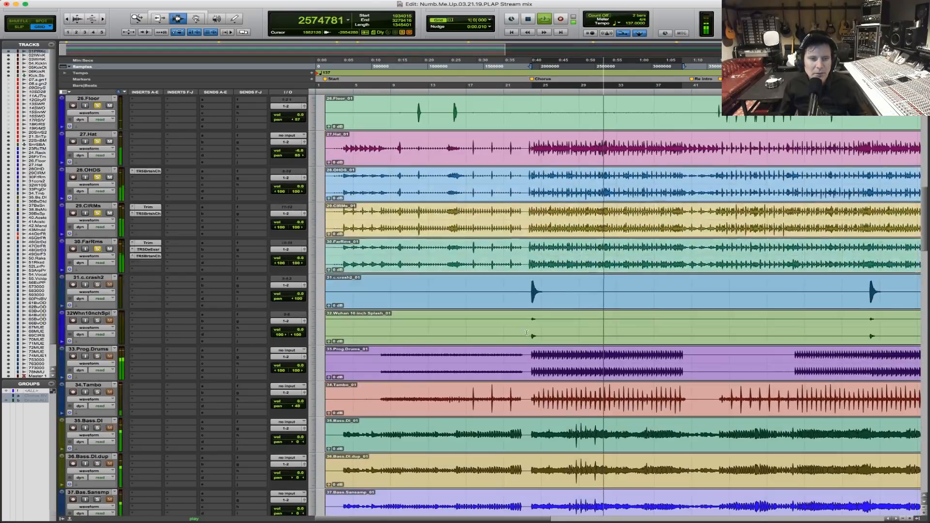
pyautogui.moveTo(294, 258); pyautogui.dragTo(294, 263)
pyautogui.moveTo(293, 226); pyautogui.dragTo(285, 219)
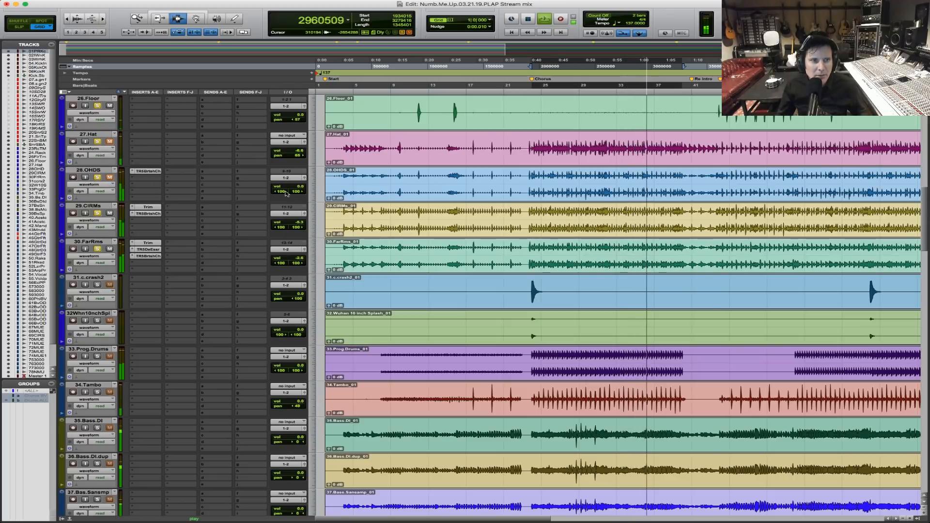
pyautogui.moveTo(297, 188); pyautogui.dragTo(296, 192)
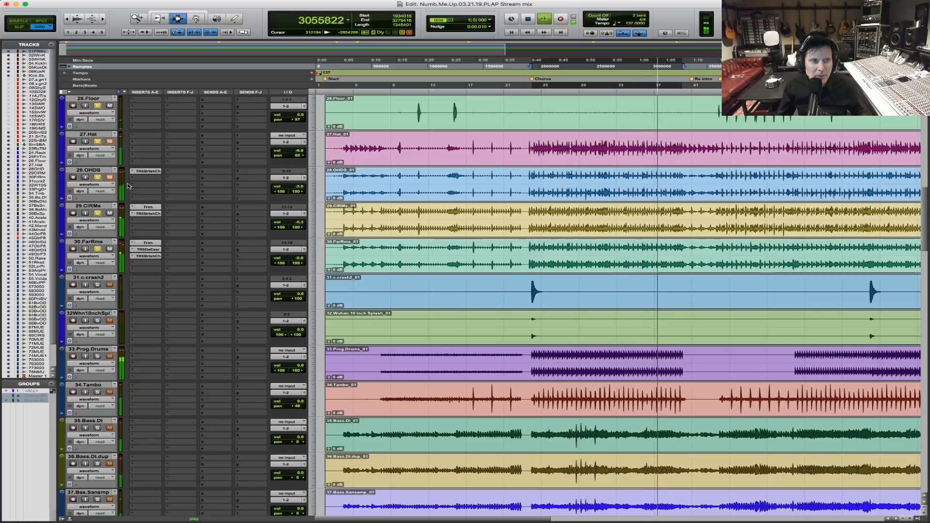
pyautogui.click(111, 177)
pyautogui.click(110, 141)
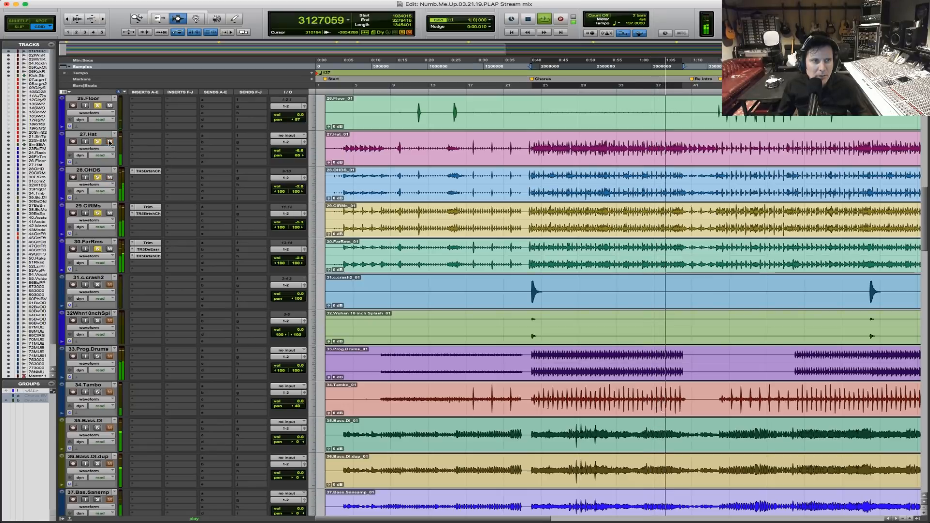
# Compare the drum mix with 29.CIRMs and 30.FarRms muted and unmuted, and fine-tune the 27.Hat volume during playback.
pyautogui.click(110, 214)
pyautogui.click(110, 249)
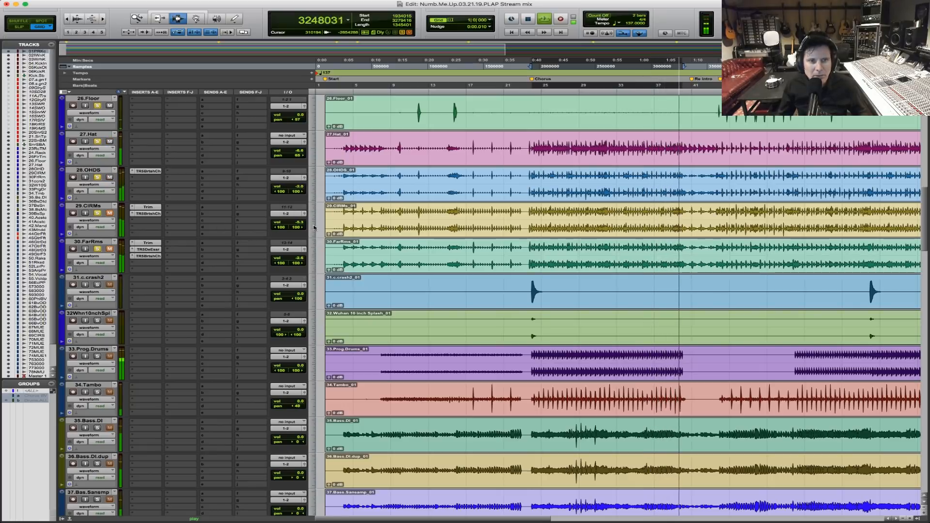
pyautogui.moveTo(299, 150); pyautogui.dragTo(298, 149)
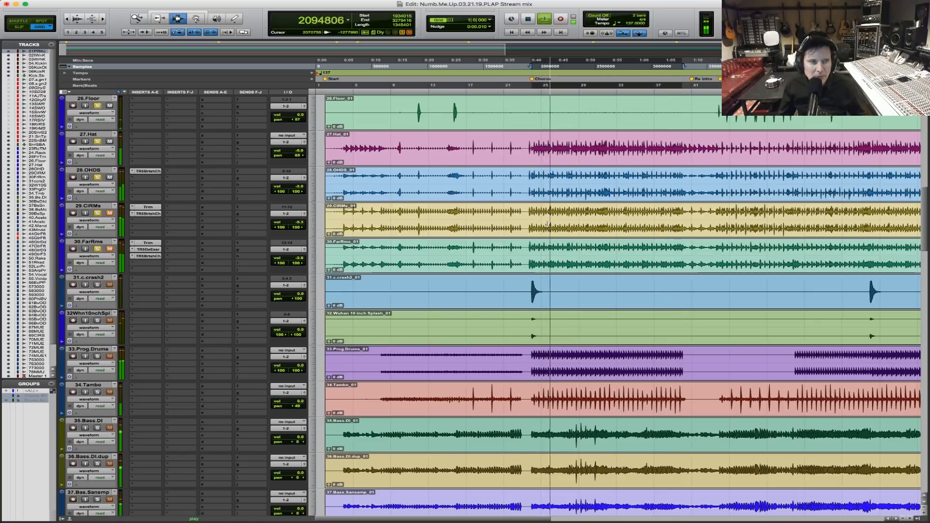
# Check the Black 76 compression on Kick.Sub against the full drums during playback, and close the plug-in window.
pyautogui.scroll(20, 546, 224)
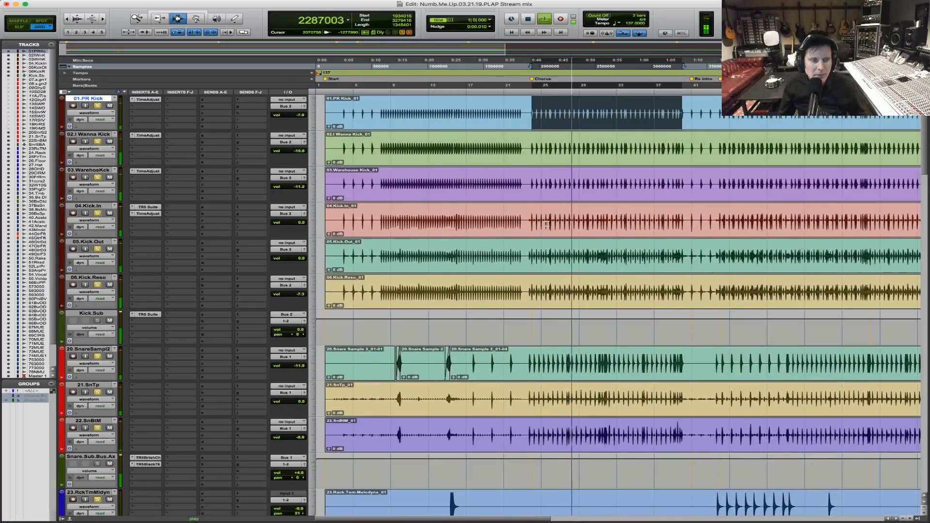
pyautogui.scroll(-3, 352, 245)
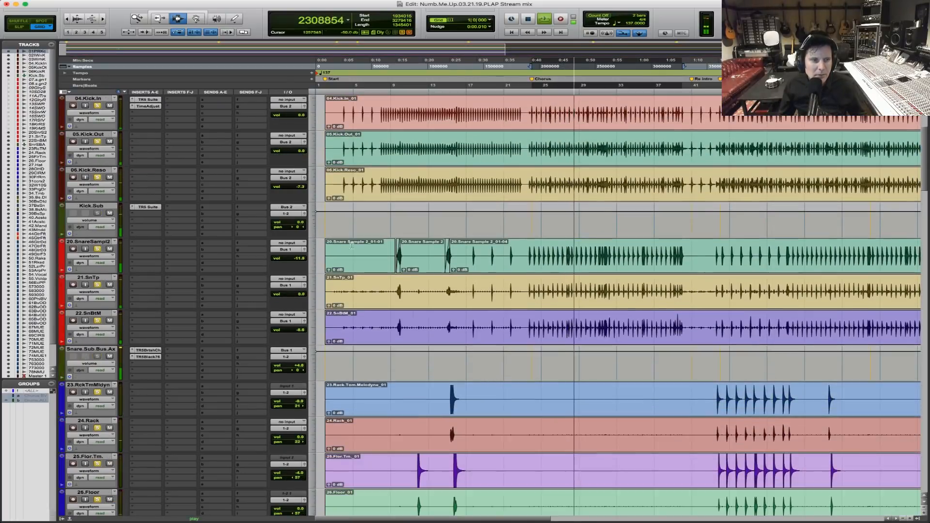
pyautogui.click(148, 208)
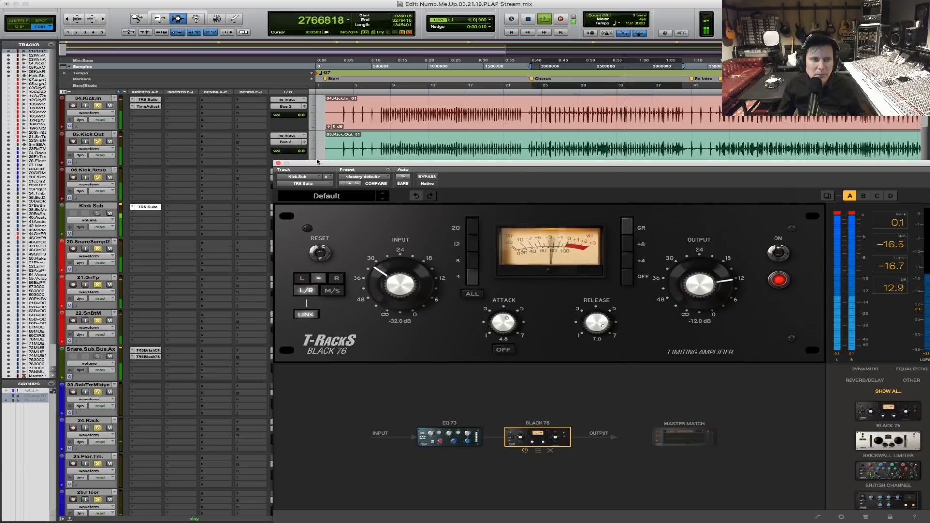
pyautogui.click(277, 163)
# Compare the drums with the 29.CIRMs and 30.FarRms room tracks muted and unmuted, and stop playback.
pyautogui.scroll(-3, 539, 298)
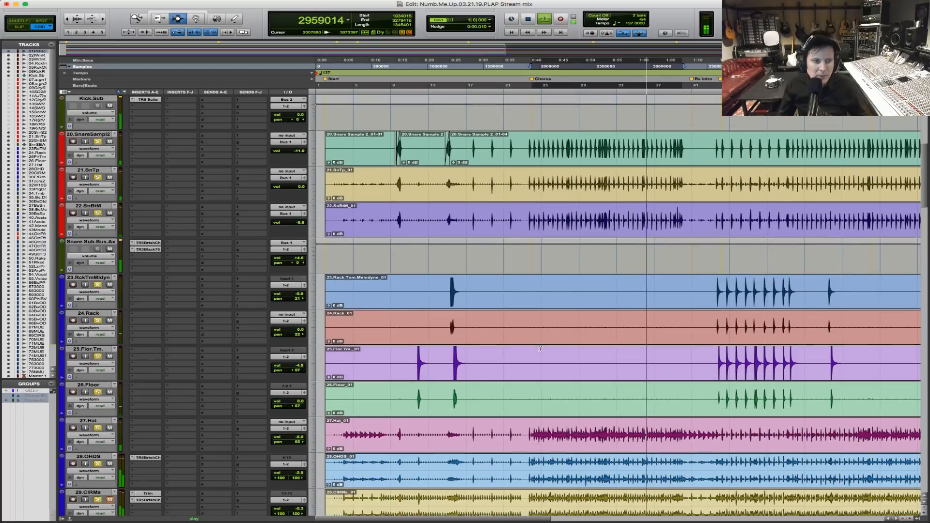
pyautogui.scroll(-4, 316, 352)
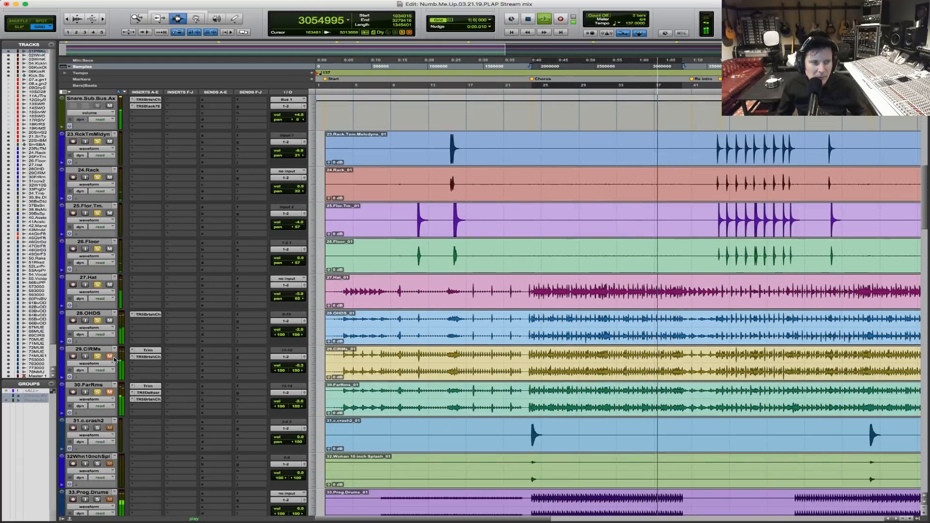
pyautogui.click(110, 392)
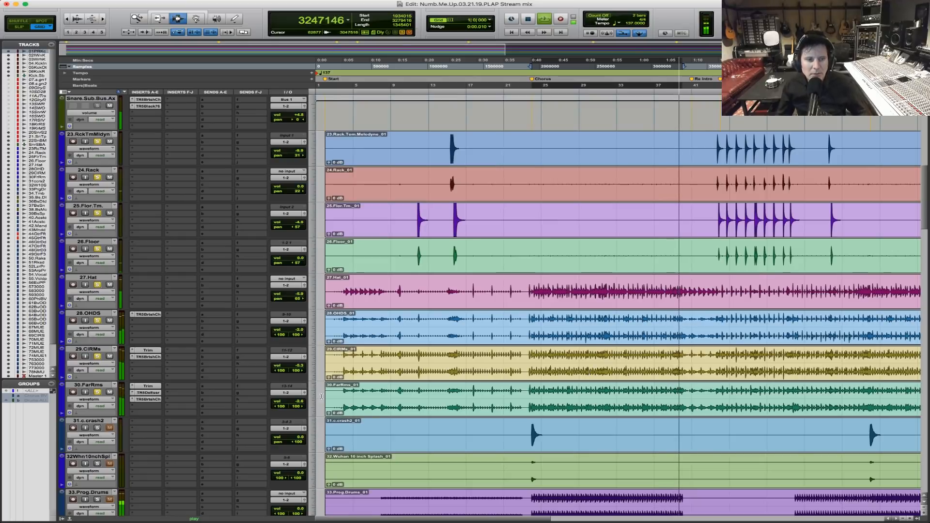
pyautogui.press('space')
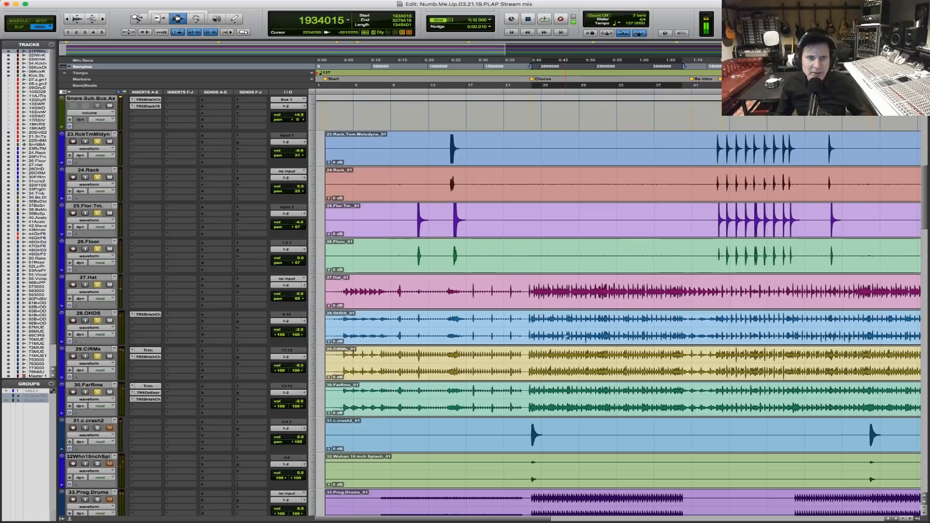
# Inspect the De-Esser and British Channel on 30.FarRms, comparing the British Channel bypassed and active during playback.
pyautogui.click(149, 393)
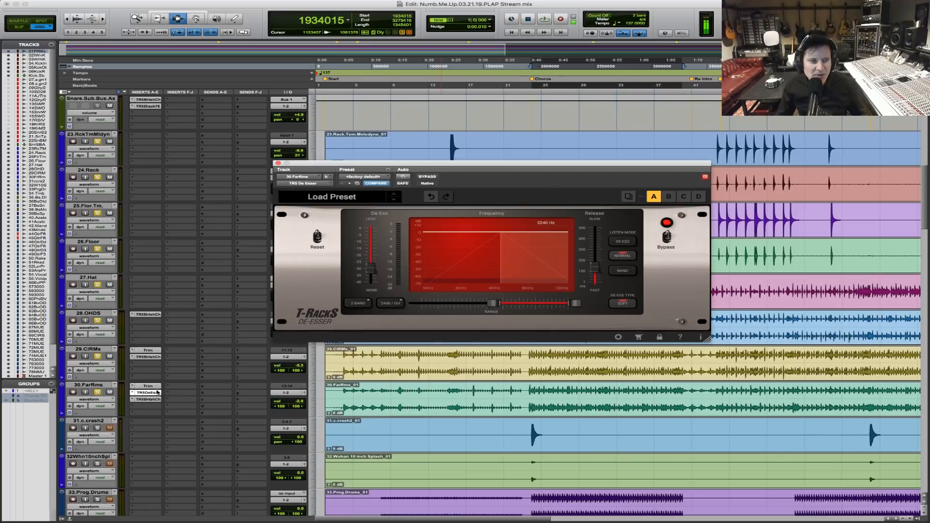
pyautogui.click(147, 400)
pyautogui.click(151, 399)
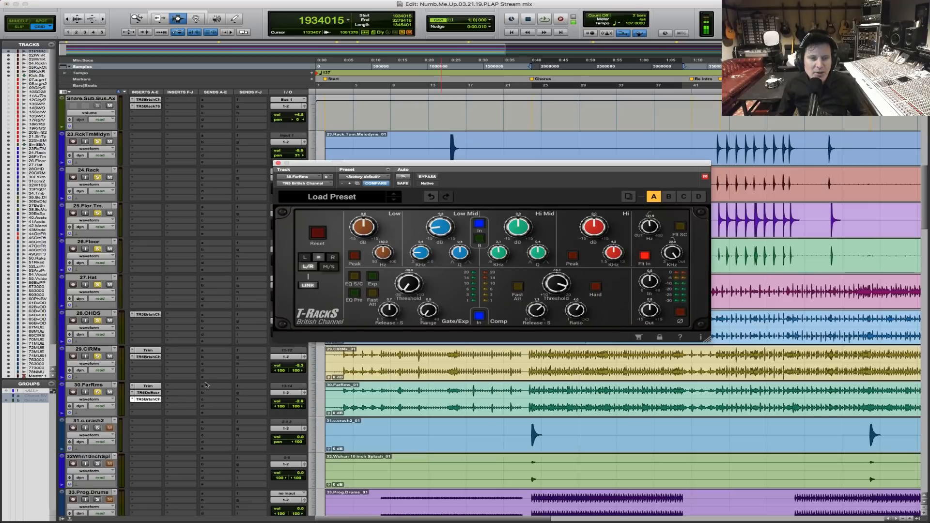
pyautogui.press('space')
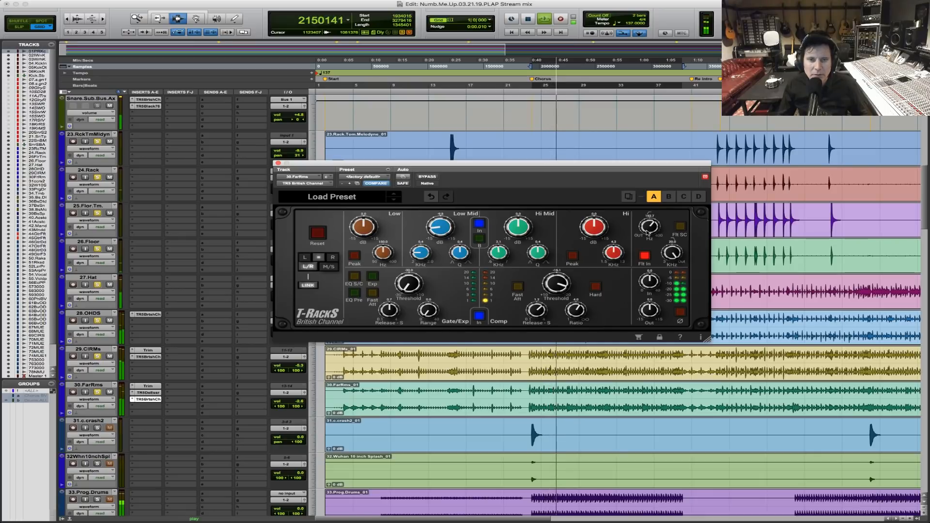
pyautogui.click(428, 178)
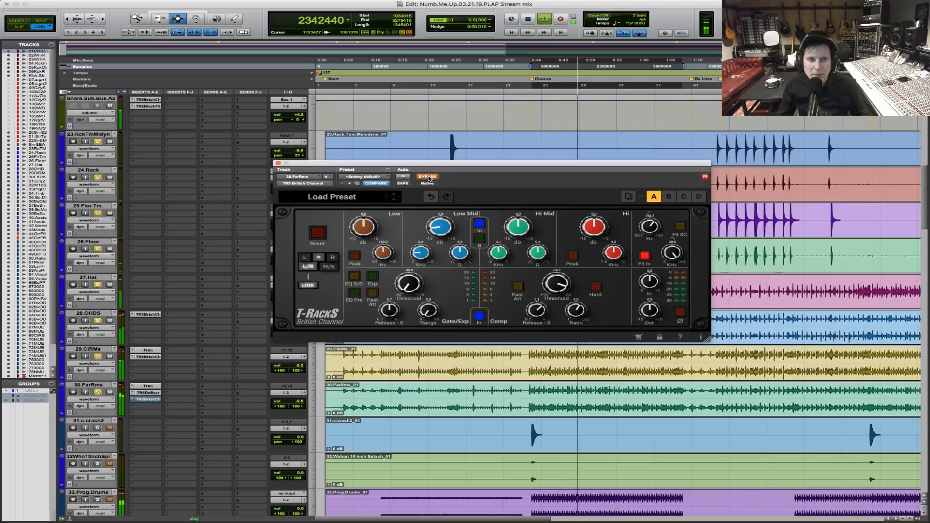
pyautogui.click(429, 177)
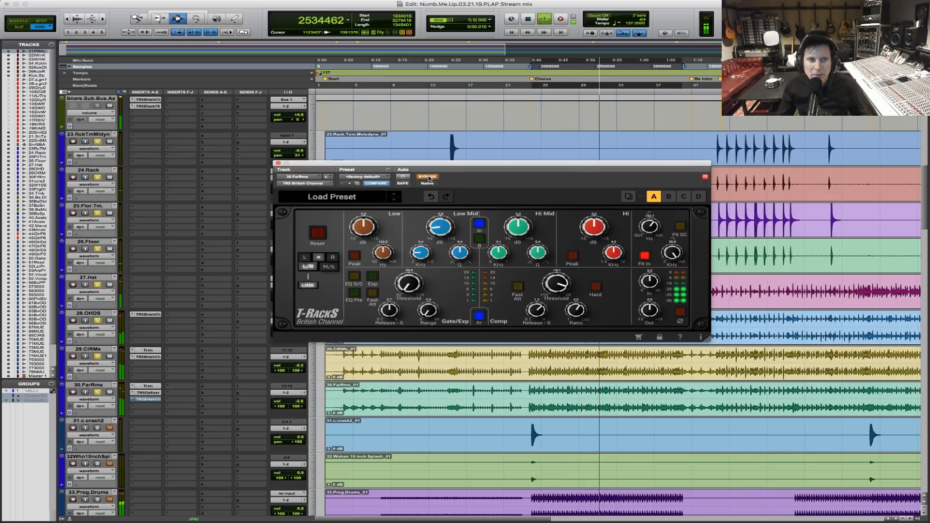
pyautogui.click(428, 177)
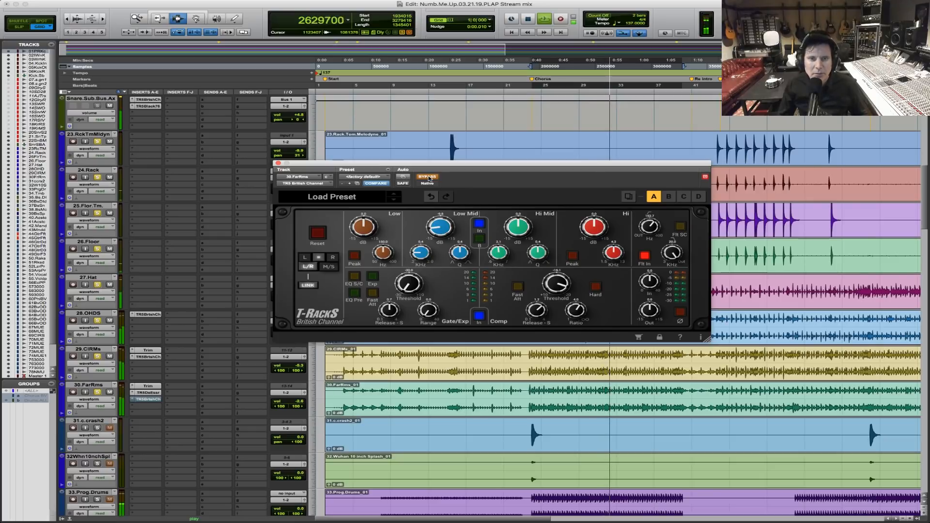
pyautogui.click(428, 177)
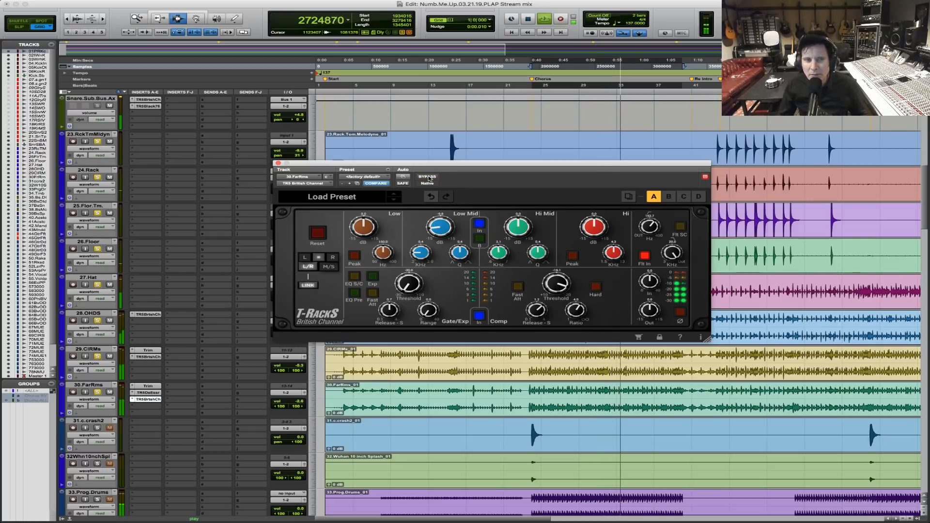
pyautogui.press('space')
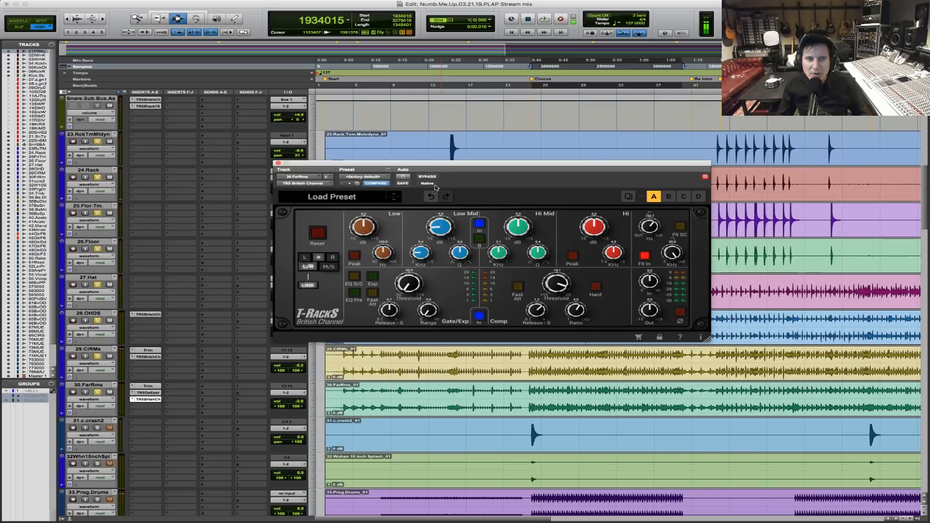
# Replay the chorus to recheck the 30.FarRms British Channel against bypass, and close its window.
pyautogui.press('space')
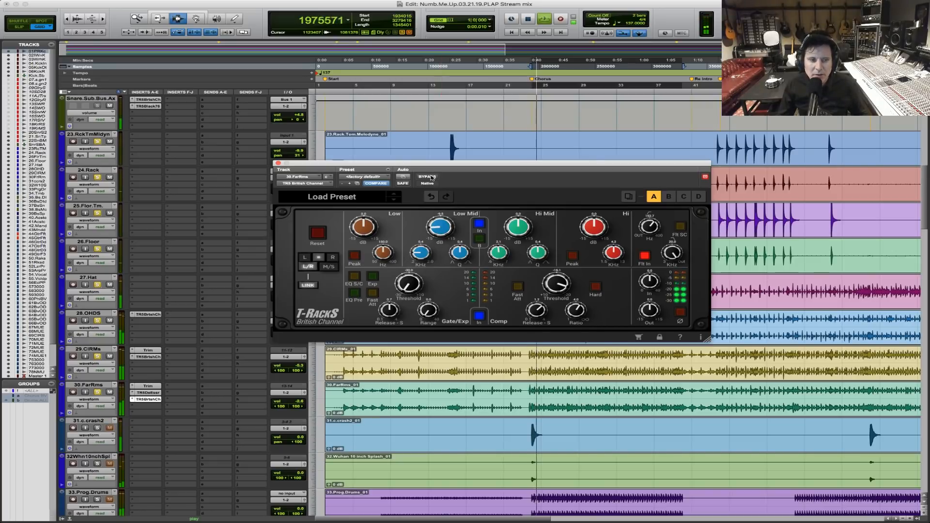
pyautogui.click(428, 177)
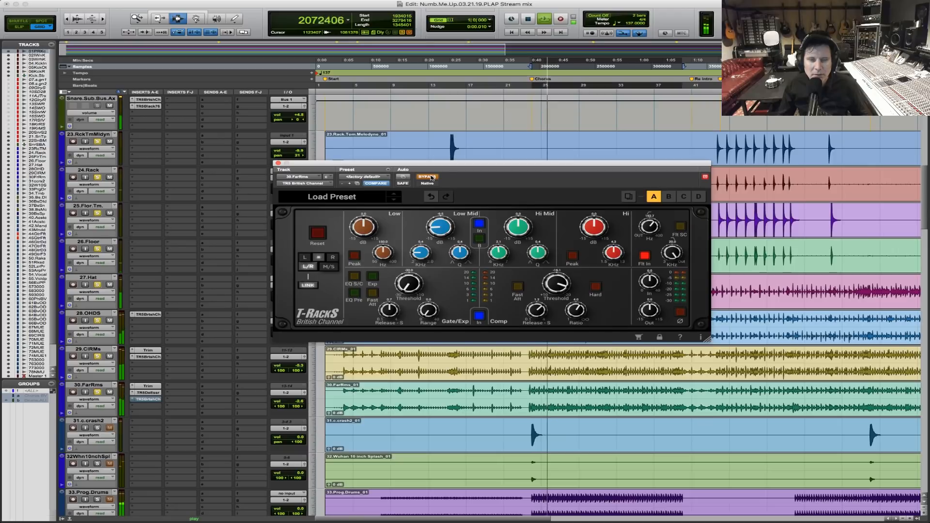
pyautogui.click(428, 177)
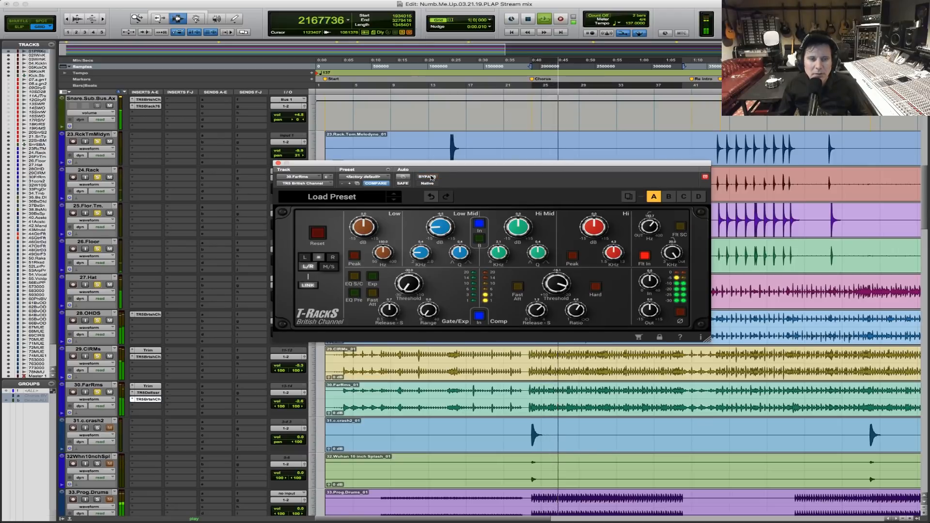
pyautogui.click(278, 163)
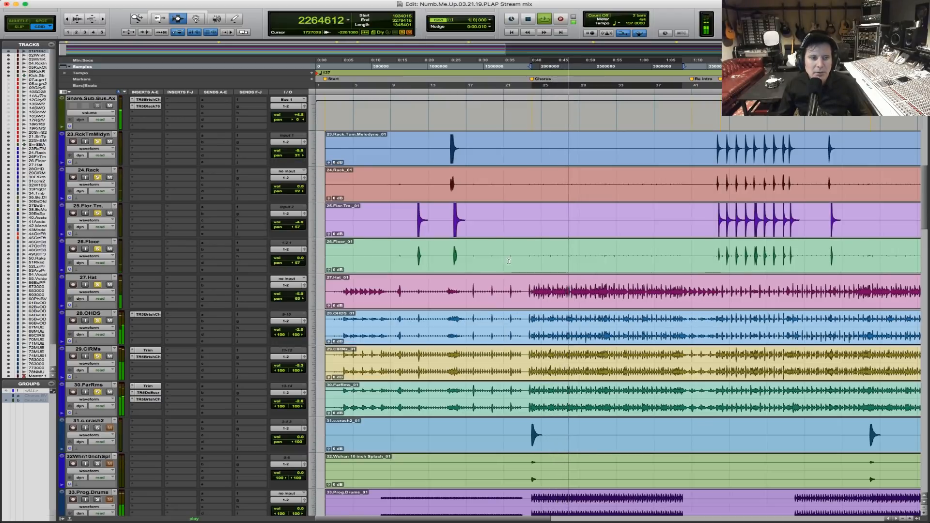
# Stop playback and add a British Channel module ahead of the EQ-73 in the Kick.Sub T-RackS suite chain.
pyautogui.scroll(10, 509, 261)
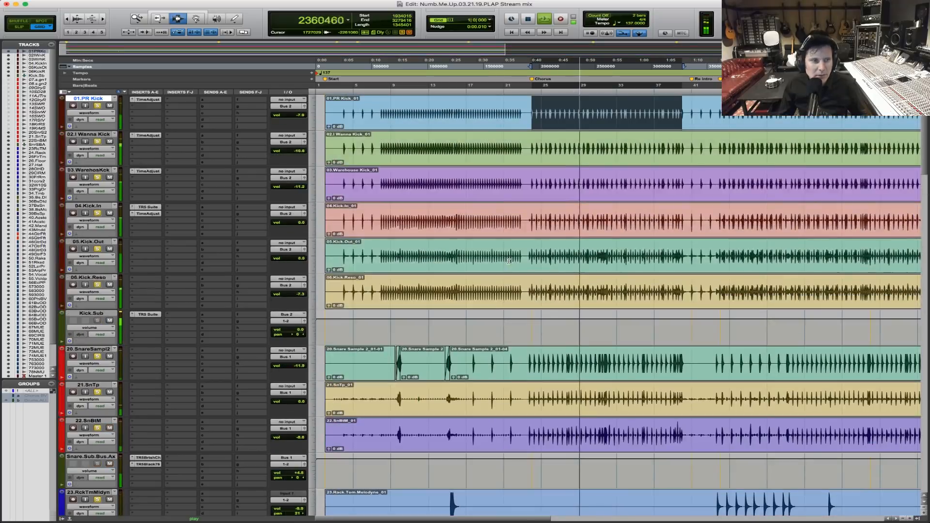
pyautogui.press('space')
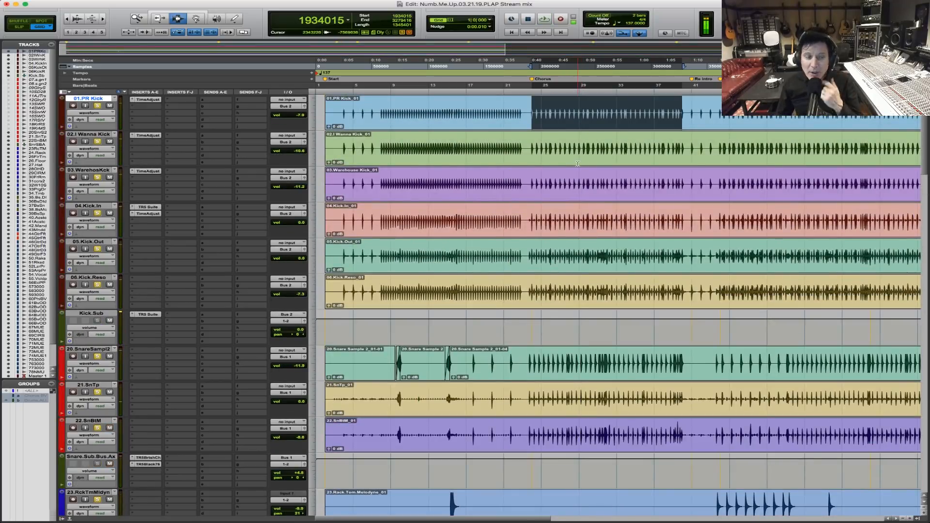
pyautogui.click(148, 314)
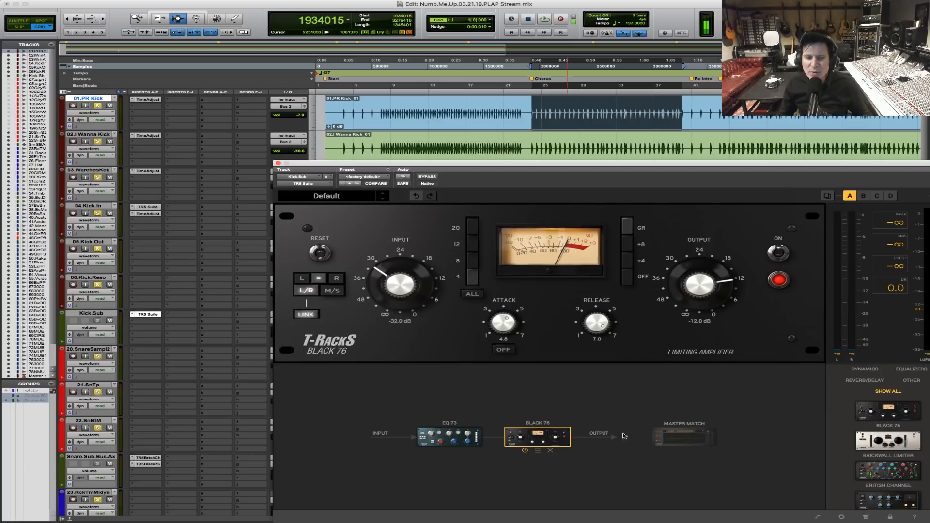
pyautogui.scroll(-5, 907, 468)
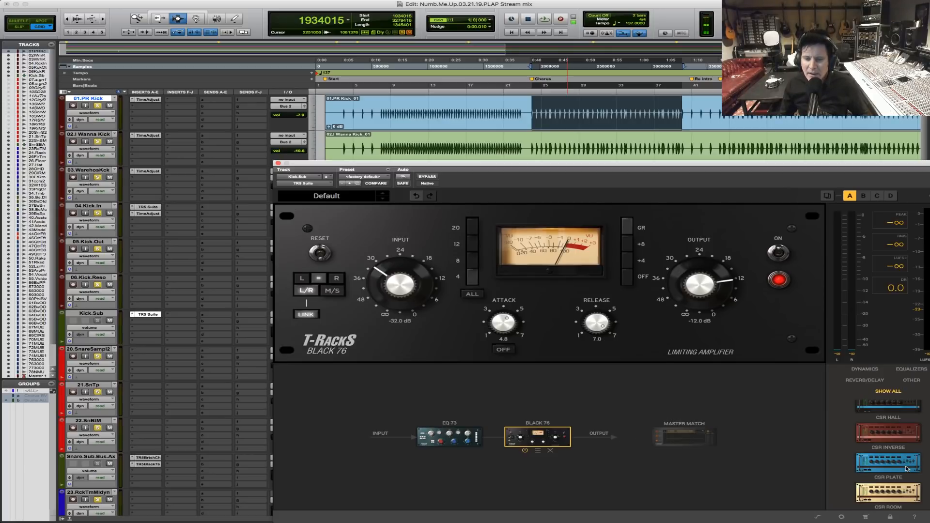
pyautogui.scroll(2, 907, 468)
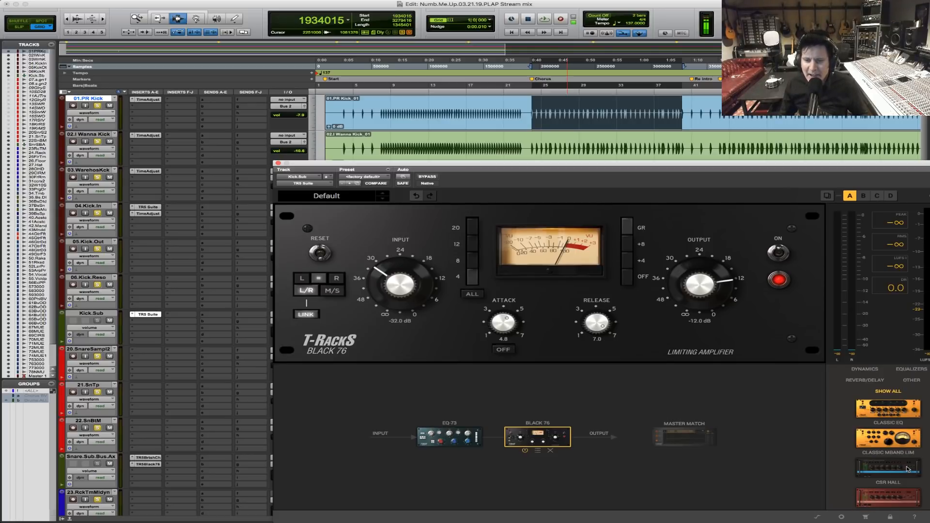
pyautogui.scroll(3, 907, 468)
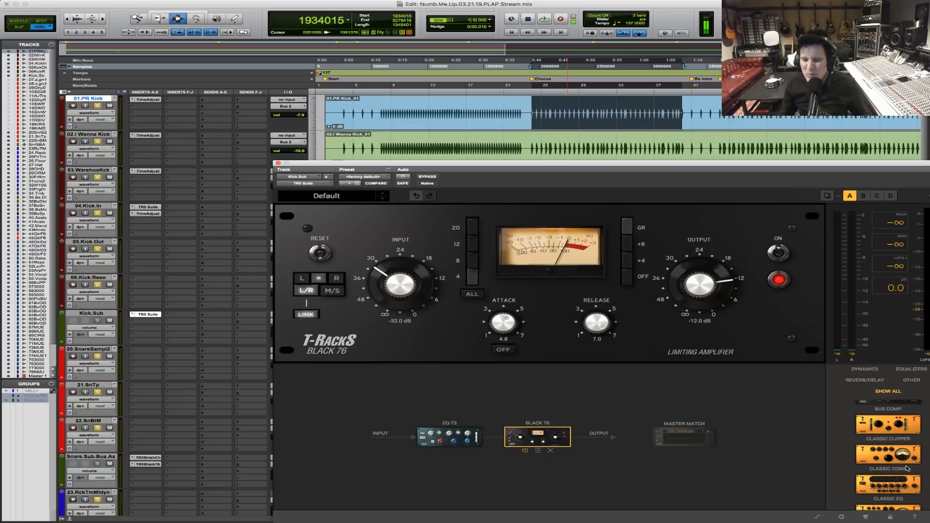
pyautogui.scroll(3, 907, 468)
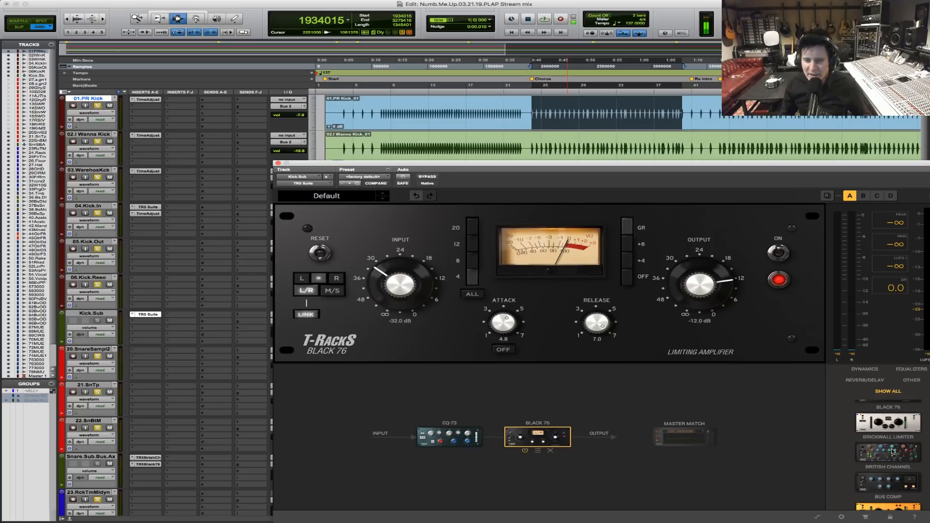
pyautogui.moveTo(896, 456); pyautogui.dragTo(425, 448)
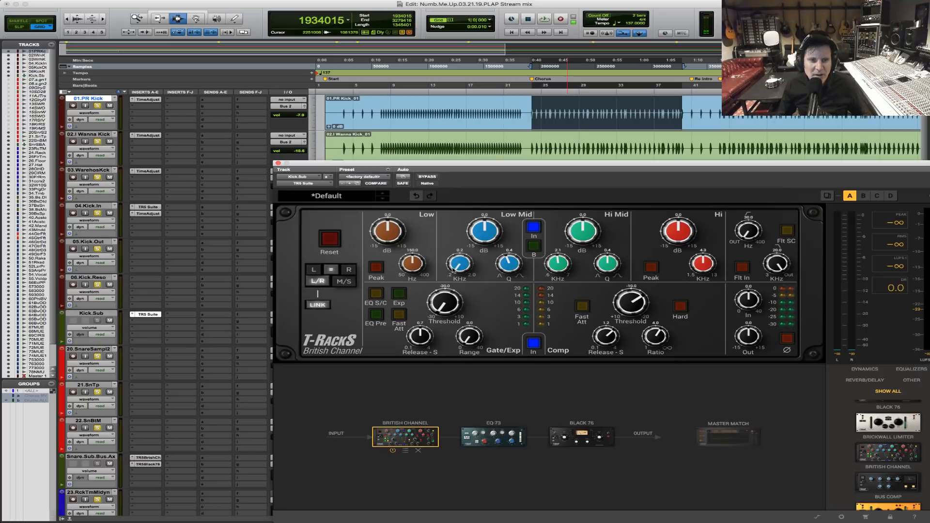
# Set the British Channel low-mid gain to -4.4 dB and the low-band frequency to 80.4 Hz during playback.
pyautogui.press('space')
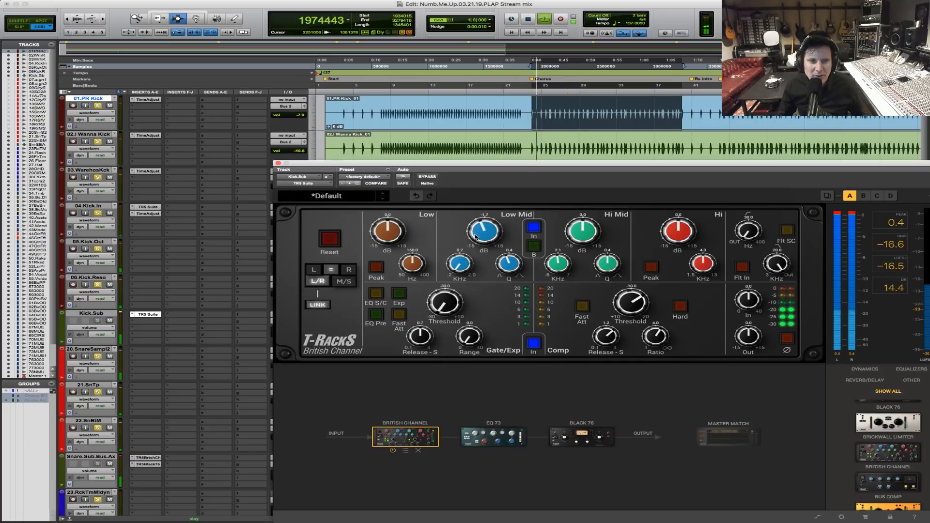
pyautogui.moveTo(483, 232); pyautogui.dragTo(471, 245)
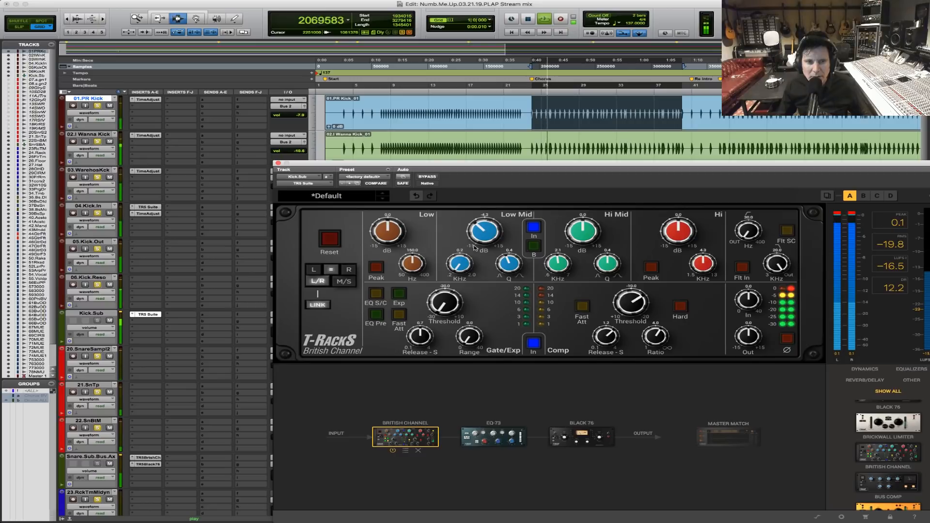
pyautogui.moveTo(411, 265); pyautogui.dragTo(405, 279)
pyautogui.press('space')
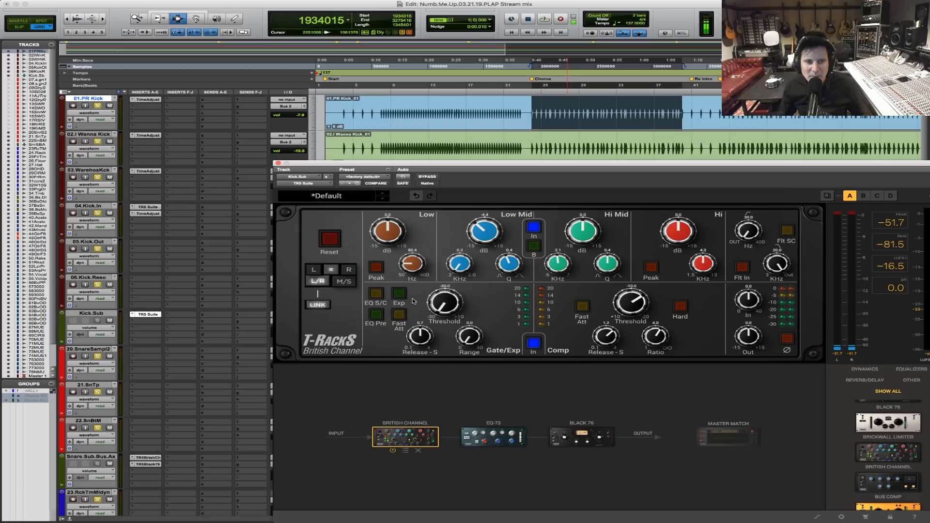
# Boost the British Channel low band at 77.0 Hz and raise the high-pass filter frequency to about 33 Hz during playback.
pyautogui.press('space')
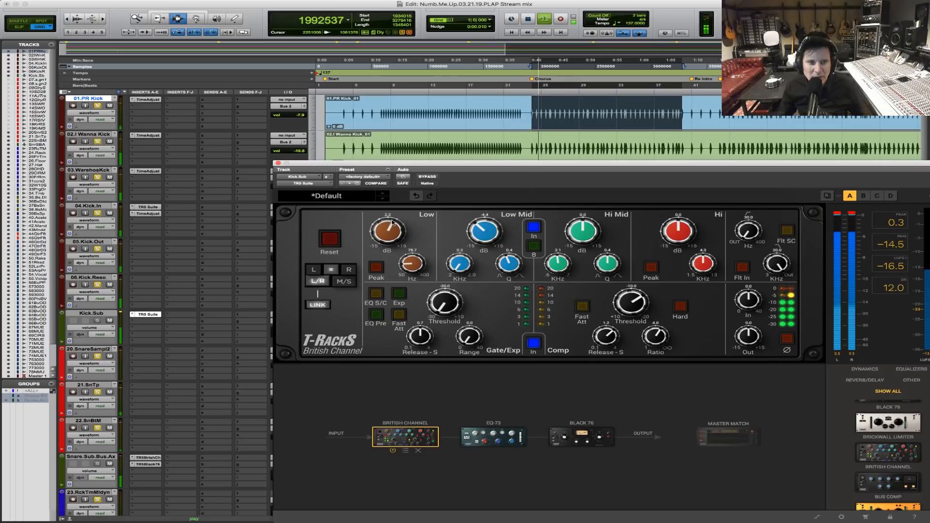
pyautogui.moveTo(404, 261); pyautogui.dragTo(405, 262)
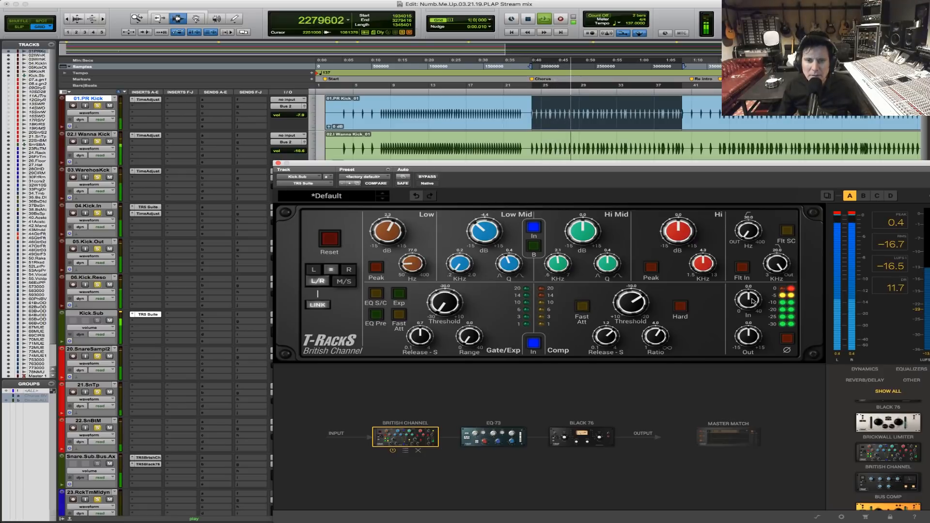
pyautogui.moveTo(741, 235); pyautogui.dragTo(741, 231)
pyautogui.press('space')
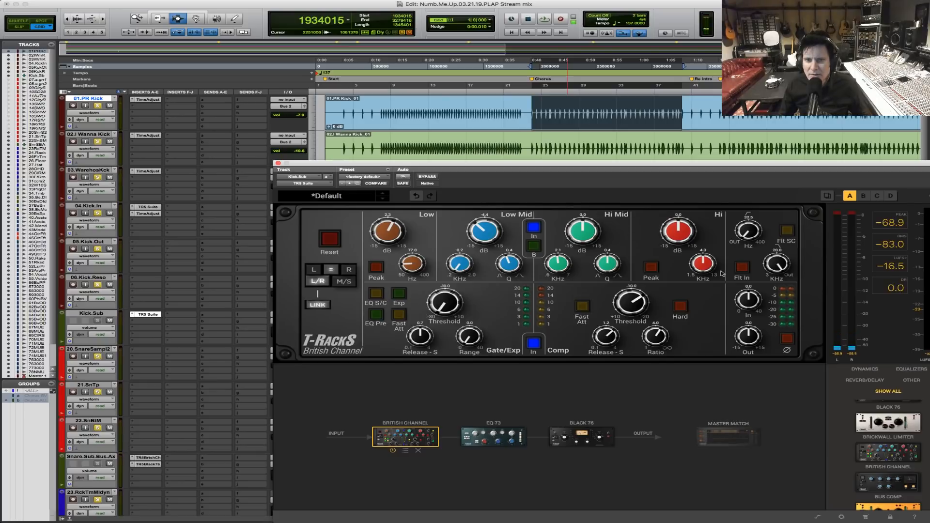
# Replay the chorus, lower the British Channel's input level on Kick.Sub, and close its suite window.
pyautogui.press('space')
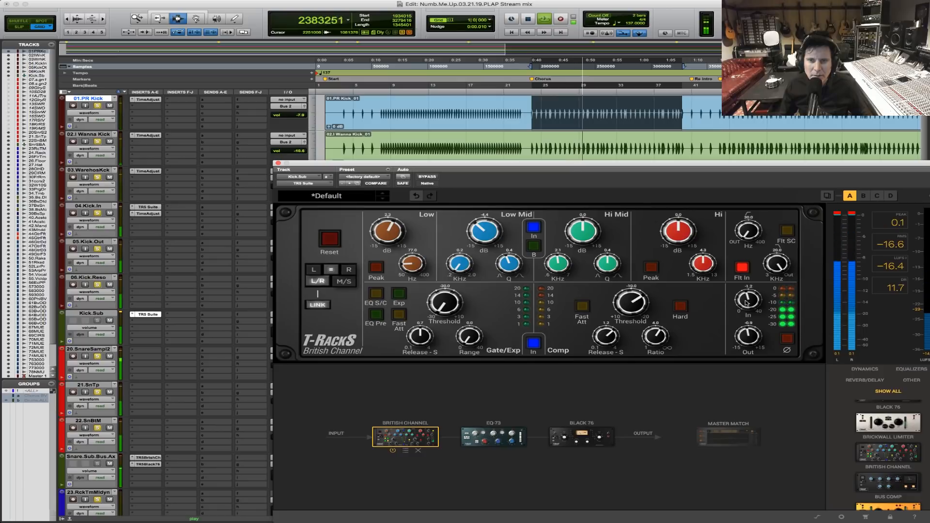
pyautogui.moveTo(745, 302); pyautogui.dragTo(743, 321)
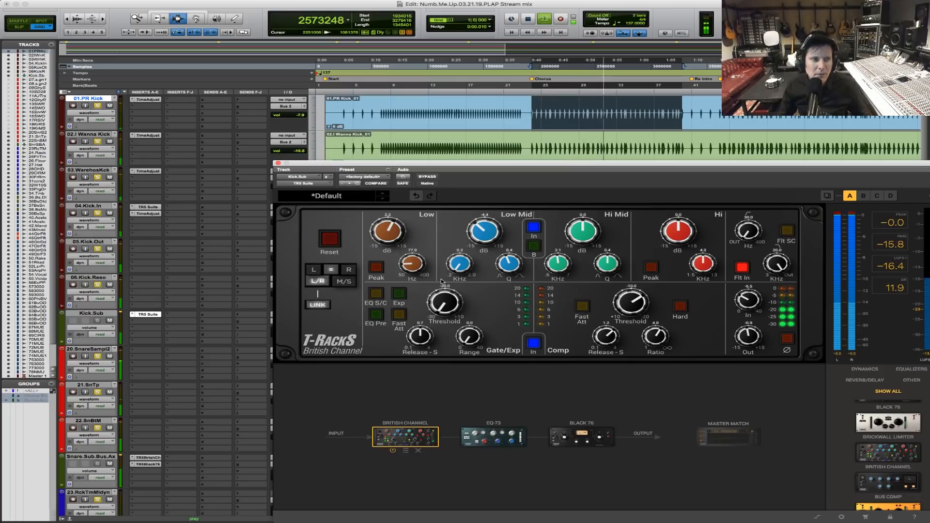
pyautogui.click(278, 163)
# Lower the Kick.Sub volume by ear during chorus playback, and stop playback.
pyautogui.click(299, 330)
pyautogui.moveTo(299, 329); pyautogui.dragTo(299, 327)
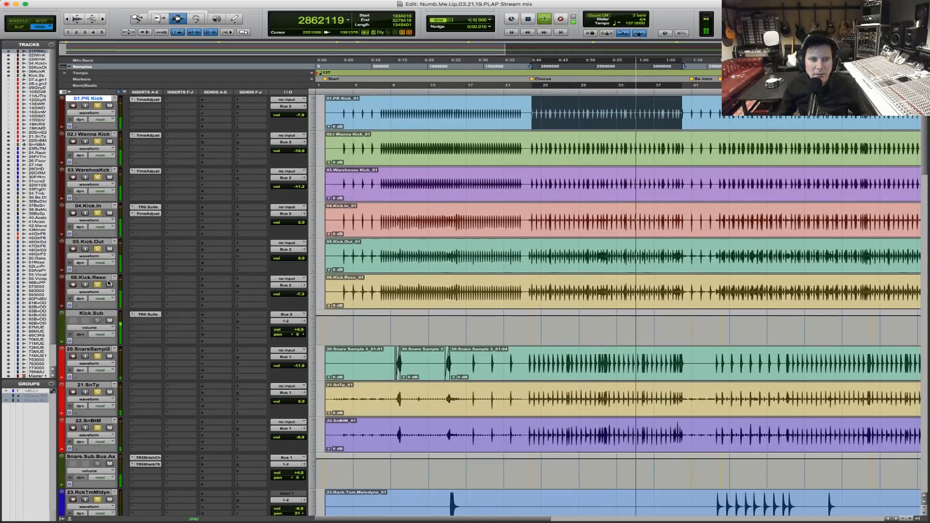
pyautogui.click(297, 330)
pyautogui.moveTo(297, 330); pyautogui.dragTo(297, 332)
pyautogui.press('space')
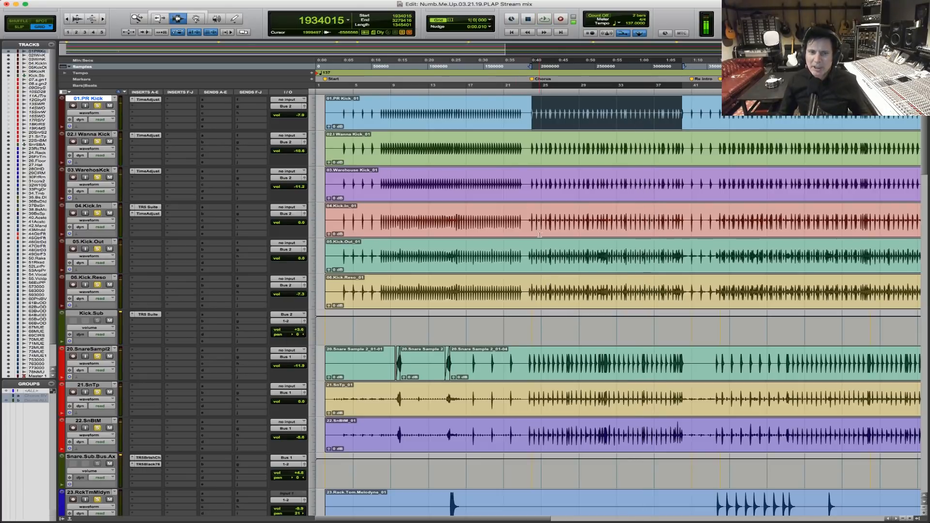
# Select the chorus on 01.PR Kick, raise that track's volume, and lower 02.I Wanna Kick to -13.2 dB during playback.
pyautogui.click(531, 252)
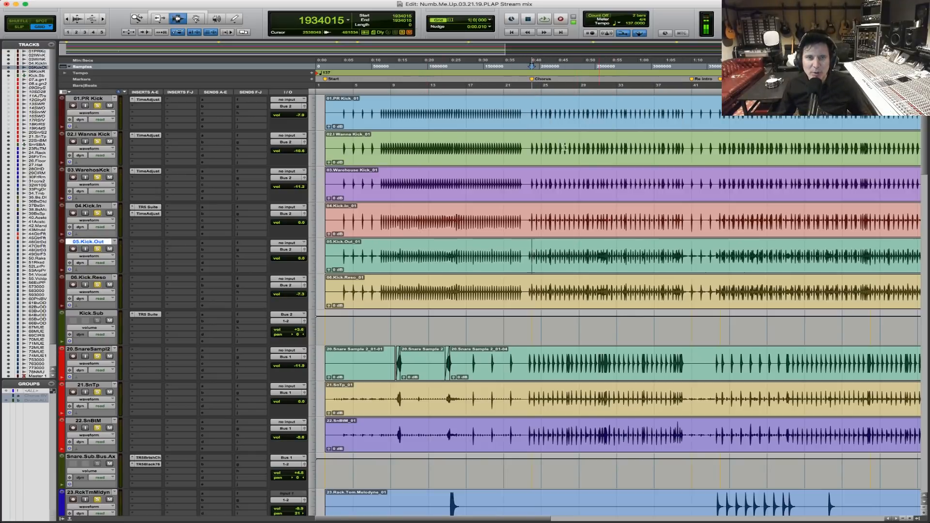
pyautogui.moveTo(529, 114); pyautogui.dragTo(686, 132)
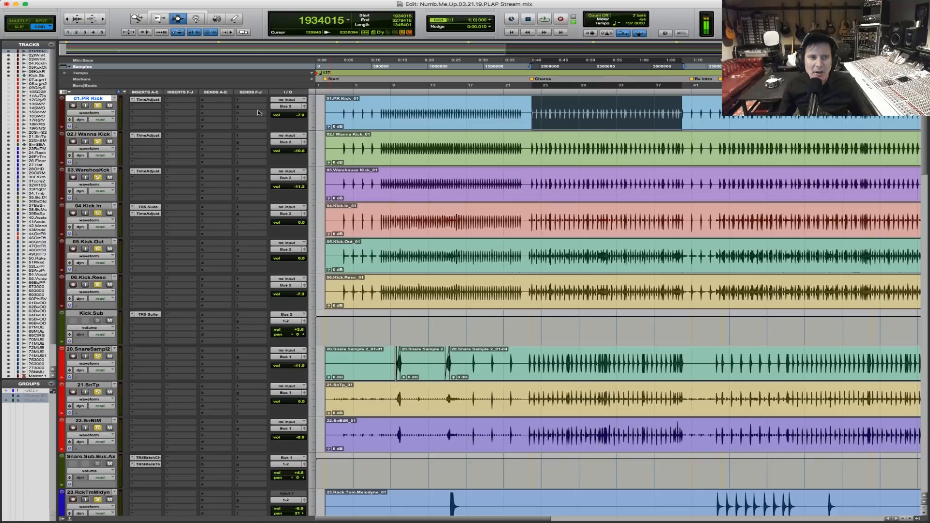
pyautogui.press('space')
pyautogui.moveTo(301, 117); pyautogui.dragTo(302, 111)
pyautogui.press('space')
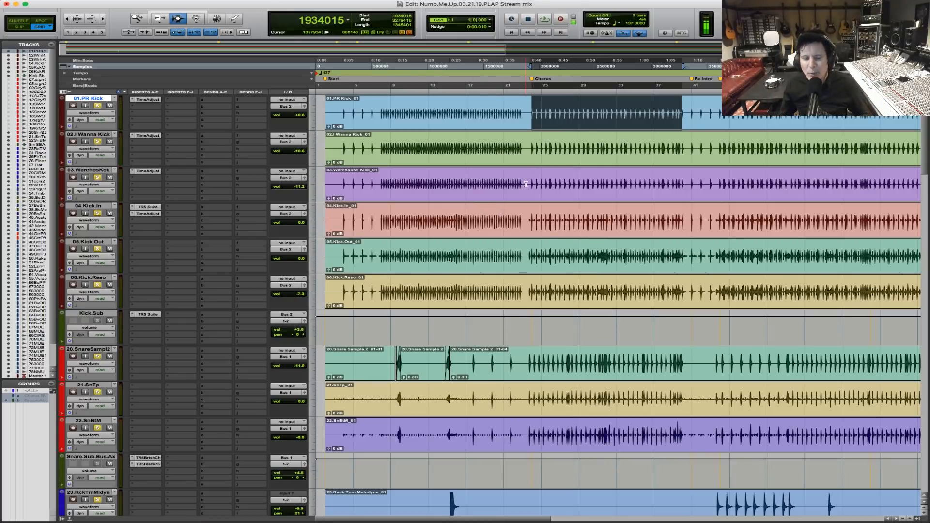
pyautogui.press('space')
pyautogui.moveTo(299, 151); pyautogui.dragTo(301, 153)
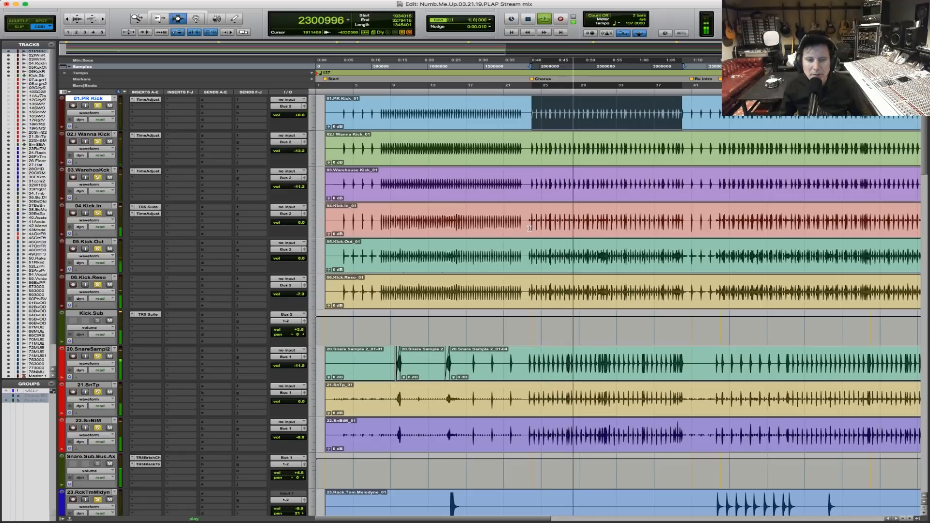
# Lower the 29.CIRMs room track's volume to -5.3 dB while auditioning the chorus.
pyautogui.scroll(-10, 533, 232)
pyautogui.press('space')
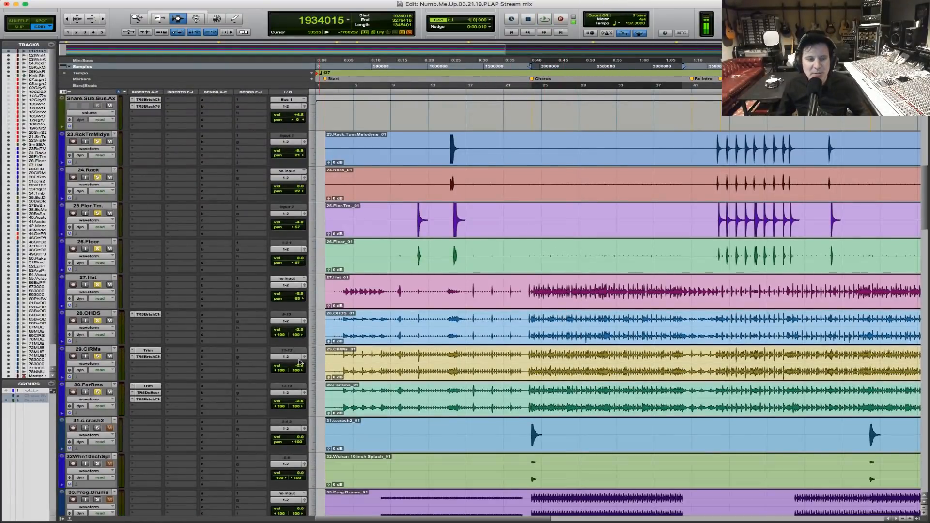
pyautogui.press('space')
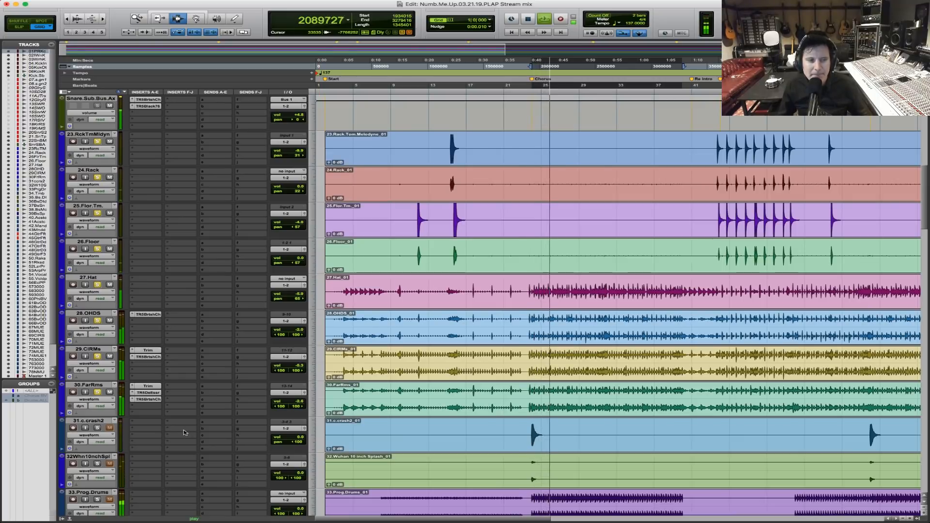
pyautogui.press('space')
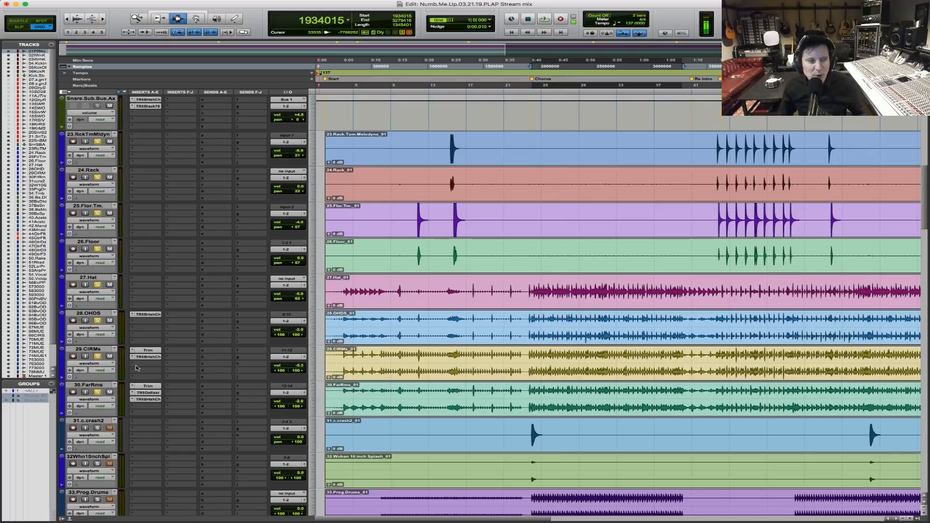
# Insert the stereo TR5 Suite plug-in after the British Channel on the 29.CIRMs track.
pyautogui.click(139, 366)
pyautogui.moveTo(146, 364)
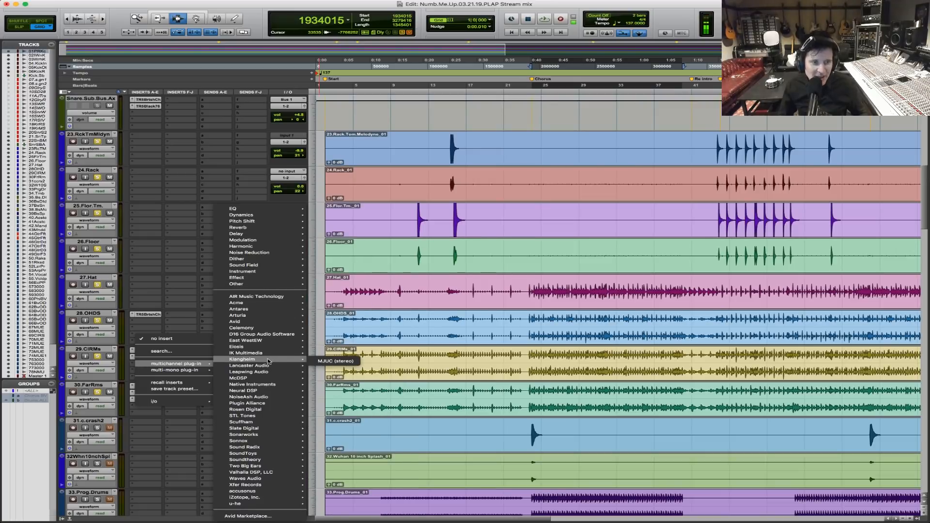
pyautogui.moveTo(270, 356)
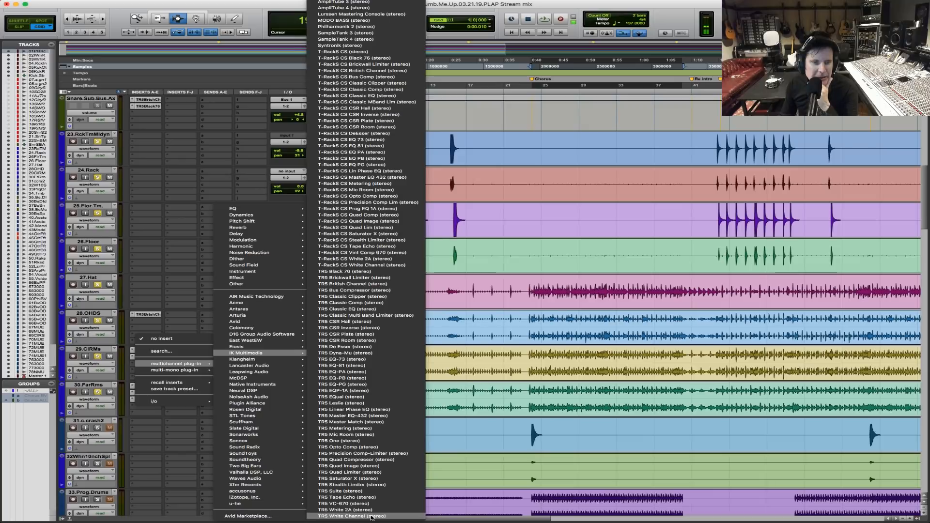
pyautogui.click(387, 491)
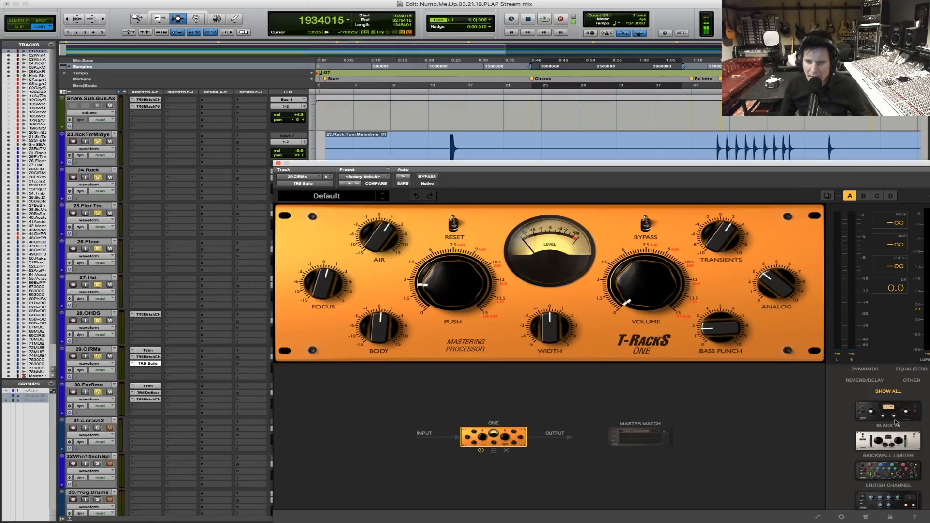
# Add a CSR Room reverb to the 29.CIRMs suite chain and remove the default One module.
pyautogui.click(868, 381)
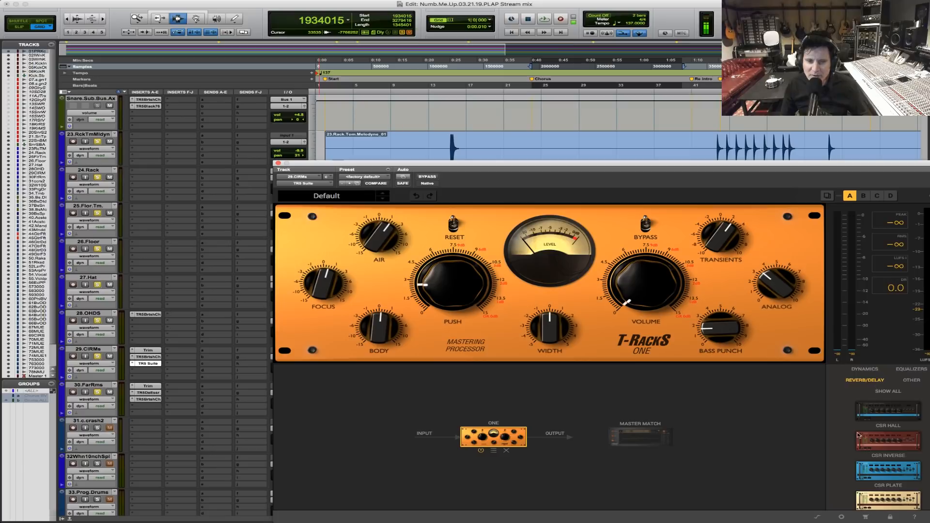
pyautogui.moveTo(787, 168); pyautogui.dragTo(603, 50)
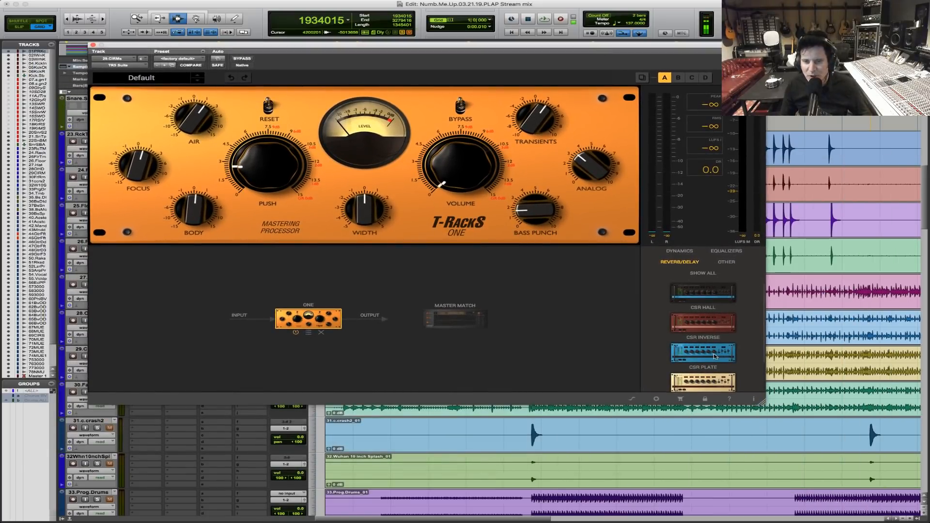
pyautogui.scroll(-2, 713, 357)
pyautogui.moveTo(718, 356); pyautogui.dragTo(334, 328)
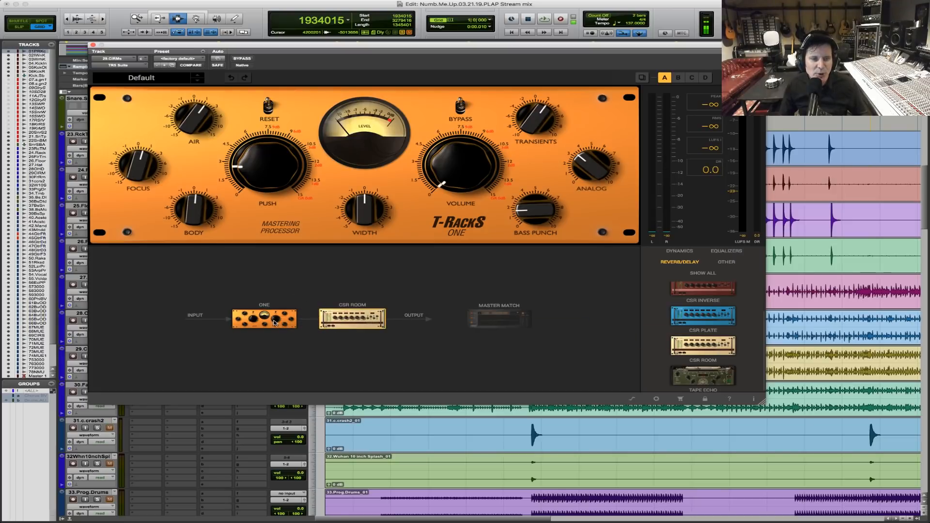
pyautogui.click(277, 333)
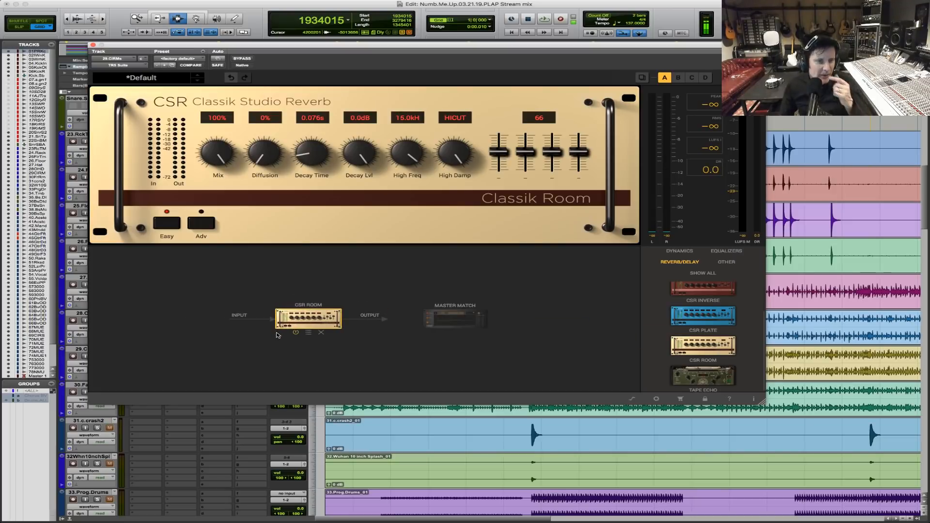
# Solo 29.CIRMs and raise the Classik Room reverb mix from zero to 34% during chorus playback.
pyautogui.moveTo(454, 45); pyautogui.dragTo(667, 78)
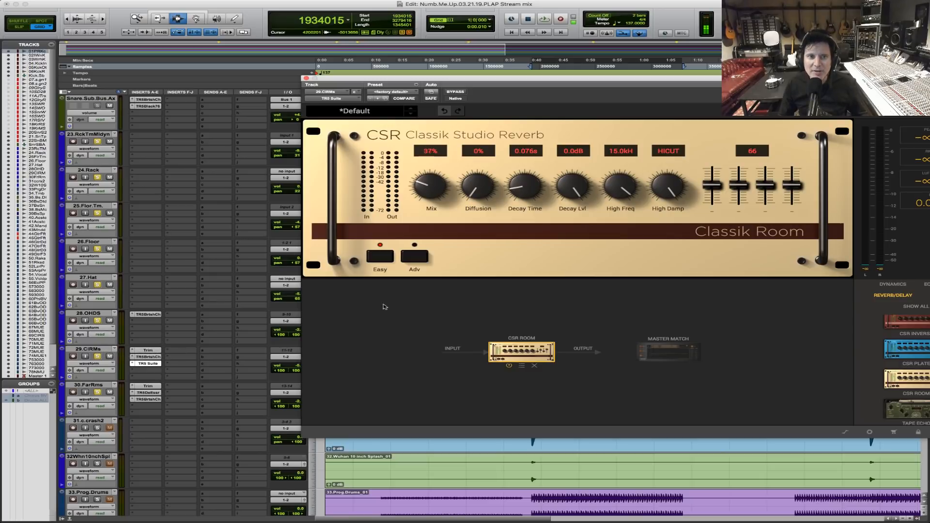
pyautogui.keyDown('alt'); pyautogui.click(97, 356); pyautogui.keyUp('alt')
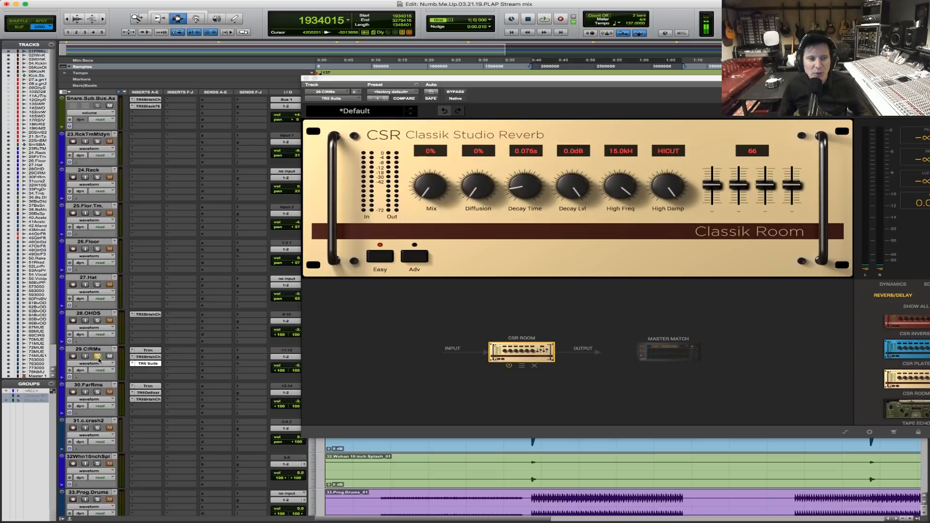
pyautogui.click(420, 189)
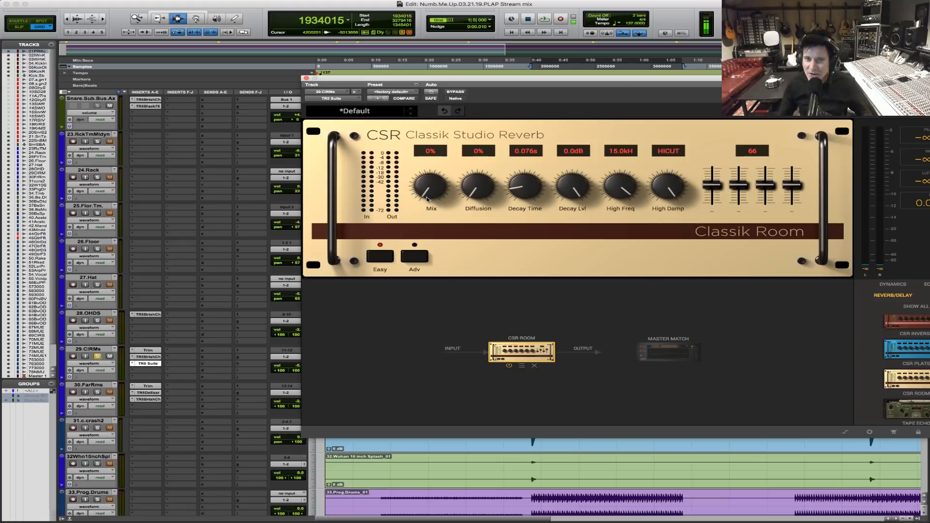
pyautogui.press('space')
pyautogui.moveTo(427, 198); pyautogui.dragTo(428, 177)
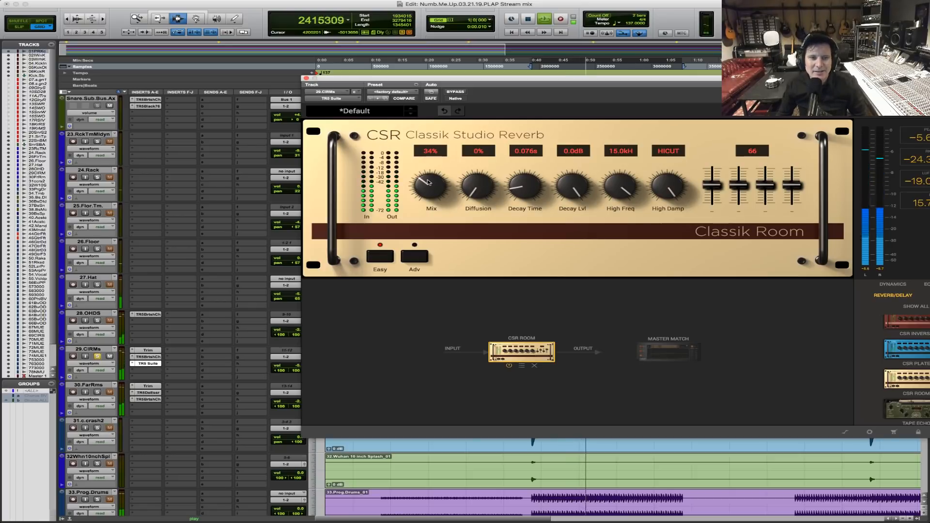
# Compare the soloed 29.CIRMs track with the room reverb suite active and bypassed over the chorus.
pyautogui.click(457, 92)
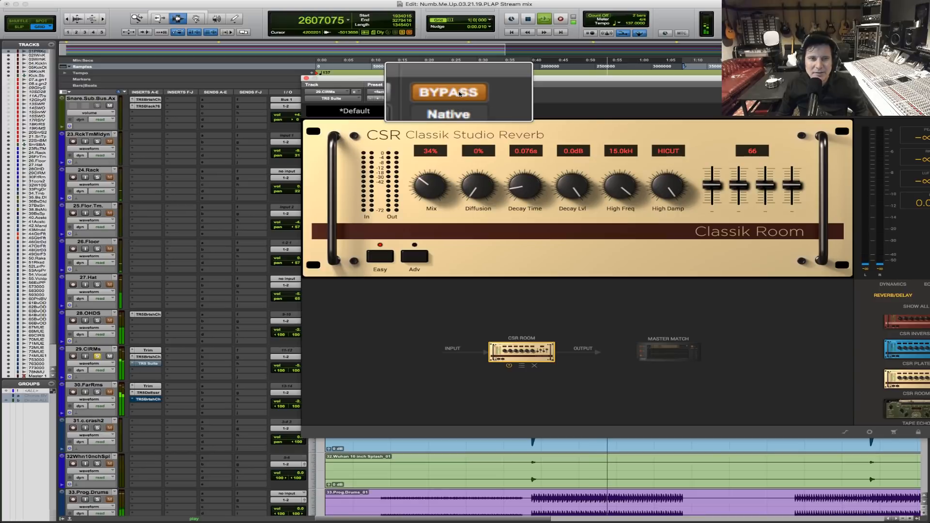
pyautogui.click(459, 92)
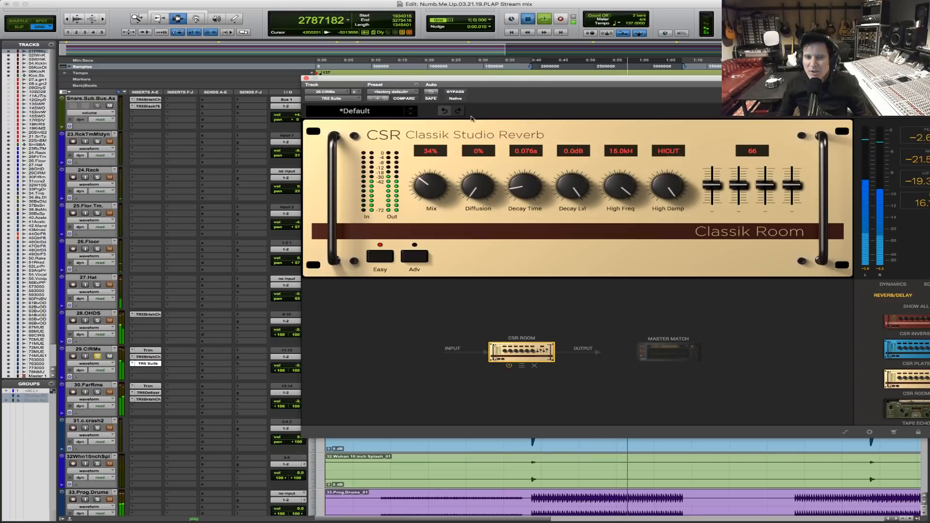
pyautogui.press('space')
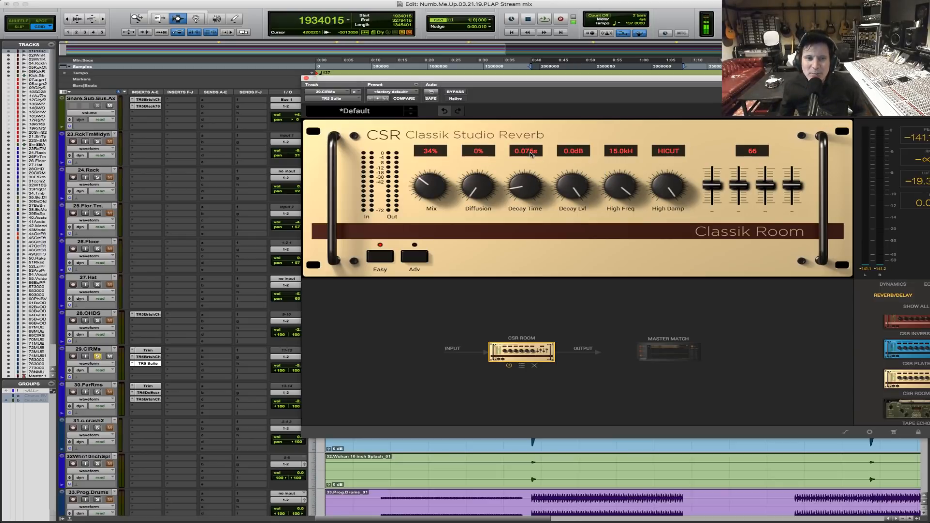
pyautogui.press('space')
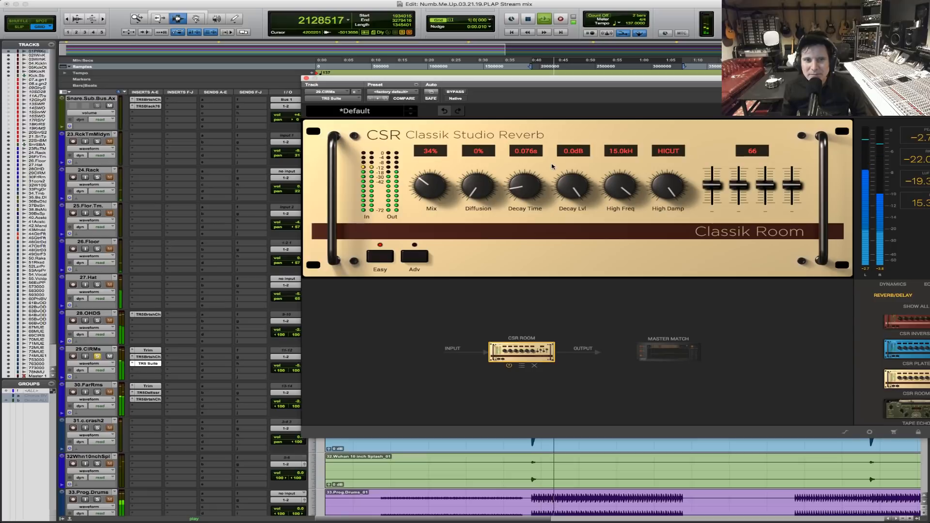
pyautogui.click(461, 92)
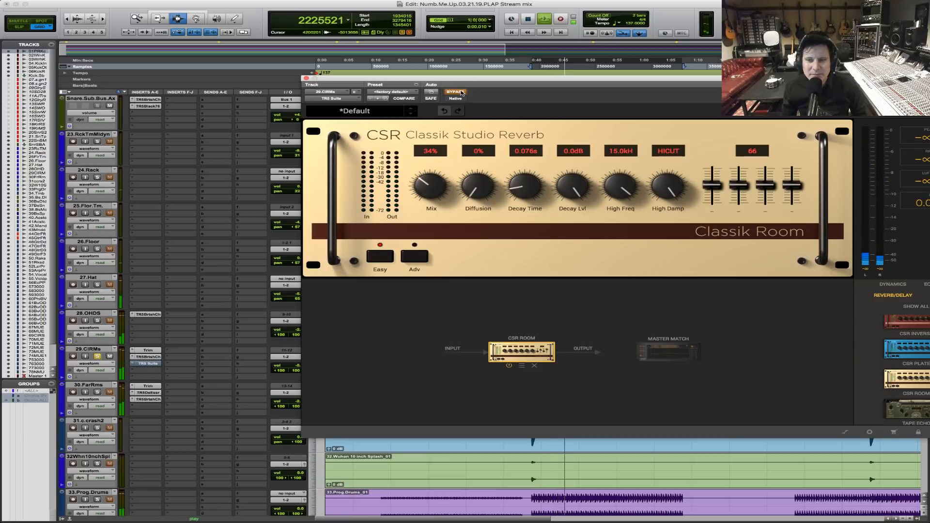
pyautogui.click(461, 92)
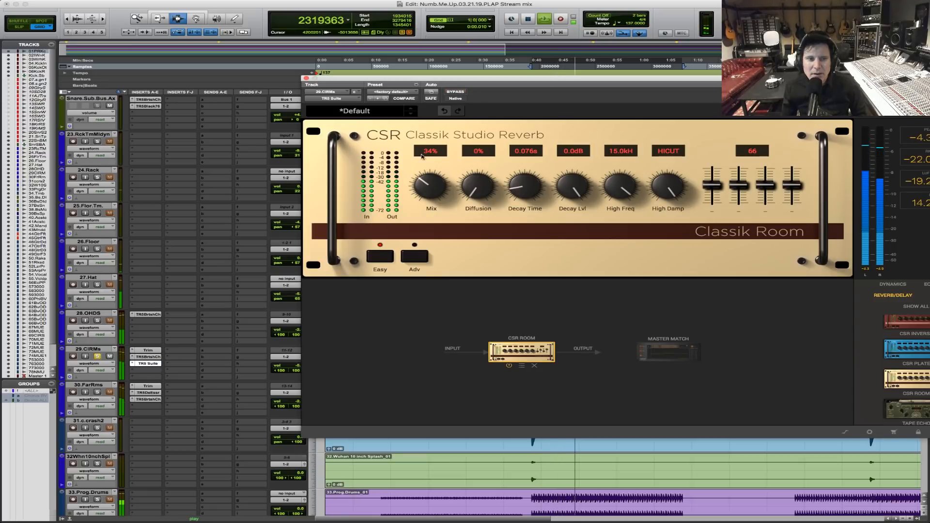
pyautogui.press('space')
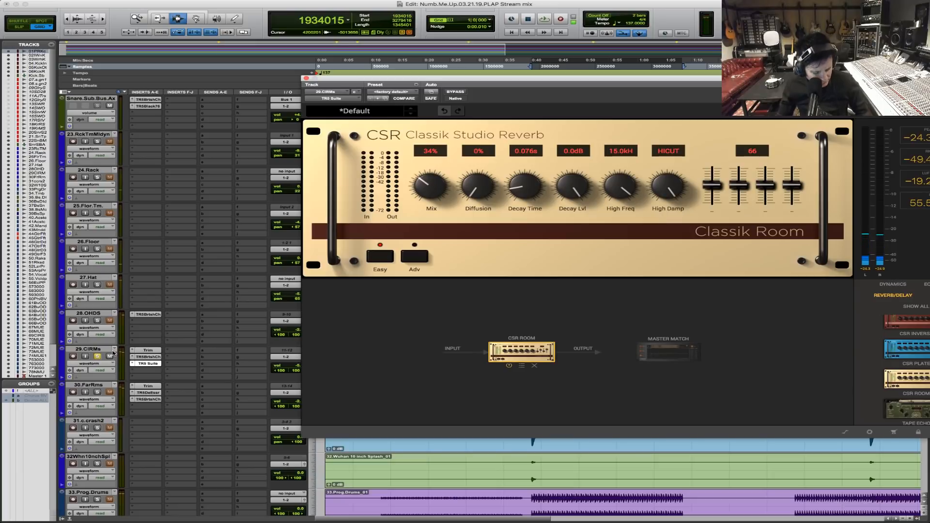
# Solo the grouped drum tracks again, close the reverb window, and select the chorus up to Re Intro across them.
pyautogui.click(97, 393)
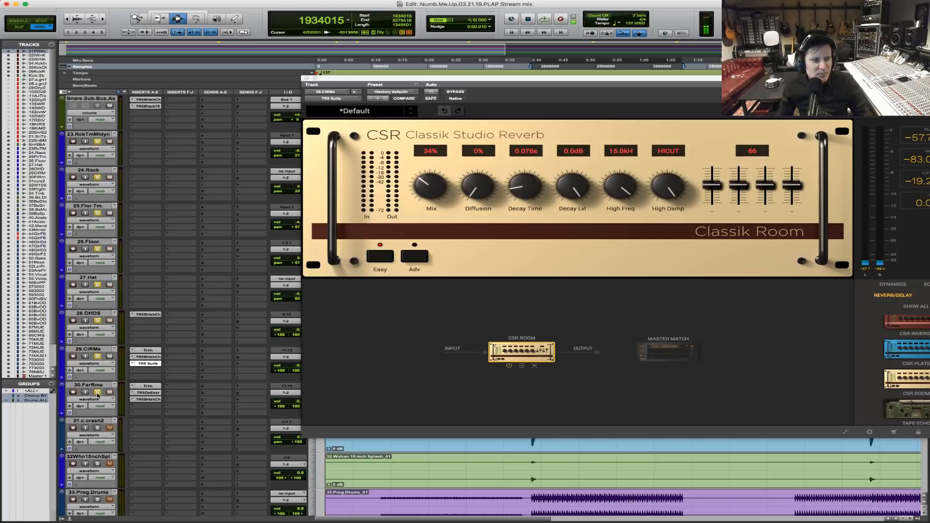
pyautogui.click(306, 79)
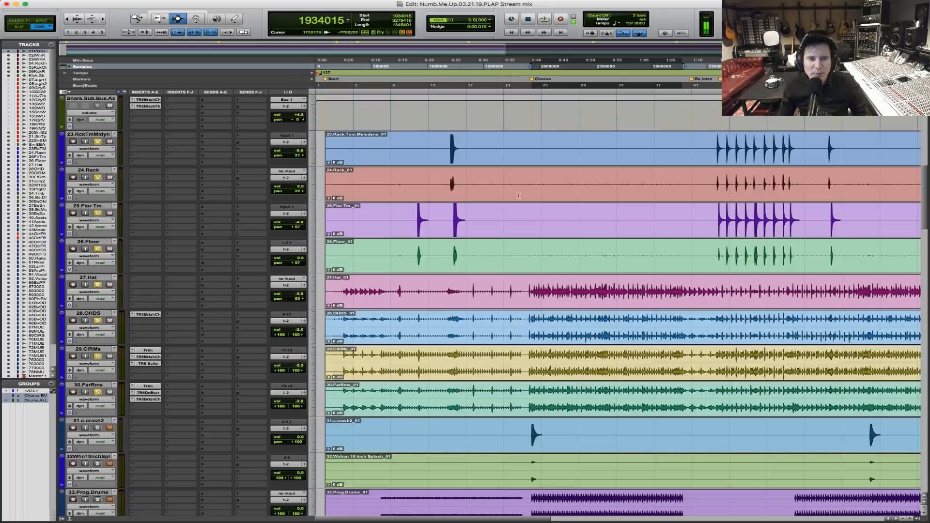
pyautogui.click(532, 292)
pyautogui.moveTo(532, 292); pyautogui.dragTo(690, 298)
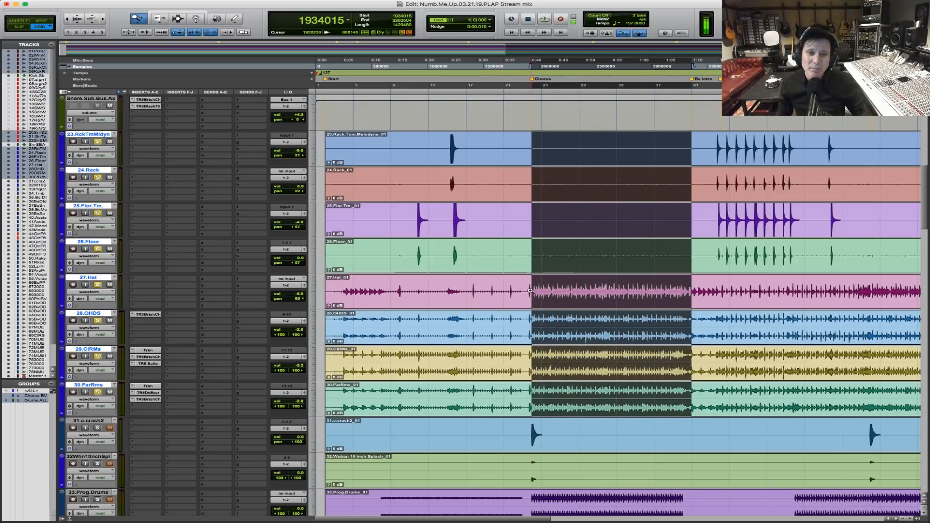
pyautogui.press('super+bracketright')
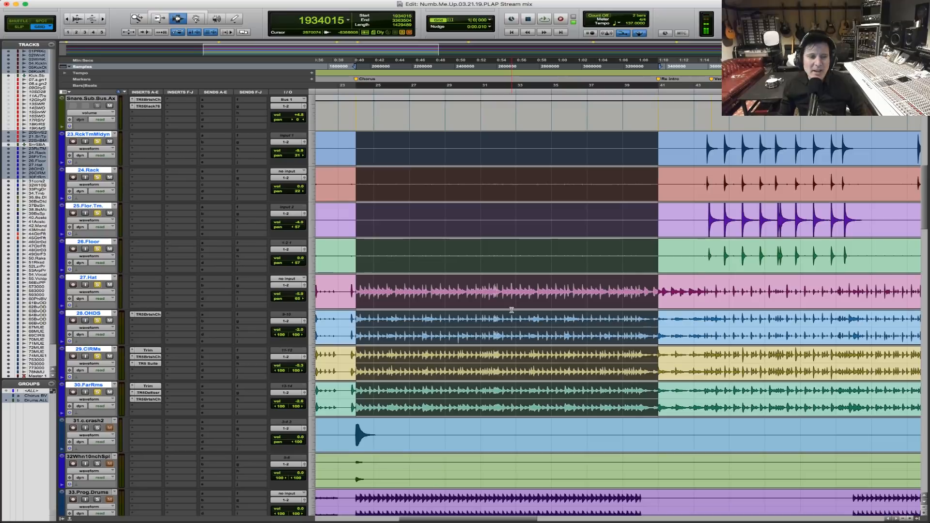
# Adjust the 29.CIRMs volume and bypass its TR5 Suite insert while playing the selected chorus.
pyautogui.press('space')
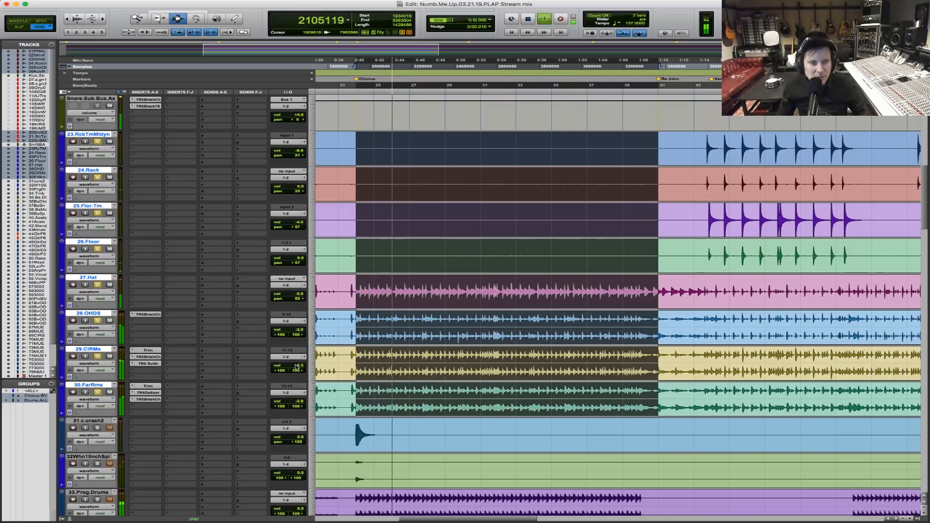
pyautogui.moveTo(279, 366); pyautogui.dragTo(296, 367)
pyautogui.press('space')
pyautogui.press('space')
pyautogui.keyDown('super'); pyautogui.click(153, 364); pyautogui.keyUp('super')
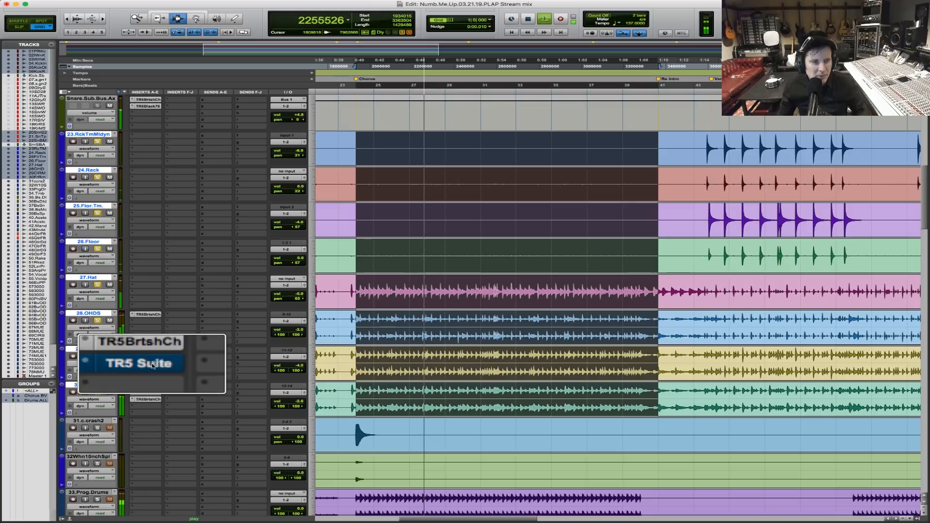
# Re-enable the TR5 Suite insert on 29.CIRMs, set the track's volume to -2.7 during playback, and stop the transport.
pyautogui.keyDown('super'); pyautogui.click(153, 365); pyautogui.keyUp('super')
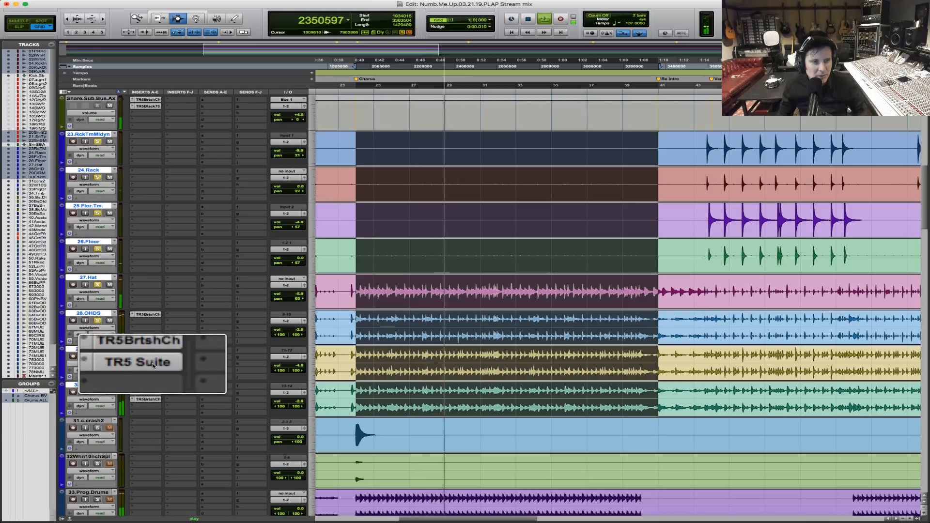
pyautogui.moveTo(295, 367); pyautogui.dragTo(300, 370)
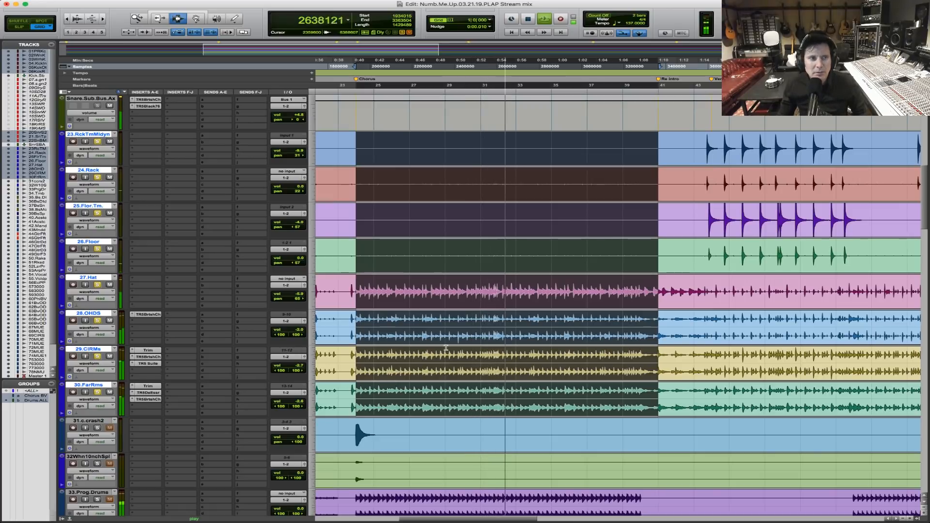
pyautogui.press('space')
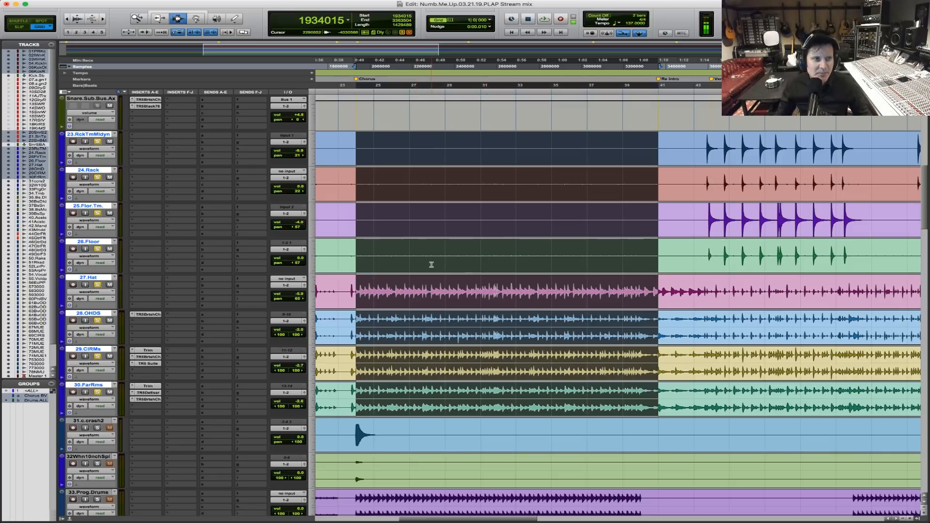
# Reselect the chorus up to Re Intro across the drum tracks and play it back to check the drum balance.
pyautogui.scroll(4, 430, 264)
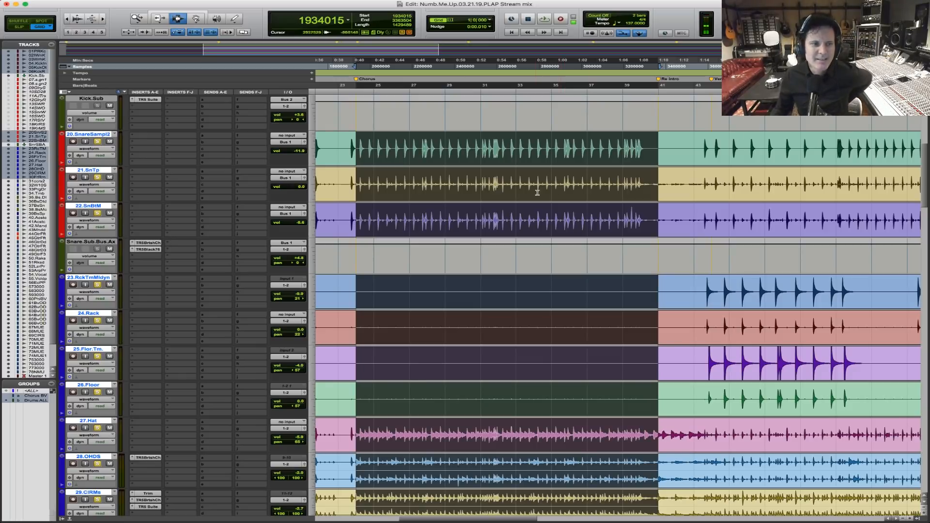
pyautogui.moveTo(355, 175); pyautogui.dragTo(632, 193)
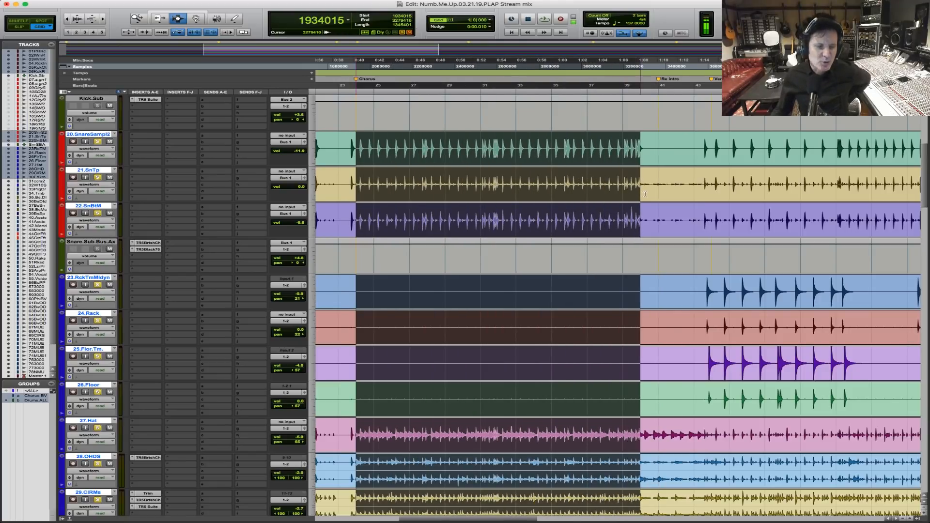
pyautogui.scroll(-4, 573, 307)
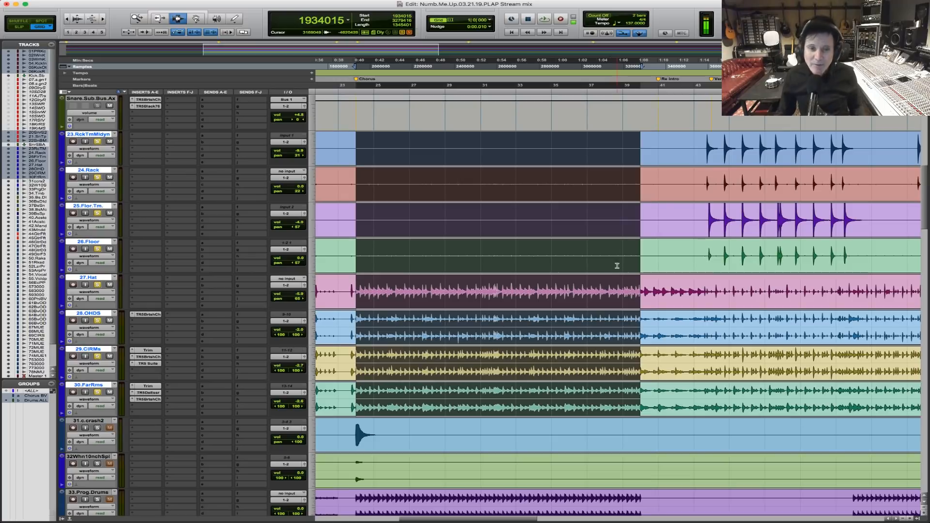
pyautogui.moveTo(359, 273); pyautogui.dragTo(660, 303)
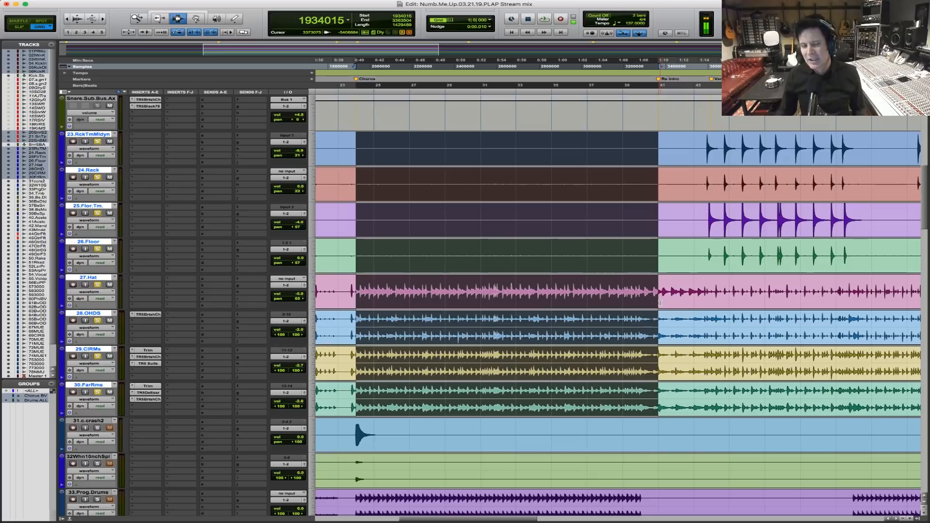
pyautogui.press('space')
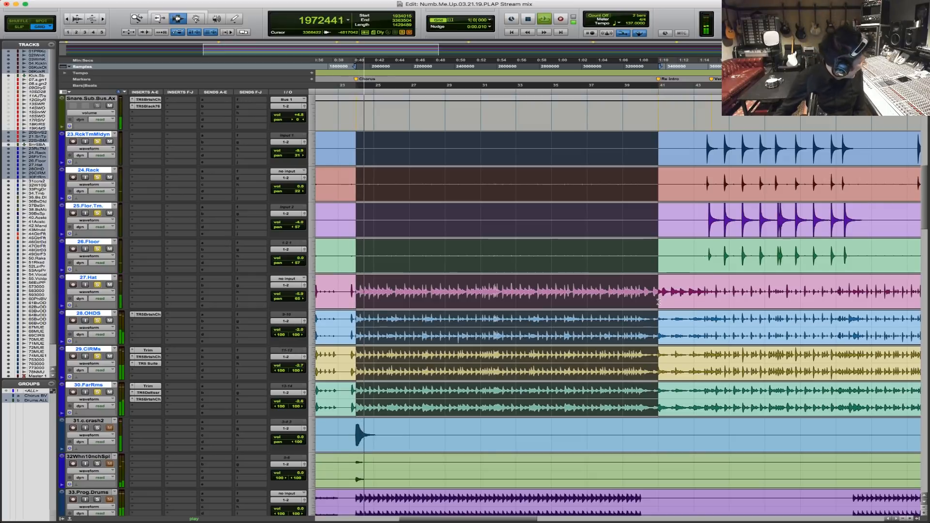
pyautogui.press('space')
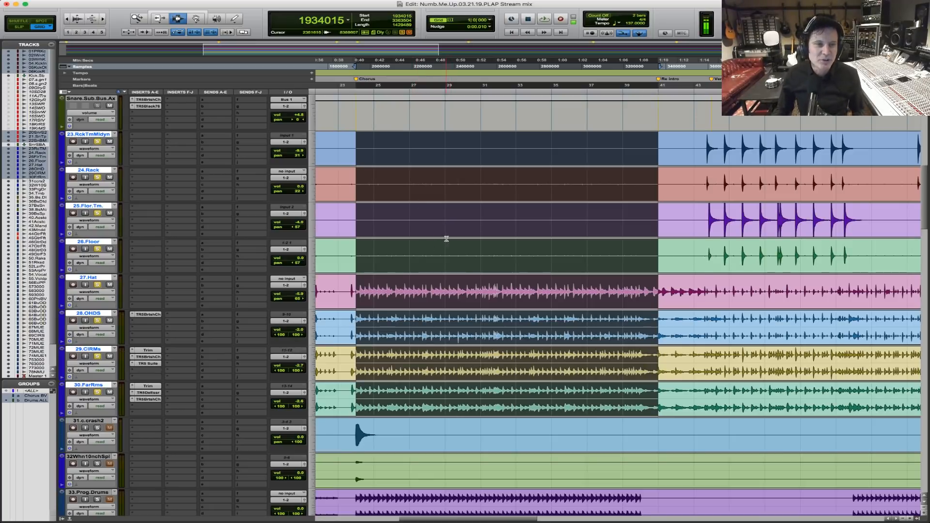
# Route the outputs of Kick.Sub and the snare sub bus track to Bus 3-4 (Stereo).
pyautogui.scroll(10, 441, 238)
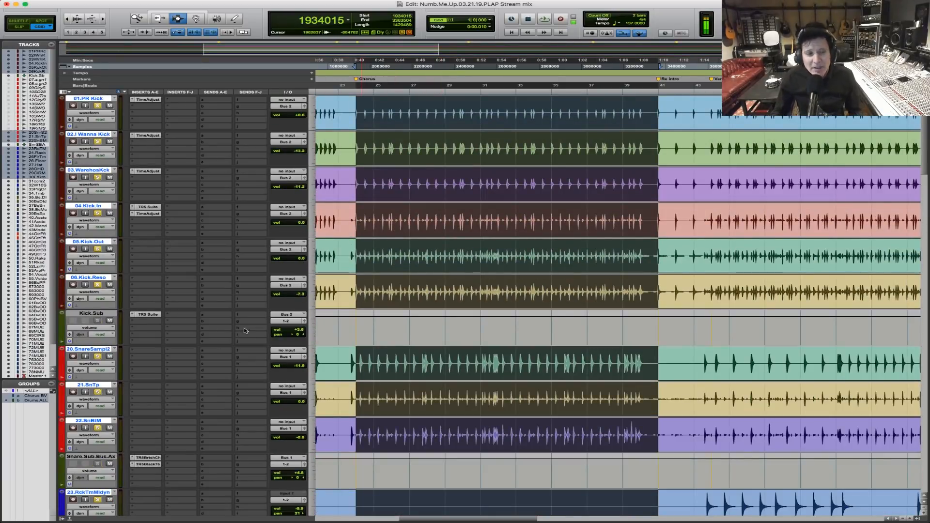
pyautogui.click(288, 323)
pyautogui.moveTo(296, 328)
pyautogui.click(345, 315)
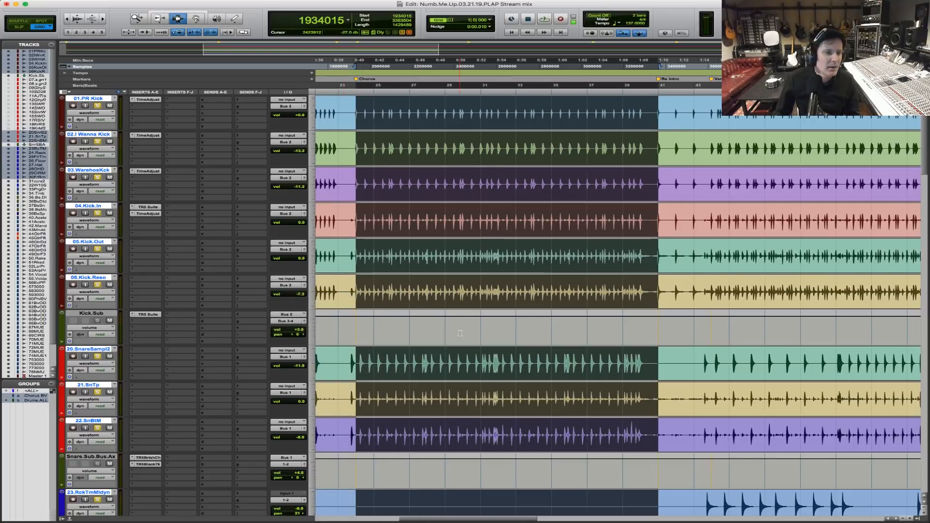
pyautogui.scroll(-3, 470, 336)
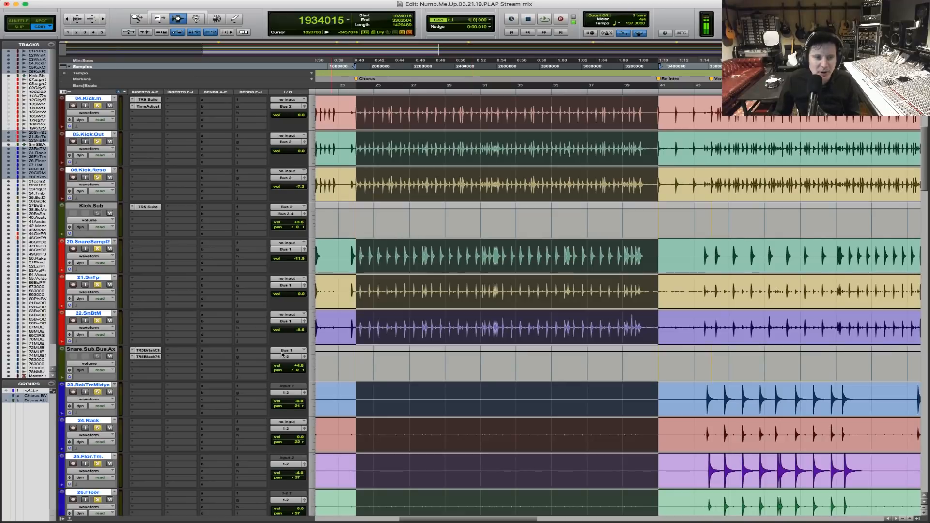
pyautogui.click(287, 358)
pyautogui.moveTo(289, 364)
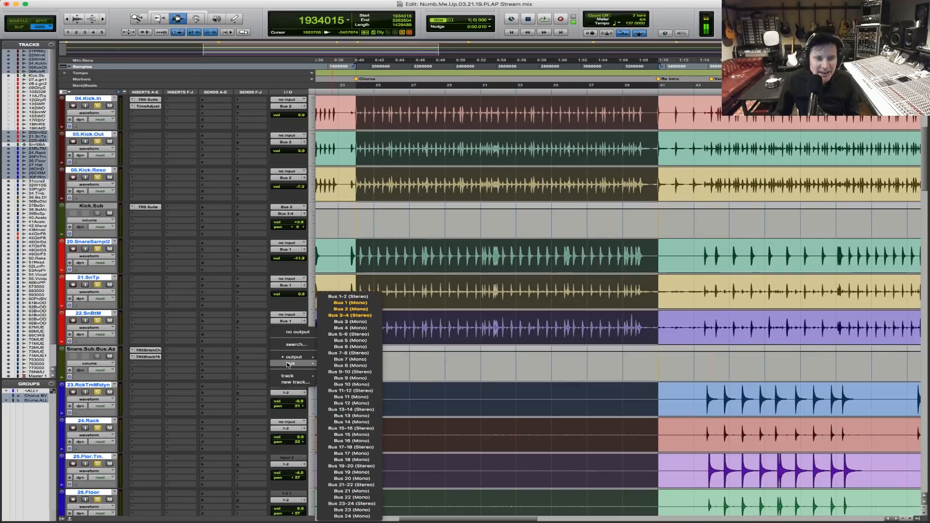
pyautogui.click(363, 317)
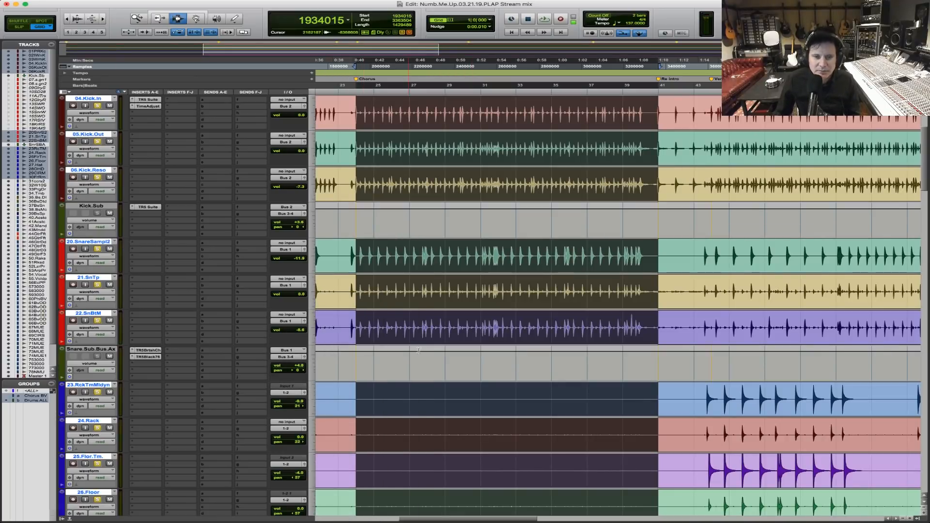
# Select the four tom tracks, 23.RckTmMidyn through 26.Floor, and route their outputs together to Bus 3-4 (Stereo).
pyautogui.scroll(-4, 421, 355)
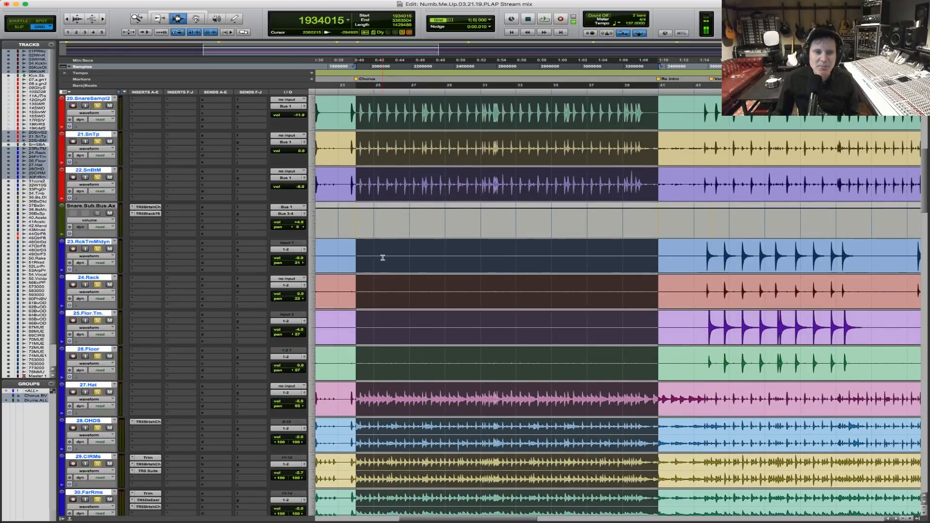
pyautogui.click(387, 292)
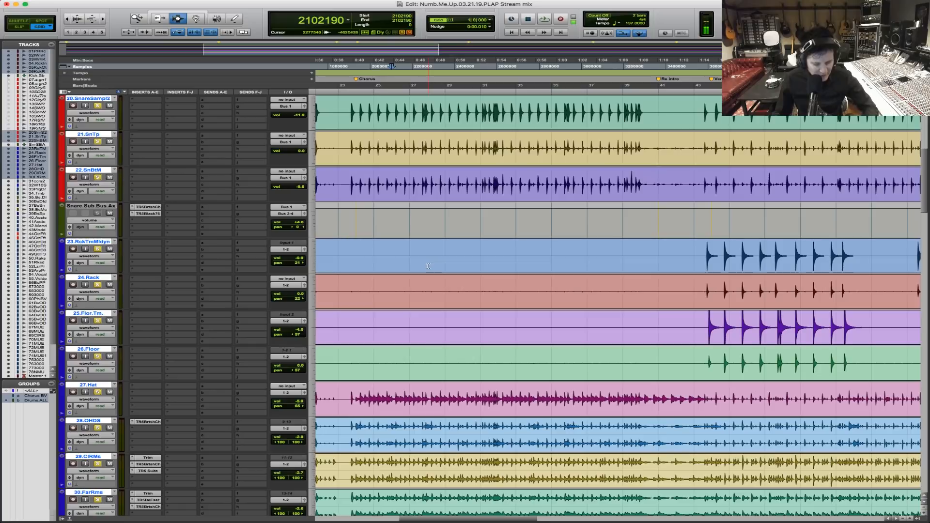
pyautogui.click(356, 258)
pyautogui.keyDown('shift'); pyautogui.click(352, 292); pyautogui.keyUp('shift')
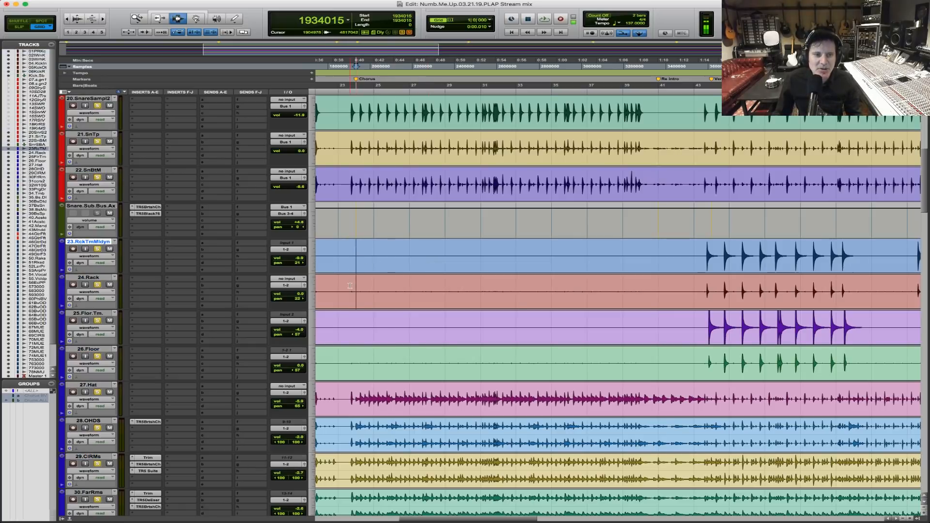
pyautogui.keyDown('shift'); pyautogui.click(349, 326); pyautogui.keyUp('shift')
pyautogui.keyDown('shift'); pyautogui.click(365, 360); pyautogui.keyUp('shift')
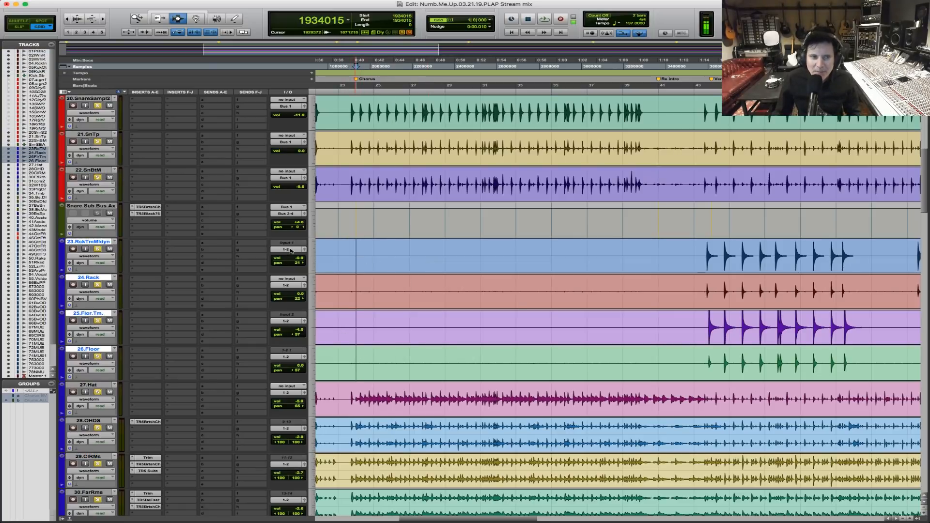
pyautogui.click(289, 249)
pyautogui.moveTo(291, 255)
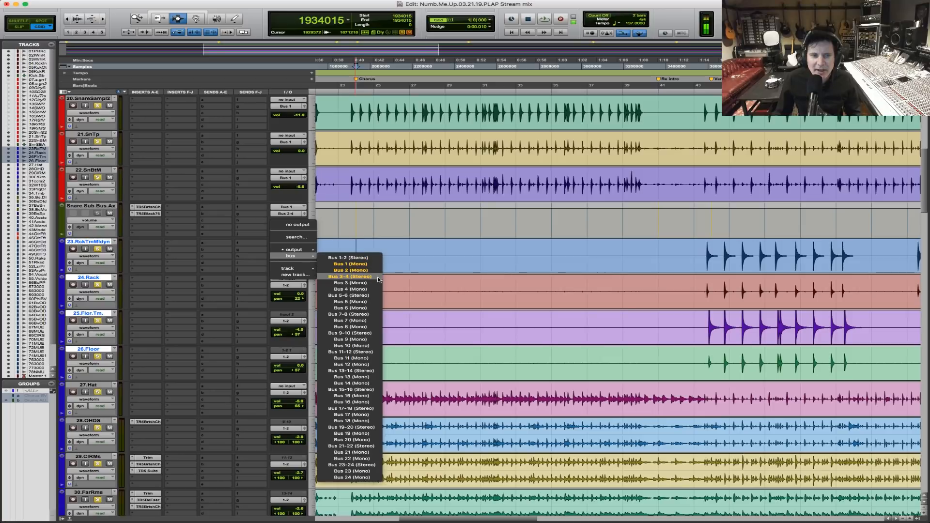
pyautogui.click(448, 283)
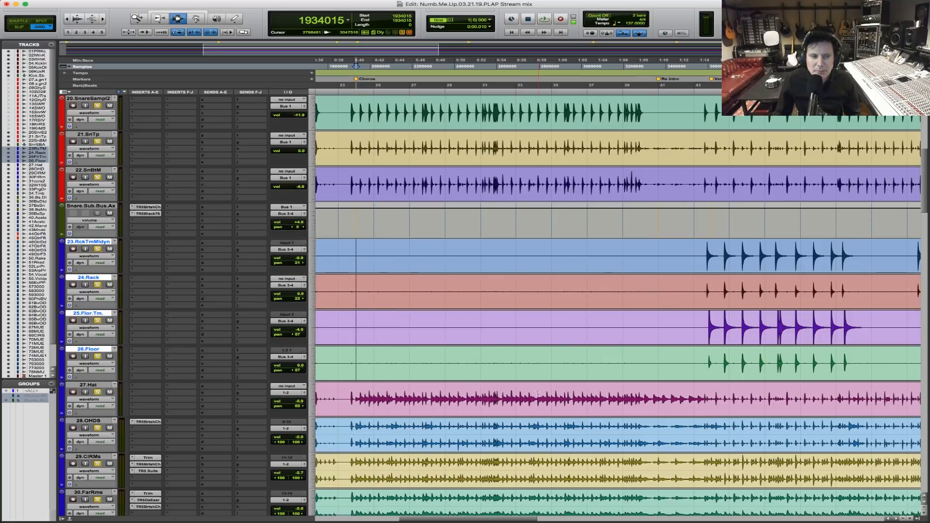
# Select 27.Hat, 28.OHDS, 29.CIRMs and 30.FarRms and route their outputs together to Bus 3-4 (Stereo).
pyautogui.scroll(-4, 535, 394)
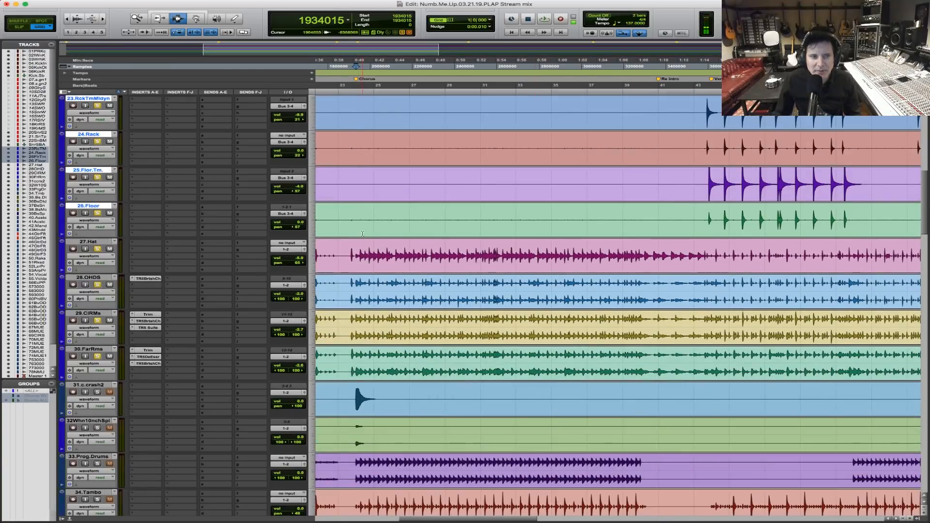
pyautogui.moveTo(352, 256); pyautogui.dragTo(354, 369)
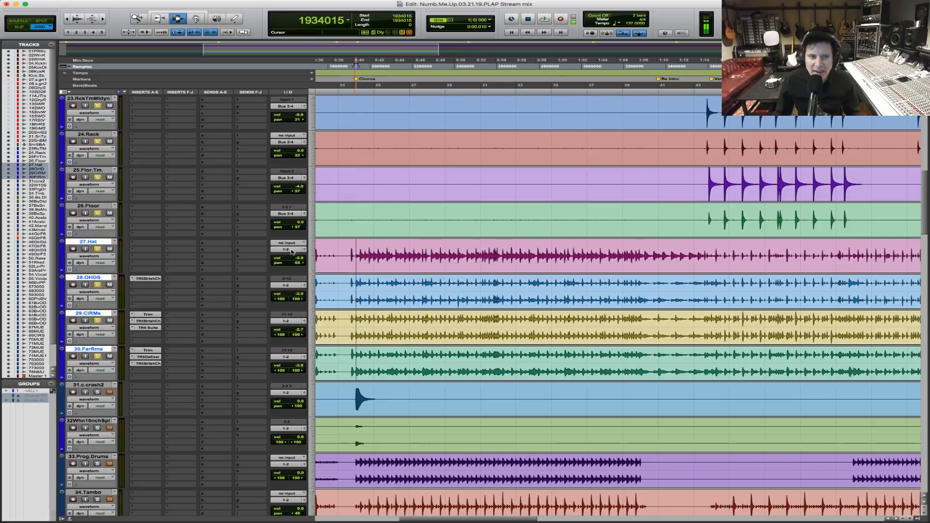
pyautogui.click(292, 251)
pyautogui.moveTo(291, 256)
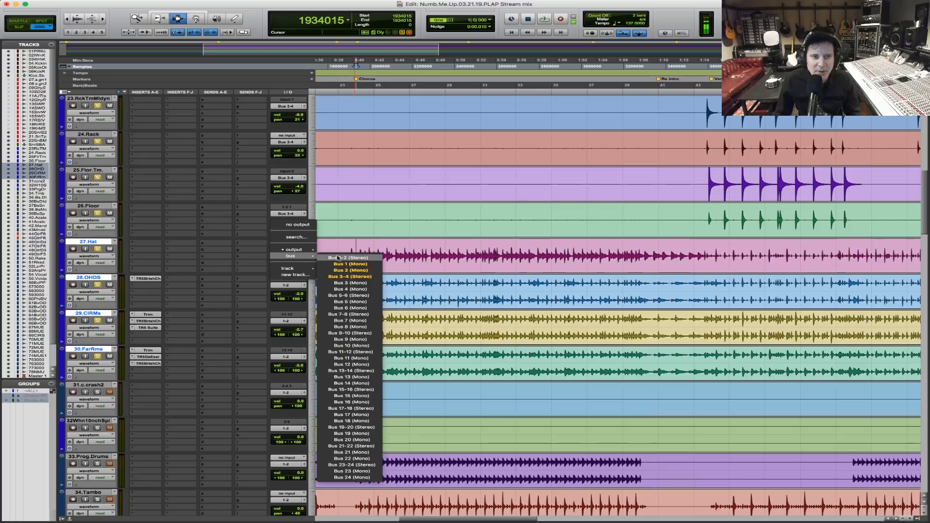
pyautogui.keyDown('alt'); pyautogui.keyDown('shift'); pyautogui.click(368, 279); pyautogui.keyUp('shift'); pyautogui.keyUp('alt')
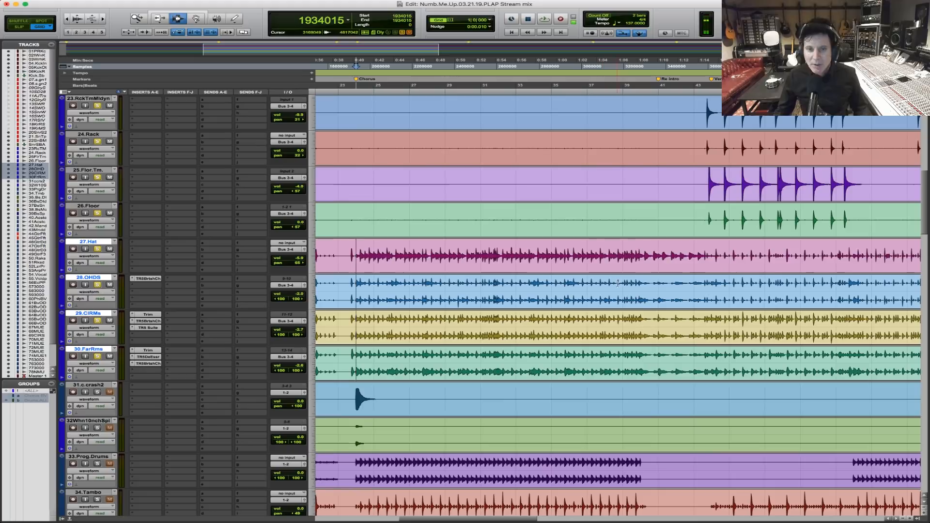
# Create one stereo Aux Input track below 30.FarRms and make it solo safe.
pyautogui.keyDown('shift'); pyautogui.click(641, 255); pyautogui.keyUp('shift')
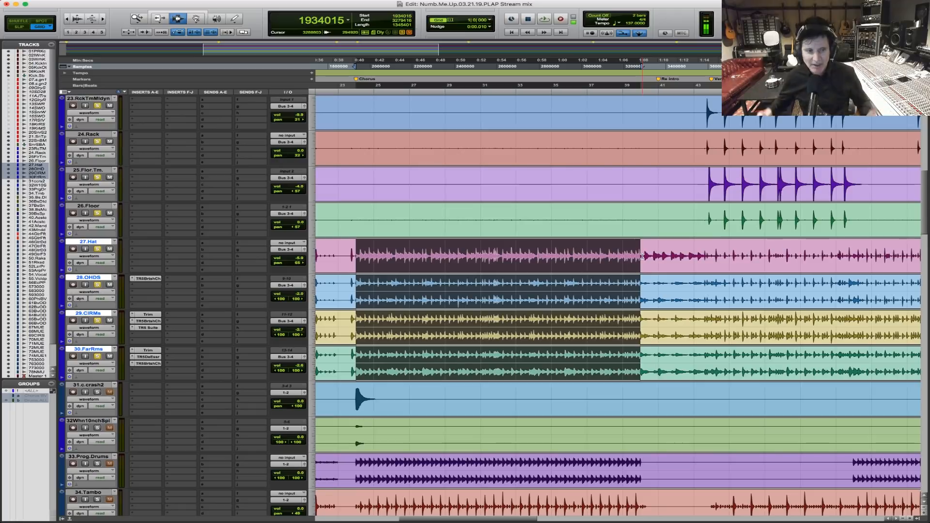
pyautogui.press('shift+super+n')
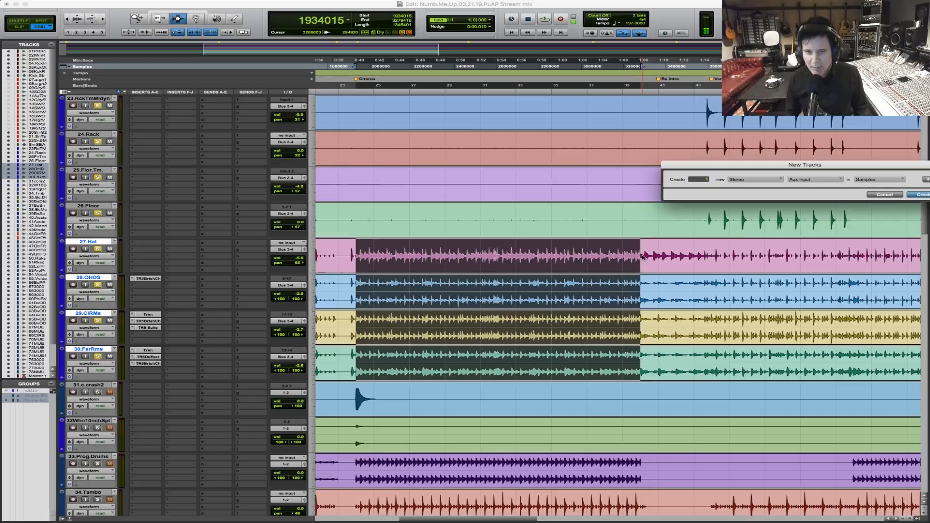
pyautogui.press('Return')
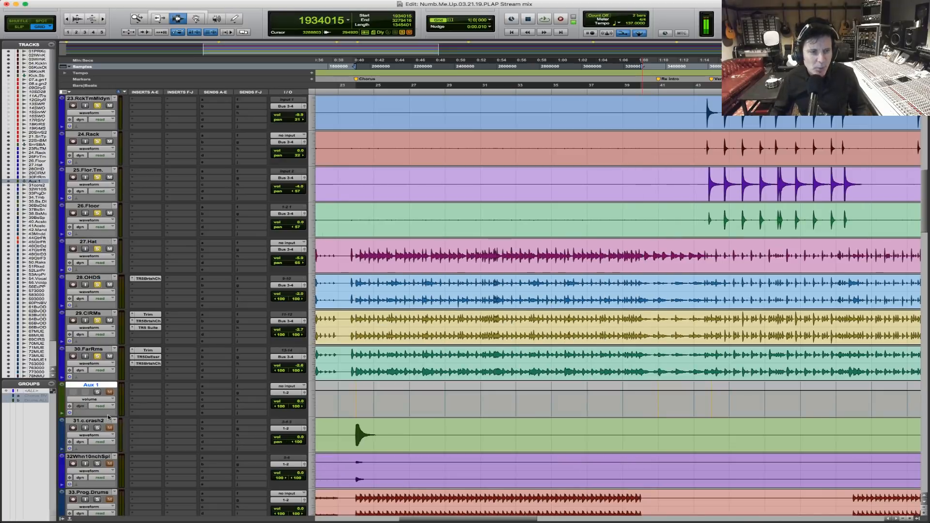
pyautogui.click(97, 393)
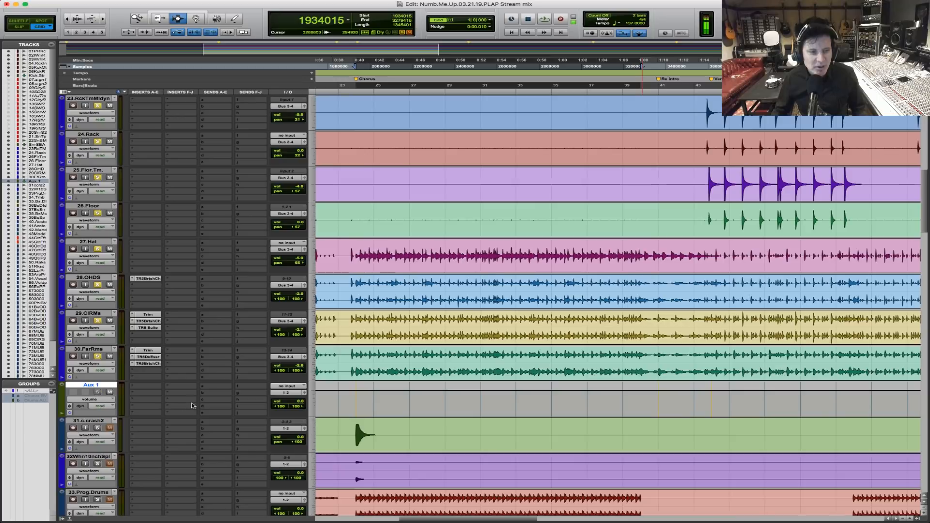
# Set the new aux track's input to Bus 3-4 (Stereo) and rename the track Drum.Sub.
pyautogui.click(290, 386)
pyautogui.moveTo(290, 393)
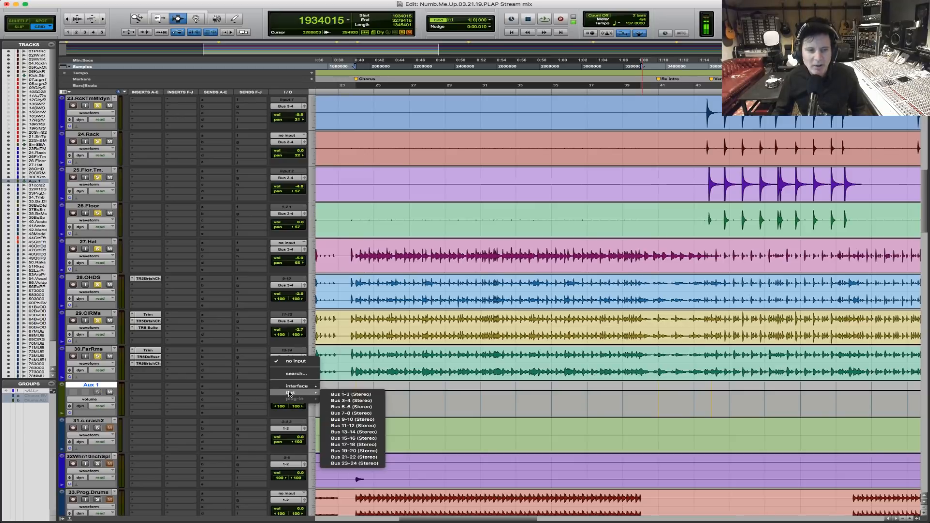
pyautogui.click(356, 400)
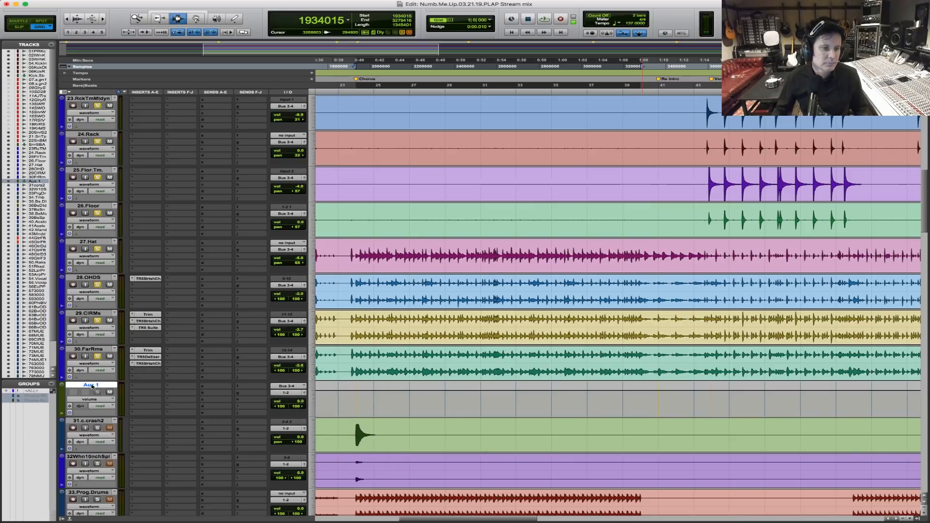
pyautogui.doubleClick(91, 386)
pyautogui.write('Drum.Sub')
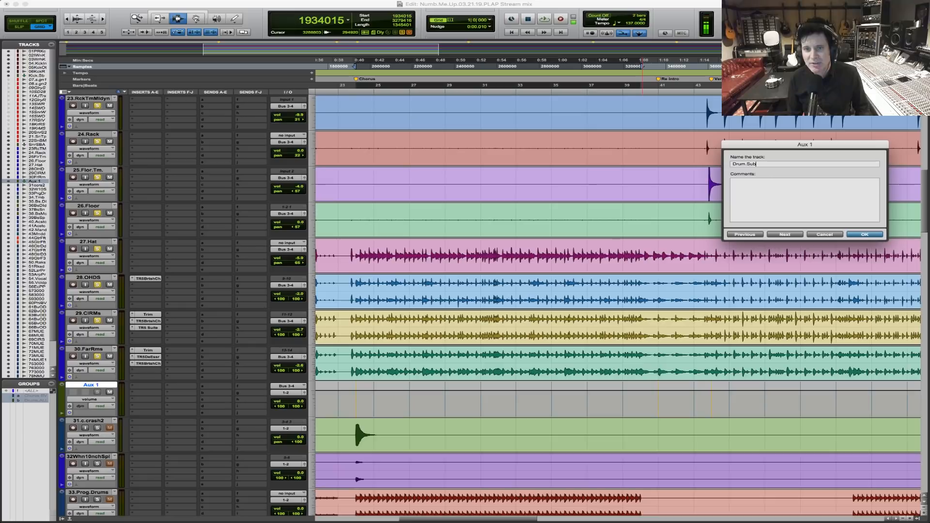
pyautogui.press('Return')
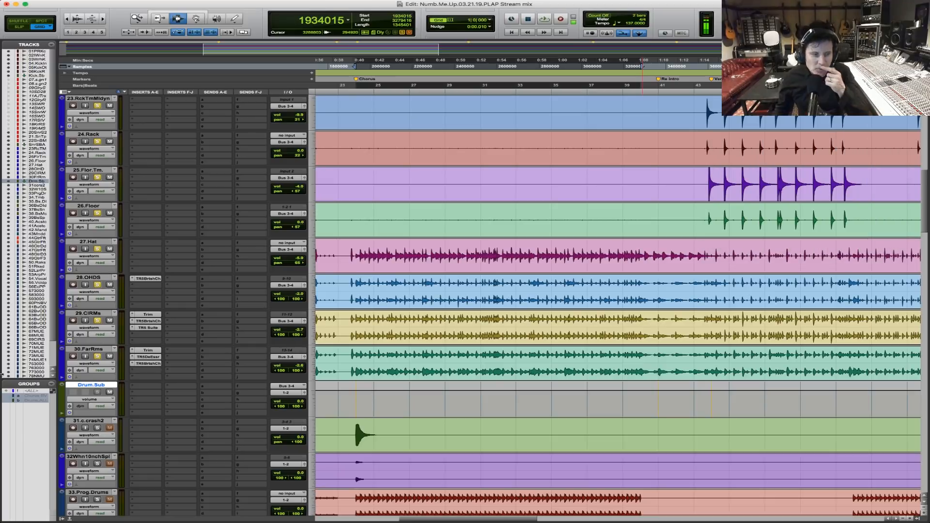
# Insert the IK Multimedia TR5 Suite (stereo) multichannel plug-in in the first insert slot of Drum.Sub.
pyautogui.click(144, 389)
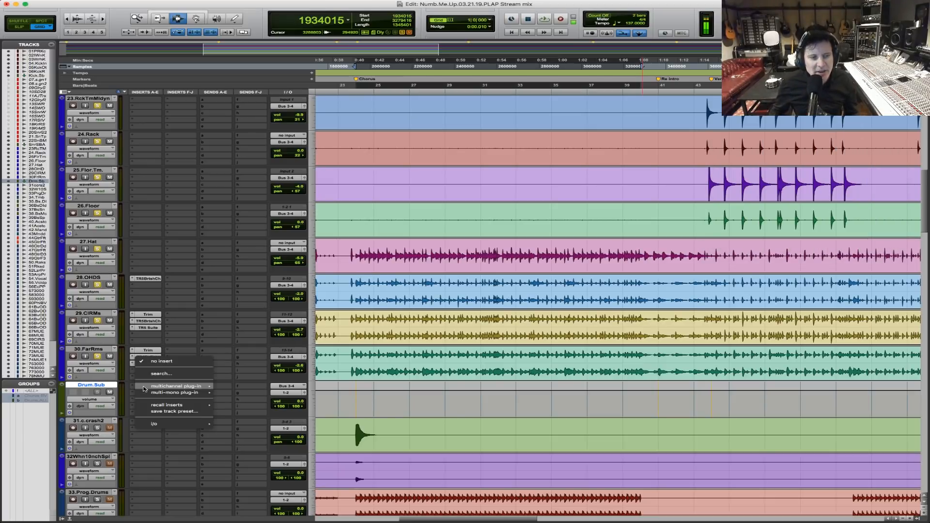
pyautogui.moveTo(144, 389)
pyautogui.moveTo(284, 370)
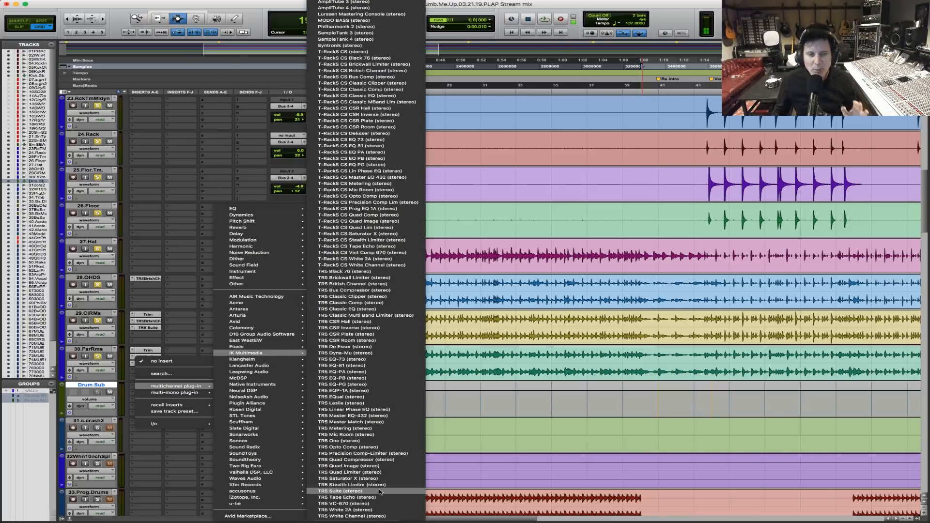
pyautogui.click(394, 492)
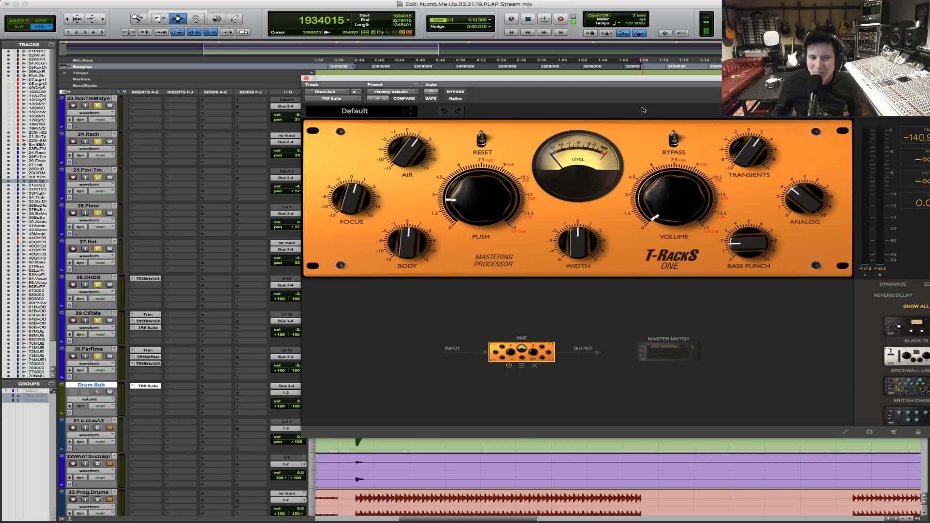
# Move the plug-in window clear of the Drum.Sub track and select the track's range from sample 1934015 to 3363504.
pyautogui.moveTo(654, 82); pyautogui.dragTo(514, 13)
pyautogui.moveTo(355, 396); pyautogui.dragTo(652, 406)
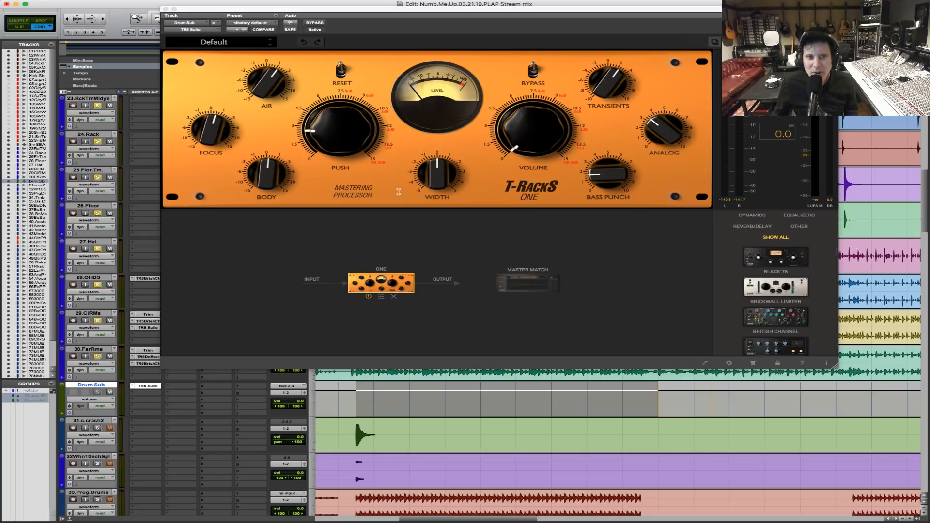
pyautogui.moveTo(443, 177)
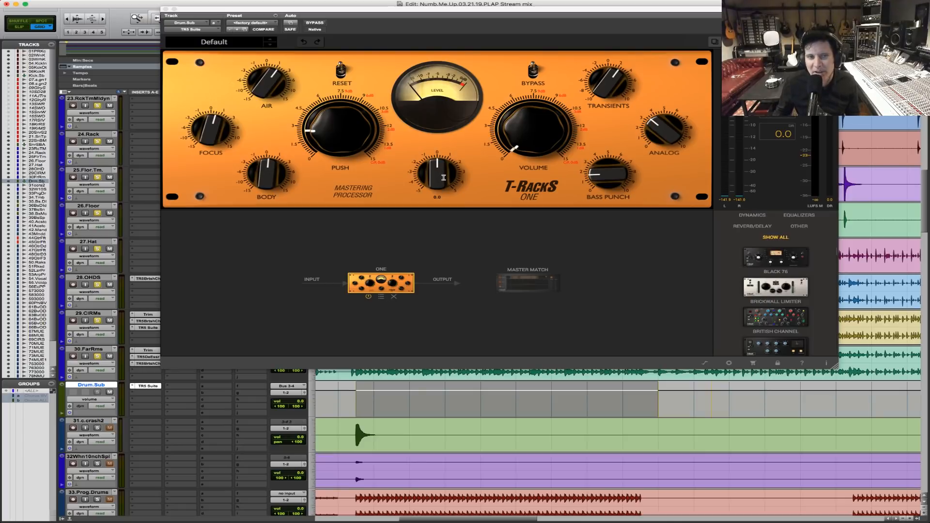
pyautogui.moveTo(516, 144)
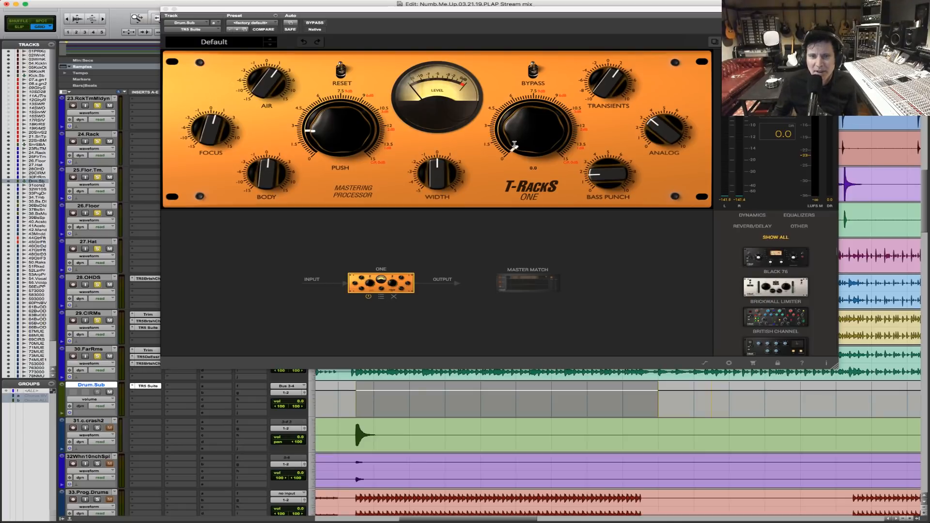
# Play the selected drum passage and compare it with TR5 Suite bypassed and active on Drum.Sub.
pyautogui.press('space')
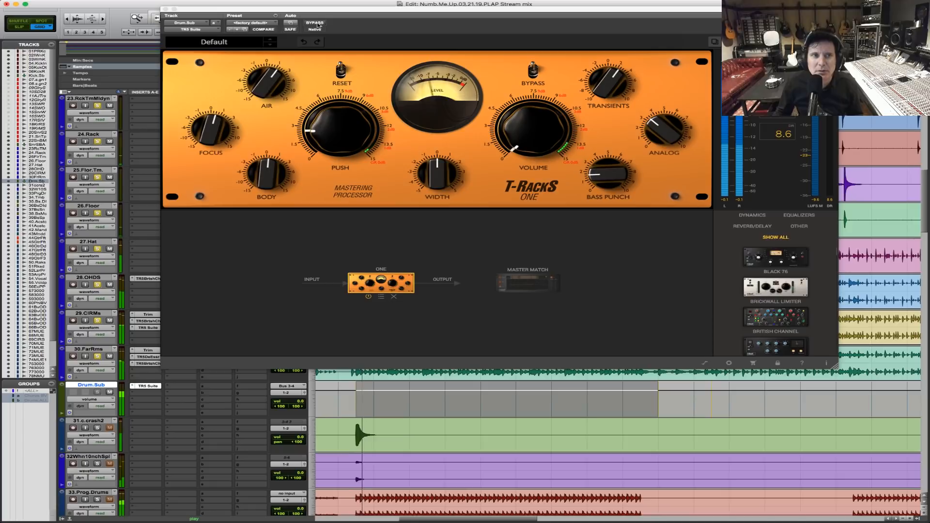
pyautogui.click(315, 23)
pyautogui.click(315, 22)
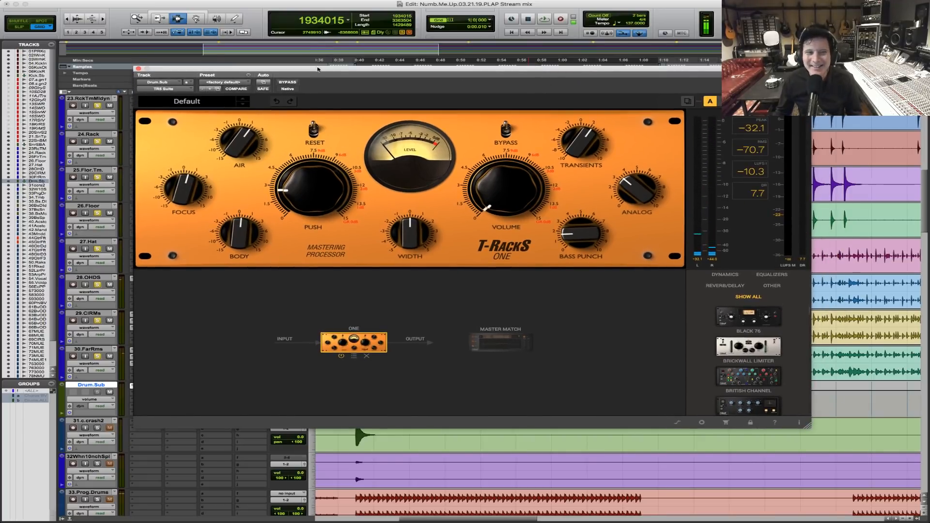
pyautogui.press('space')
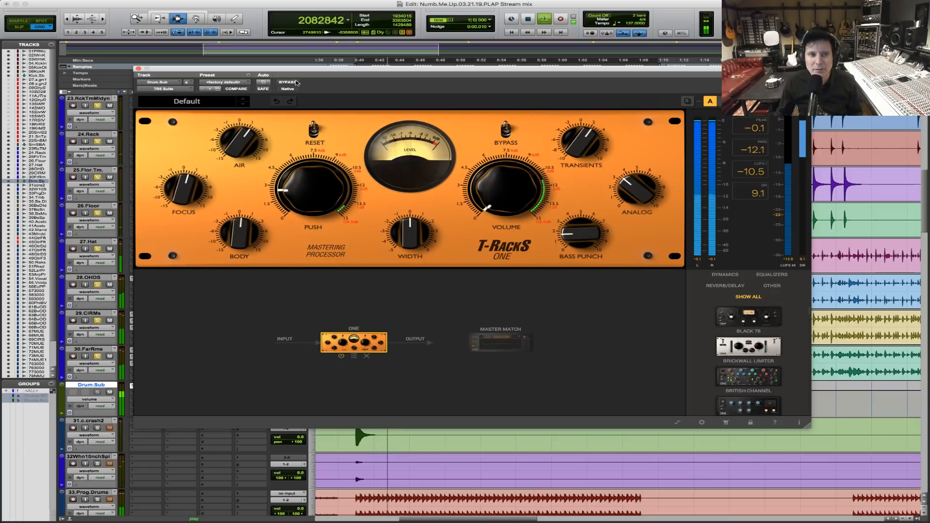
pyautogui.press('space')
pyautogui.click(294, 83)
pyautogui.press('space')
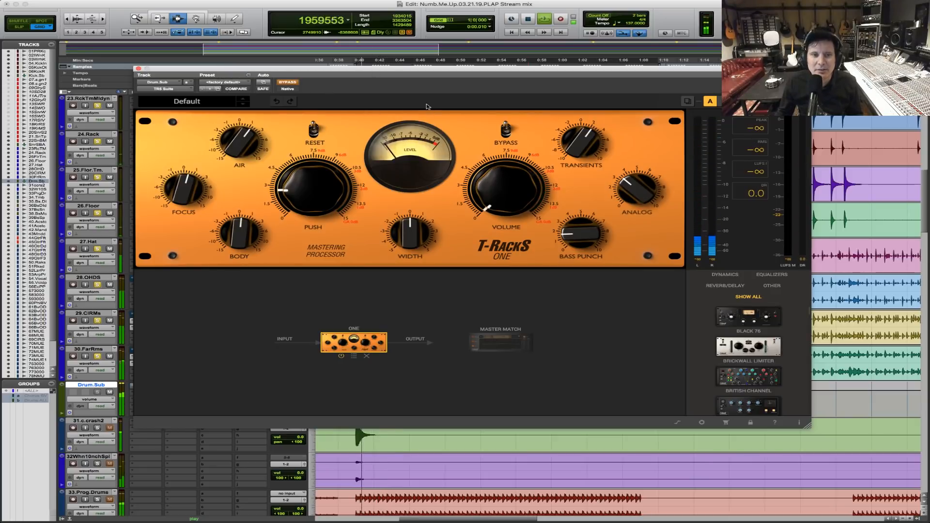
pyautogui.click(291, 83)
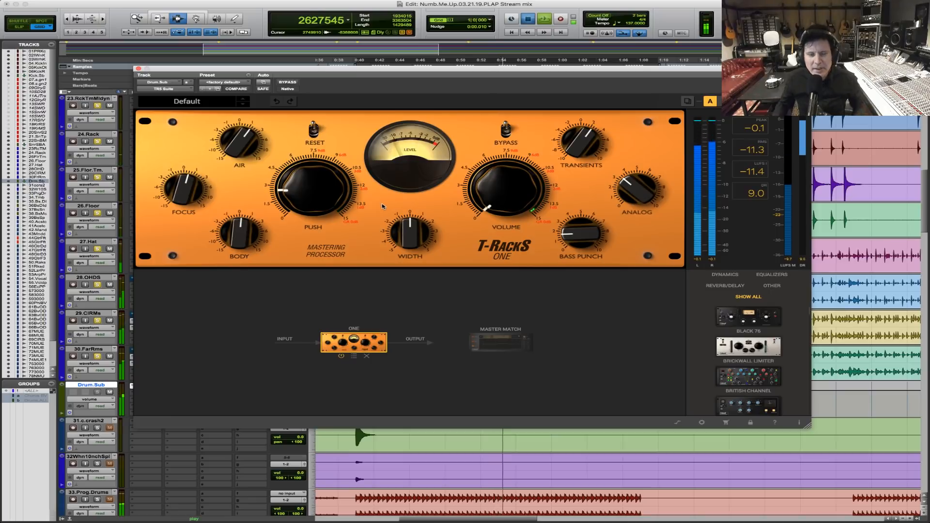
pyautogui.press('space')
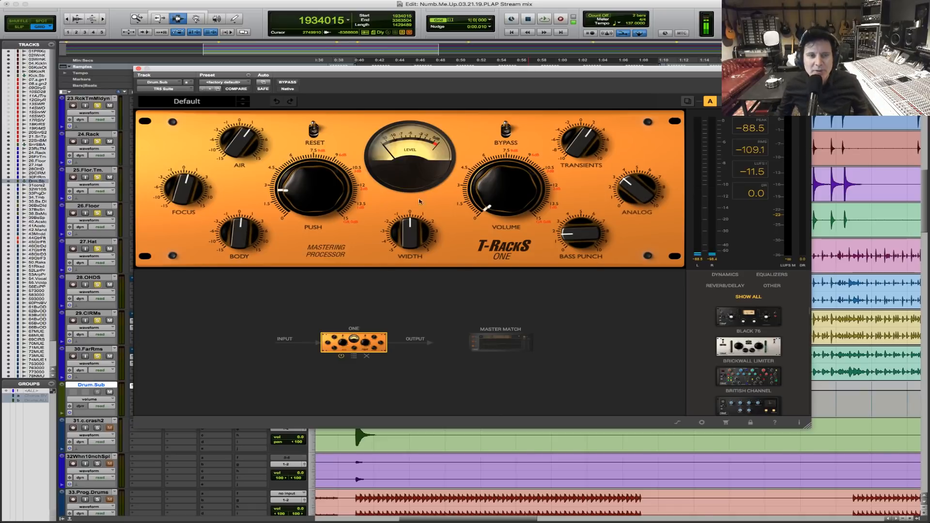
# Play the drum passage repeatedly and examine how the T-RackS One level meter reacts.
pyautogui.press('space')
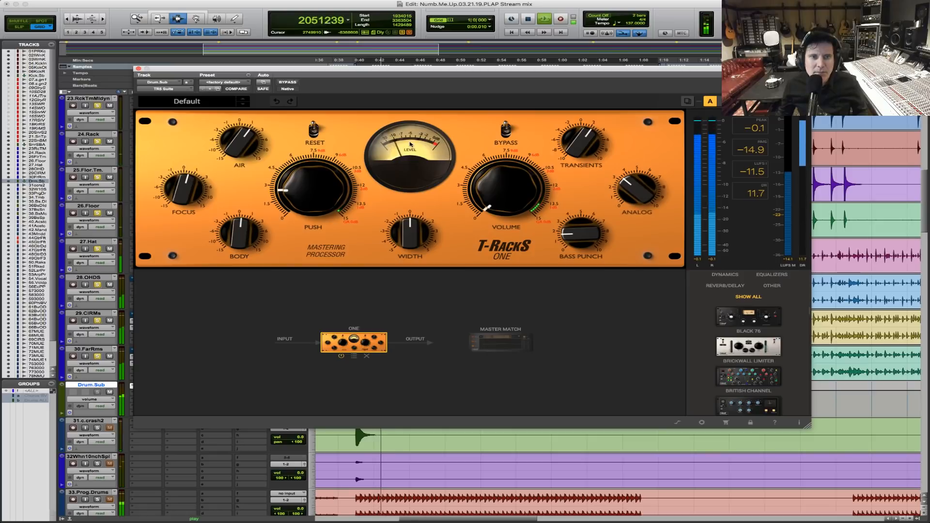
pyautogui.press('space')
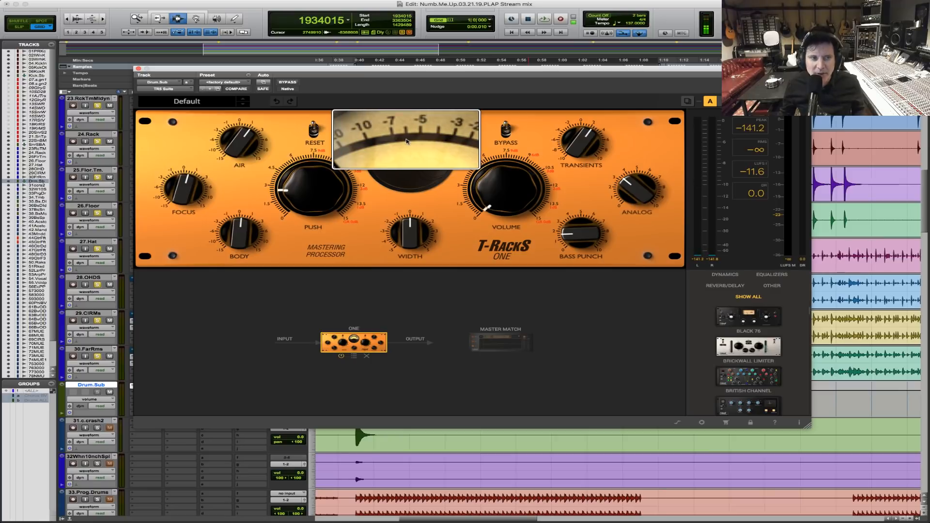
pyautogui.press('space')
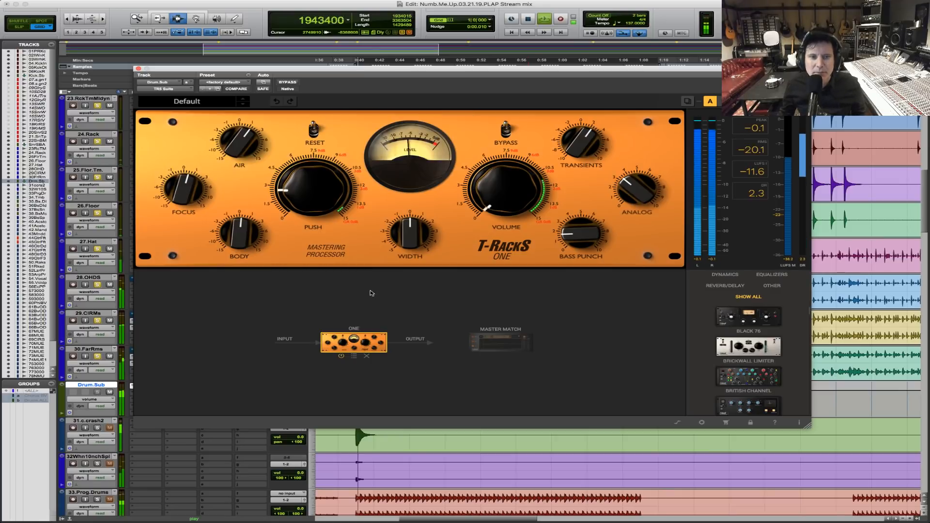
pyautogui.moveTo(410, 143)
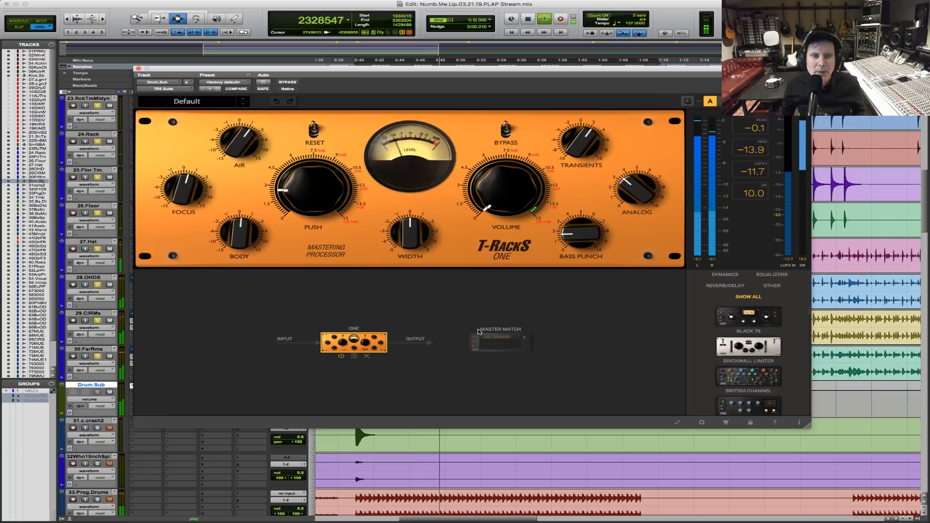
pyautogui.press('space')
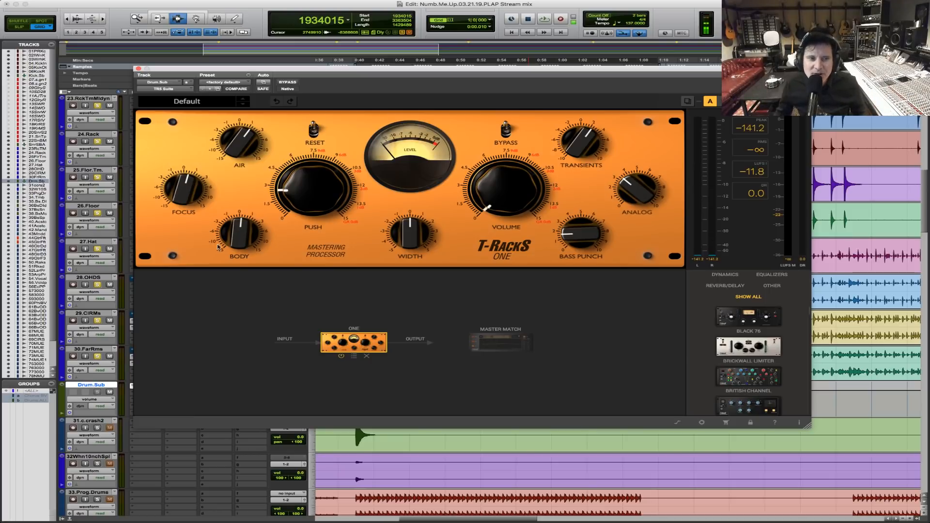
# While the drums play, raise T-RackS One's Body to 1.8 and Bass Punch to about 3.9.
pyautogui.press('space')
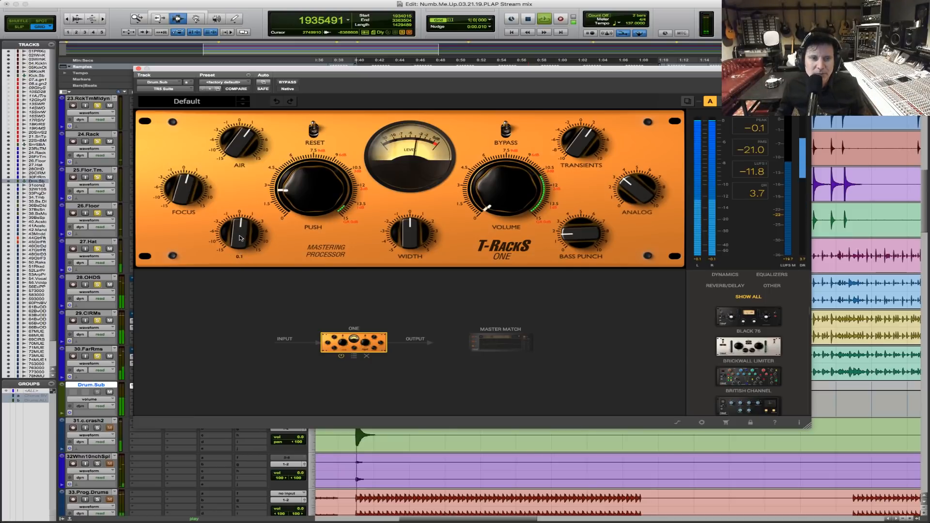
pyautogui.moveTo(243, 237)
pyautogui.mouseDown()
pyautogui.moveTo(251, 213)
pyautogui.moveTo(242, 270)
pyautogui.moveTo(255, 231)
pyautogui.mouseUp()
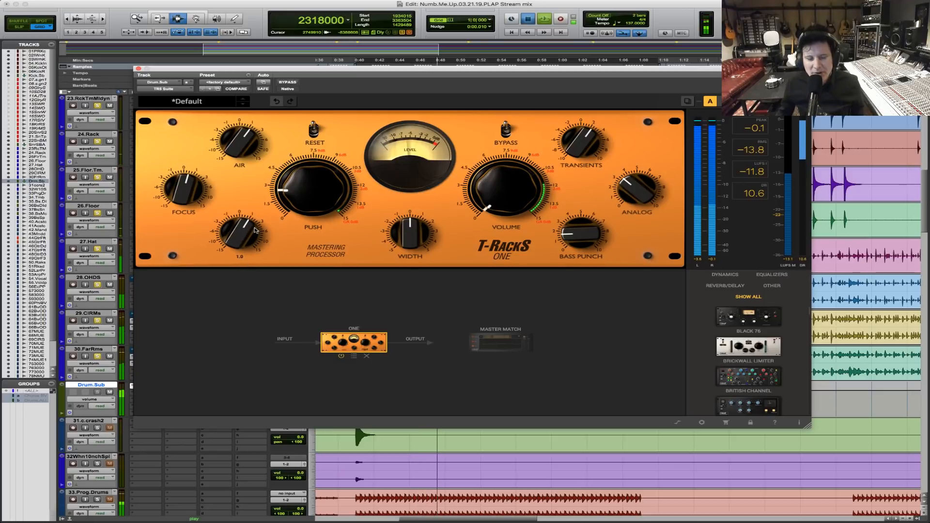
pyautogui.press('space')
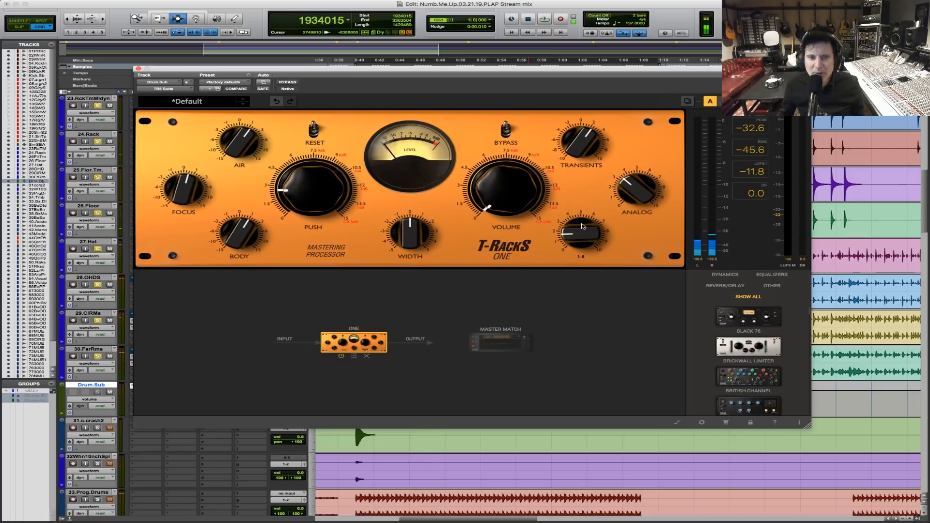
pyautogui.press('space')
pyautogui.moveTo(577, 239)
pyautogui.mouseDown()
pyautogui.moveTo(583, 200)
pyautogui.moveTo(579, 221)
pyautogui.mouseUp()
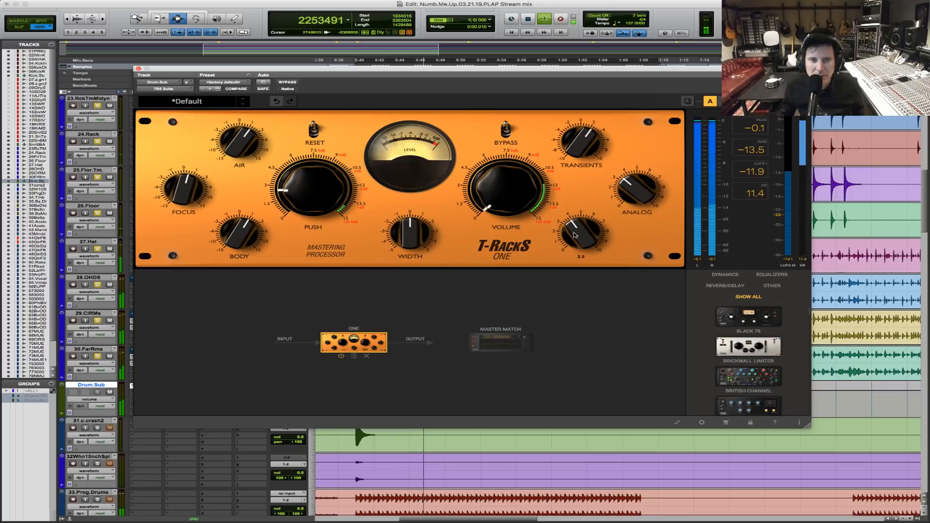
pyautogui.press('space')
# Raise Transients to 6.7, audition it on the drums, and back it off slightly during playback.
pyautogui.moveTo(585, 144); pyautogui.dragTo(583, 122)
pyautogui.press('space')
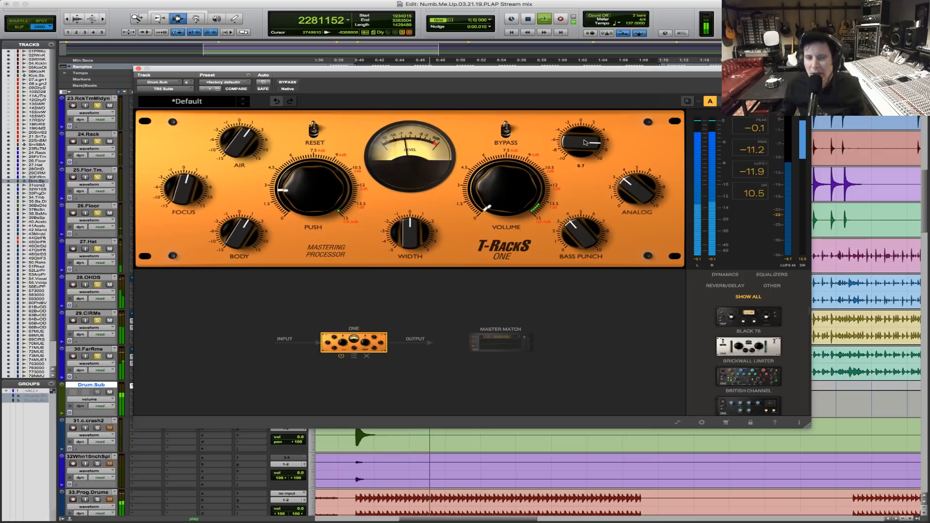
pyautogui.press('space')
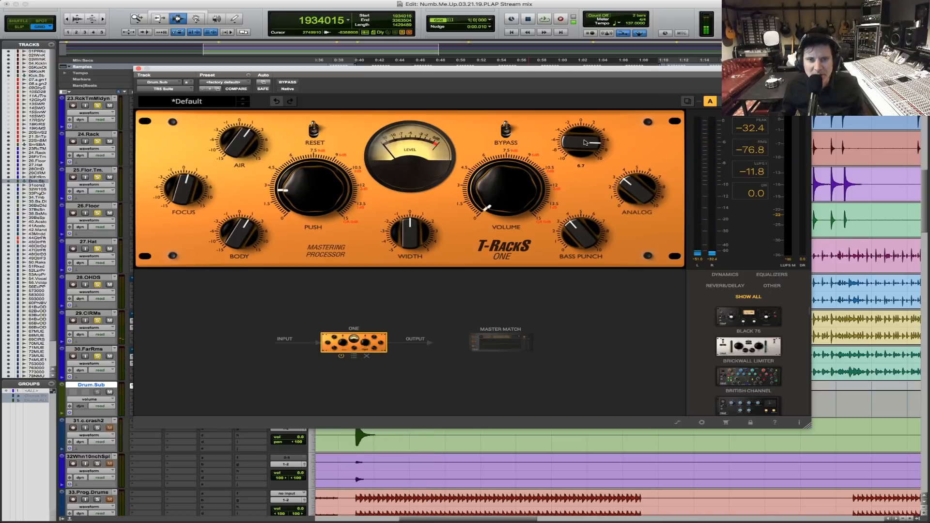
pyautogui.press('space')
pyautogui.moveTo(568, 148); pyautogui.dragTo(566, 163)
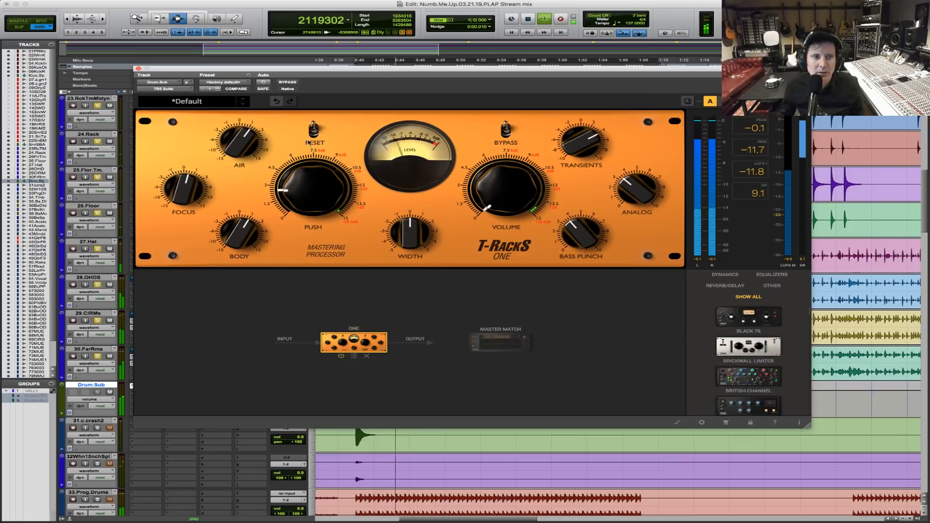
# Boost Air on the playing drums and fine-tune Bass Punch to 4.0.
pyautogui.moveTo(234, 142)
pyautogui.mouseDown()
pyautogui.moveTo(243, 123)
pyautogui.moveTo(243, 131)
pyautogui.mouseUp()
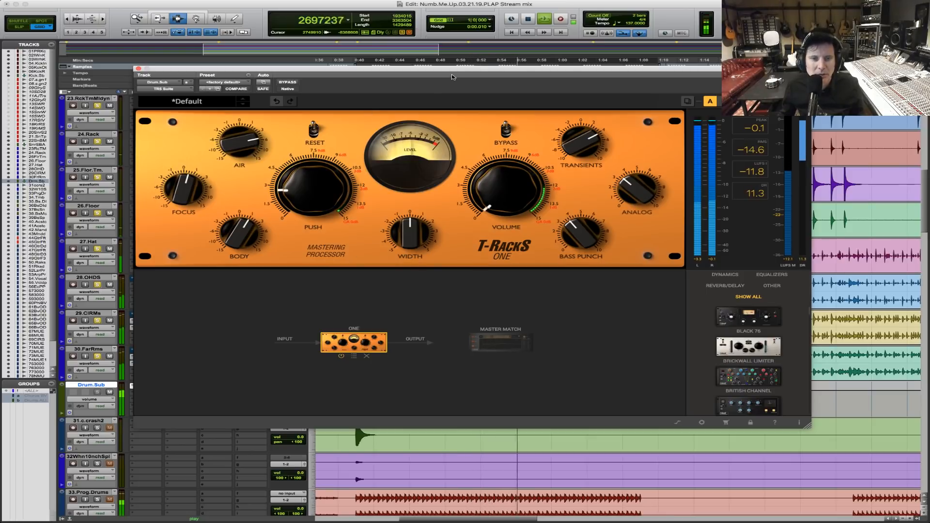
pyautogui.moveTo(586, 236)
pyautogui.mouseDown()
pyautogui.moveTo(581, 183)
pyautogui.moveTo(572, 232)
pyautogui.mouseUp()
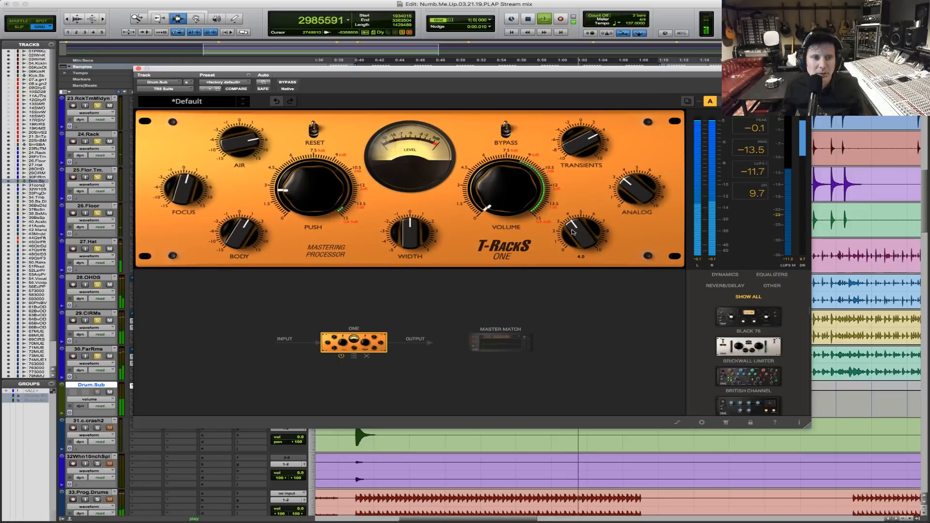
pyautogui.press('space')
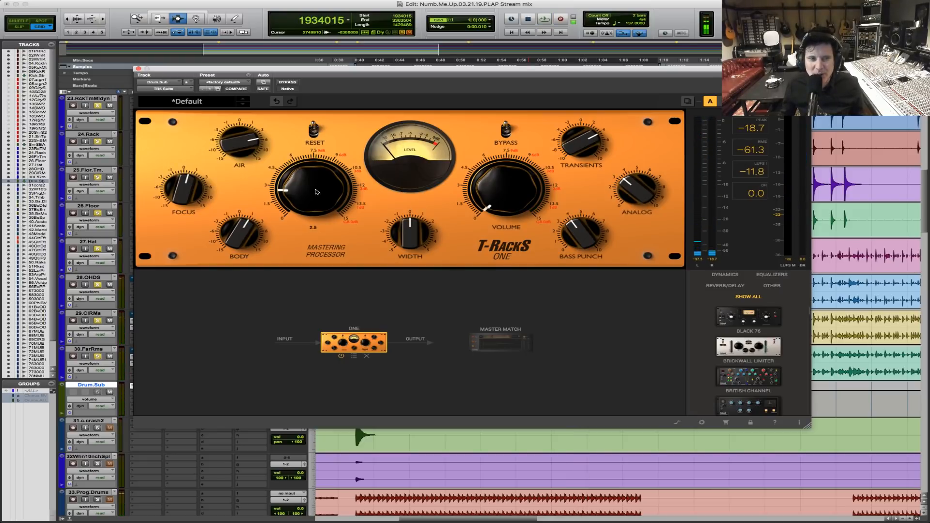
# Increase T-RackS One's Push to about 4.5 and replay the drum passage.
pyautogui.press('space')
pyautogui.moveTo(314, 193); pyautogui.dragTo(294, 219)
pyautogui.press('space')
# Try raising Focus to 5.4 while the drum passage plays.
pyautogui.press('space')
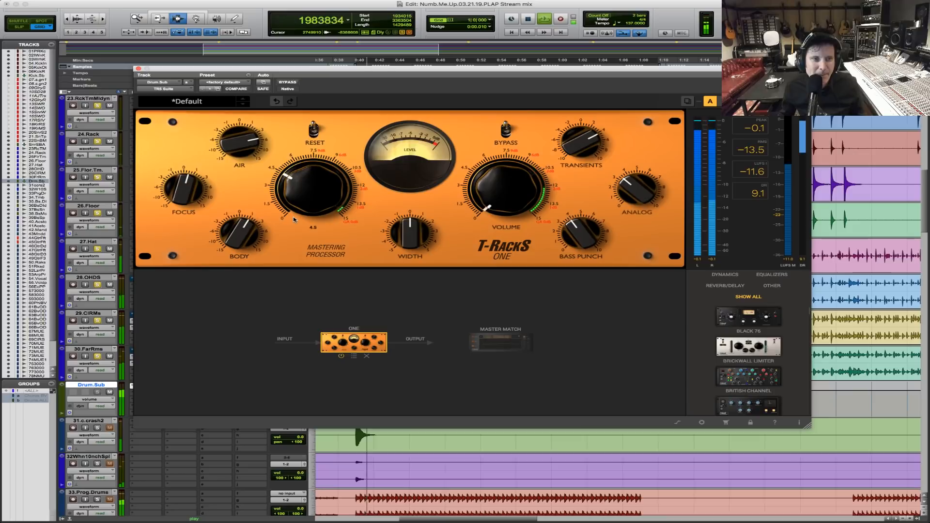
pyautogui.moveTo(184, 188)
pyautogui.press('space')
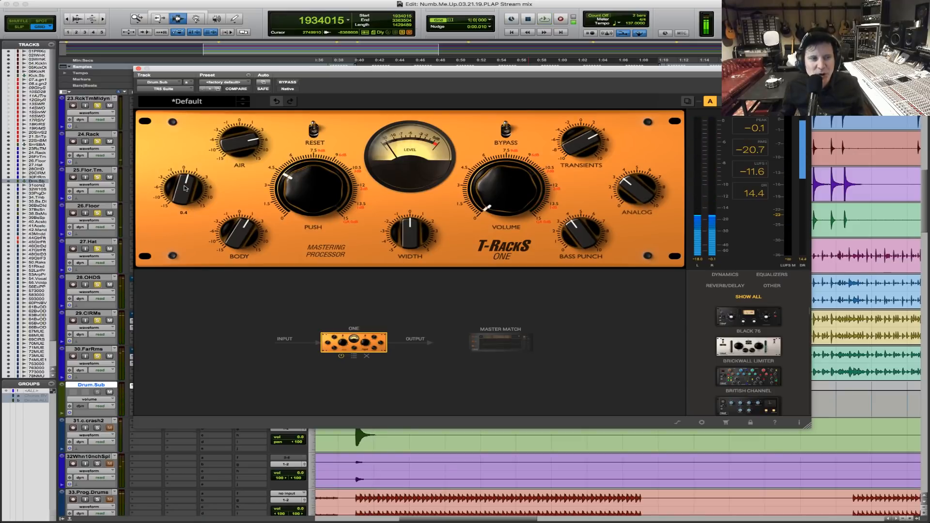
pyautogui.press('space')
pyautogui.moveTo(184, 188); pyautogui.dragTo(193, 166)
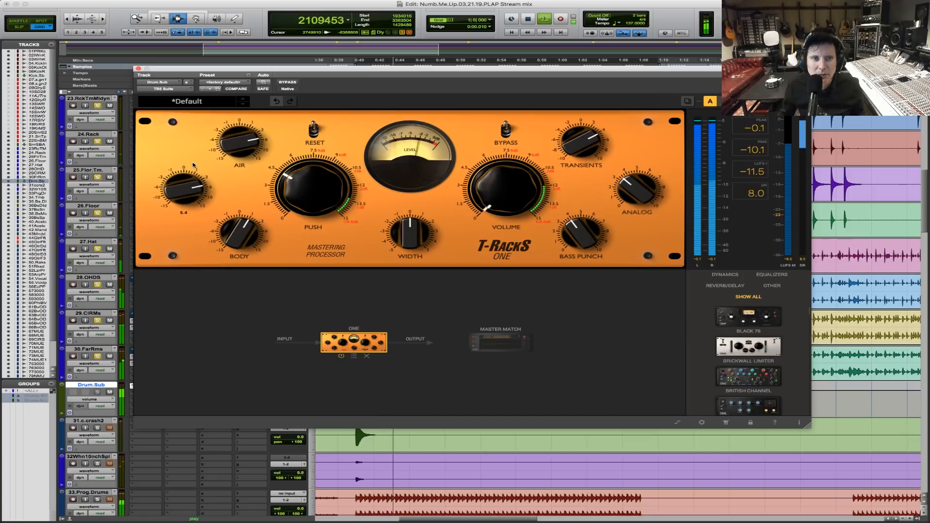
pyautogui.press('space')
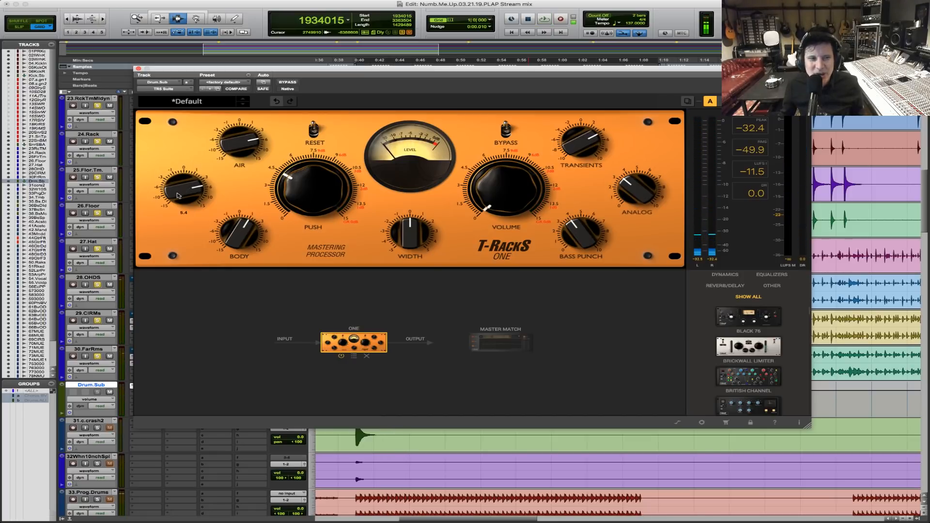
# Replay the drums and bring Focus down to 2.1.
pyautogui.press('space')
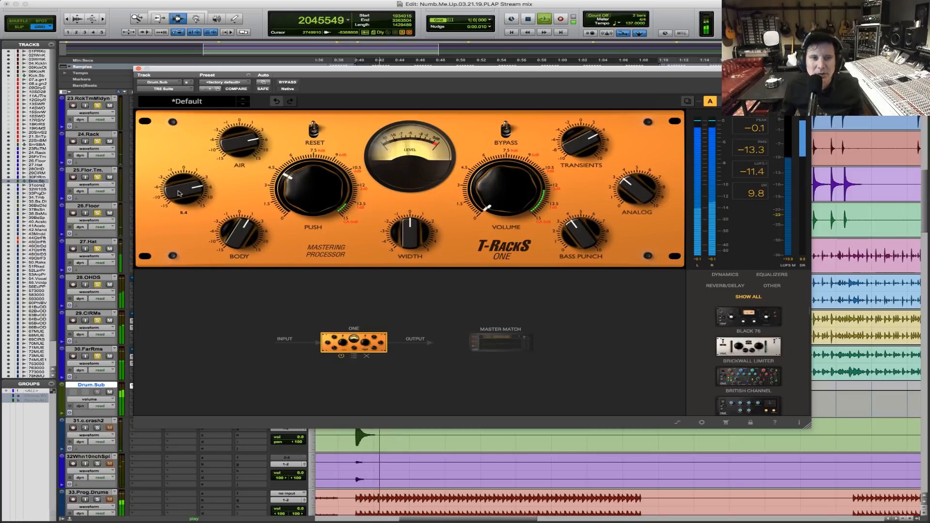
pyautogui.scroll(-7, 182, 194)
pyautogui.press('space')
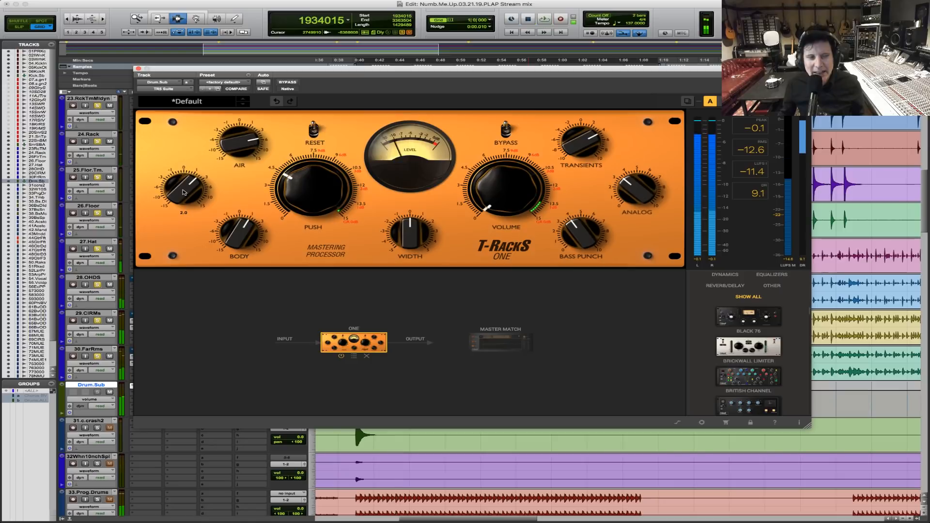
pyautogui.scroll(1, 183, 195)
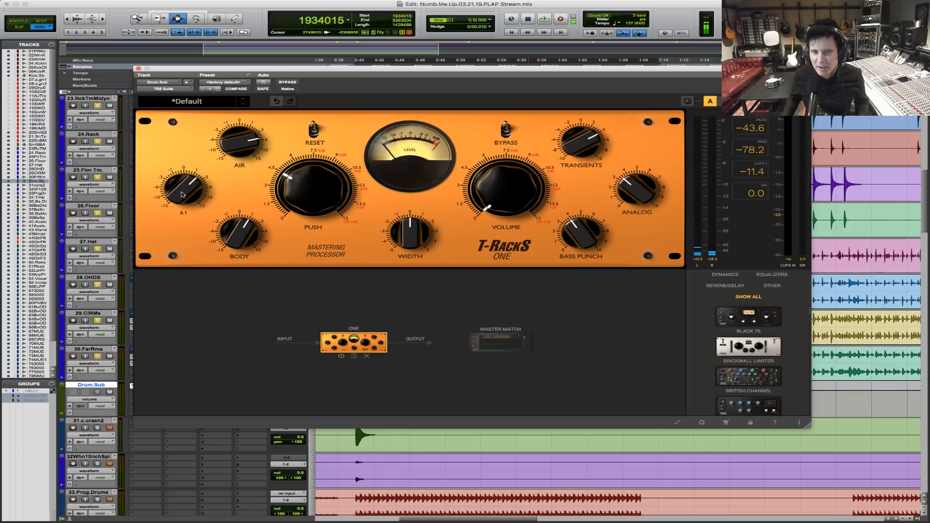
# Play the drums and compare the bypassed T-RackS One module with its processed sound.
pyautogui.press('space')
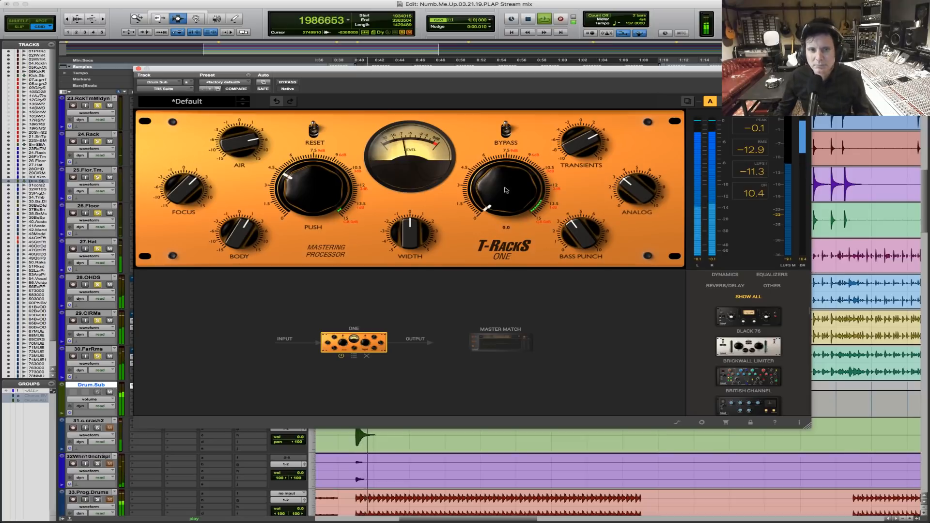
pyautogui.click(508, 134)
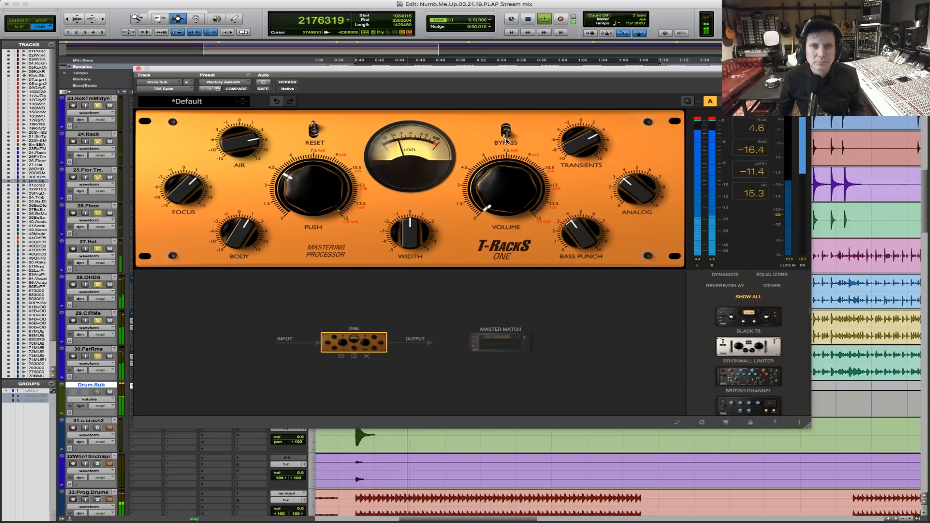
pyautogui.click(506, 140)
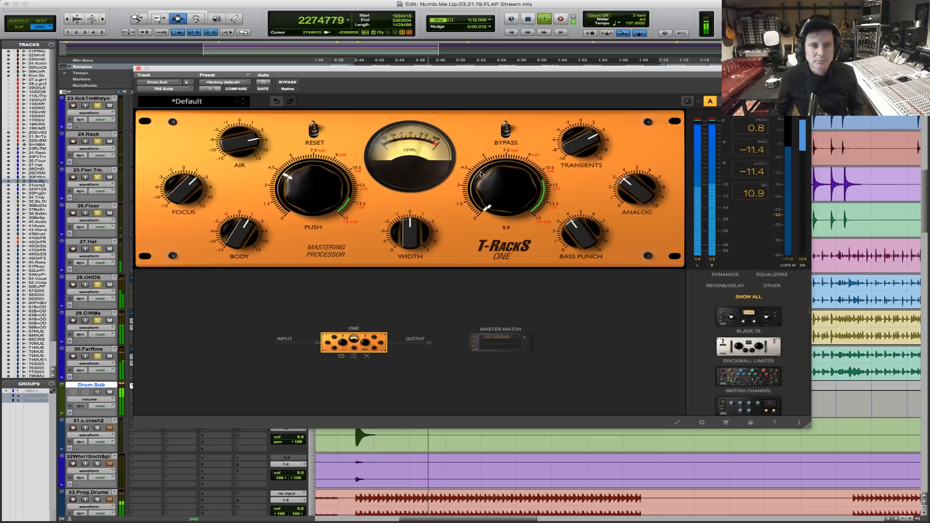
# Replace the One module in the Drum.Sub T-RackS chain with a British Channel module.
pyautogui.scroll(-3, 753, 374)
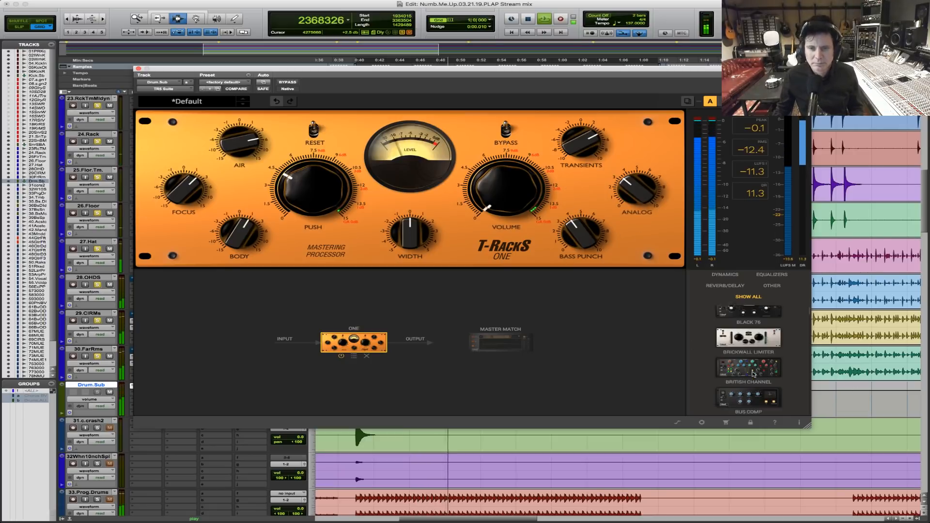
pyautogui.scroll(-1, 753, 374)
pyautogui.scroll(4, 748, 368)
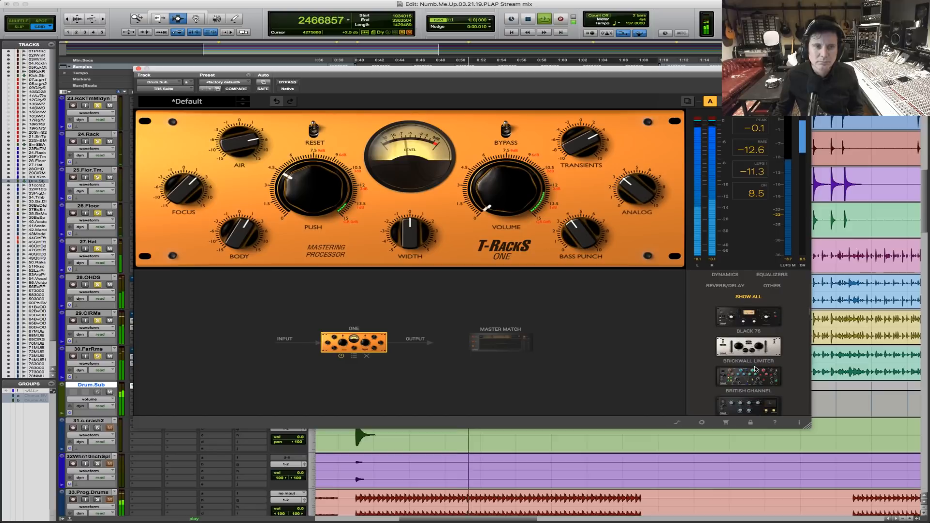
pyautogui.press('space')
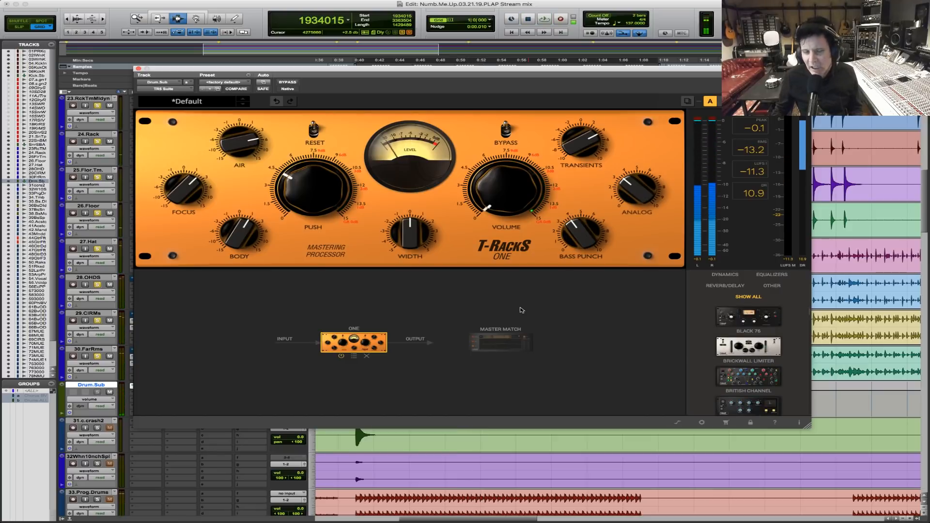
pyautogui.moveTo(765, 372); pyautogui.dragTo(340, 352)
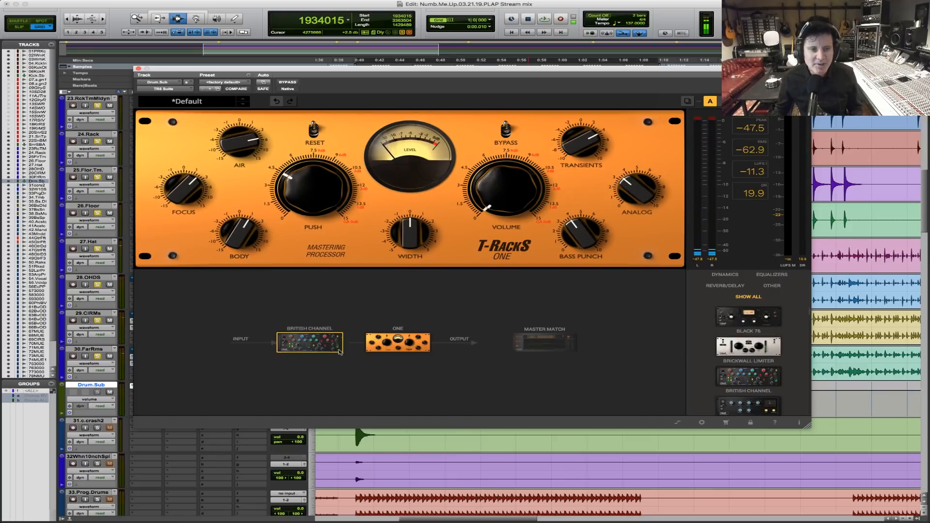
pyautogui.click(412, 358)
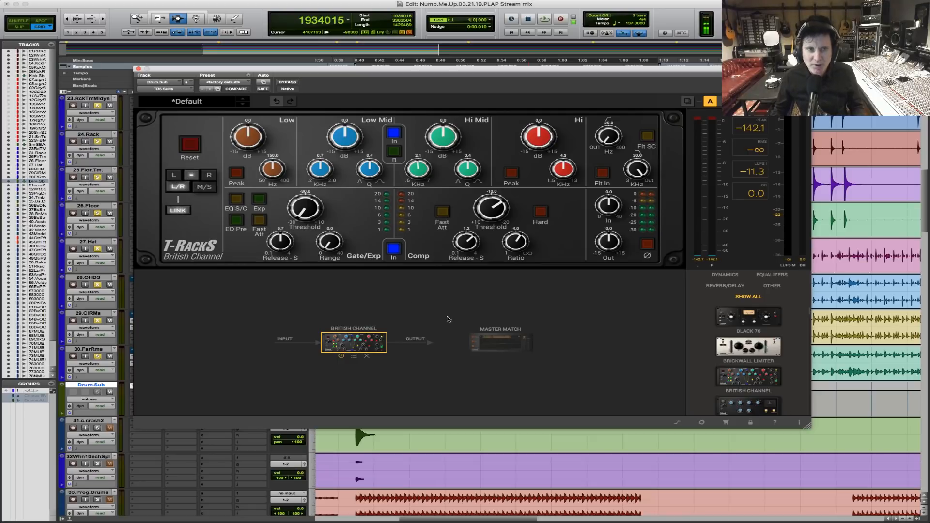
# Add a Classic Comp module after British Channel in the Drum.Sub chain.
pyautogui.scroll(-2, 722, 370)
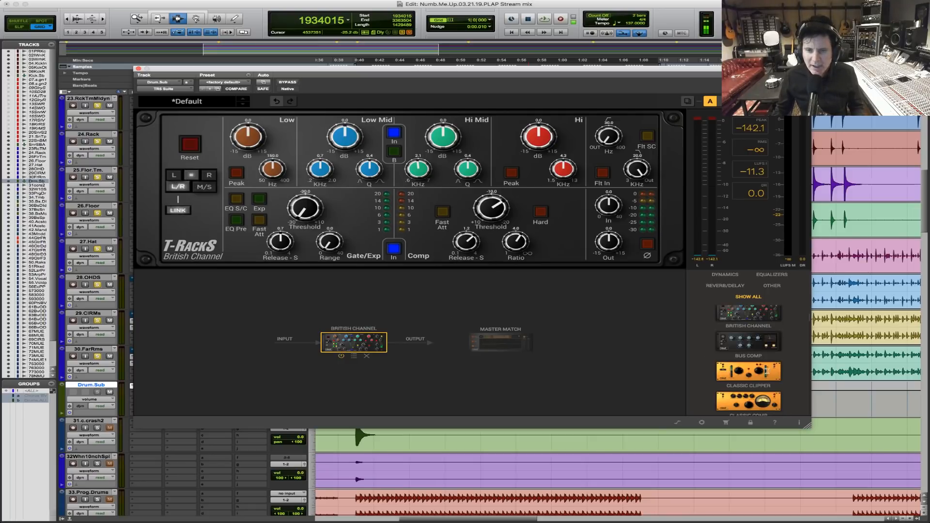
pyautogui.scroll(-1, 764, 386)
pyautogui.moveTo(748, 391); pyautogui.dragTo(430, 341)
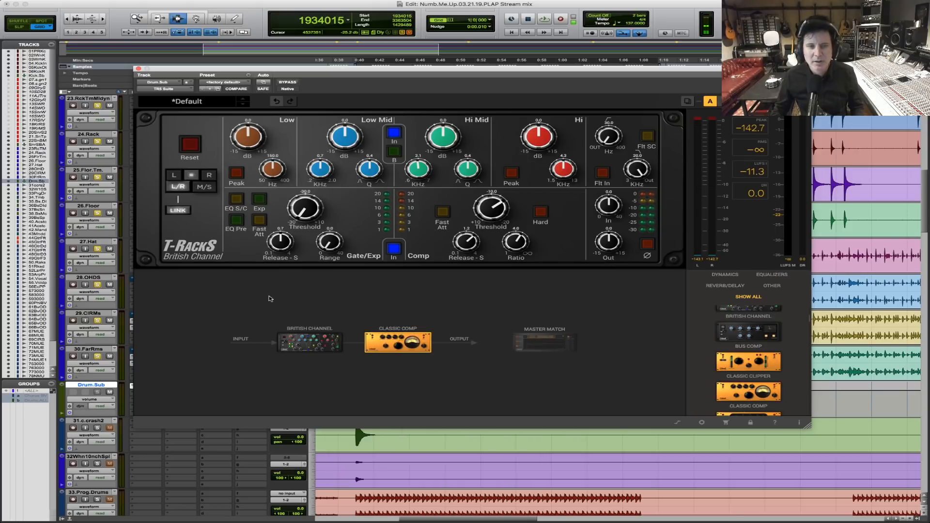
# With the drums playing, enable British Channel's filters, lower its input to -4.5 and its compressor threshold to about -13.
pyautogui.click(305, 339)
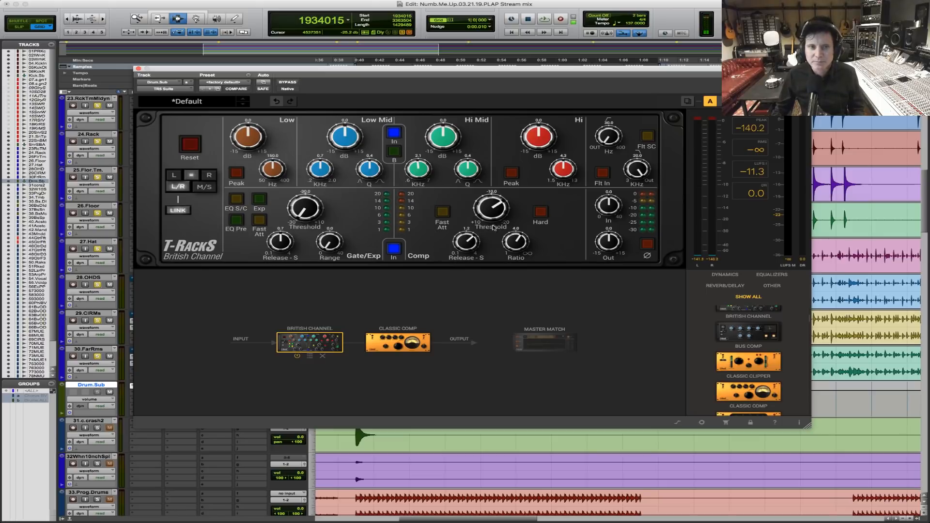
pyautogui.press('space')
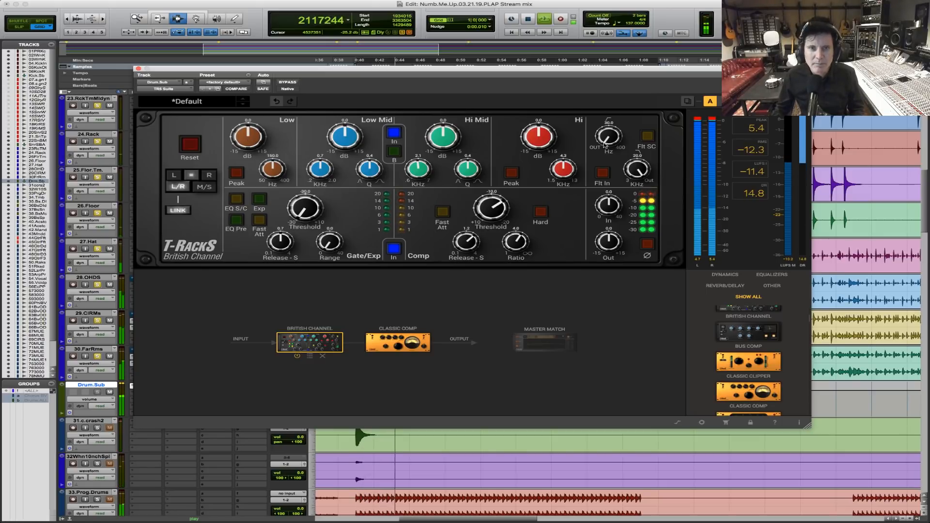
pyautogui.click(602, 173)
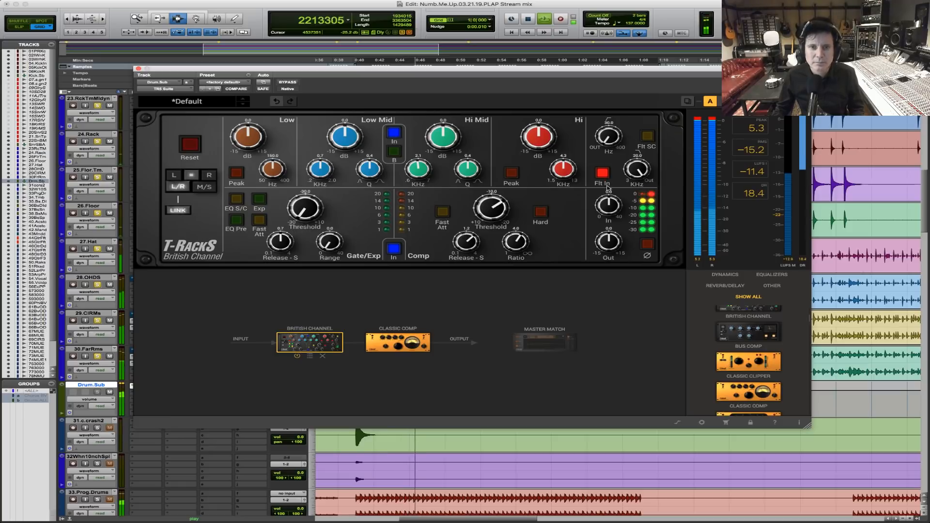
pyautogui.scroll(-2, 606, 206)
pyautogui.moveTo(604, 217); pyautogui.dragTo(604, 223)
pyautogui.moveTo(495, 207); pyautogui.dragTo(496, 198)
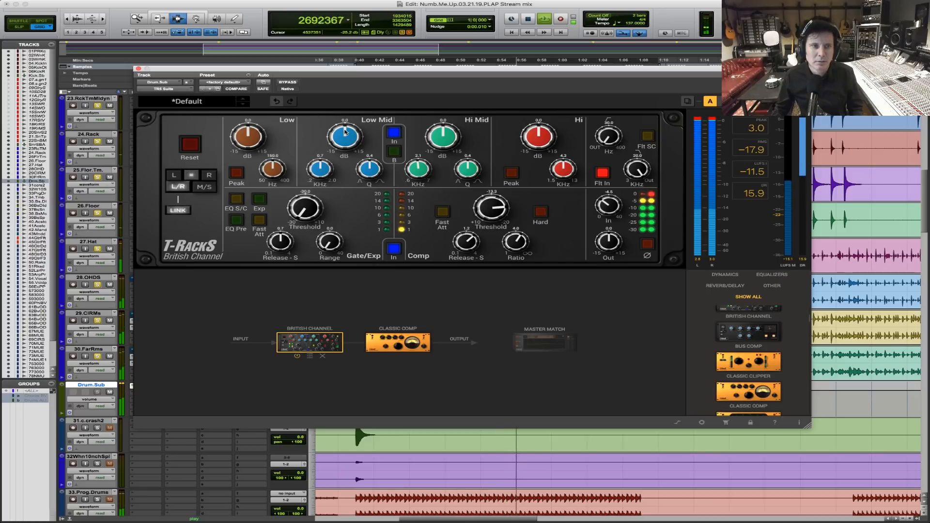
# Try a lower frequency for British Channel's Low band and a fast attack on its compressor during playback.
pyautogui.moveTo(270, 164); pyautogui.dragTo(265, 187)
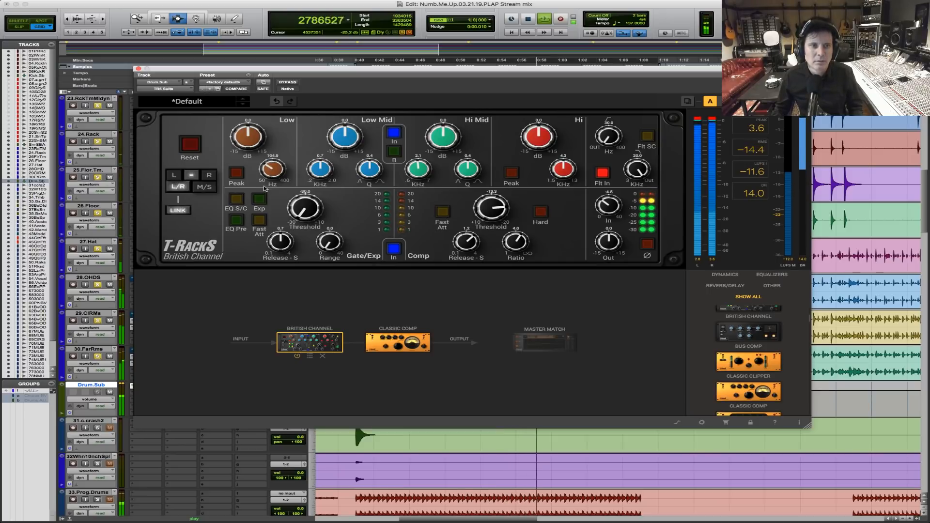
pyautogui.moveTo(267, 199); pyautogui.dragTo(271, 202)
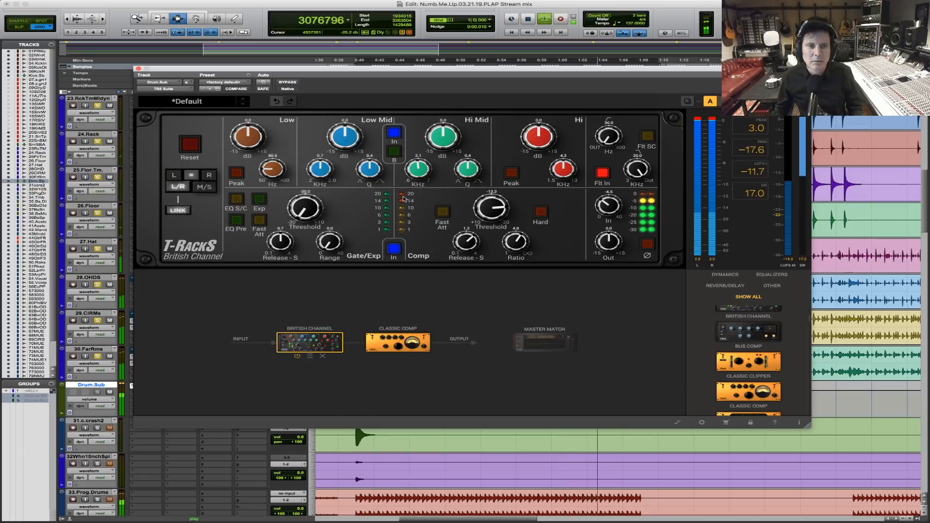
pyautogui.click(442, 212)
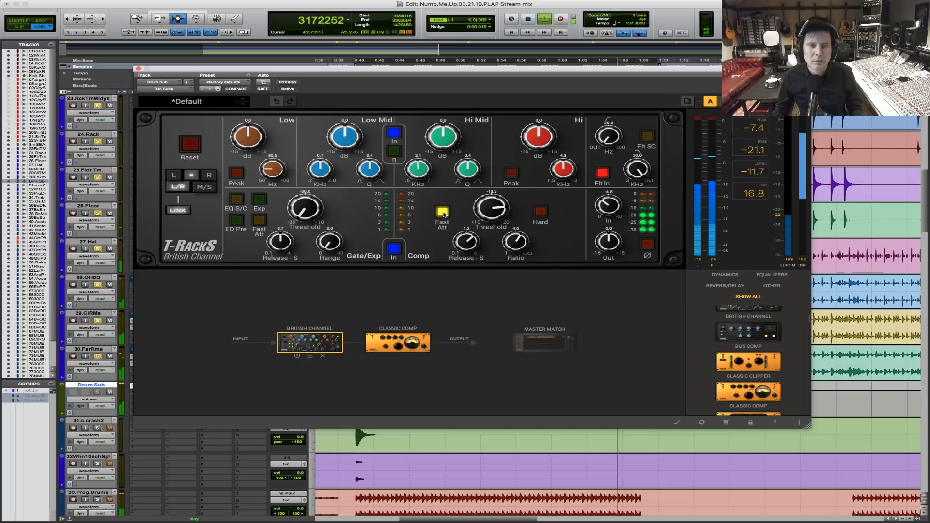
pyautogui.press('space')
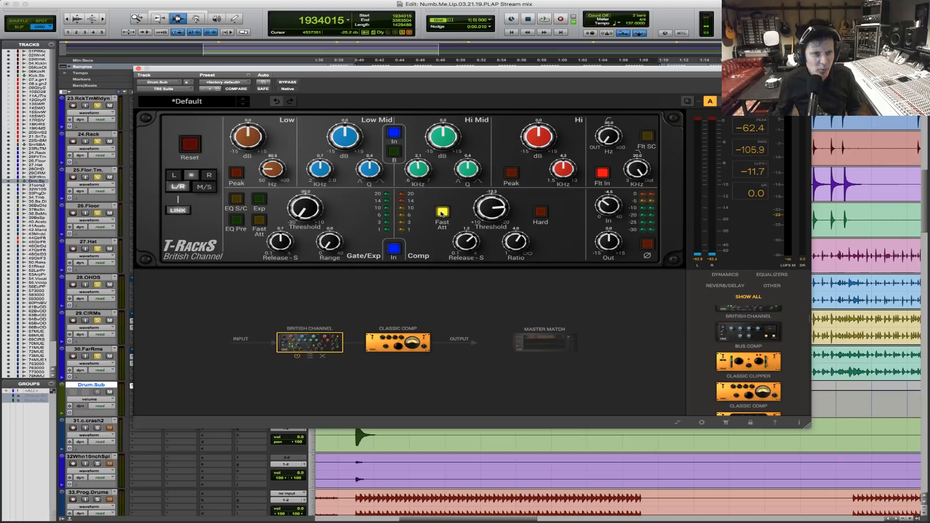
# Replay the drums, boost British Channel's Low band by 1.1 dB at about 58.5 Hz, and cut Low Mid slightly at a lower frequency.
pyautogui.press('space')
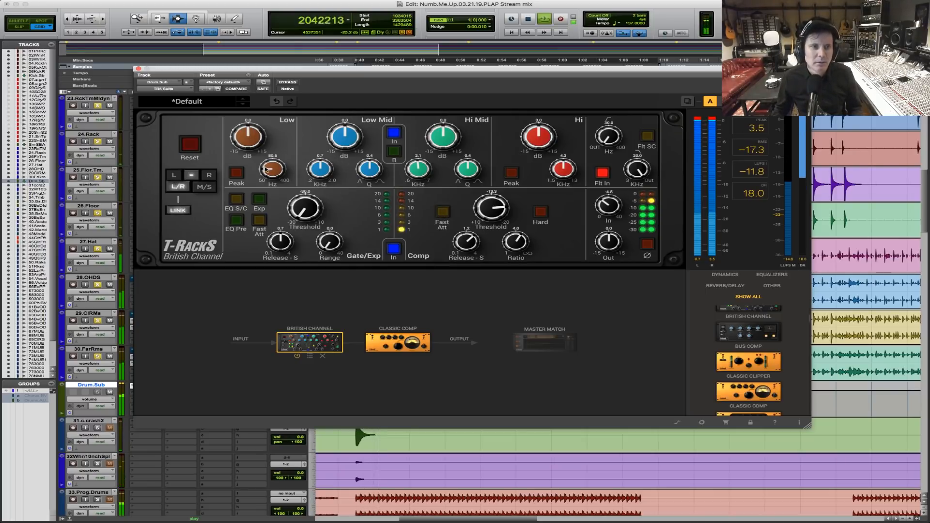
pyautogui.moveTo(266, 171); pyautogui.dragTo(267, 179)
pyautogui.moveTo(246, 142); pyautogui.dragTo(246, 138)
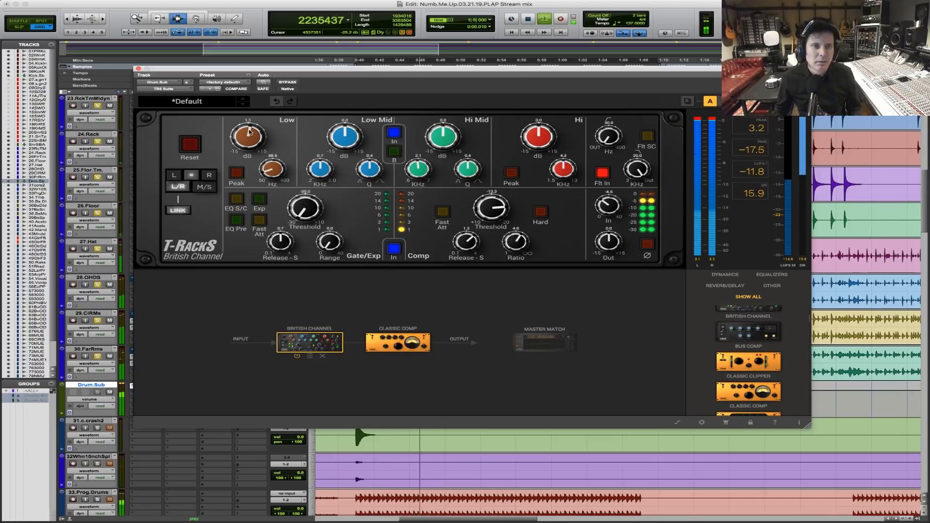
pyautogui.moveTo(313, 168); pyautogui.dragTo(323, 193)
pyautogui.moveTo(342, 138); pyautogui.dragTo(341, 143)
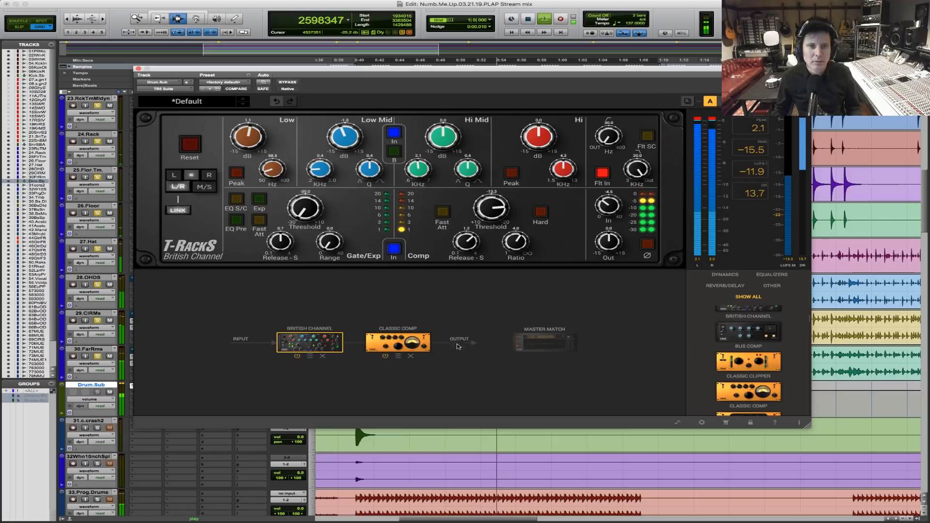
# Open the Classic Comp module and audition the drums through it at its current settings.
pyautogui.click(397, 342)
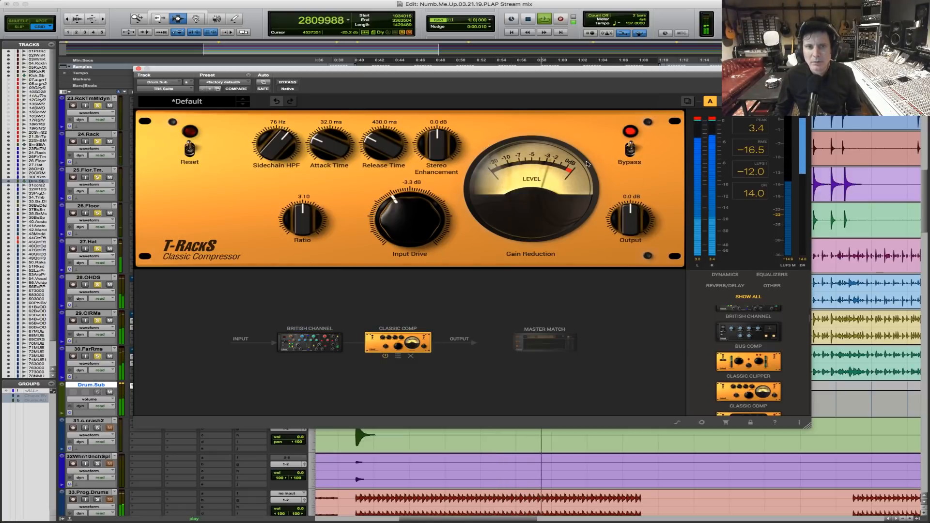
pyautogui.press('space')
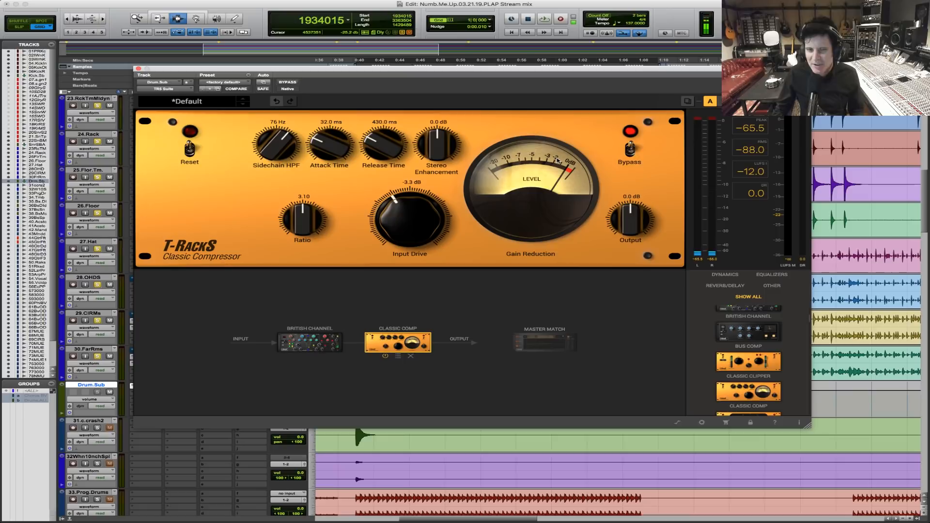
pyautogui.press('space')
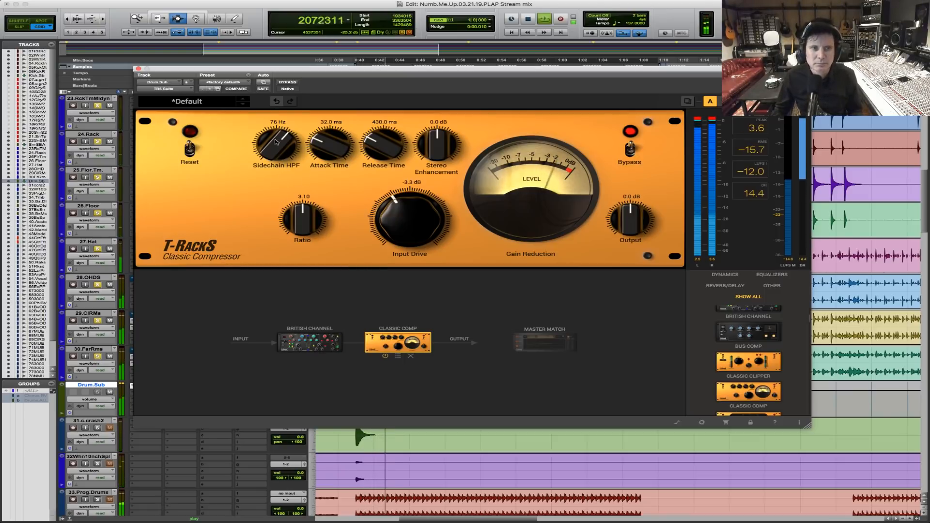
pyautogui.press('space')
# Try raising Classic Comp's Sidechain HPF to 100 Hz while the drum passage plays.
pyautogui.moveTo(278, 153)
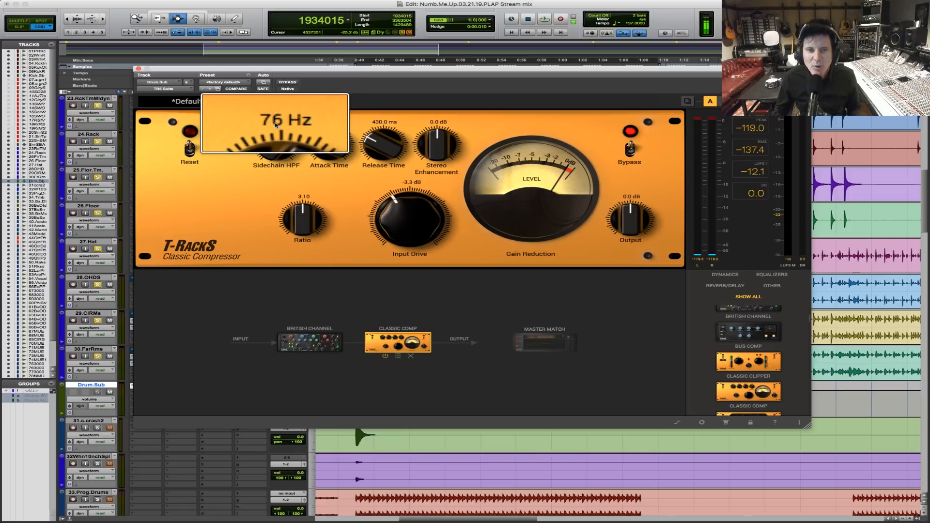
pyautogui.press('space')
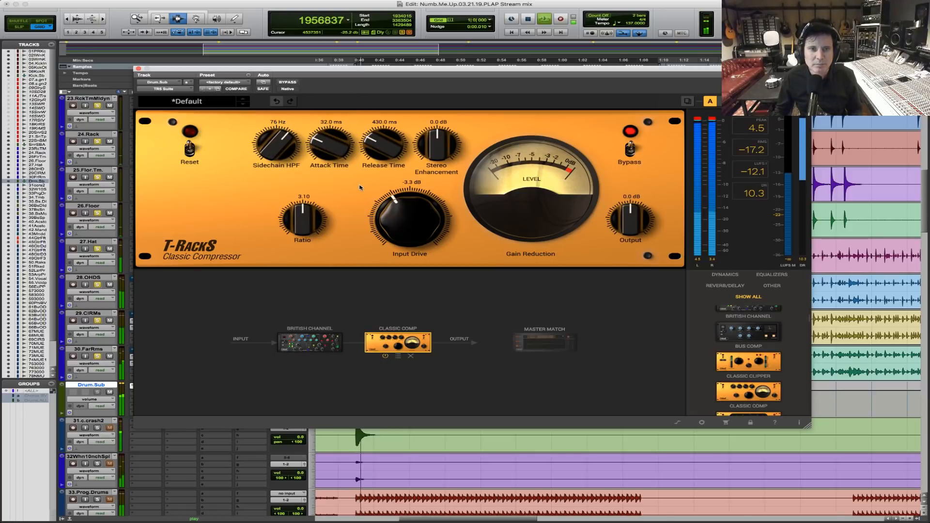
pyautogui.moveTo(276, 145); pyautogui.dragTo(284, 134)
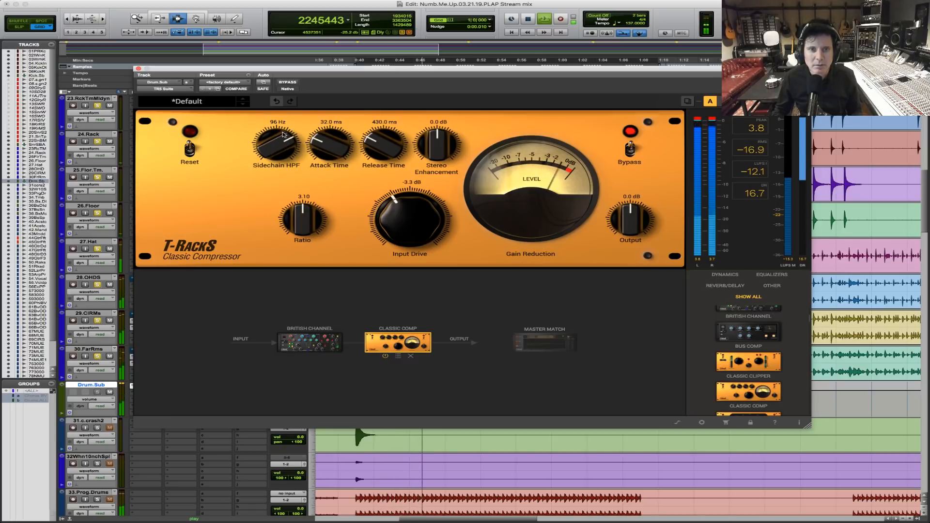
pyautogui.press('space')
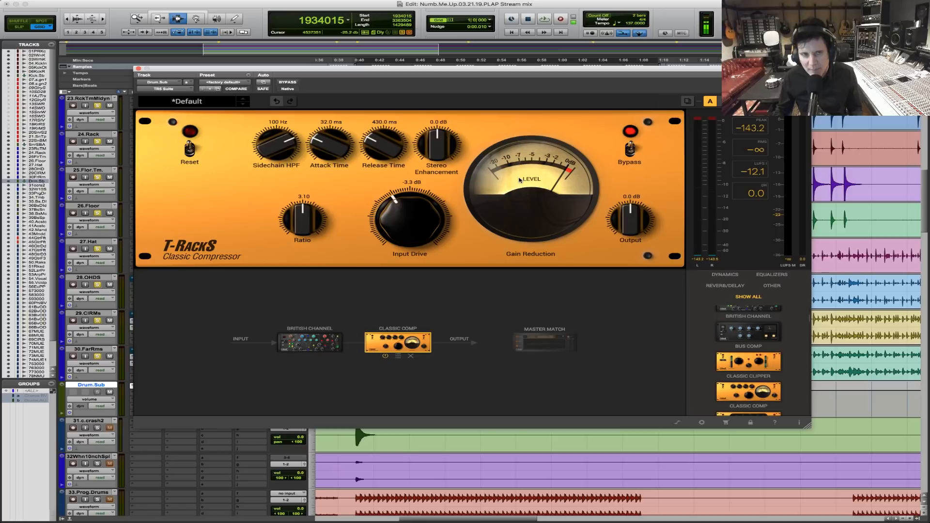
# Magnify the Sidechain HPF control briefly, and replay the drums to examine Classic Comp's gain reduction.
pyautogui.press('alt+super+8')
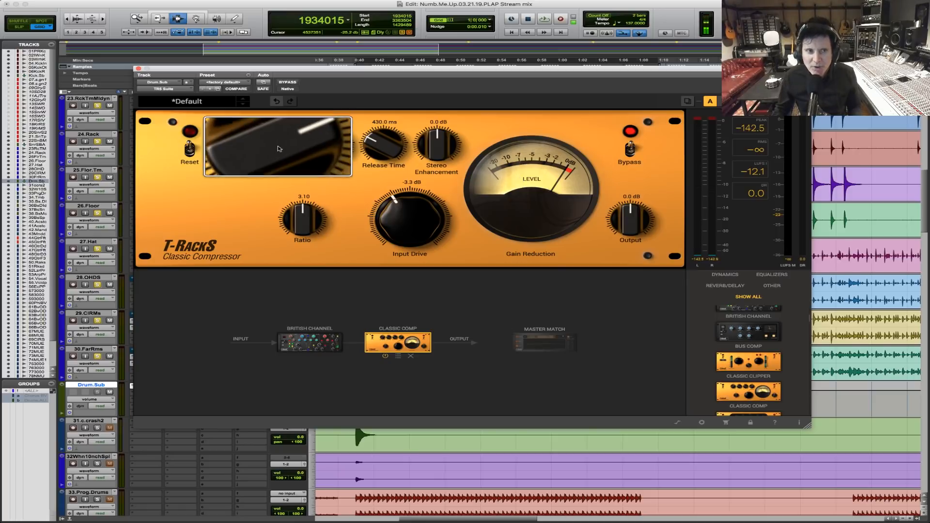
pyautogui.press('alt+super+8')
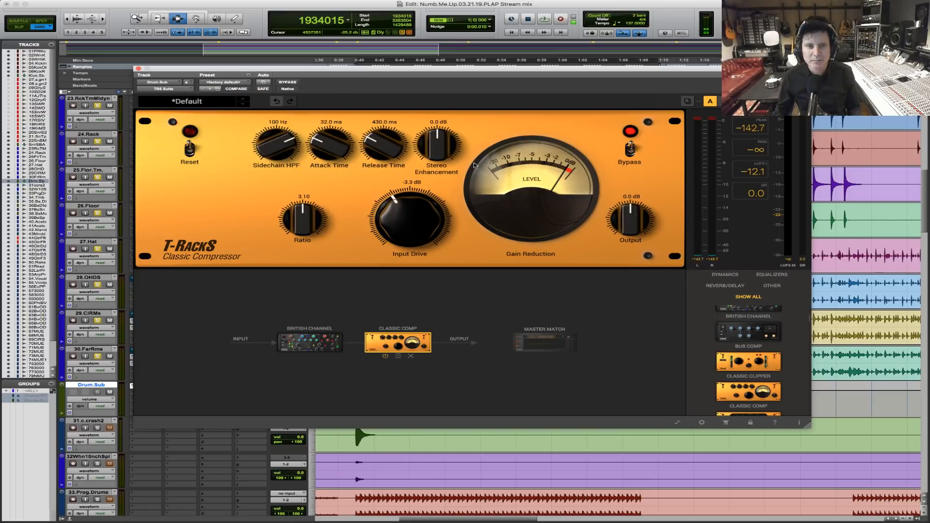
pyautogui.press('space')
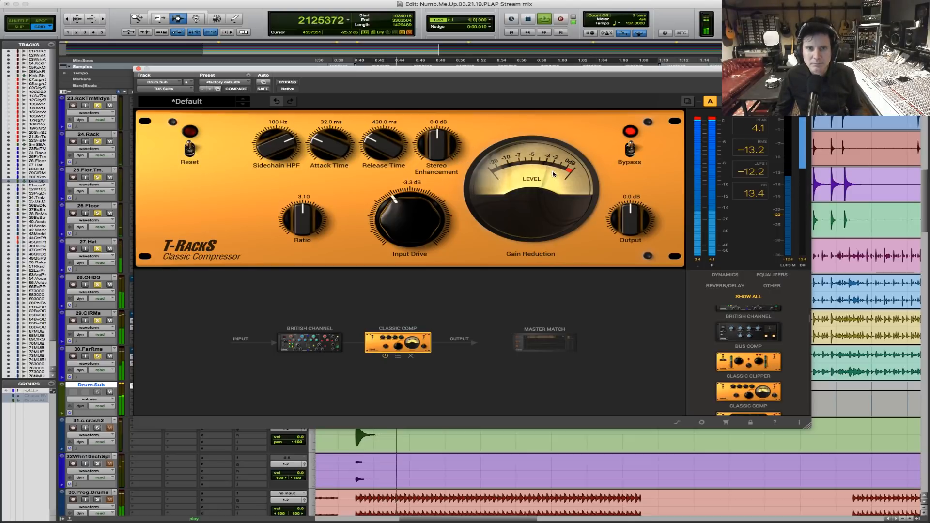
pyautogui.press('space')
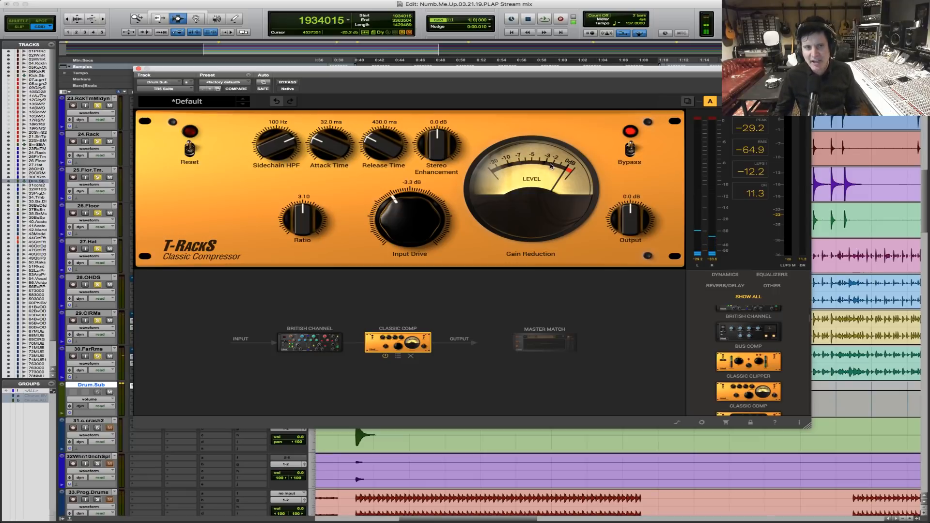
# Set Classic Comp's Sidechain HPF to 55 Hz and replay the drum passage.
pyautogui.moveTo(271, 143); pyautogui.dragTo(271, 167)
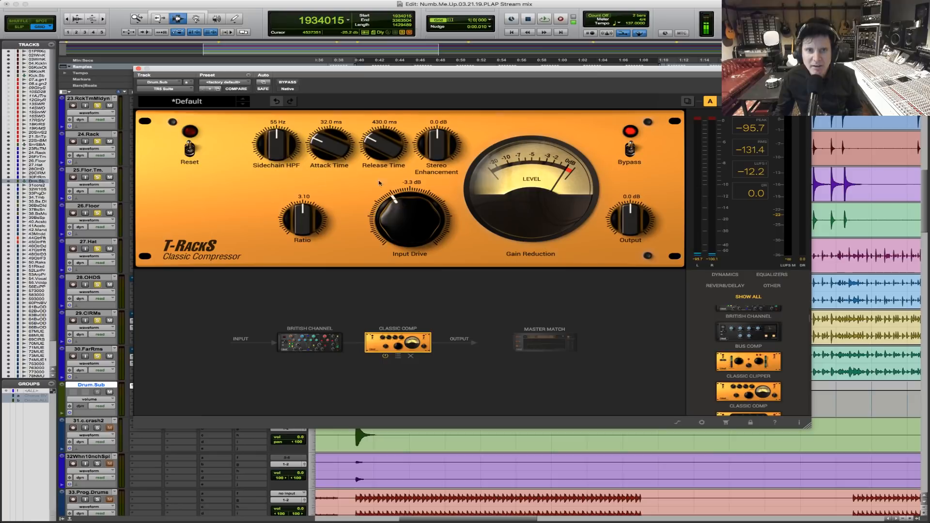
pyautogui.press('space')
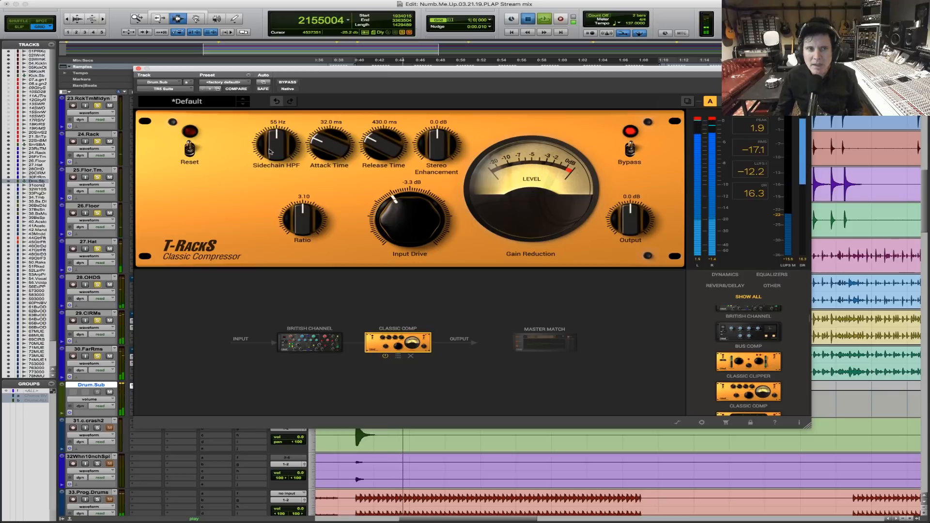
pyautogui.press('space')
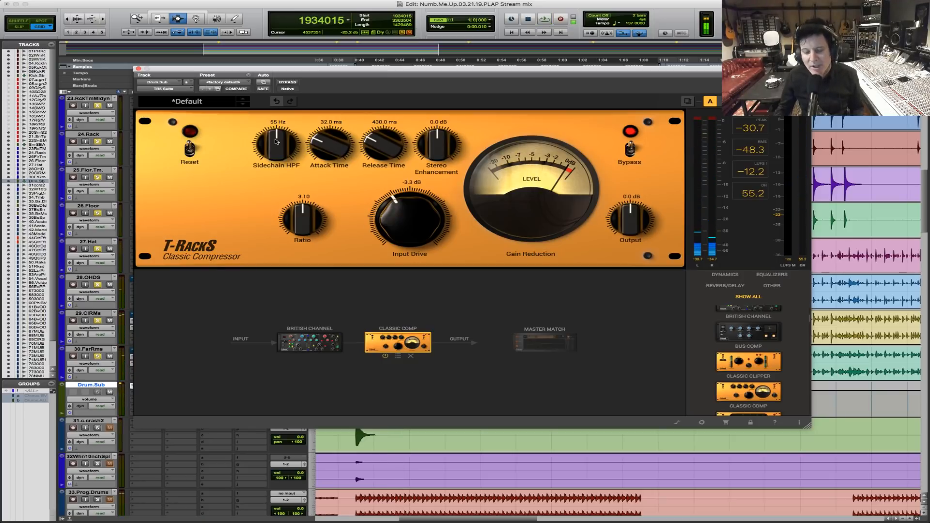
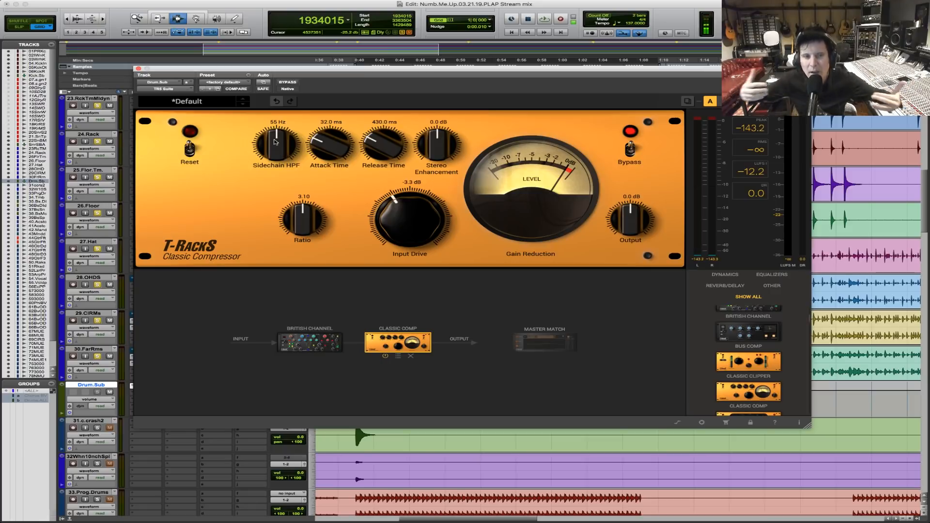
# Set Classic Comp's Sidechain HPF to 102 Hz and compare the playing drums with the plug-in bypassed and active.
pyautogui.moveTo(278, 138); pyautogui.dragTo(265, 146)
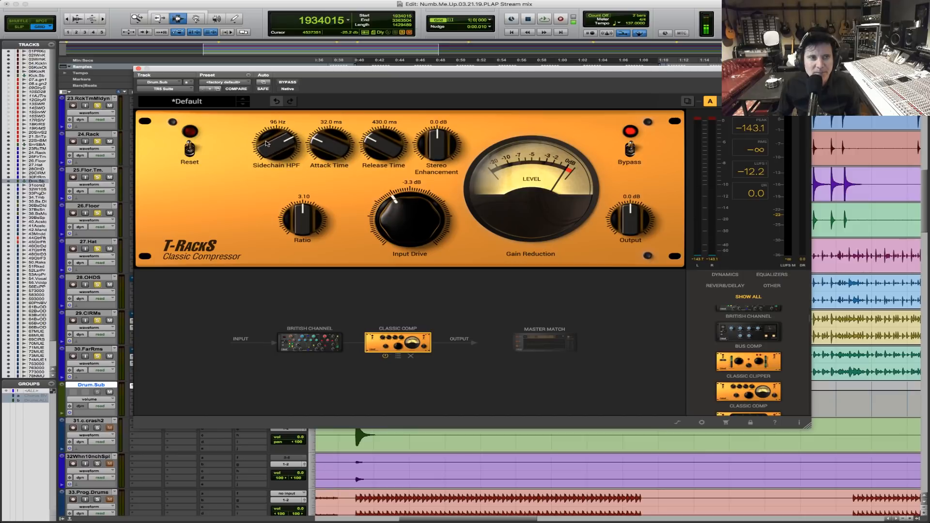
pyautogui.press('space')
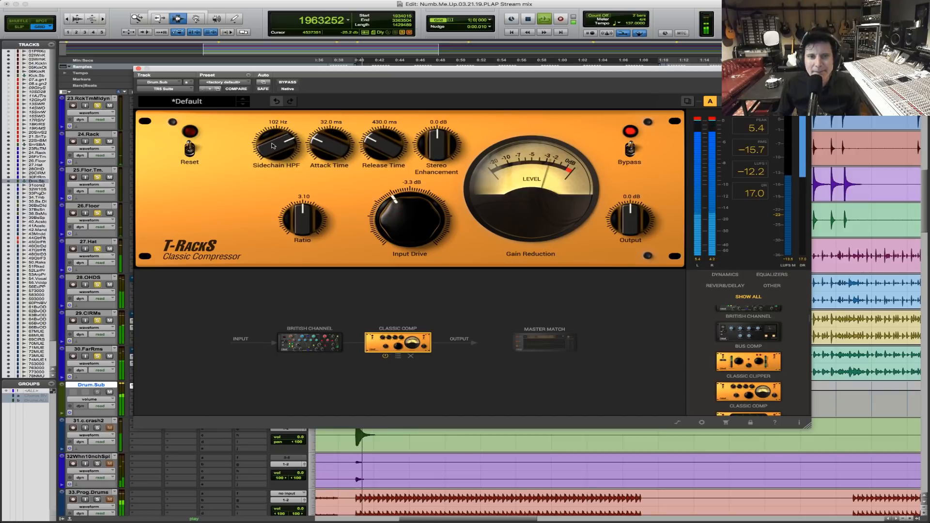
pyautogui.click(287, 82)
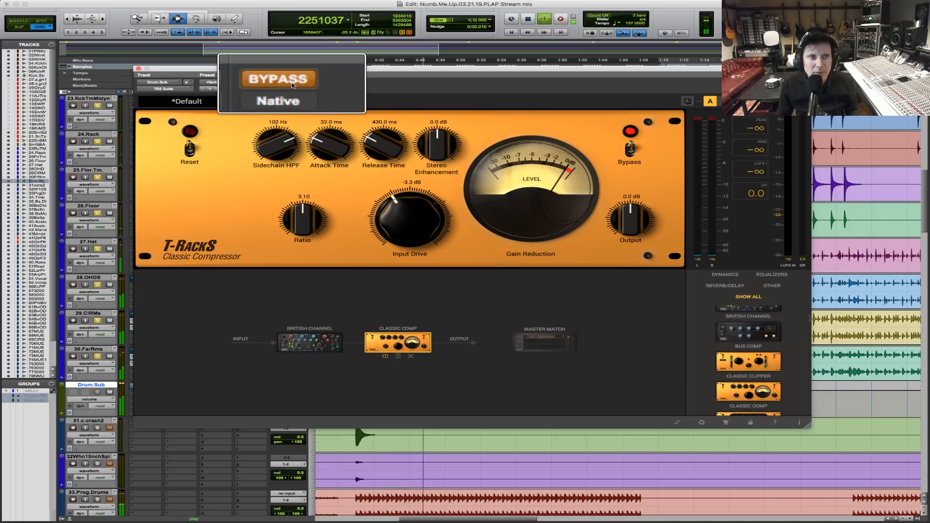
pyautogui.click(292, 85)
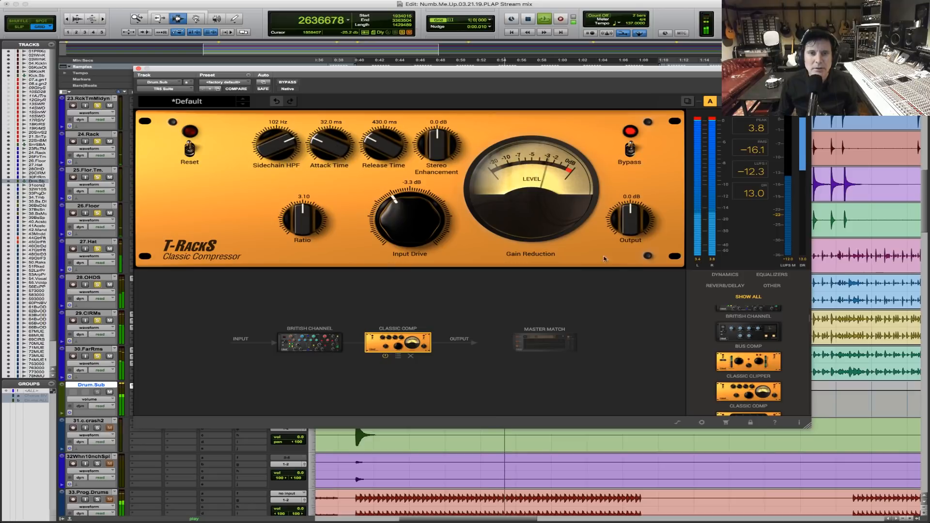
# Lower Classic Comp's output to -4.5 dB, then stop playback and close the plug-in window.
pyautogui.moveTo(625, 224)
pyautogui.mouseDown()
pyautogui.moveTo(624, 233)
pyautogui.moveTo(633, 224)
pyautogui.mouseUp()
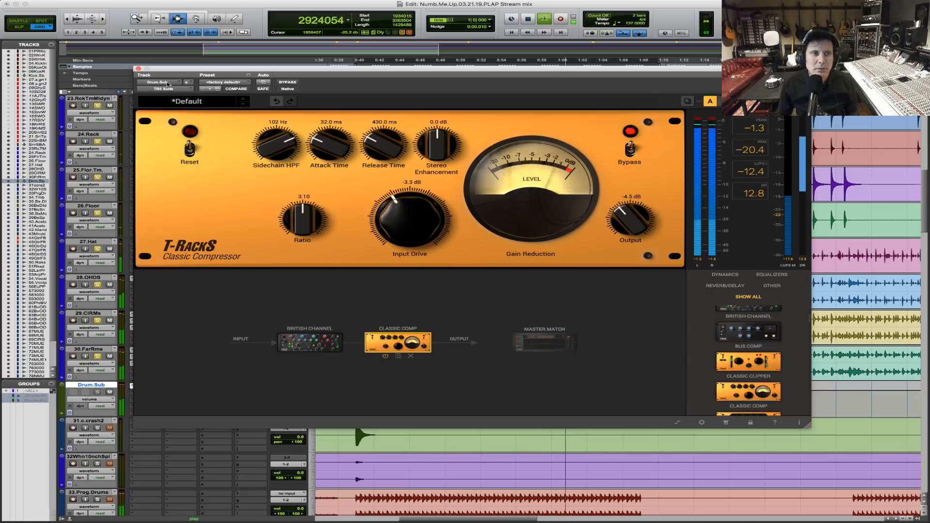
pyautogui.click(138, 69)
pyautogui.press('space')
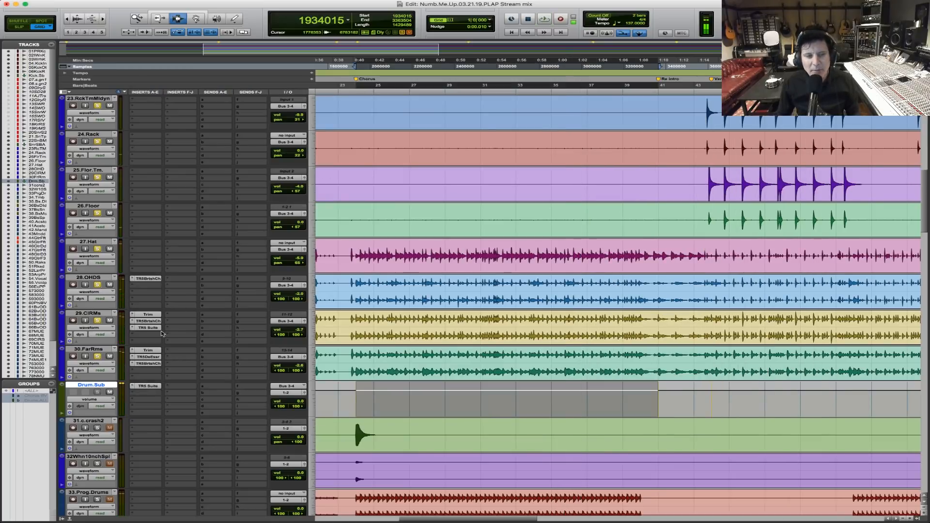
# Reopen the T-RackS suite on Drum.Sub and add a Classic Clipper module after Classic Comp.
pyautogui.click(148, 386)
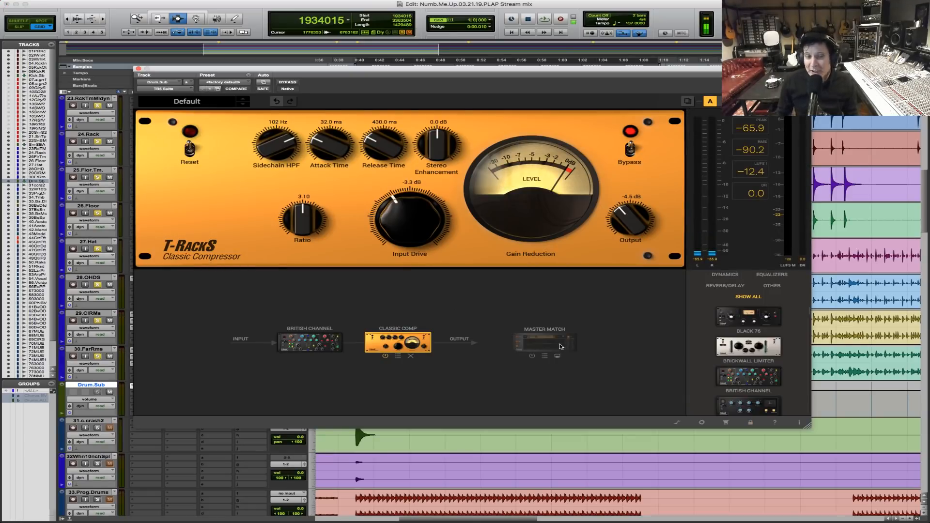
pyautogui.scroll(-3, 720, 386)
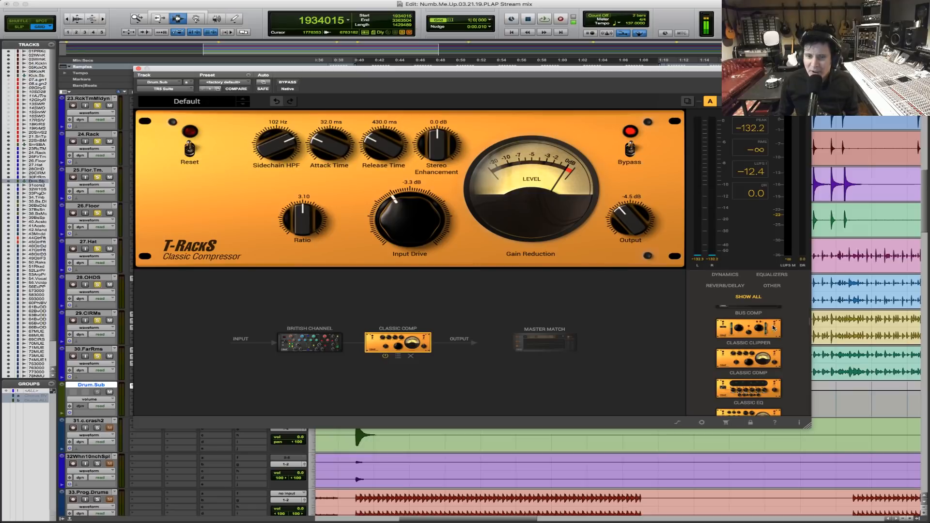
pyautogui.moveTo(766, 328); pyautogui.dragTo(571, 343)
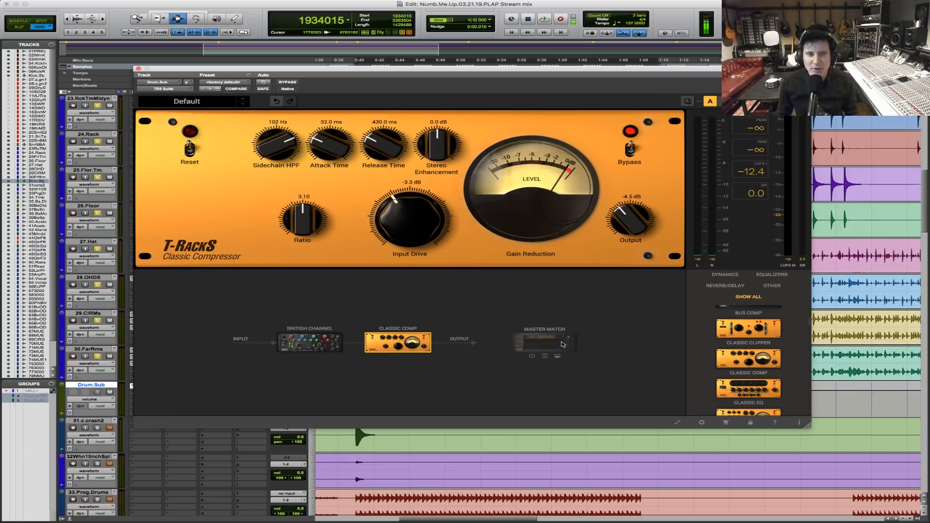
pyautogui.moveTo(759, 329); pyautogui.dragTo(433, 341)
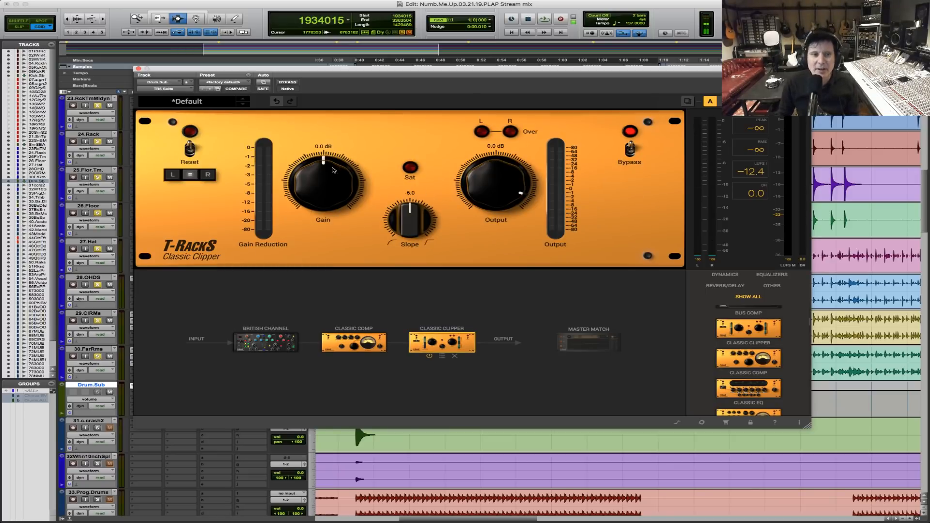
# Try 4.2 dB of gain on the Classic Clipper and compare the drums with the plug-in bypassed and active.
pyautogui.press('space')
pyautogui.moveTo(323, 183); pyautogui.dragTo(323, 161)
pyautogui.click(294, 82)
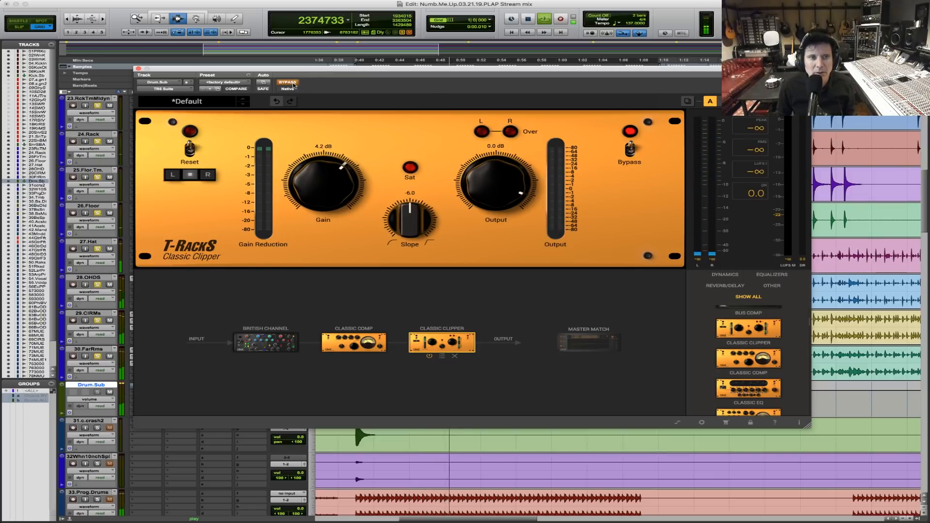
pyautogui.click(292, 85)
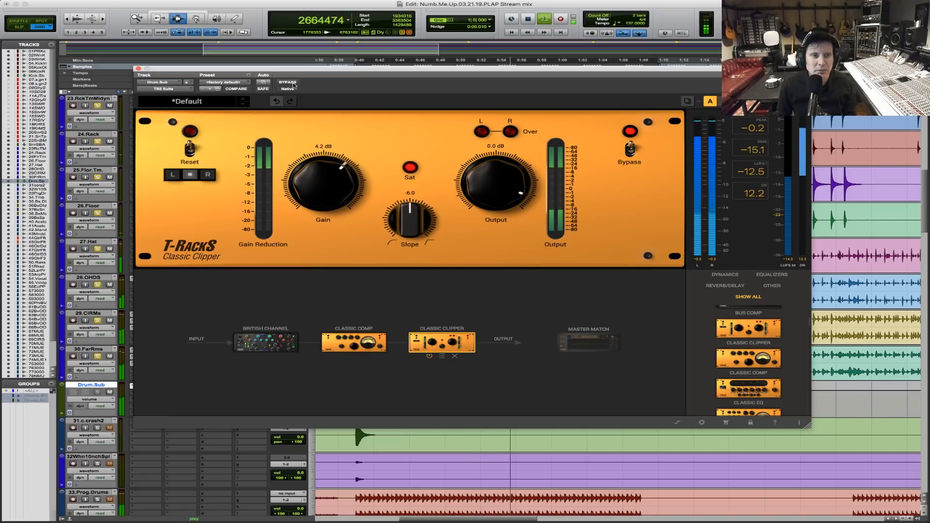
pyautogui.click(292, 84)
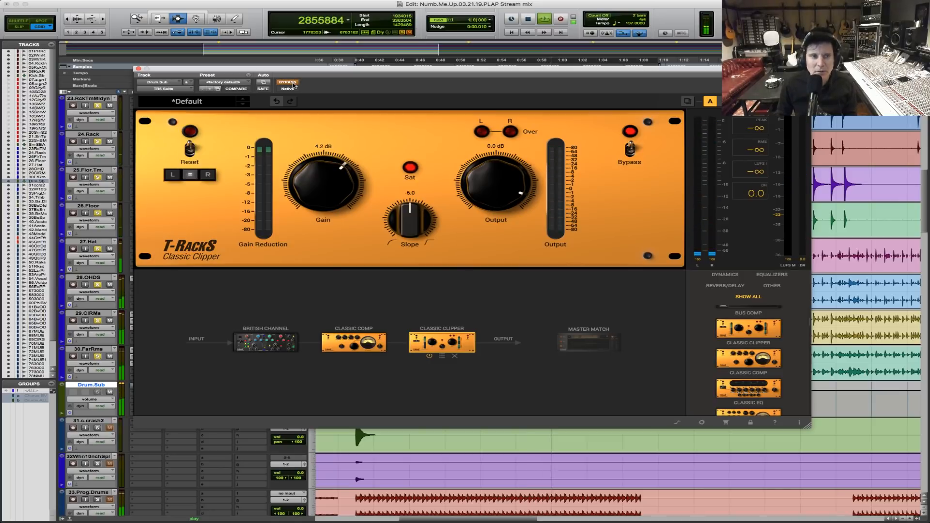
pyautogui.click(293, 84)
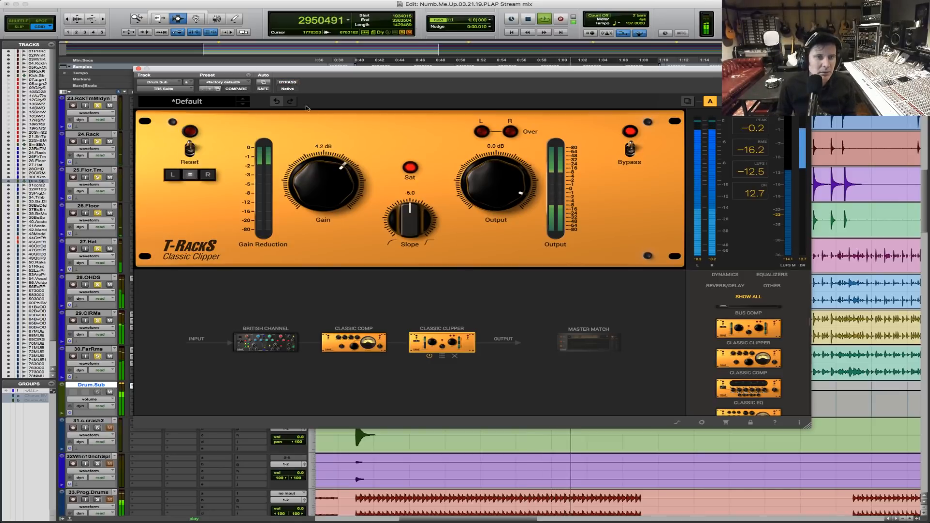
pyautogui.press('space')
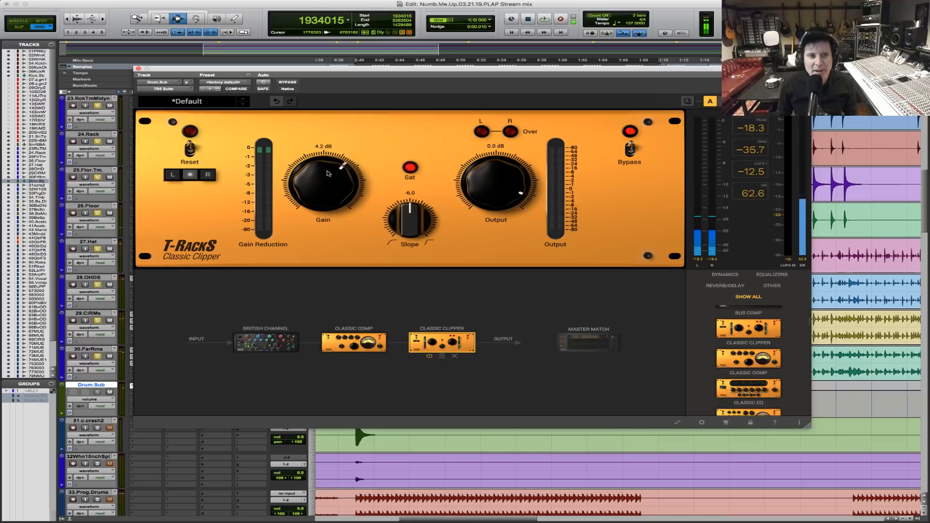
# Try the Classic Clipper with 0.5 dB gain and output raised to 1.8 dB, then 6.0 dB, comparing against bypass.
pyautogui.press('space')
pyautogui.moveTo(328, 175); pyautogui.dragTo(331, 200)
pyautogui.moveTo(523, 197); pyautogui.dragTo(522, 191)
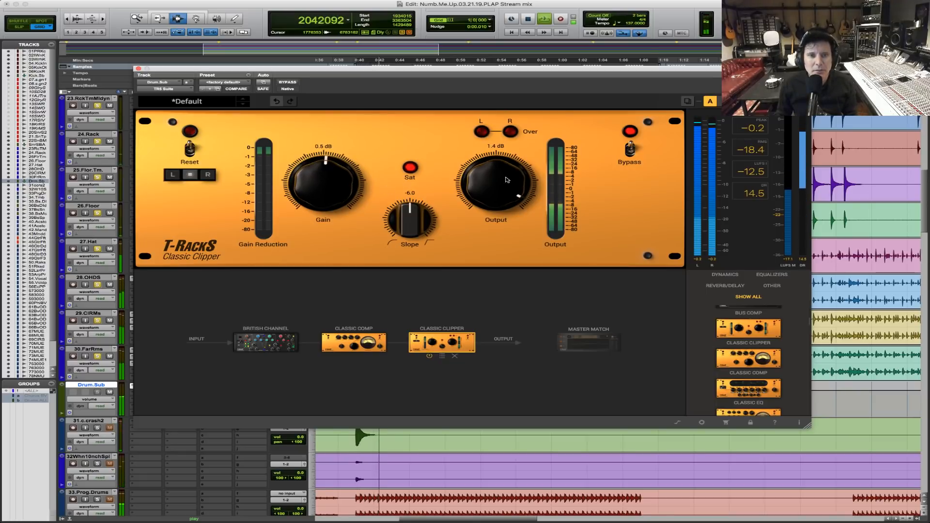
pyautogui.click(288, 83)
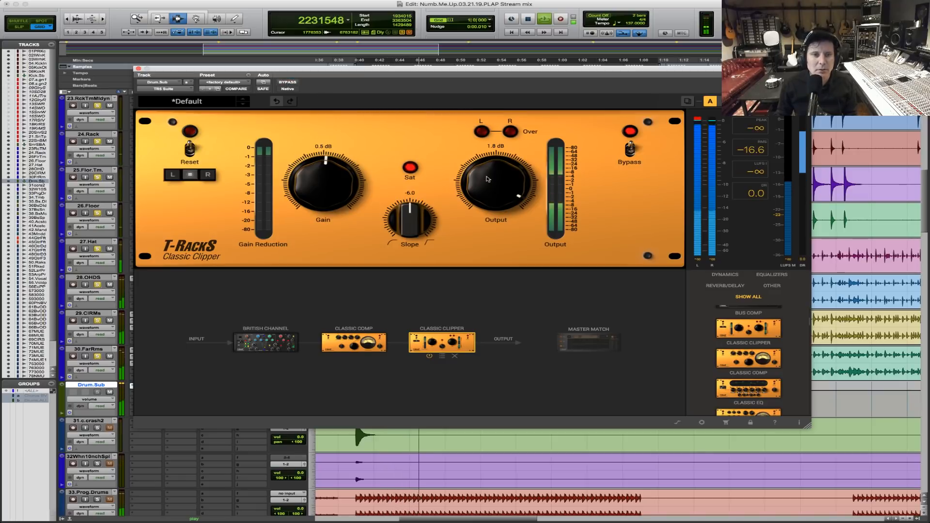
pyautogui.moveTo(481, 168)
pyautogui.mouseDown()
pyautogui.moveTo(470, 182)
pyautogui.moveTo(487, 179)
pyautogui.mouseUp()
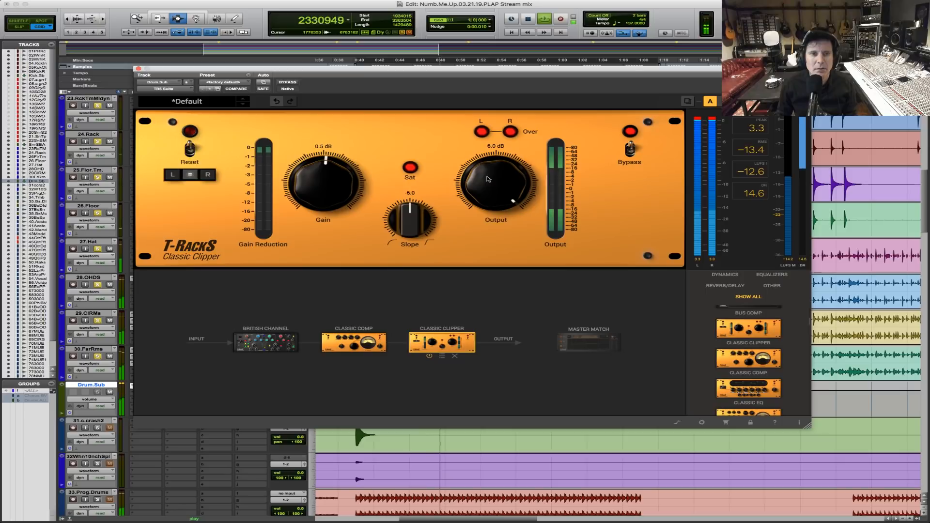
pyautogui.click(288, 82)
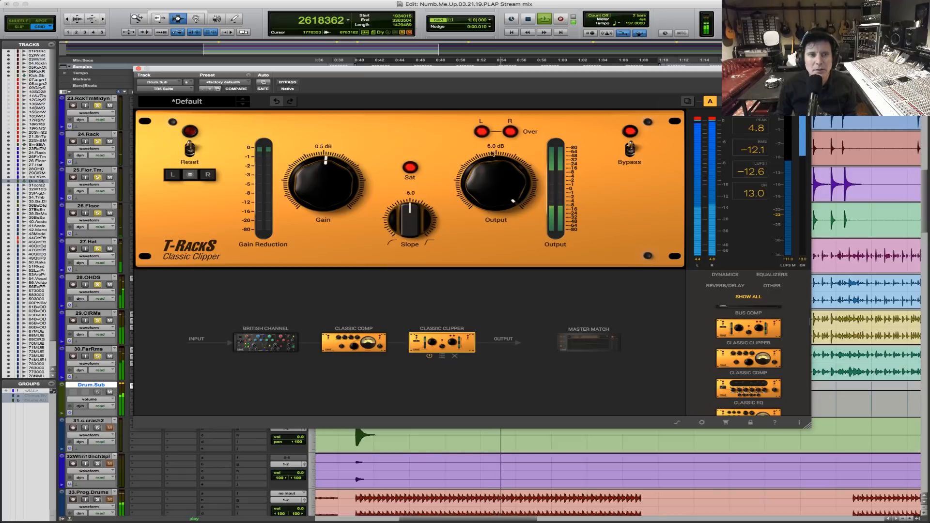
# Set the Classic Clipper's output to 5.0 dB and gain to 2.1 dB, and compare the drums against bypass.
pyautogui.moveTo(496, 179); pyautogui.dragTo(496, 184)
pyautogui.moveTo(321, 187); pyautogui.dragTo(324, 182)
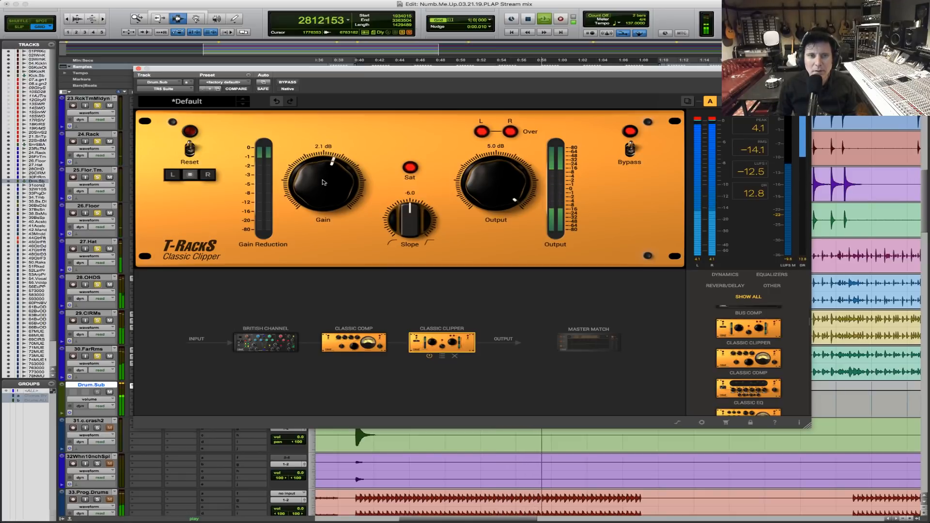
pyautogui.click(292, 84)
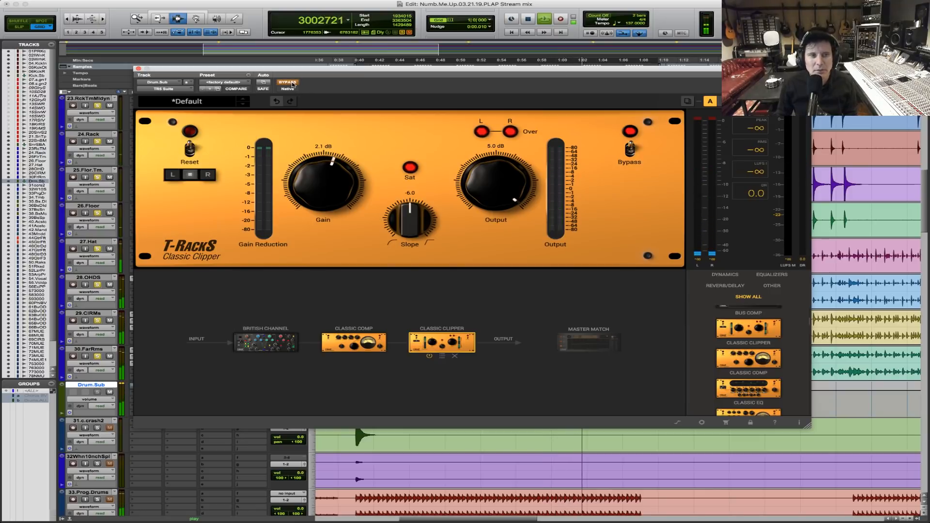
pyautogui.click(292, 83)
pyautogui.press('space')
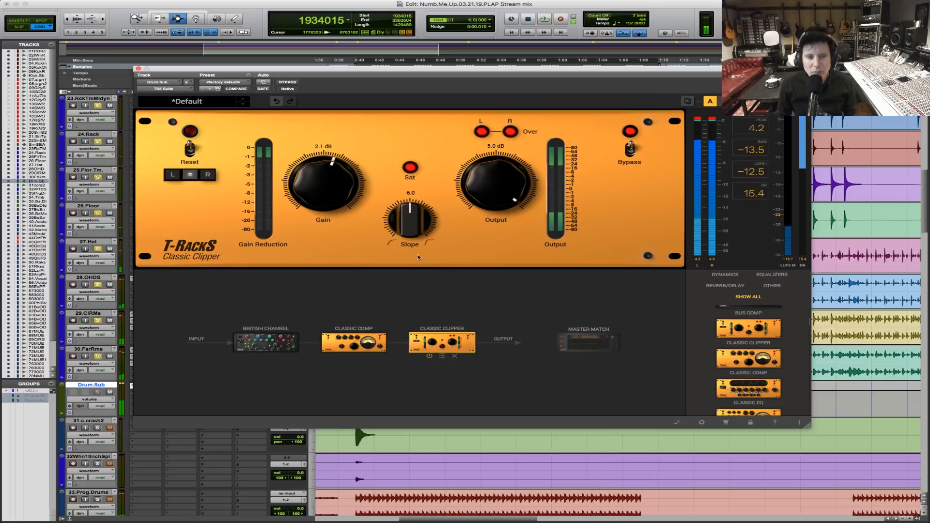
# Bypass only the Classic Clipper module and play the drum passage without it.
pyautogui.click(627, 151)
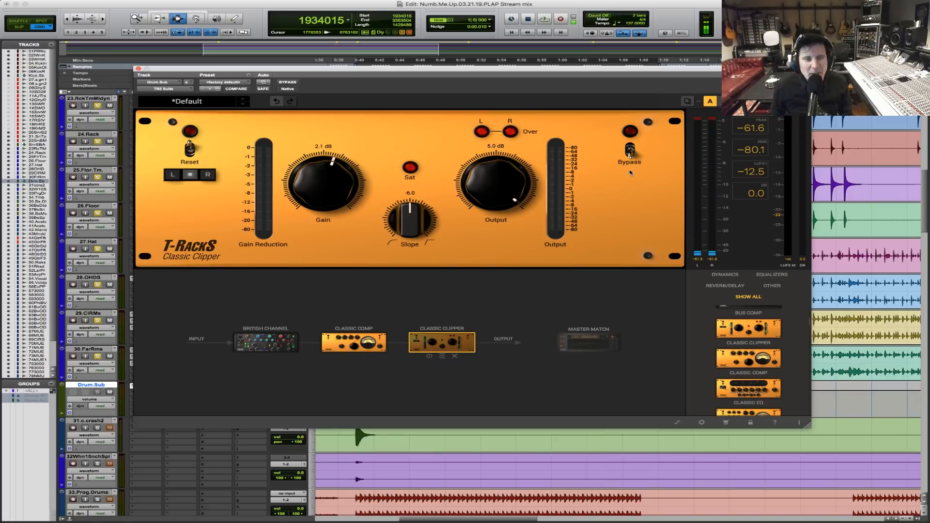
pyautogui.press('space')
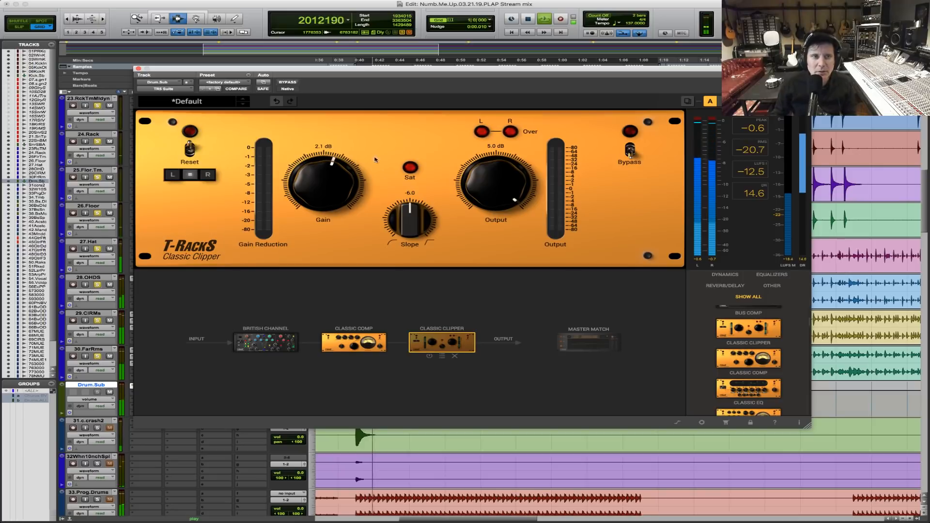
# Raise Classic Comp's output to 1.2 dB while comparing the drums against the bypassed plug-in, then stop playback and close the plug-in window.
pyautogui.click(356, 343)
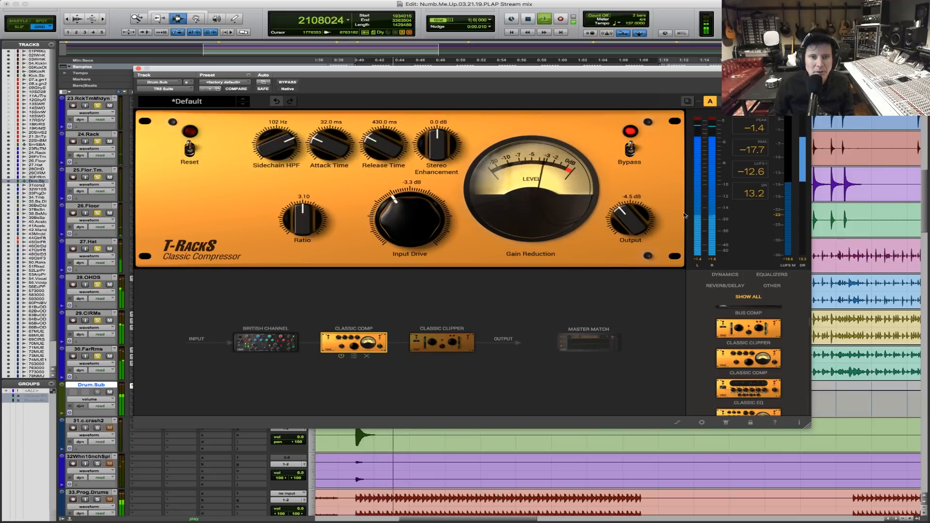
pyautogui.moveTo(630, 220); pyautogui.dragTo(624, 199)
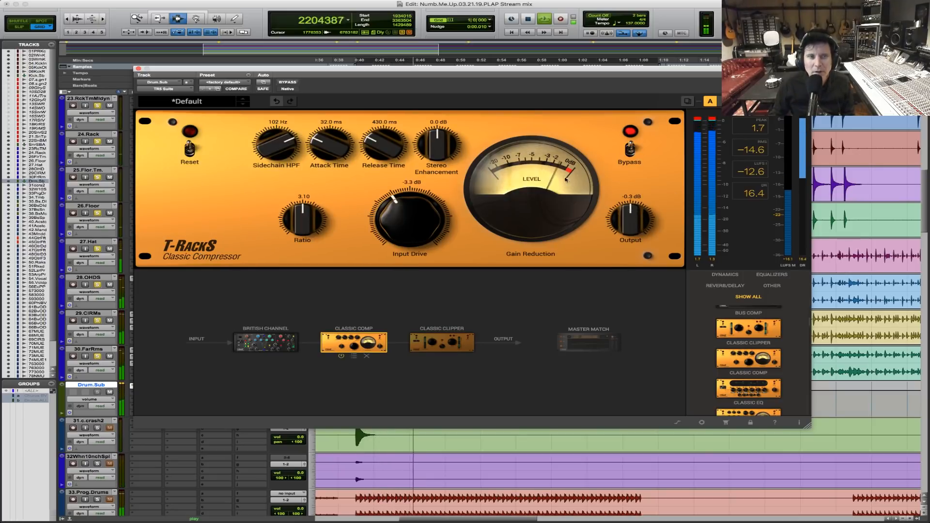
pyautogui.click(287, 82)
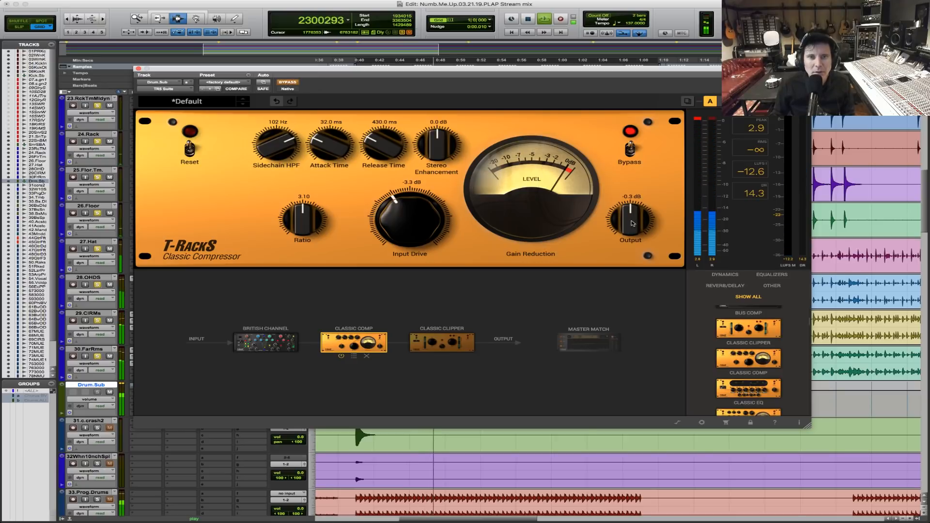
pyautogui.click(287, 82)
pyautogui.moveTo(632, 221); pyautogui.dragTo(632, 214)
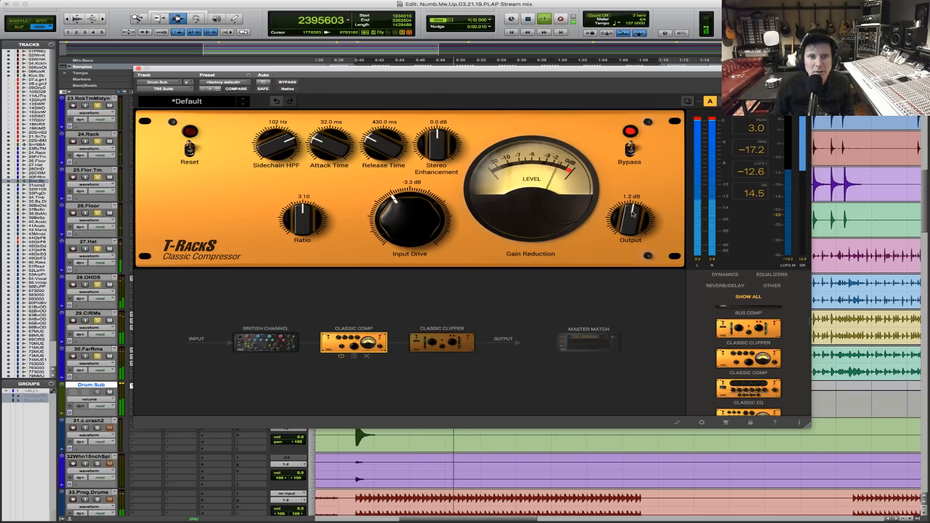
pyautogui.click(289, 83)
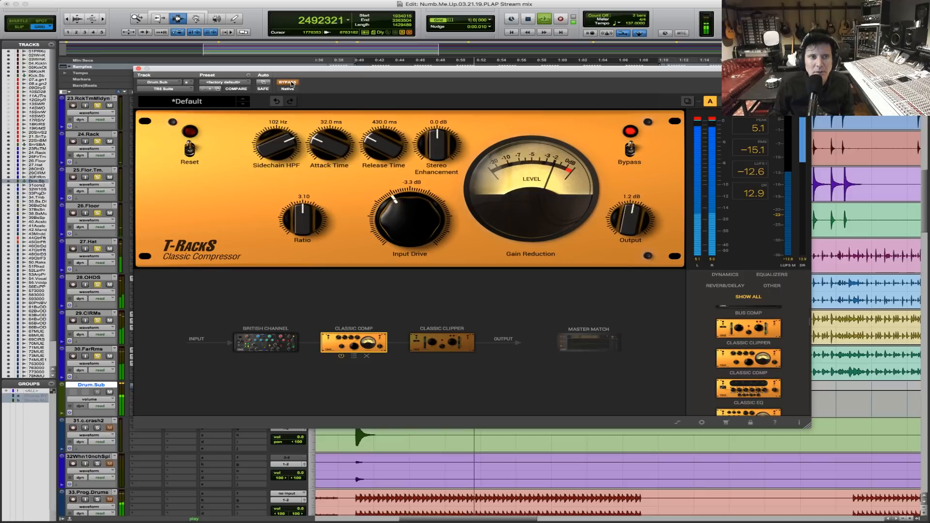
pyautogui.click(291, 83)
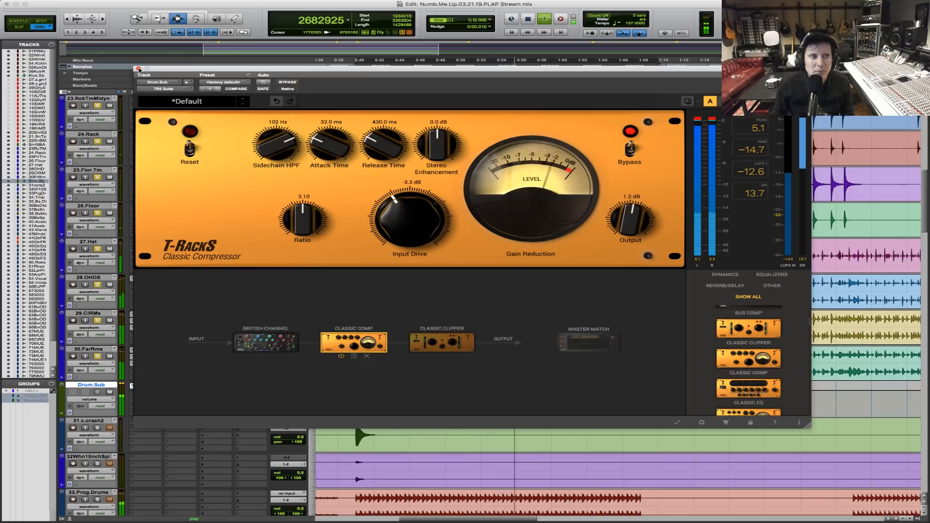
pyautogui.press('space')
pyautogui.click(139, 69)
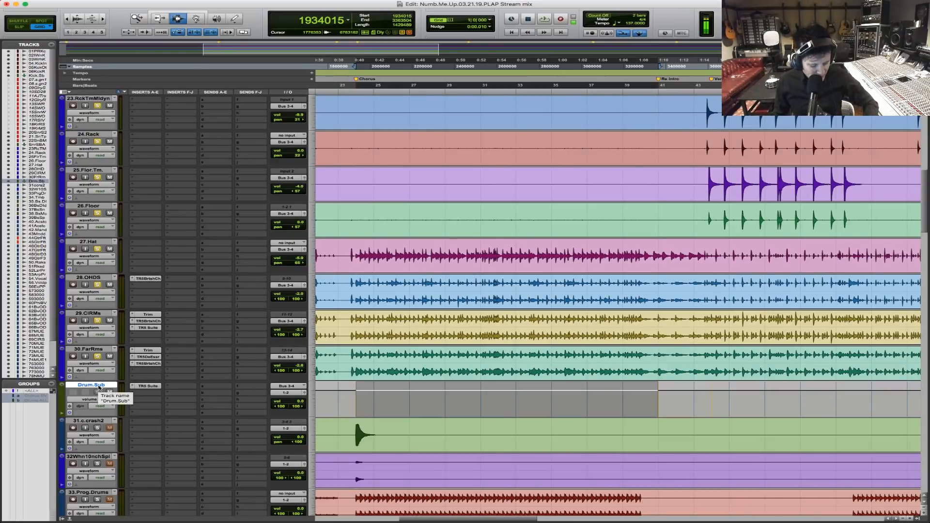
# Duplicate the Drum.Sub track once with all its data and rename the copy Drum.Sub.Parallel.
pyautogui.hotkey('alt', 'shift', 'd')
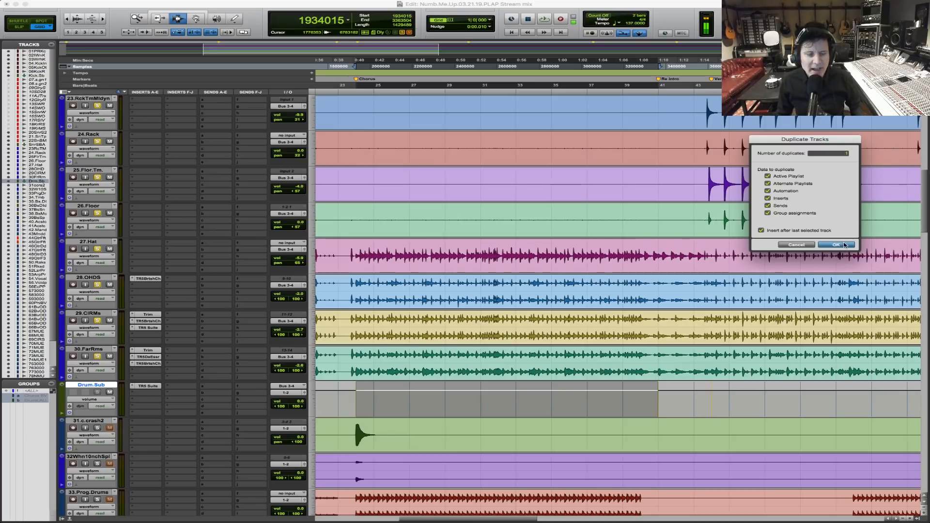
pyautogui.click(835, 244)
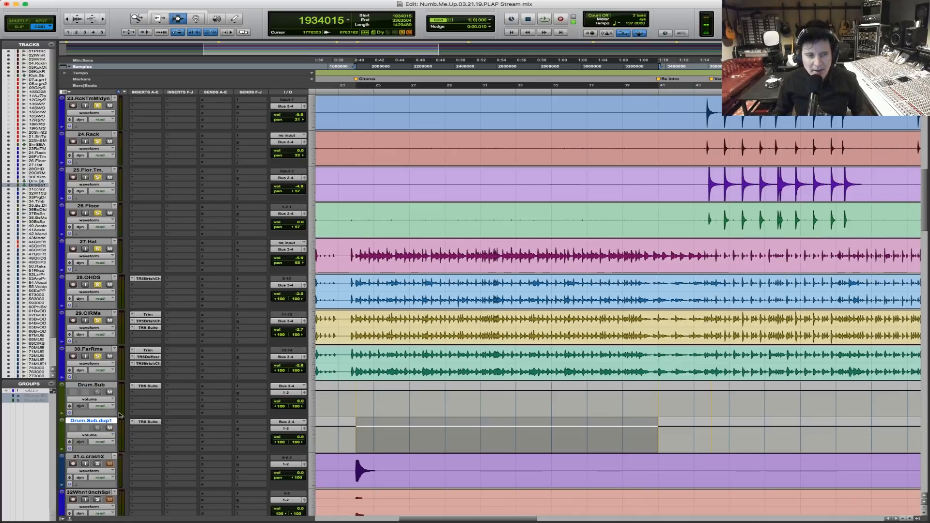
pyautogui.doubleClick(104, 421)
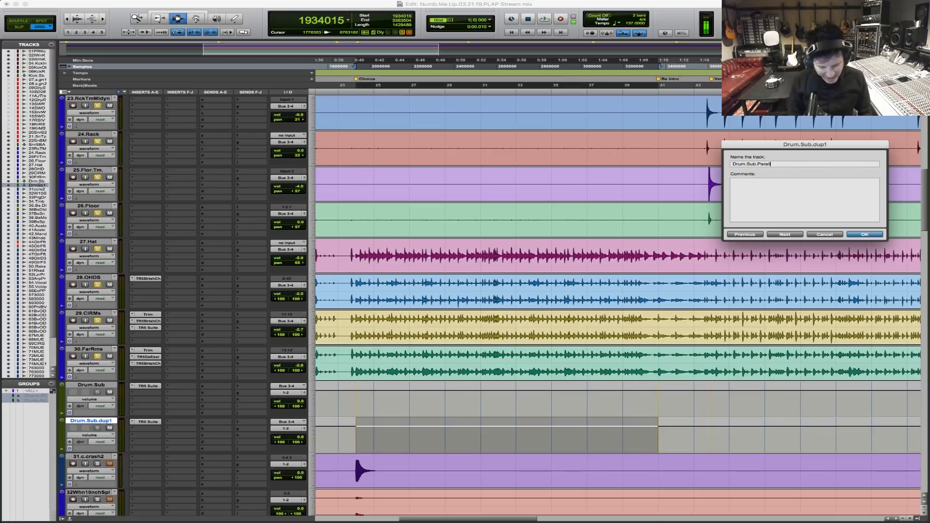
pyautogui.press('Return')
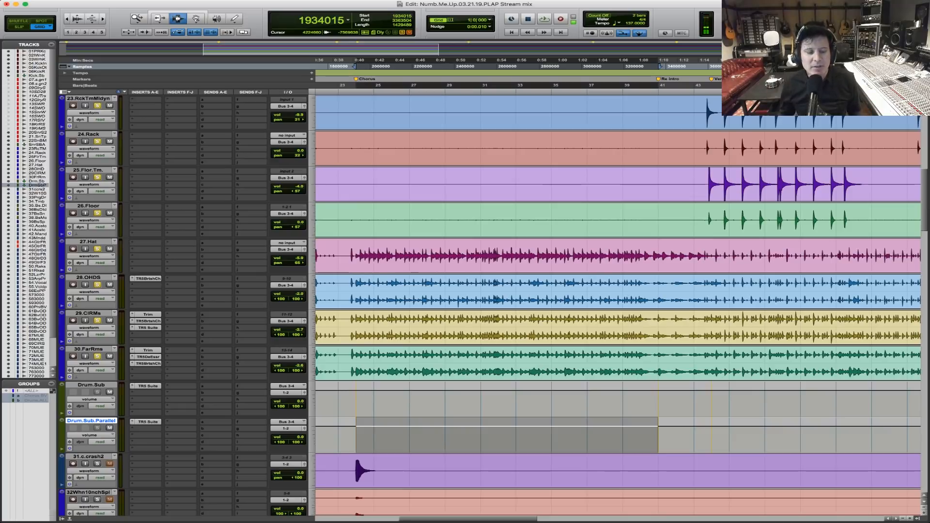
# Mute the Drum.Sub track and bypass the Classic Comp module in Drum.Sub.Parallel's TR5 Suite plug-in.
pyautogui.click(146, 422)
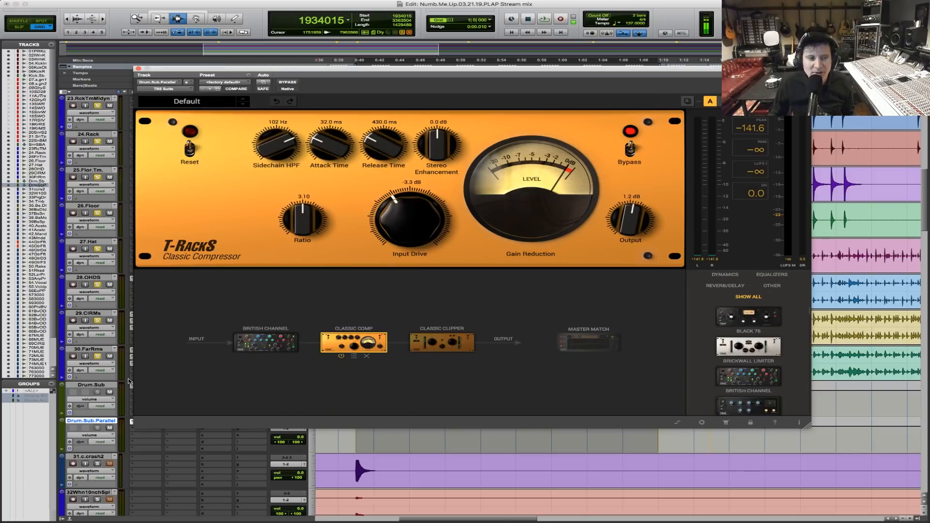
pyautogui.click(110, 393)
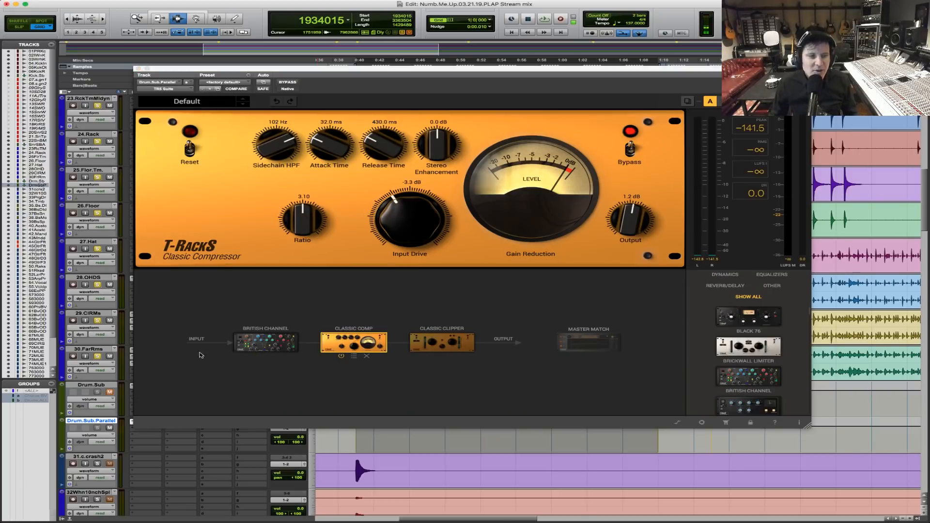
pyautogui.click(293, 338)
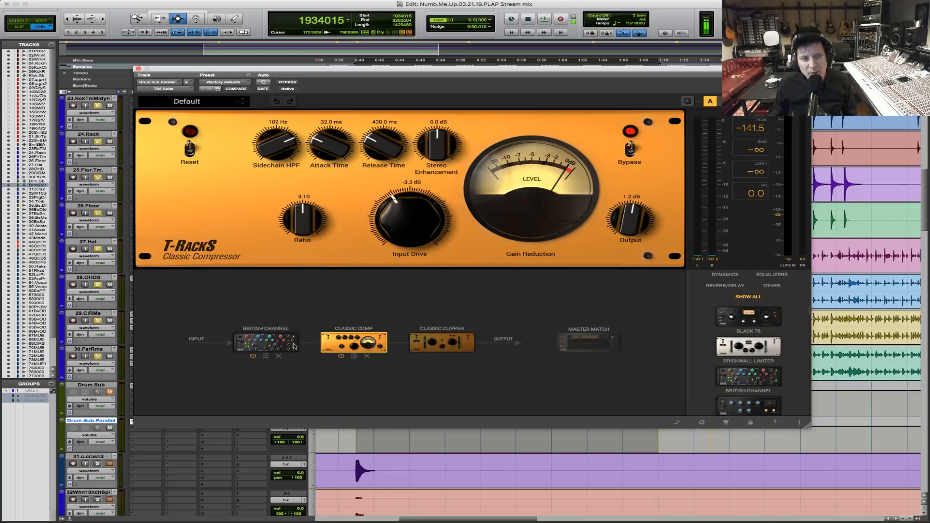
pyautogui.click(281, 345)
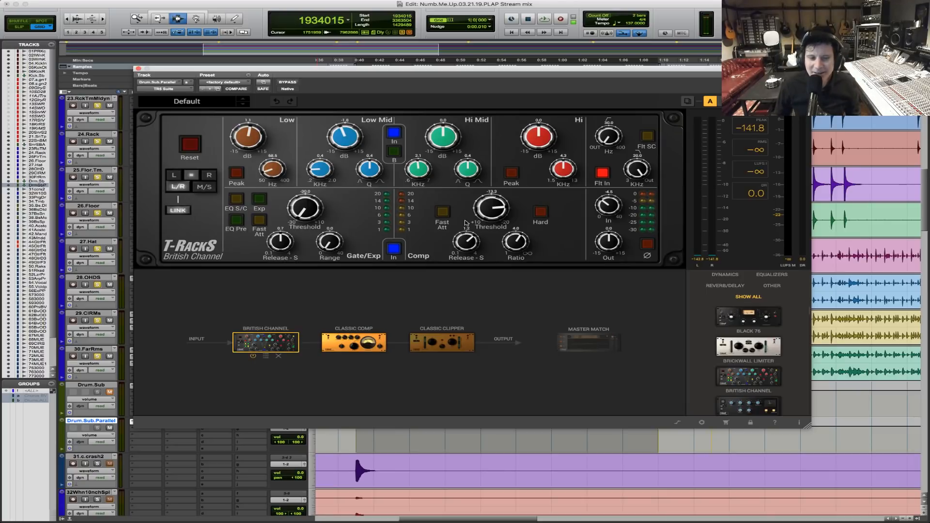
pyautogui.click(379, 347)
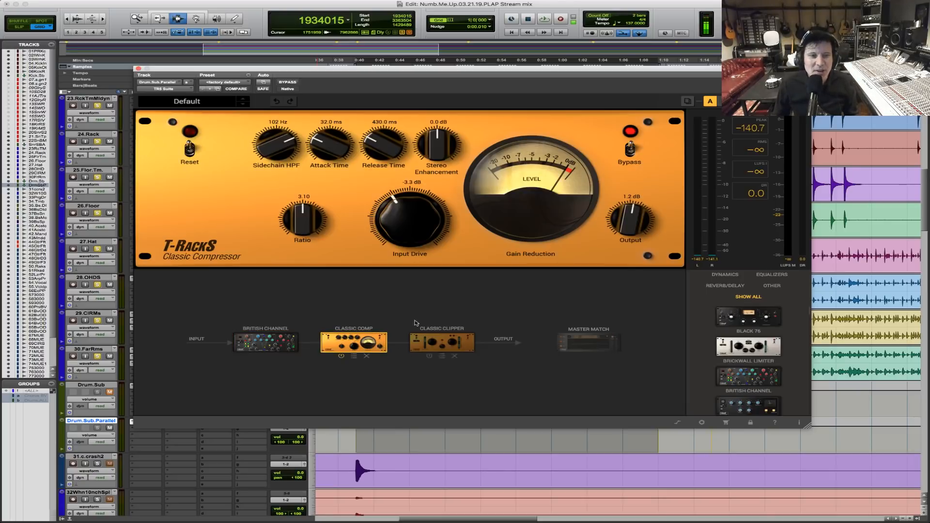
pyautogui.click(630, 151)
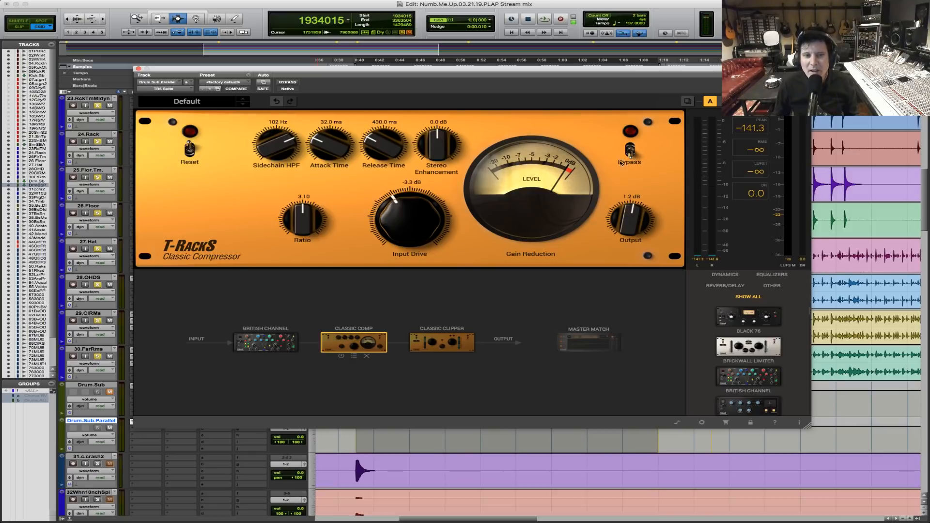
# Enable Fast Att on the British Channel's compressor and compare the parallel drums with and without it during playback.
pyautogui.click(278, 345)
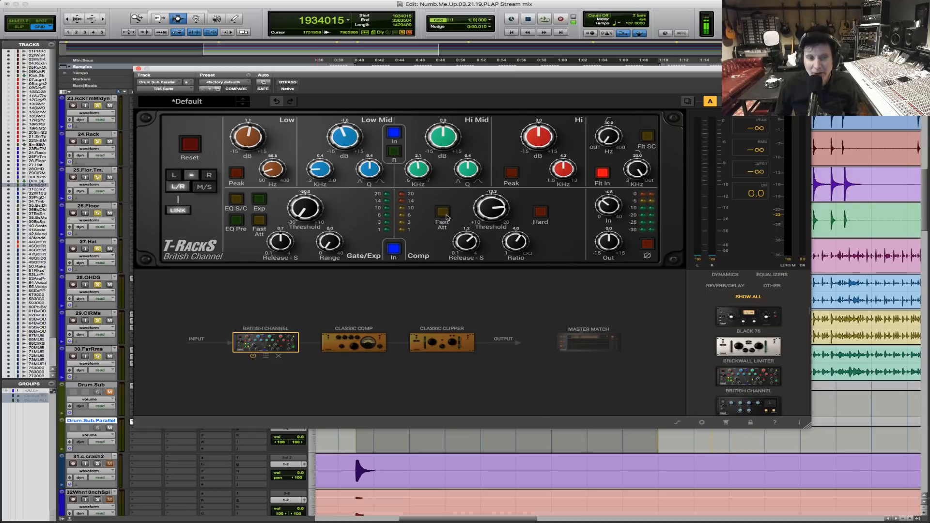
pyautogui.press('space')
pyautogui.click(444, 213)
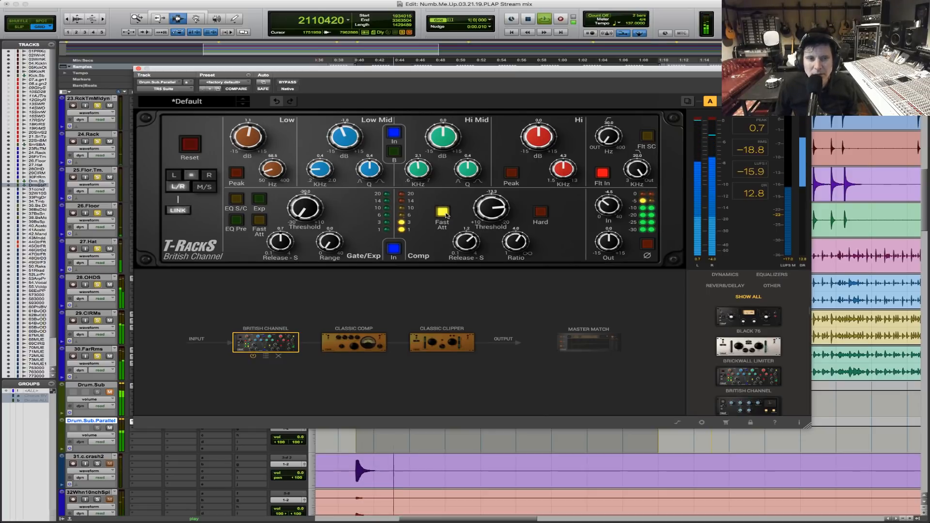
pyautogui.press('space')
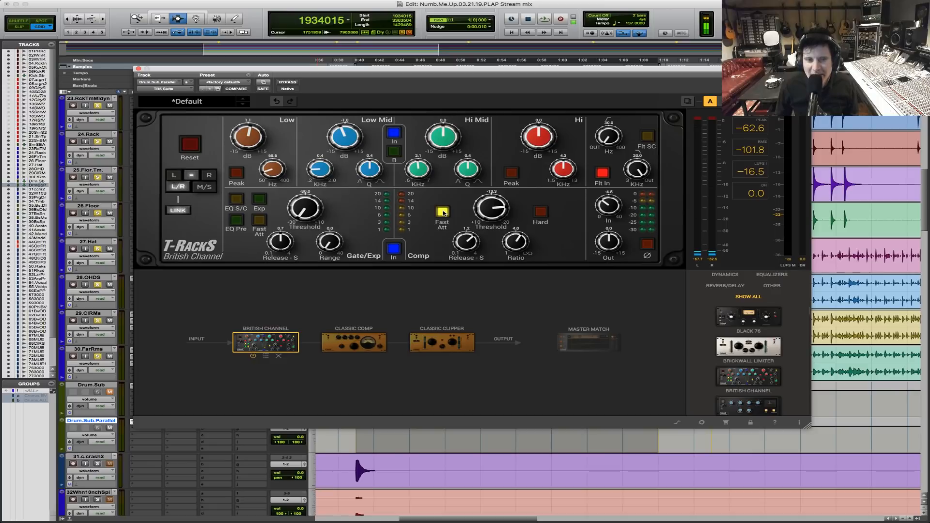
pyautogui.press('space')
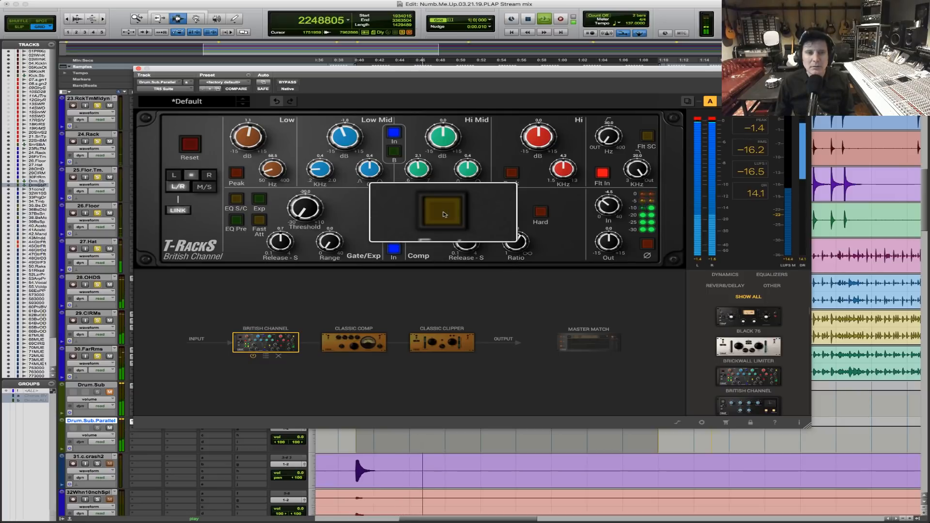
pyautogui.click(259, 220)
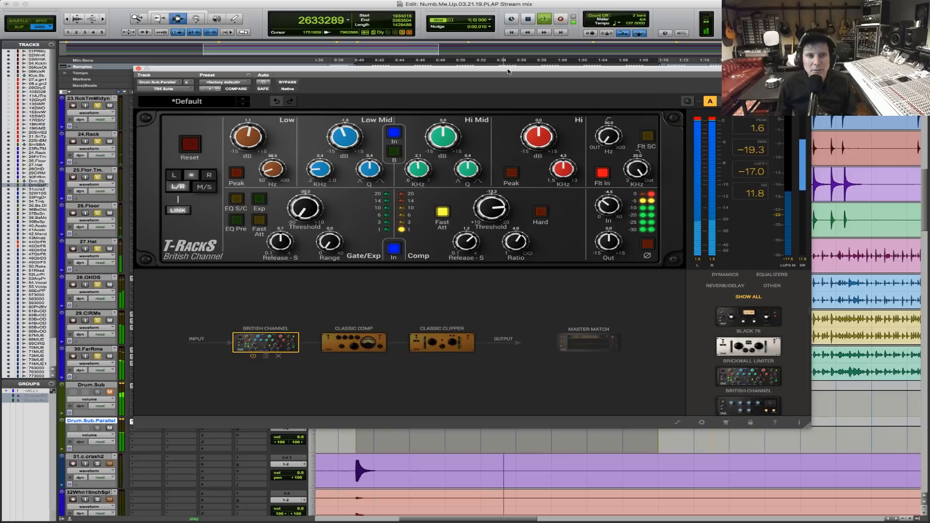
pyautogui.press('space')
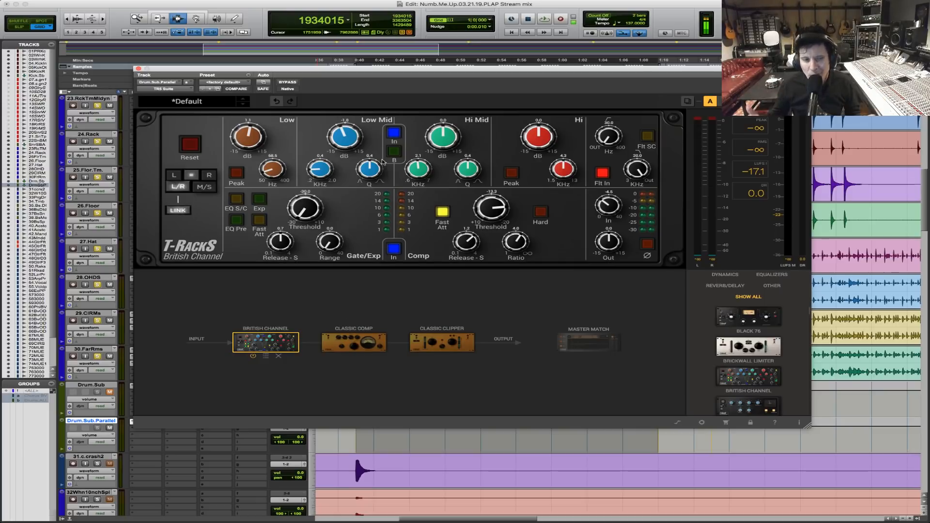
# Reactivate the Classic Comp module and raise its Input Drive to 1.3 dB while the drums play.
pyautogui.click(371, 349)
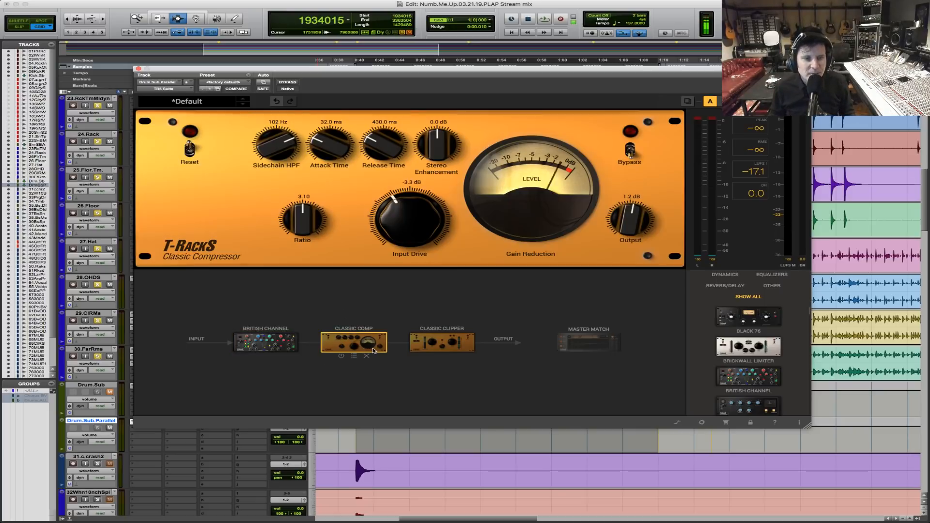
pyautogui.click(629, 154)
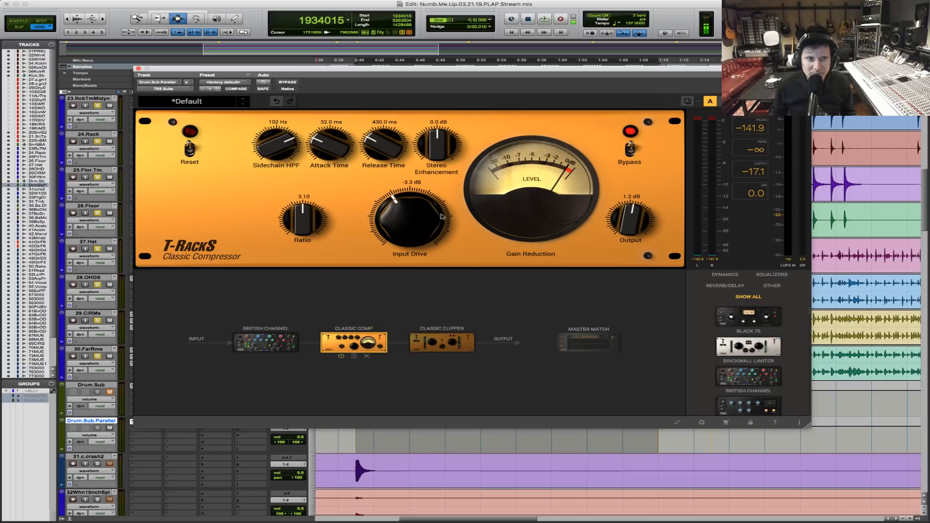
pyautogui.press('space')
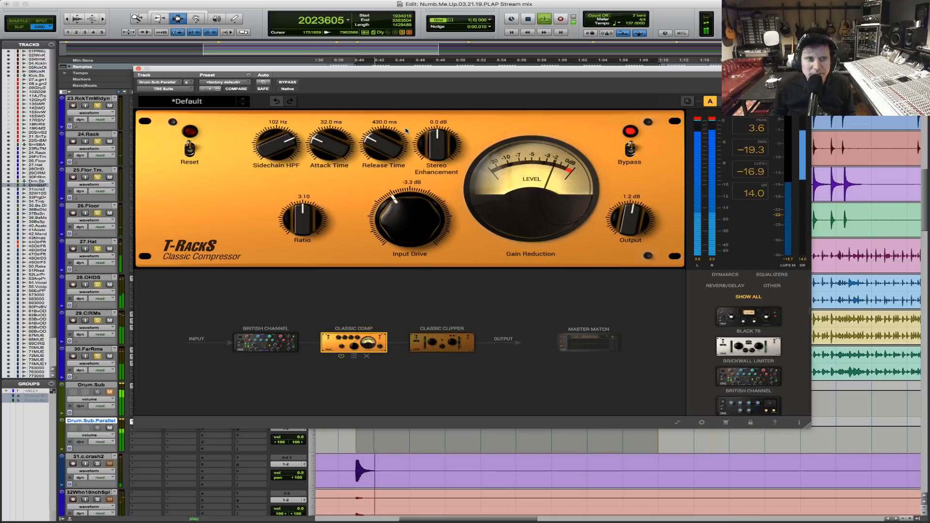
pyautogui.moveTo(397, 229); pyautogui.dragTo(399, 203)
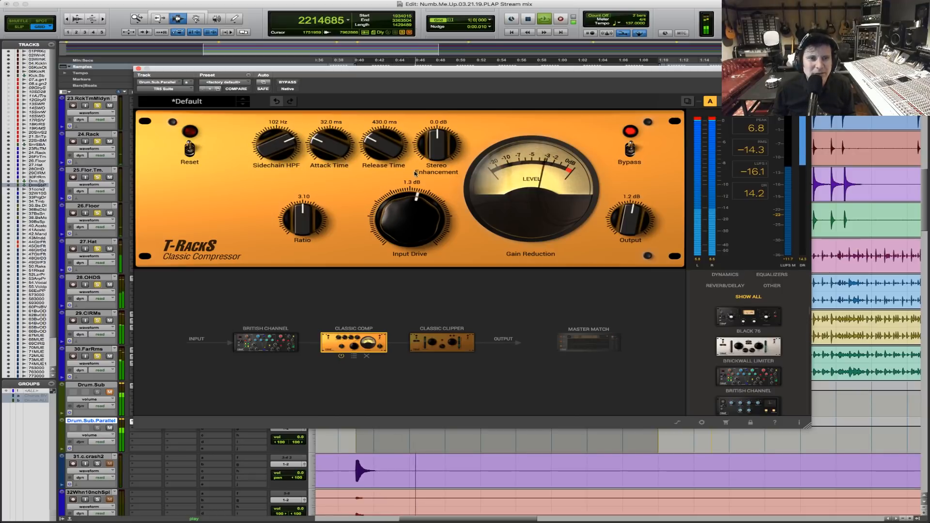
# Audition the compressed parallel drums with cymbal and room tracks such as 28.OHDS temporarily muted, then stop playback.
pyautogui.moveTo(473, 69); pyautogui.dragTo(499, 283)
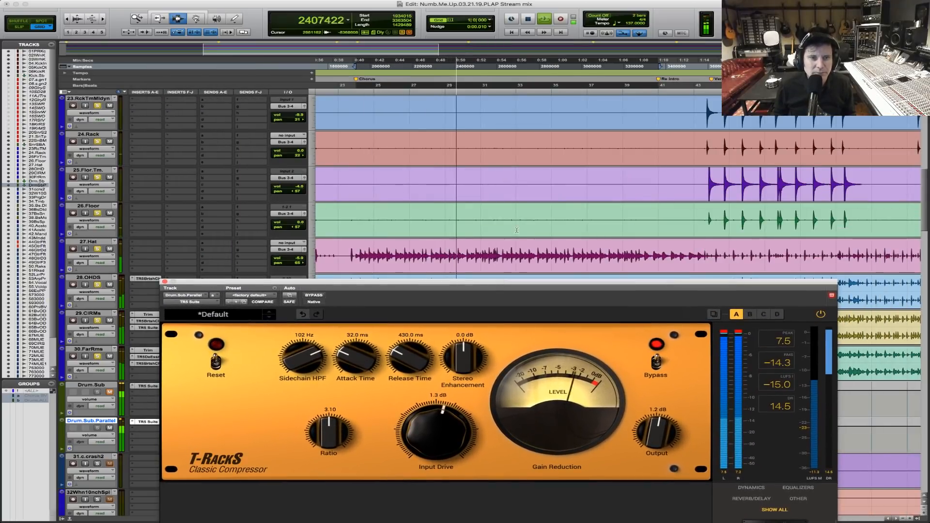
pyautogui.scroll(3, 516, 230)
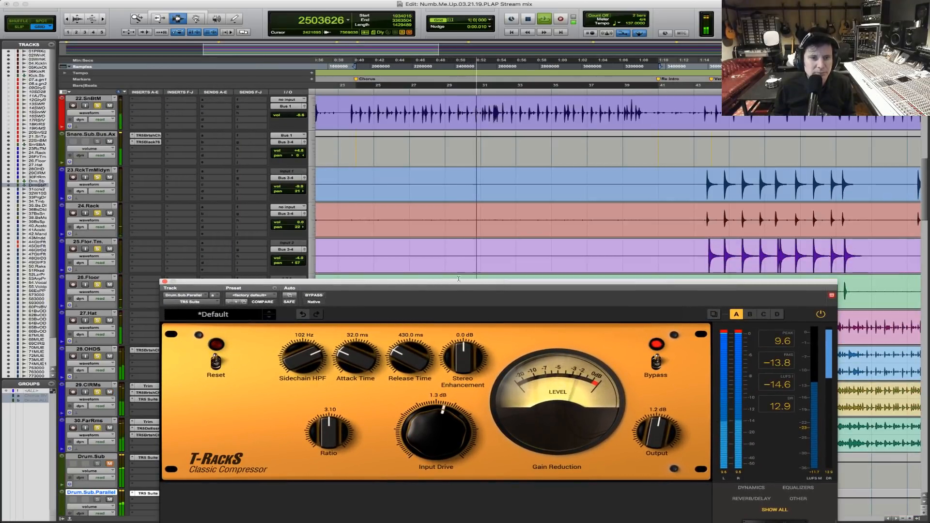
pyautogui.moveTo(459, 281); pyautogui.dragTo(521, 77)
pyautogui.click(110, 321)
pyautogui.click(110, 321)
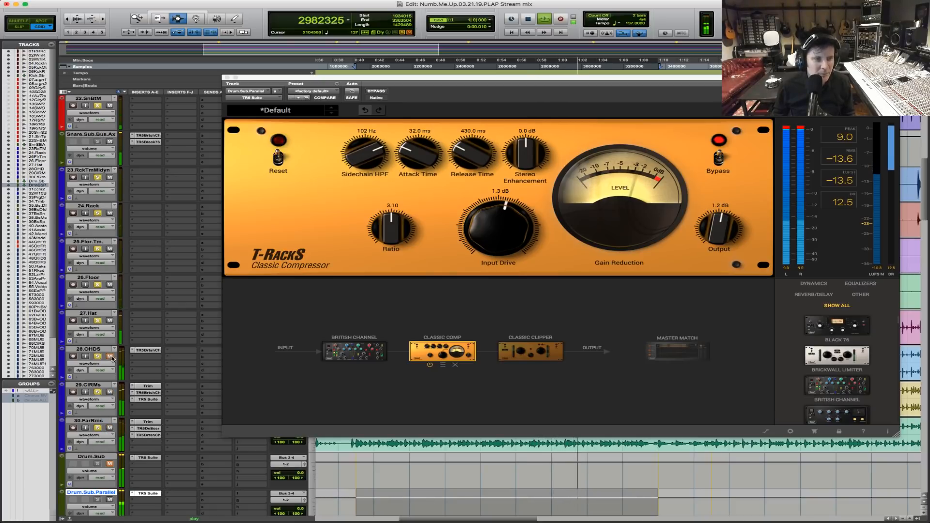
pyautogui.click(110, 392)
pyautogui.click(111, 427)
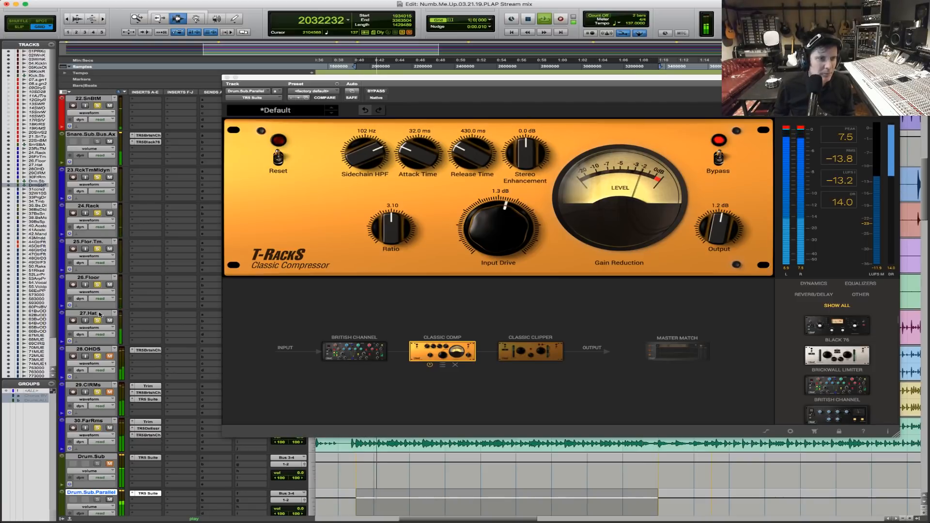
pyautogui.moveTo(366, 77); pyautogui.dragTo(387, 416)
pyautogui.moveTo(291, 331); pyautogui.dragTo(295, 333)
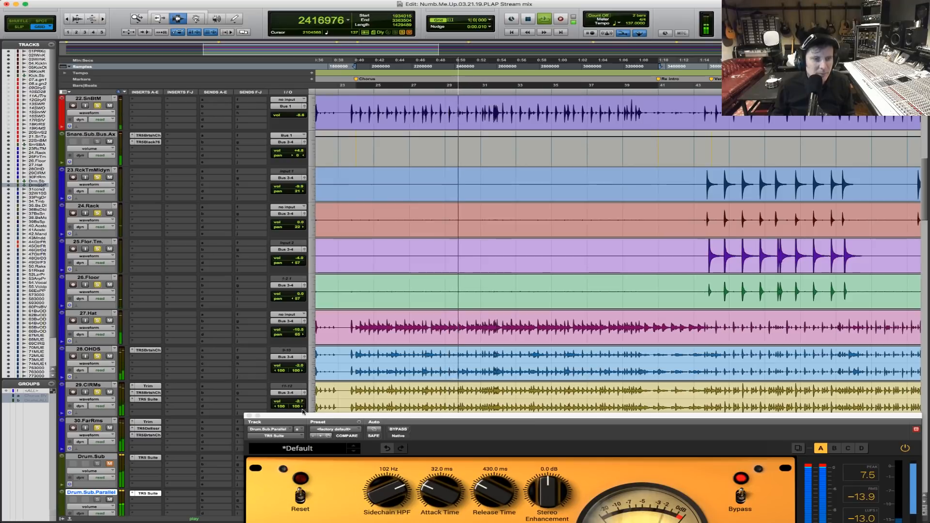
pyautogui.moveTo(331, 418); pyautogui.dragTo(259, 50)
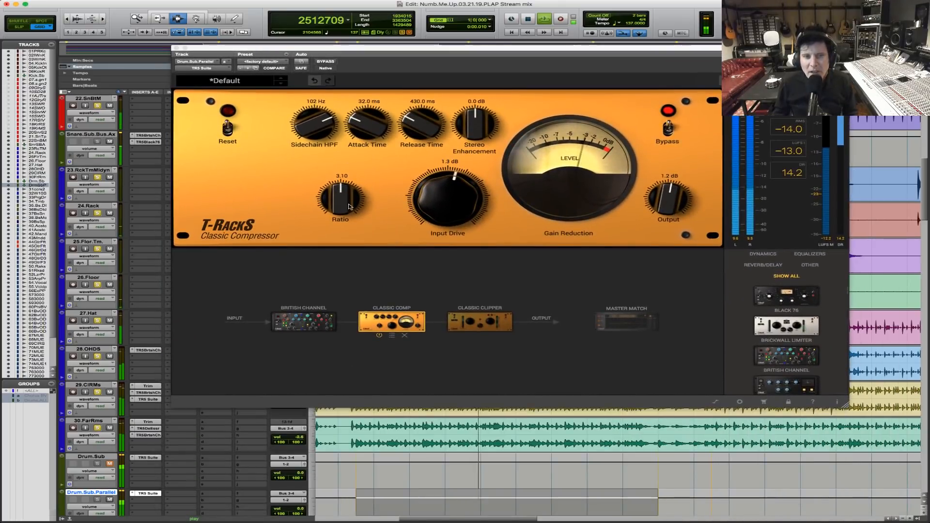
pyautogui.press('space')
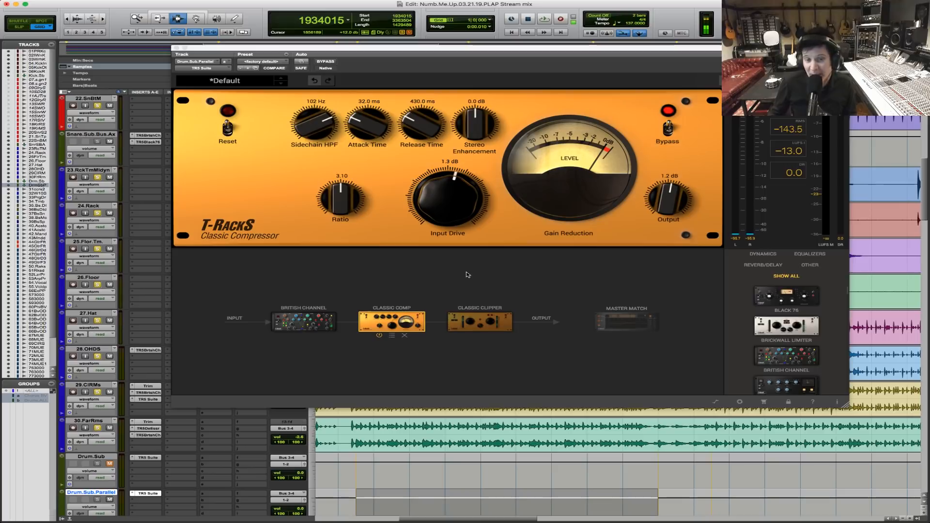
# Activate the Classic Clipper and set its output to -5.9 dB, gain to 3.8 dB and slope to -6.6 during playback.
pyautogui.press('space')
pyautogui.click(486, 321)
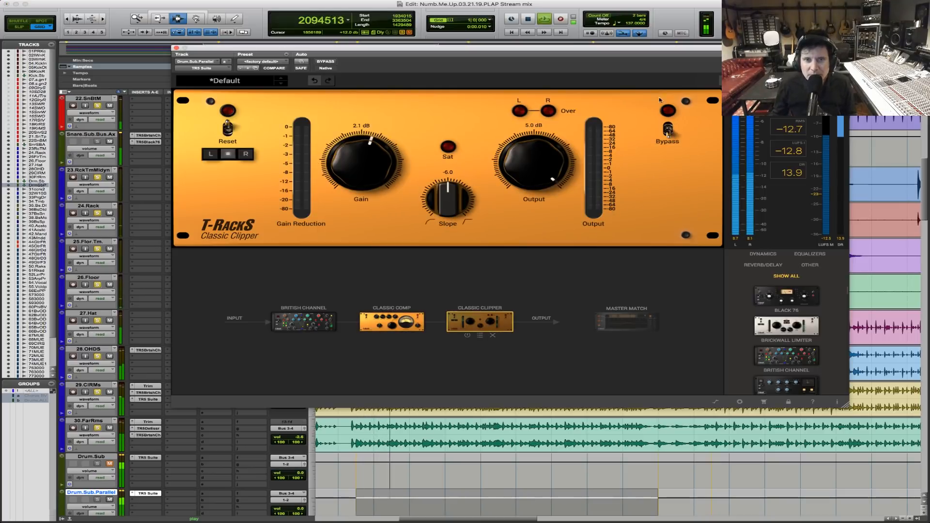
pyautogui.press('space')
pyautogui.click(668, 132)
pyautogui.press('space')
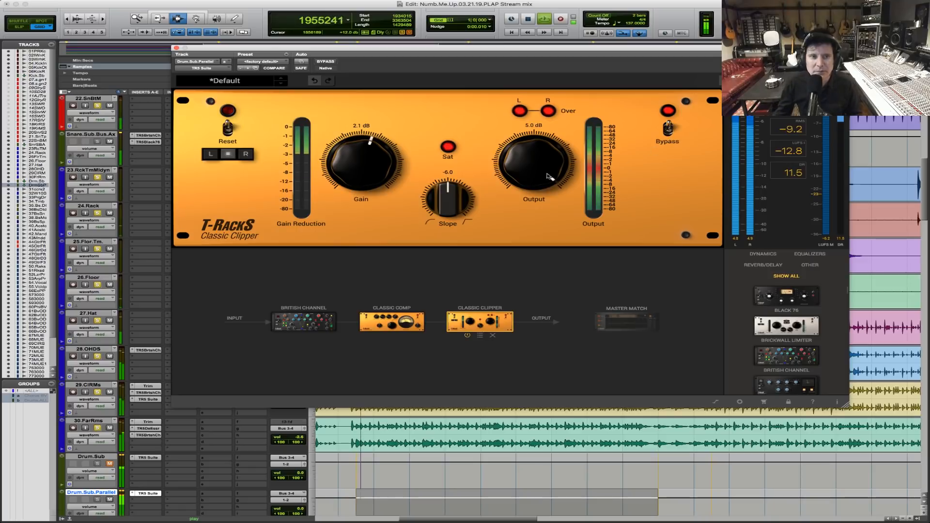
pyautogui.moveTo(526, 159); pyautogui.dragTo(522, 181)
pyautogui.moveTo(367, 161); pyautogui.dragTo(368, 156)
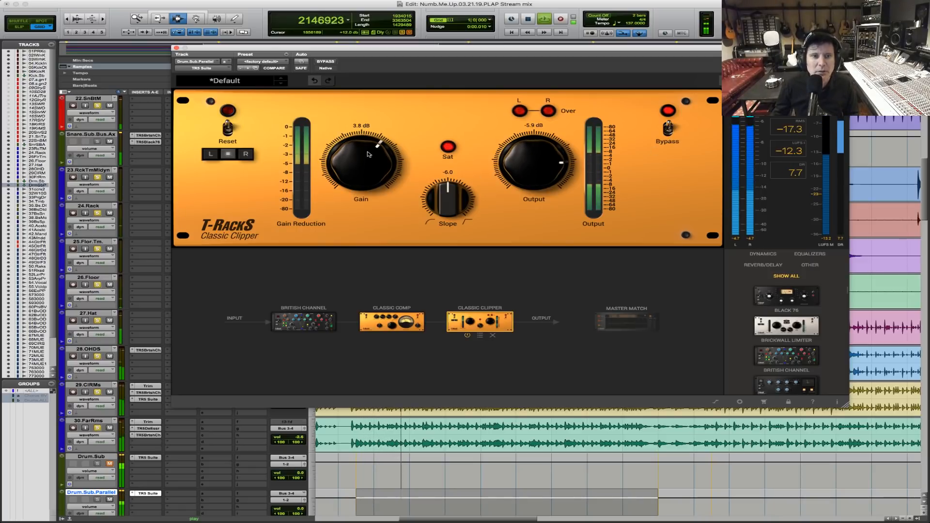
pyautogui.moveTo(443, 195)
pyautogui.mouseDown()
pyautogui.moveTo(458, 145)
pyautogui.moveTo(420, 299)
pyautogui.moveTo(436, 203)
pyautogui.mouseUp()
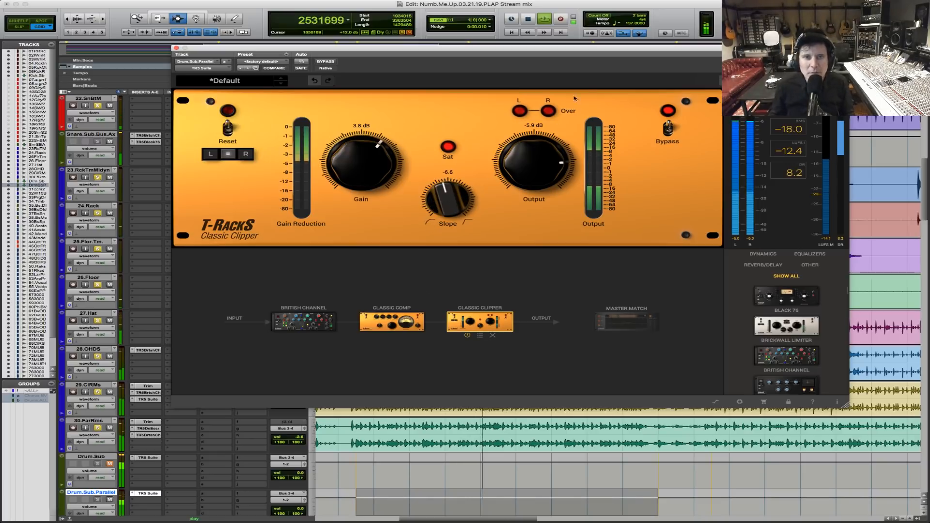
# Bypass the Classic Clipper module, stop playback and close the plug-in window.
pyautogui.click(669, 131)
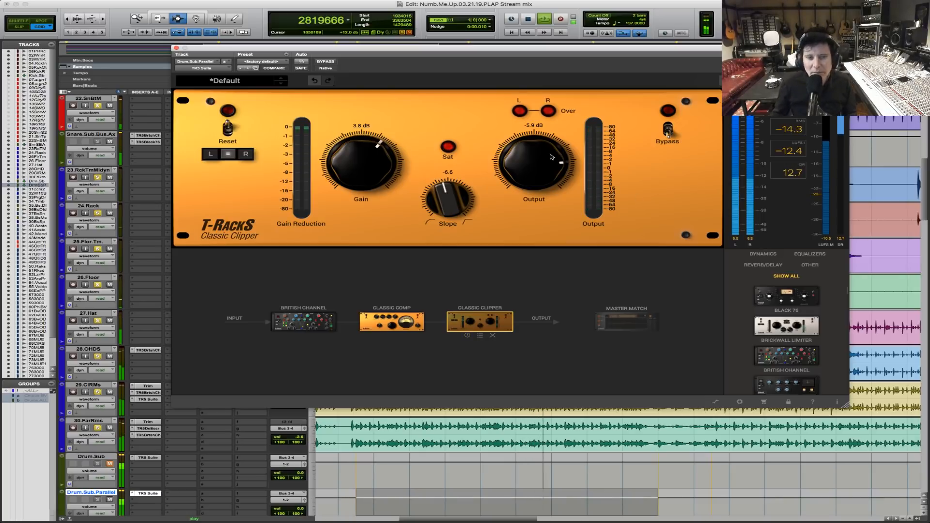
pyautogui.press('space')
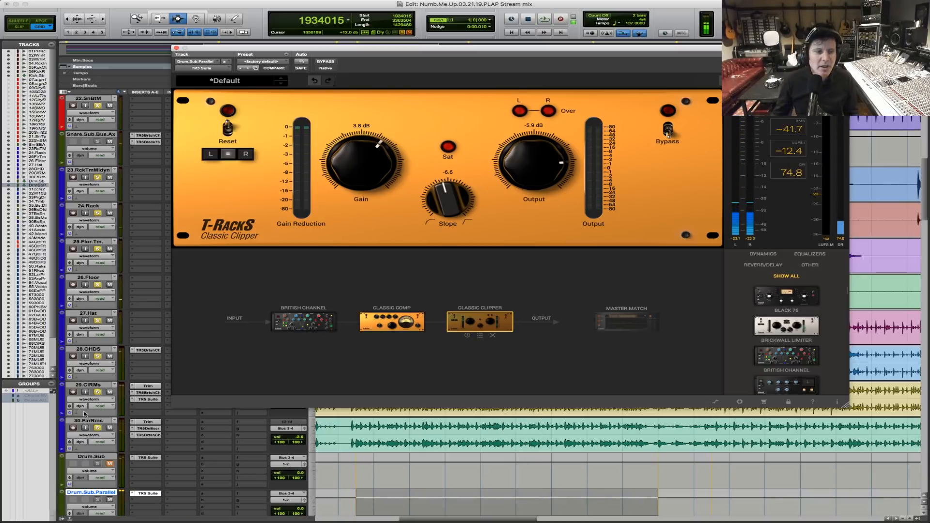
pyautogui.scroll(-1, 354, 461)
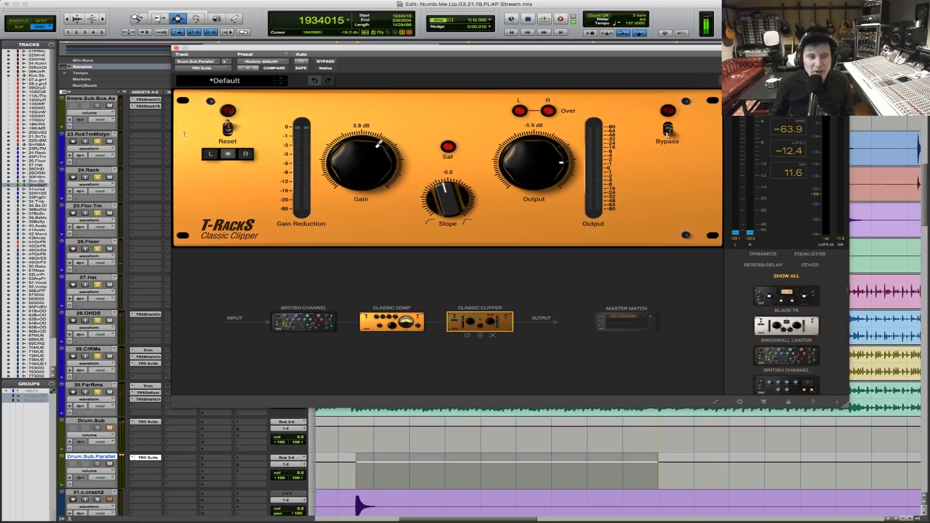
pyautogui.click(177, 48)
# Pull the Drum.Sub.Parallel volume fully down and bring it back up to -15.2 dB while the drums play.
pyautogui.press('space')
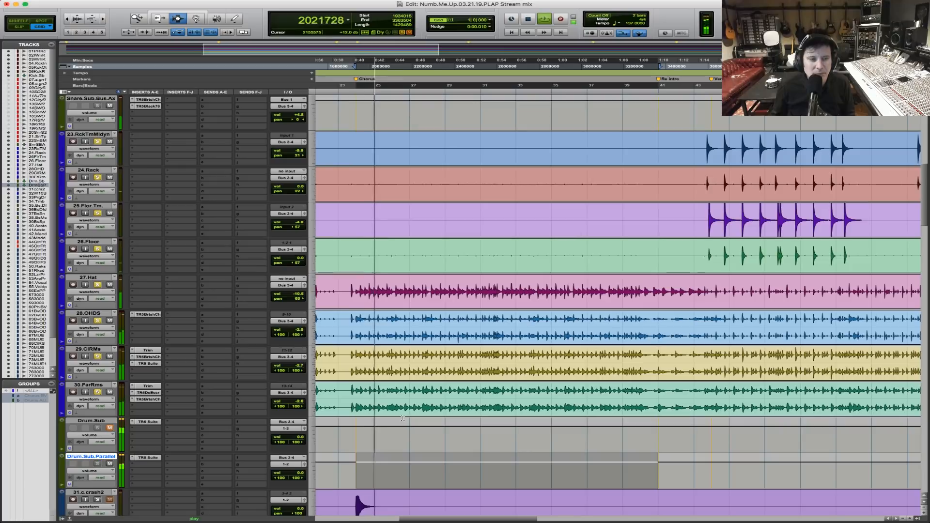
pyautogui.press('space')
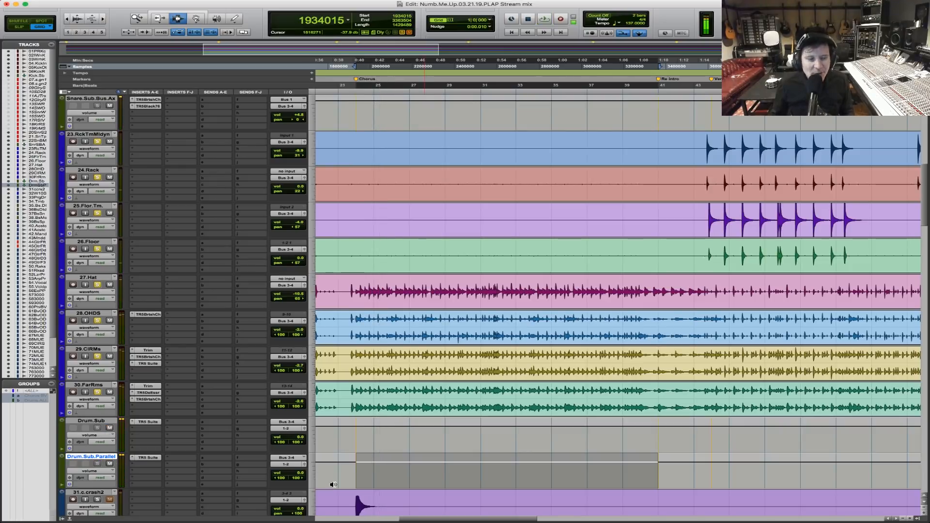
pyautogui.click(300, 477)
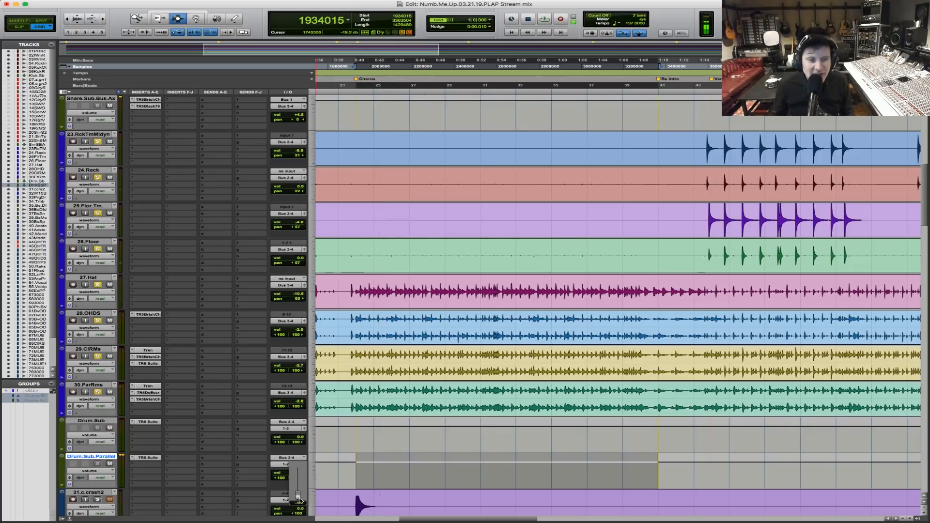
pyautogui.moveTo(300, 501); pyautogui.dragTo(300, 502)
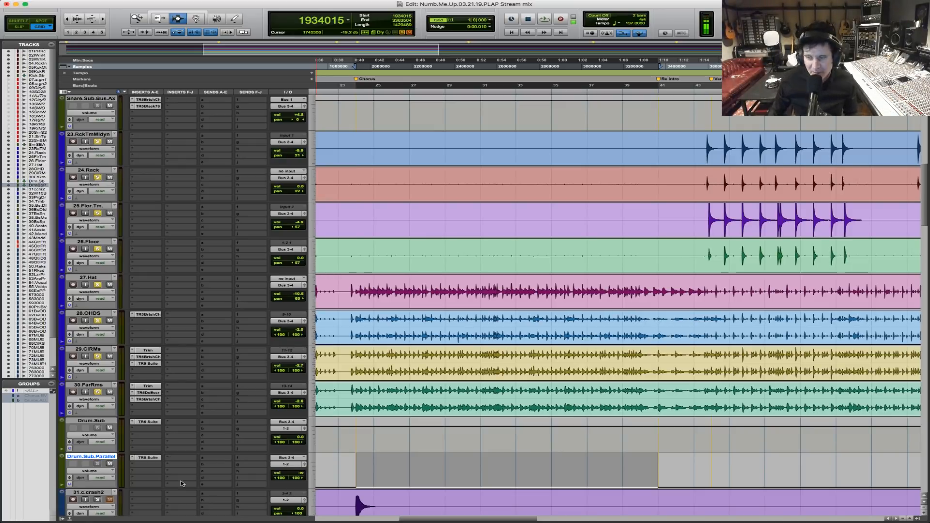
pyautogui.press('space')
pyautogui.moveTo(294, 474); pyautogui.dragTo(299, 460)
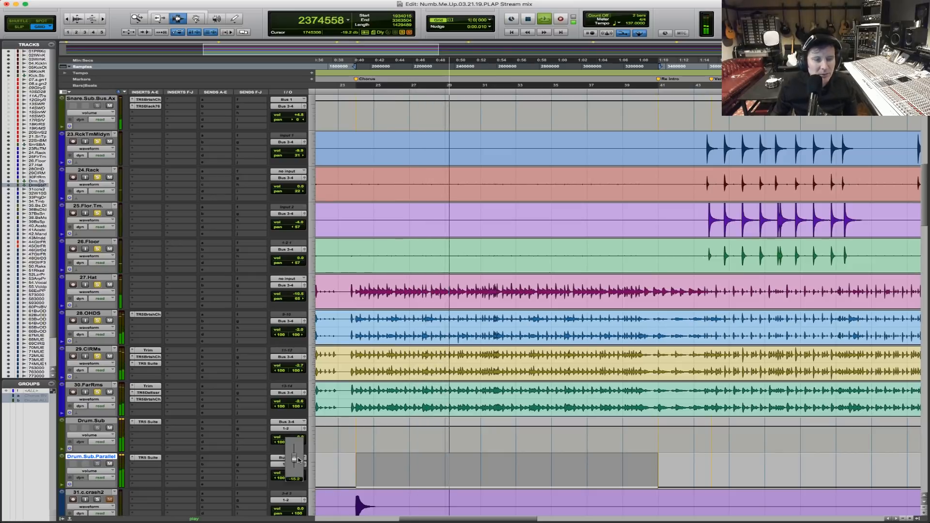
pyautogui.moveTo(298, 460); pyautogui.dragTo(298, 460)
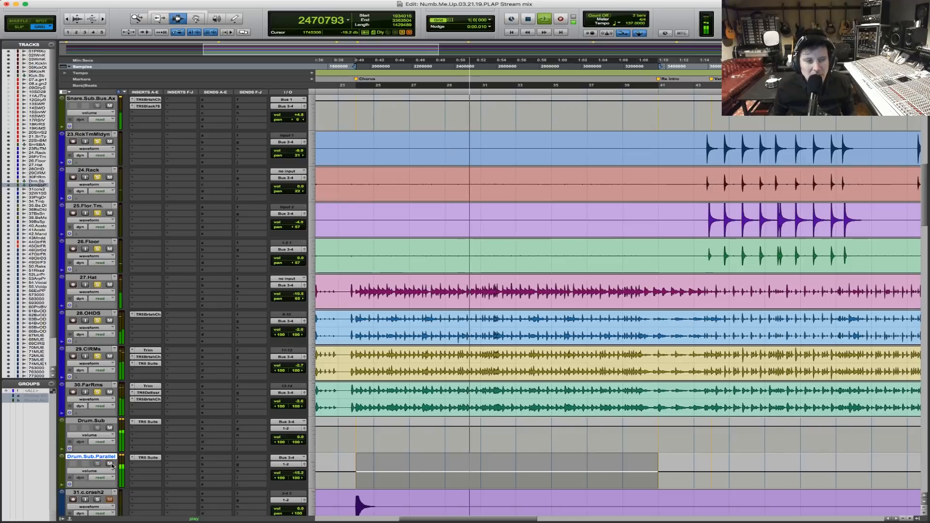
# Compare the drums with and without Drum.Sub.Parallel by muting and unmuting it, and stop playback.
pyautogui.click(110, 464)
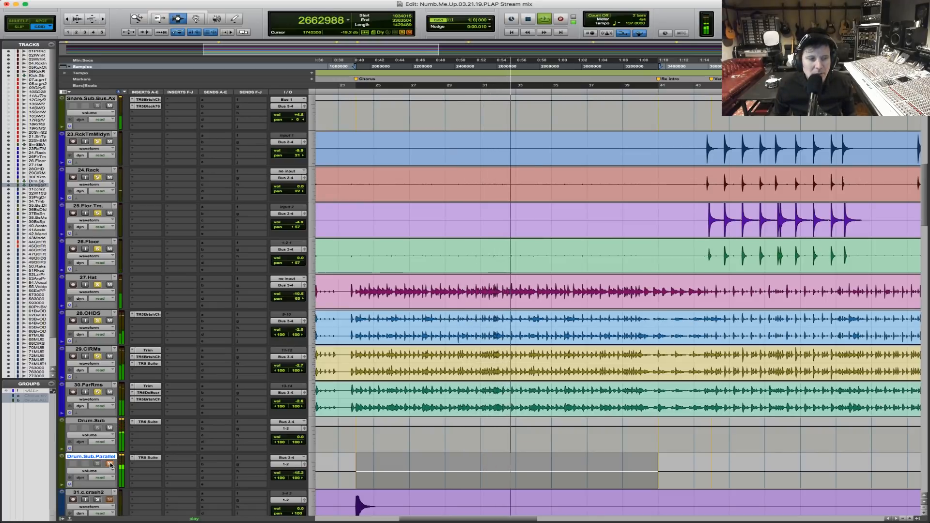
pyautogui.click(110, 464)
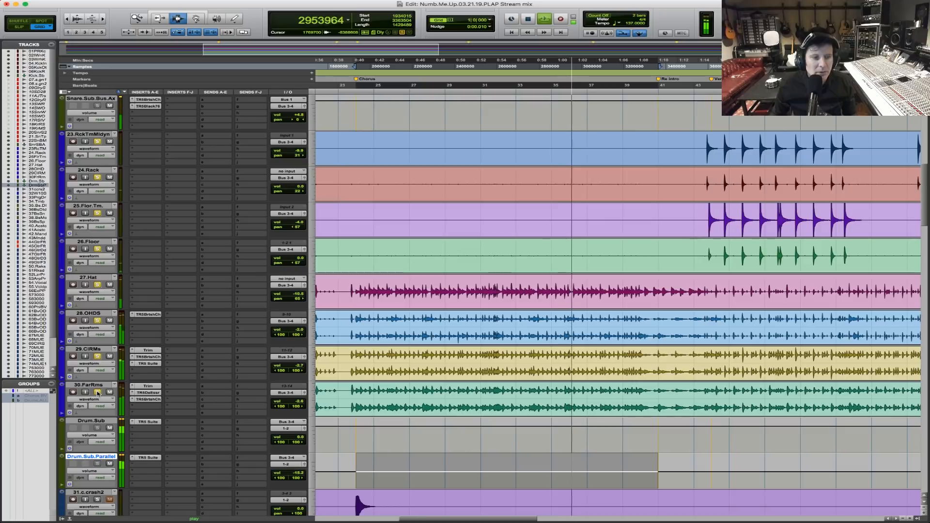
pyautogui.press('space')
# Look through the remaining tracks of the session, from the percussion and bass down to the vocals and master.
pyautogui.scroll(-10, 446, 464)
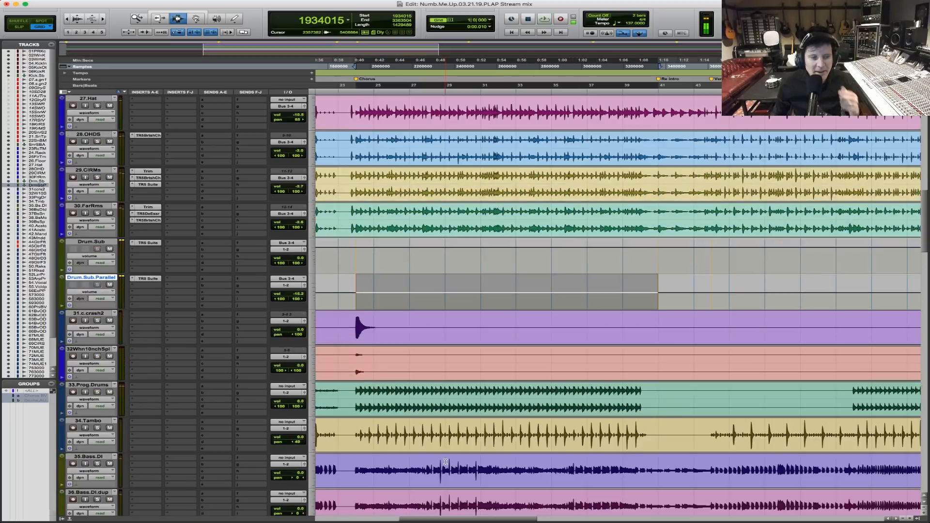
pyautogui.scroll(-20, 445, 463)
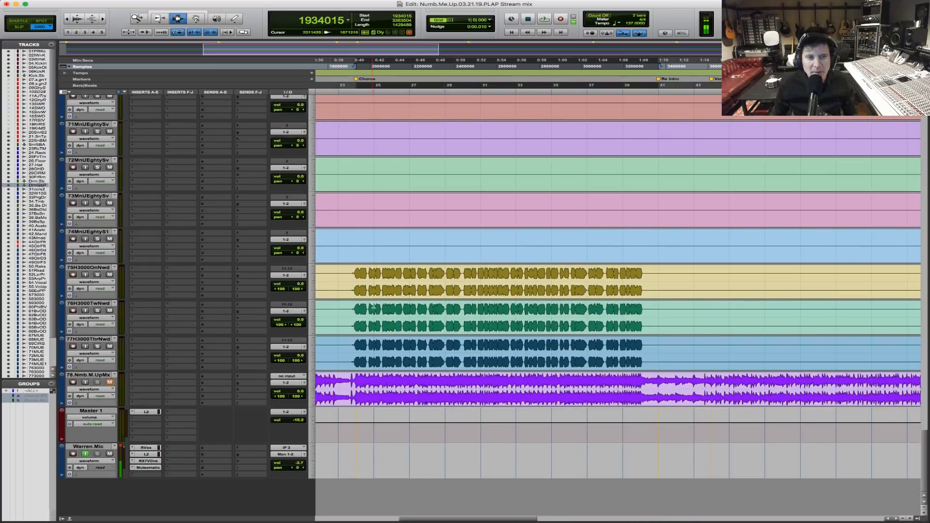
pyautogui.scroll(20, 384, 303)
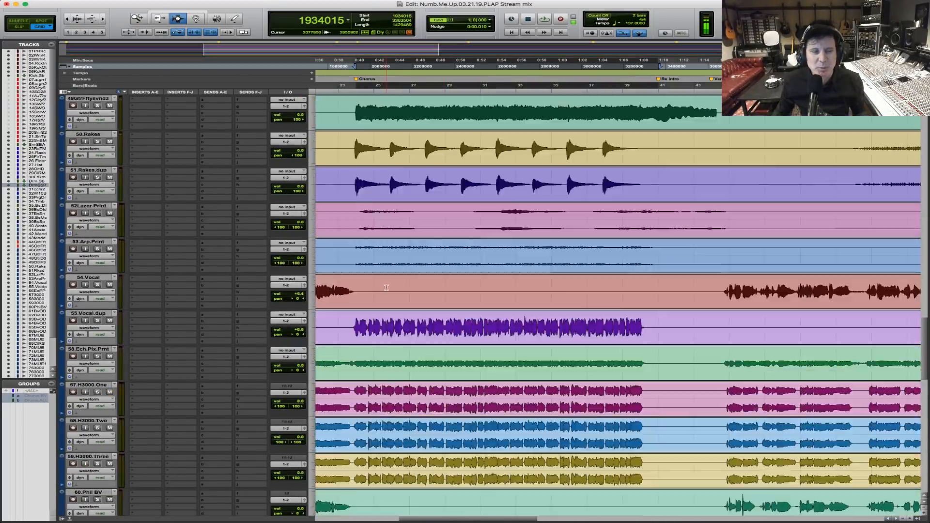
pyautogui.scroll(13, 385, 287)
pyautogui.click(361, 184)
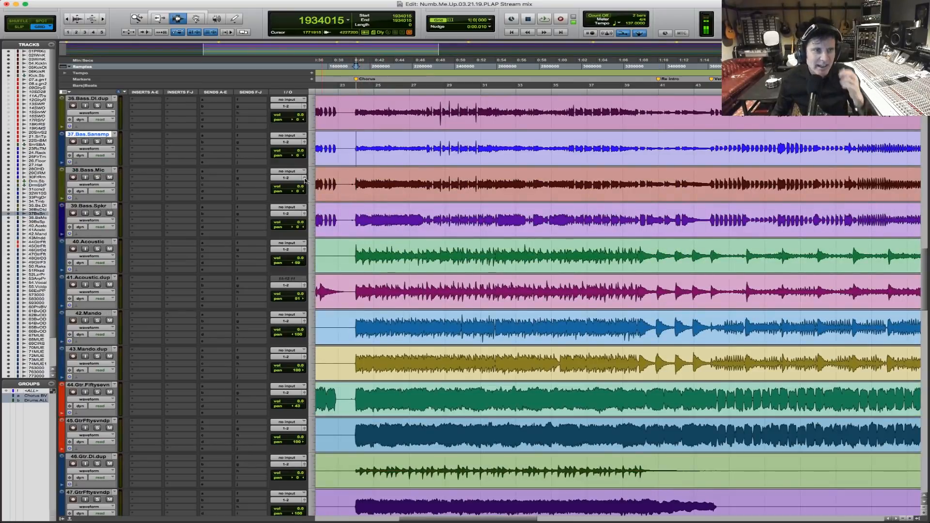
pyautogui.scroll(5, 407, 253)
pyautogui.scroll(-2, 366, 225)
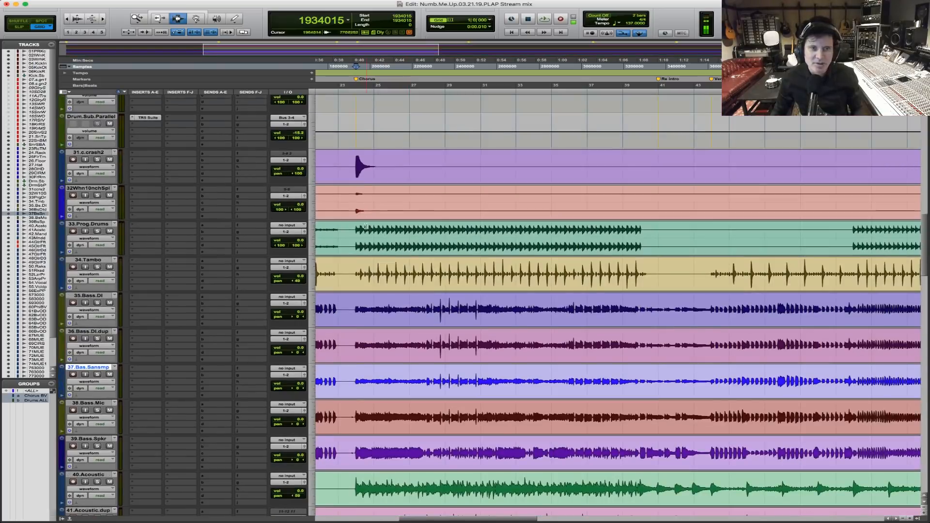
pyautogui.scroll(8, 370, 233)
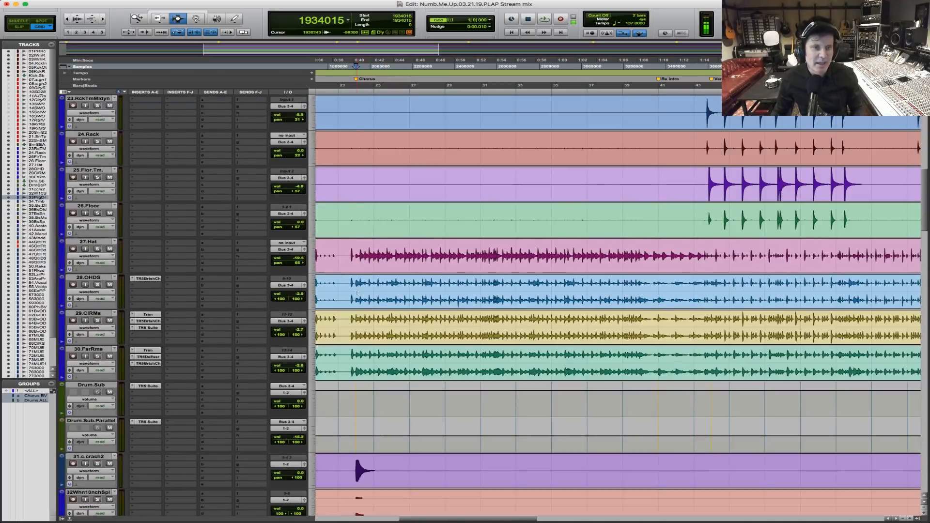
# Place the edit cursor at the Chorus marker across the drum tracks, zoom the timeline out and play briefly.
pyautogui.click(357, 285)
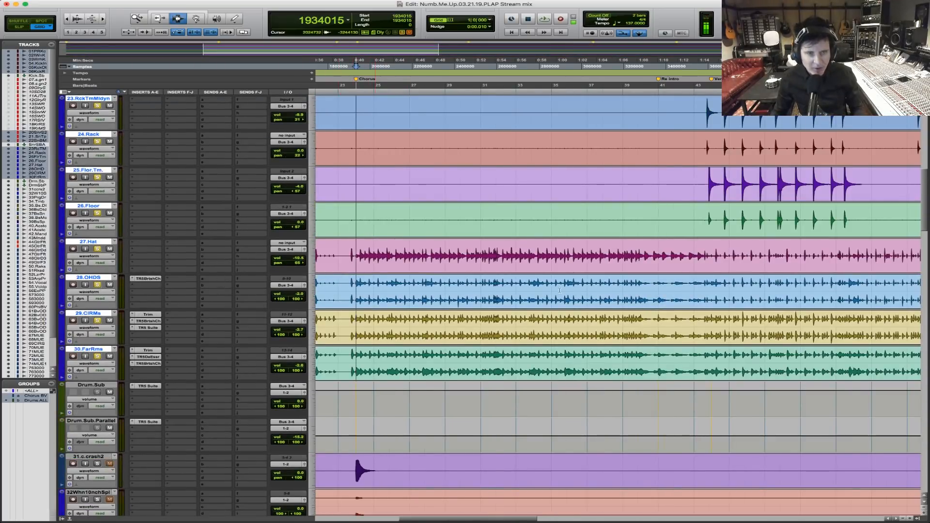
pyautogui.press('super+bracketleft')
pyautogui.press('space')
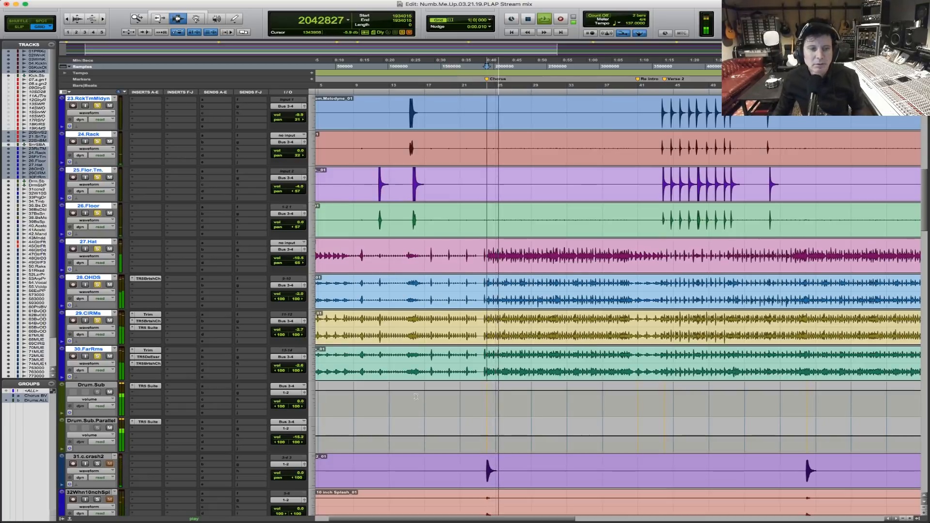
pyautogui.press('space')
# Play the chorus and toggle the Drum.Sub.Parallel mute to check its contribution to the drums.
pyautogui.scroll(-4, 208, 264)
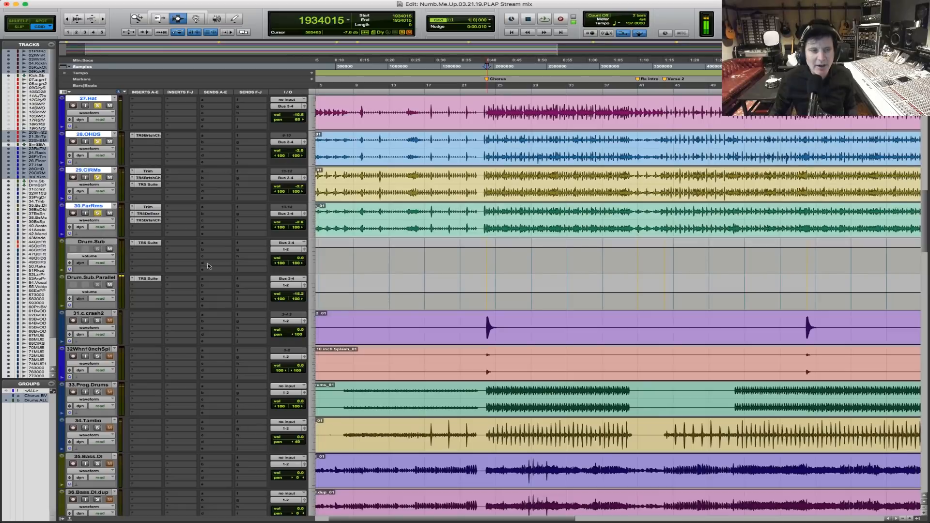
pyautogui.press('space')
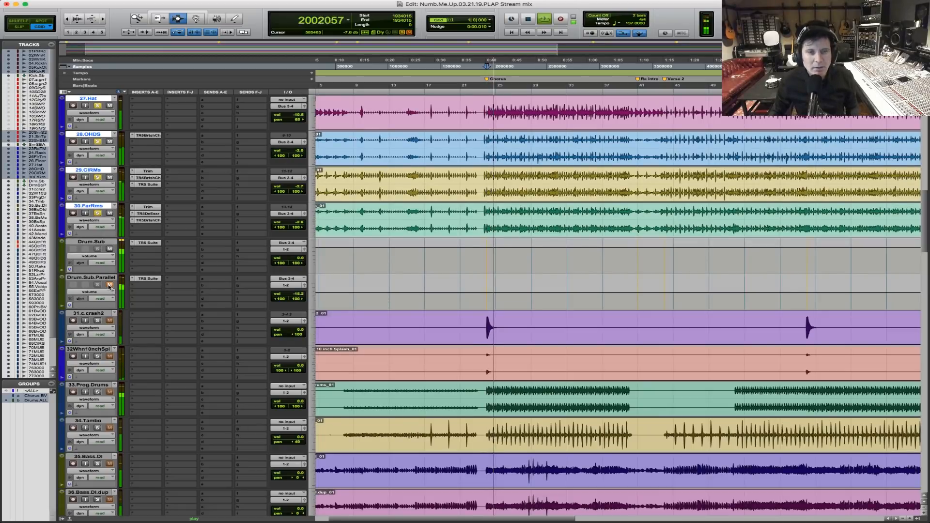
pyautogui.click(109, 284)
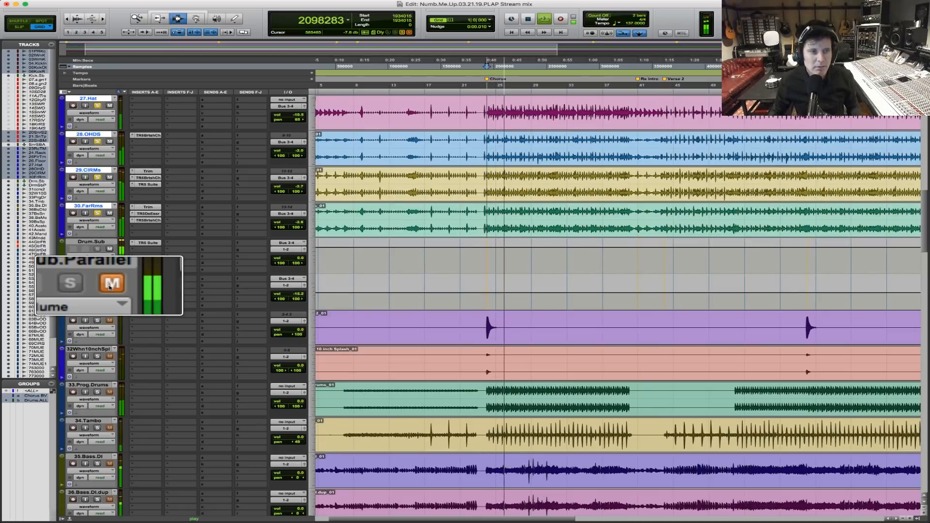
# Zoom in on the timeline and select the chorus across the drum tracks, ending shortly before the Re Intro marker.
pyautogui.scroll(-8, 317, 349)
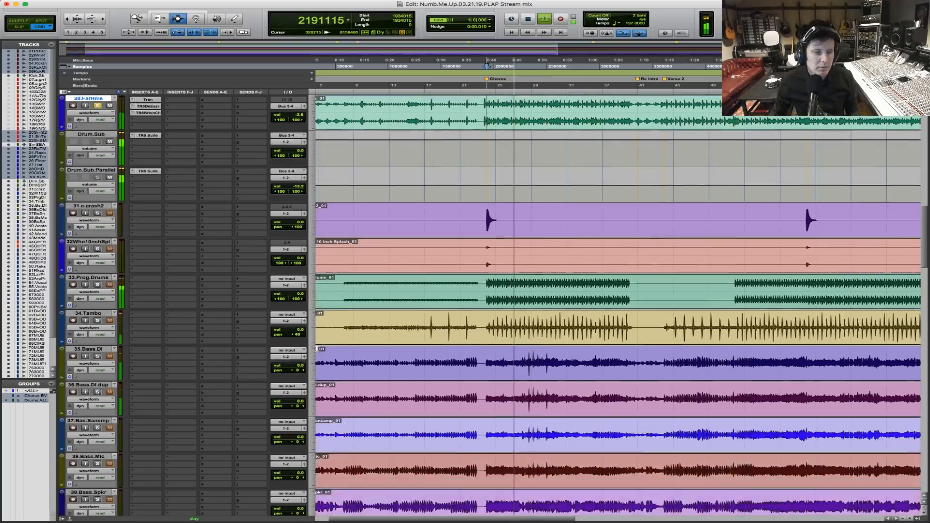
pyautogui.scroll(-11, 317, 349)
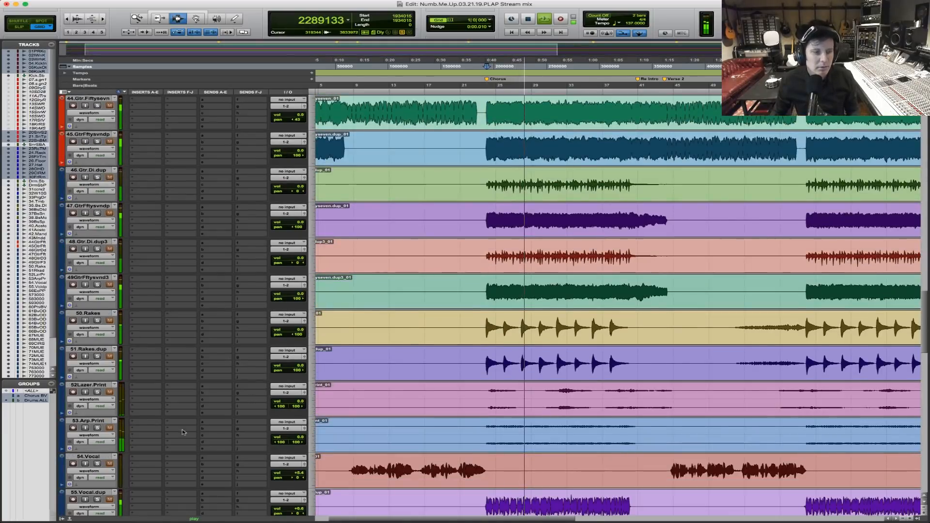
pyautogui.scroll(12, 671, 333)
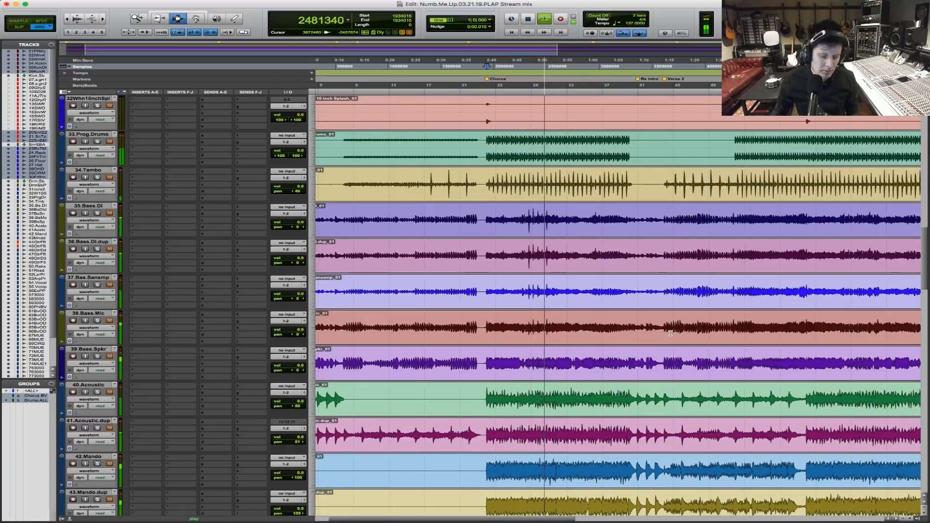
pyautogui.scroll(11, 671, 332)
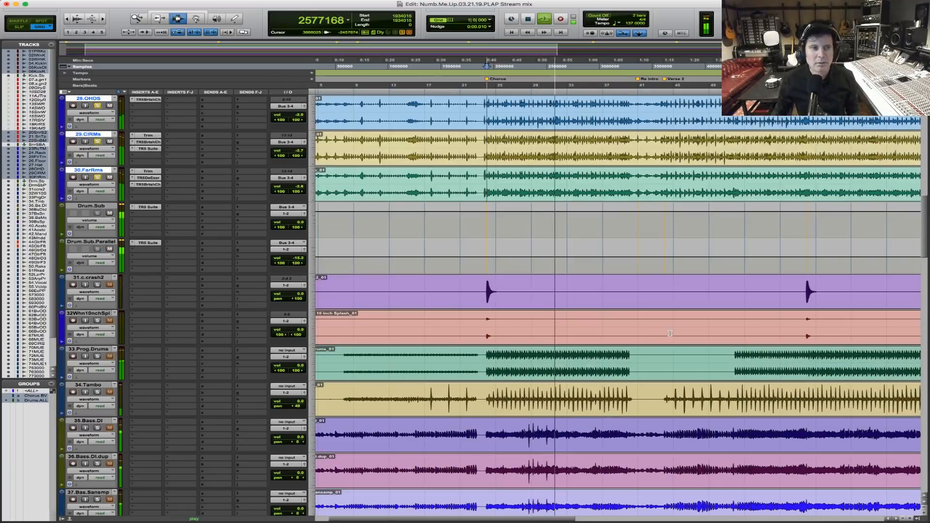
pyautogui.press('t')
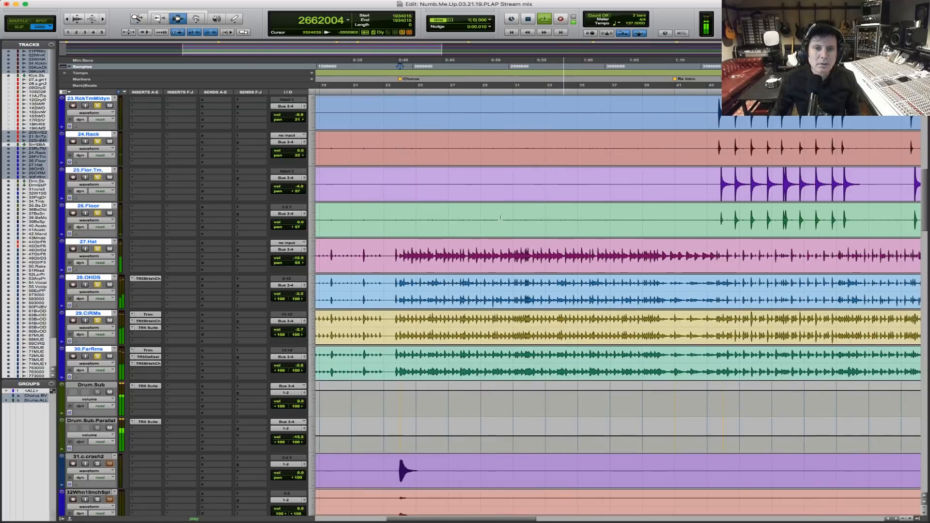
pyautogui.moveTo(410, 256); pyautogui.dragTo(658, 271)
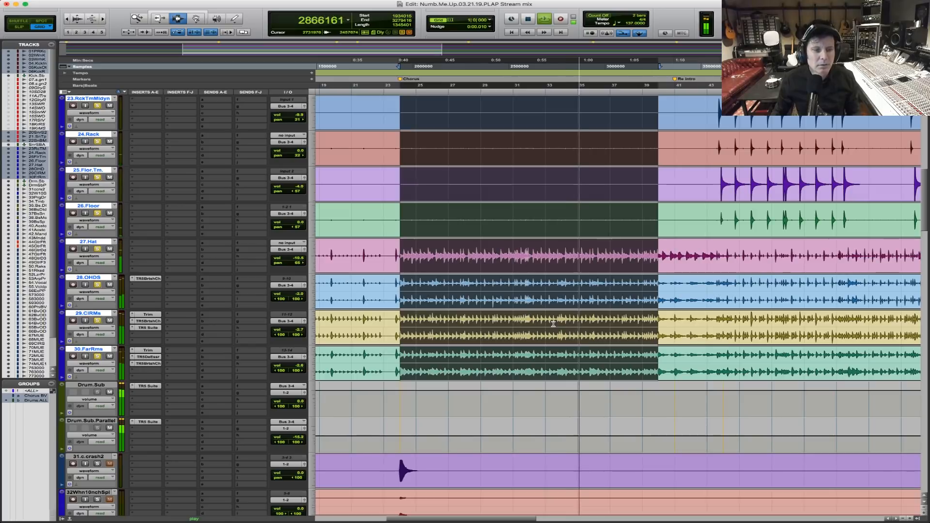
# Compare the current drums with the 78.Nmb.M.UpMx mix by toggling that track's mute, and stop playback.
pyautogui.scroll(-3, 553, 324)
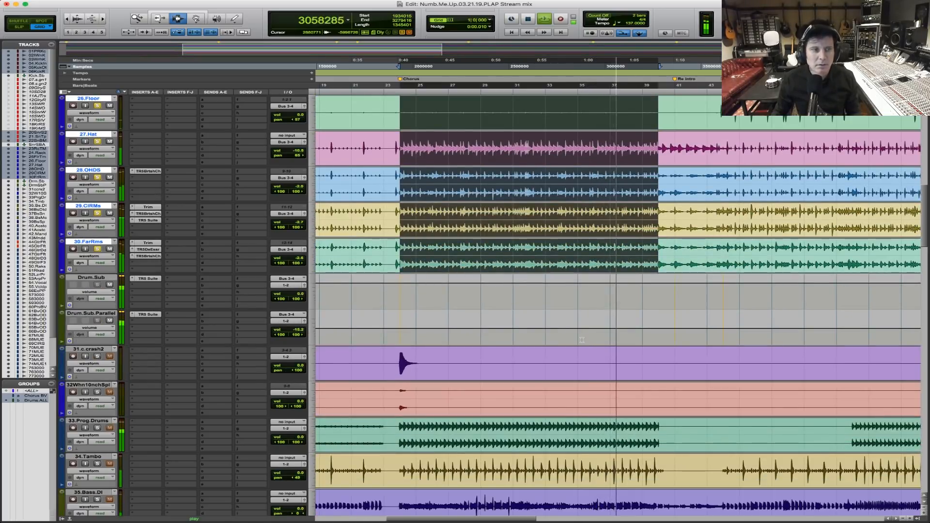
pyautogui.scroll(-20, 582, 340)
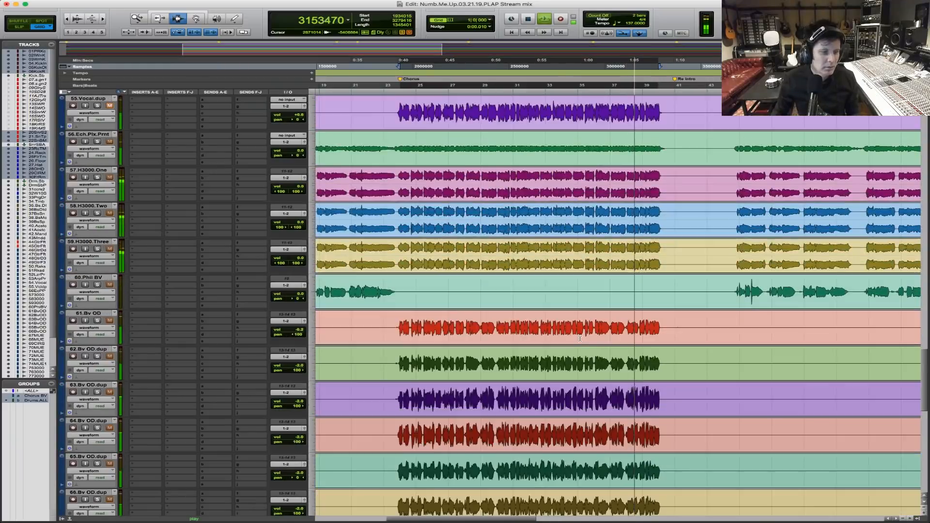
pyautogui.scroll(-9, 579, 339)
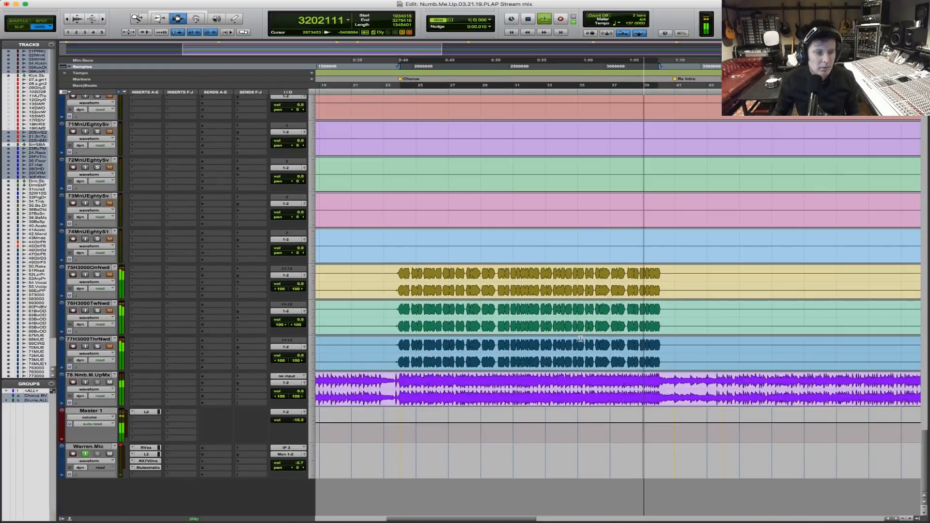
pyautogui.click(110, 383)
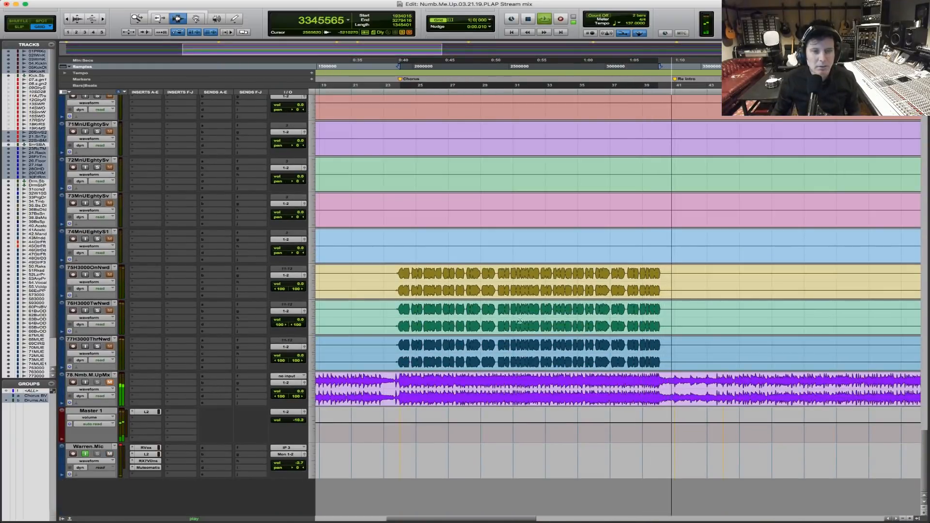
pyautogui.press('space')
# Select the drum tracks from the Chorus marker to the Re Intro marker, sample 1934015 to 3363504.
pyautogui.scroll(9, 484, 281)
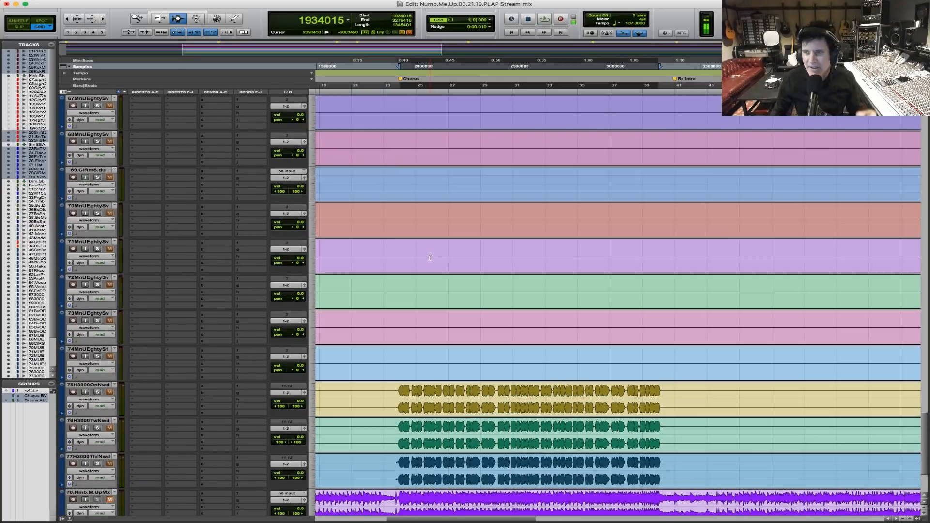
pyautogui.scroll(5, 430, 257)
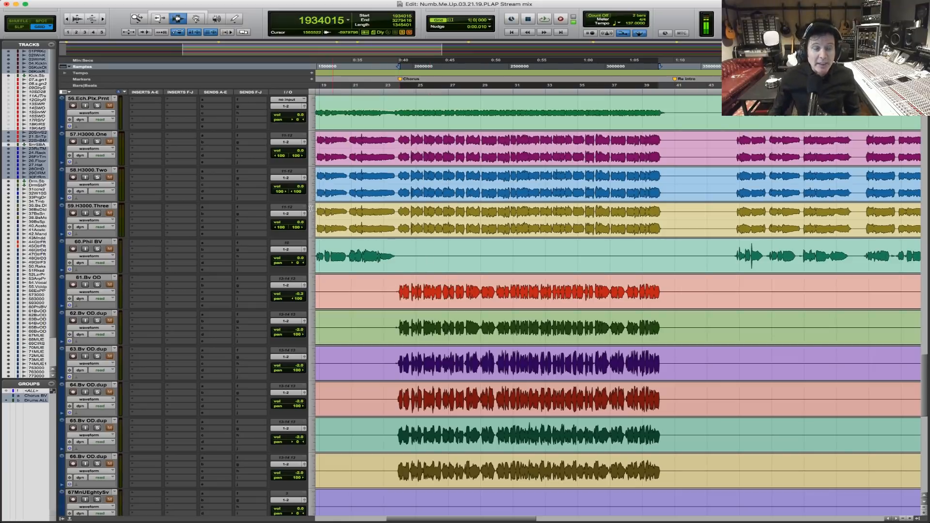
pyautogui.scroll(10, 405, 256)
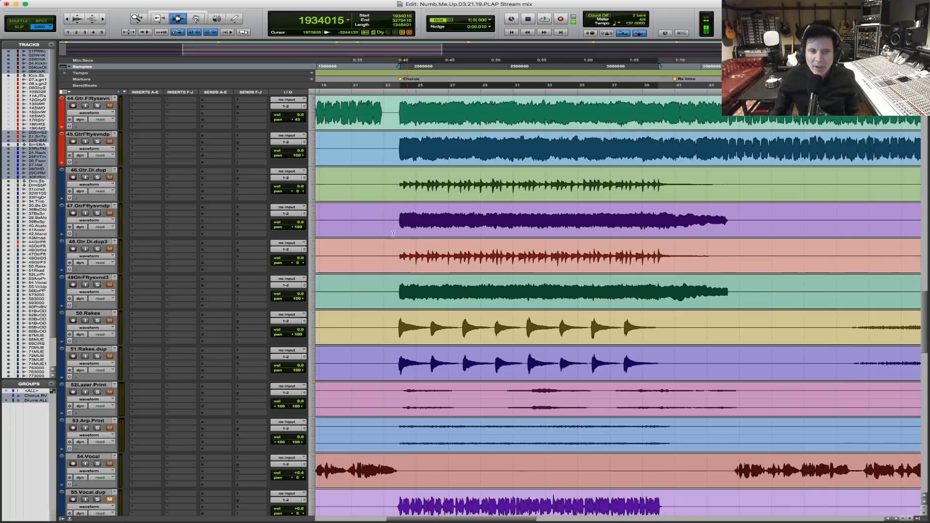
pyautogui.click(398, 151)
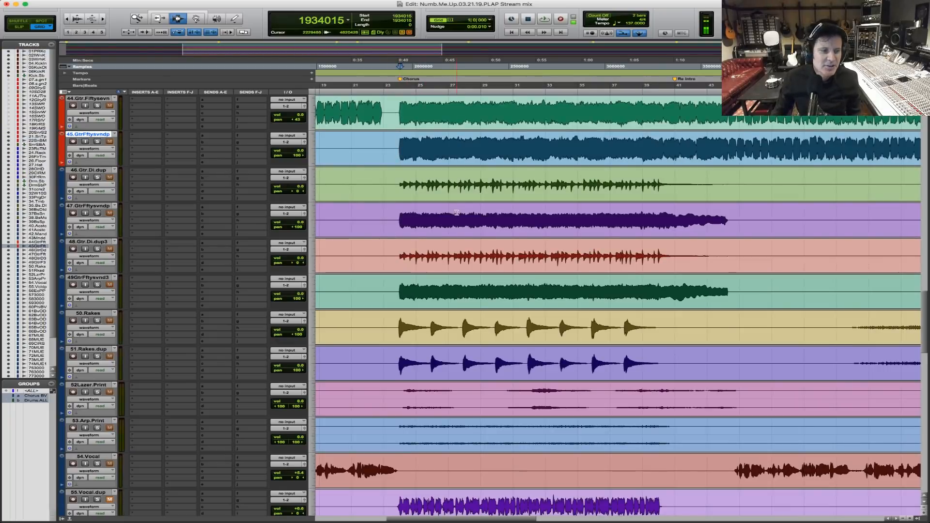
pyautogui.scroll(12, 456, 213)
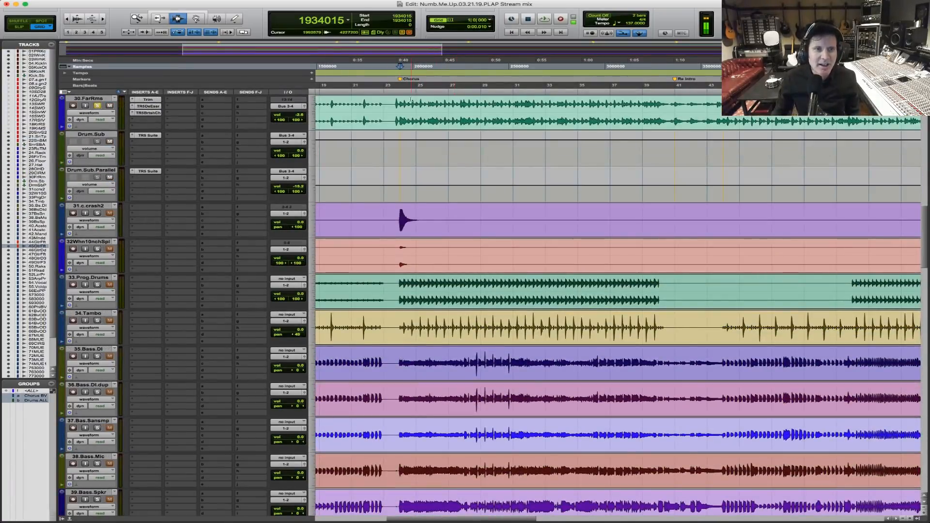
pyautogui.moveTo(397, 109); pyautogui.dragTo(672, 114)
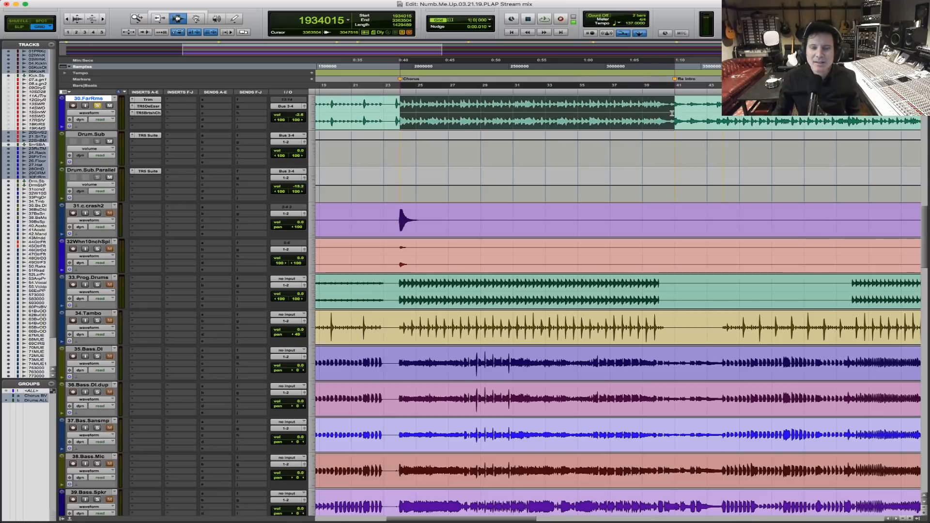
# Select the chorus across the drum tracks from the Chorus marker at sample 1934015 to sample 3279416.
pyautogui.moveTo(388, 112); pyautogui.dragTo(744, 116)
pyautogui.click(773, 118)
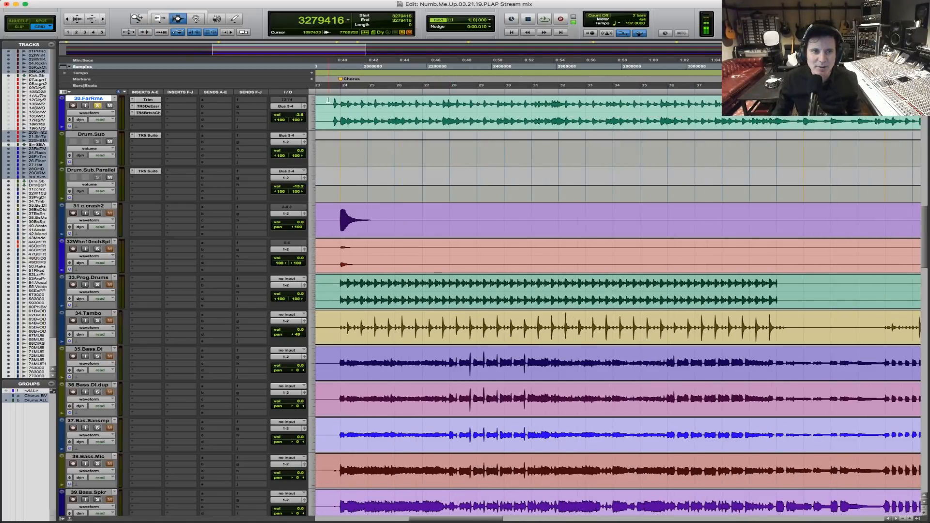
pyautogui.keyDown('shift'); pyautogui.click(339, 115); pyautogui.keyUp('shift')
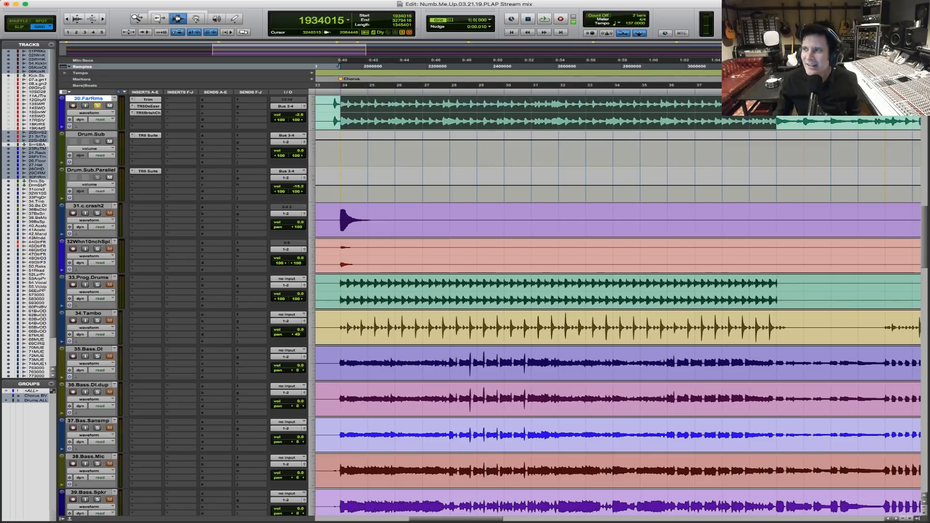
pyautogui.scroll(6, 764, 110)
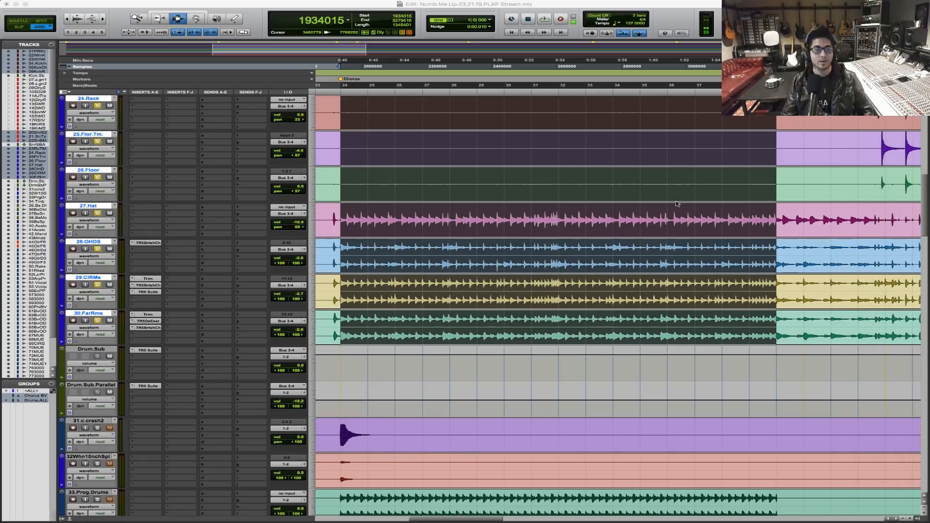
# Clear the chorus selection and examine the drum tracks over the whole song, from the kicks down to Drum.Sub.Parallel.
pyautogui.click(581, 191)
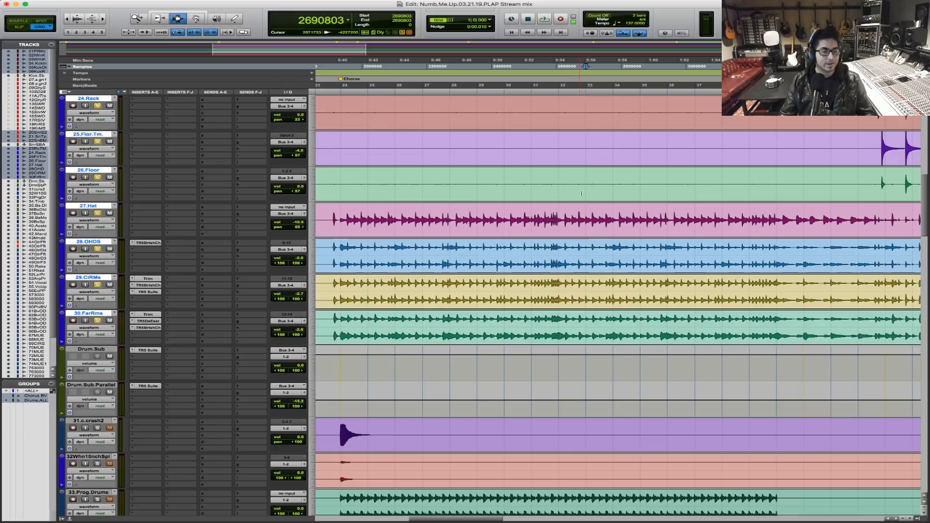
pyautogui.press('super+bracketleft')
pyautogui.press('super+bracketleft')
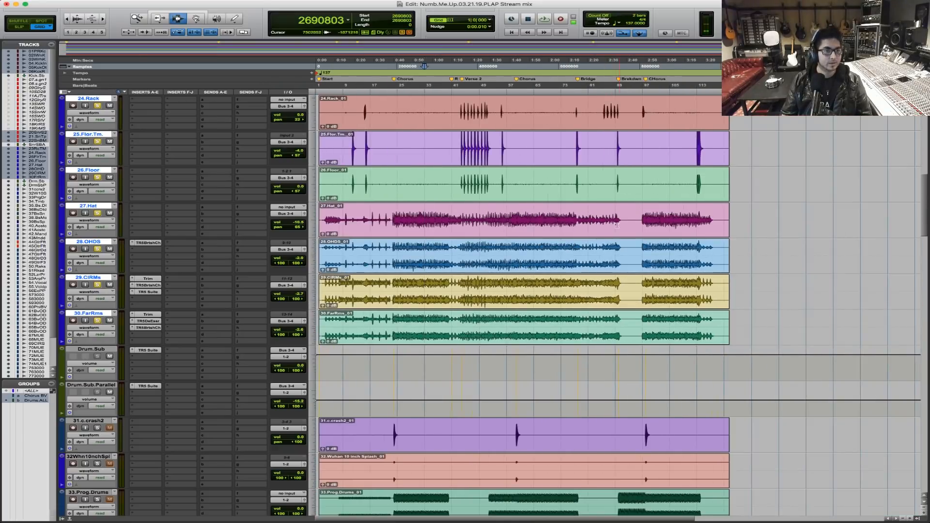
pyautogui.scroll(15, 459, 263)
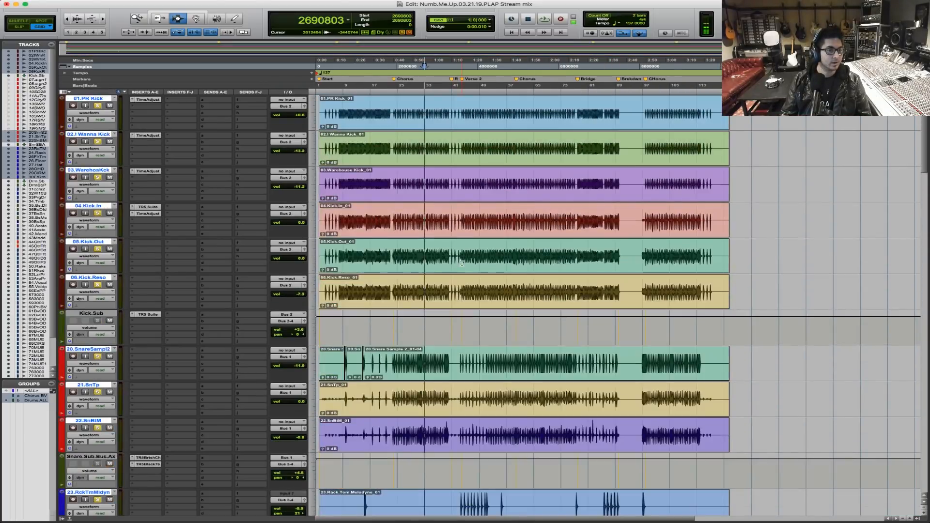
pyautogui.scroll(-10, 471, 207)
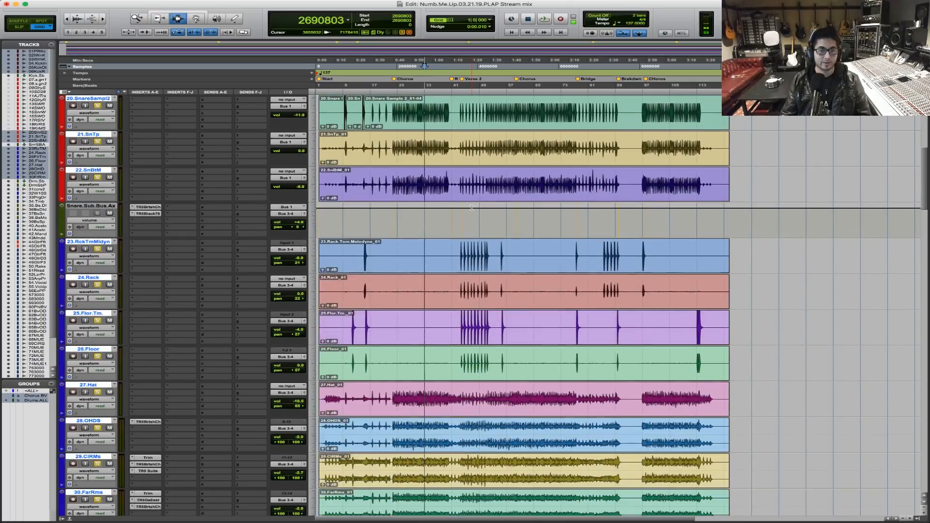
pyautogui.scroll(-2, 471, 208)
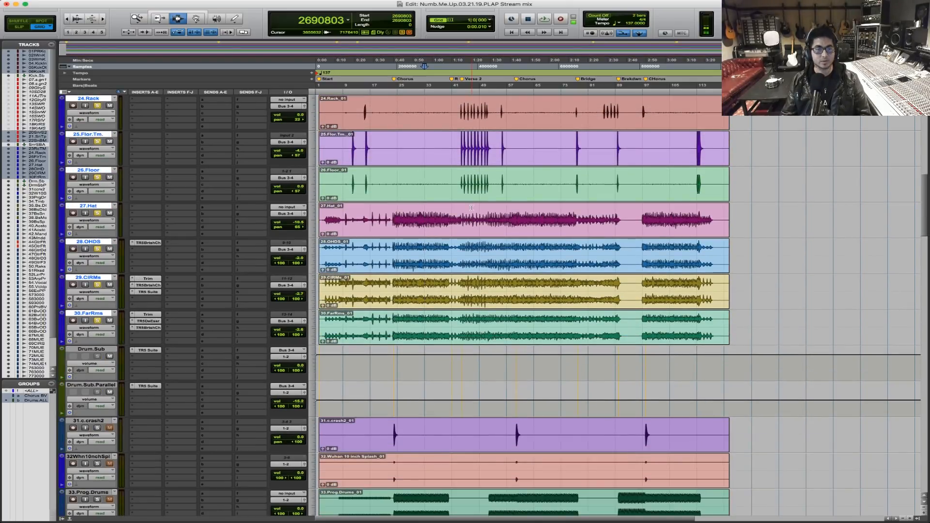
pyautogui.press('t')
pyautogui.press('t')
pyautogui.press('r')
pyautogui.scroll(3, 562, 199)
pyautogui.press('r')
pyautogui.scroll(5, 562, 199)
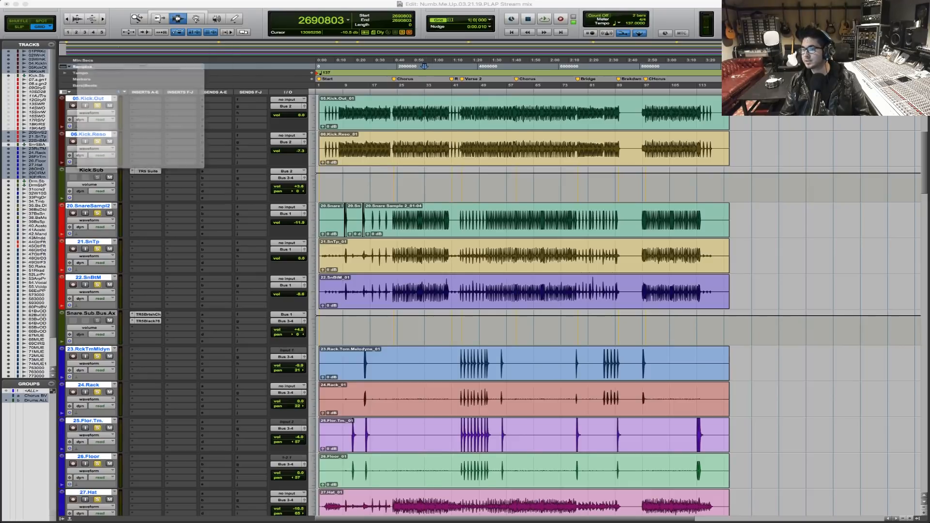
pyautogui.moveTo(139, 10); pyautogui.dragTo(929, 52)
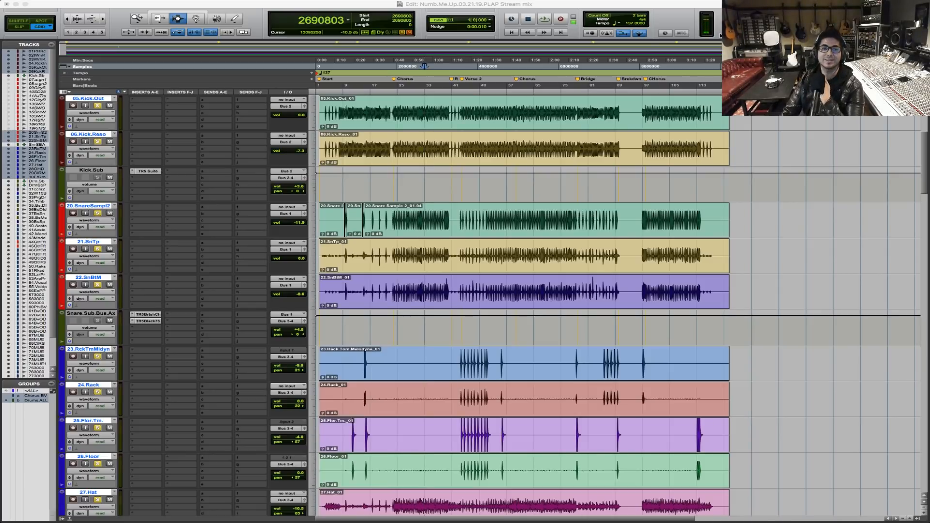
# Place the edit cursor early in Verse 2 at sample 3868029 and look through the tracks from the kicks down to the vocals.
pyautogui.click(526, 118)
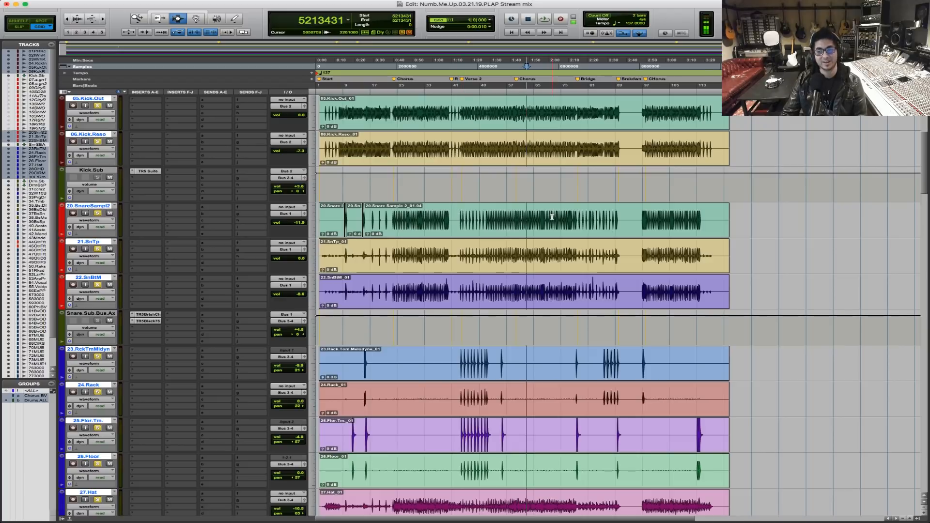
pyautogui.click(472, 225)
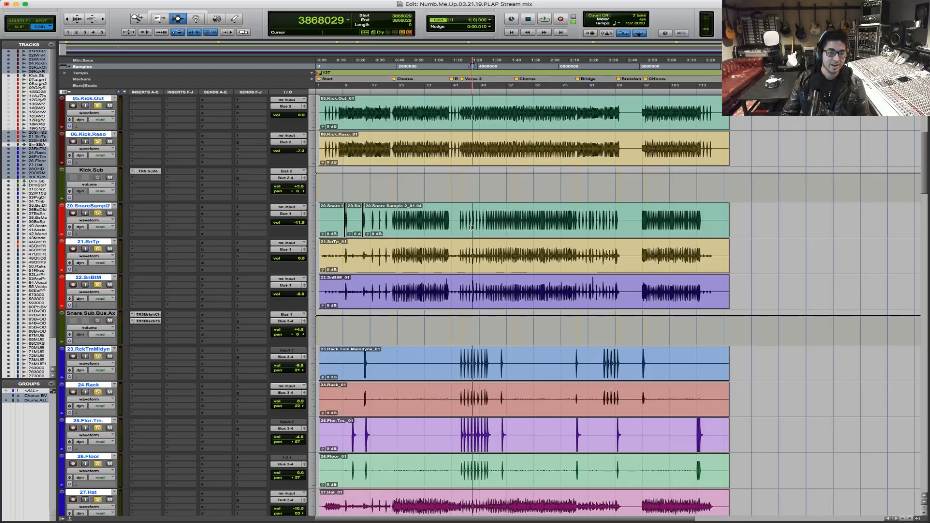
pyautogui.scroll(5, 487, 234)
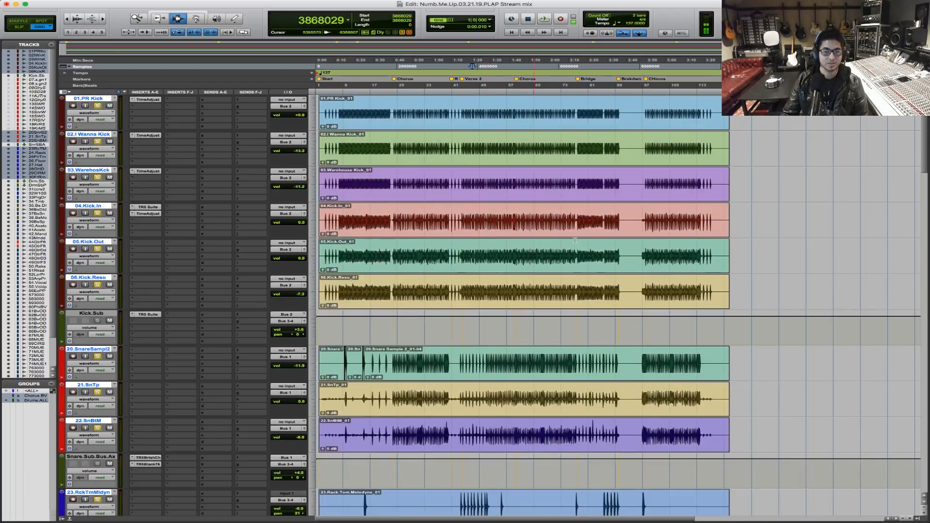
pyautogui.scroll(-3, 562, 239)
pyautogui.scroll(-20, 563, 239)
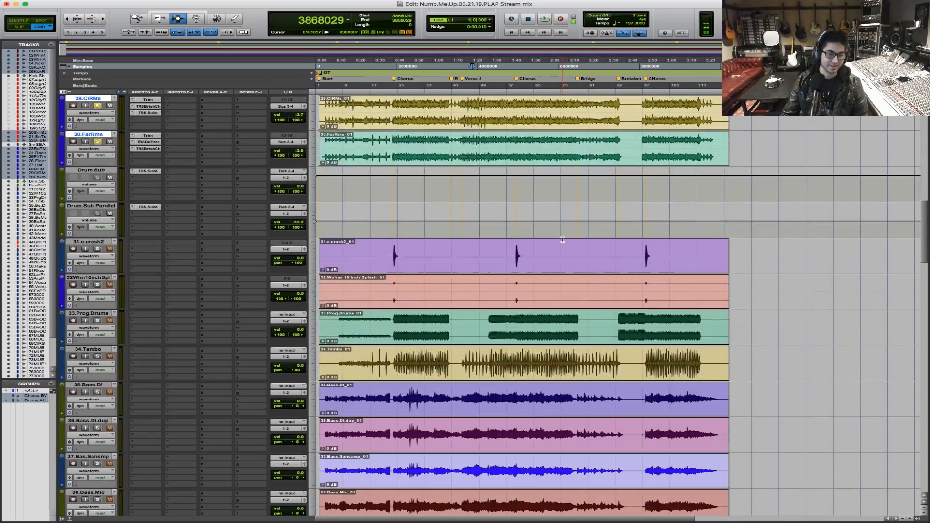
pyautogui.scroll(-18, 562, 240)
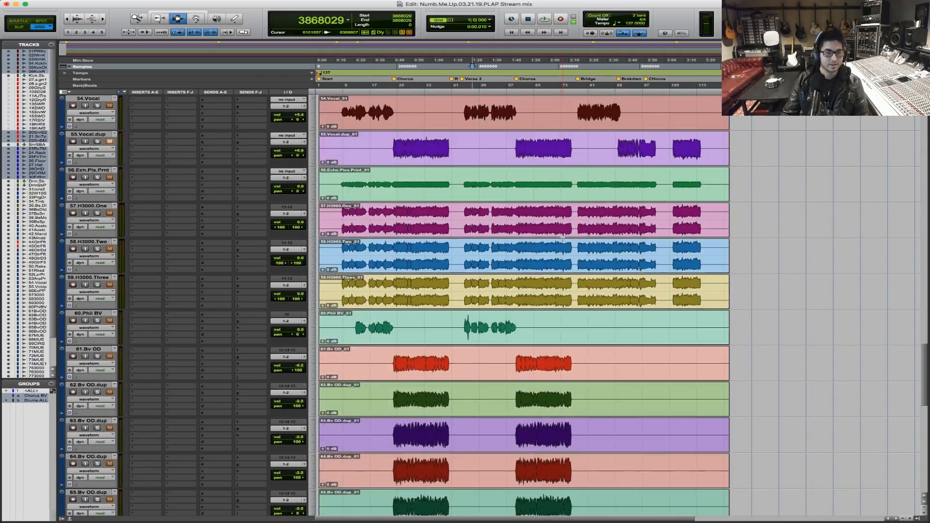
# Examine the vocal and H3000 tracks in the first verse, placing the edit cursor on 57.H3000.One at sample 840876.
pyautogui.click(391, 233)
pyautogui.press('t')
pyautogui.press('t')
pyautogui.press('t')
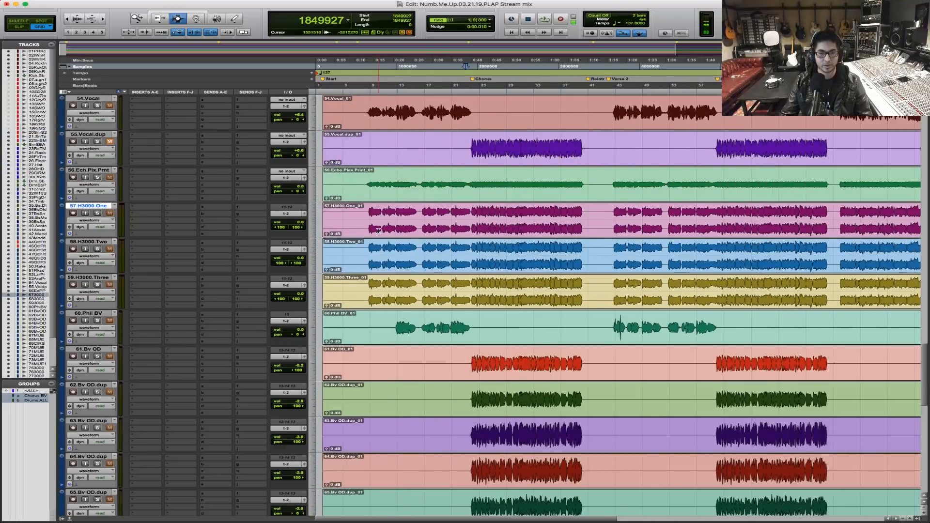
pyautogui.click(433, 216)
pyautogui.press('t')
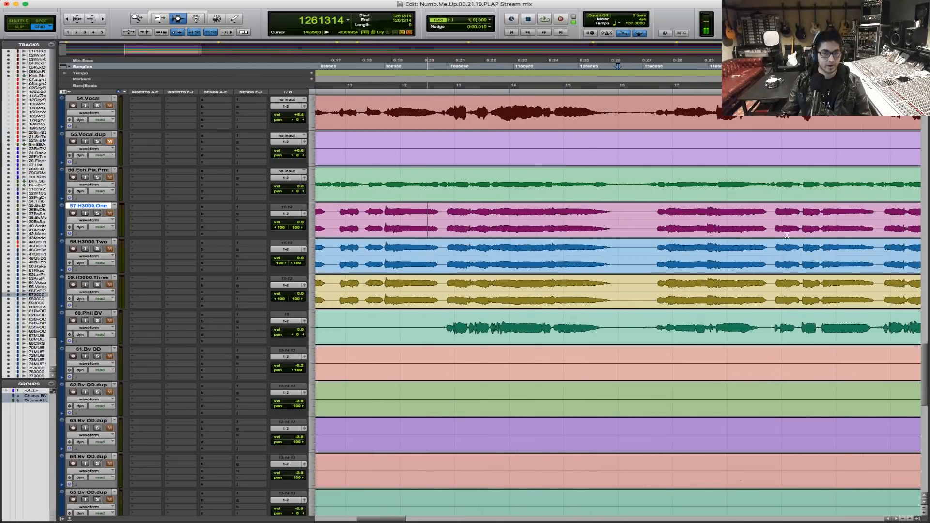
pyautogui.hscroll(-3, 678, 233)
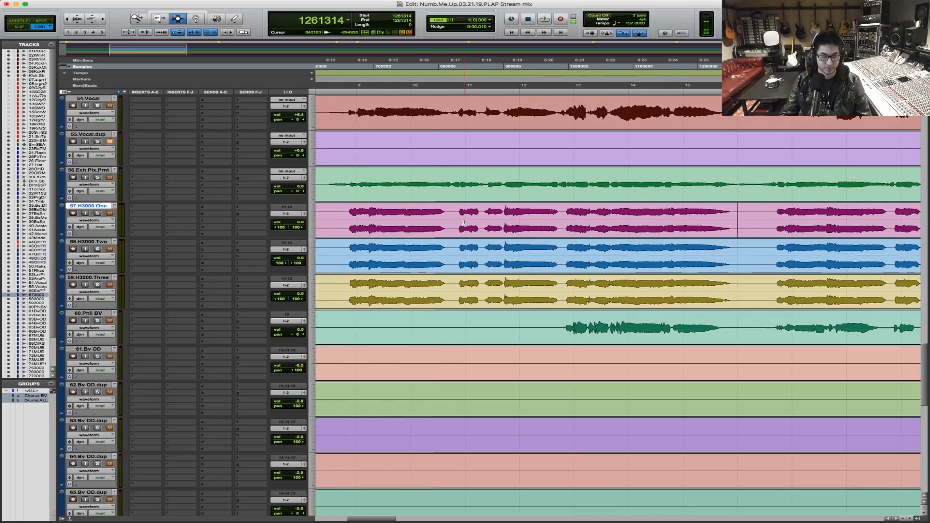
pyautogui.press('r')
pyautogui.click(540, 220)
pyautogui.press('t')
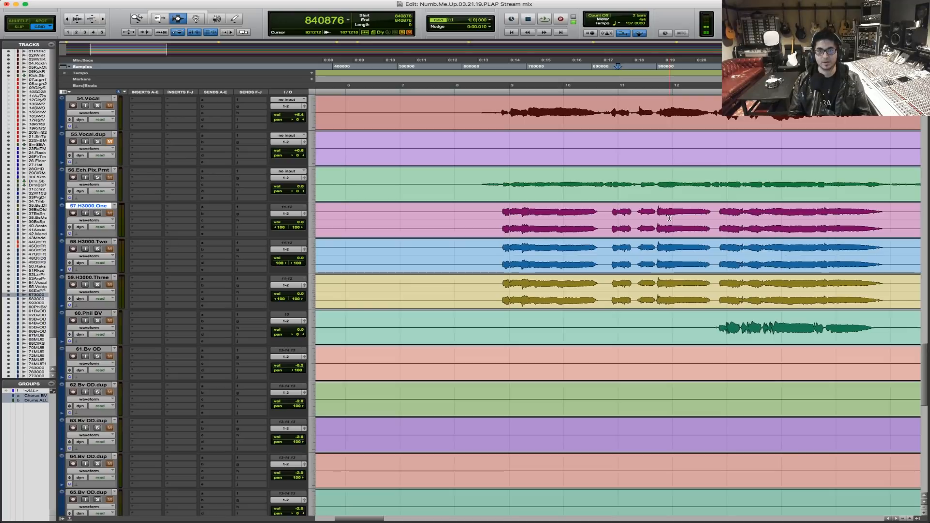
pyautogui.press('r')
pyautogui.press('r')
pyautogui.press('r')
pyautogui.press('r')
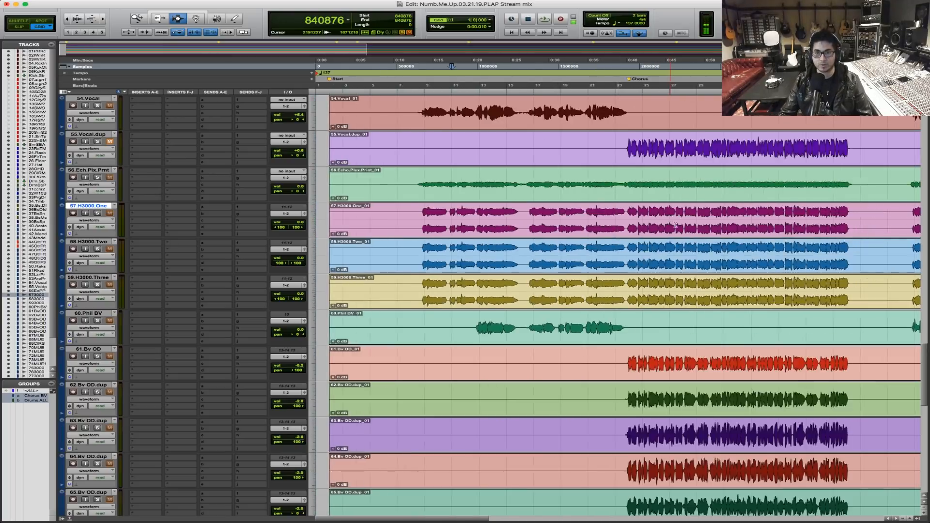
# Place the edit cursor in the first chorus at sample 2690803 and review the tracks from the vocals back up to 01.PR Kick.
pyautogui.scroll(3, 502, 225)
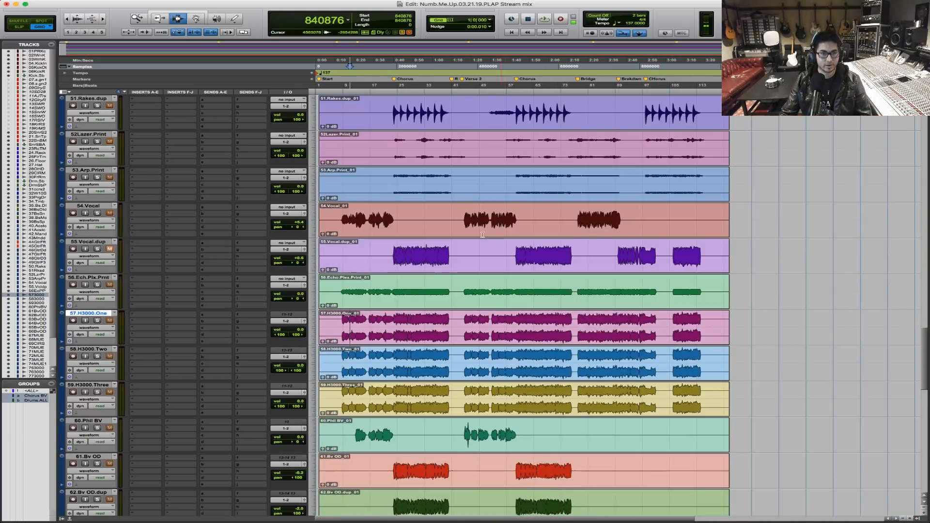
pyautogui.scroll(-3, 378, 266)
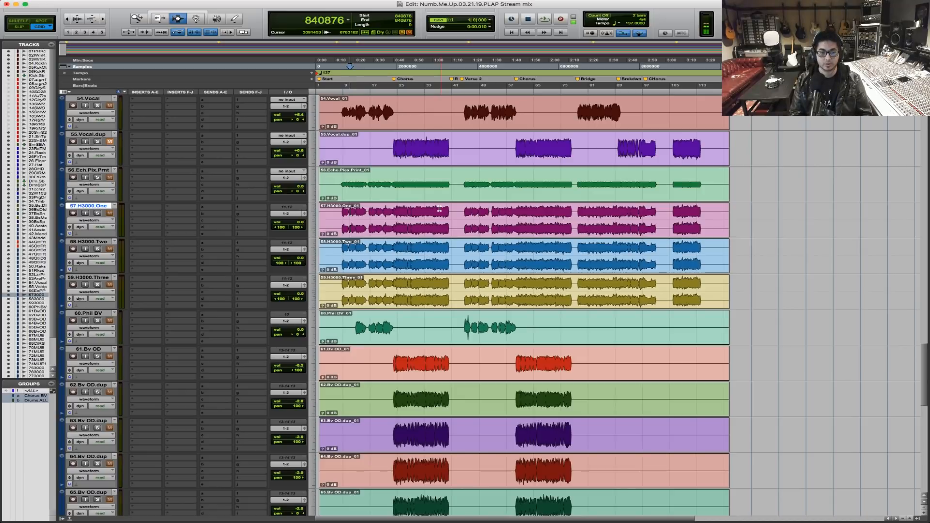
pyautogui.click(429, 223)
pyautogui.press('super+bracketright')
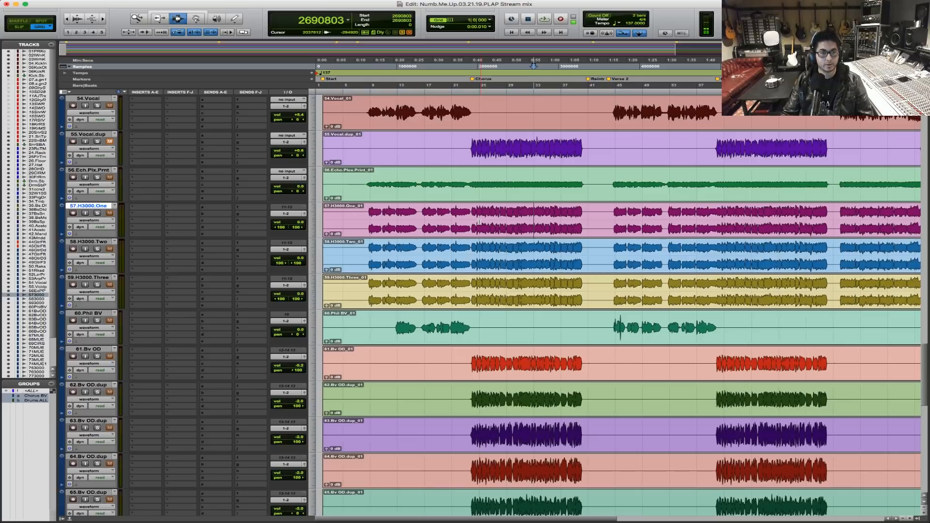
pyautogui.scroll(-7, 479, 222)
pyautogui.scroll(9, 478, 222)
pyautogui.scroll(8, 479, 221)
pyautogui.press('super+bracketleft')
pyautogui.scroll(15, 479, 222)
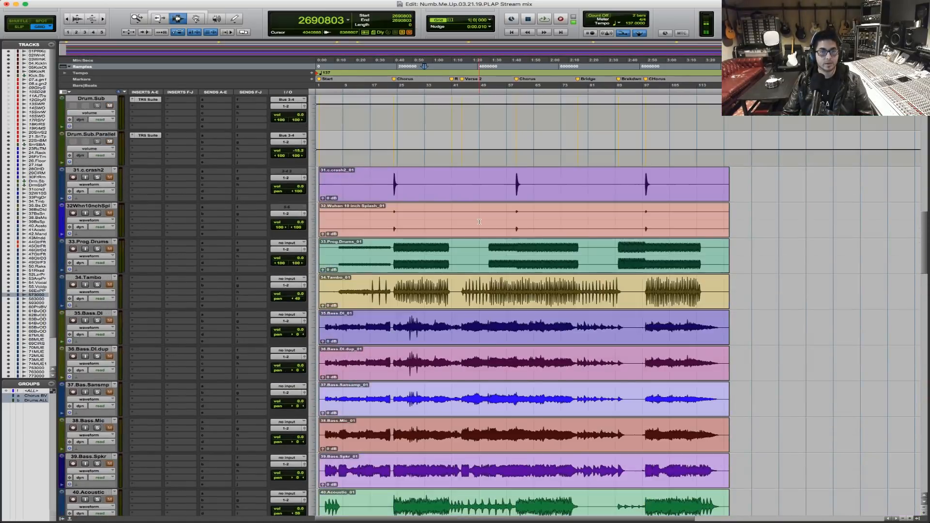
pyautogui.scroll(10, 479, 222)
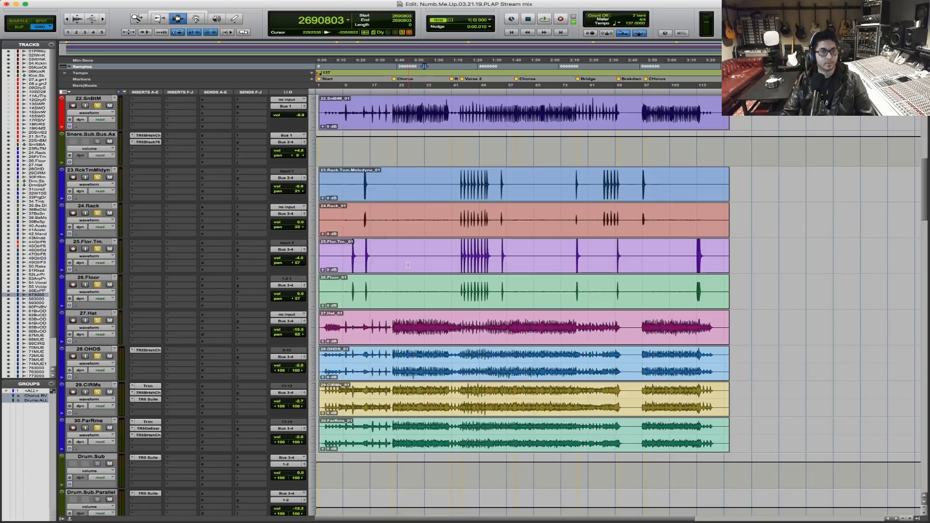
pyautogui.scroll(6, 407, 264)
pyautogui.scroll(3, 408, 265)
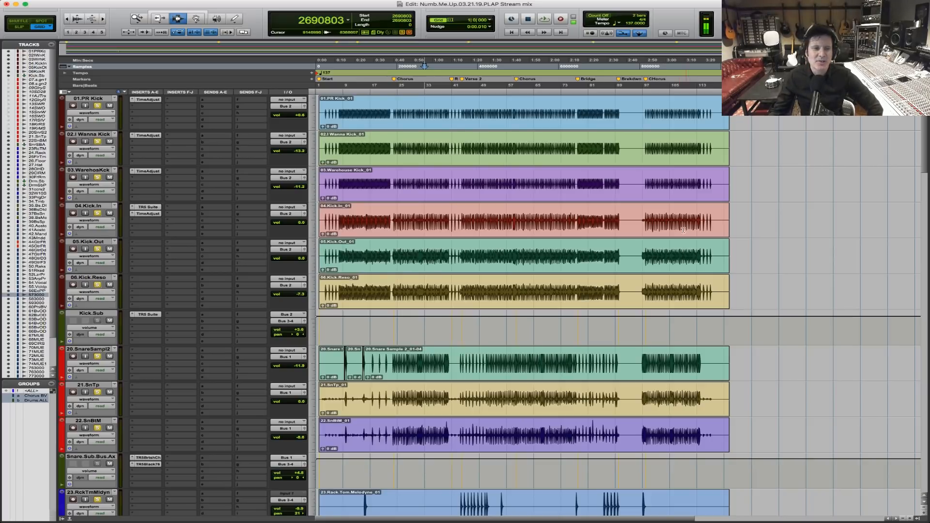
# Place the edit cursor across the drum tracks at the first Chorus marker, sample 1934015.
pyautogui.moveTo(751, 262); pyautogui.dragTo(343, 237)
pyautogui.click(327, 252)
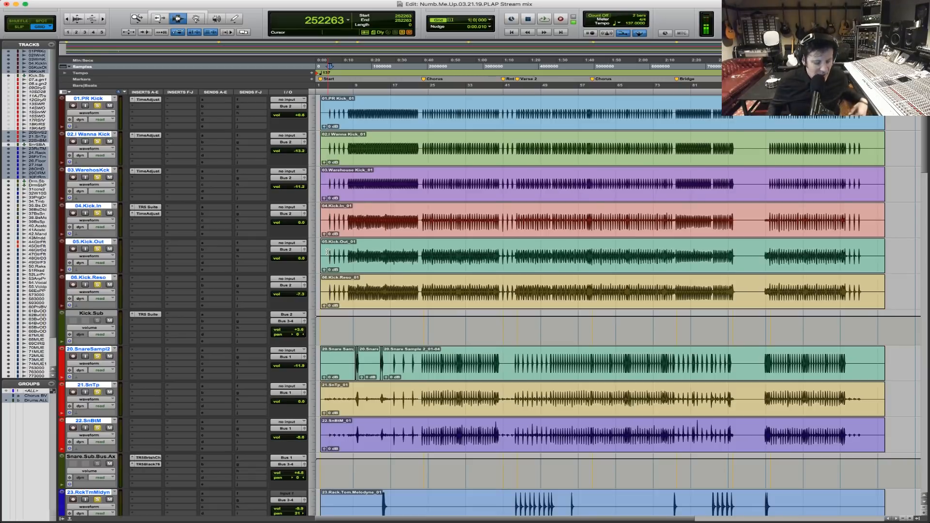
pyautogui.press('F5')
pyautogui.moveTo(477, 219); pyautogui.dragTo(252, 224)
pyautogui.click(714, 238)
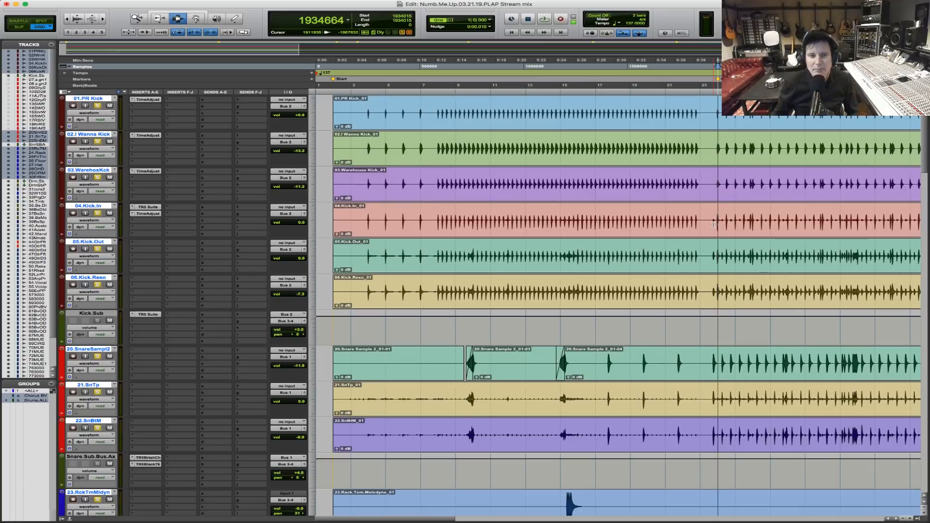
# Play the drums from the start of the first chorus.
pyautogui.press('space')
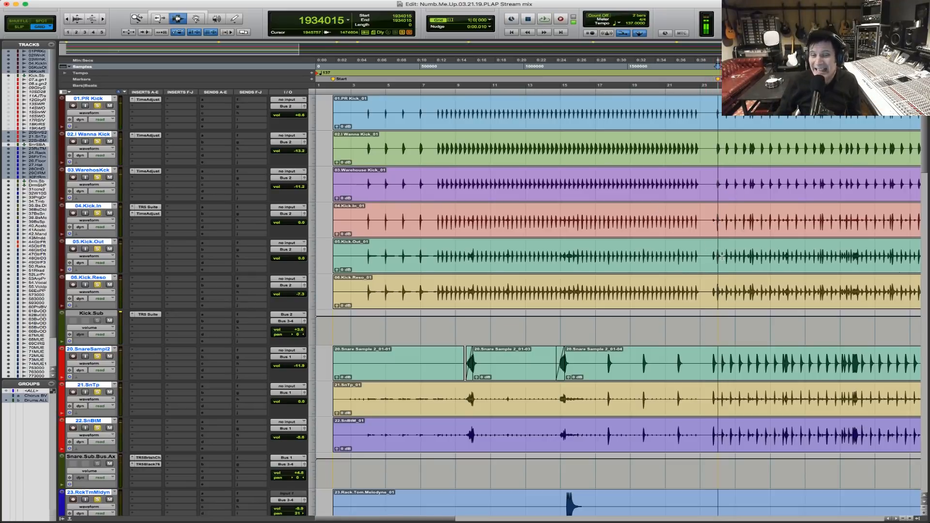
pyautogui.press('r')
pyautogui.press('r')
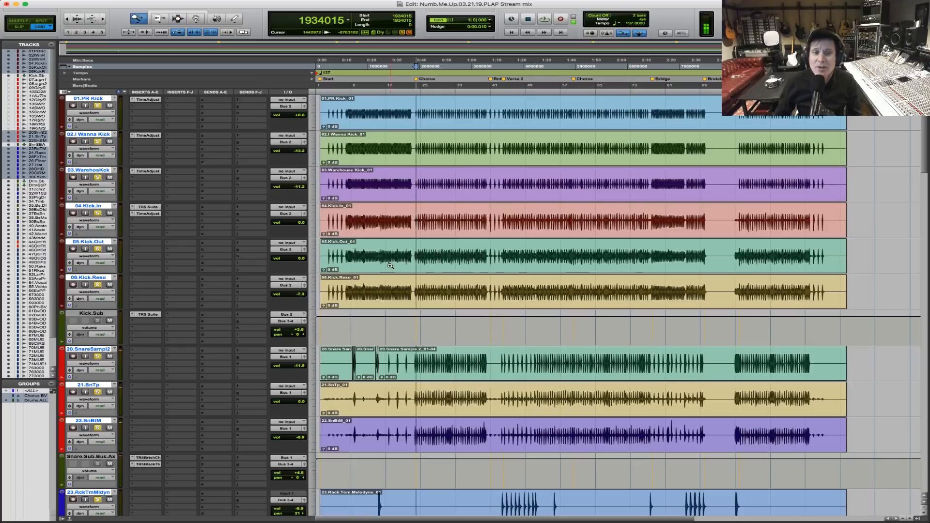
pyautogui.press('t')
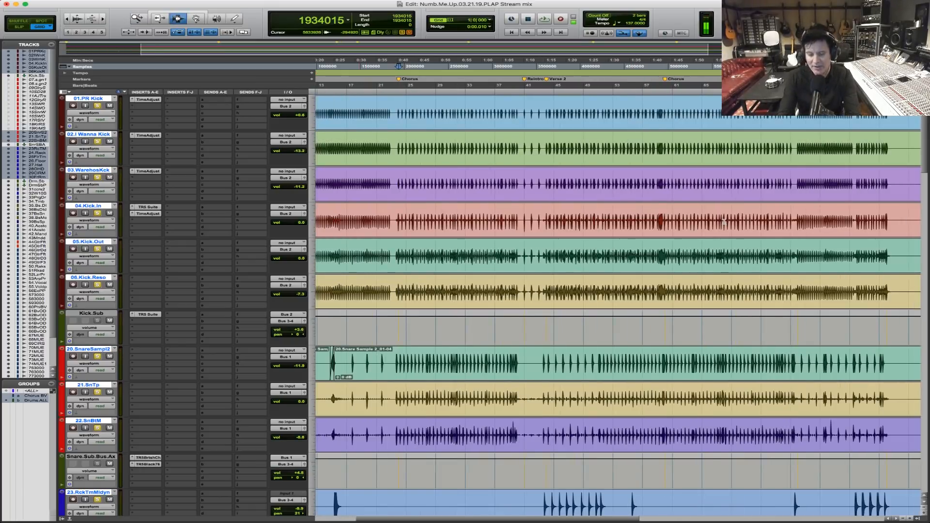
pyautogui.press('space')
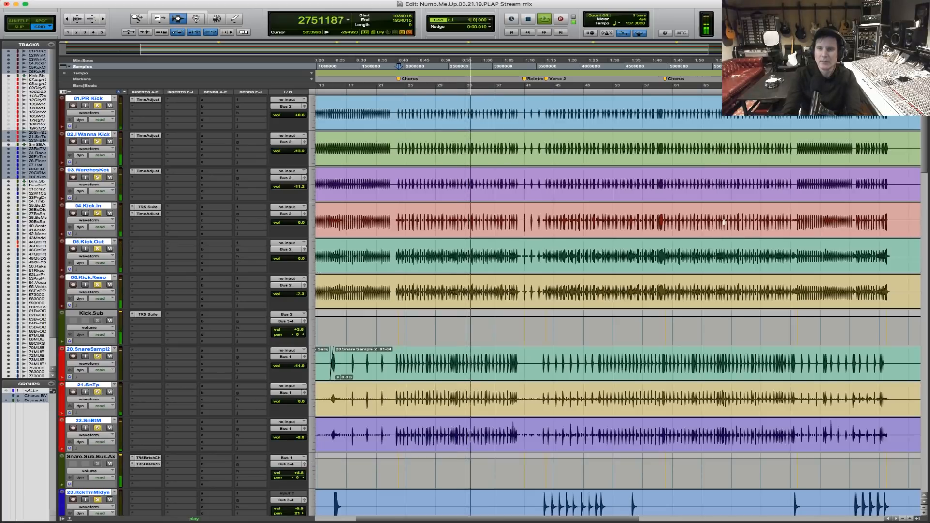
# Select the chorus on the drum tracks from sample 1934015 to 3279416, and place the edit cursor at the Verse 2 marker.
pyautogui.press('F5')
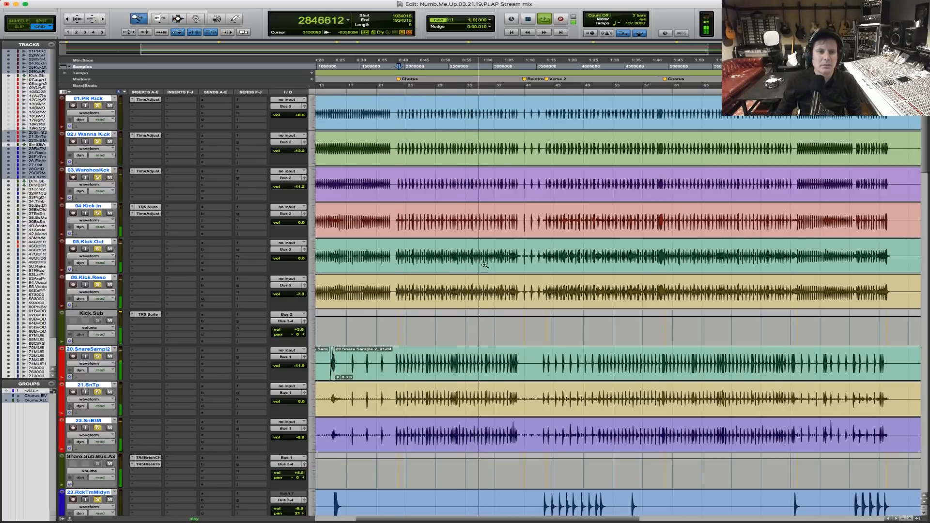
pyautogui.click(362, 230)
pyautogui.moveTo(369, 228); pyautogui.dragTo(549, 227)
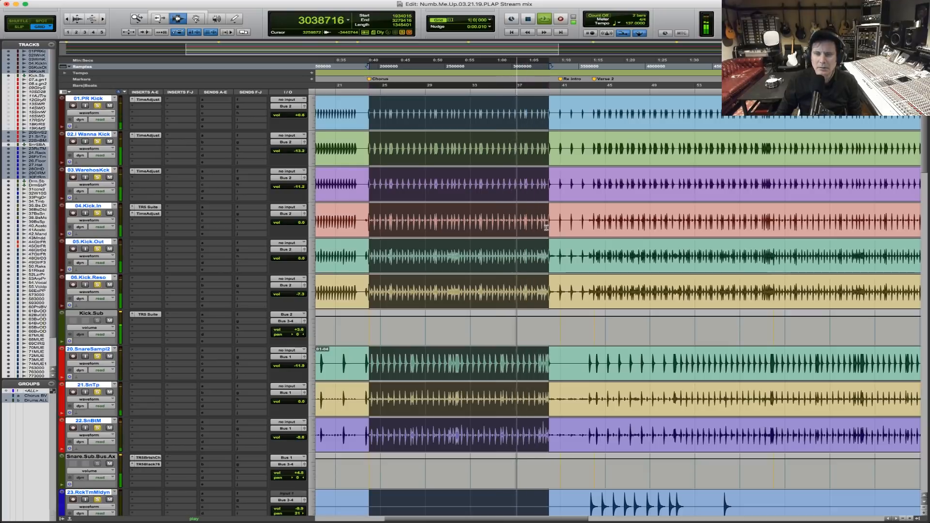
pyautogui.click(594, 192)
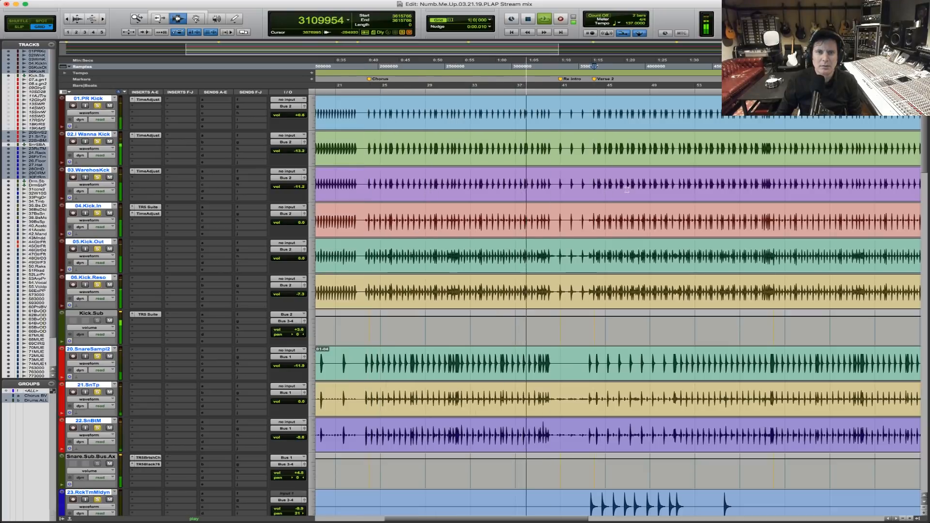
# Select Verse 2 on the drum tracks from sample 3615766 to 4961168 and play it while checking the toms.
pyautogui.keyDown('shift'); pyautogui.click(774, 174); pyautogui.keyUp('shift')
pyautogui.press('F5')
pyautogui.moveTo(563, 159); pyautogui.dragTo(887, 147)
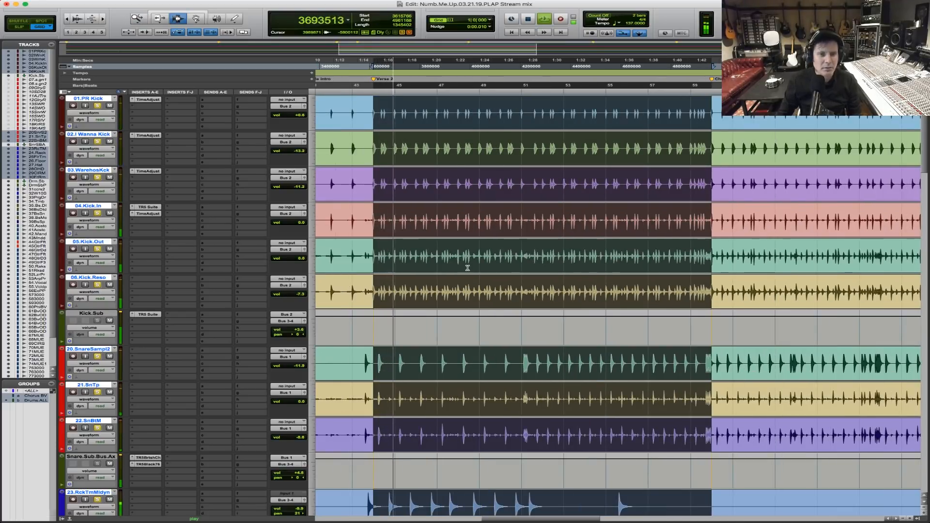
pyautogui.scroll(-5, 467, 267)
pyautogui.scroll(-3, 467, 268)
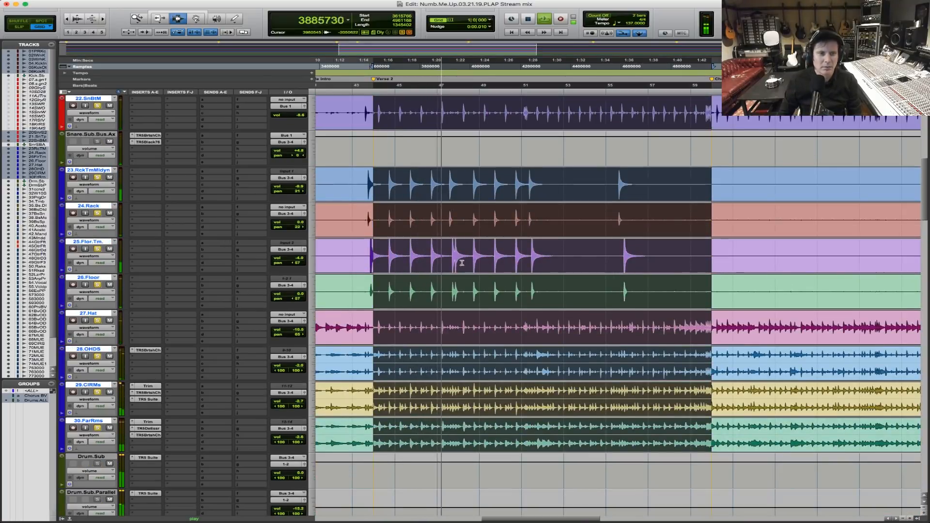
pyautogui.press('space')
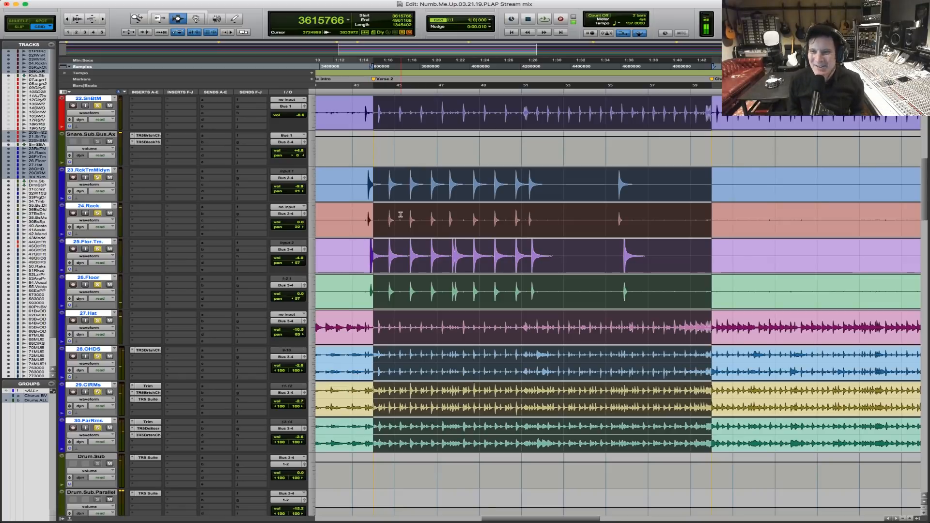
pyautogui.press('space')
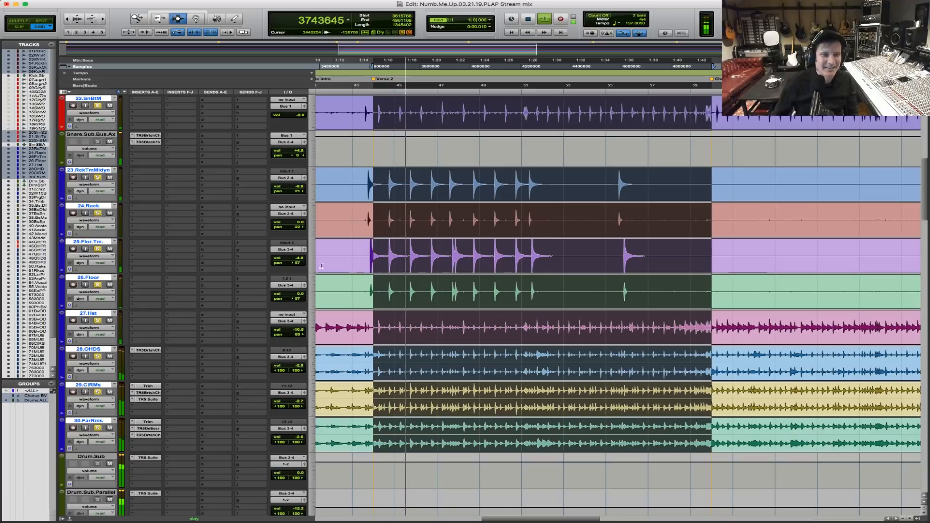
# Pan 25.Flor.Tm. and 26.Floor out to 70, and widen the panning of 24.Rack and 23.RckTmMidyn during playback.
pyautogui.moveTo(297, 263); pyautogui.dragTo(295, 264)
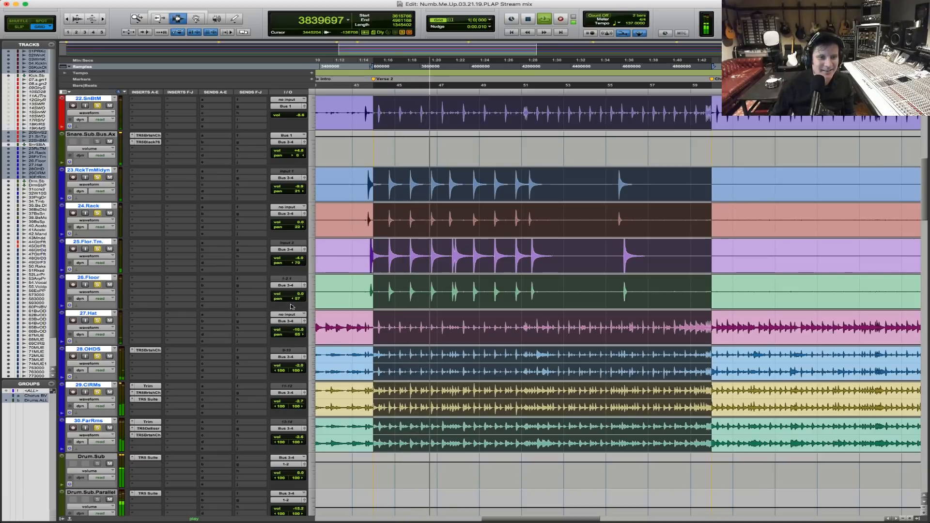
pyautogui.moveTo(297, 300); pyautogui.dragTo(292, 301)
pyautogui.moveTo(297, 227); pyautogui.dragTo(300, 228)
pyautogui.moveTo(299, 195); pyautogui.dragTo(300, 193)
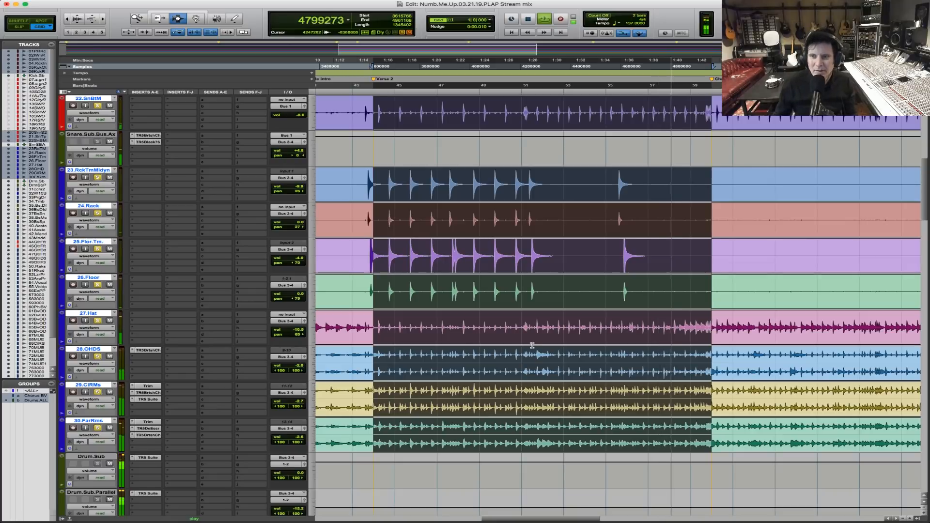
# Replay the drums from the start of Verse 2 to check the new tom panning, and stop playback.
pyautogui.scroll(-4, 531, 346)
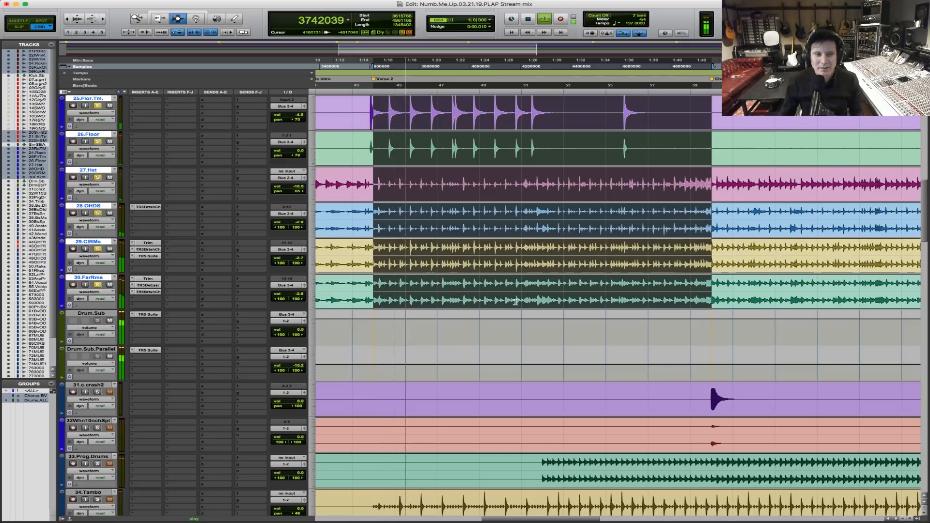
pyautogui.press('space')
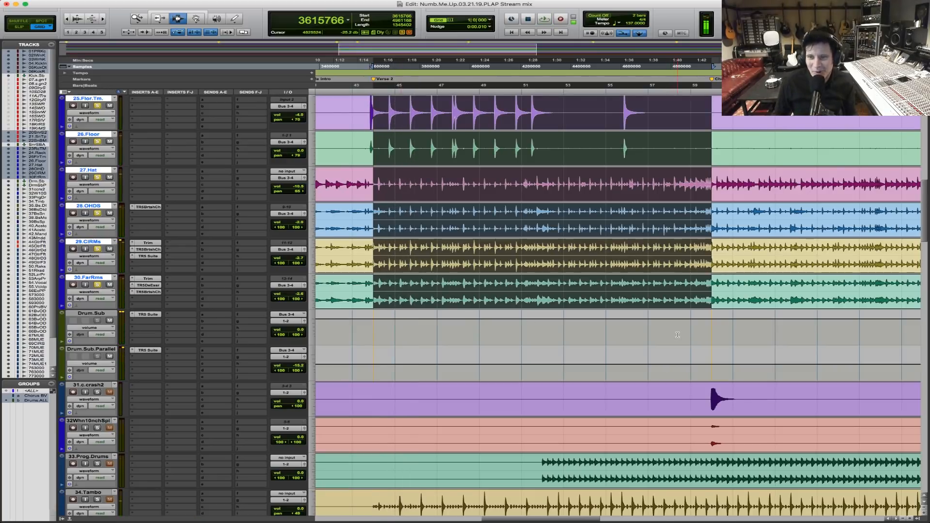
pyautogui.press('space')
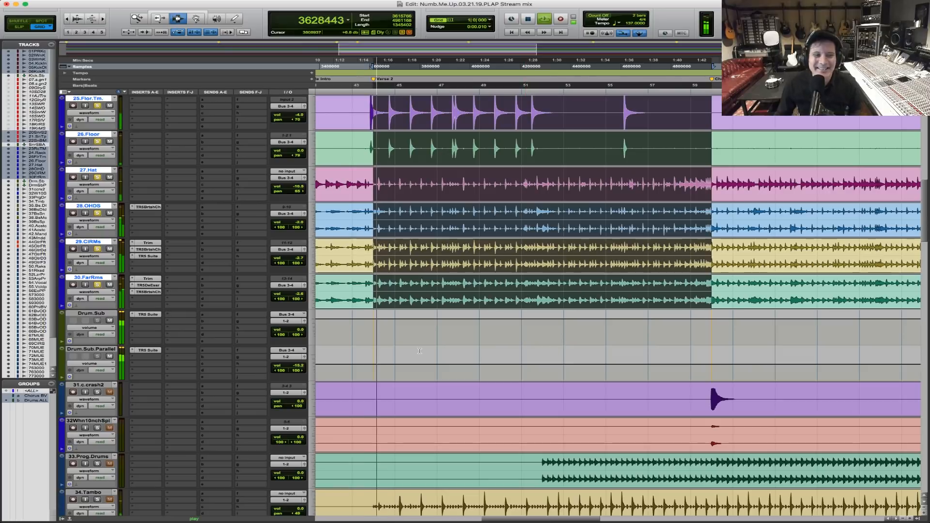
pyautogui.press('space')
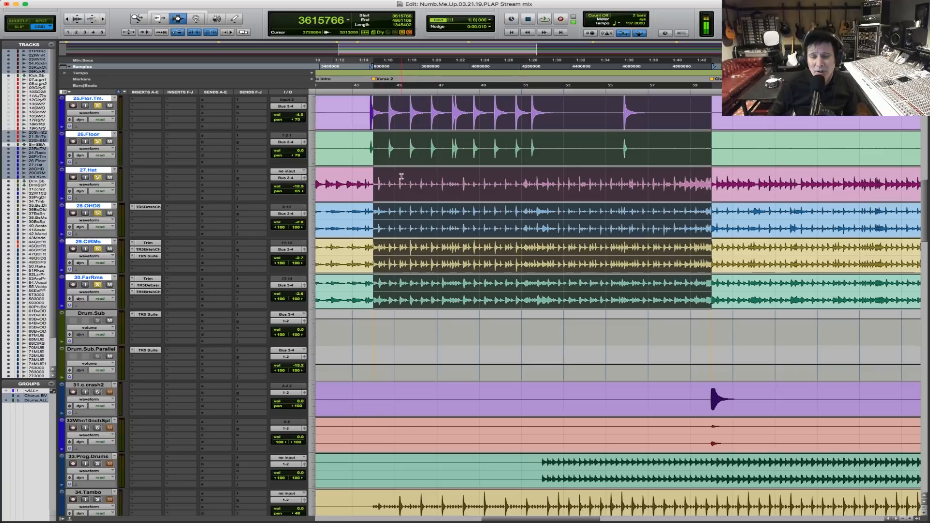
# Play from Verse 2 and solo the bass tracks 35.Bass.DI, 37.Bas.Sansmp, 38.Bass.Mic and 39.Bass.Spkr along with the drums.
pyautogui.press('F5')
pyautogui.moveTo(348, 195); pyautogui.dragTo(837, 194)
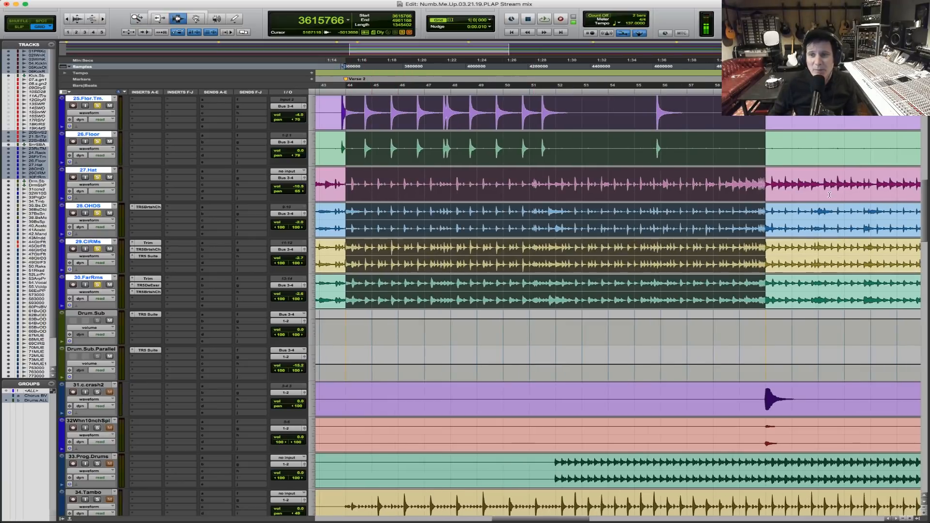
pyautogui.scroll(-8, 486, 414)
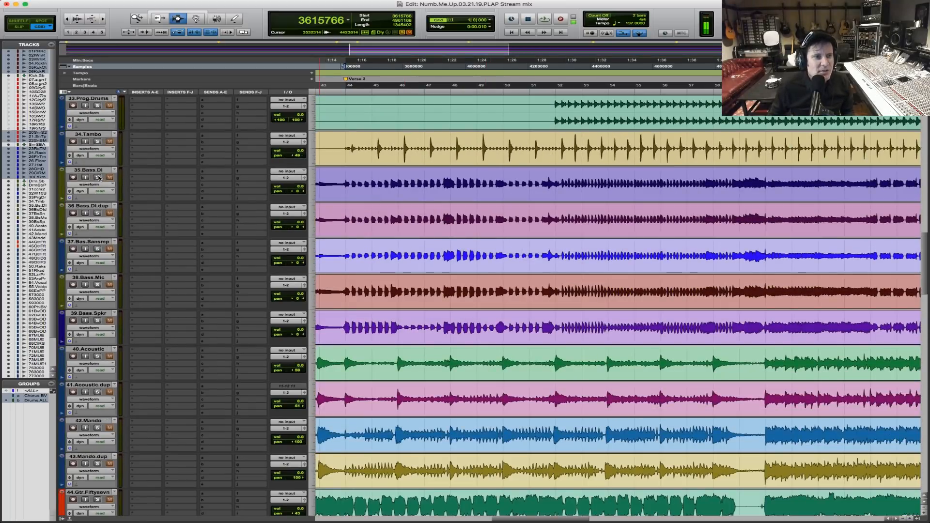
pyautogui.click(99, 178)
pyautogui.press('space')
pyautogui.click(98, 249)
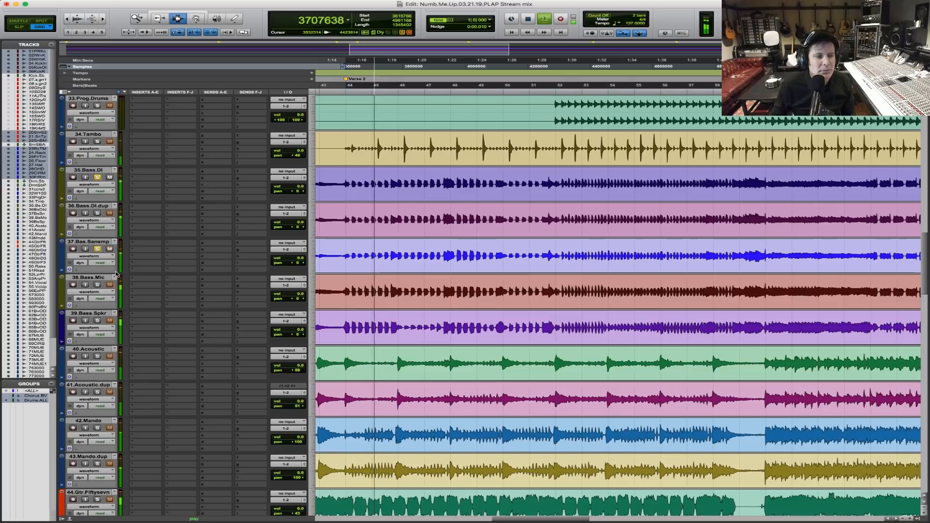
pyautogui.click(97, 285)
pyautogui.click(97, 320)
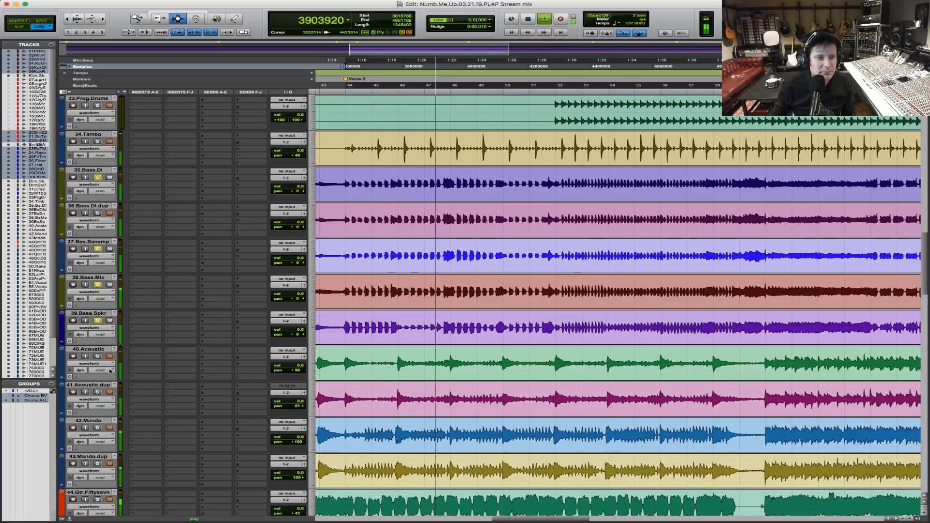
# Solo the acoustic and mandolin tracks 40 to 43, and raise 40.Acoustic and 41.Acoustic.dup to +1.8 dB.
pyautogui.click(97, 356)
pyautogui.click(97, 392)
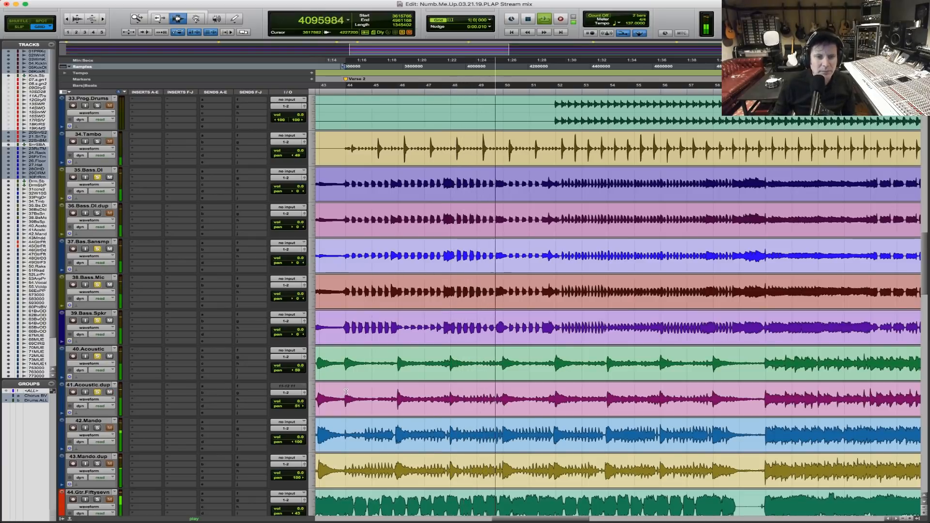
pyautogui.click(98, 464)
pyautogui.moveTo(296, 366); pyautogui.dragTo(296, 365)
pyautogui.moveTo(295, 401); pyautogui.dragTo(295, 399)
pyautogui.moveTo(299, 367); pyautogui.dragTo(299, 365)
# Lower the volume of 42.Mando and 43.Mando.dup to -4.0 dB and stop playback.
pyautogui.scroll(-3, 273, 321)
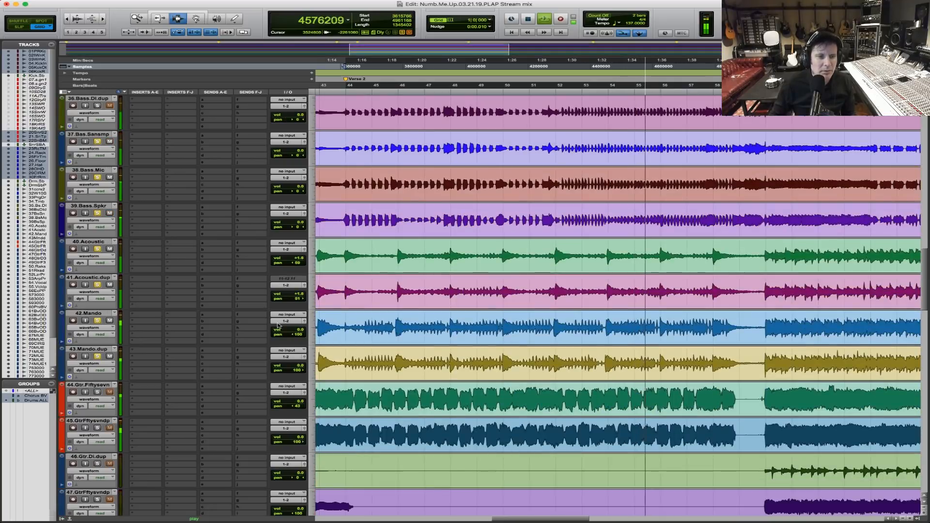
pyautogui.moveTo(296, 330); pyautogui.dragTo(295, 335)
pyautogui.press('space')
pyautogui.moveTo(296, 367); pyautogui.dragTo(296, 367)
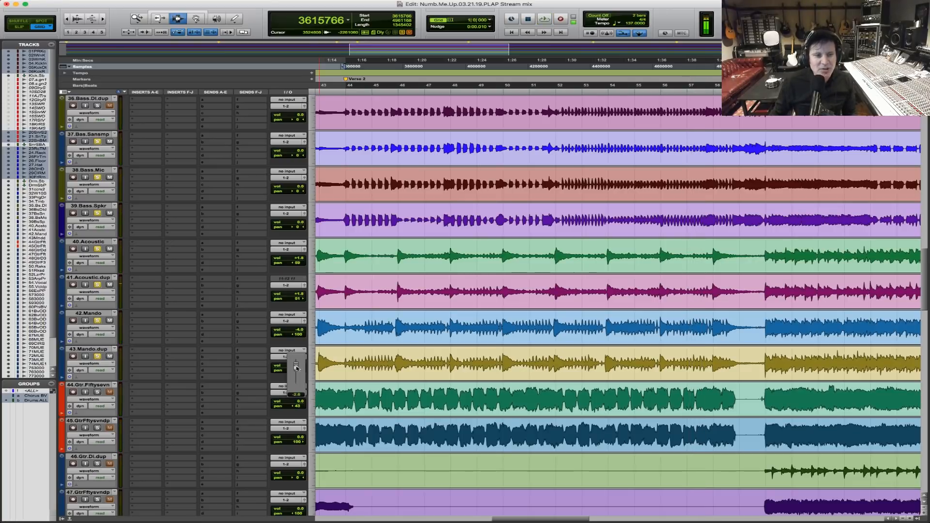
pyautogui.moveTo(297, 368); pyautogui.dragTo(296, 368)
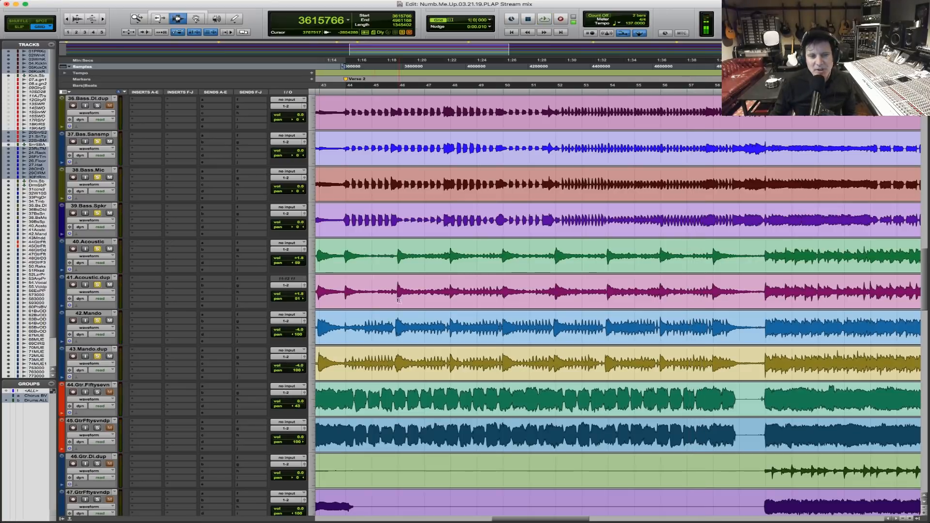
# Select samples 3615766 to 4792993 on both mandolin tracks for playback, and set the soloed 44.Gtr.Fiftysevn and 45.GtrFftysvndp to -2.0 dB.
pyautogui.moveTo(347, 328); pyautogui.dragTo(713, 371)
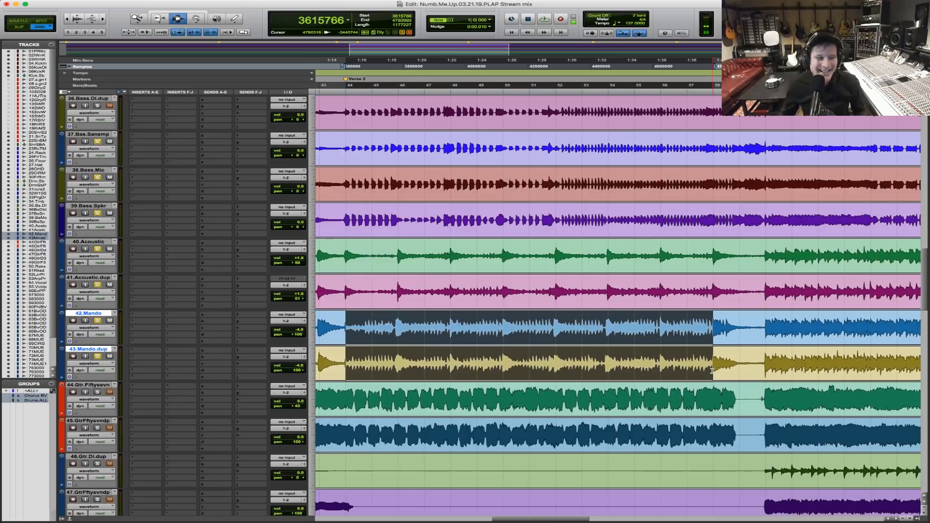
pyautogui.press('space')
pyautogui.moveTo(300, 401); pyautogui.dragTo(301, 405)
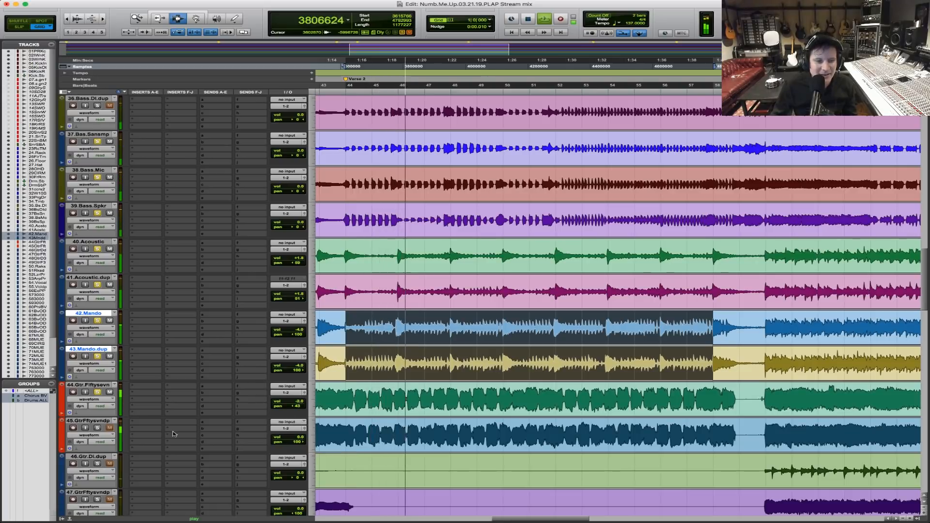
pyautogui.press('space')
pyautogui.click(301, 438)
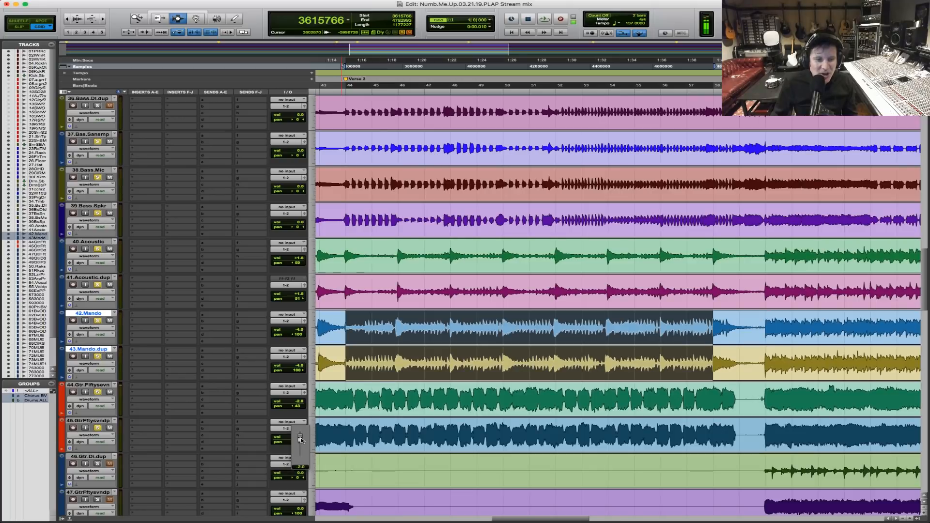
pyautogui.moveTo(301, 440); pyautogui.dragTo(301, 440)
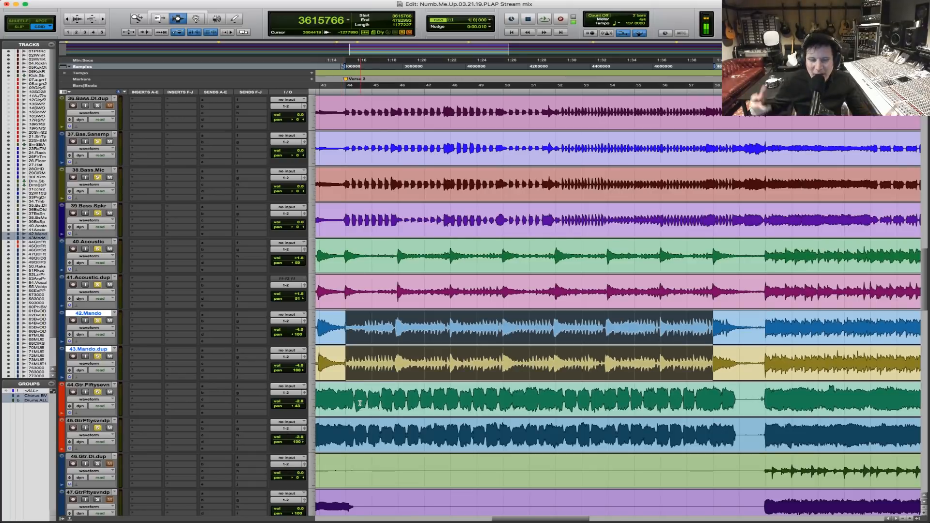
# Play the Verse 2 selection repeatedly to check the balance of the electric guitars against the mandolins, acoustics, bass and drums.
pyautogui.press('space')
pyautogui.press('space')
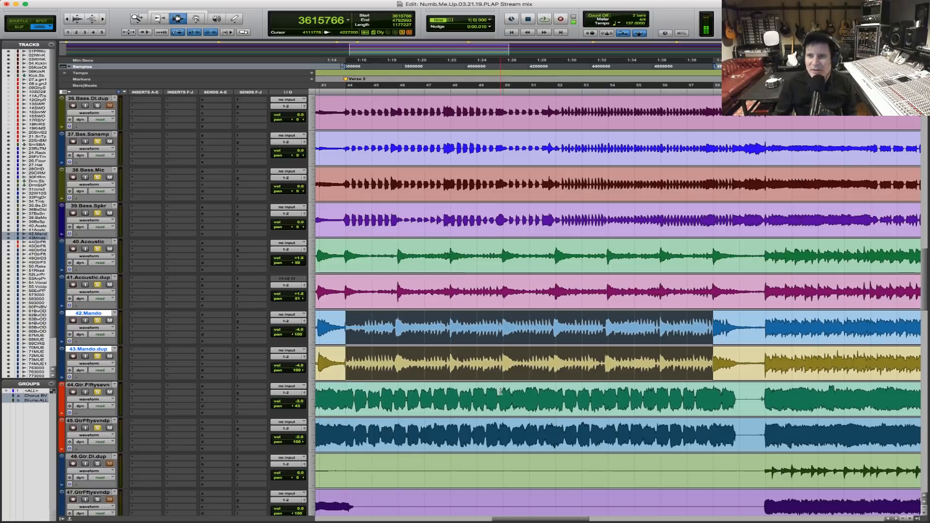
pyautogui.press('space')
pyautogui.scroll(-5, 436, 400)
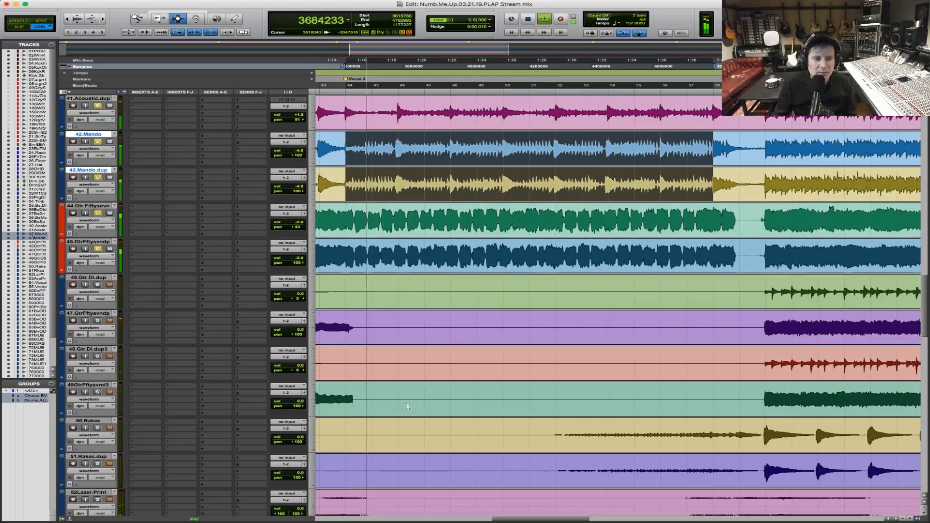
pyautogui.press('space')
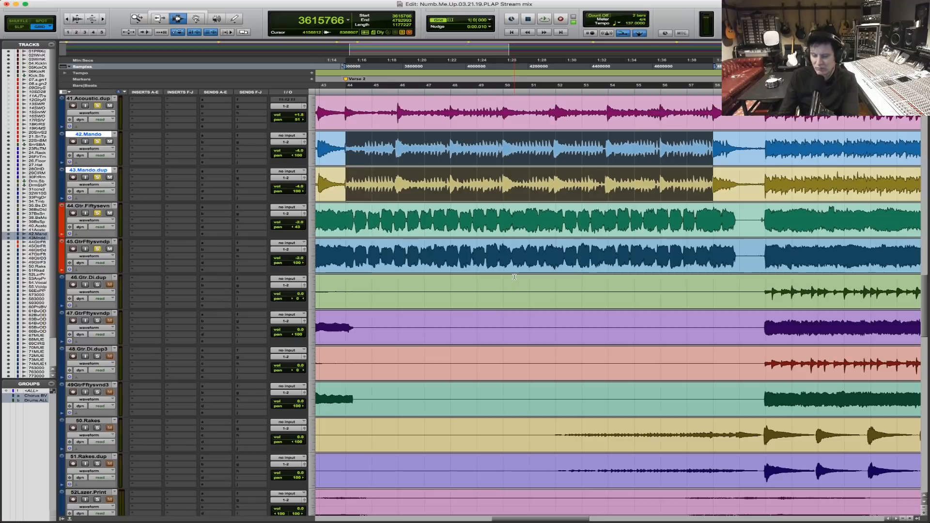
pyautogui.press('space')
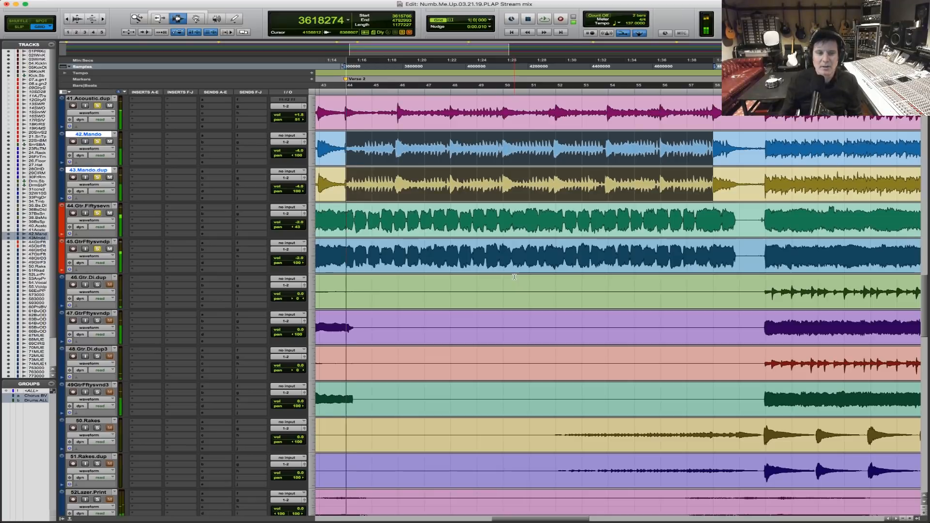
# Review the guitar, rake and vocal tracks around Verse 2 and its neighbouring choruses, and restart playback from Verse 2.
pyautogui.scroll(-5, 582, 355)
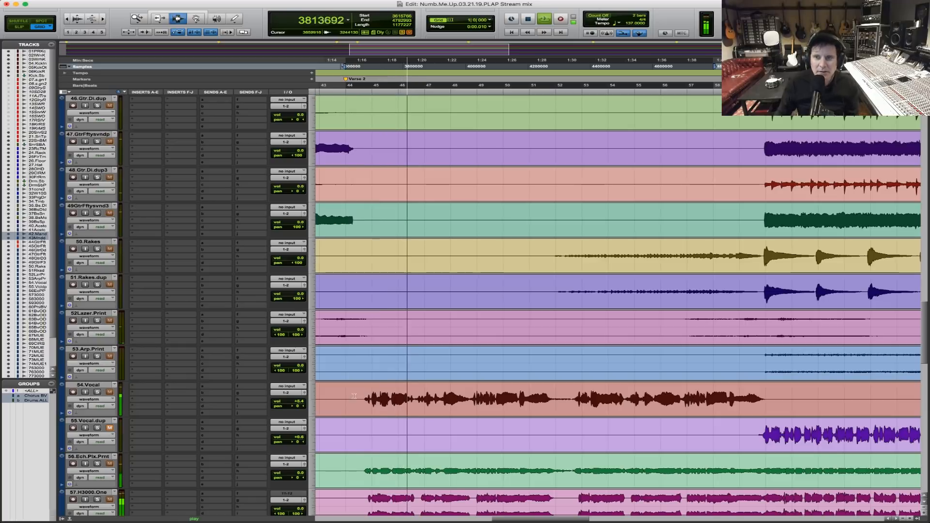
pyautogui.press('r')
pyautogui.press('r')
pyautogui.press('F5')
pyautogui.moveTo(443, 212); pyautogui.dragTo(874, 194)
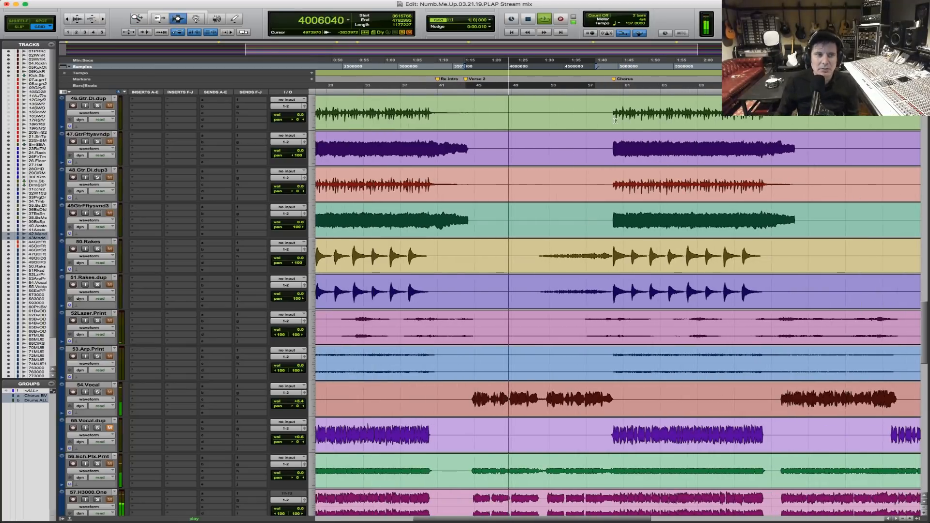
pyautogui.scroll(5, 568, 192)
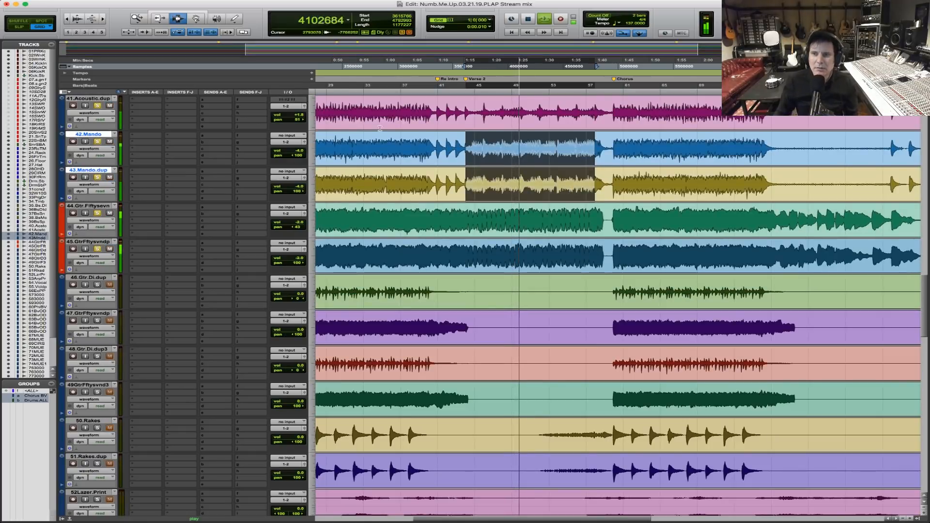
pyautogui.press('space')
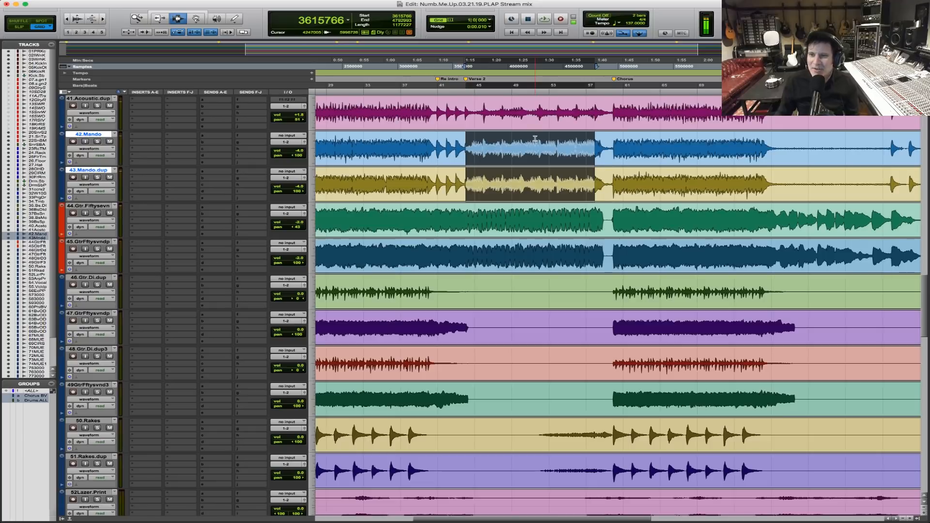
pyautogui.press('space')
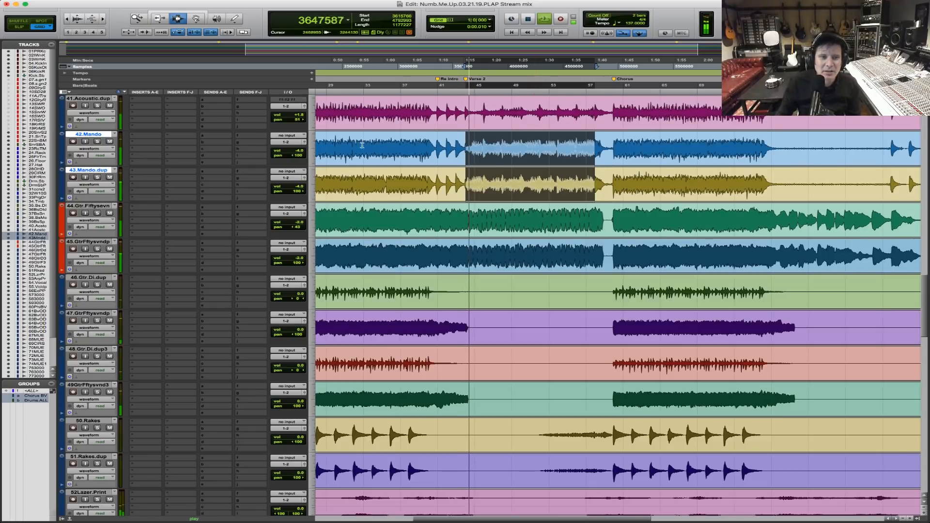
# Create a Mix/Edit group named H3000 from 57.H3000.One, 58.H3000.Two and 59.H3000.Three.
pyautogui.scroll(-10, 517, 258)
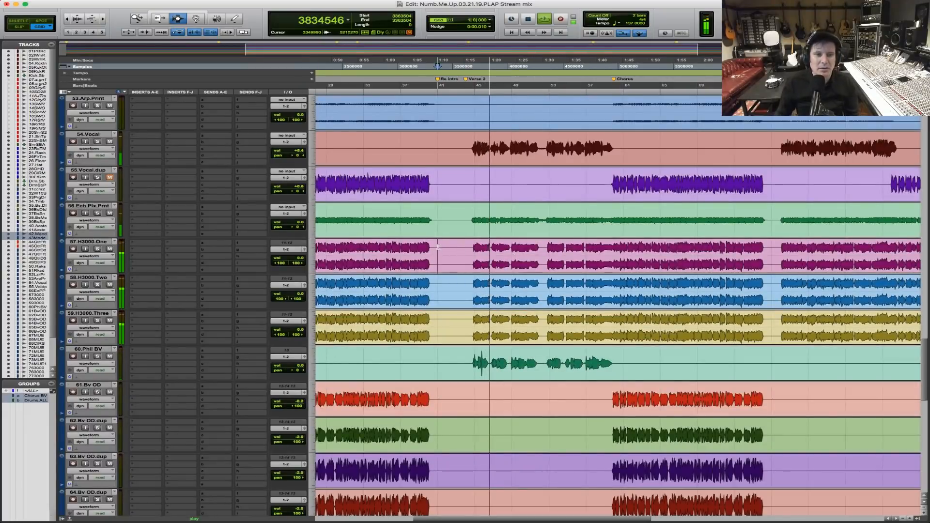
pyautogui.moveTo(437, 246); pyautogui.dragTo(446, 331)
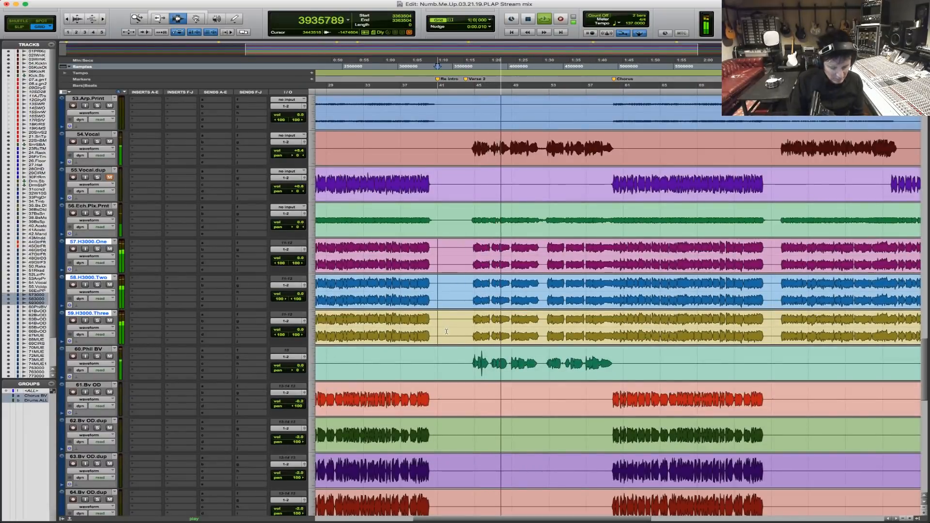
pyautogui.press('super+g')
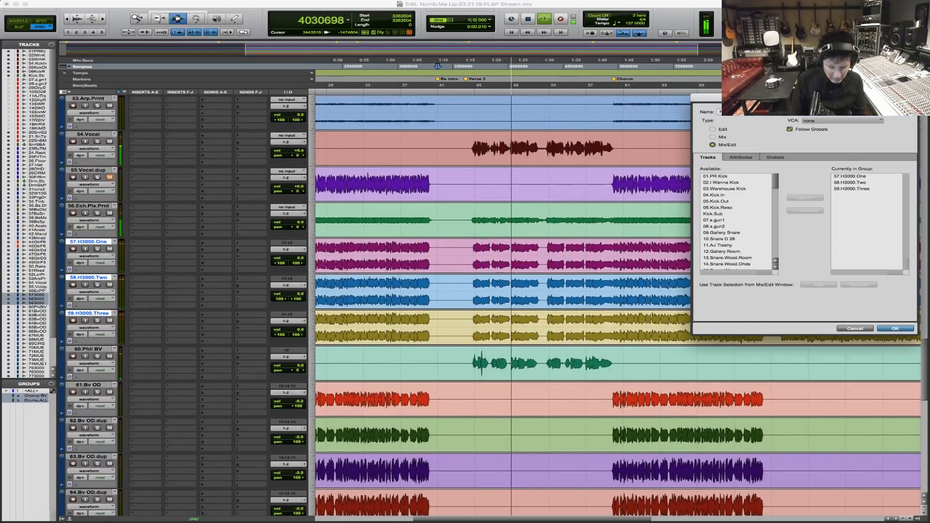
pyautogui.press('Return')
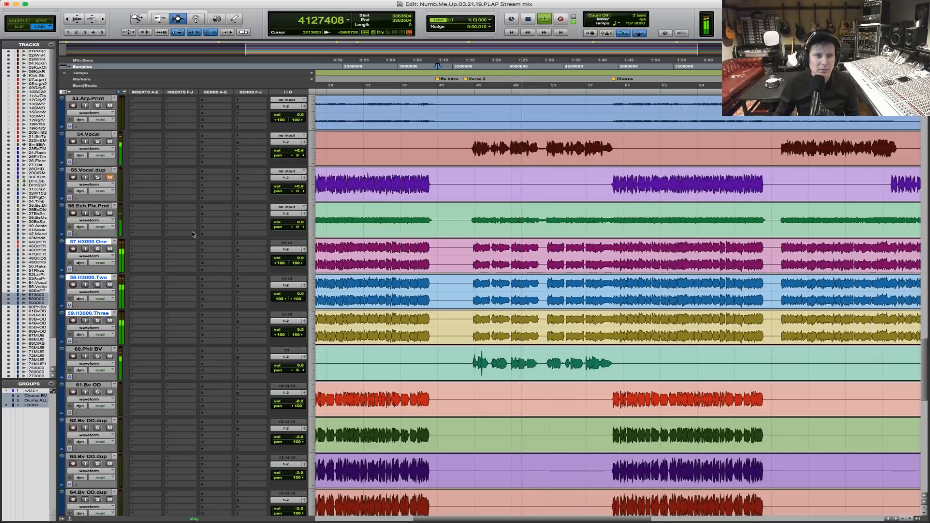
# Lower the H3000 group tracks to -19.1 dB and 56.Ech.Plx.Prnt to -6.6 dB, soloing the latter while adjusting it.
pyautogui.click(292, 262)
pyautogui.moveTo(292, 263); pyautogui.dragTo(296, 267)
pyautogui.click(98, 213)
pyautogui.moveTo(295, 222); pyautogui.dragTo(296, 229)
pyautogui.click(97, 213)
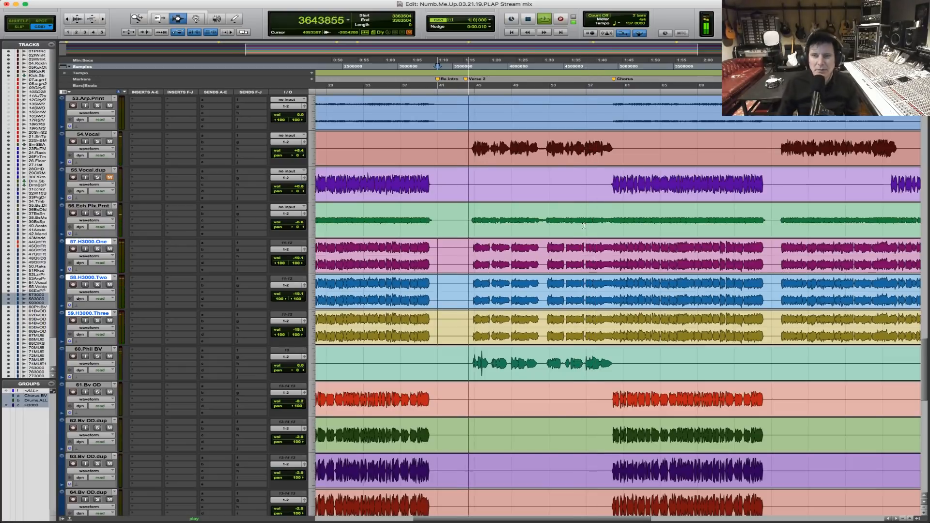
# Stop playback and restart it from sample 1681752, shortly before the first chorus.
pyautogui.press('space')
pyautogui.scroll(10, 584, 225)
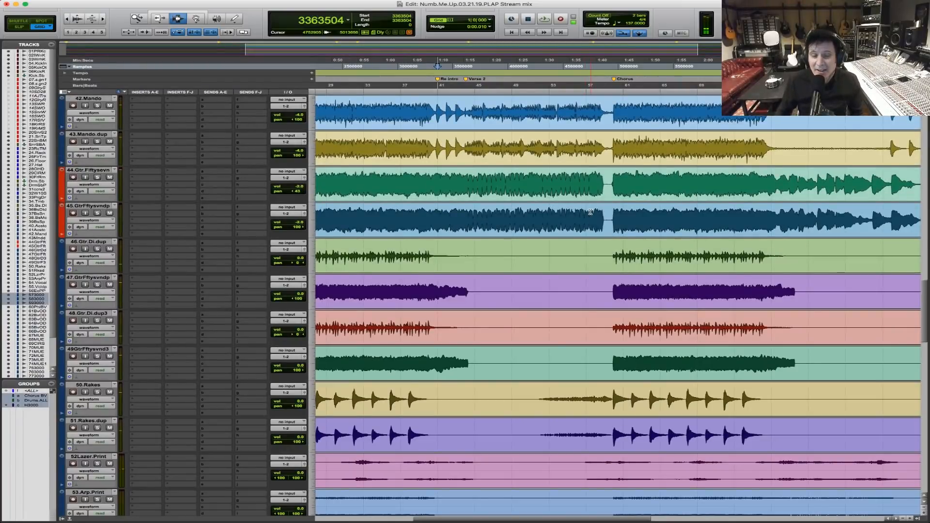
pyautogui.press('super+bracketleft')
pyautogui.press('super+bracketleft')
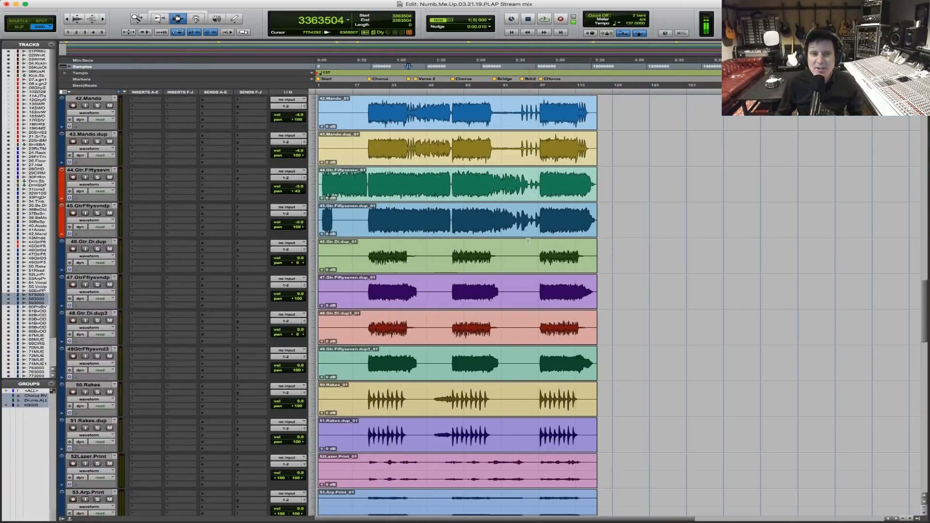
pyautogui.press('super+bracketright')
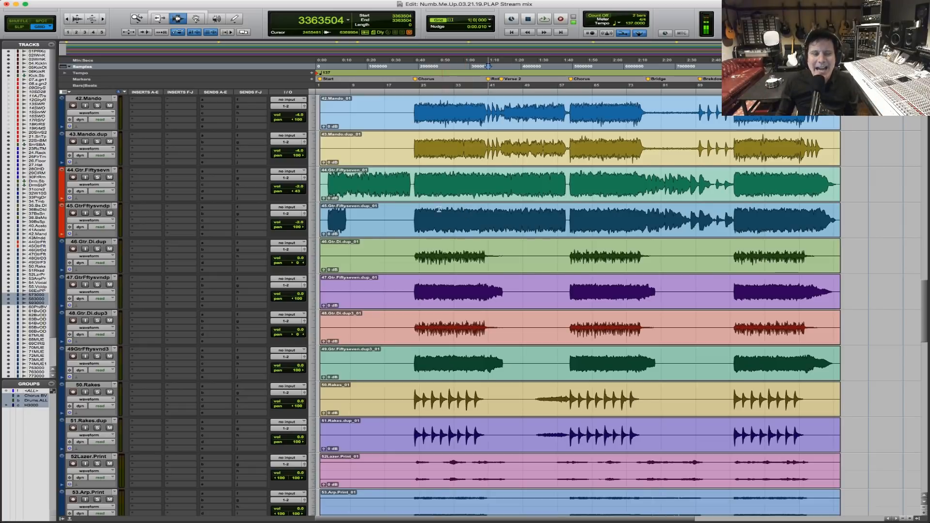
pyautogui.click(402, 128)
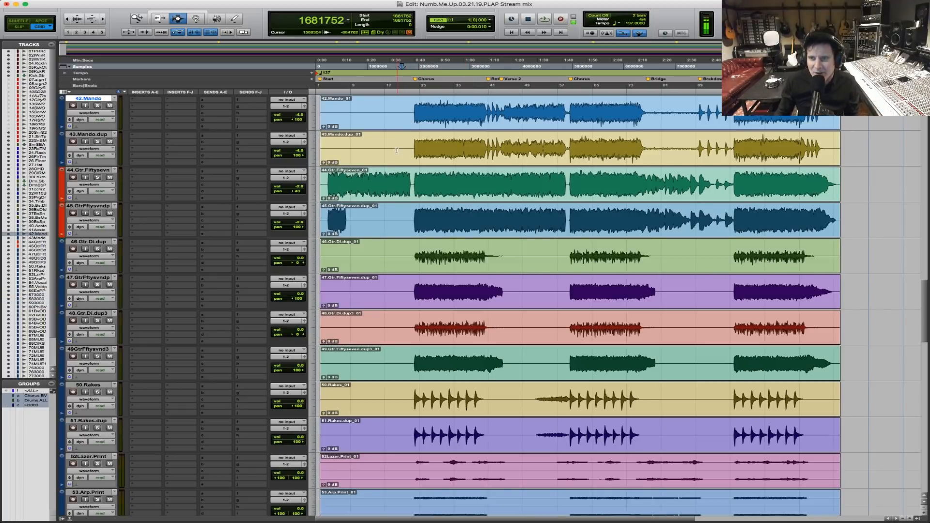
pyautogui.click(398, 154)
pyautogui.click(403, 117)
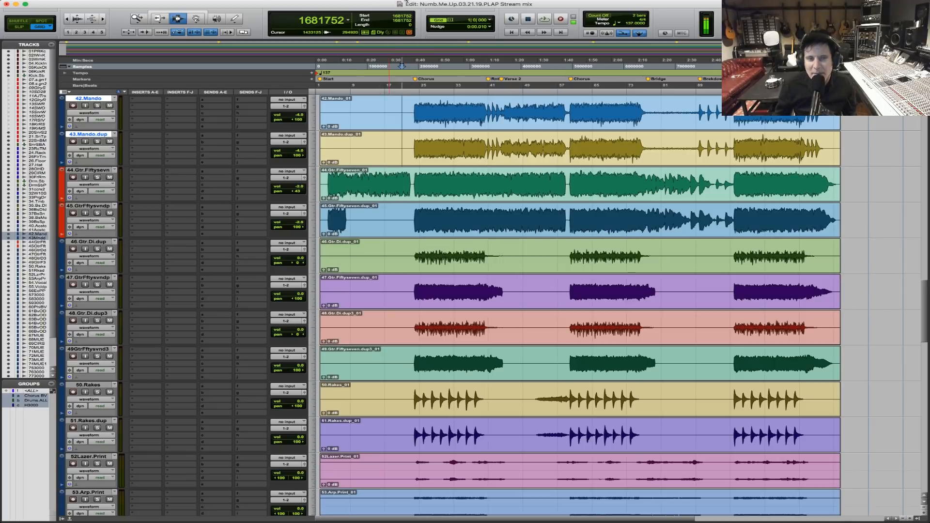
pyautogui.click(398, 135)
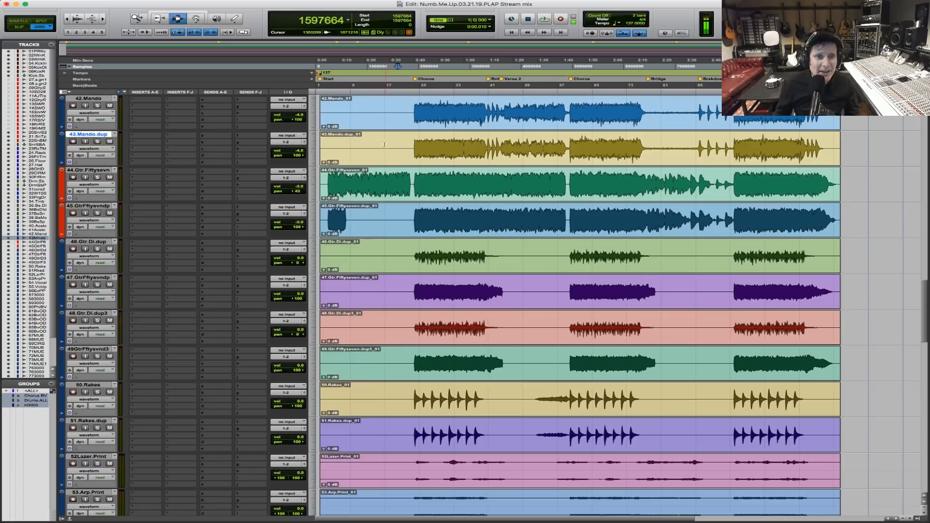
pyautogui.moveTo(506, 145); pyautogui.dragTo(524, 145)
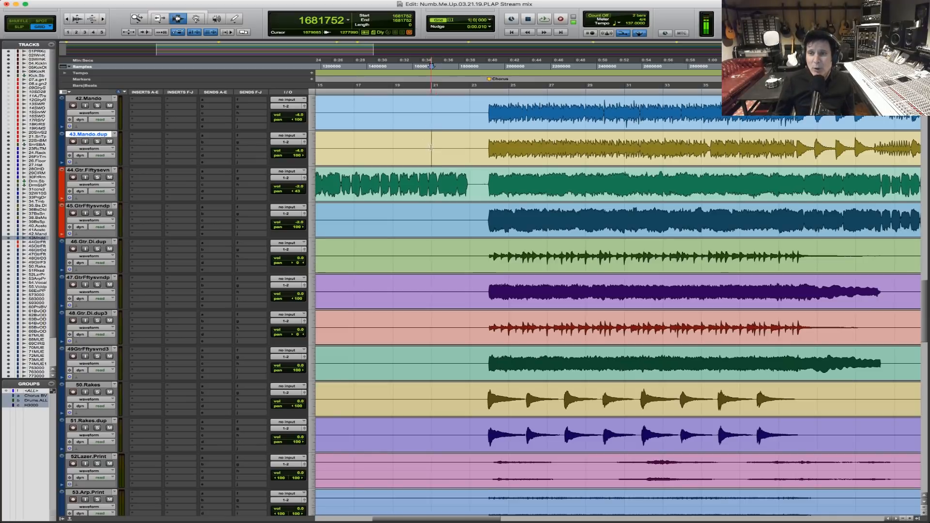
pyautogui.press('space')
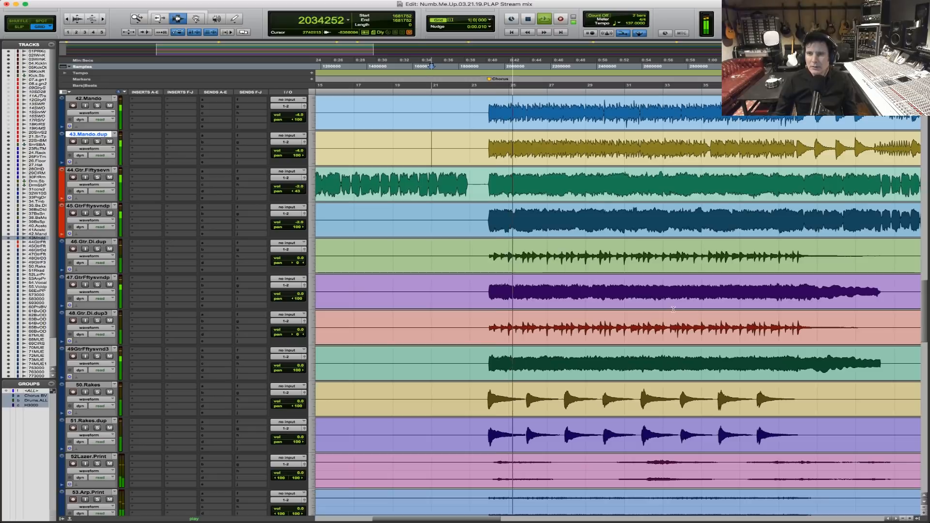
# Lower the grouped backing vocals 61.Bv OD through 66.Bv OD.dup during chorus playback, bringing 61.Bv OD to -10.1 dB.
pyautogui.scroll(-3, 672, 309)
pyautogui.scroll(-13, 672, 308)
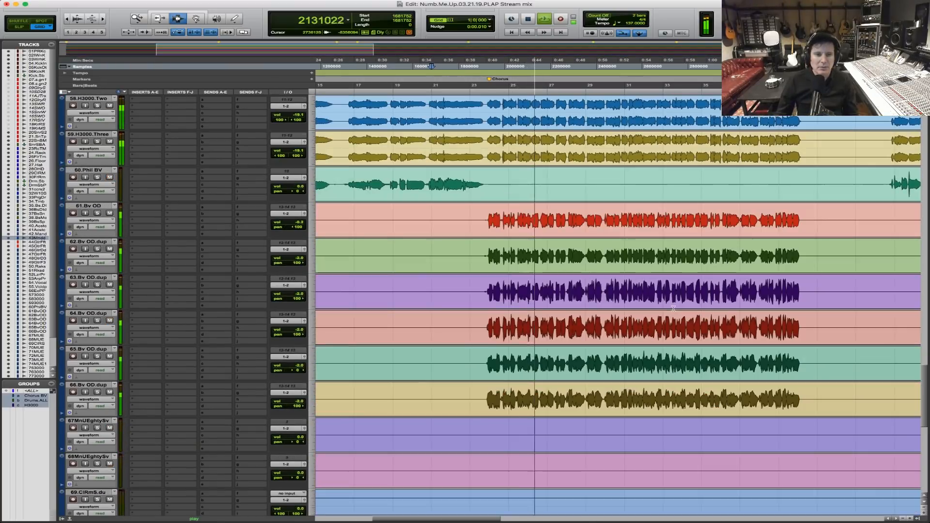
pyautogui.click(470, 262)
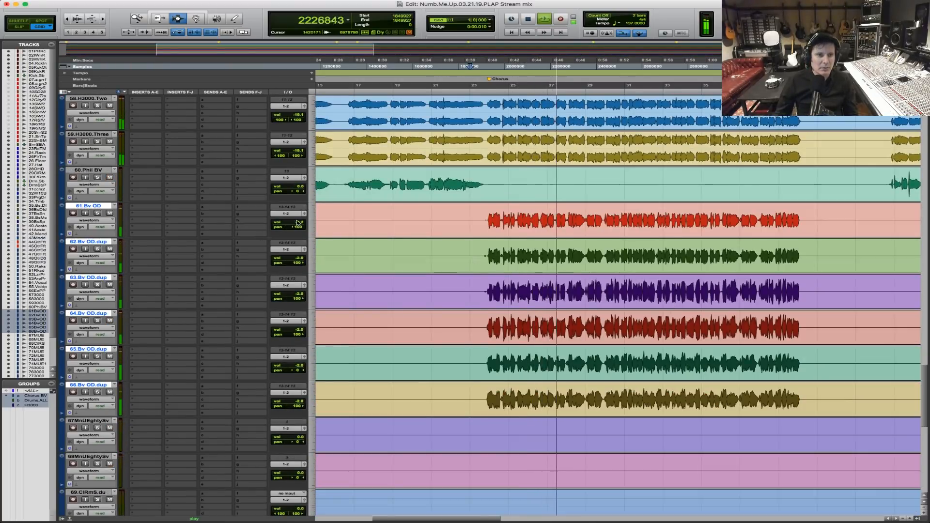
pyautogui.click(297, 224)
pyautogui.moveTo(297, 224); pyautogui.dragTo(298, 229)
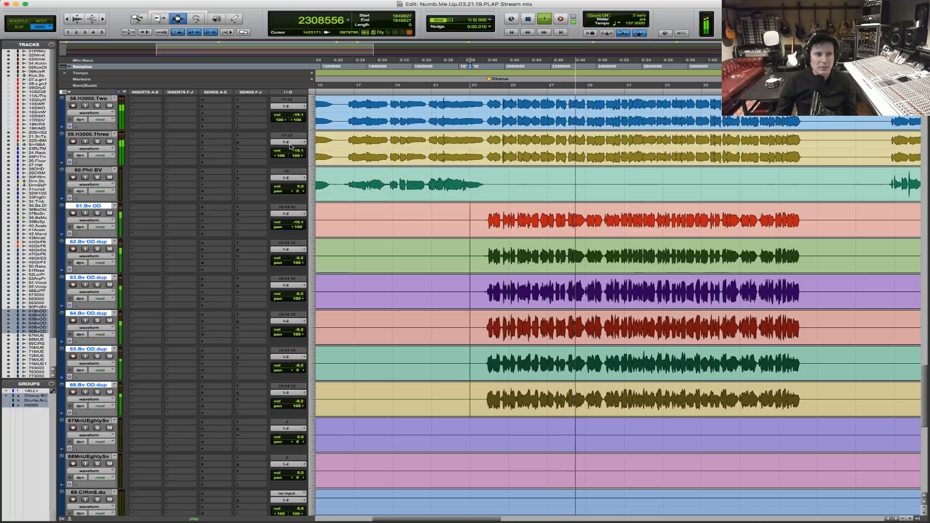
# Lower 75H3000OnNwd to -24.0 dB, 76H3000TwNwd to -14.0 dB and 77H3000ThrNwd to -11.0 dB.
pyautogui.scroll(-12, 407, 274)
pyautogui.click(408, 274)
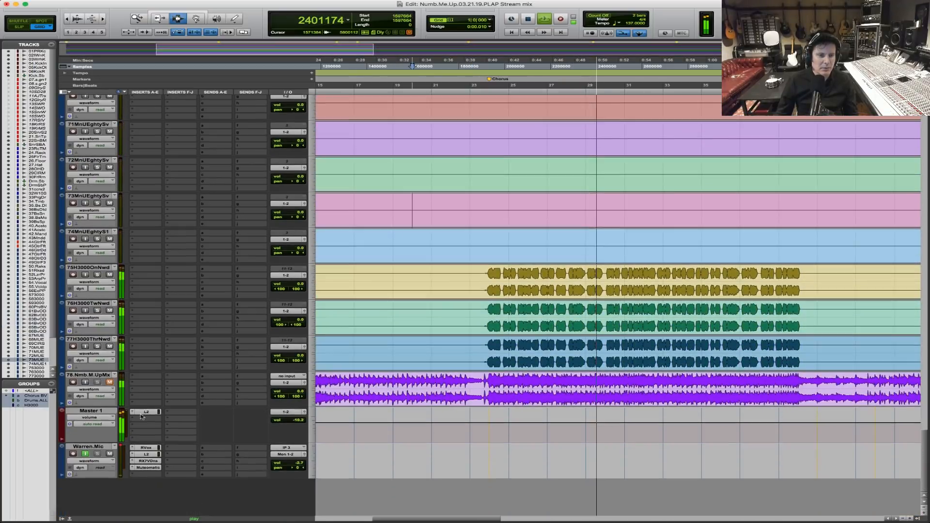
pyautogui.click(294, 288)
pyautogui.moveTo(294, 289); pyautogui.dragTo(300, 364)
pyautogui.moveTo(298, 322); pyautogui.dragTo(298, 320)
# Raise the grouped backing vocals, with 61.Bv OD at +2.4 dB and the others at +0.6 dB, and mute tracks 62, 64 and 66.
pyautogui.scroll(10, 163, 209)
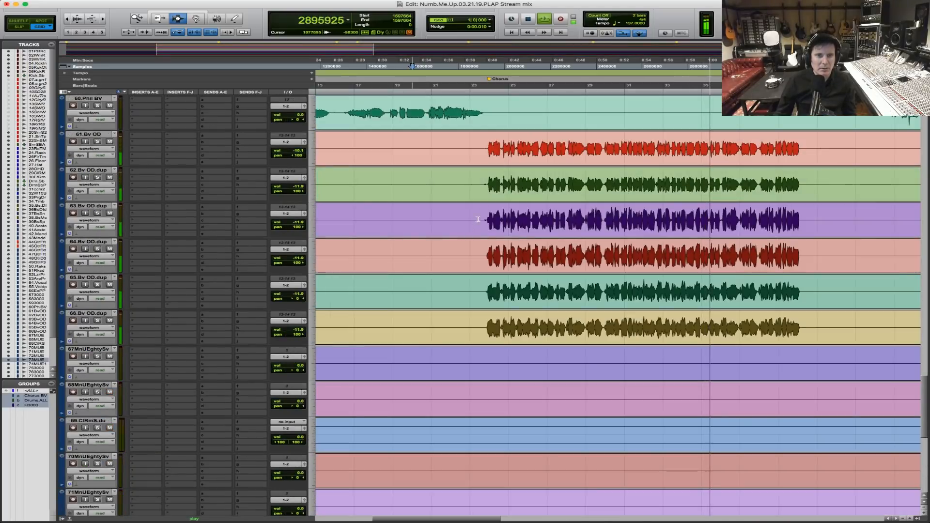
pyautogui.click(88, 134)
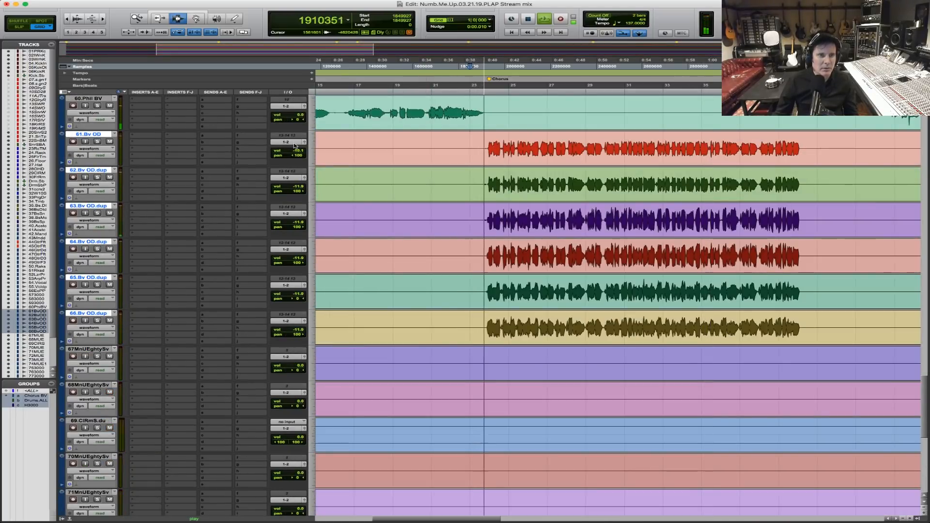
pyautogui.moveTo(297, 151); pyautogui.dragTo(297, 143)
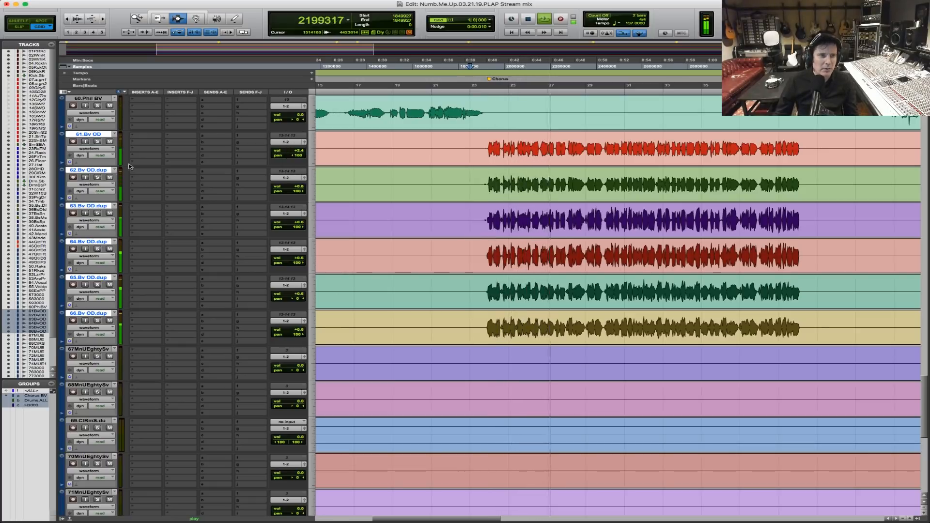
pyautogui.click(109, 177)
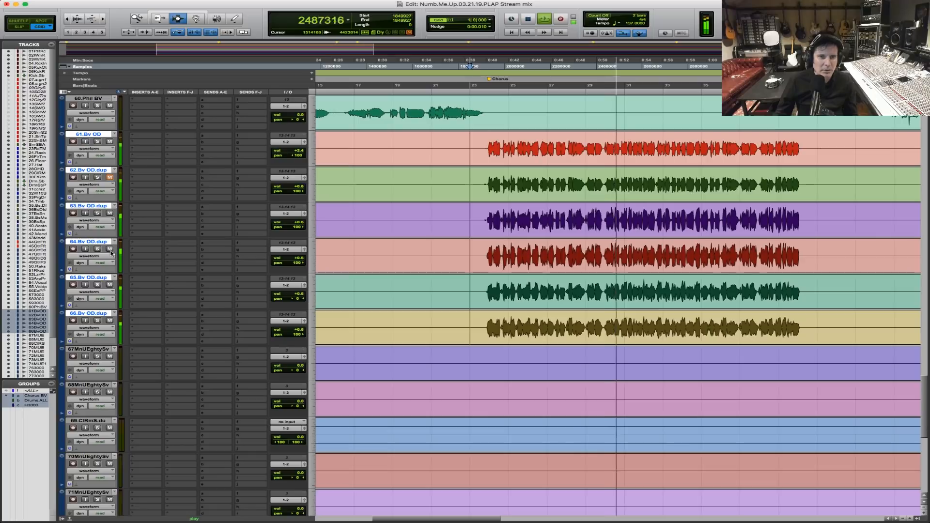
pyautogui.click(110, 250)
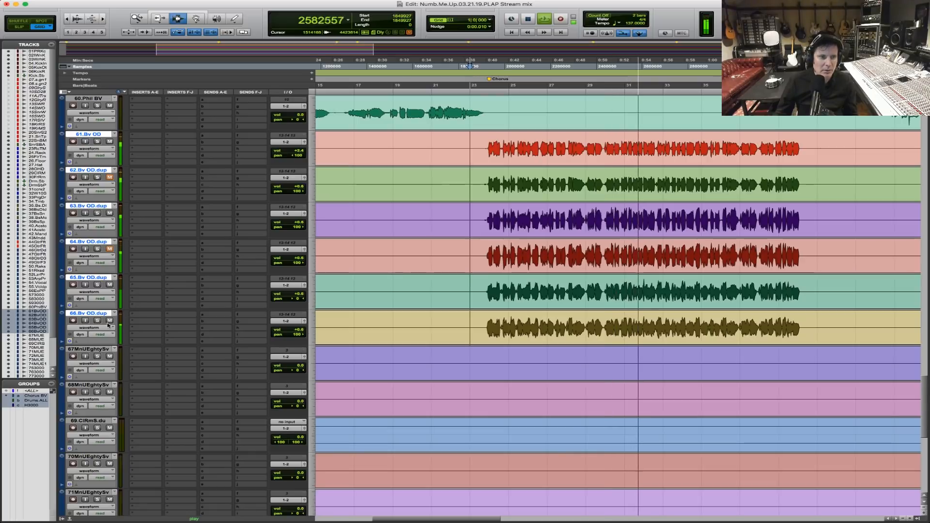
pyautogui.click(109, 321)
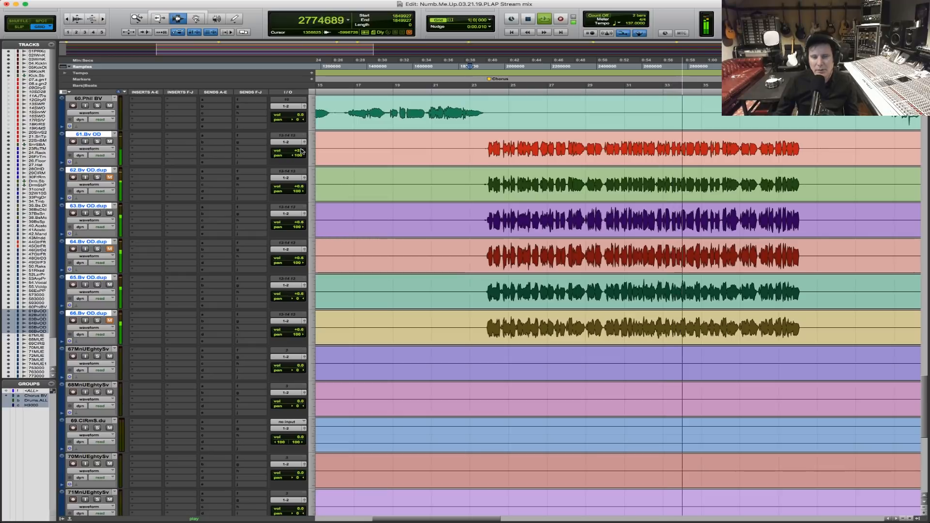
# Restart playback from sample 1765839 just before the first chorus and unmute 55.Vocal.dup.
pyautogui.scroll(5, 508, 92)
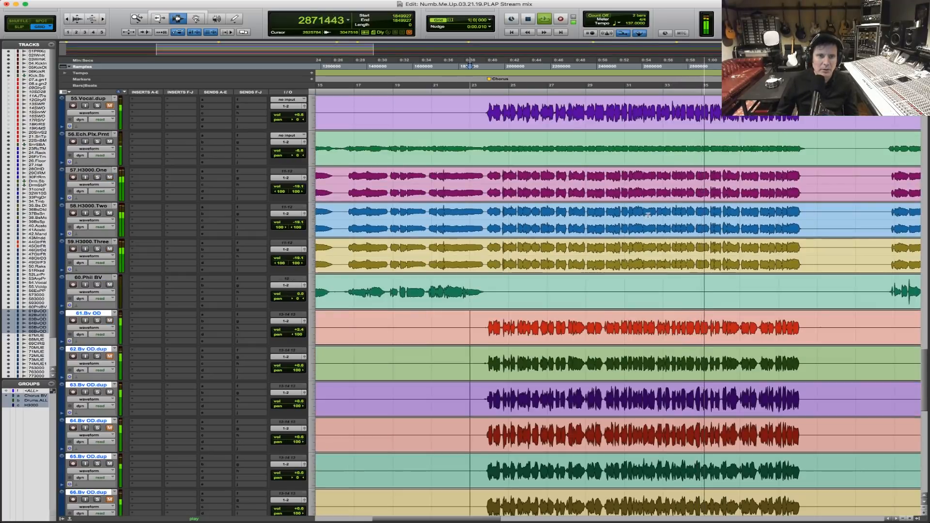
pyautogui.click(450, 112)
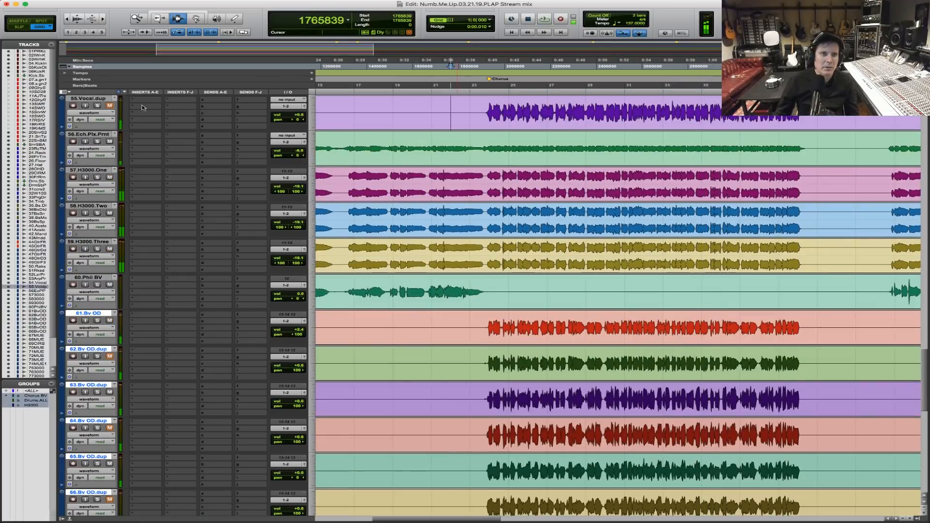
pyautogui.click(110, 106)
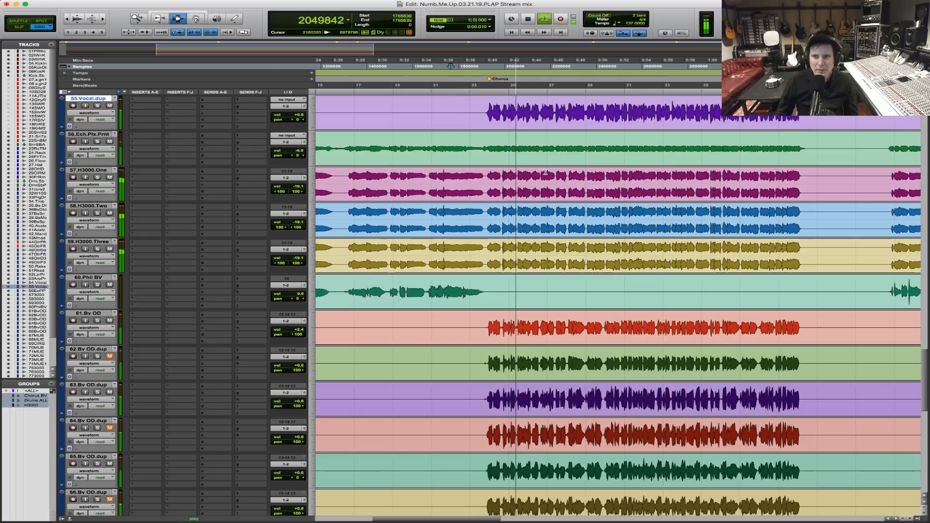
# Listen through the first chorus while reviewing the lead vocal, backing vocal, H3000 and rake tracks, and stop playback.
pyautogui.scroll(-4, 544, 172)
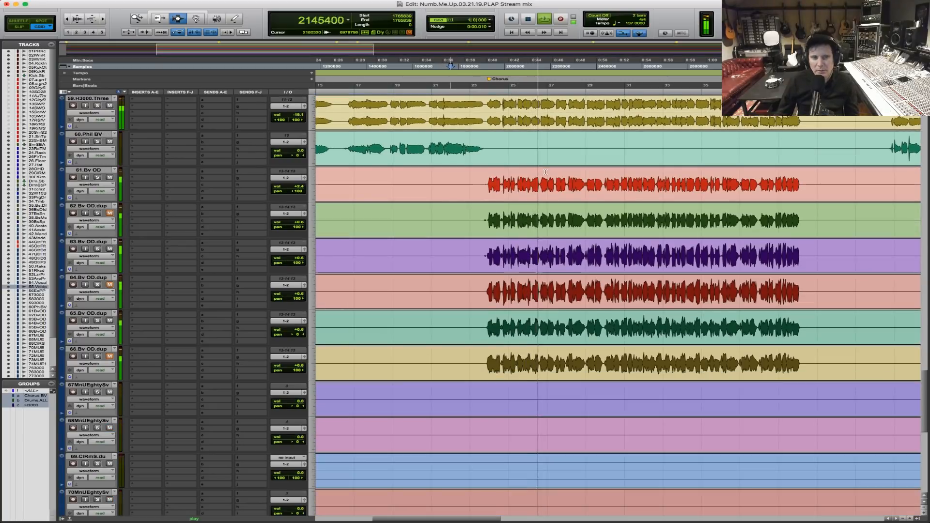
pyautogui.scroll(-9, 545, 172)
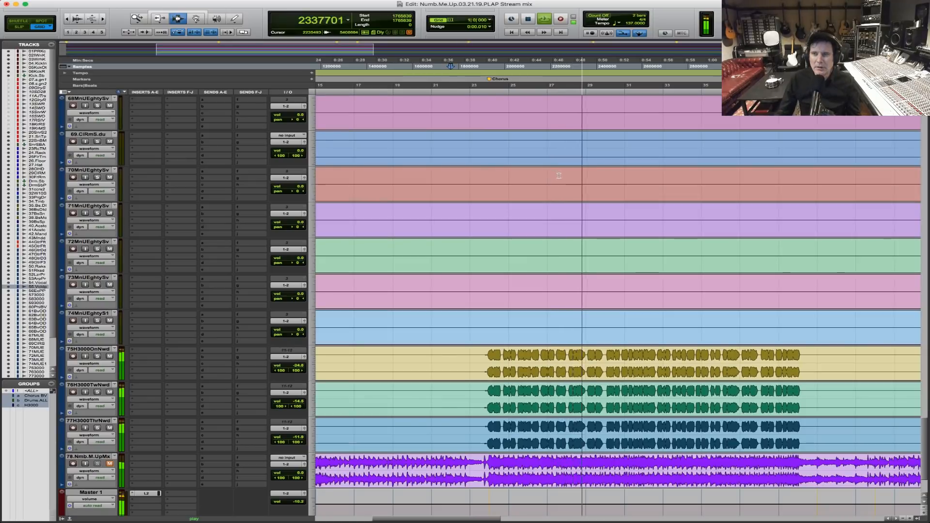
pyautogui.scroll(6, 556, 174)
pyautogui.scroll(12, 559, 176)
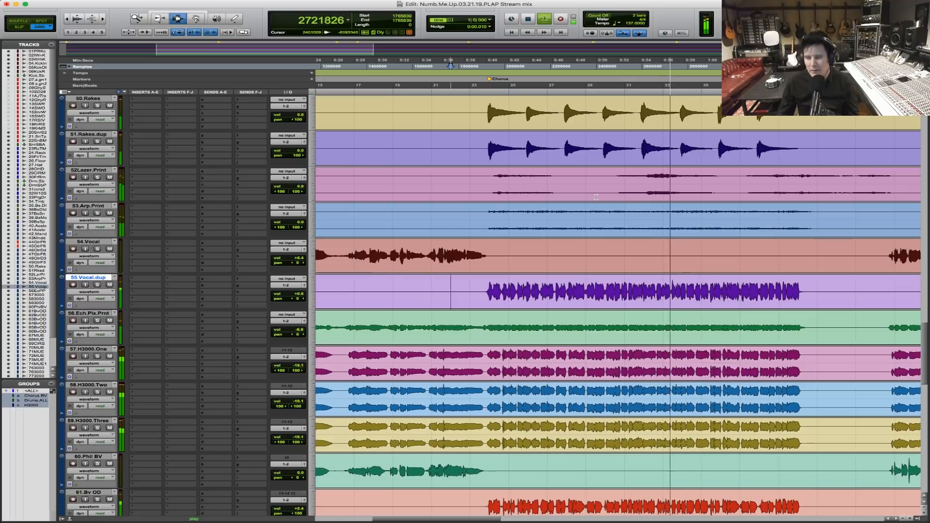
pyautogui.press('space')
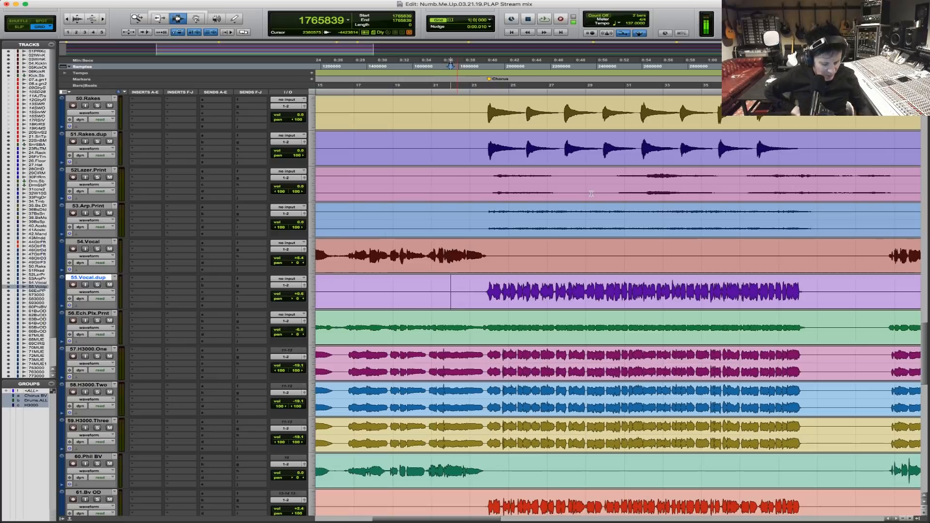
# Solo the drum group and audition it from sample 1849927, just before the first chorus.
pyautogui.hotkey('alt', 'a')
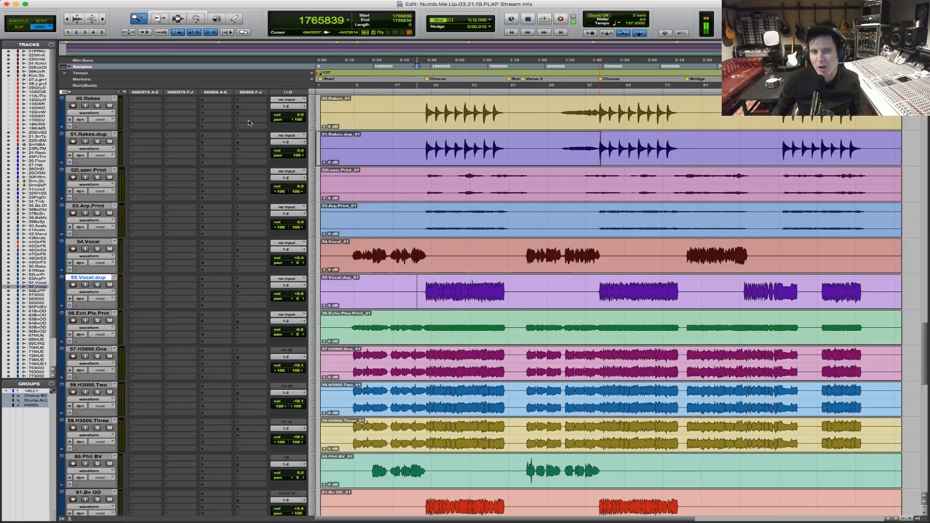
pyautogui.hotkey('ctrl', ']')
pyautogui.click(522, 111)
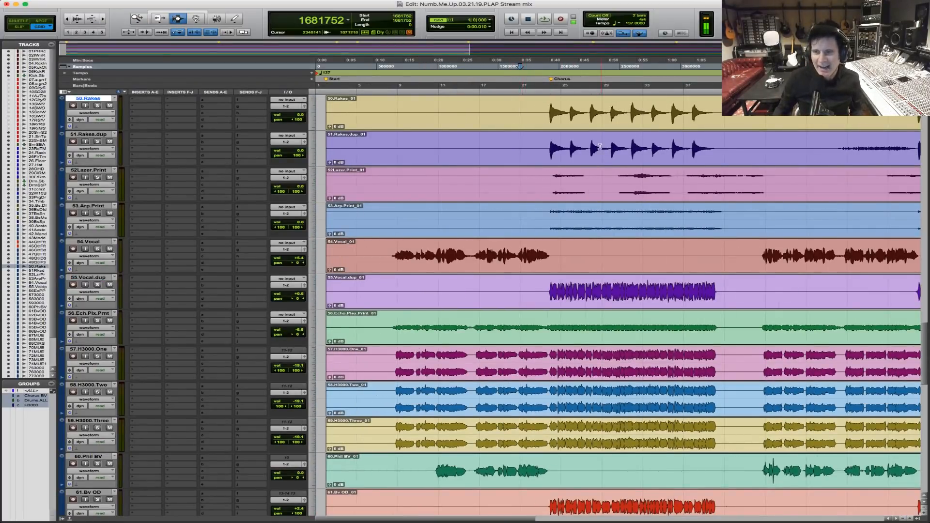
pyautogui.scroll(15, 596, 143)
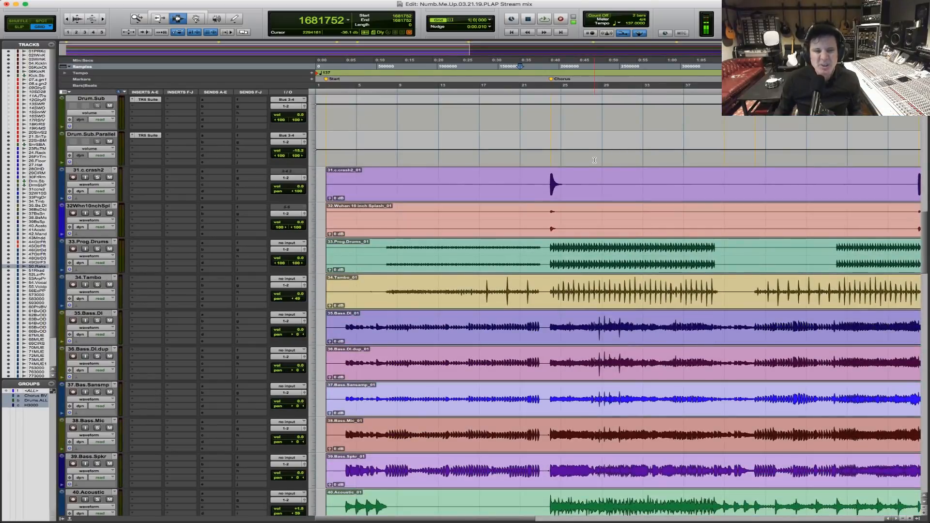
pyautogui.scroll(5, 594, 160)
pyautogui.click(540, 158)
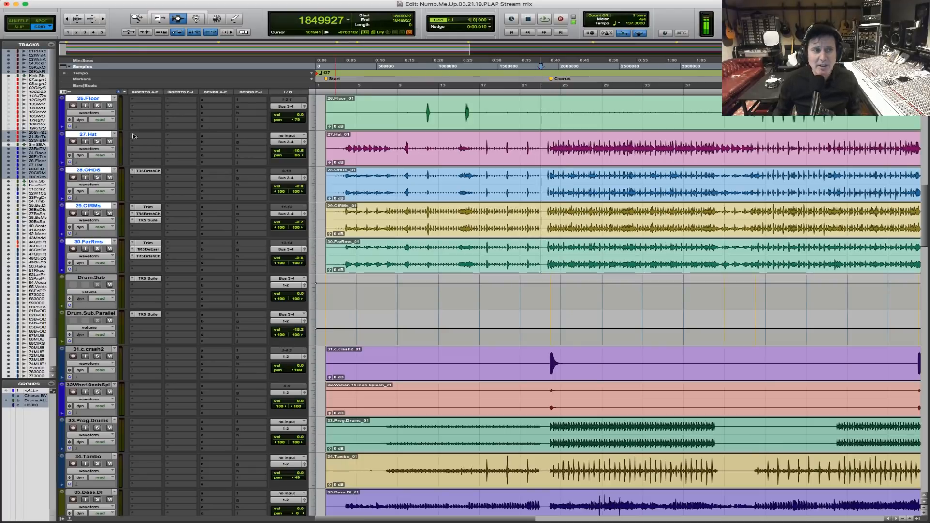
pyautogui.press('space')
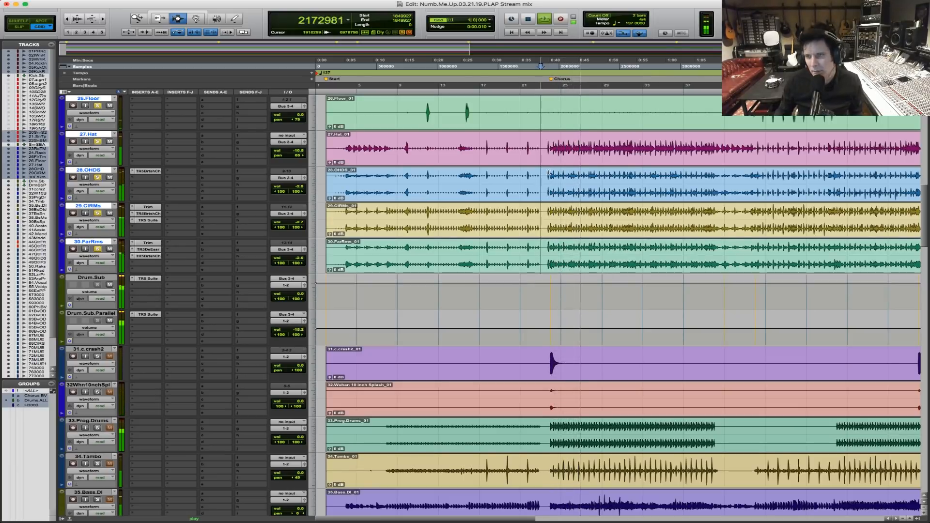
pyautogui.scroll(10, 581, 175)
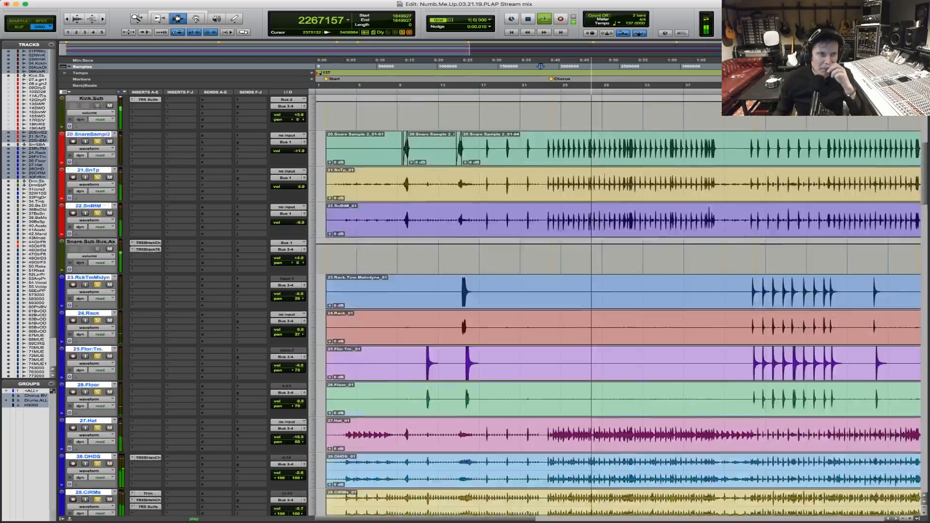
pyautogui.press('space')
# Check the channel levels in the mixer and briefly replay the soloed drums from sample 1934015 at the first chorus.
pyautogui.press('super+equal')
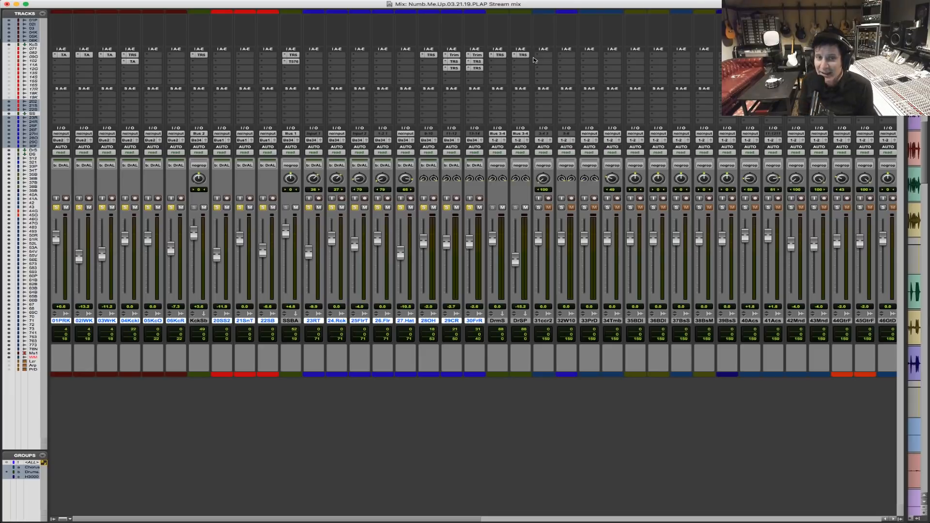
pyautogui.press('super+equal')
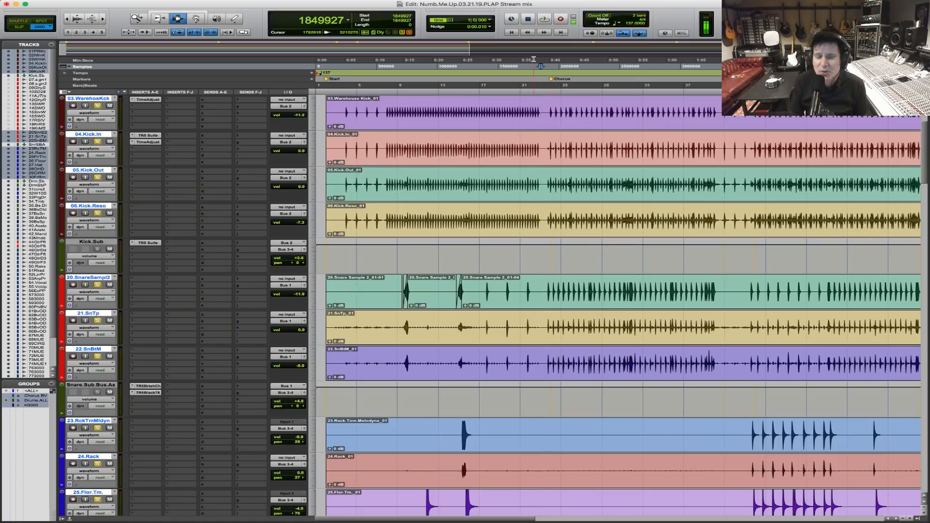
pyautogui.click(549, 116)
pyautogui.press('space')
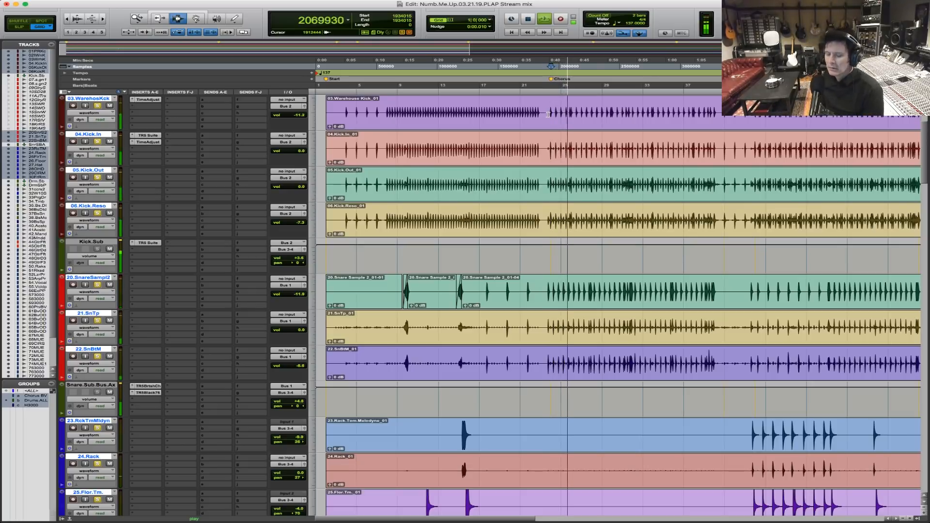
pyautogui.press('space')
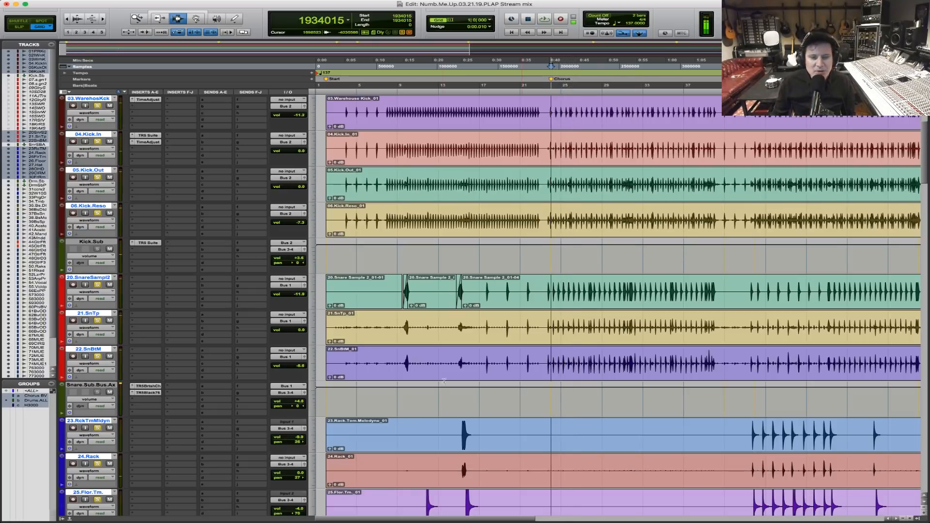
# Play the full mix from sample 1934015 while reviewing the drum, percussion and bass tracks, and place the edit cursor on 33.Prog.Drums.
pyautogui.scroll(-8, 633, 344)
pyautogui.press('space')
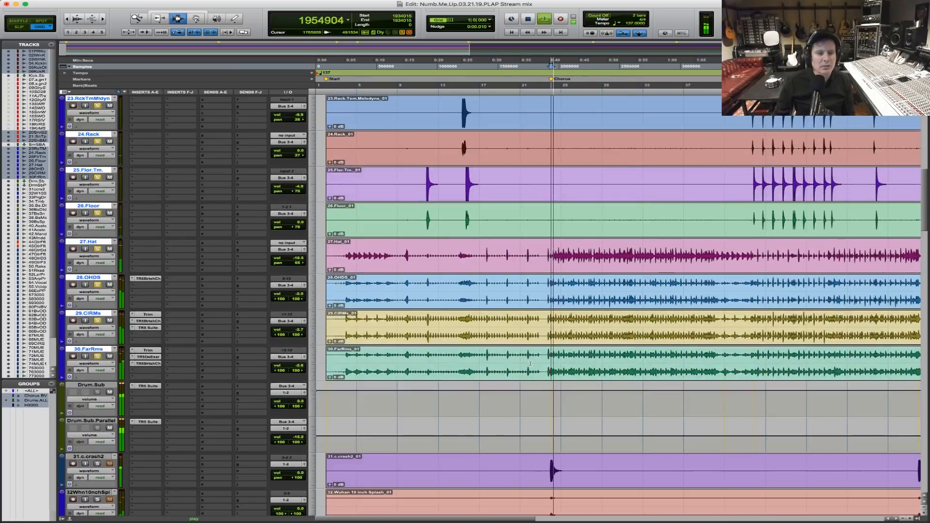
pyautogui.scroll(-4, 530, 363)
pyautogui.scroll(-5, 530, 363)
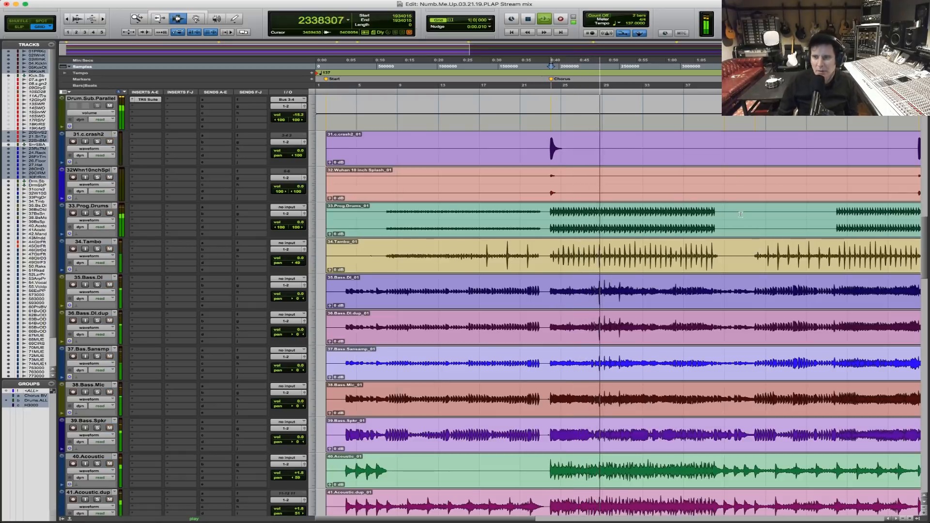
pyautogui.press('space')
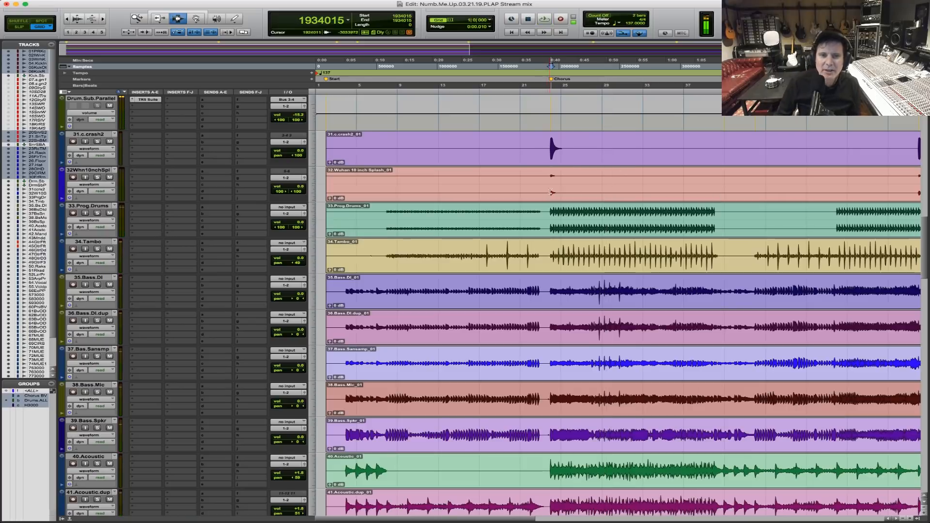
pyautogui.click(552, 206)
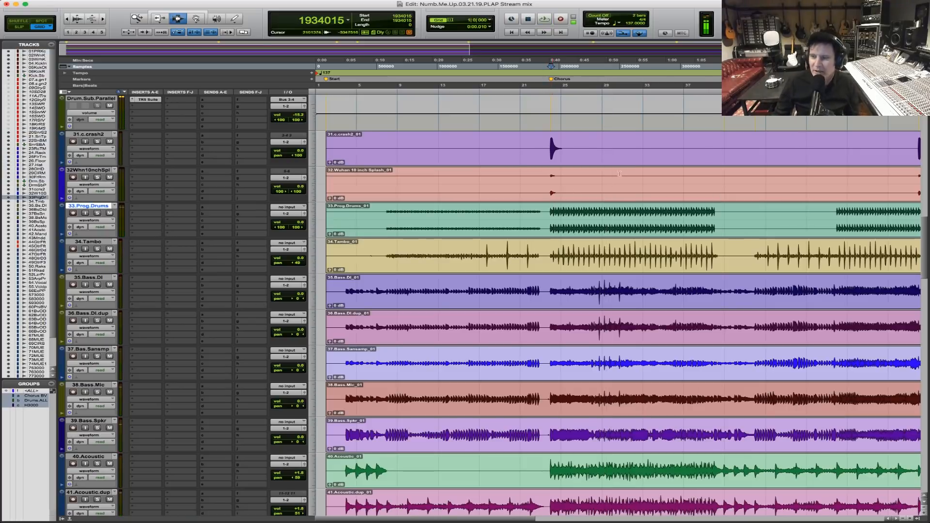